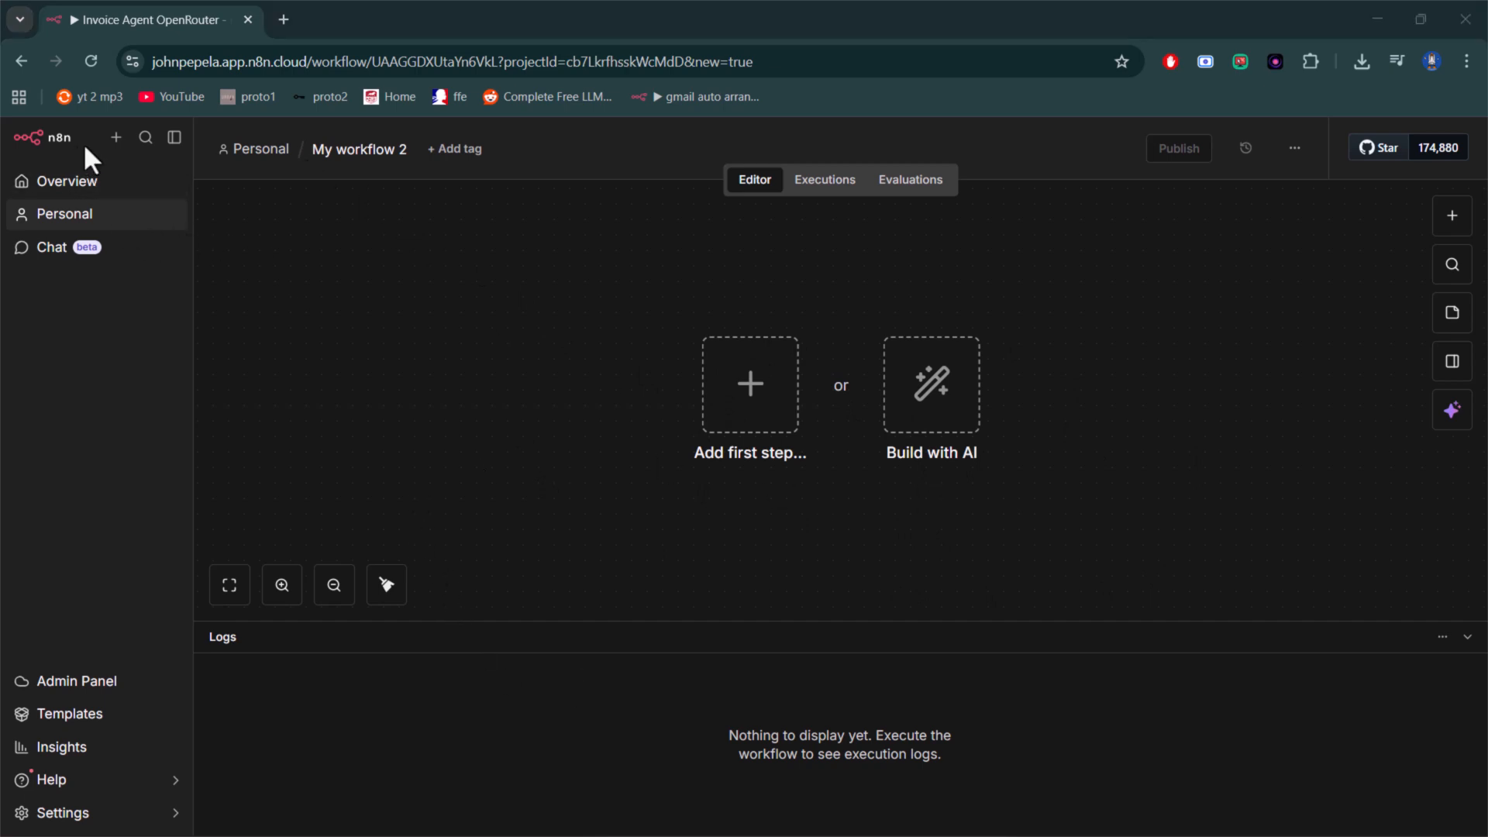
# - Create a new empty workflow in the Personal project
pyautogui.click(83, 187)
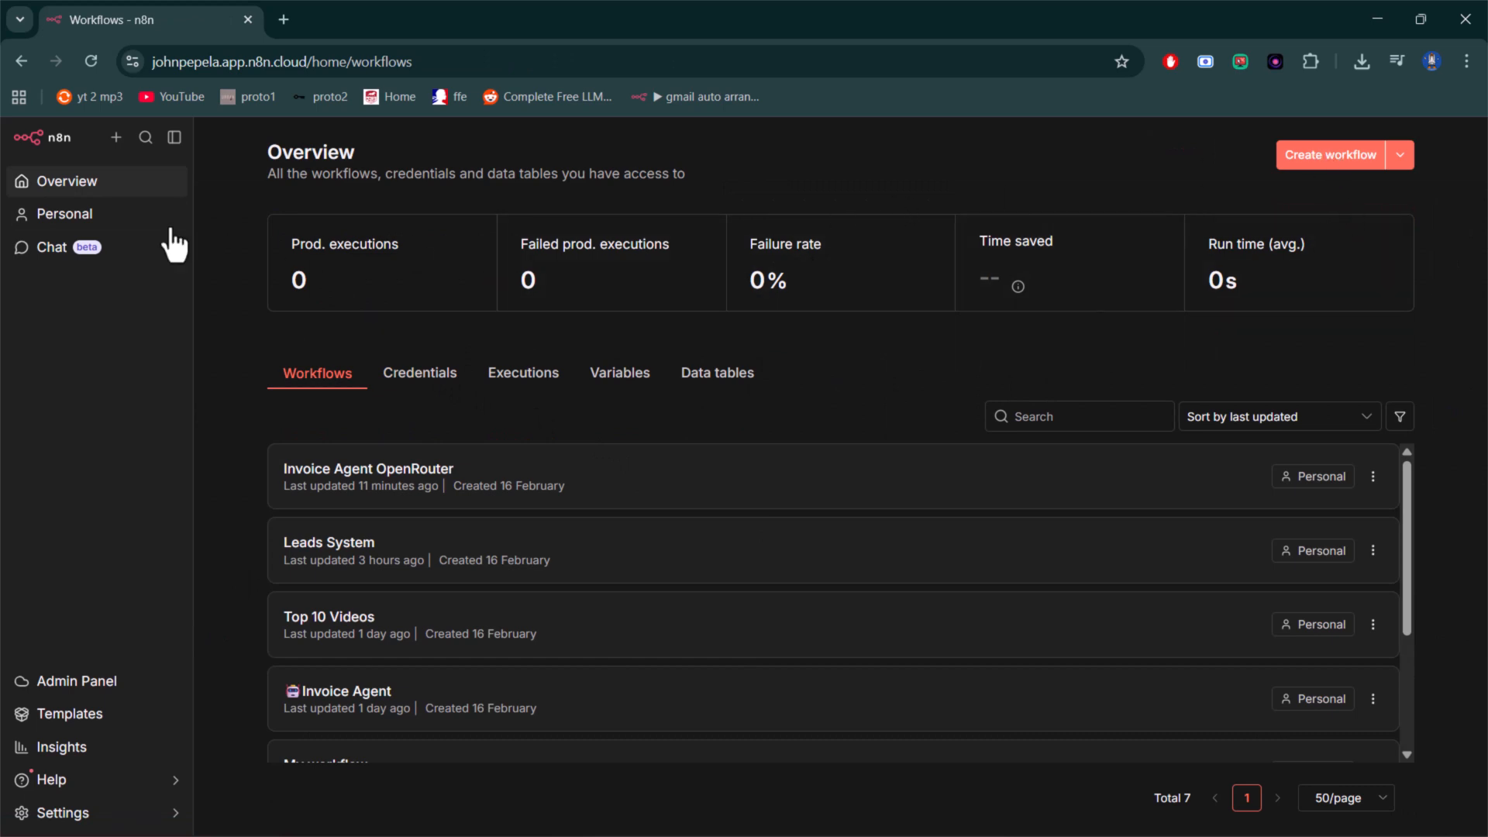
pyautogui.click(117, 138)
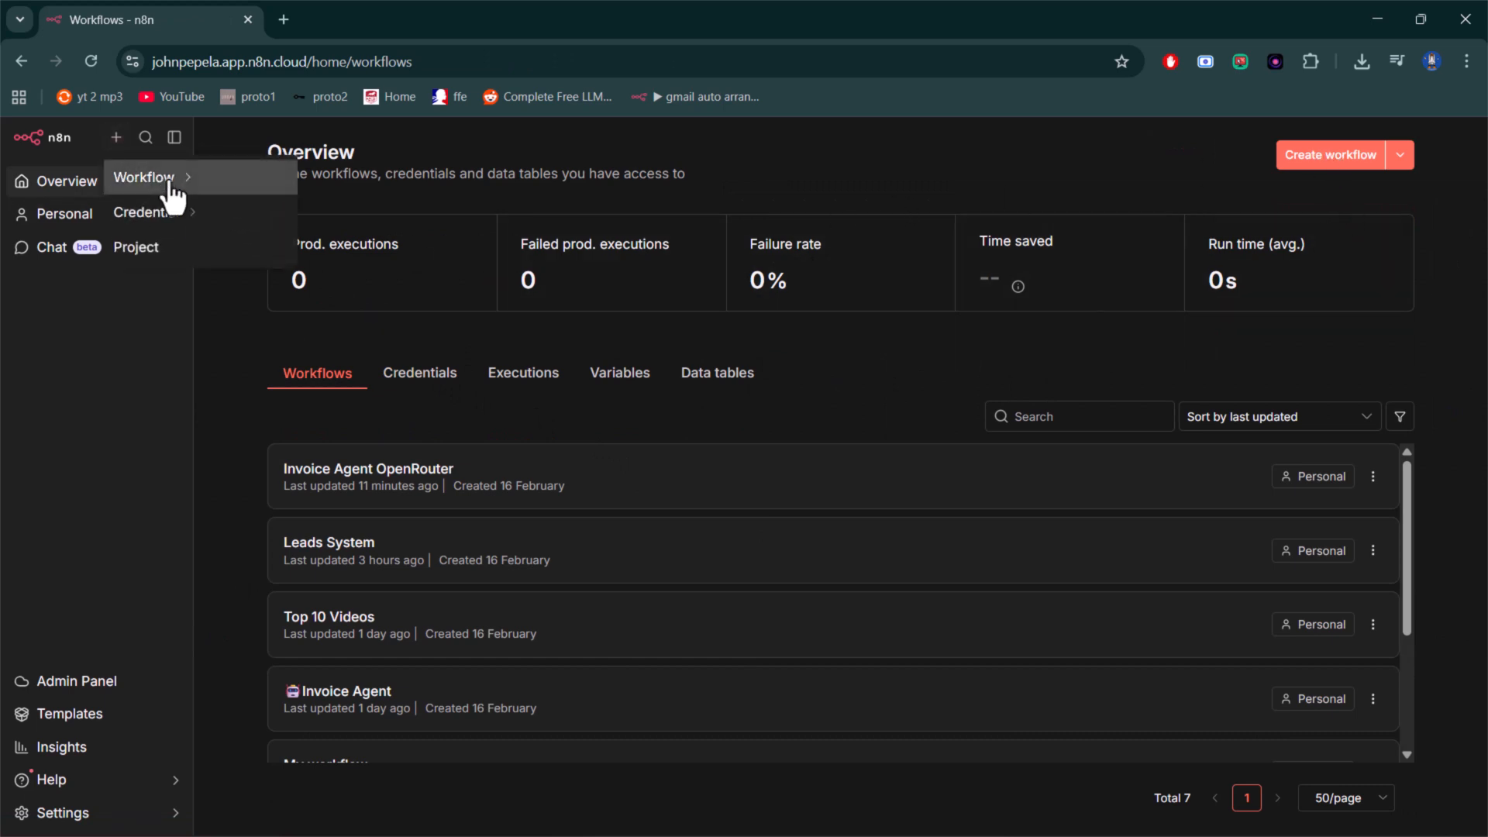
pyautogui.moveTo(159, 182)
pyautogui.click(409, 228)
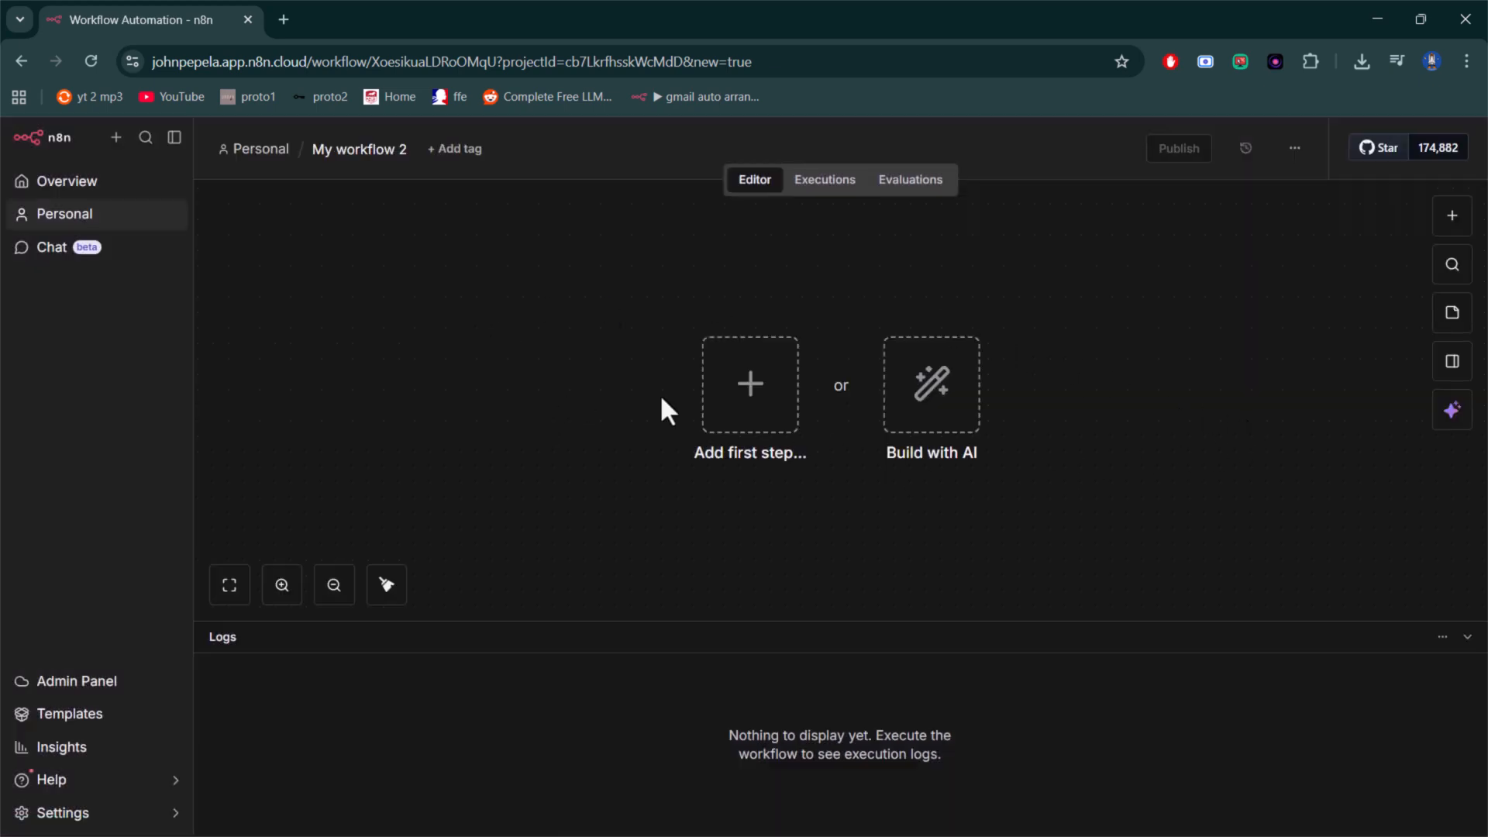
# - Rename the new workflow as "Invoice generator"
pyautogui.click(372, 150)
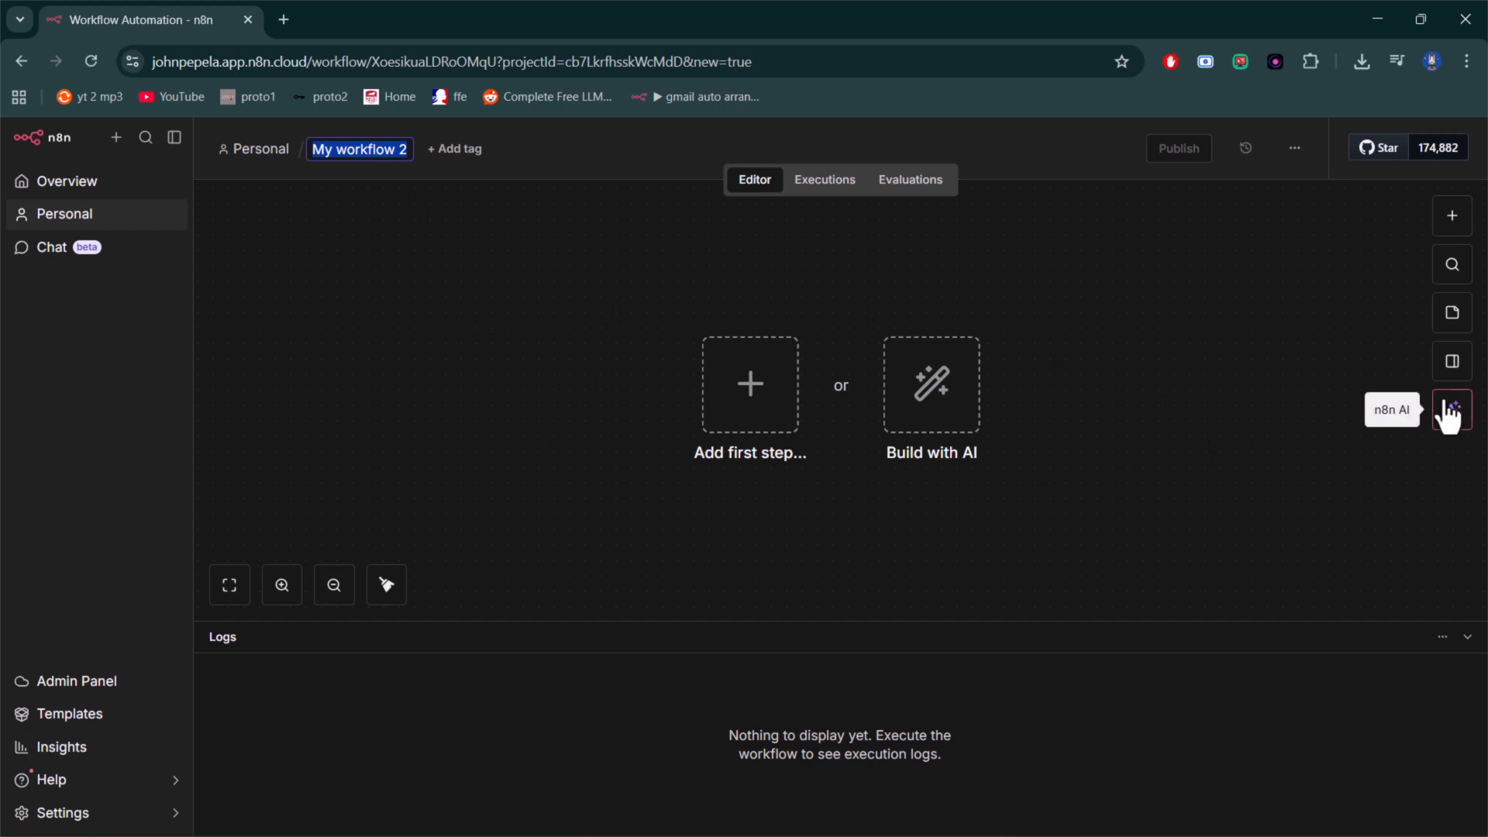
pyautogui.press('BackSpace')
pyautogui.write('I')
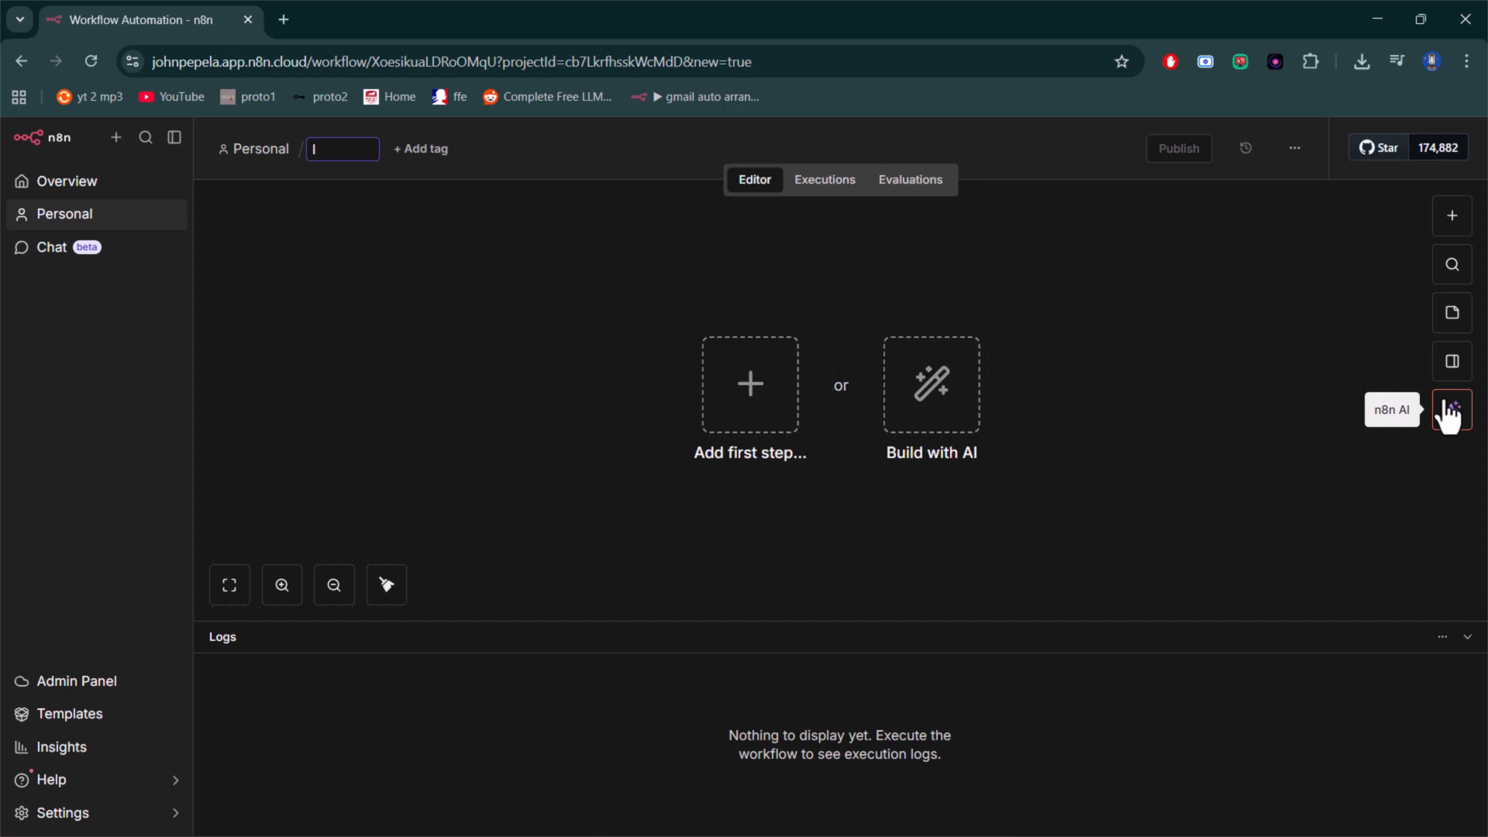
pyautogui.write('nvoice generator')
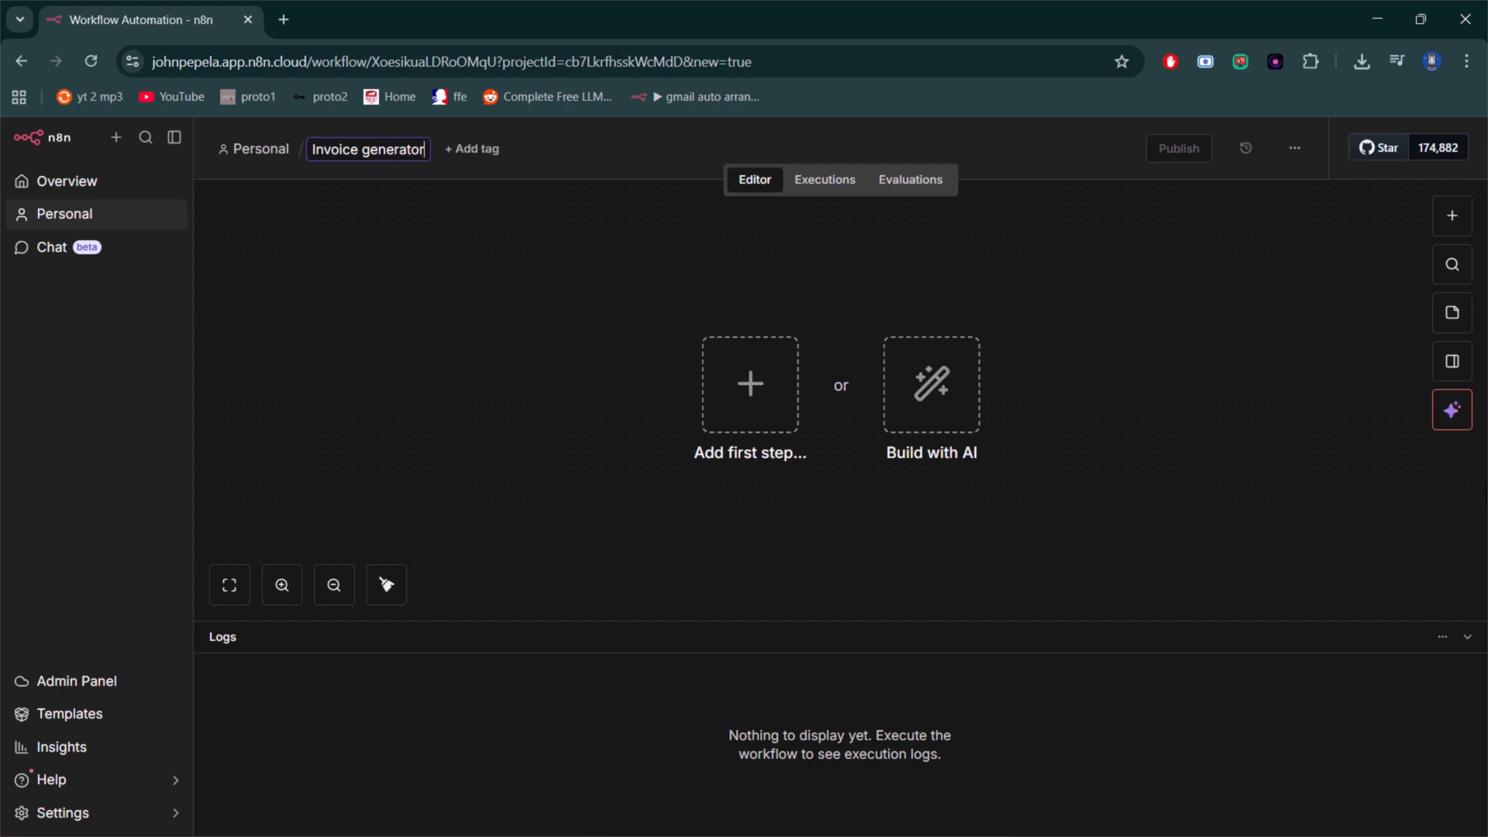
pyautogui.click(590, 305)
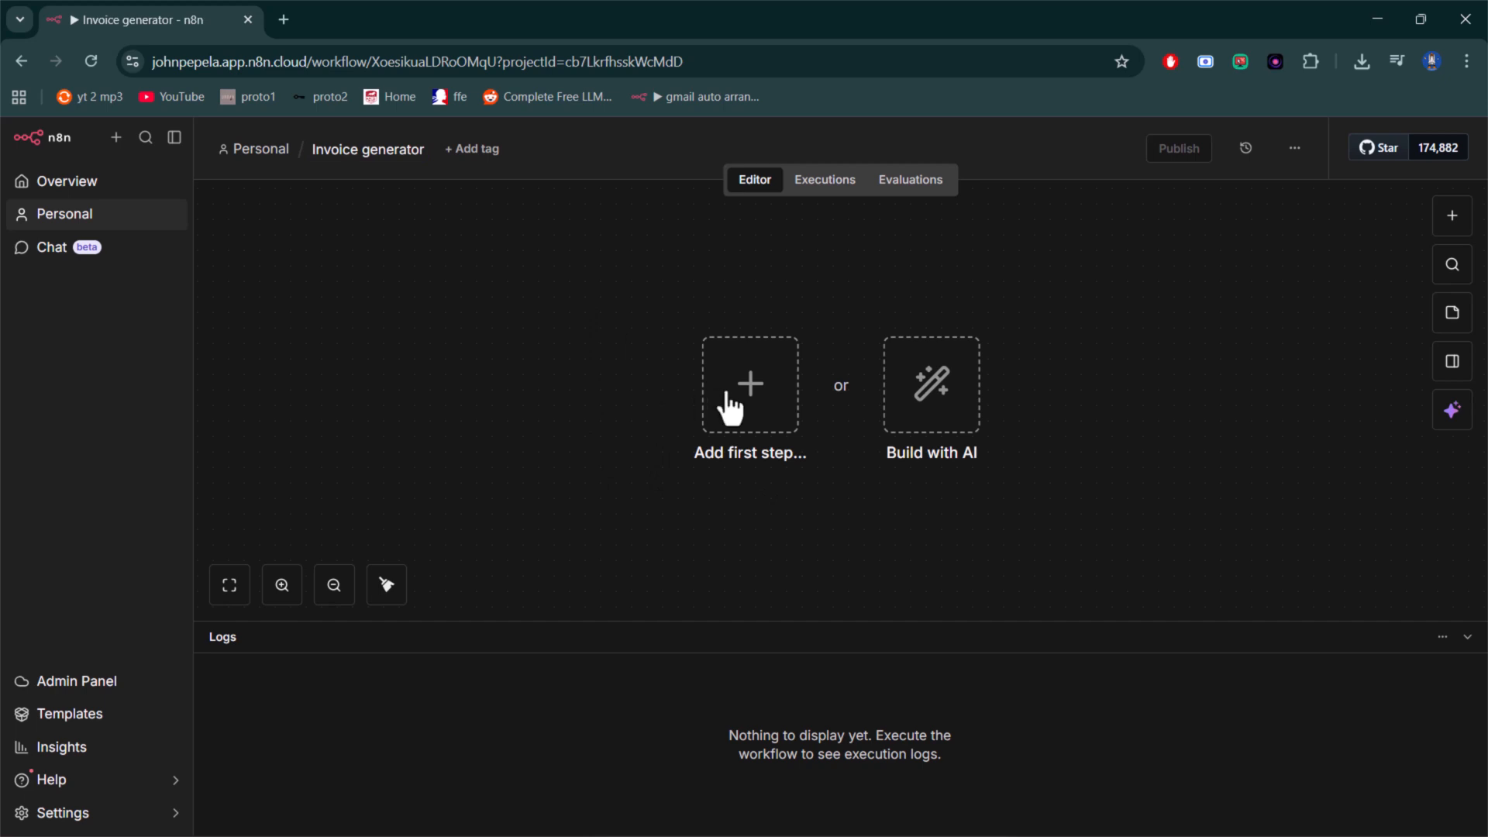
# - Add a Telegram "On message" trigger as the workflow's first step and try listening for a test event
pyautogui.click(759, 408)
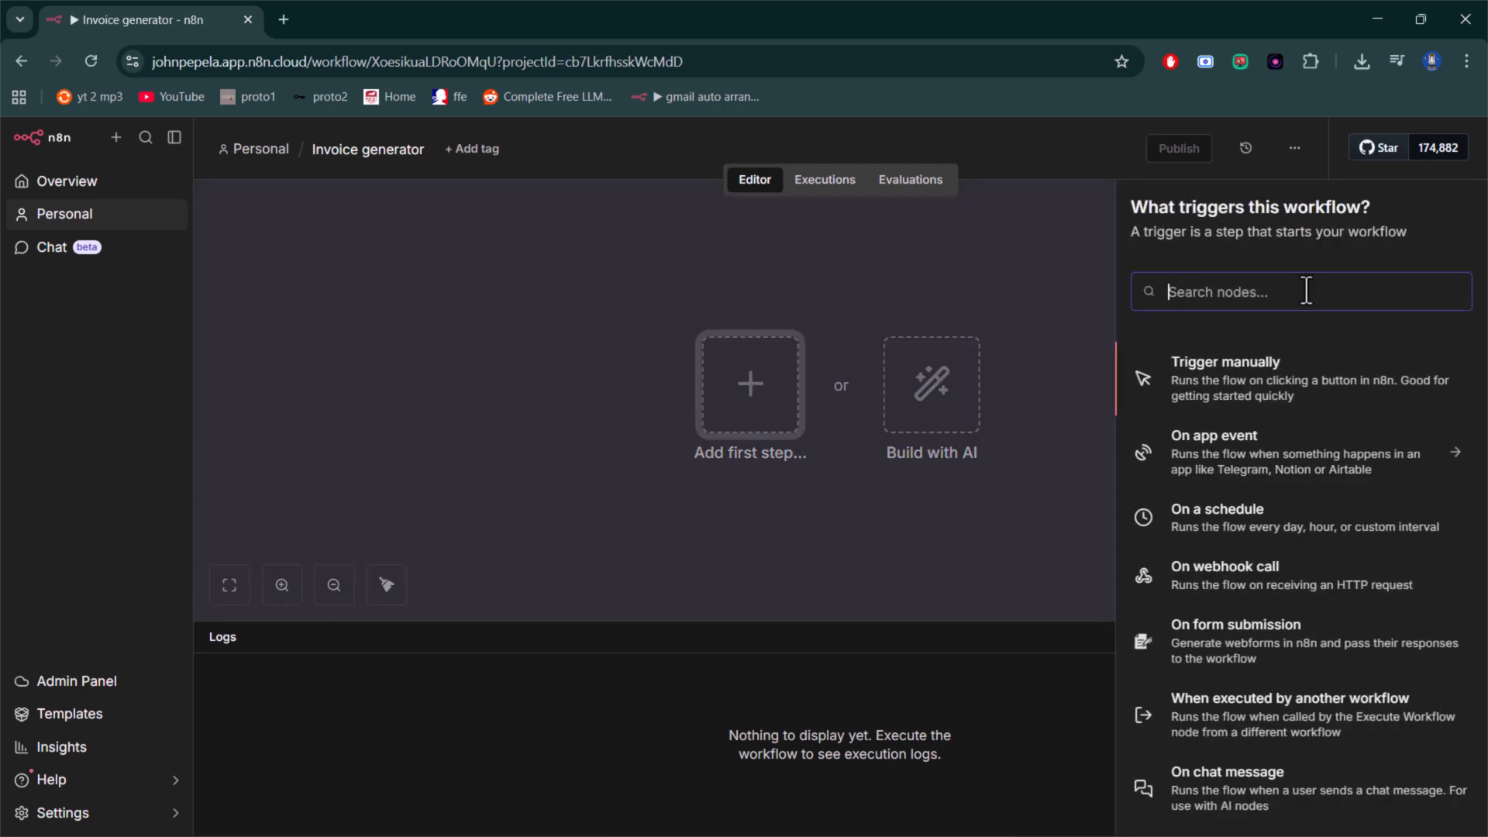
pyautogui.write('tel')
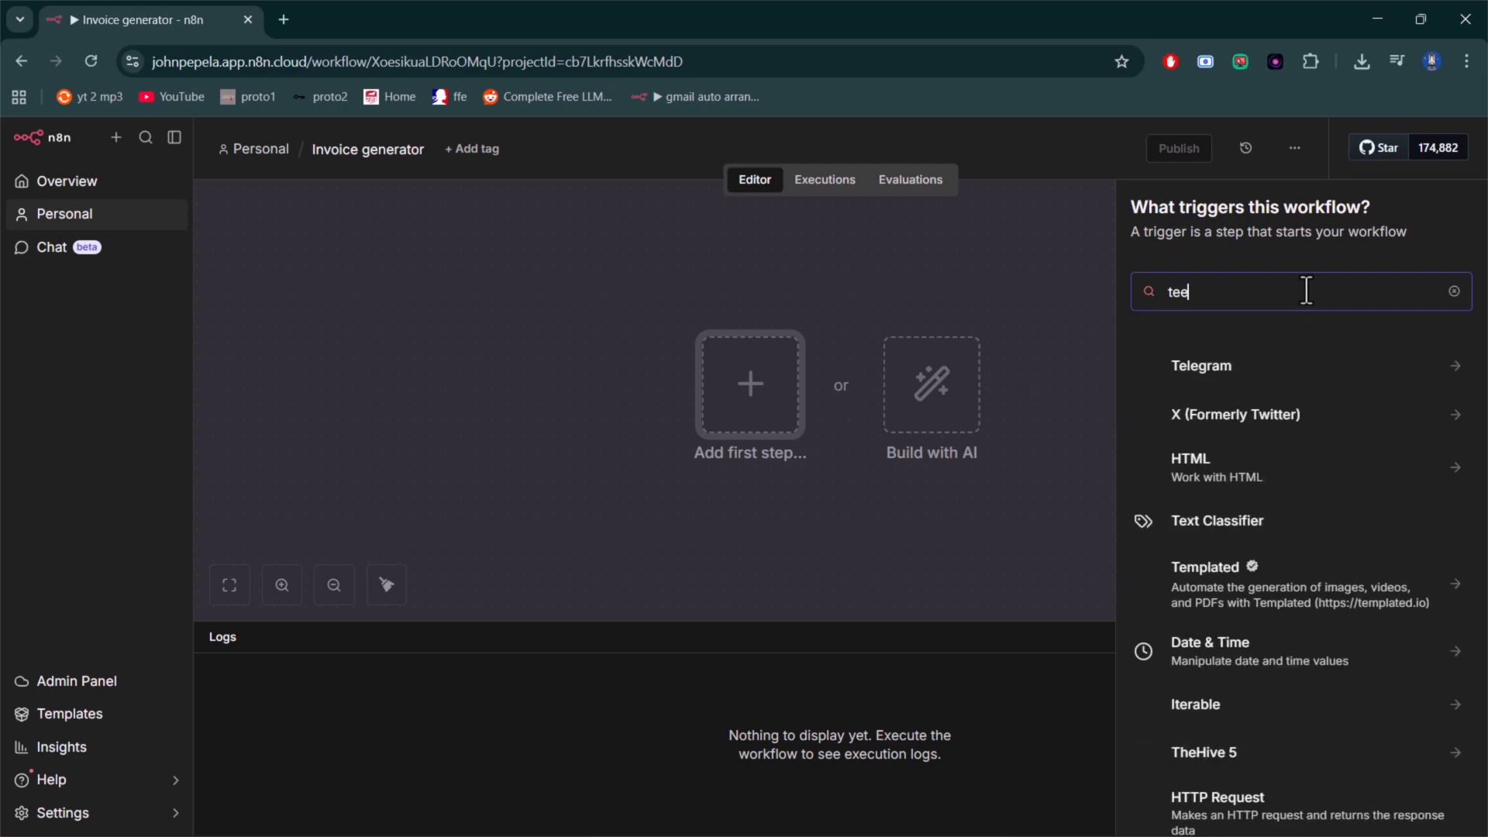
pyautogui.click(1238, 375)
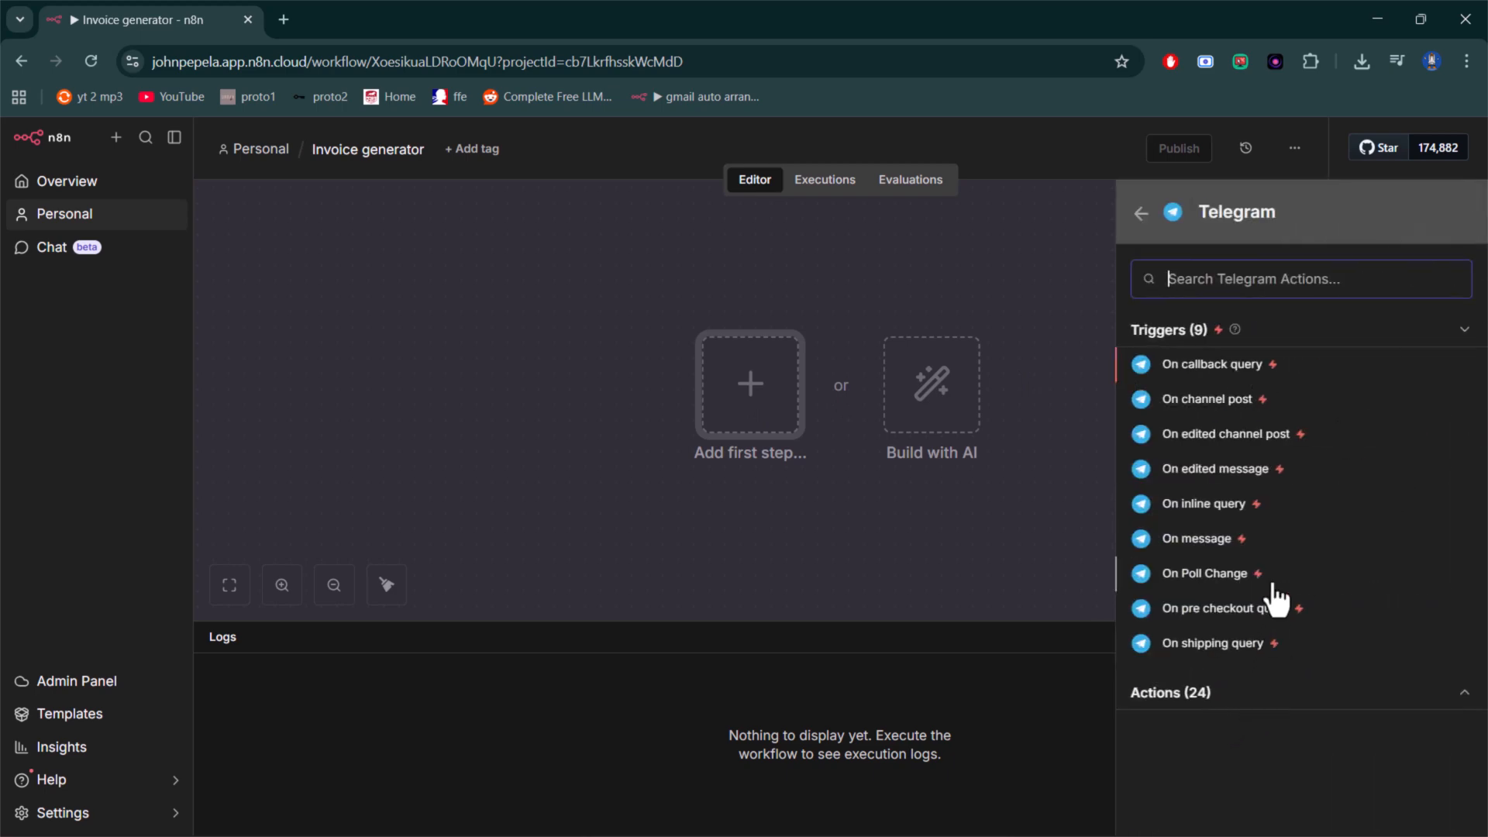
pyautogui.click(1213, 540)
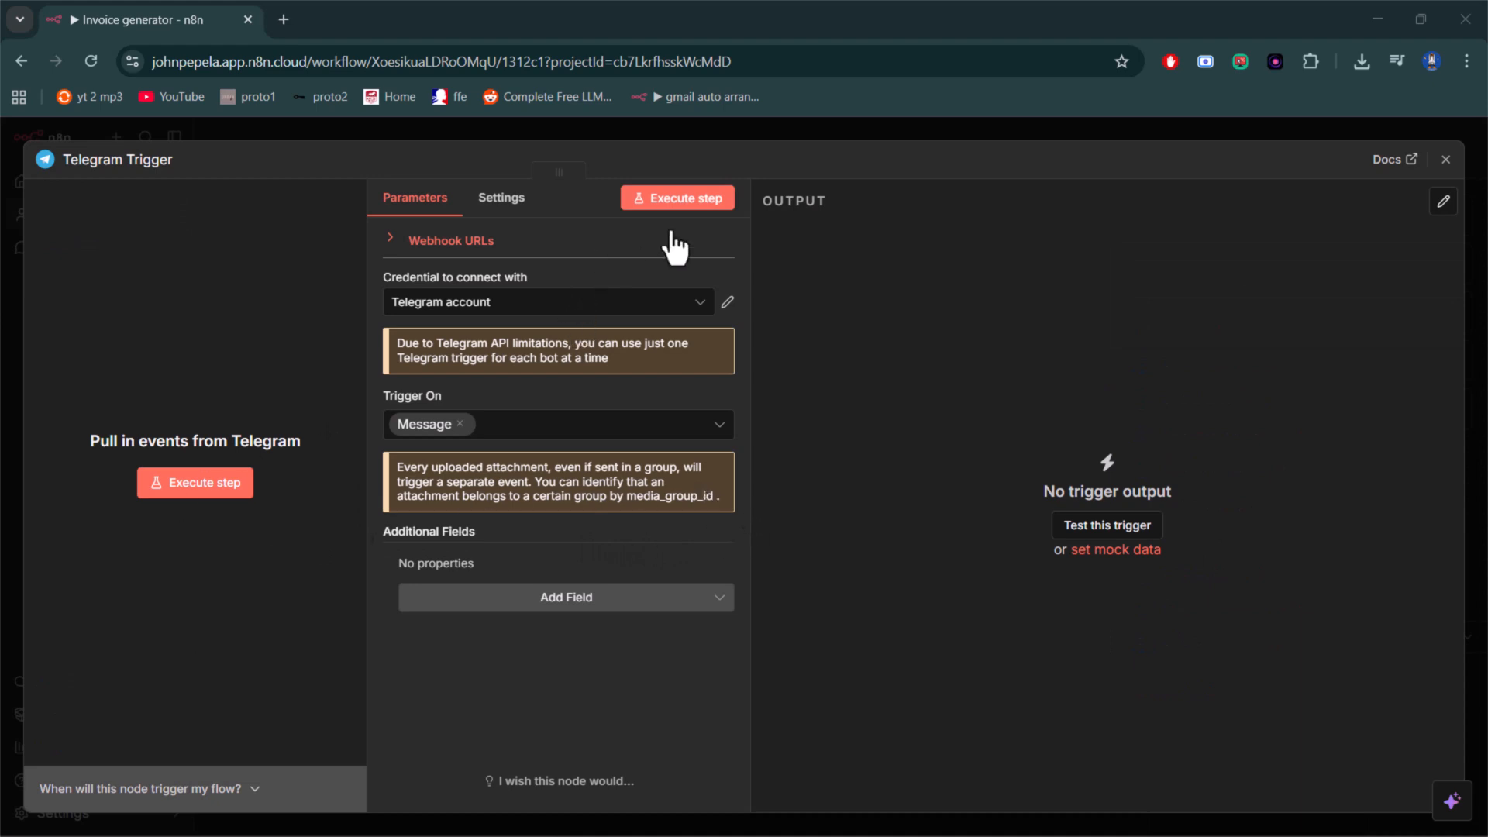
pyautogui.click(681, 205)
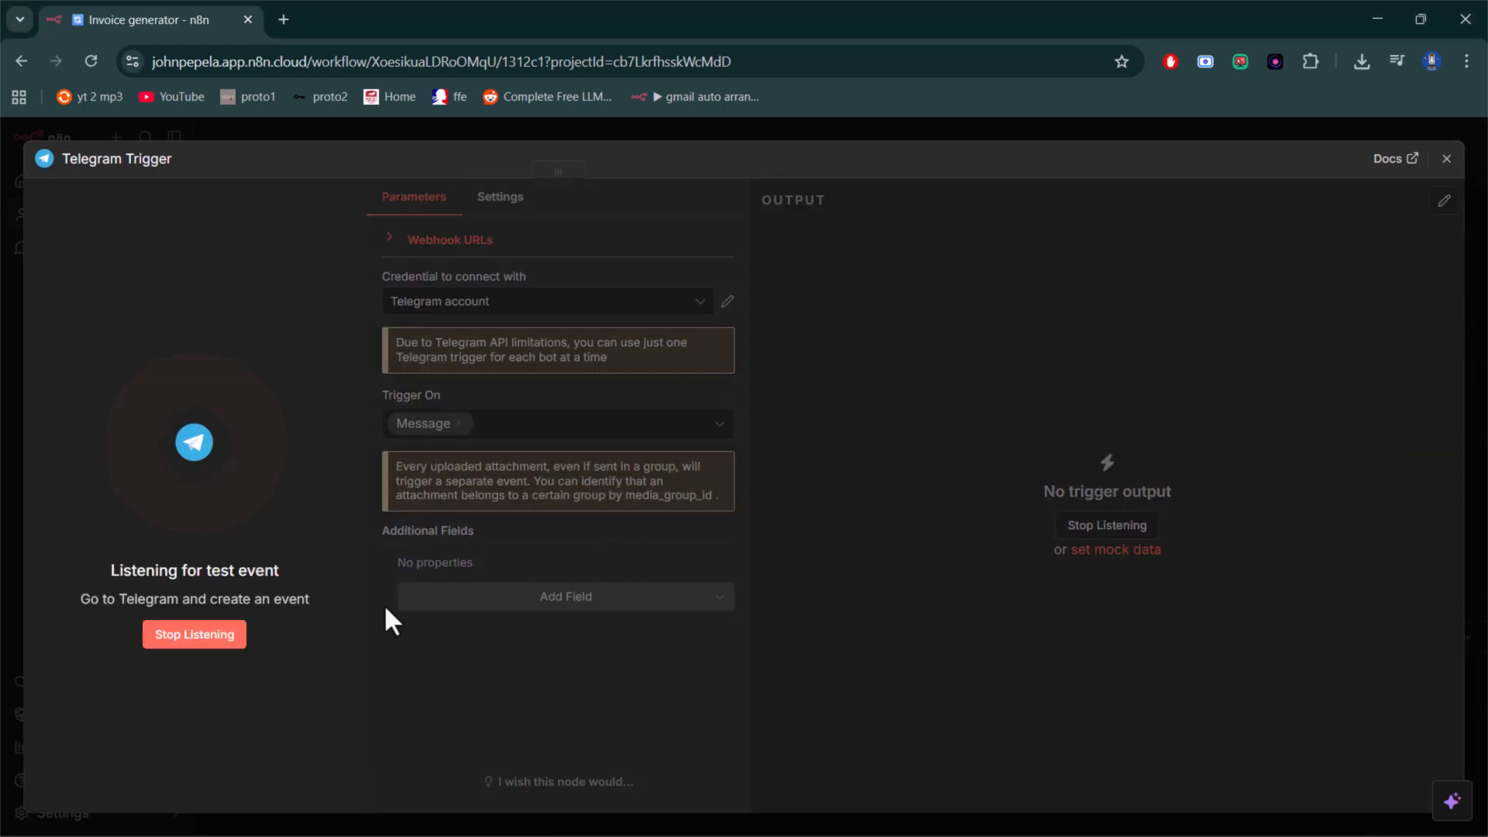
pyautogui.click(203, 634)
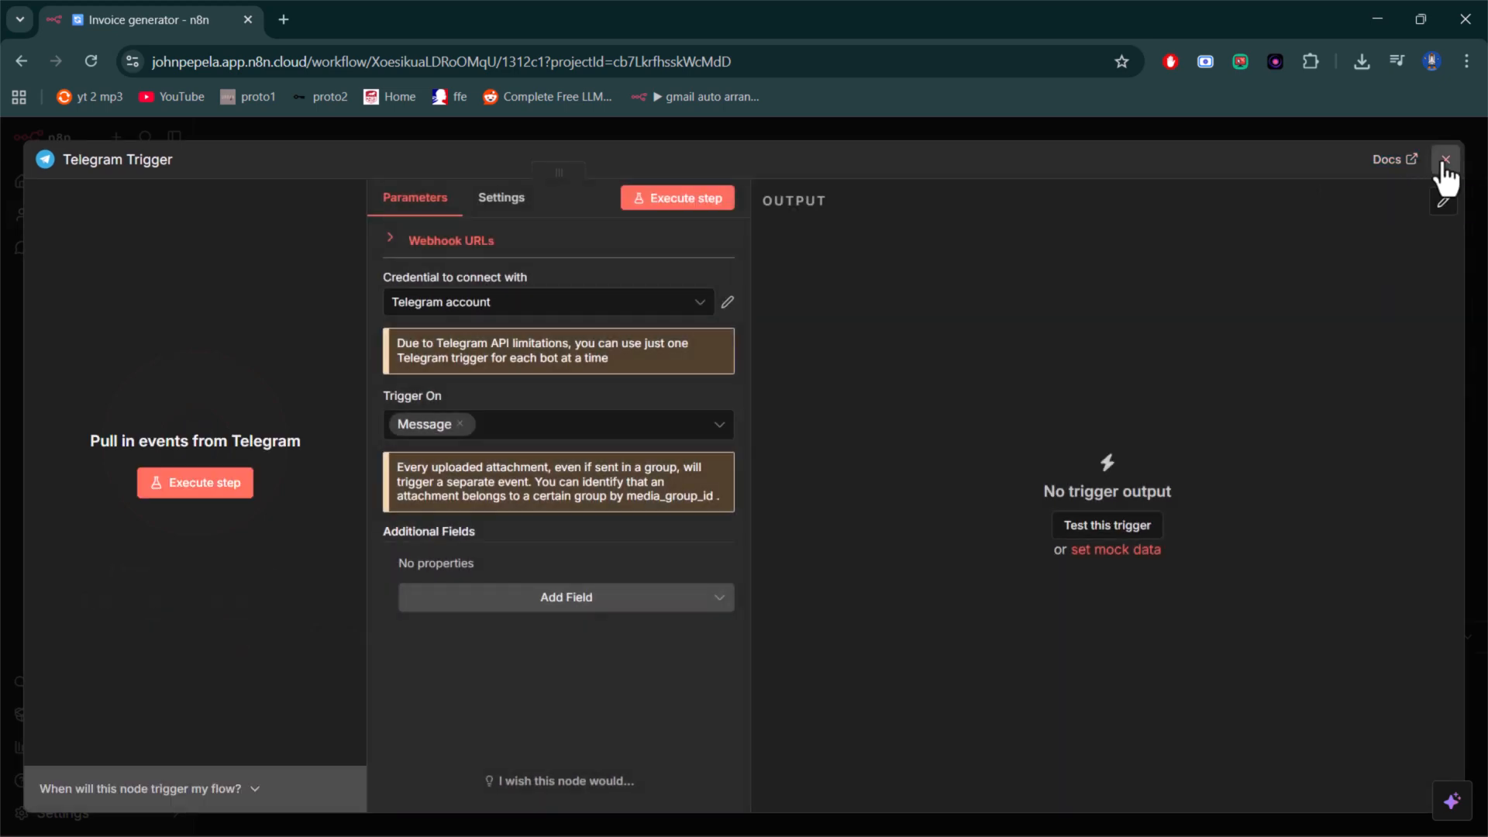
pyautogui.click(1446, 159)
# - Add a Telegram "Get a file" action after the Telegram Trigger, keeping its default parameters
pyautogui.moveTo(895, 371)
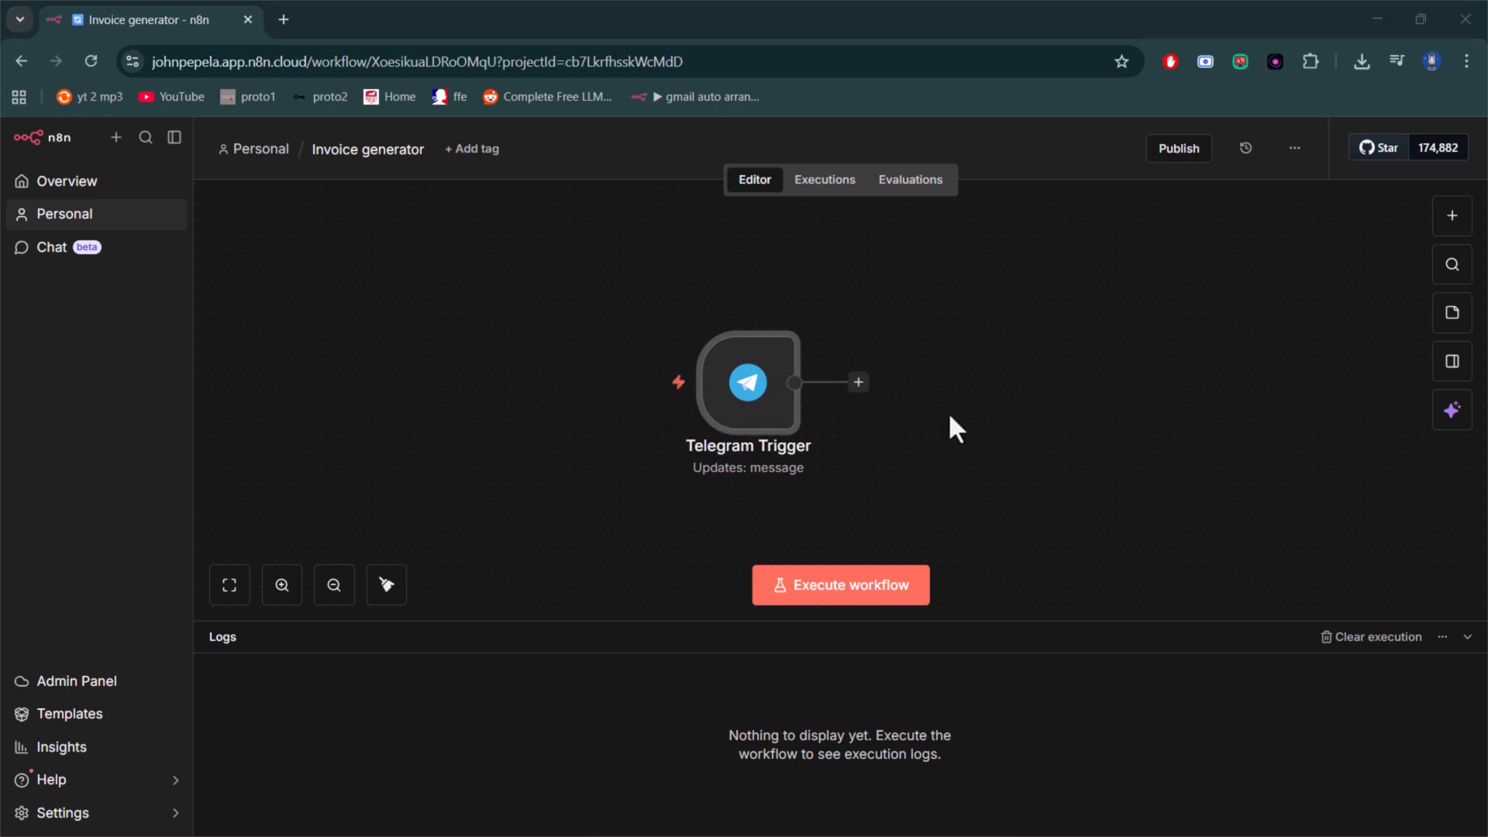
pyautogui.click(858, 383)
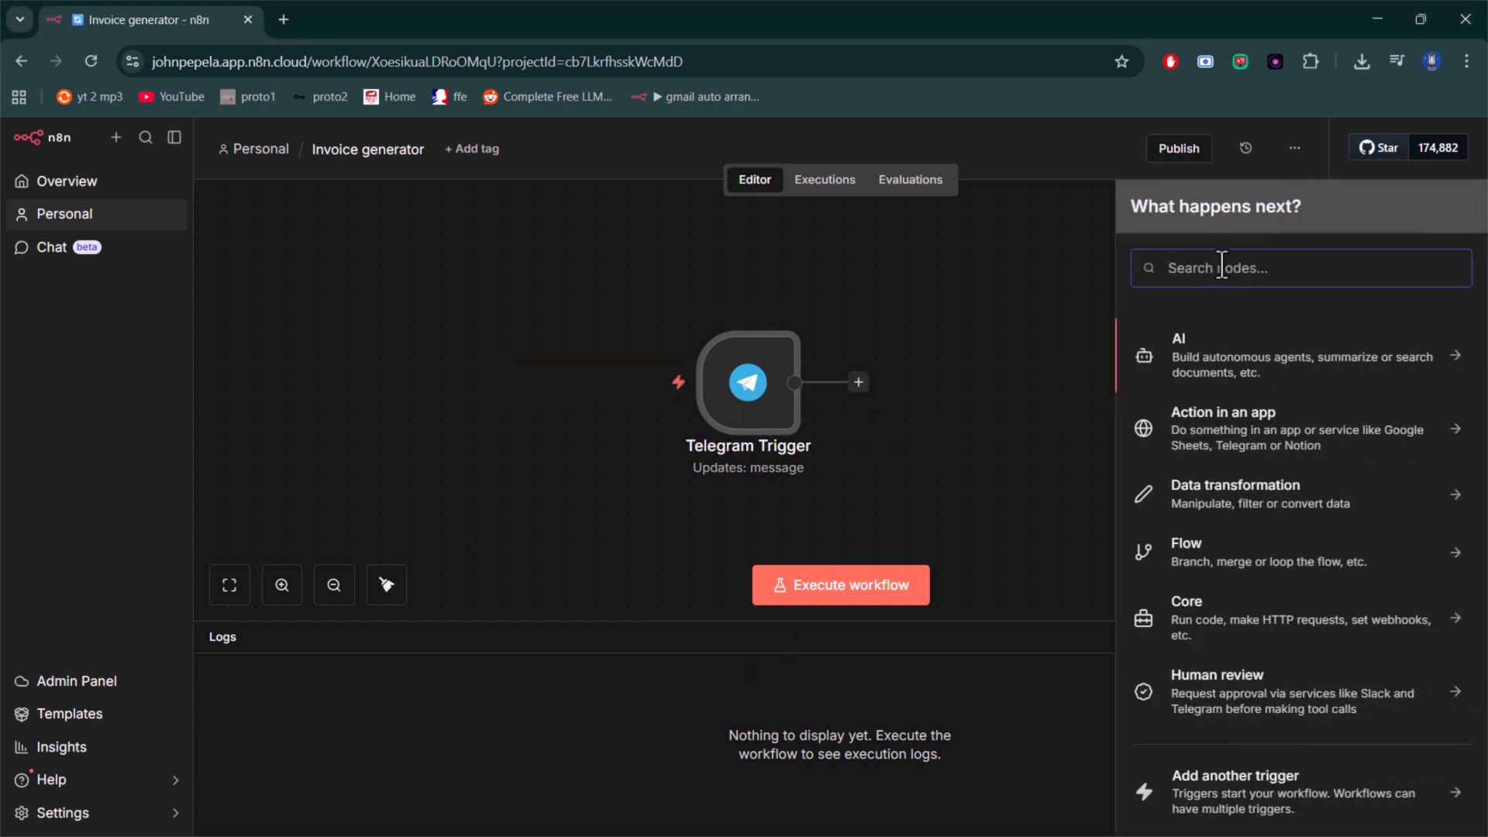
pyautogui.write('te')
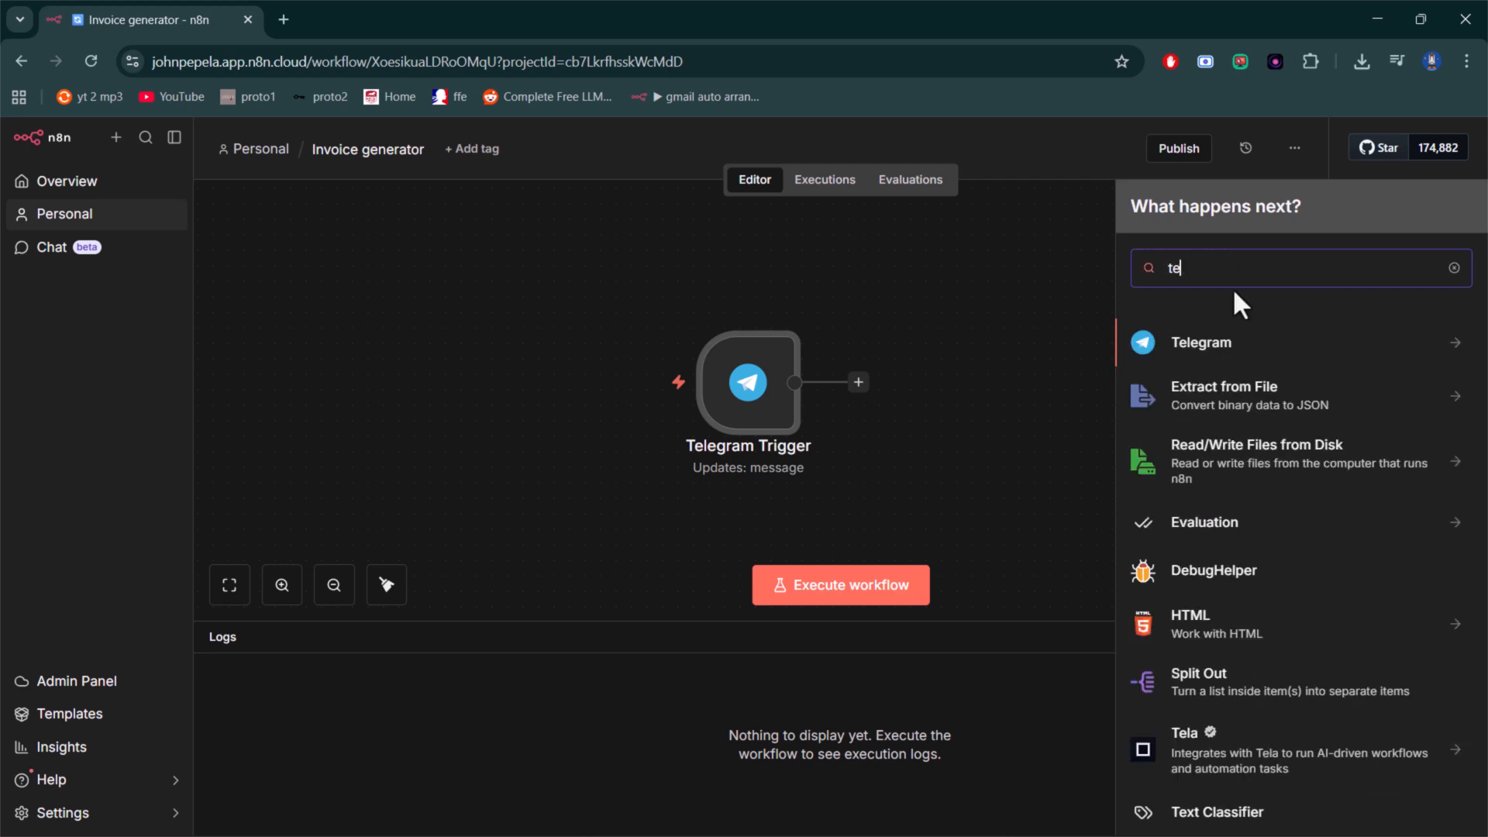
pyautogui.click(1457, 347)
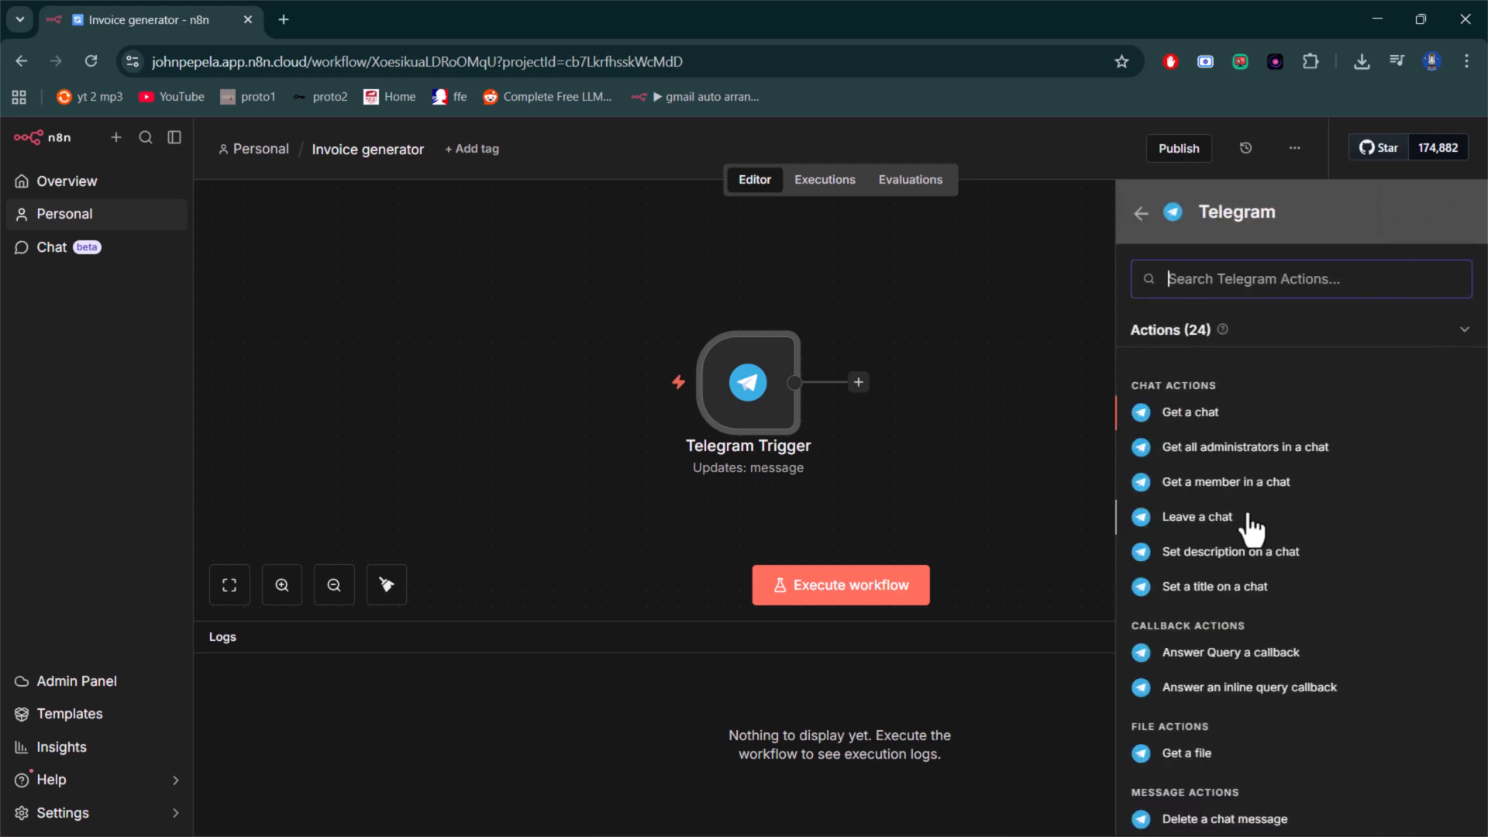
pyautogui.scroll(-3, 1275, 632)
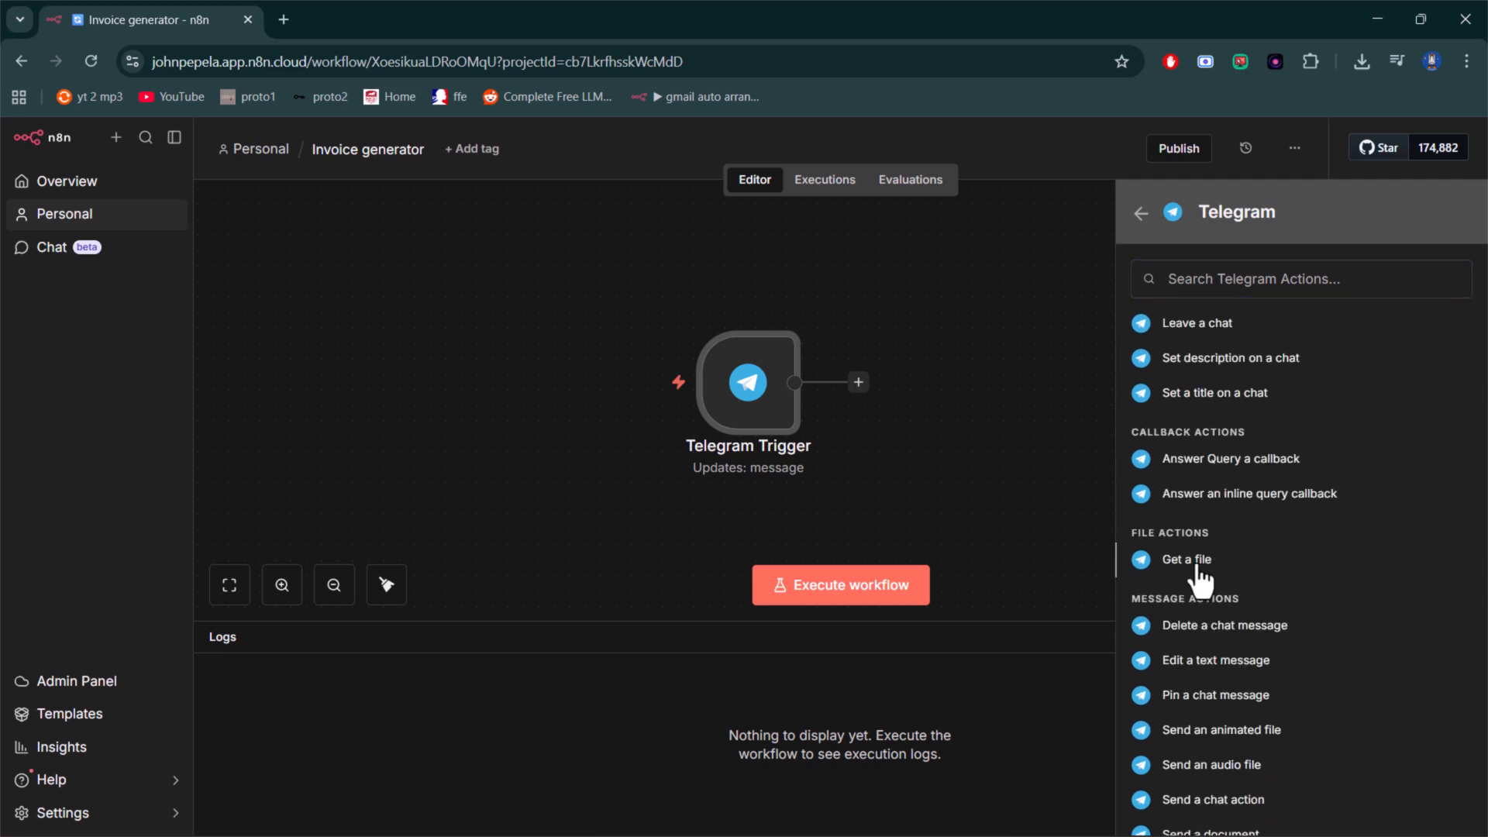
pyautogui.click(1198, 564)
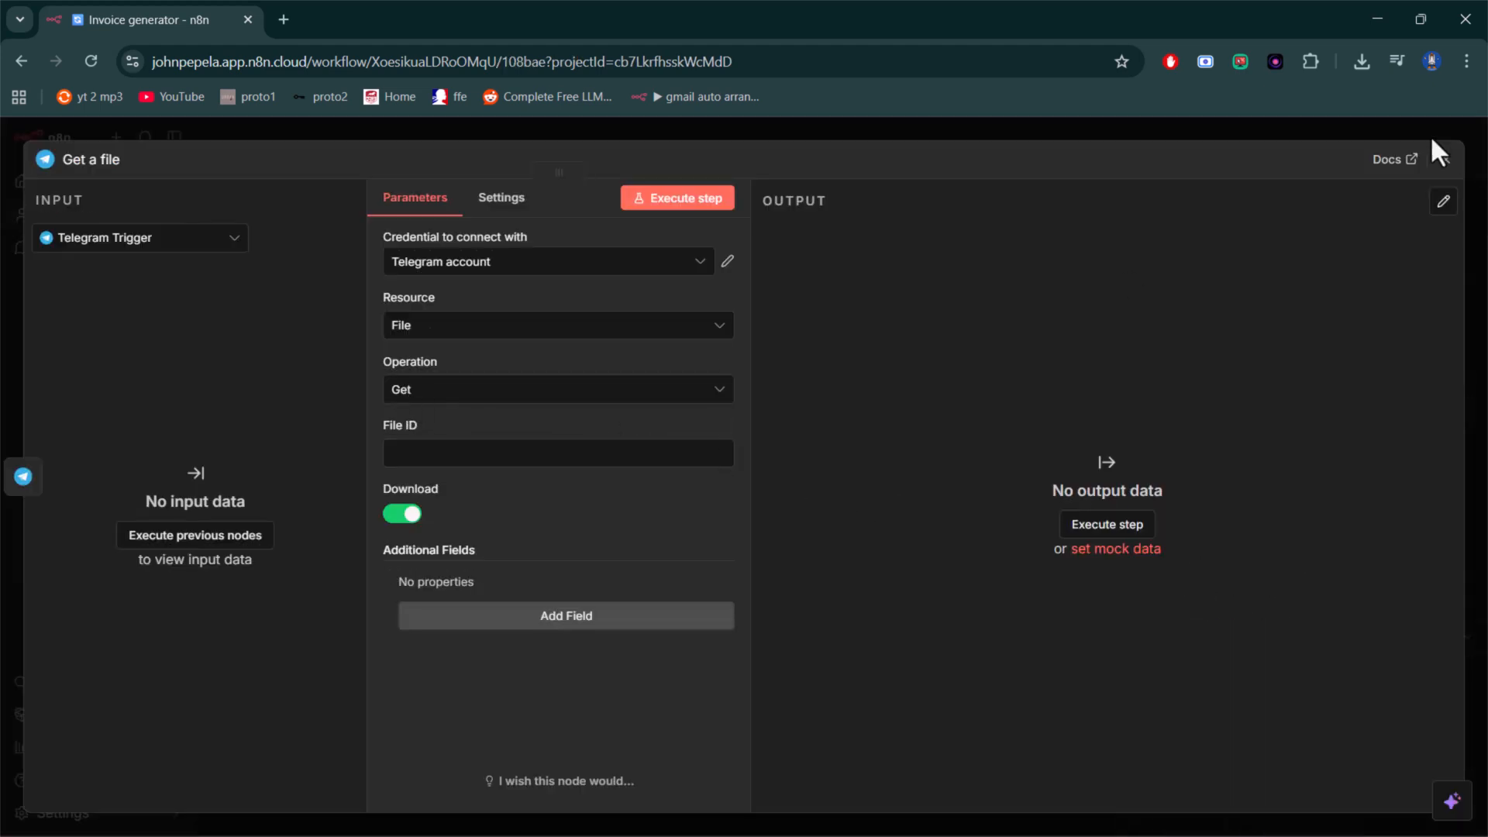
pyautogui.click(1441, 160)
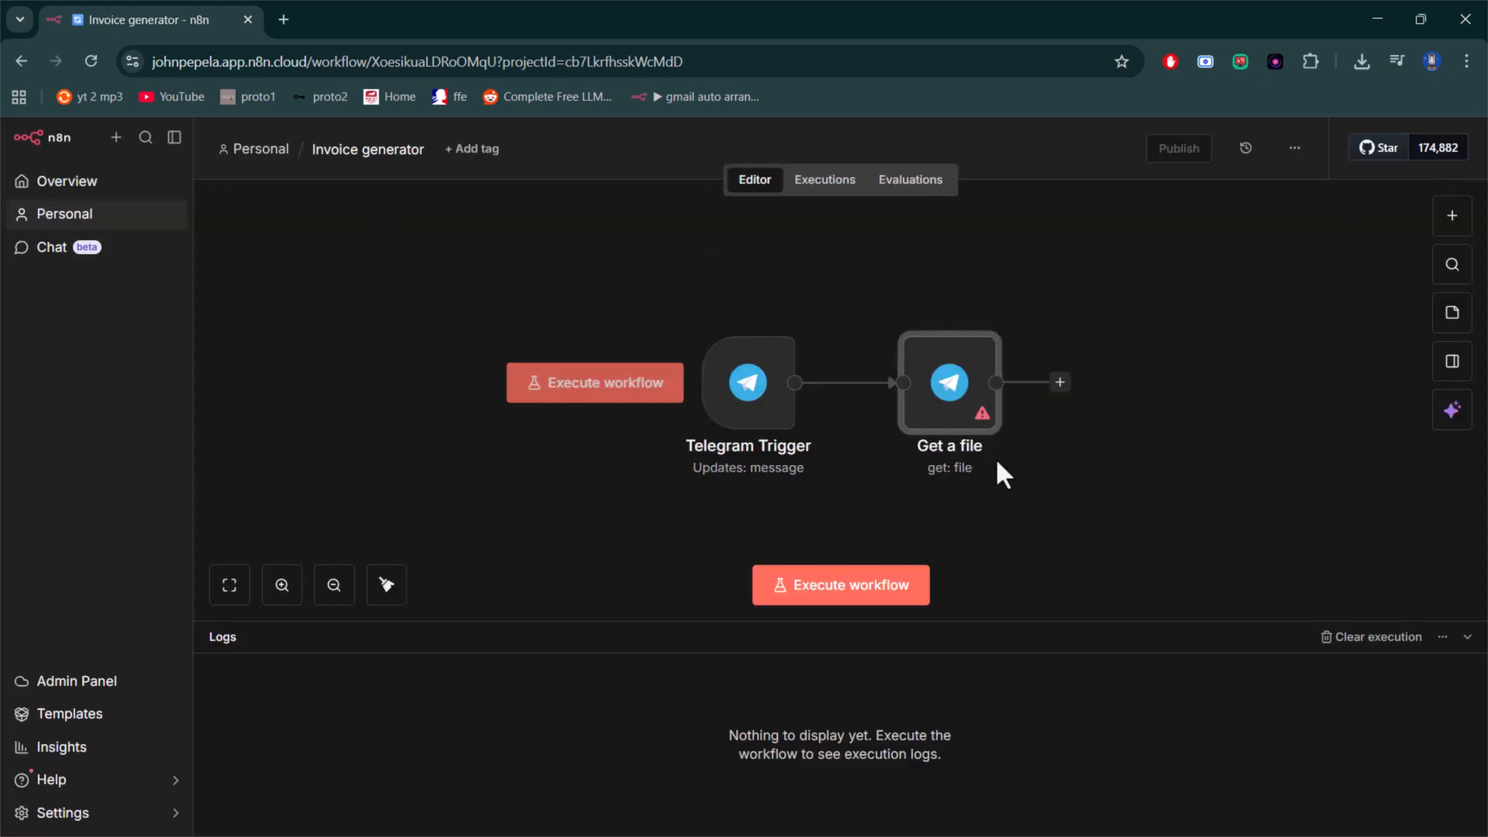
# - Rename the "Get a file" node as "Download file"
pyautogui.press('F2')
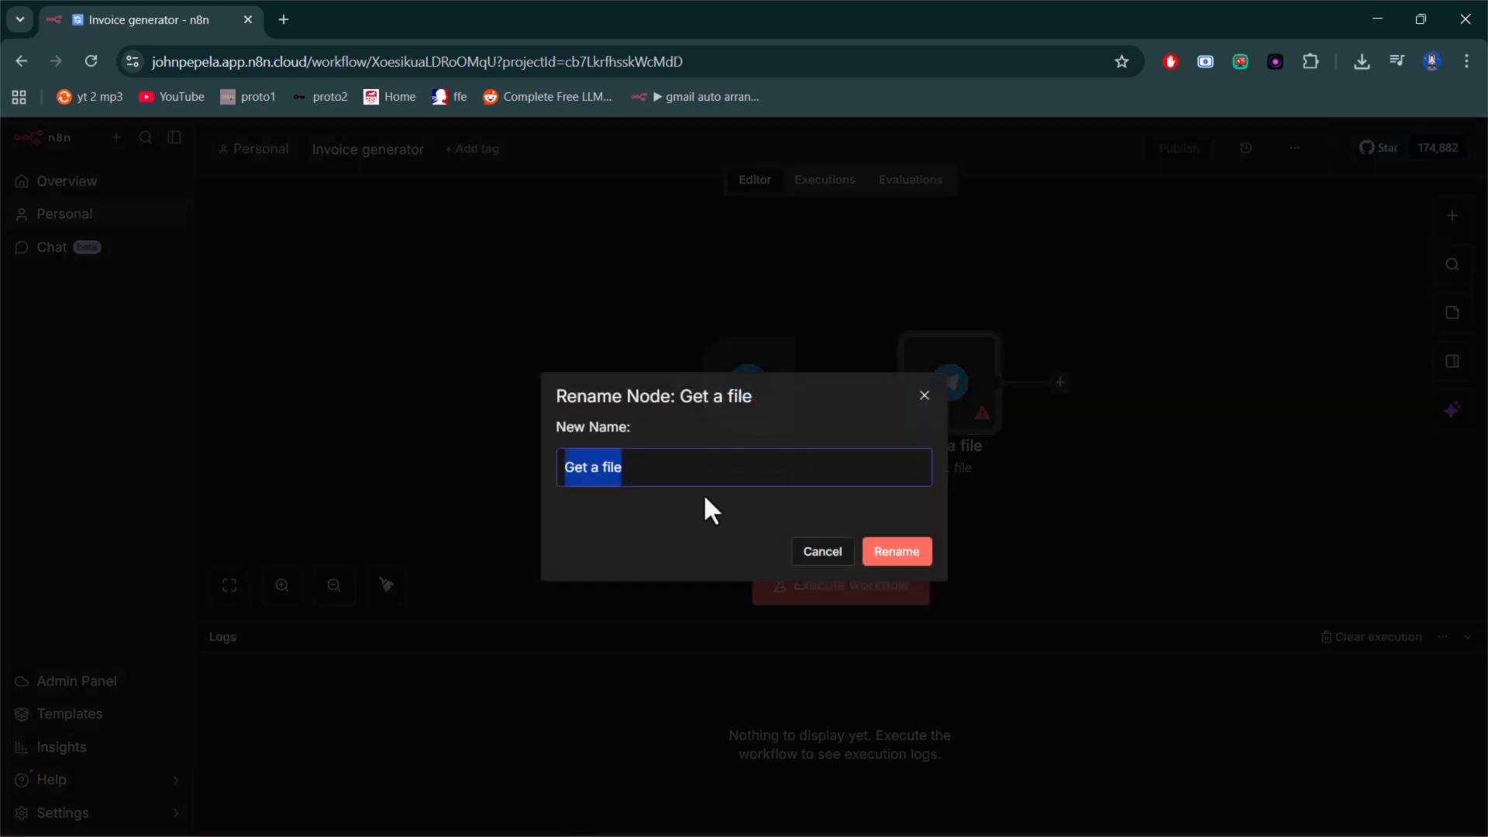
pyautogui.write('Dow')
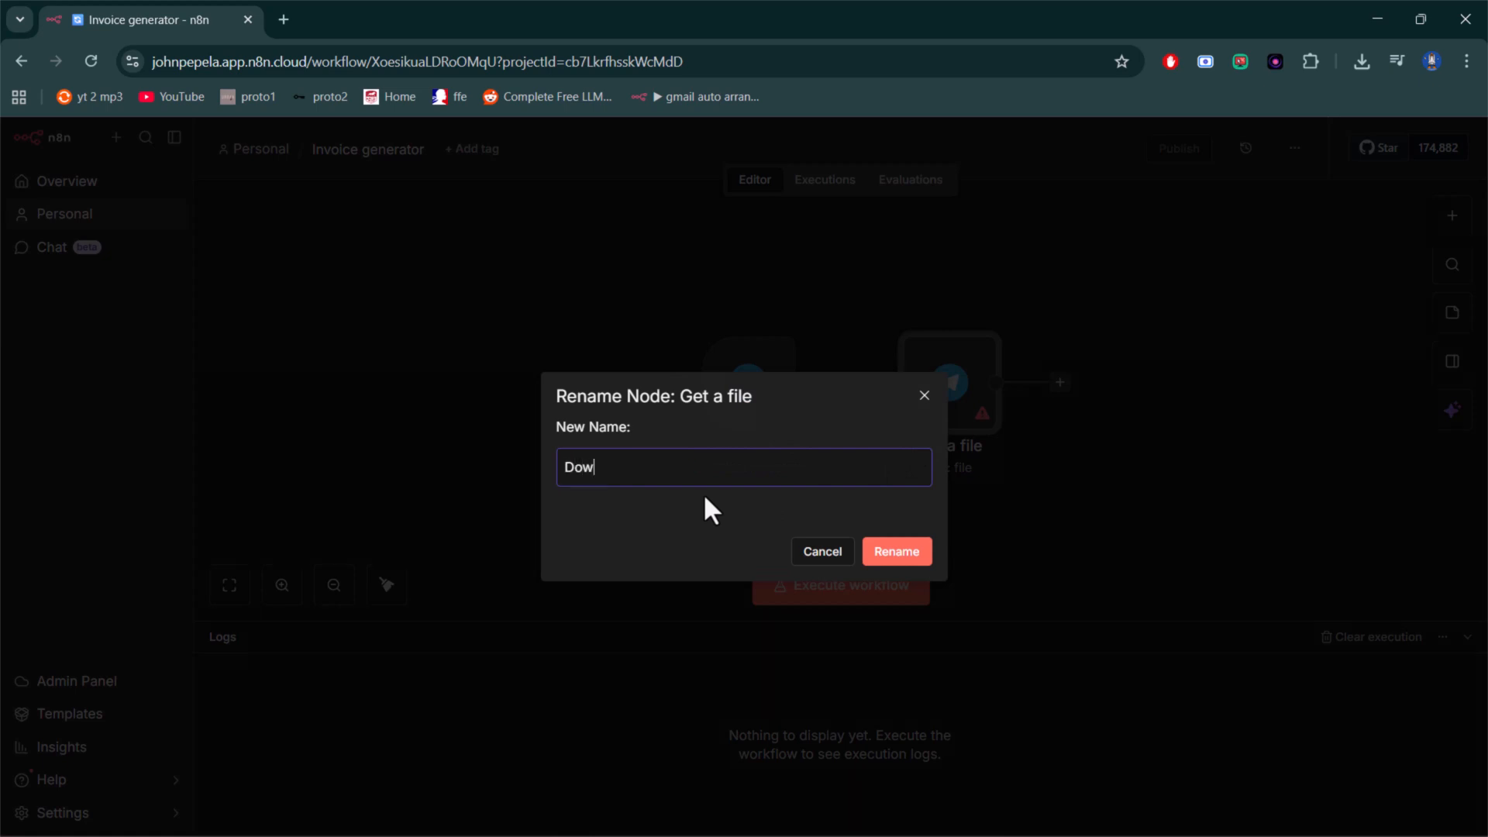
pyautogui.write('nload file')
pyautogui.press('Return')
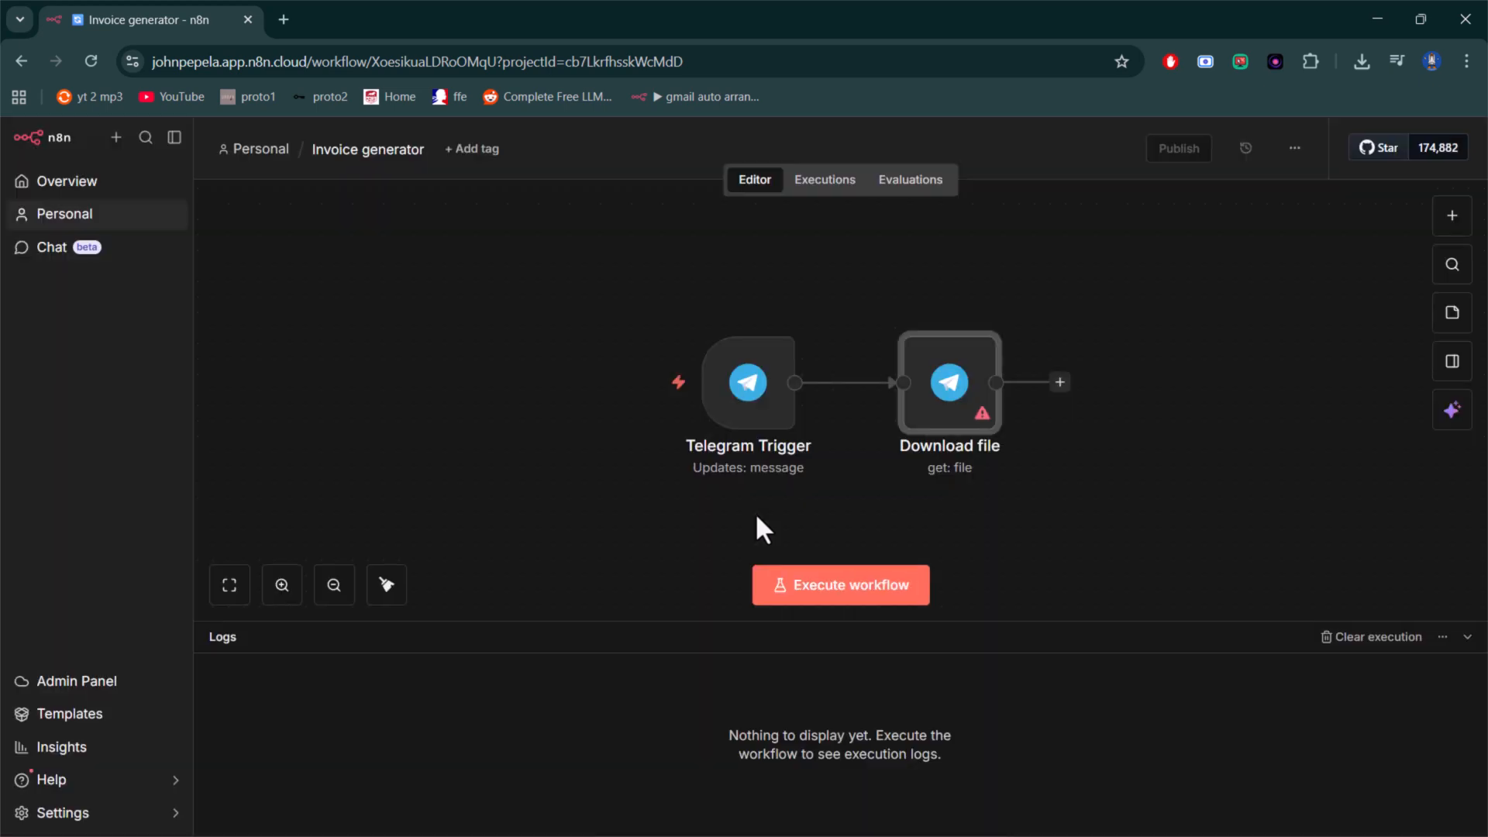
# - Examine the Download file node's Telegram account credential and the form for creating a new Telegram credential
pyautogui.doubleClick(969, 376)
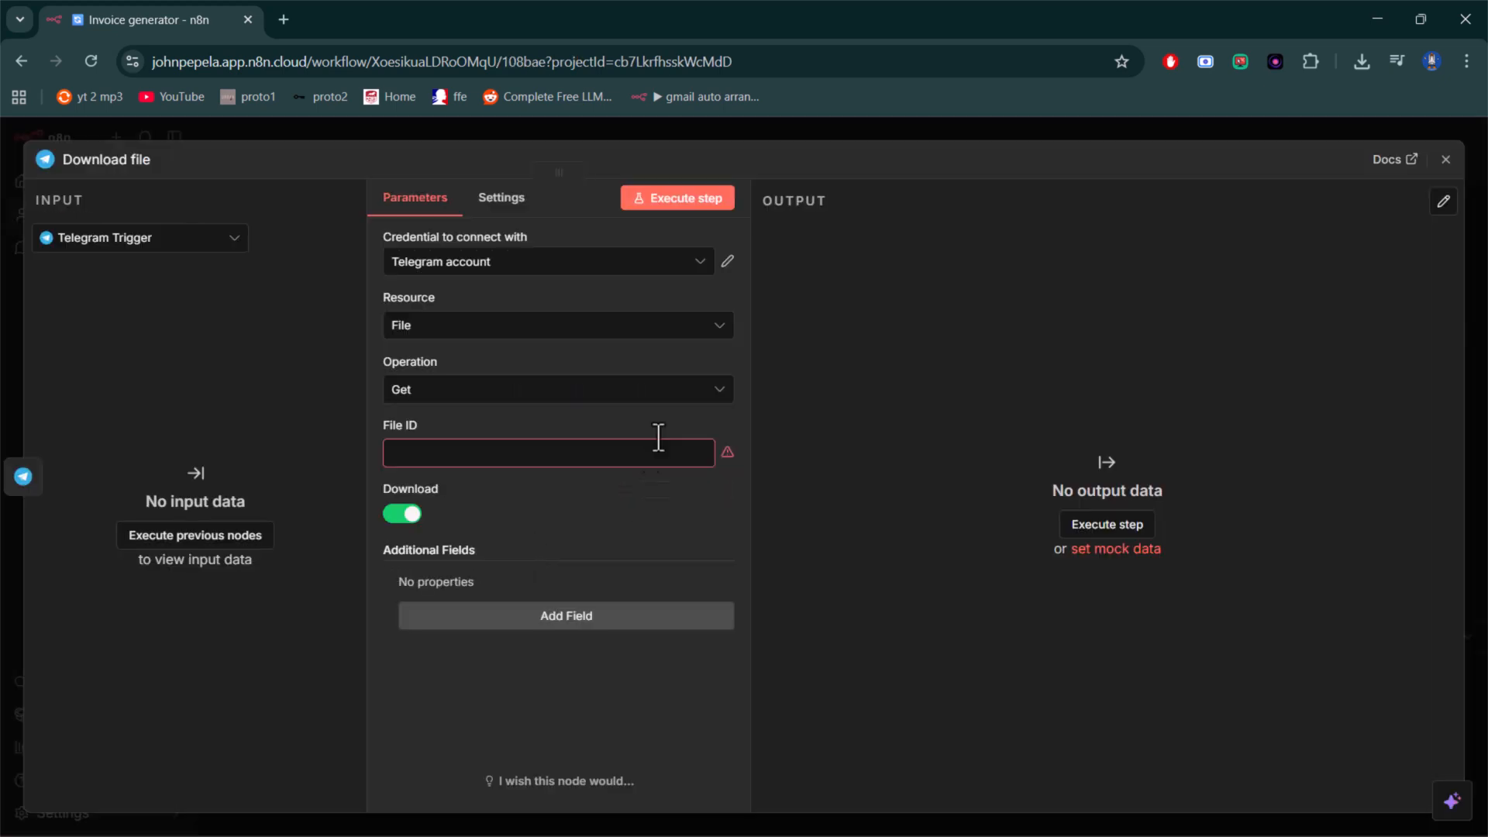
pyautogui.click(659, 284)
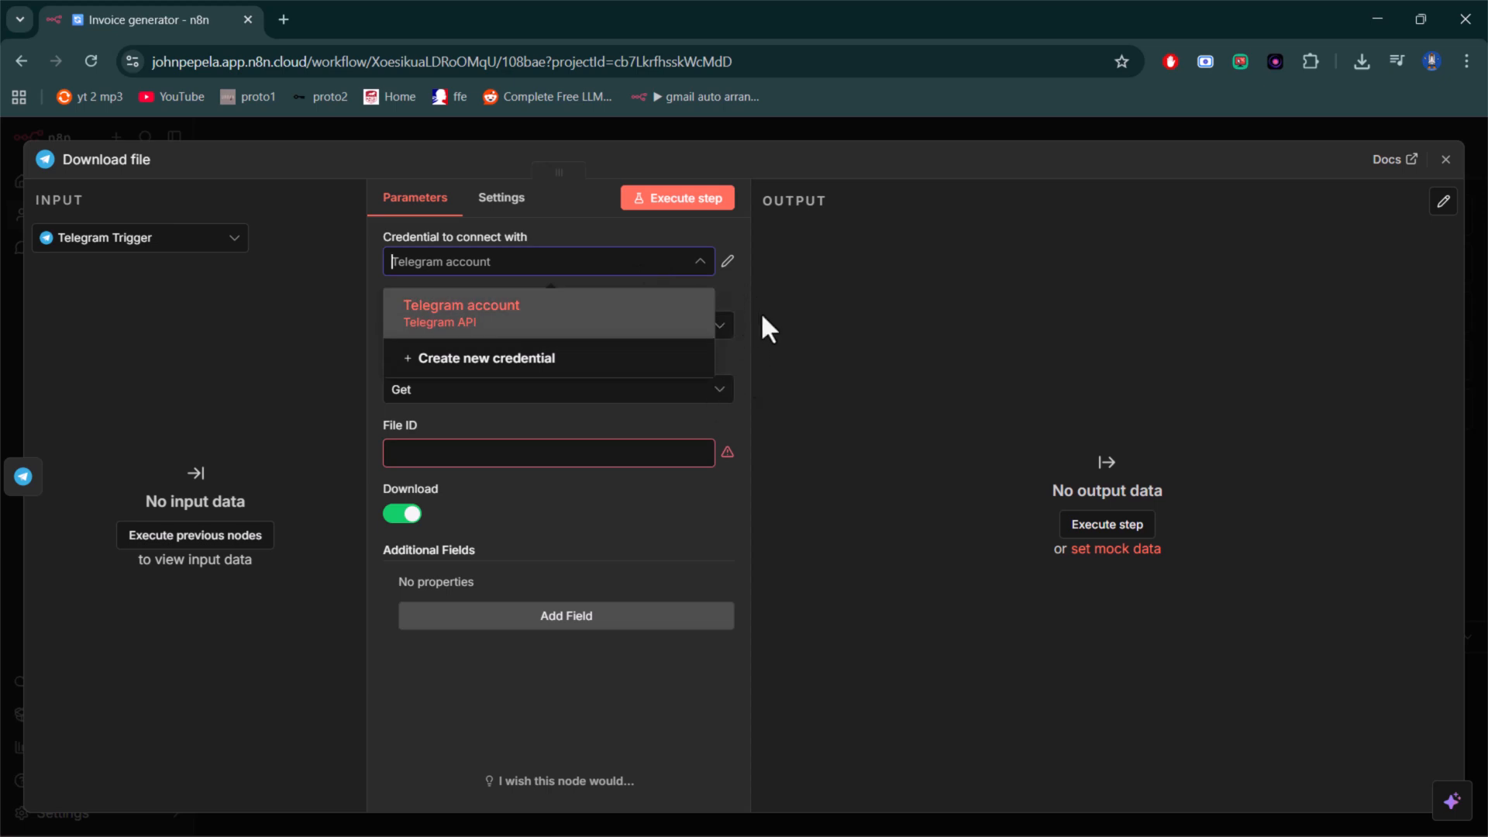
pyautogui.click(722, 271)
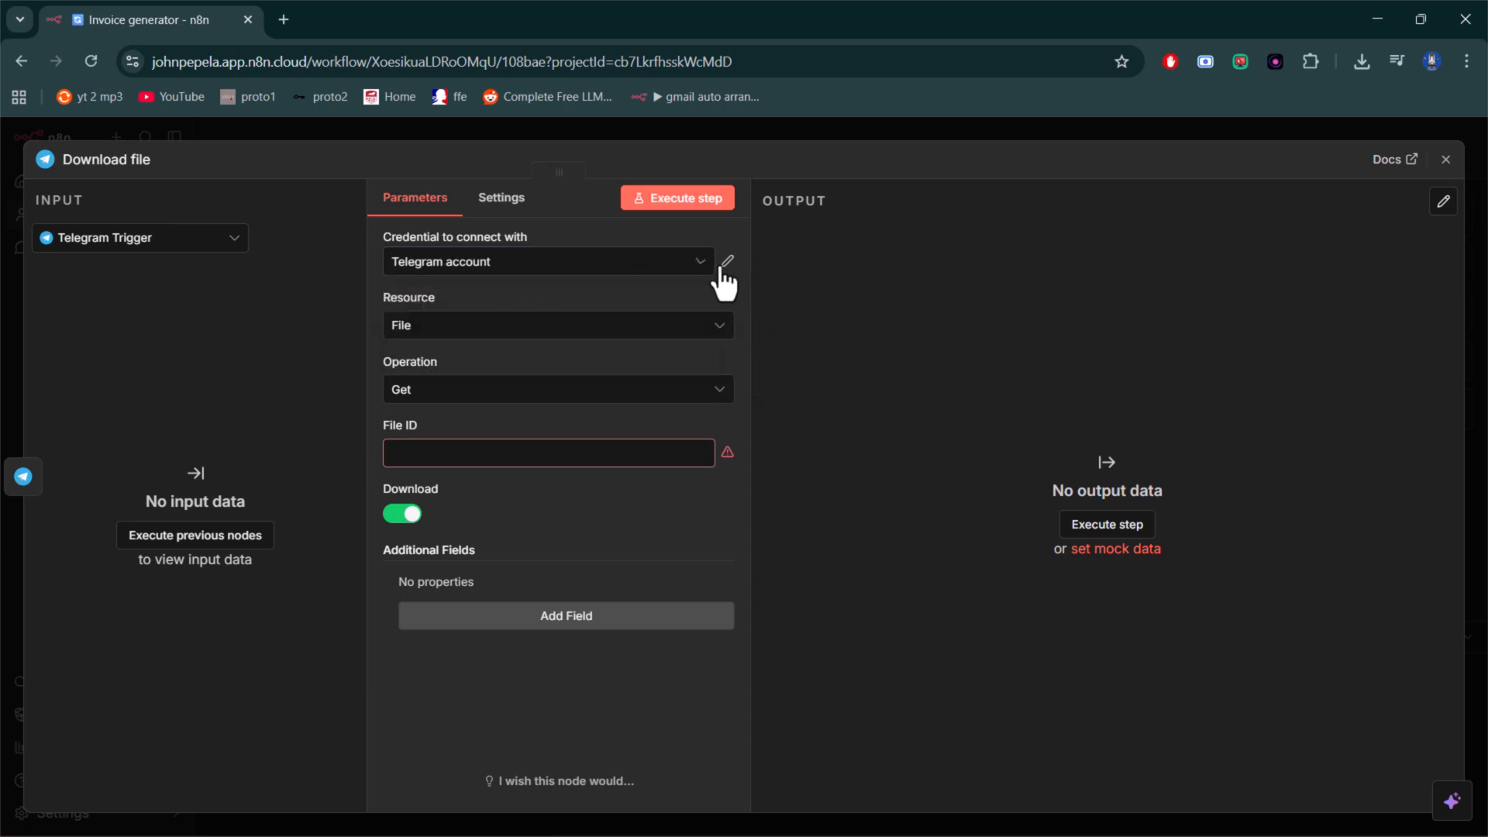
pyautogui.click(727, 264)
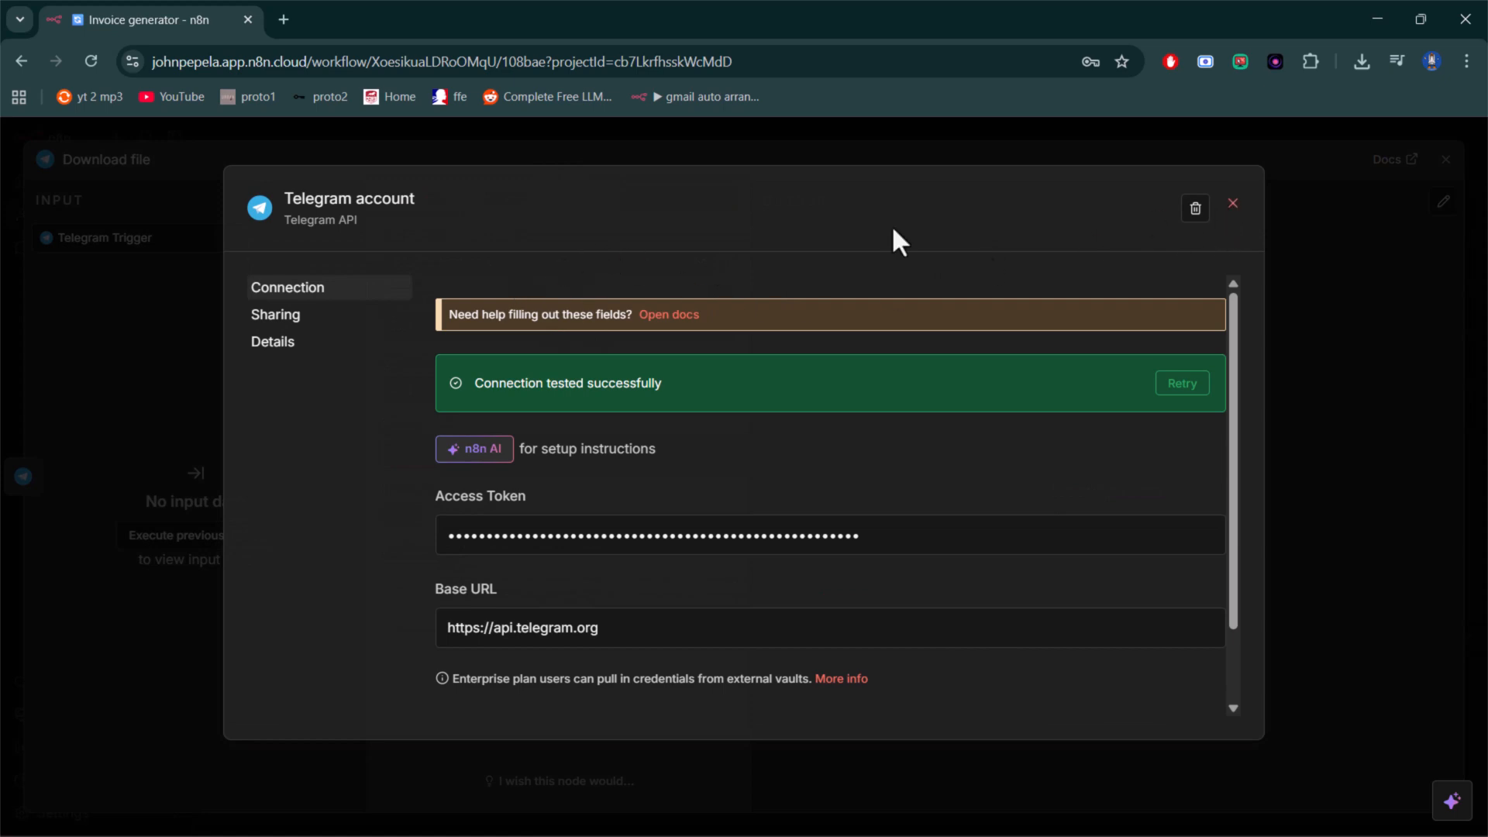
pyautogui.click(1238, 206)
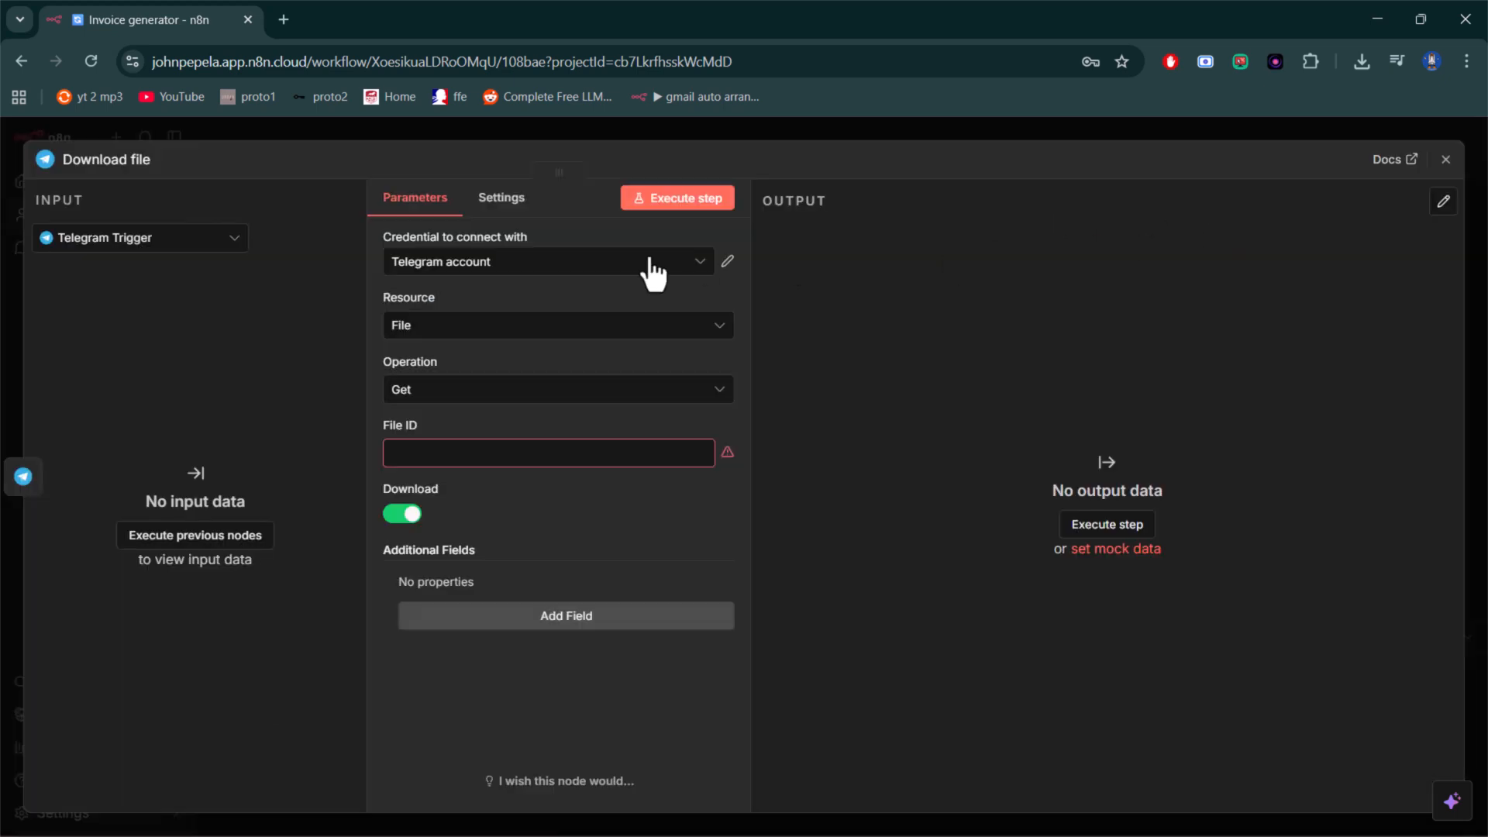
pyautogui.click(466, 265)
pyautogui.click(466, 354)
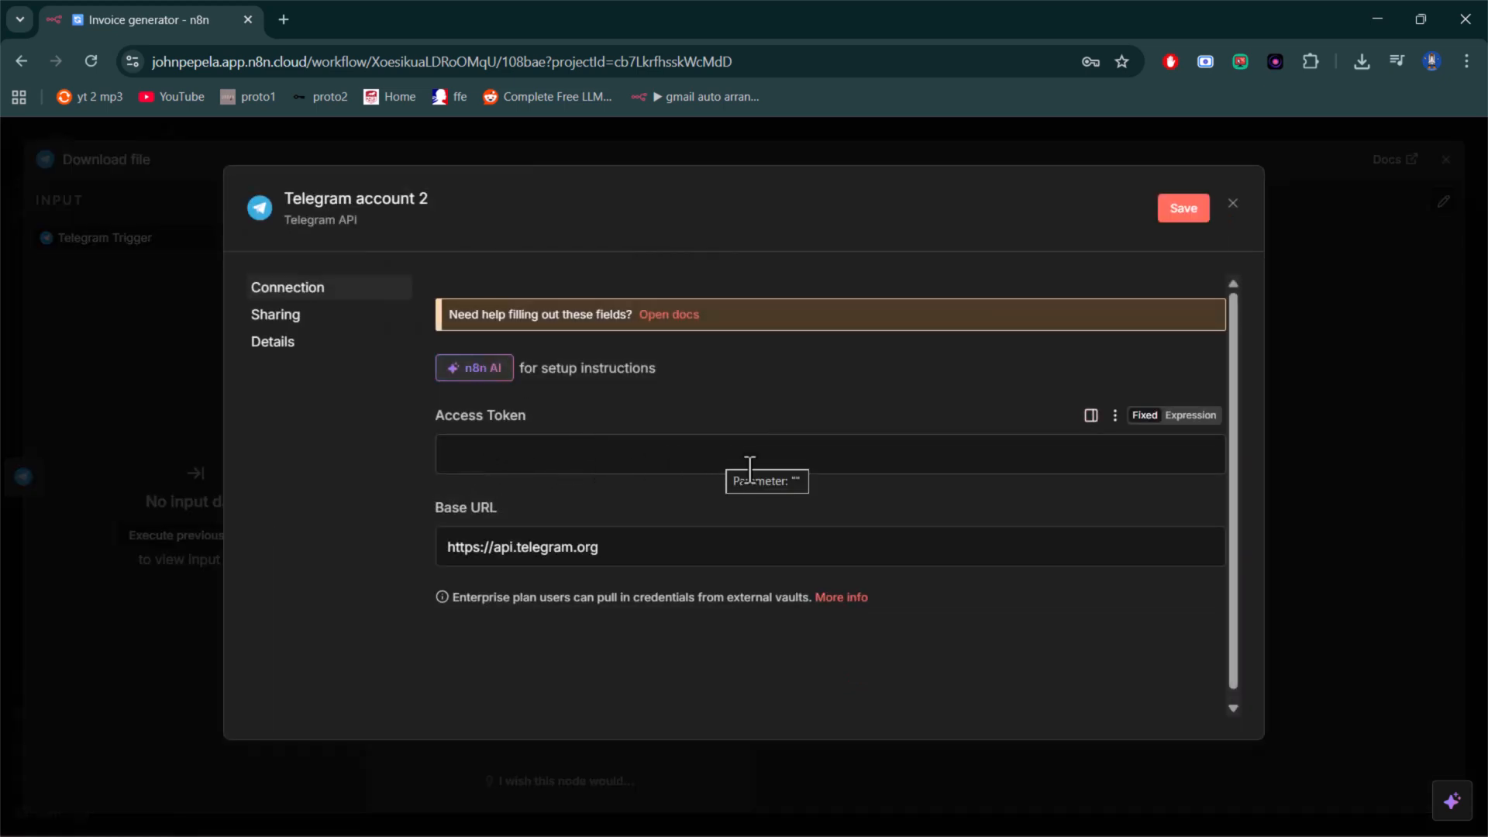
pyautogui.click(1232, 205)
pyautogui.click(648, 261)
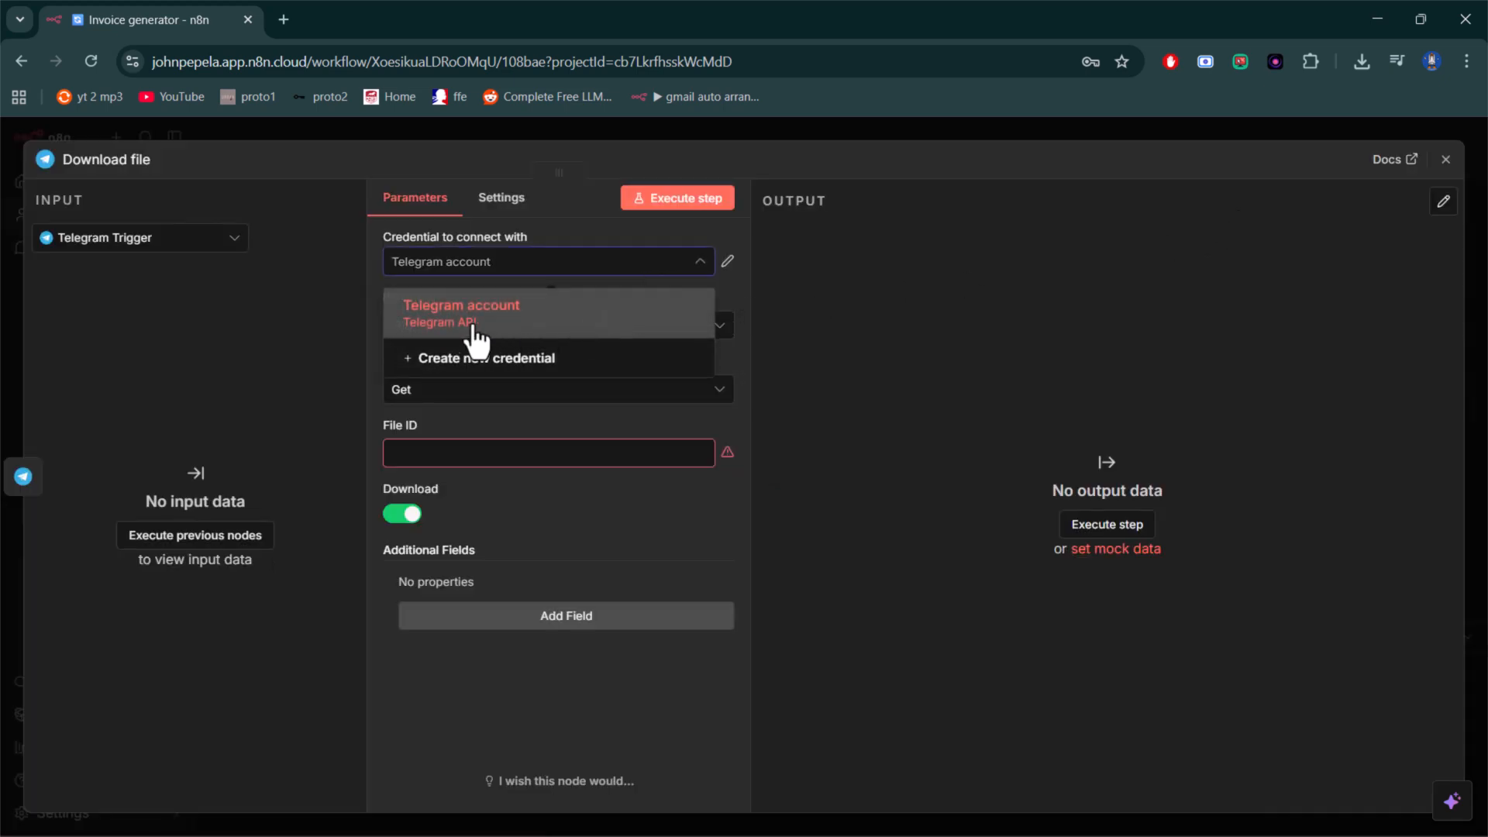
# - Review the Download file node's settings and its File ID parameter, and return to the workflow canvas
pyautogui.click(511, 200)
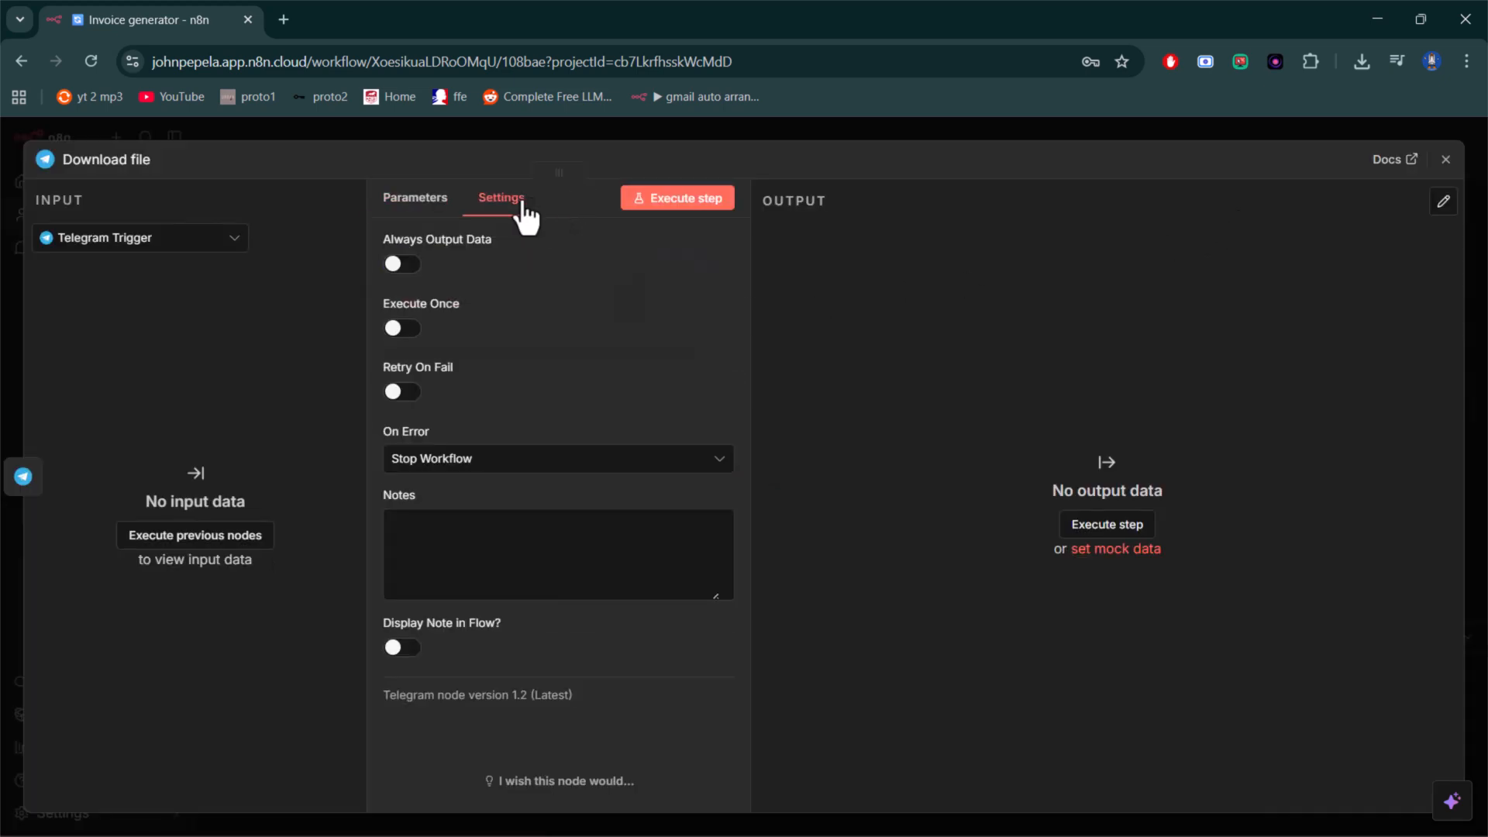
pyautogui.click(422, 203)
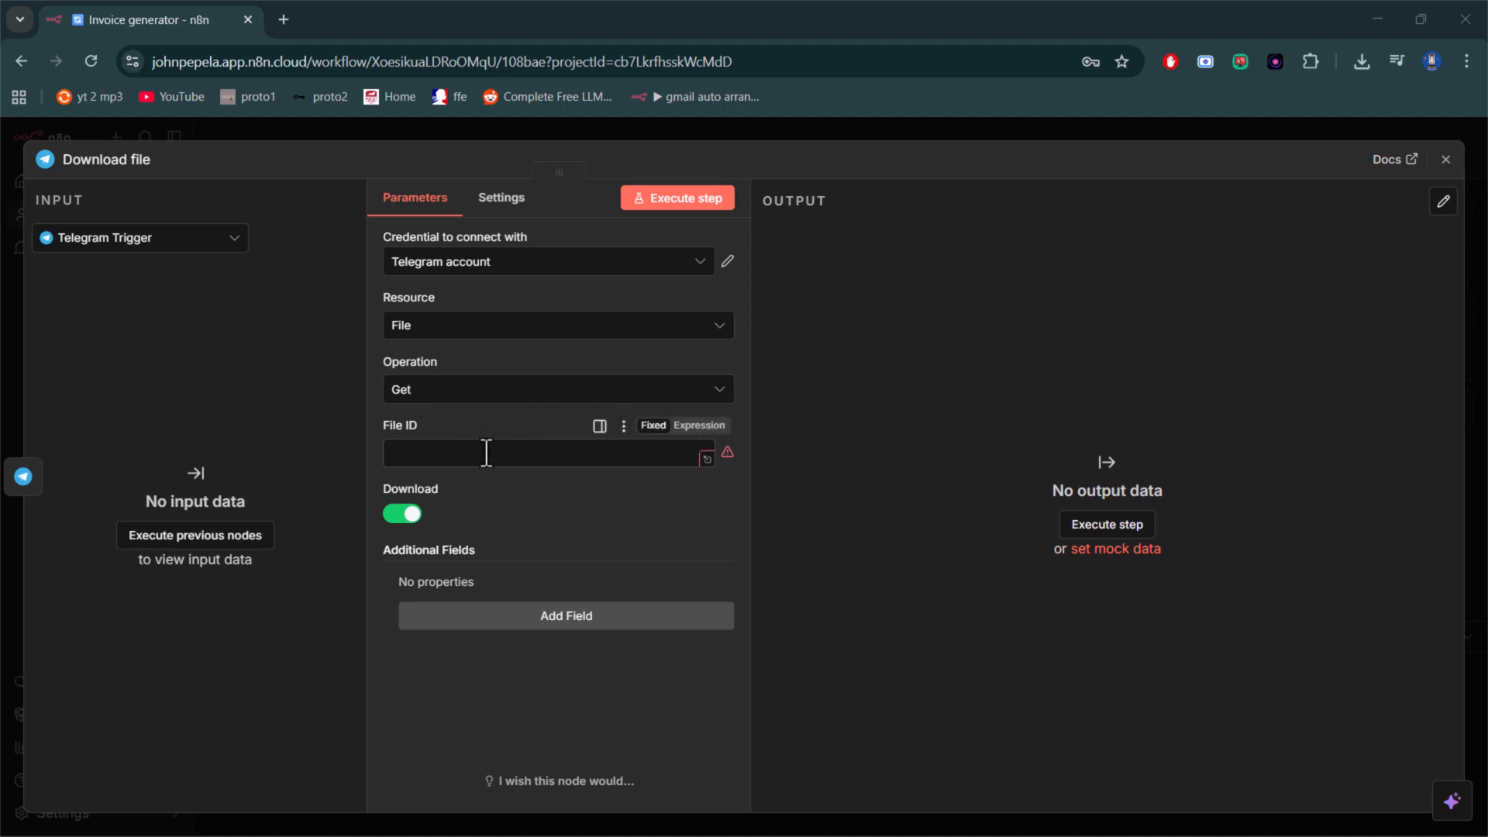
pyautogui.click(1445, 159)
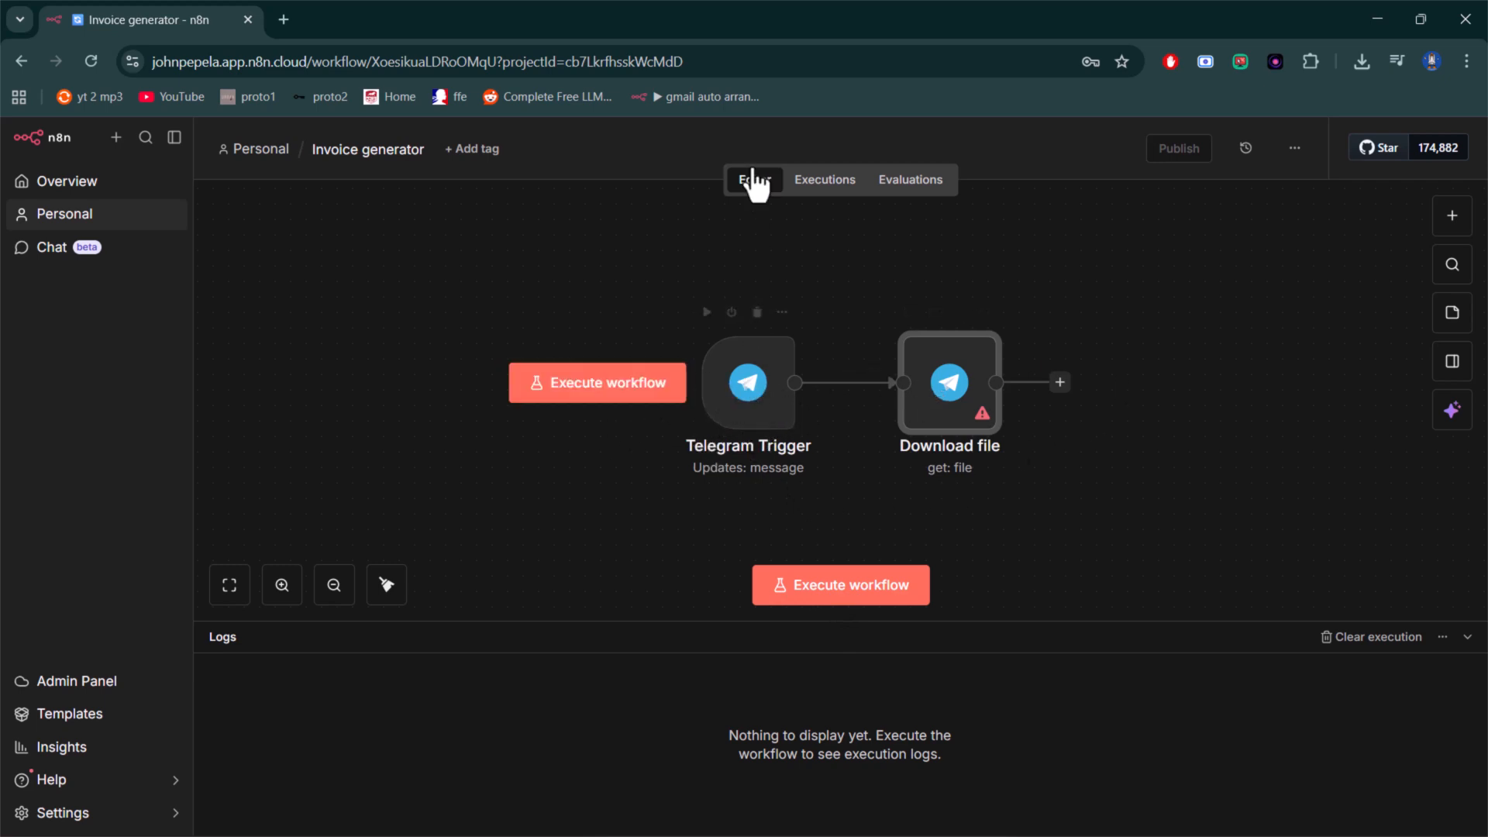
pyautogui.doubleClick(920, 405)
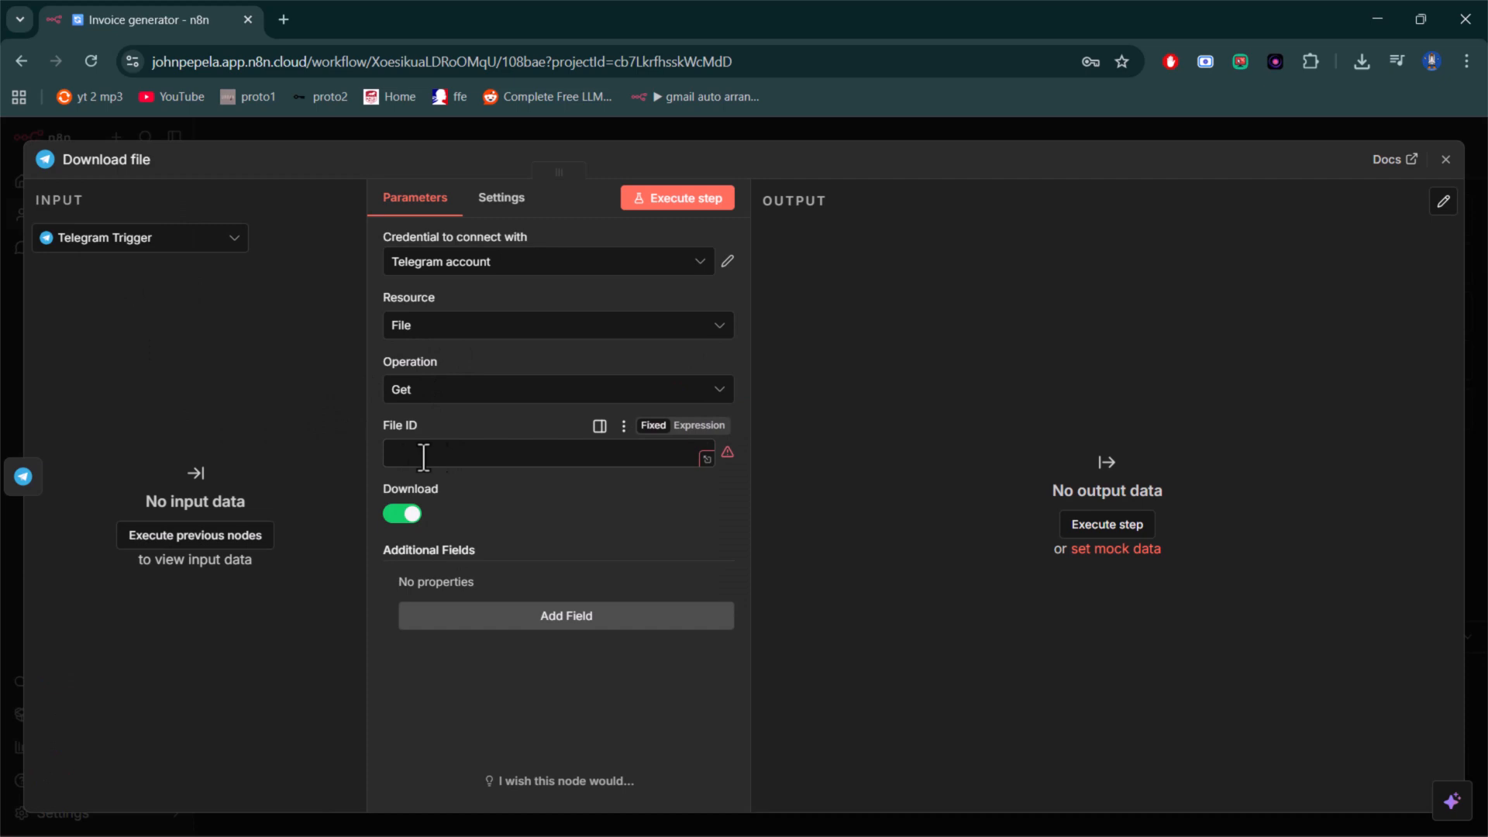
pyautogui.click(1446, 160)
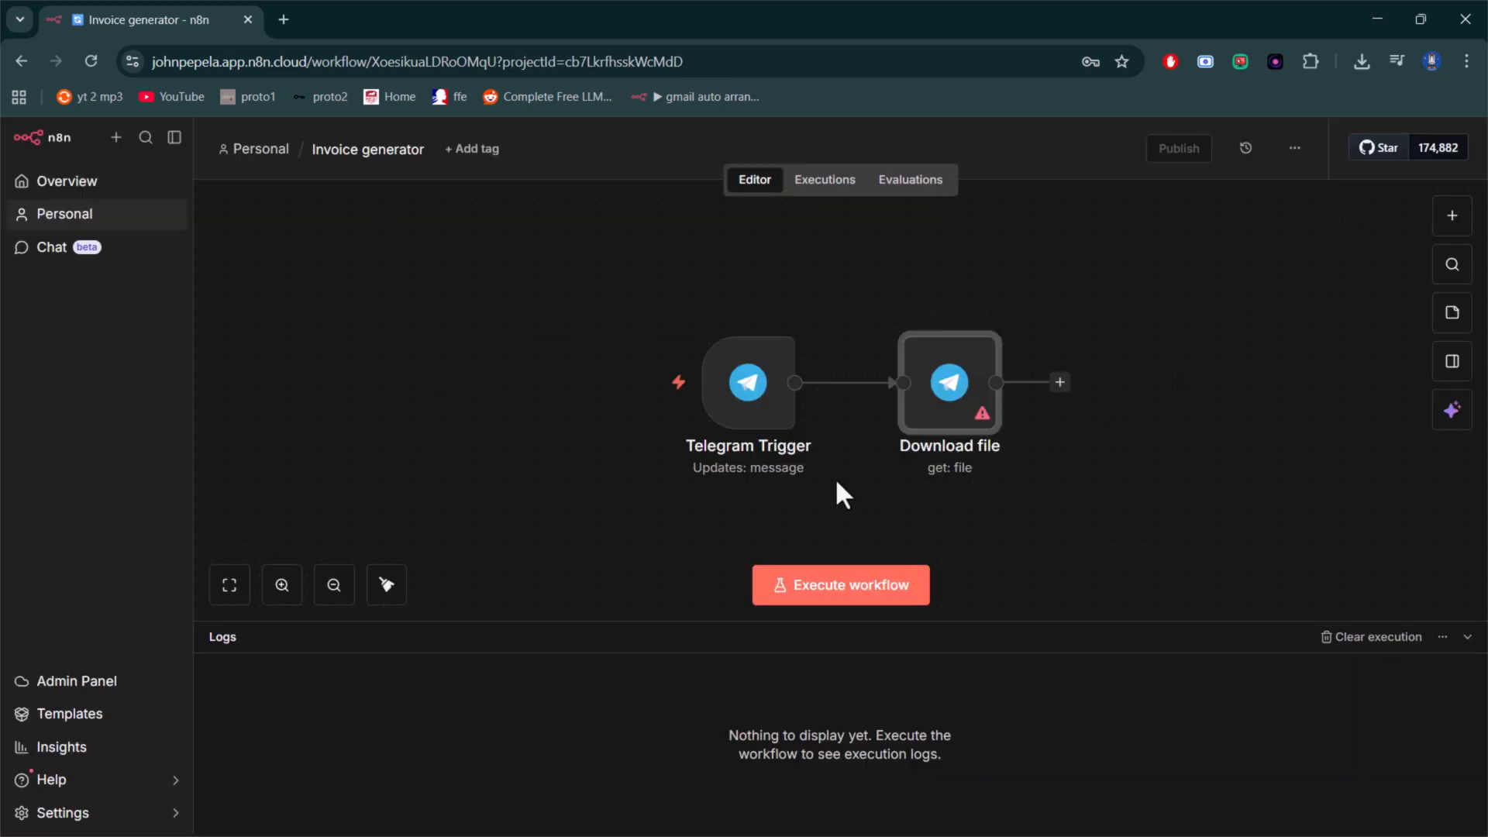
# - Try to execute the workflow with the Telegram file download node connected after the trigger
pyautogui.moveTo(757, 414)
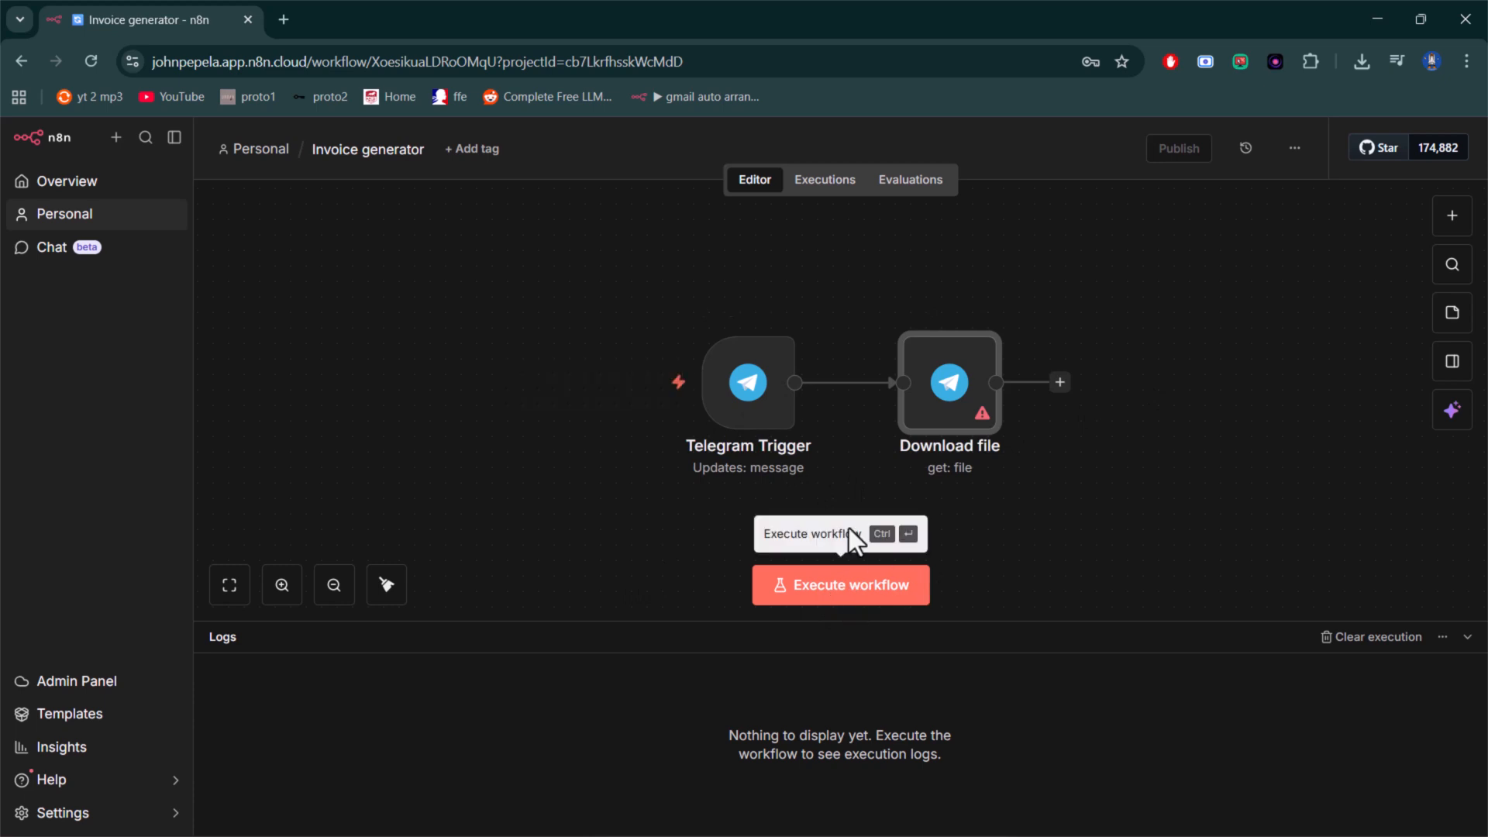
pyautogui.click(833, 592)
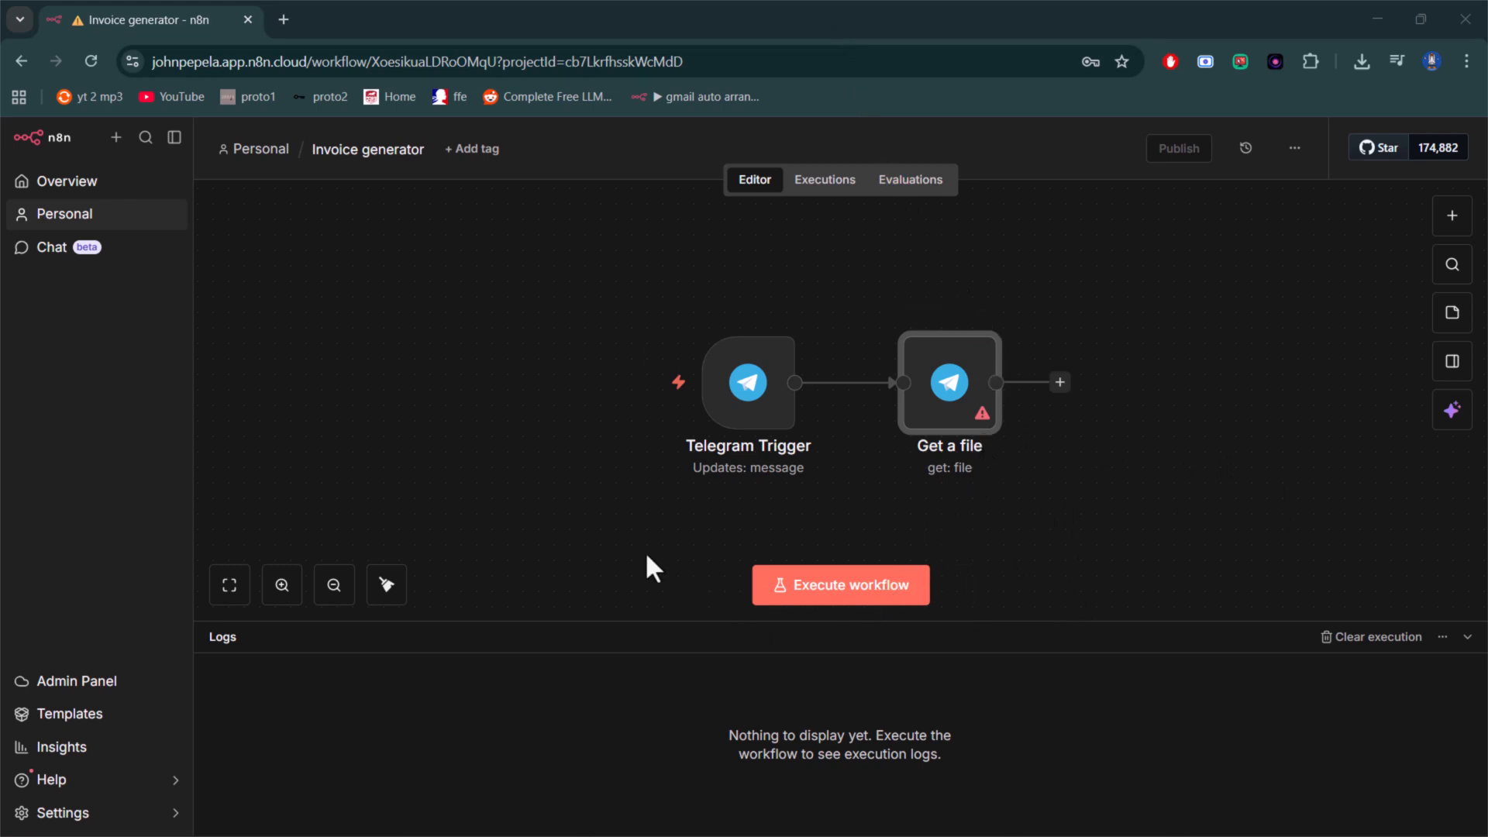
pyautogui.click(857, 601)
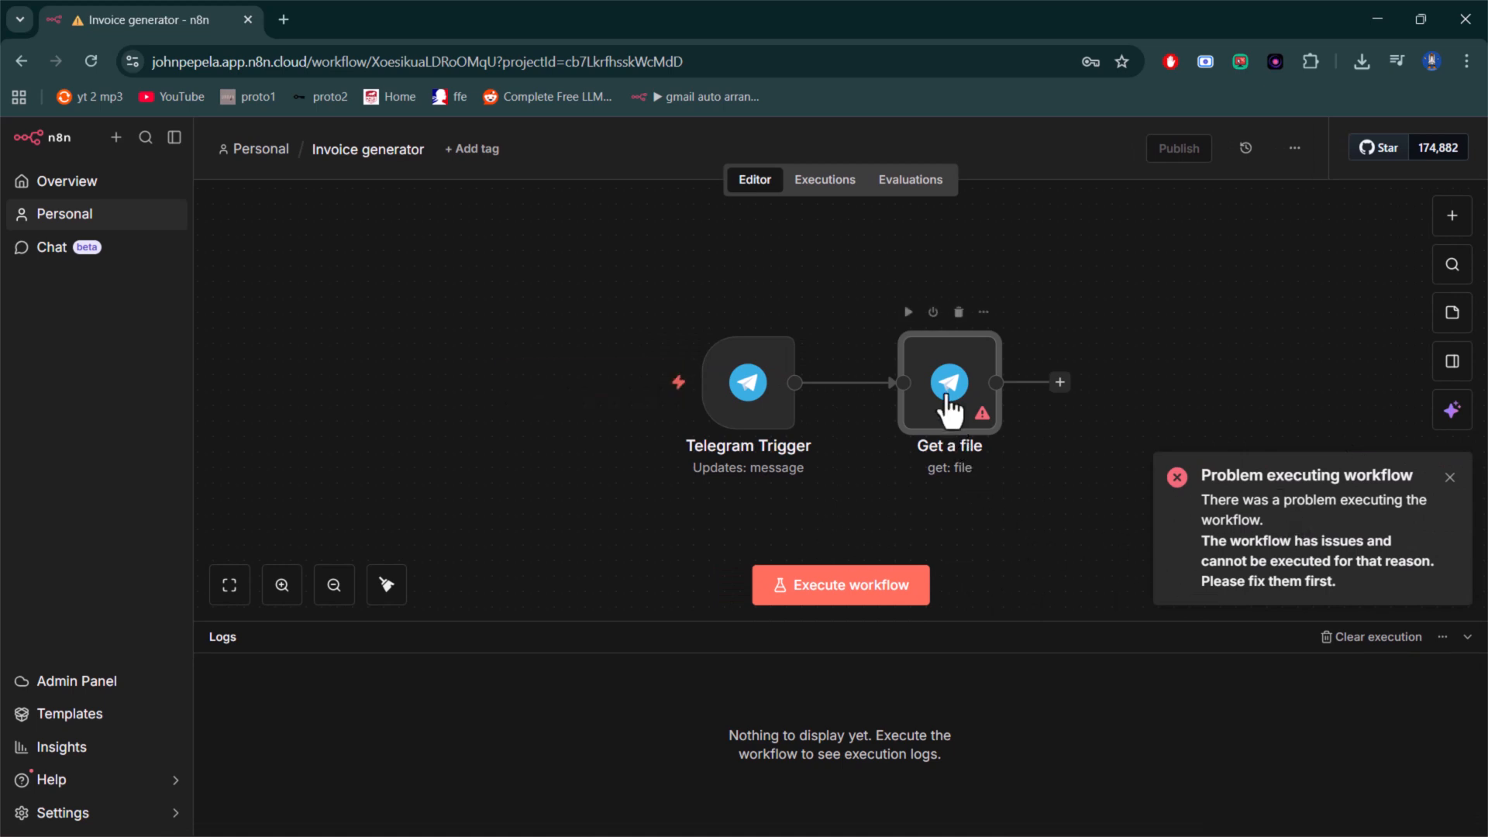
# - Delete the "Get a file" node and execute the workflow with only the Telegram Trigger
pyautogui.moveTo(956, 416); pyautogui.dragTo(1018, 415)
pyautogui.click(1021, 313)
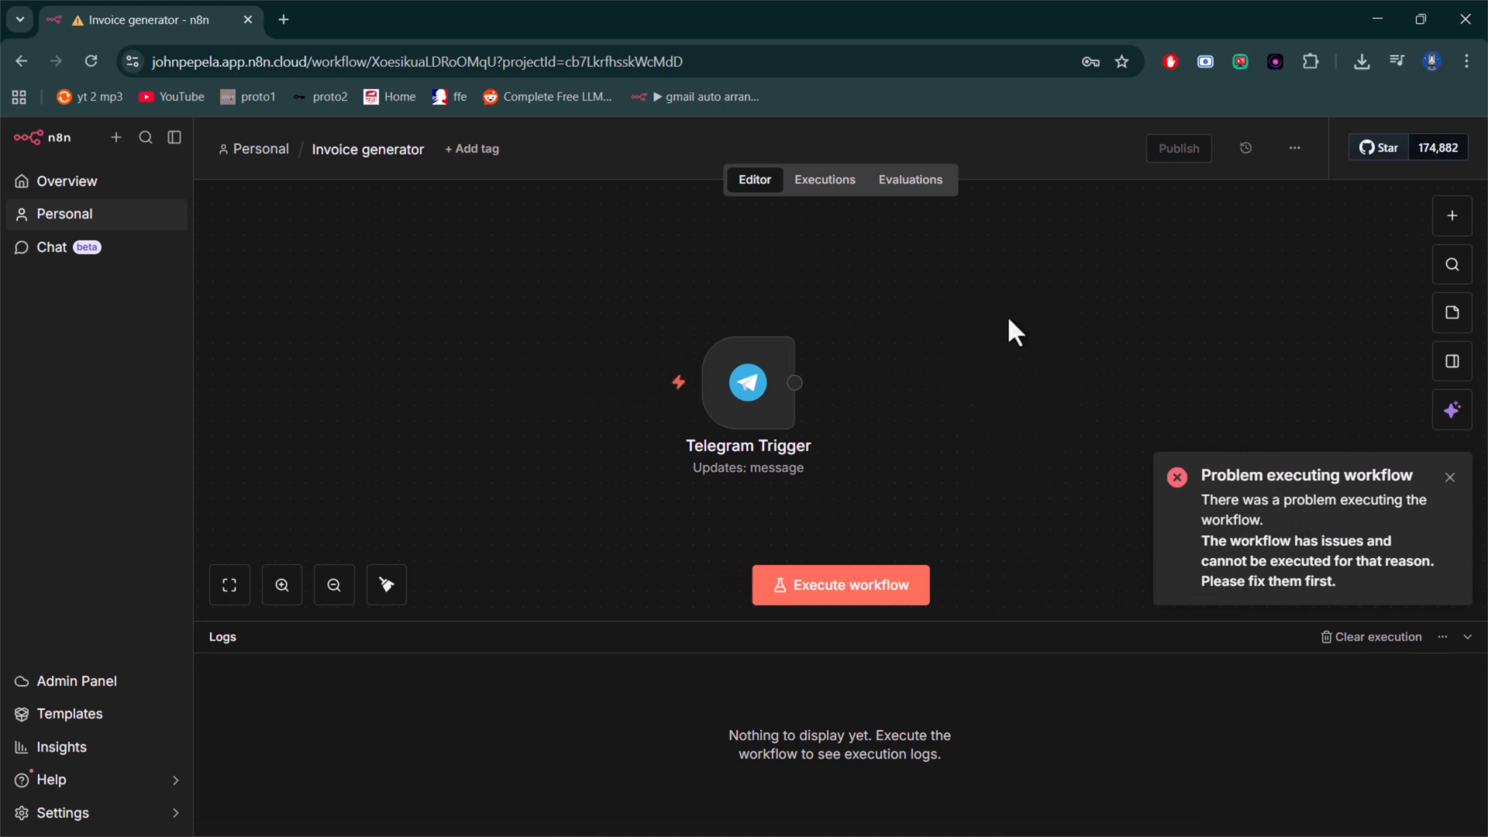
pyautogui.click(856, 588)
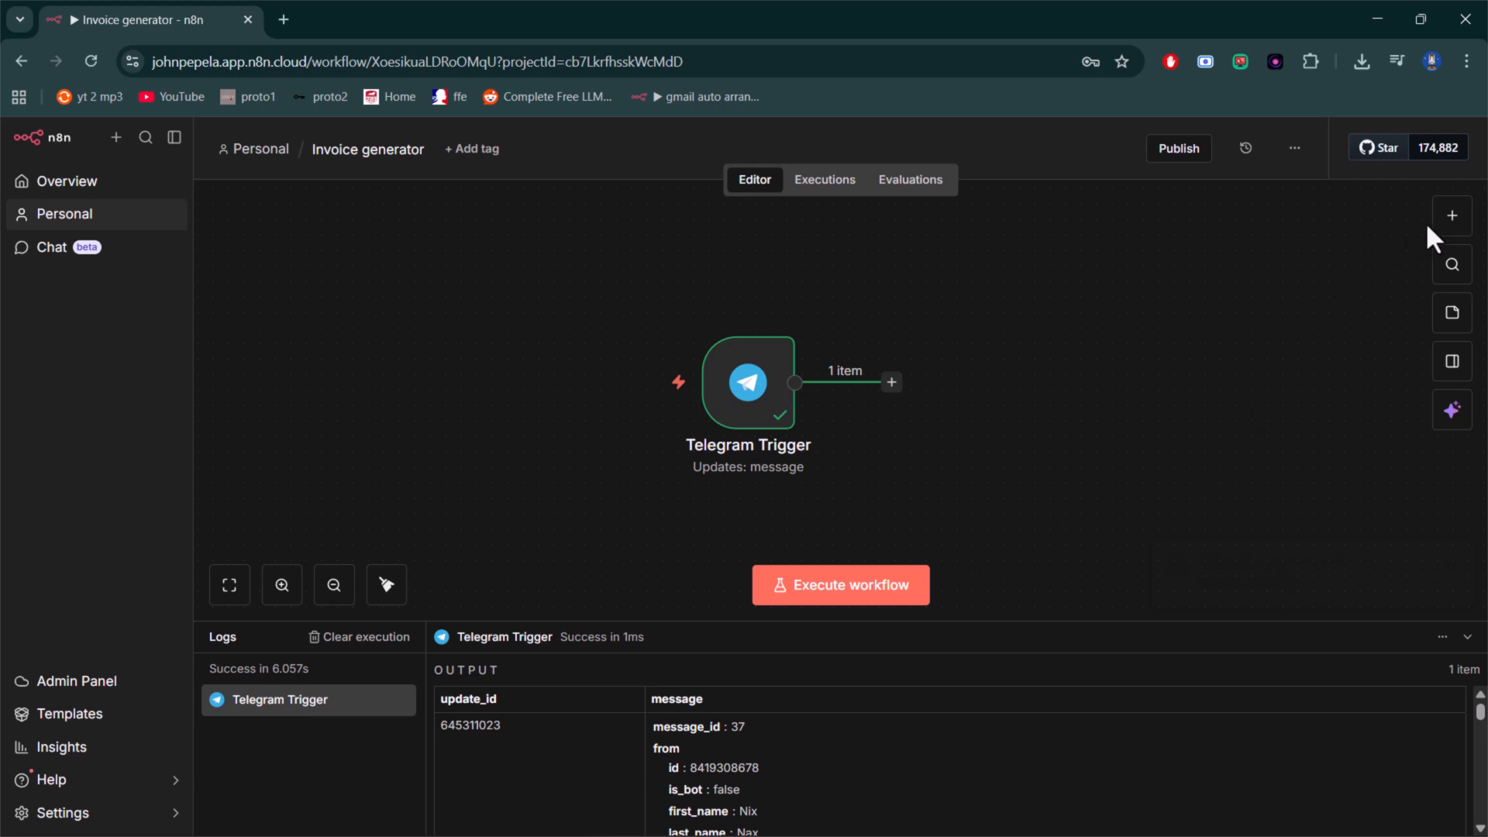
# - Examine the photo entries and their file IDs in the Telegram Trigger's JSON output
pyautogui.doubleClick(755, 411)
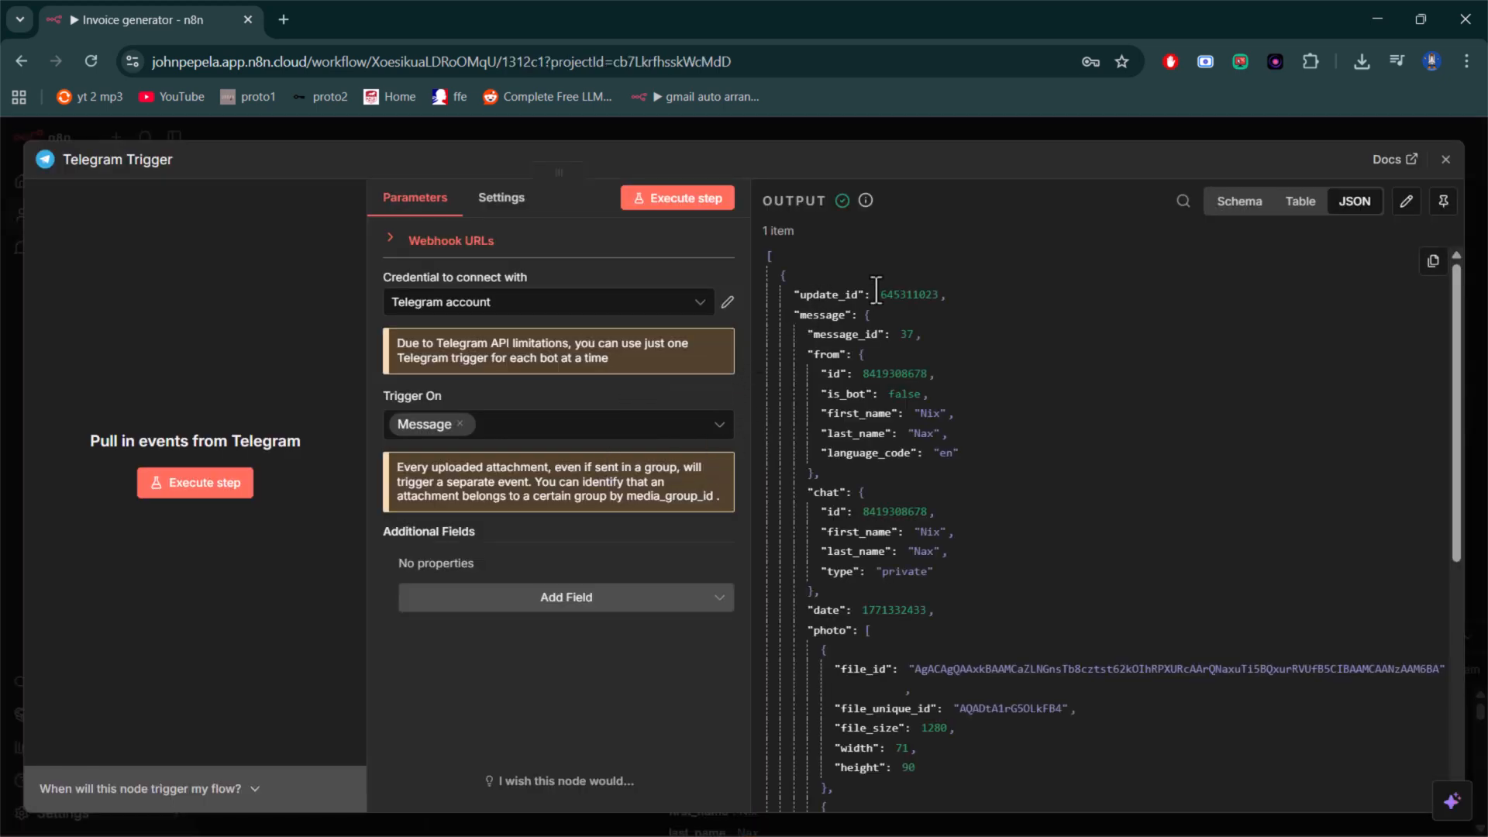
pyautogui.scroll(-3, 899, 334)
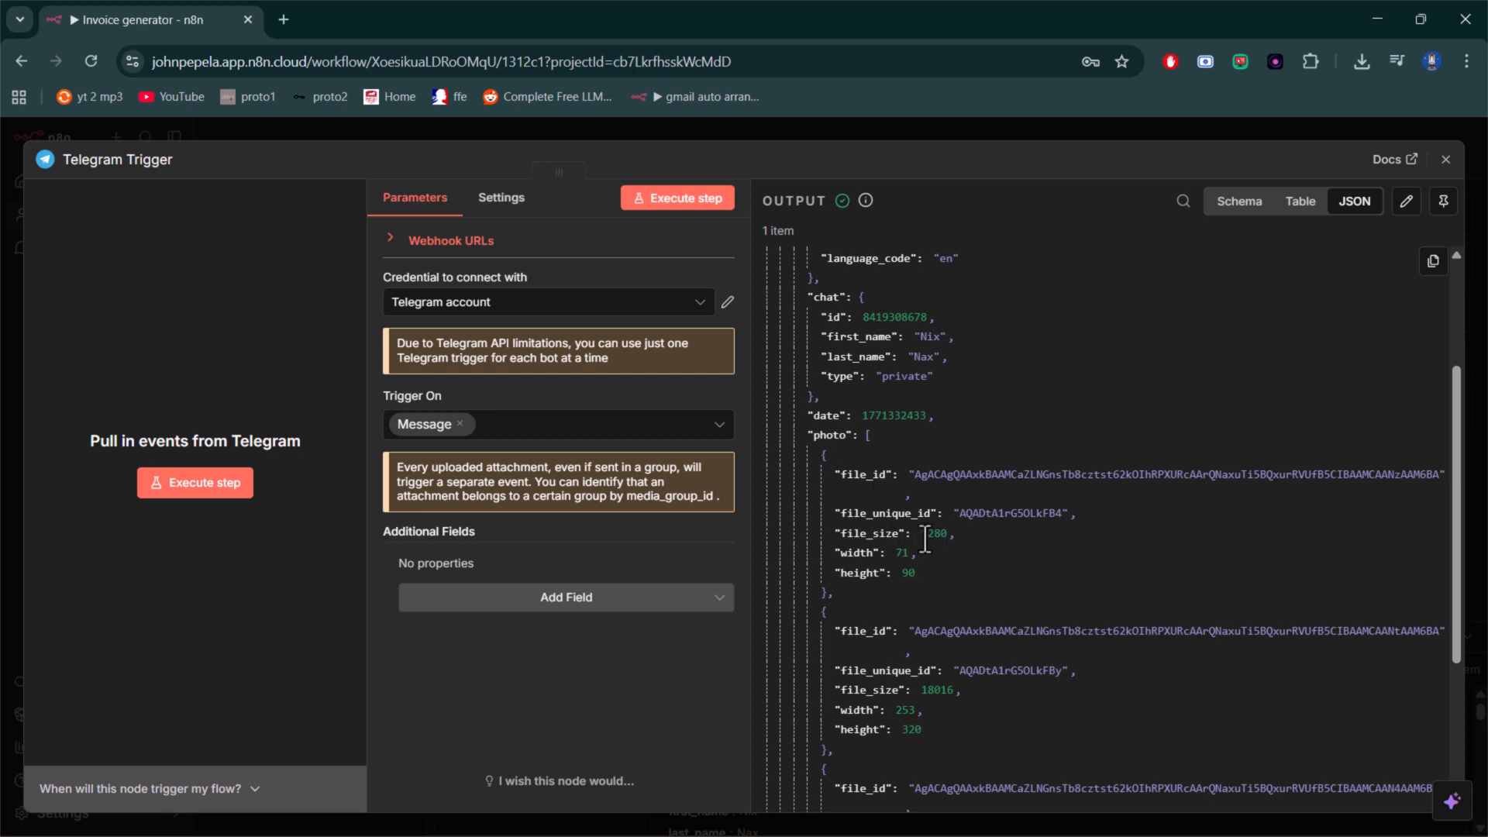
pyautogui.scroll(-5, 908, 674)
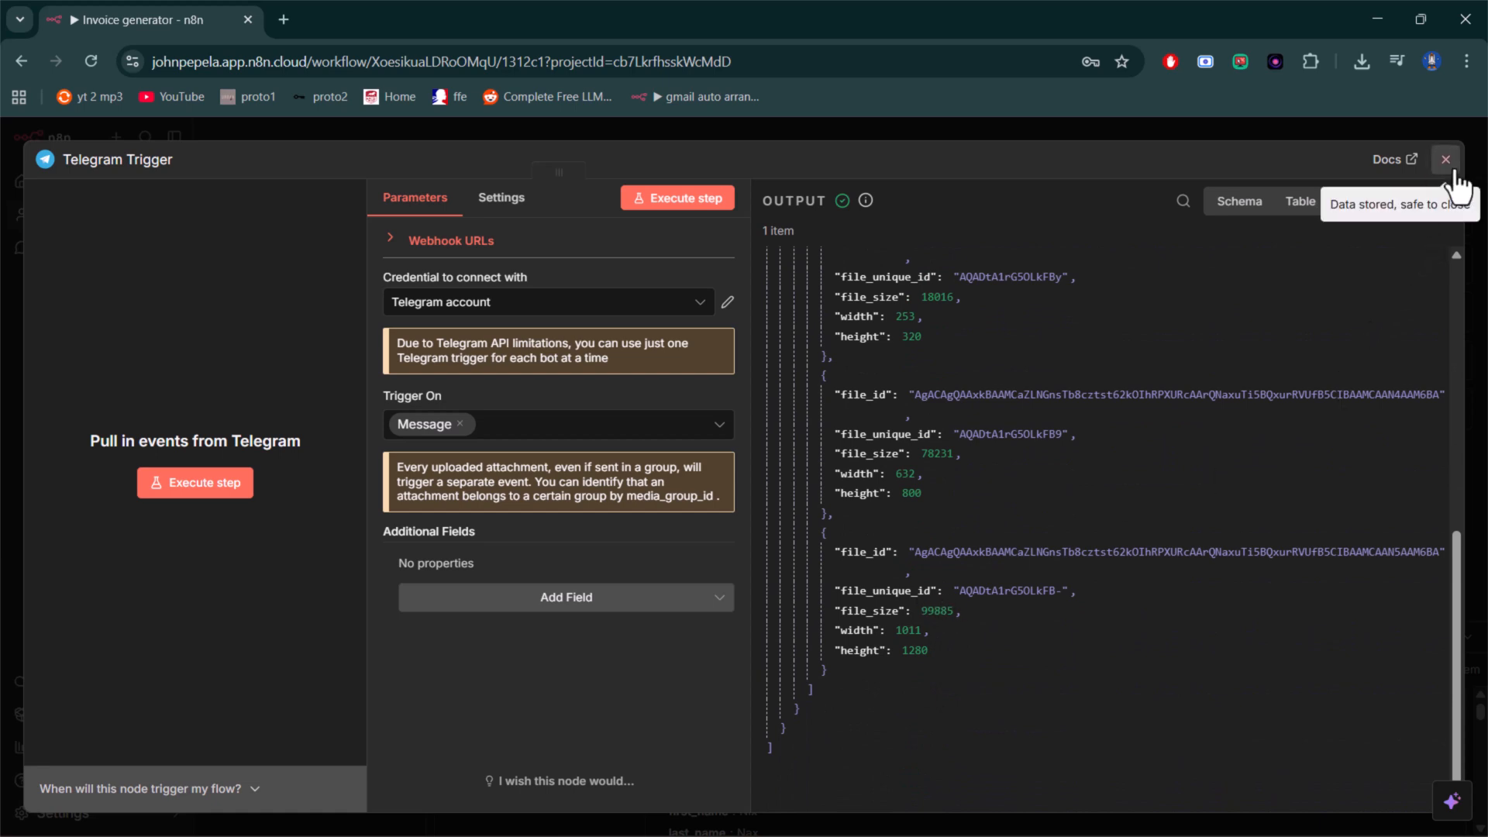
pyautogui.press('Escape')
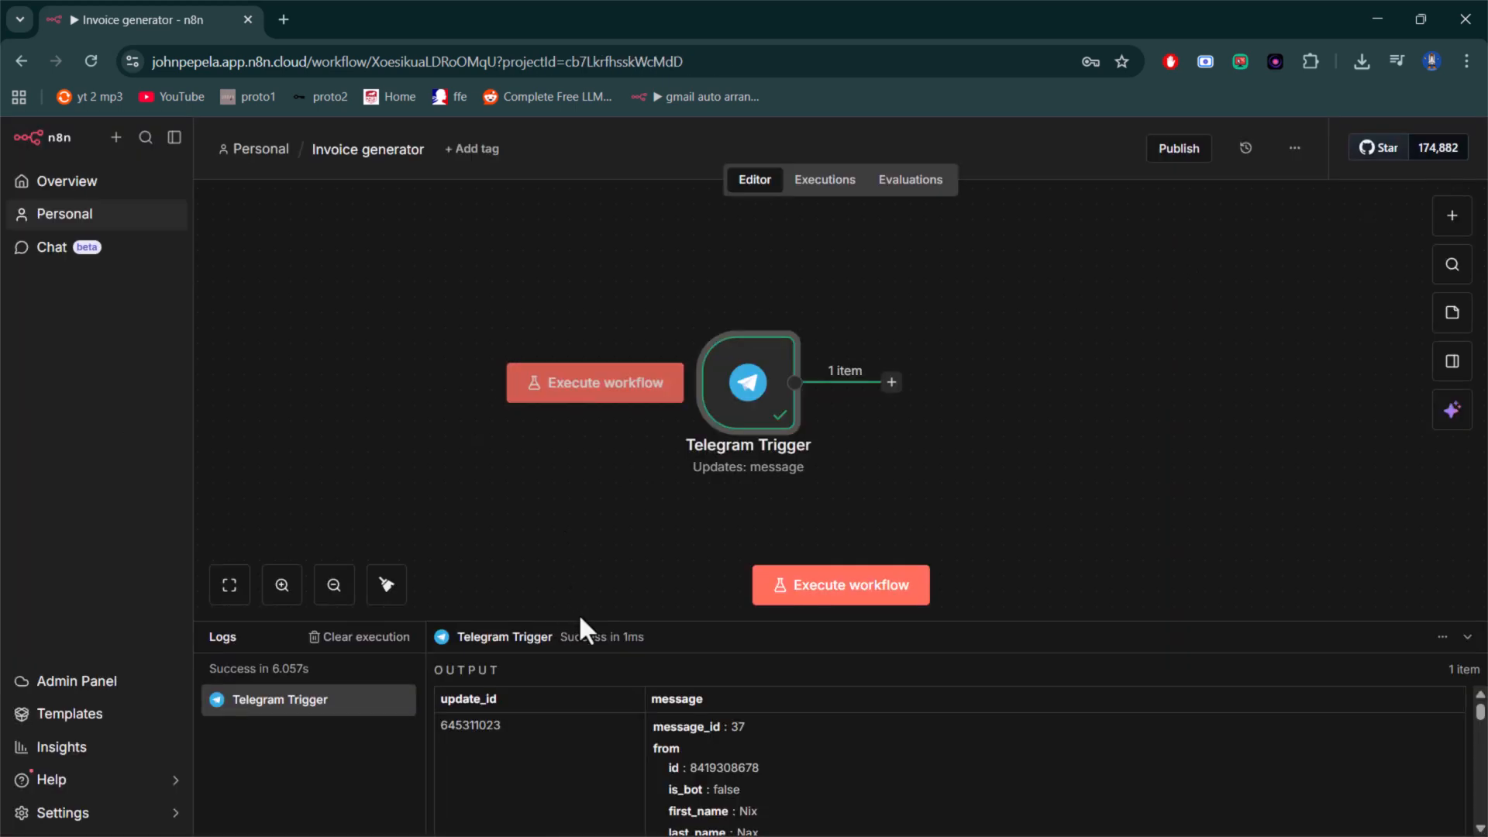
# - Add a Telegram "Get a file" action after the Telegram Trigger
pyautogui.click(891, 382)
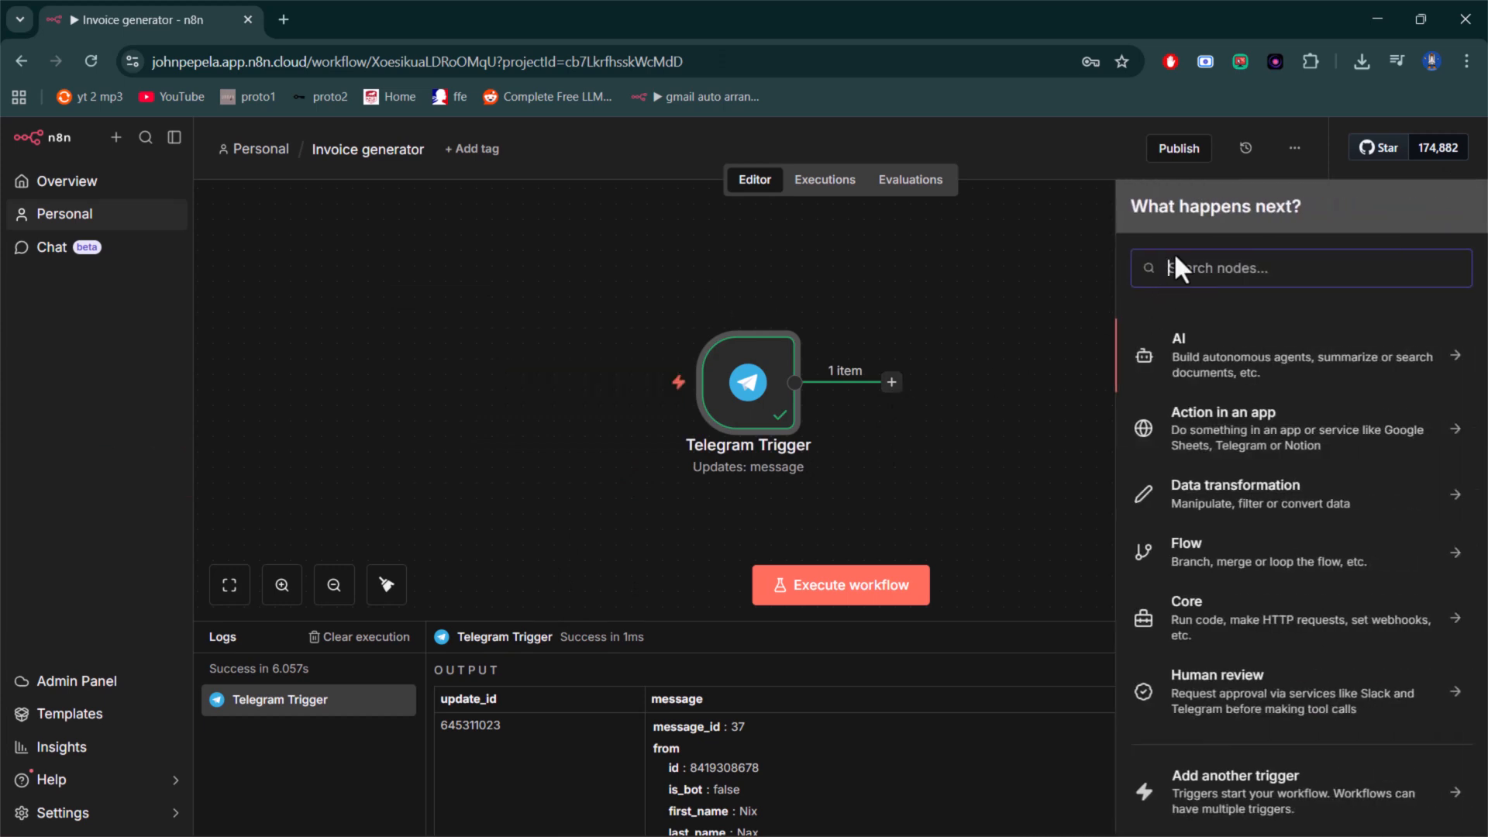
pyautogui.write('tee')
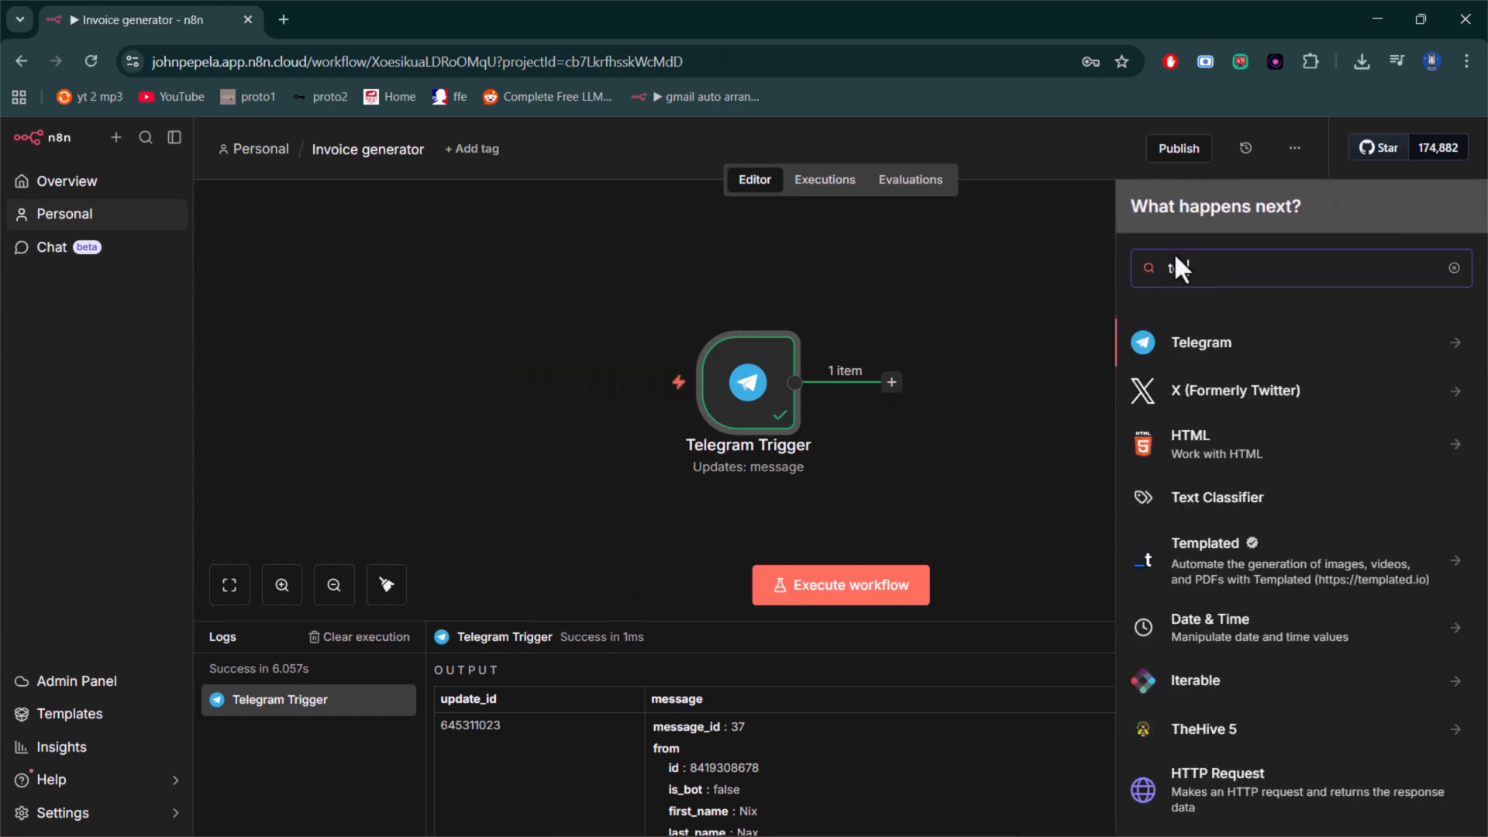
pyautogui.write('l')
pyautogui.click(1451, 353)
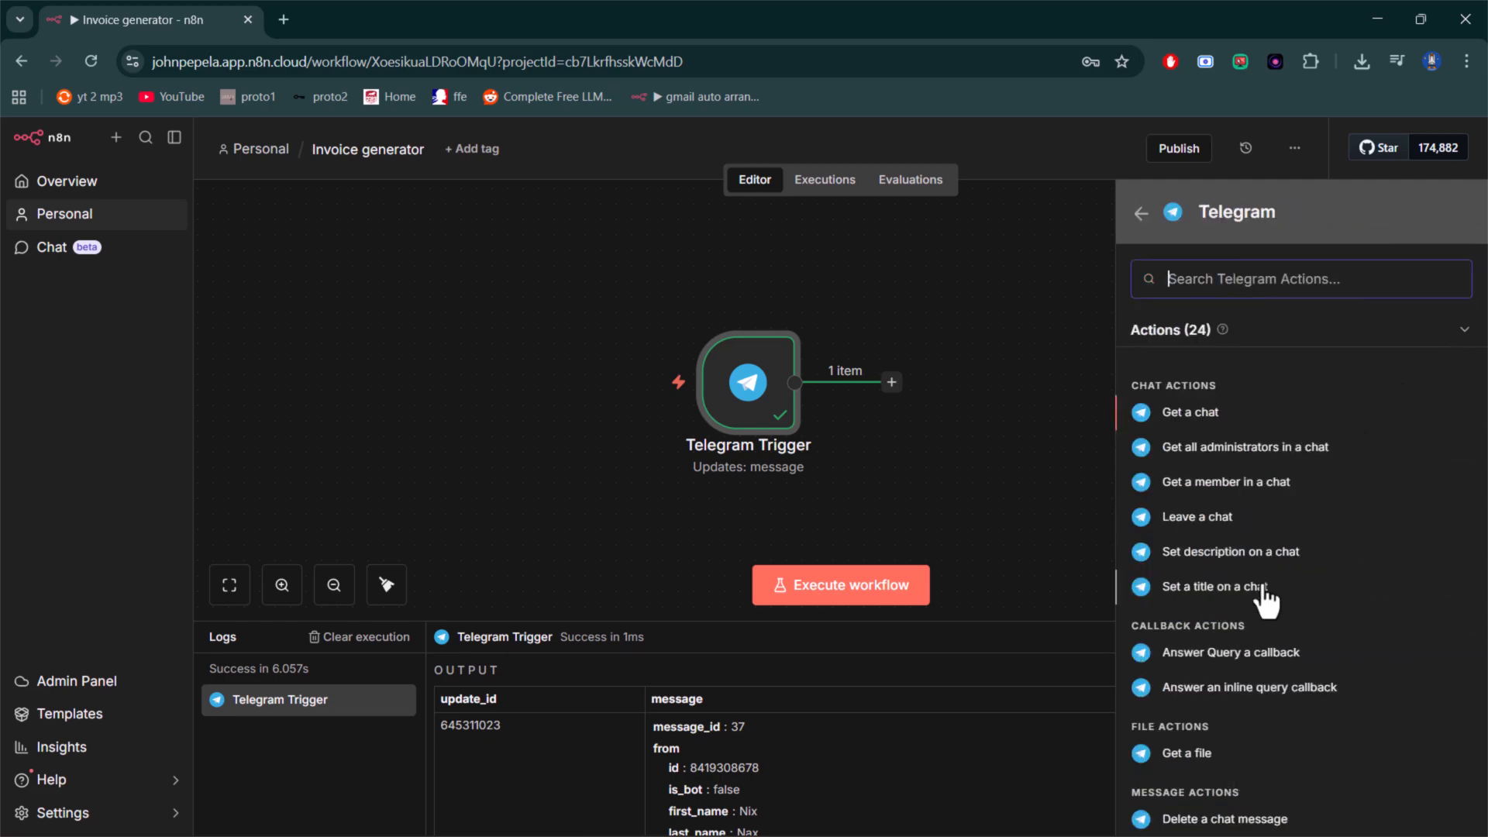
pyautogui.scroll(-3, 1260, 604)
pyautogui.click(1209, 572)
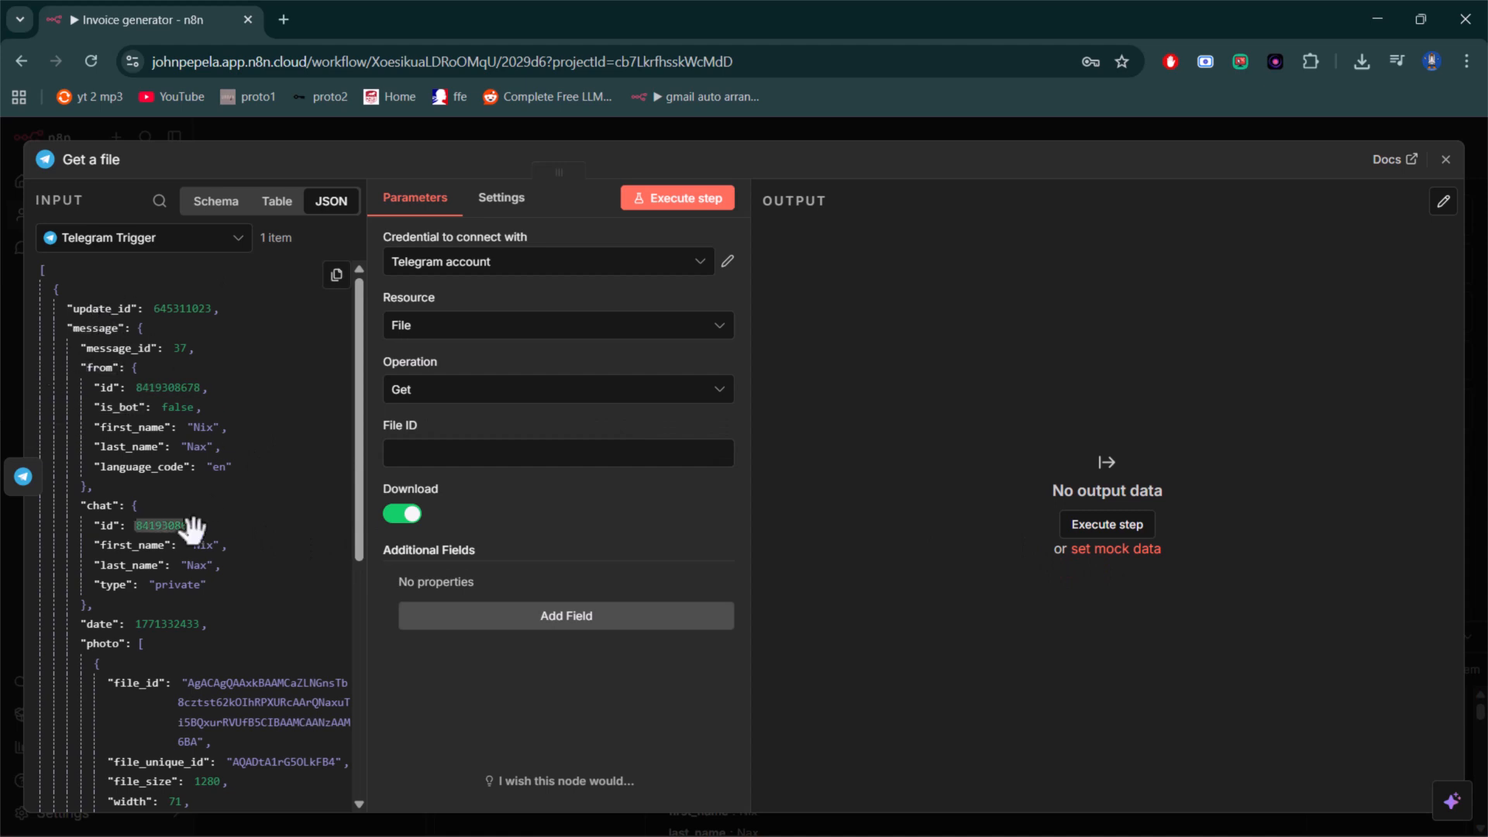
# - Map the last photo's file_id from the trigger data into File ID as {{ $json.message.photo[3].file_id }} and return to the canvas
pyautogui.scroll(-5, 183, 559)
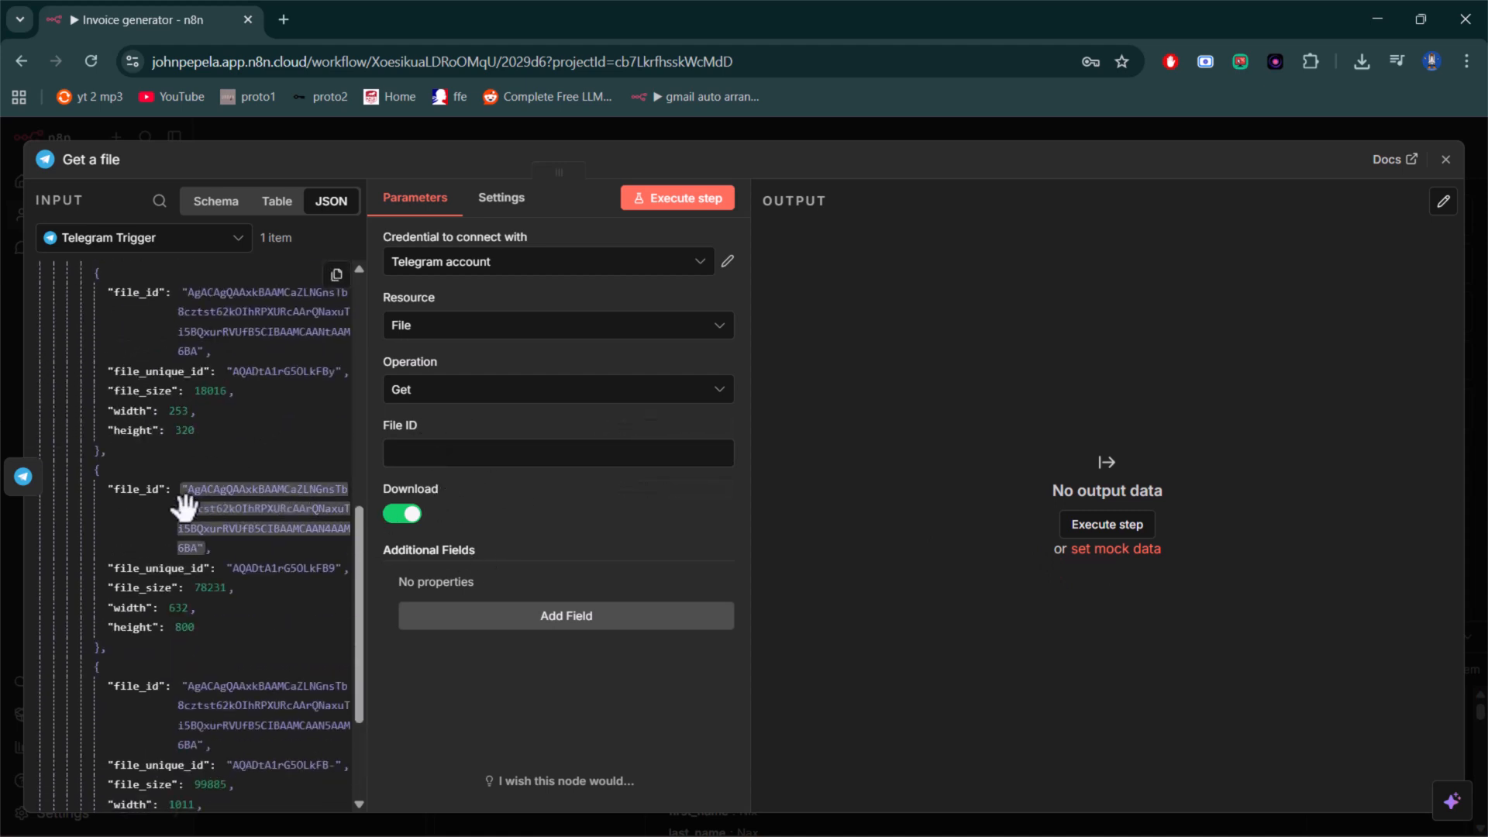
pyautogui.scroll(-3, 174, 513)
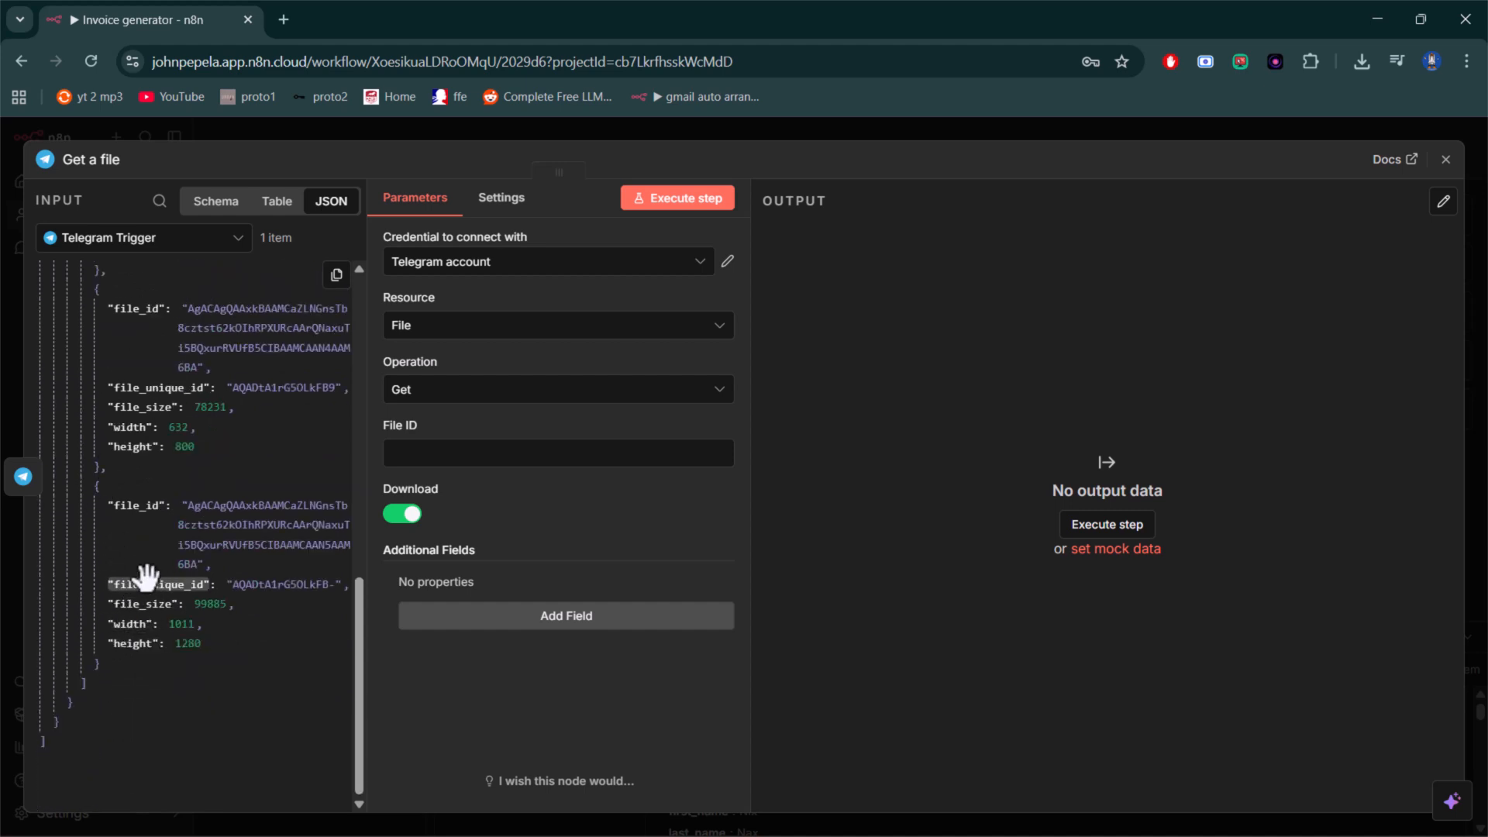
pyautogui.moveTo(122, 507); pyautogui.dragTo(408, 457)
pyautogui.moveTo(693, 479); pyautogui.dragTo(693, 464)
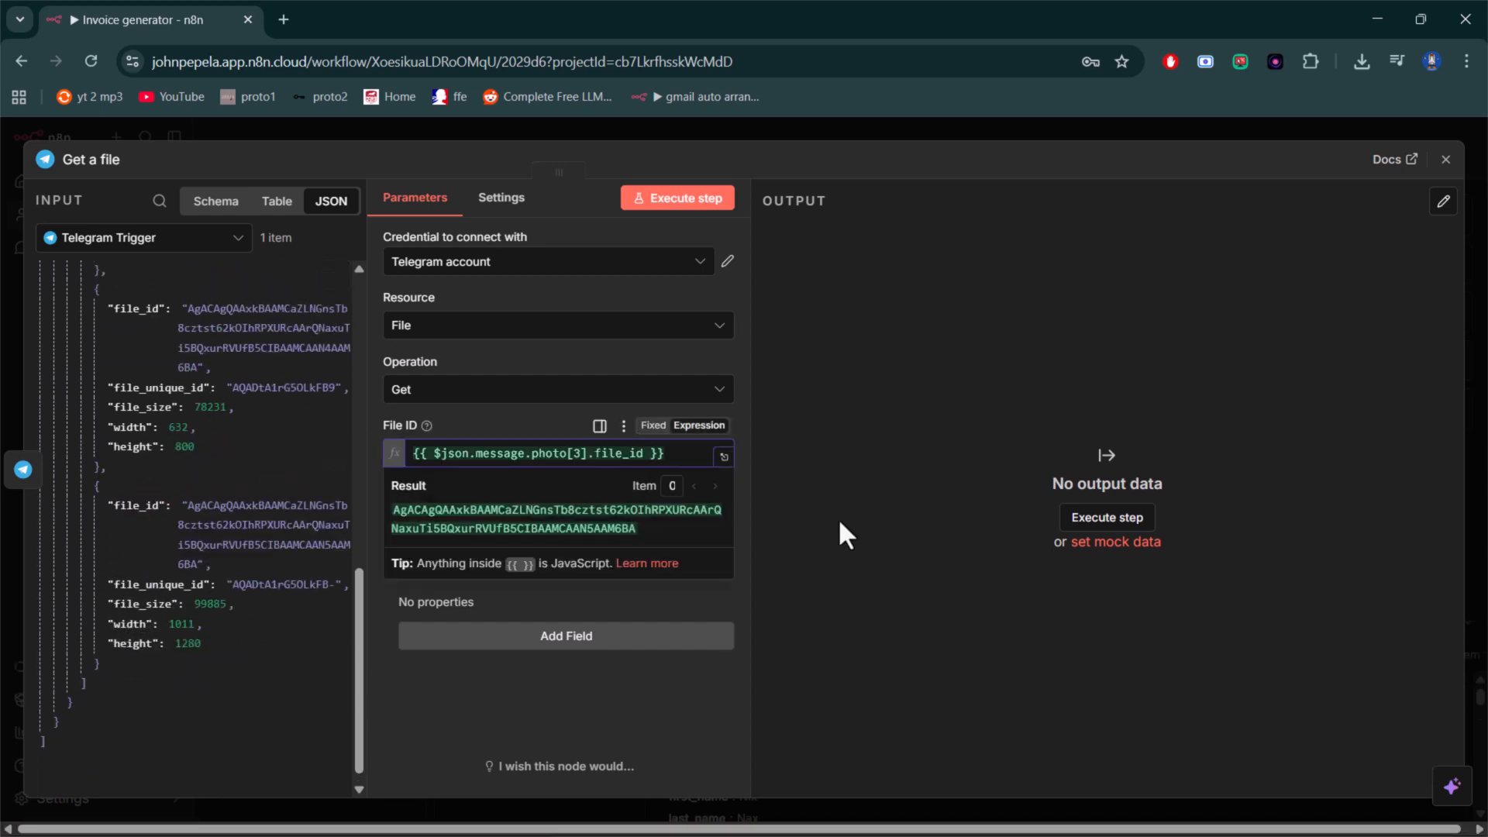
pyautogui.click(840, 517)
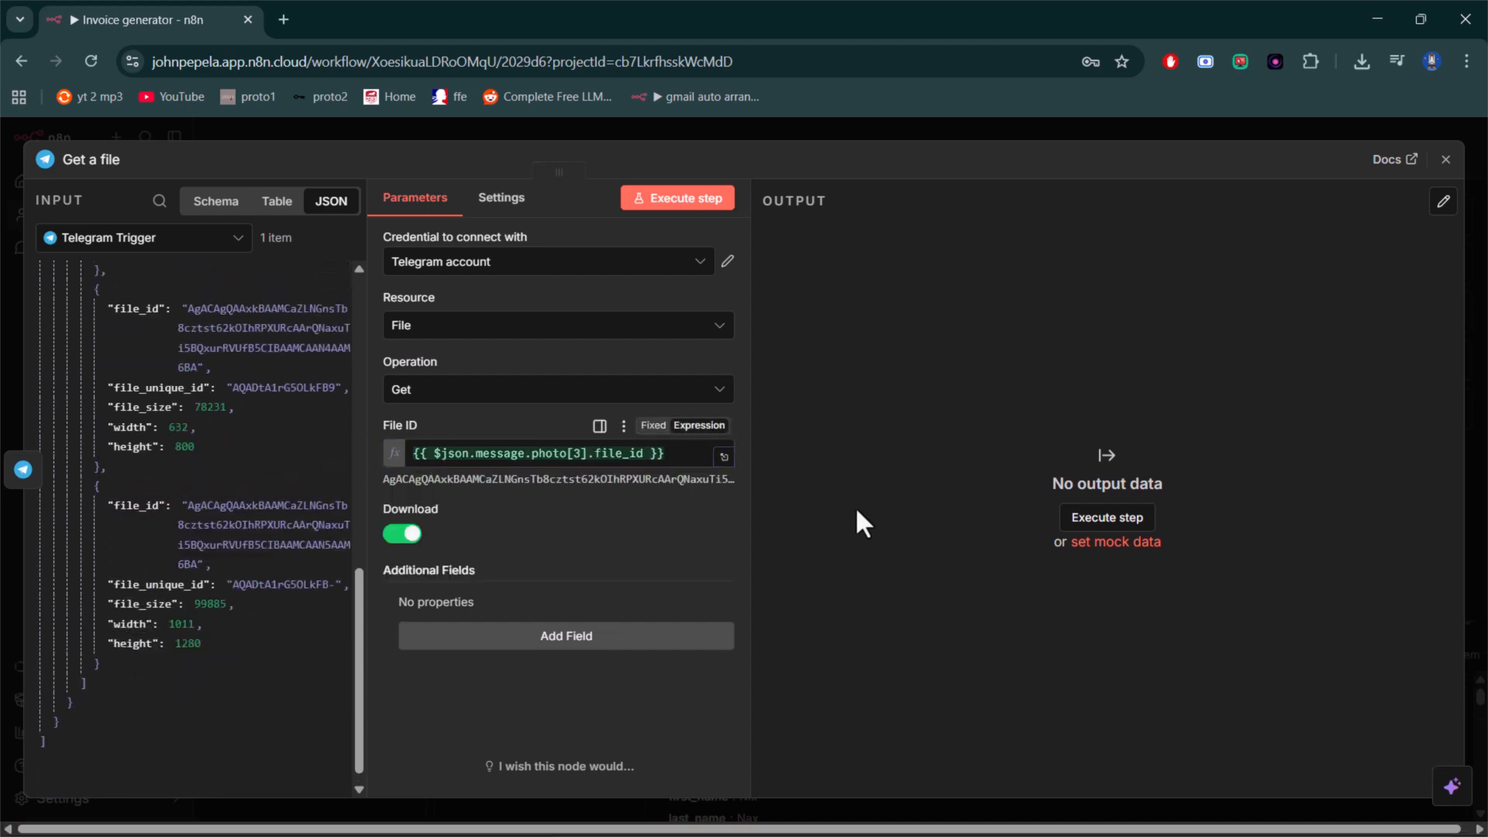
pyautogui.click(1445, 159)
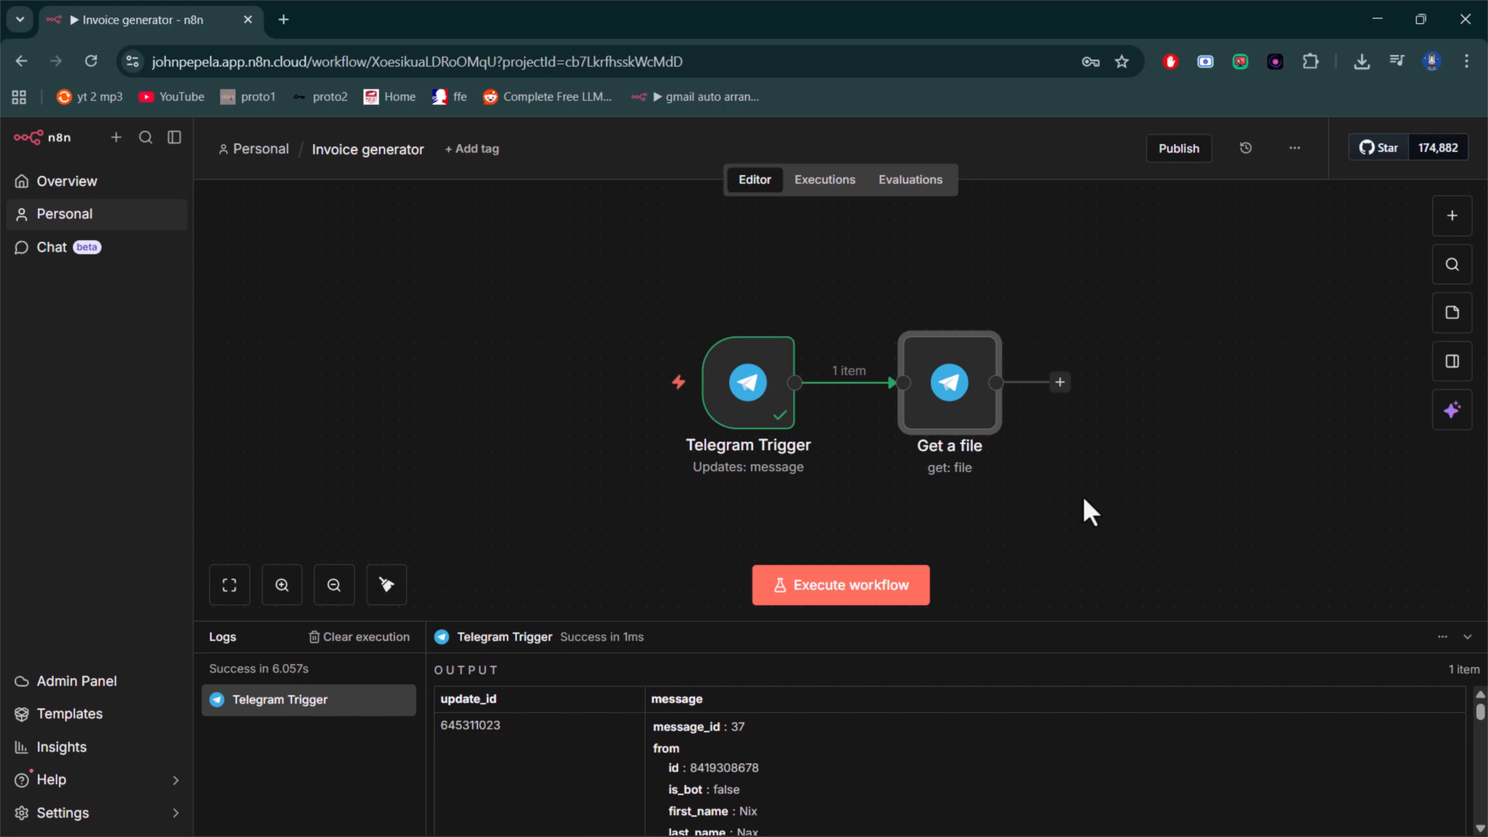
pyautogui.moveTo(1128, 449); pyautogui.dragTo(731, 445)
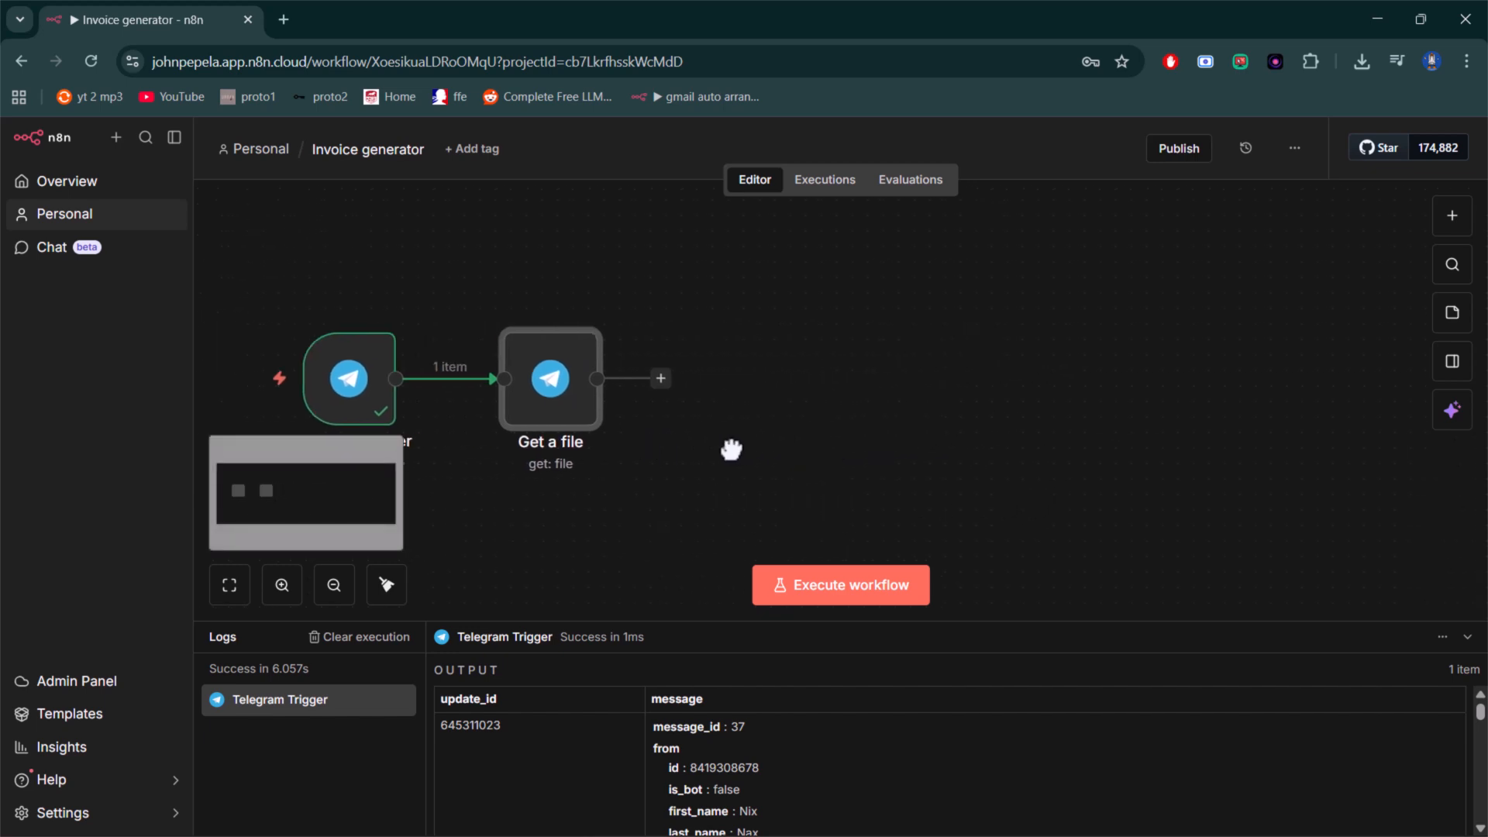
pyautogui.click(660, 378)
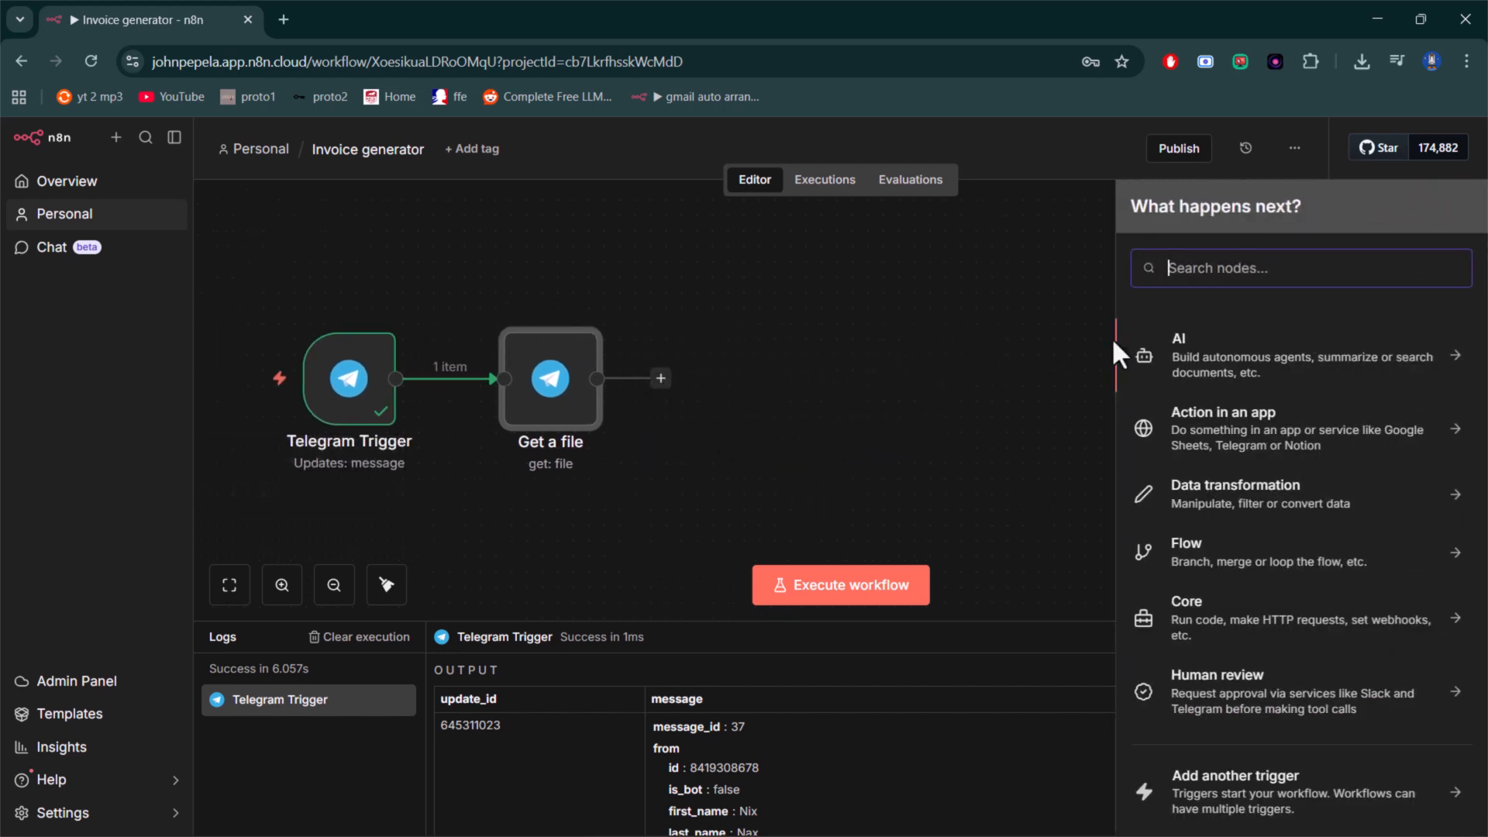
pyautogui.write('http')
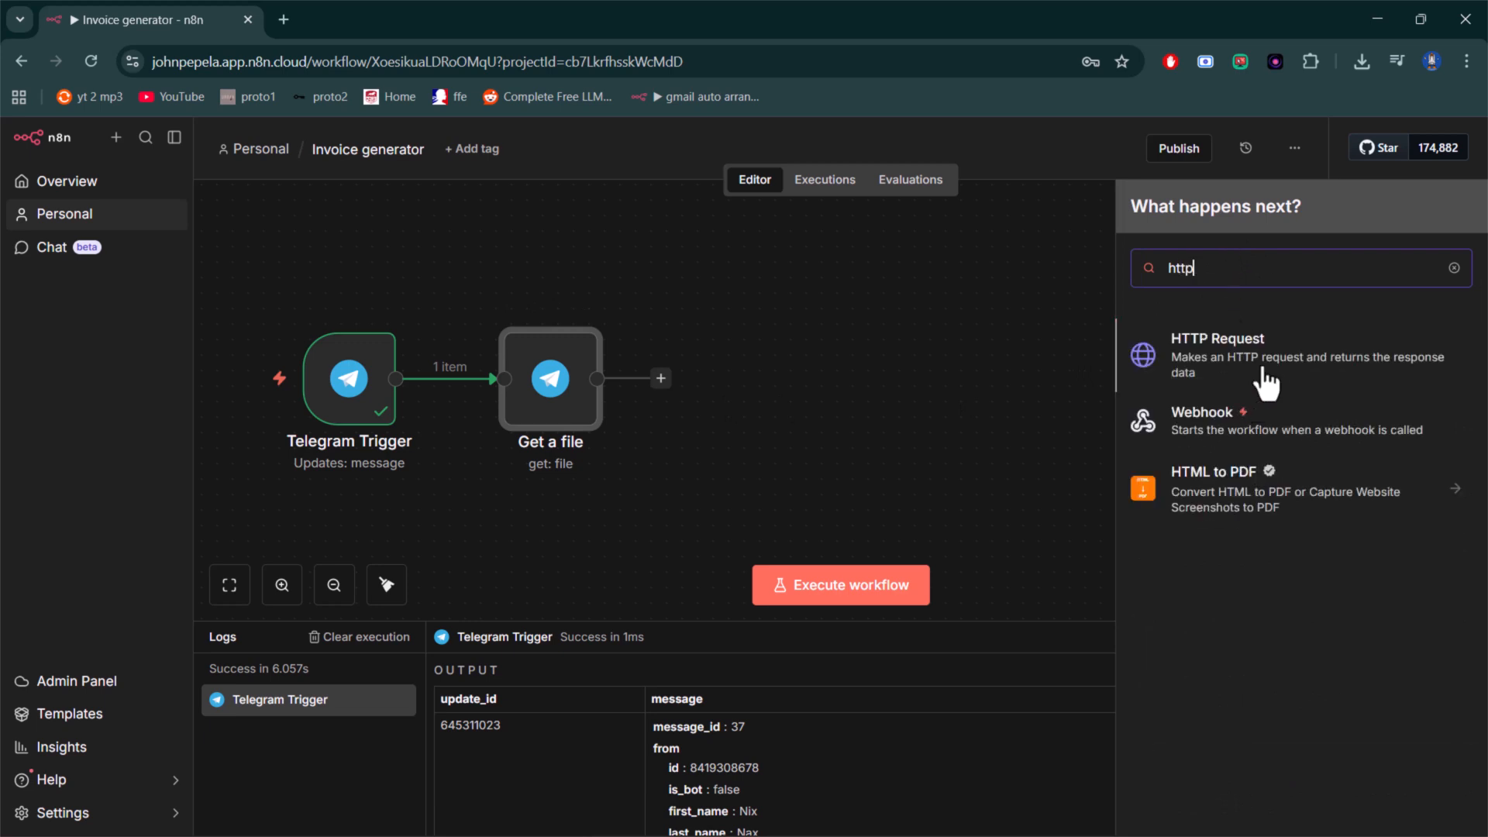
pyautogui.click(1169, 382)
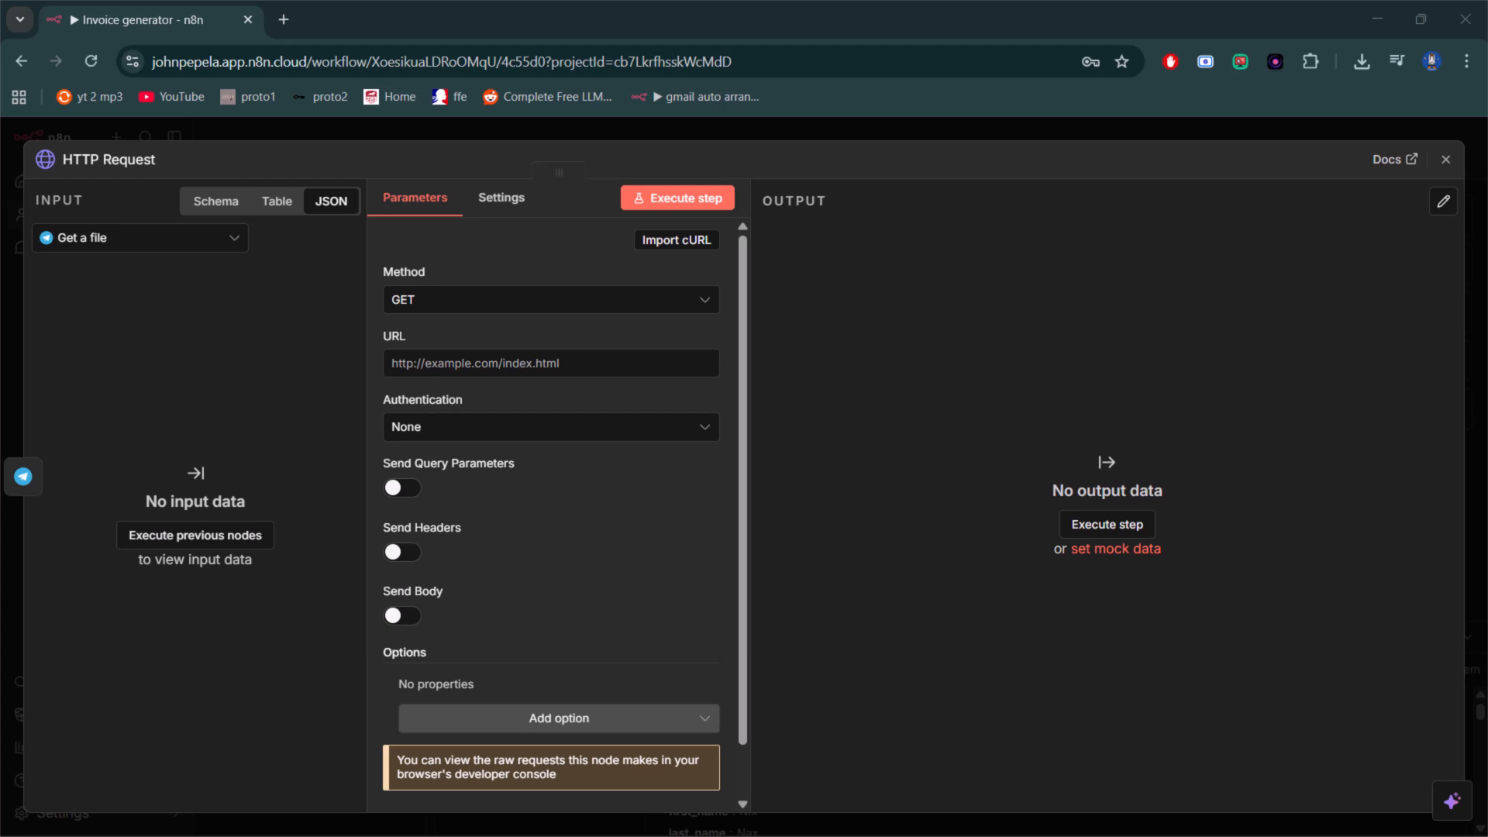
pyautogui.click(485, 364)
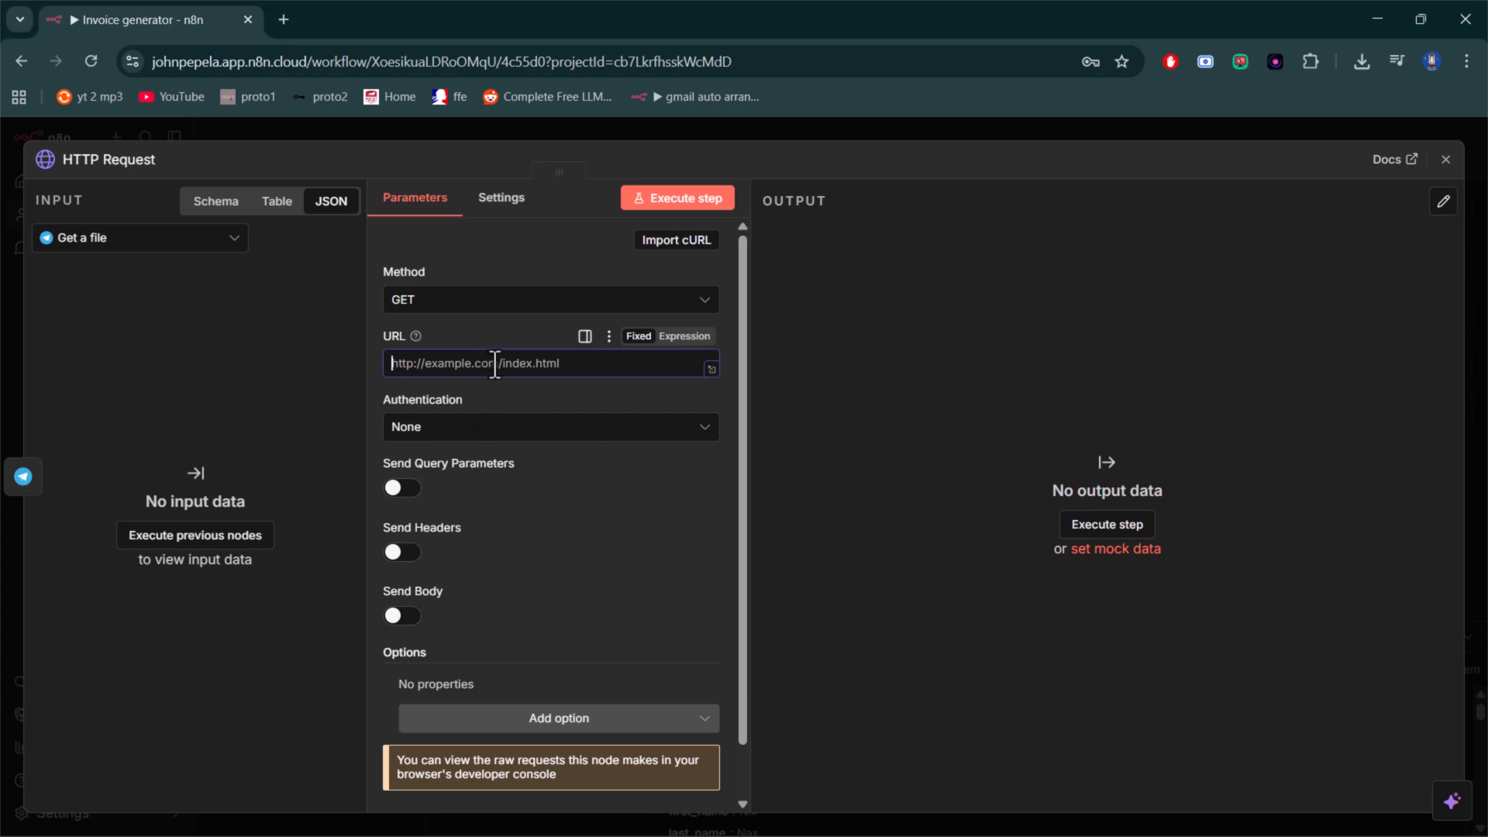
pyautogui.write('https://api.ocr.space/parse/image')
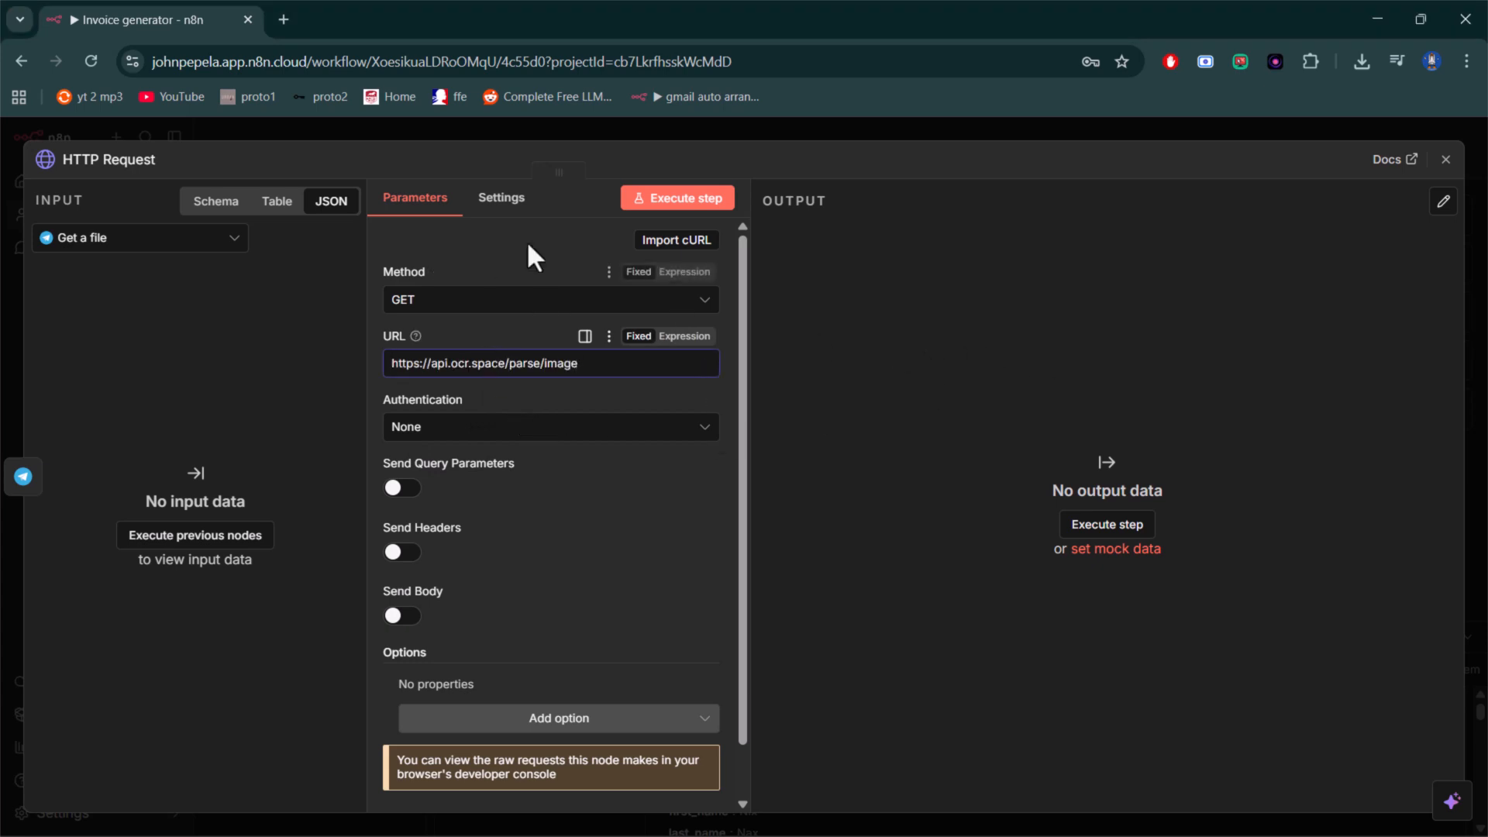
pyautogui.click(578, 175)
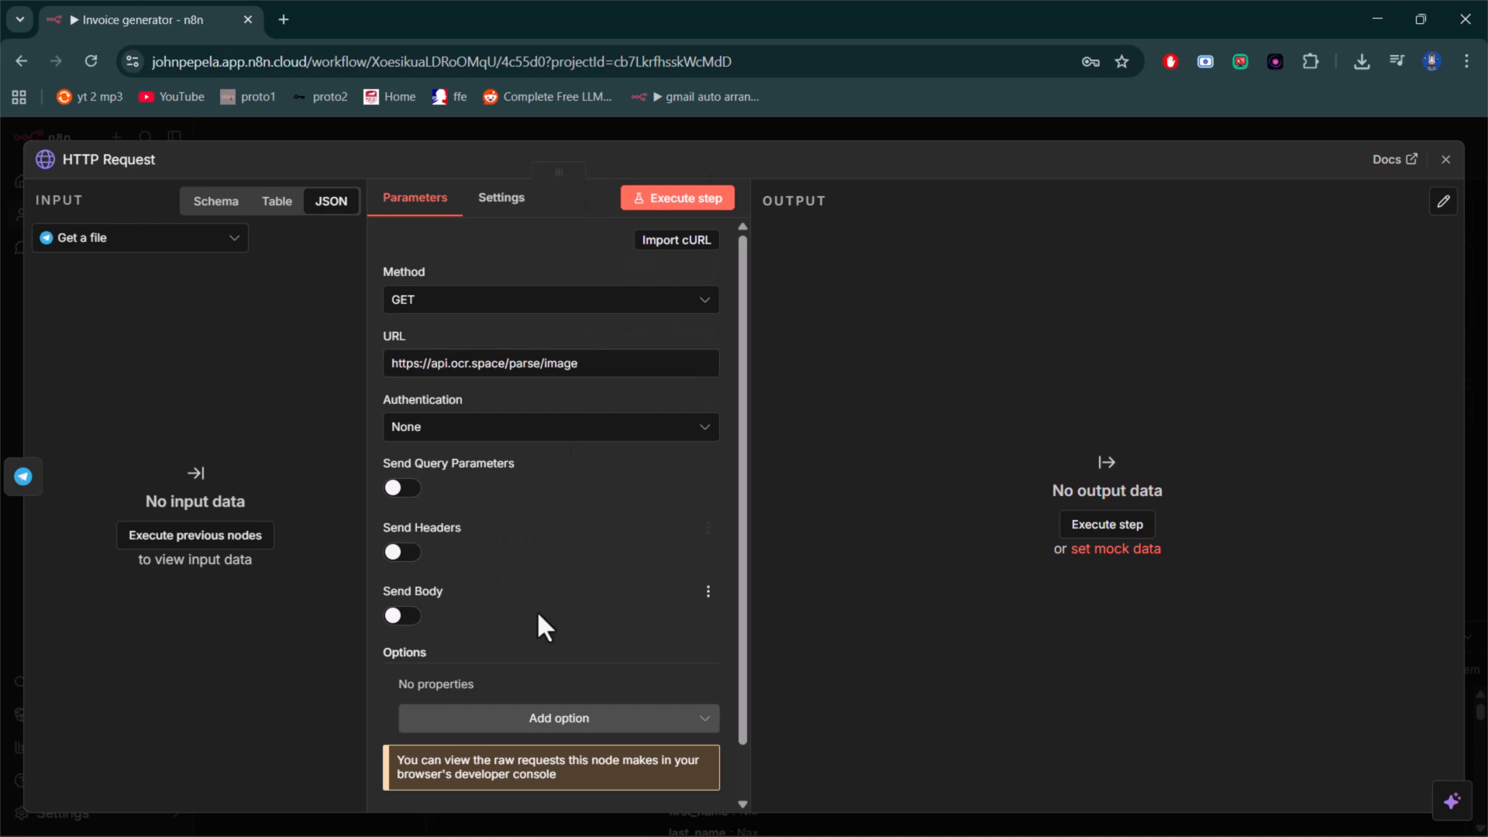
# - Enable sending headers in the HTTP Request and add a header named apikey with the OCR API key as its value
pyautogui.scroll(-1, 504, 590)
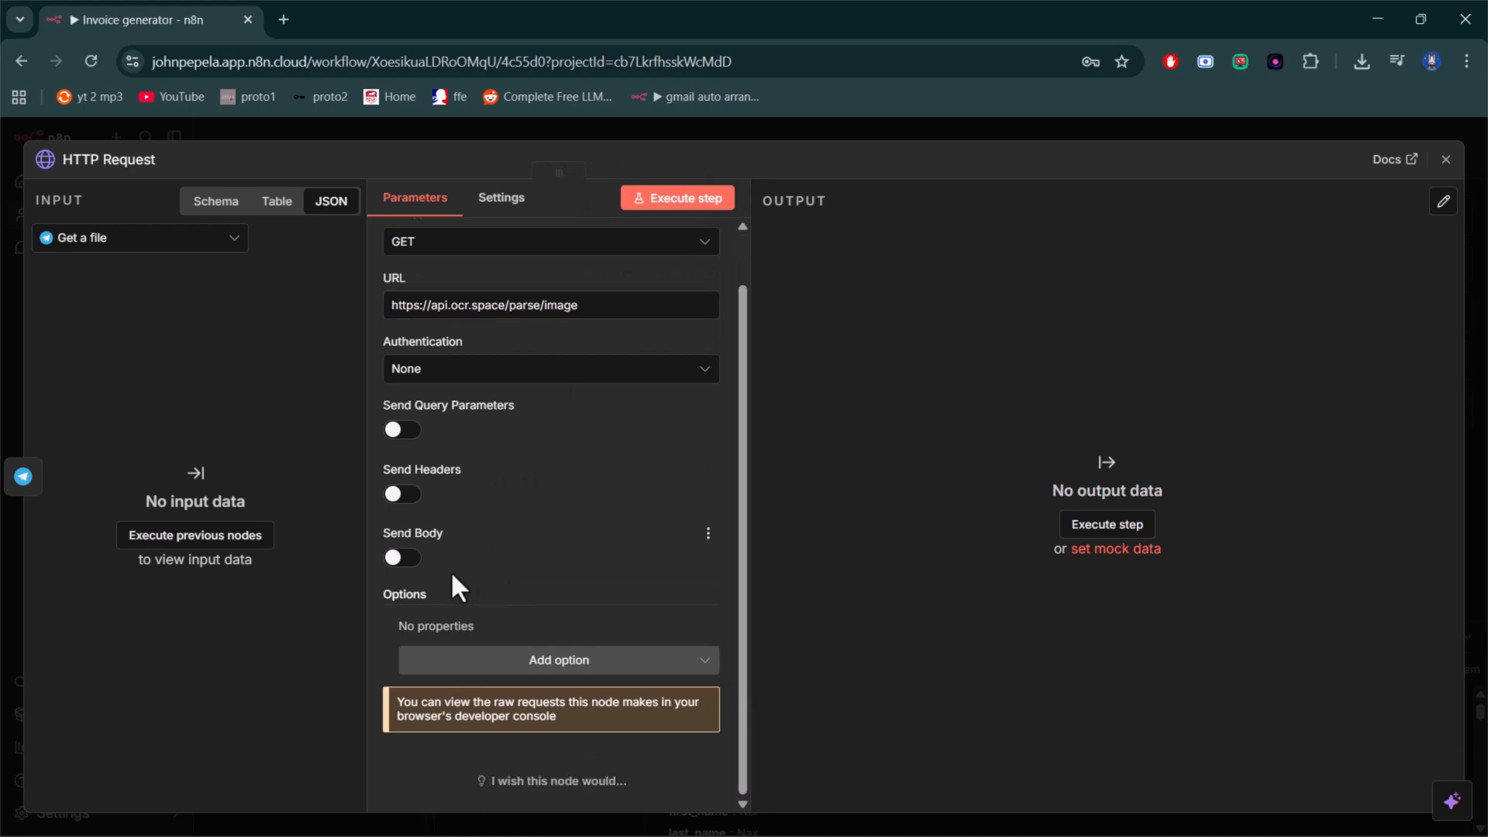
pyautogui.click(405, 496)
pyautogui.scroll(-3, 538, 537)
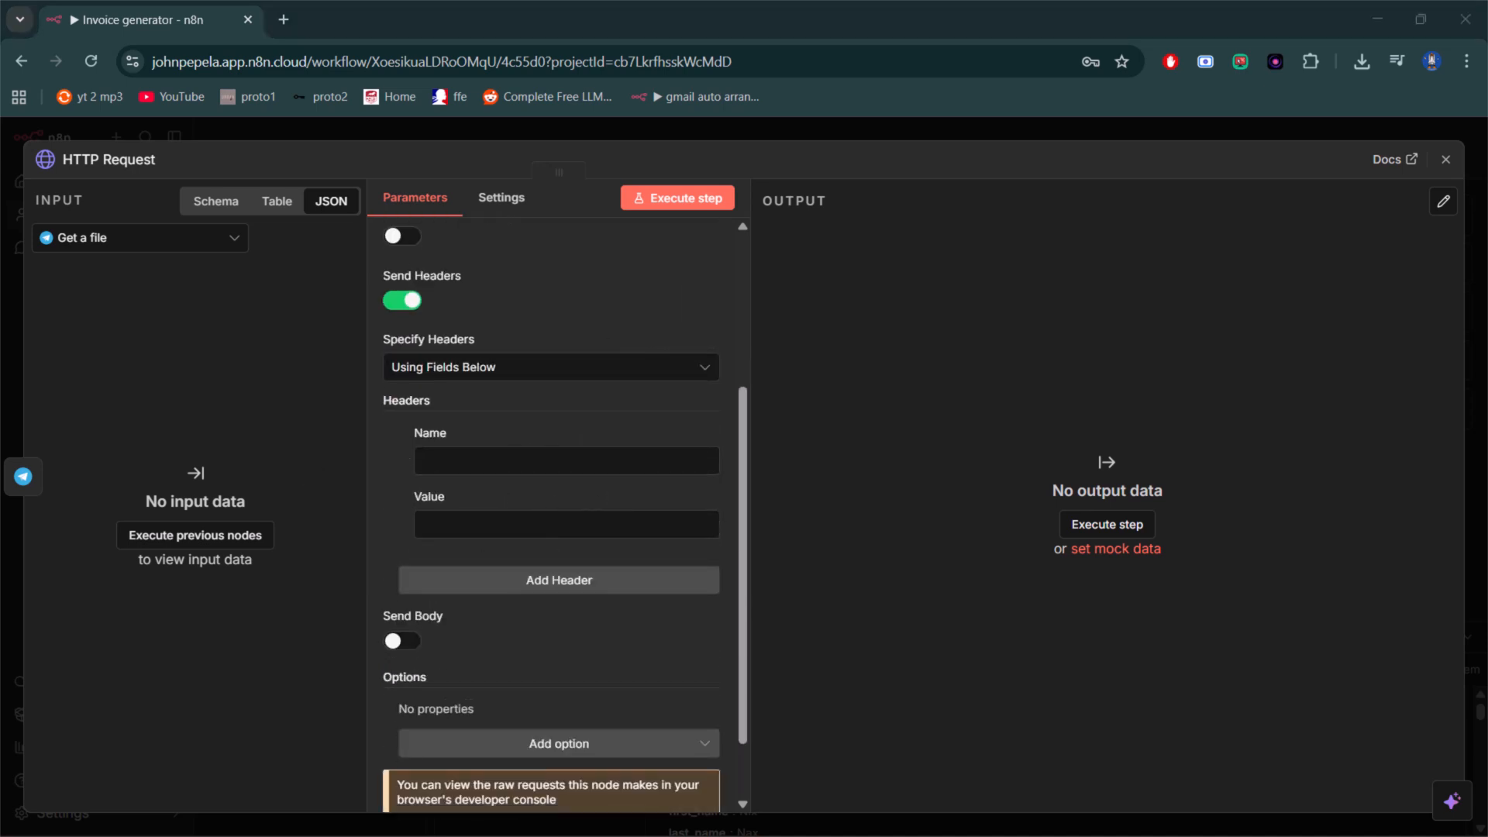
pyautogui.click(461, 462)
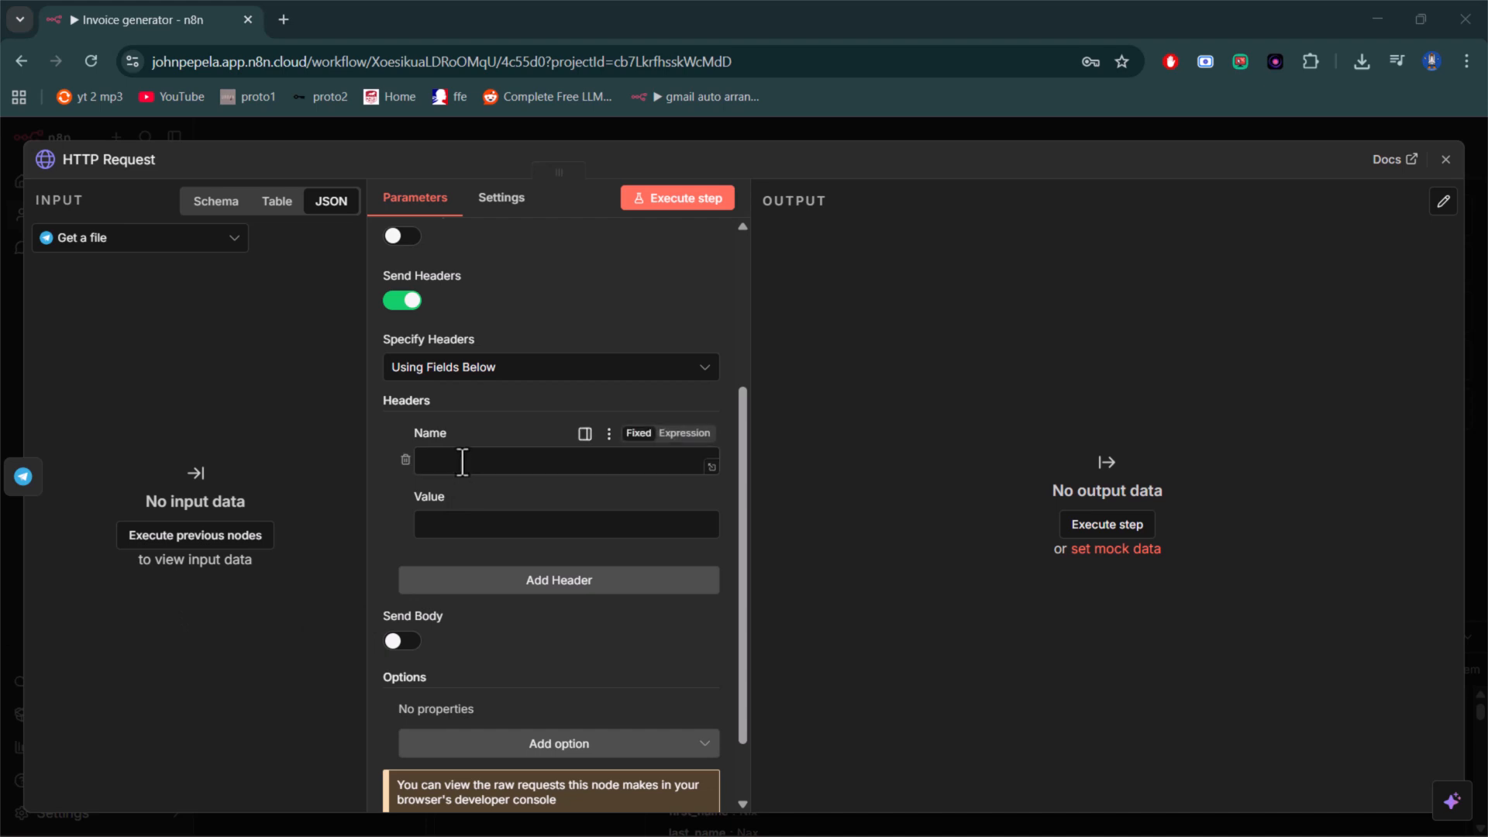
pyautogui.write('apikey')
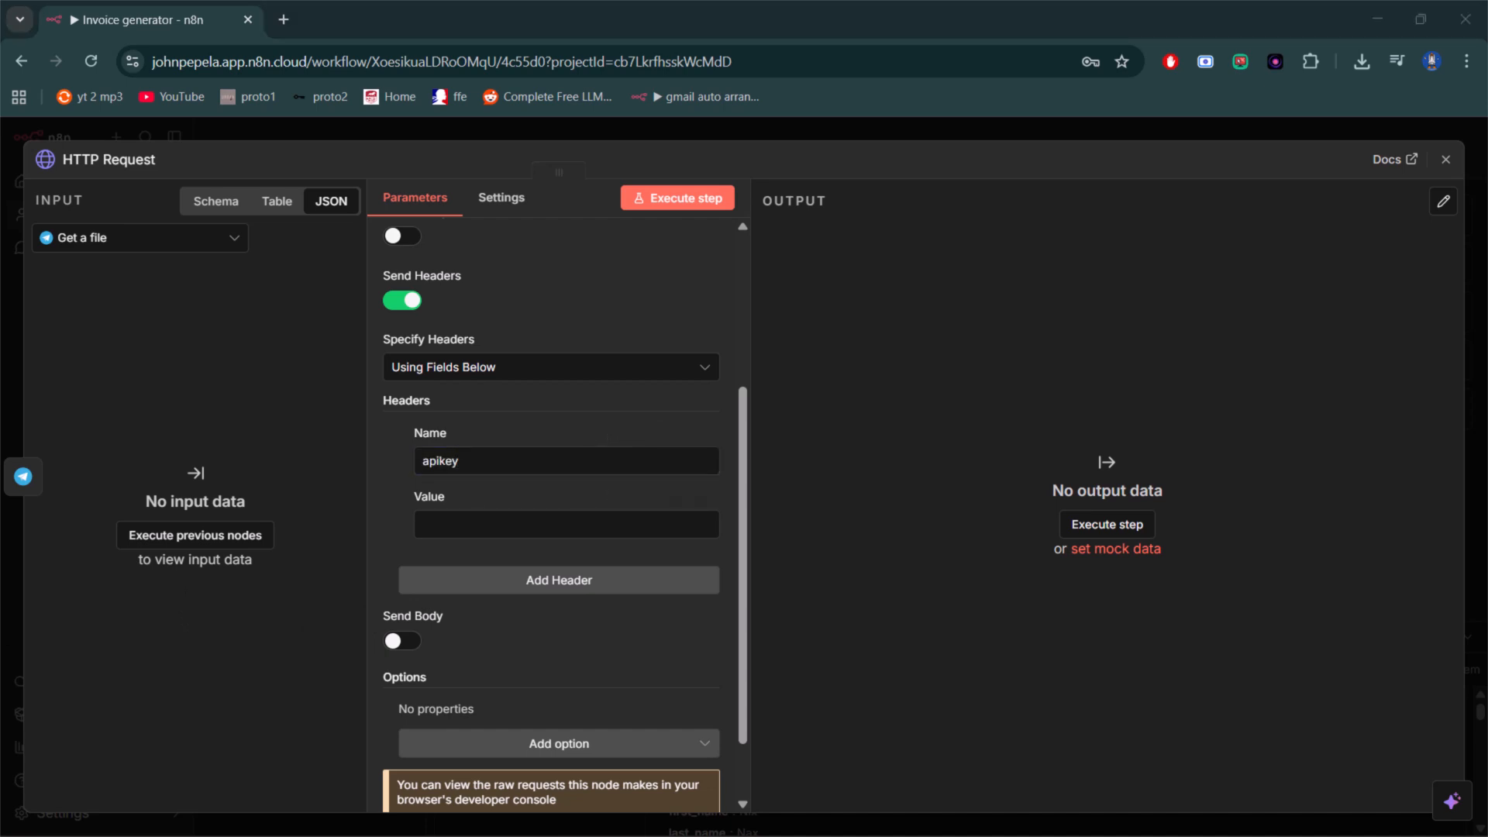
pyautogui.click(515, 525)
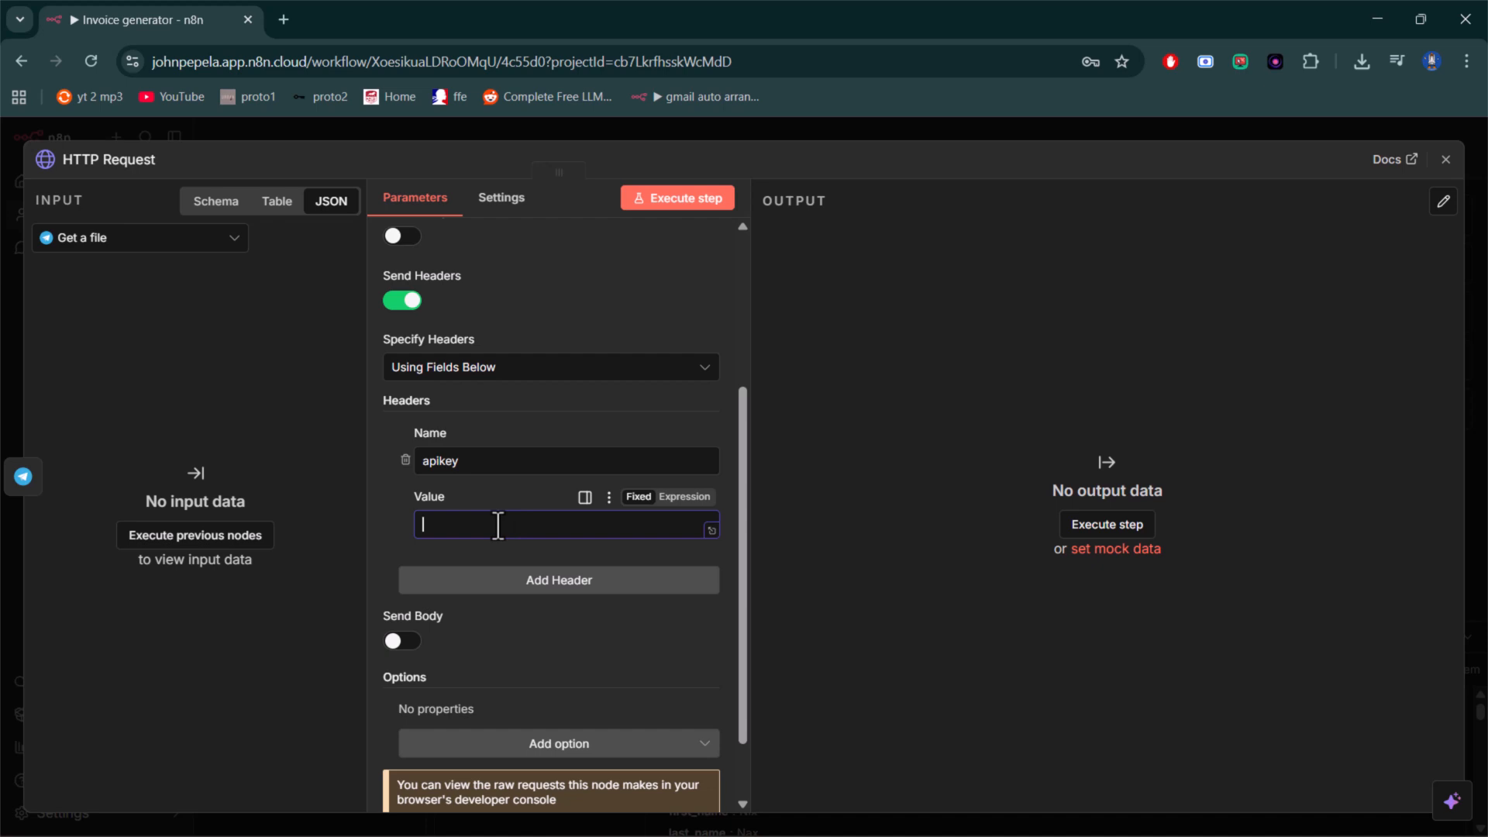
pyautogui.hotkey('ctrl', 'v')
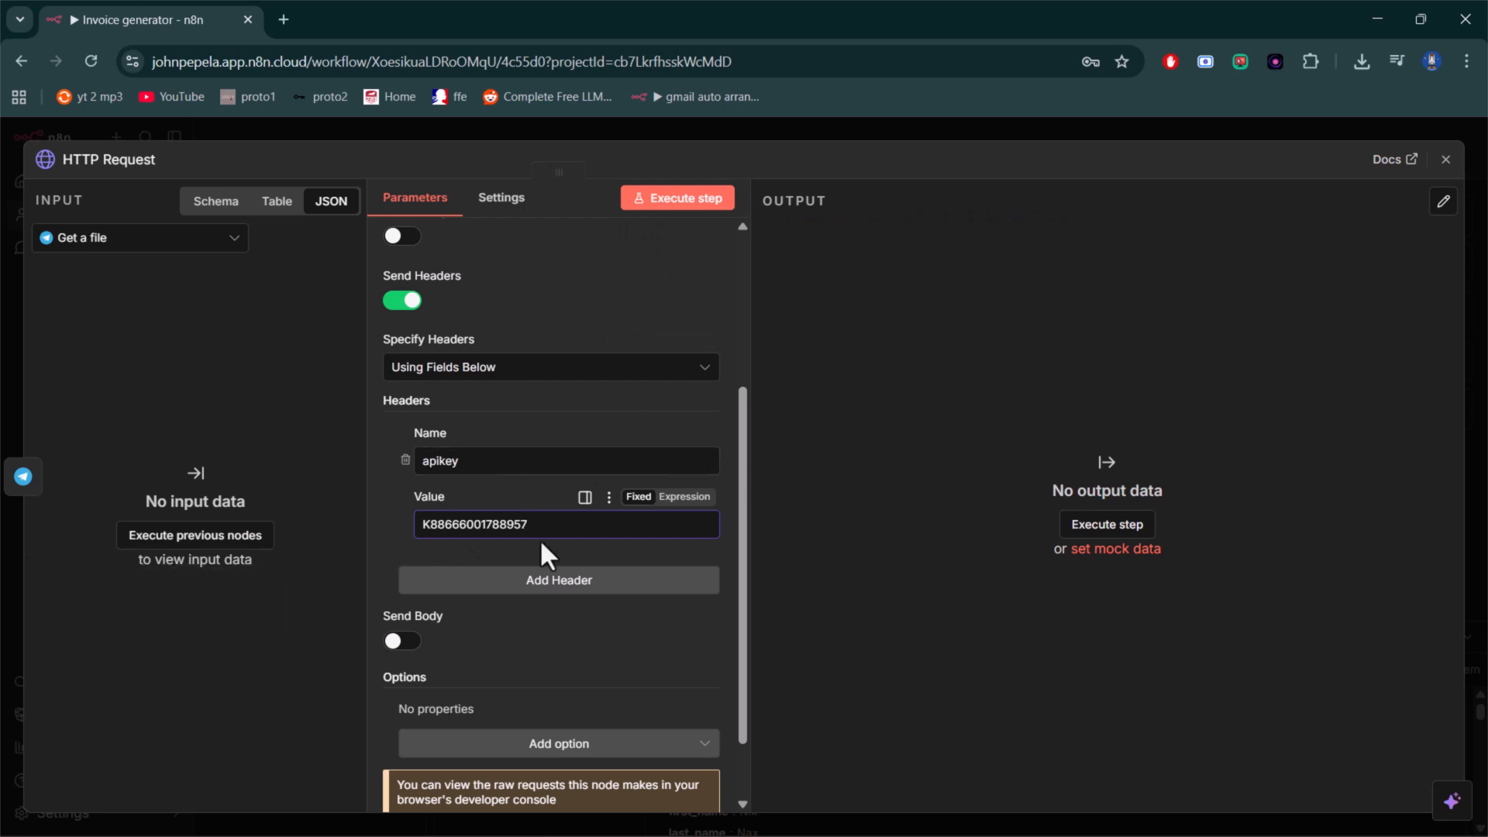
# - Enable sending a body in the HTTP Request and set the body content type to Form-Data
pyautogui.scroll(-1, 462, 608)
pyautogui.click(403, 558)
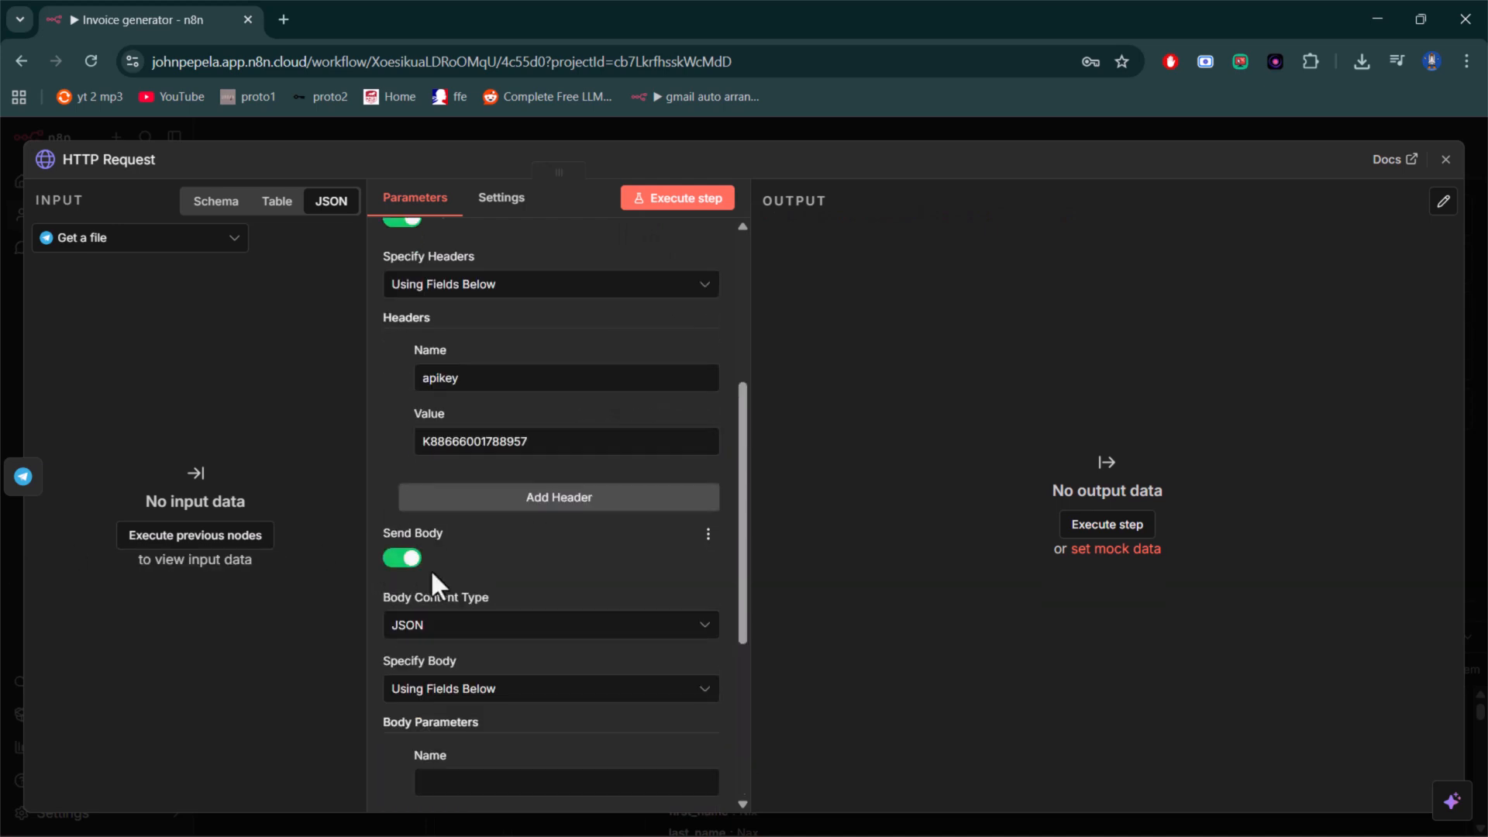
pyautogui.scroll(-2, 477, 593)
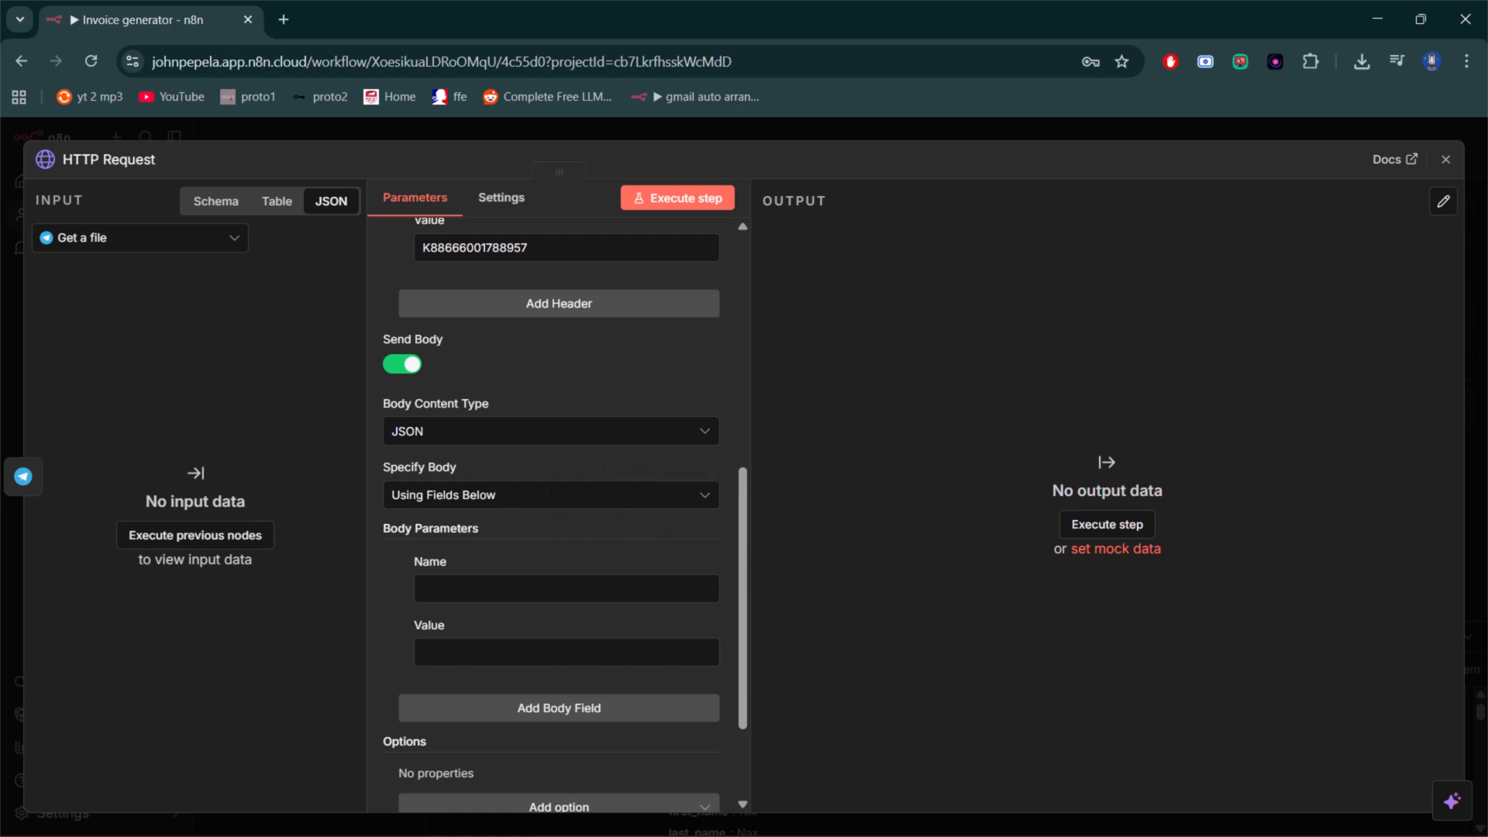
pyautogui.click(653, 436)
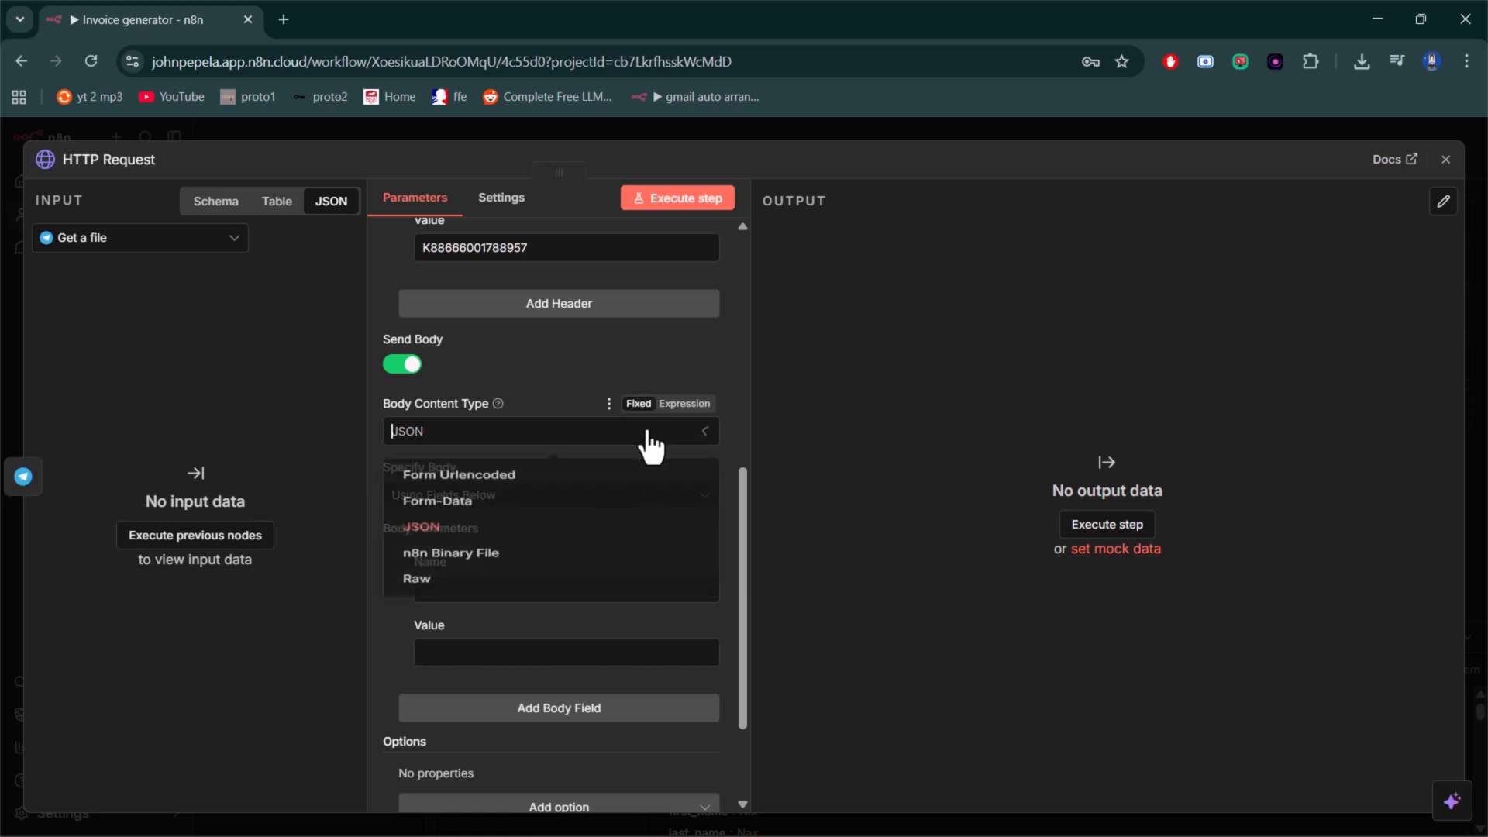
pyautogui.click(494, 515)
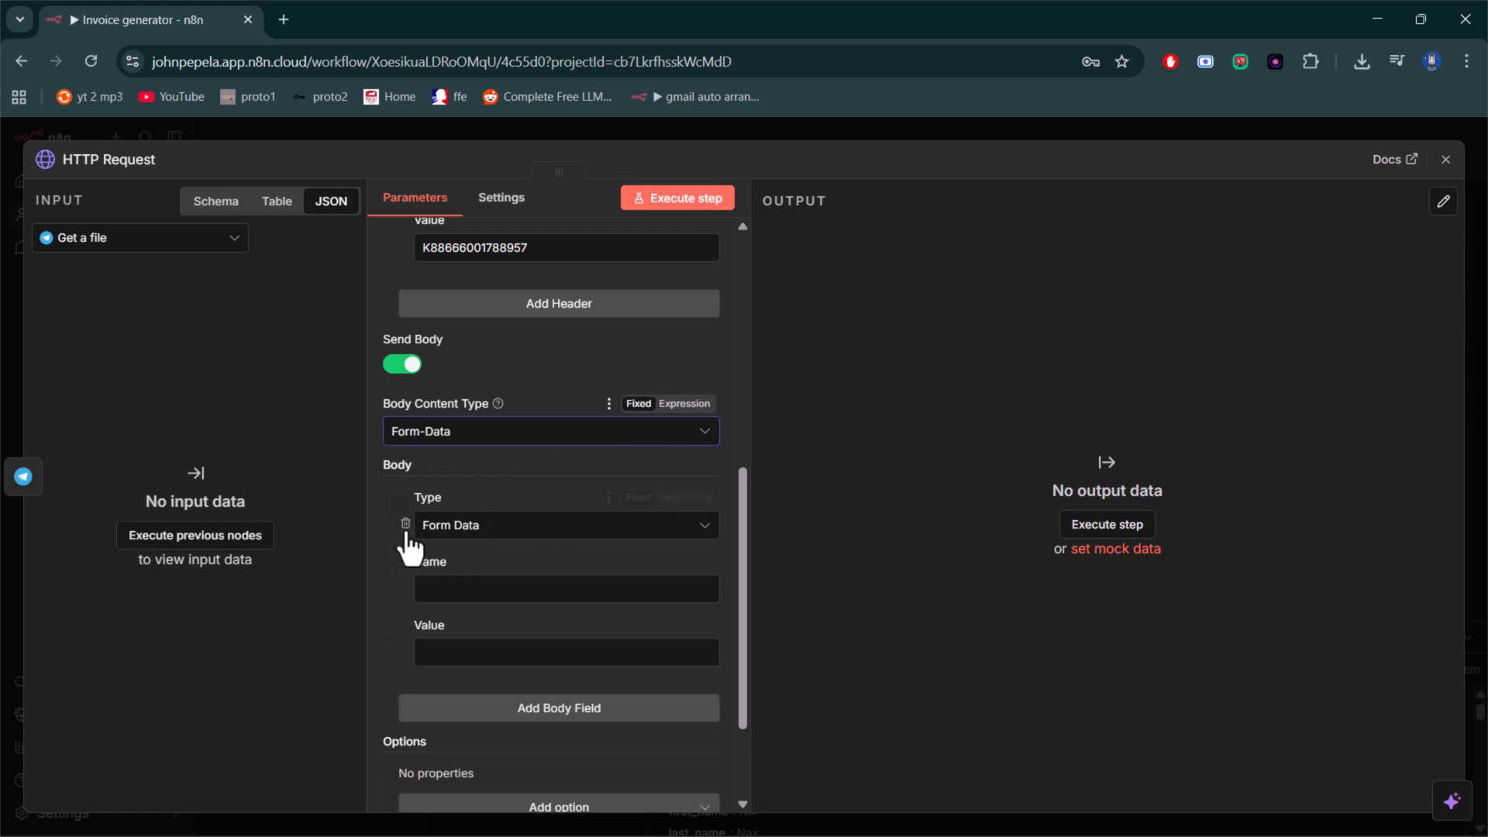
# - Set the first body field's type to n8n Binary File, with name file and input data field name data
pyautogui.click(569, 525)
pyautogui.click(504, 571)
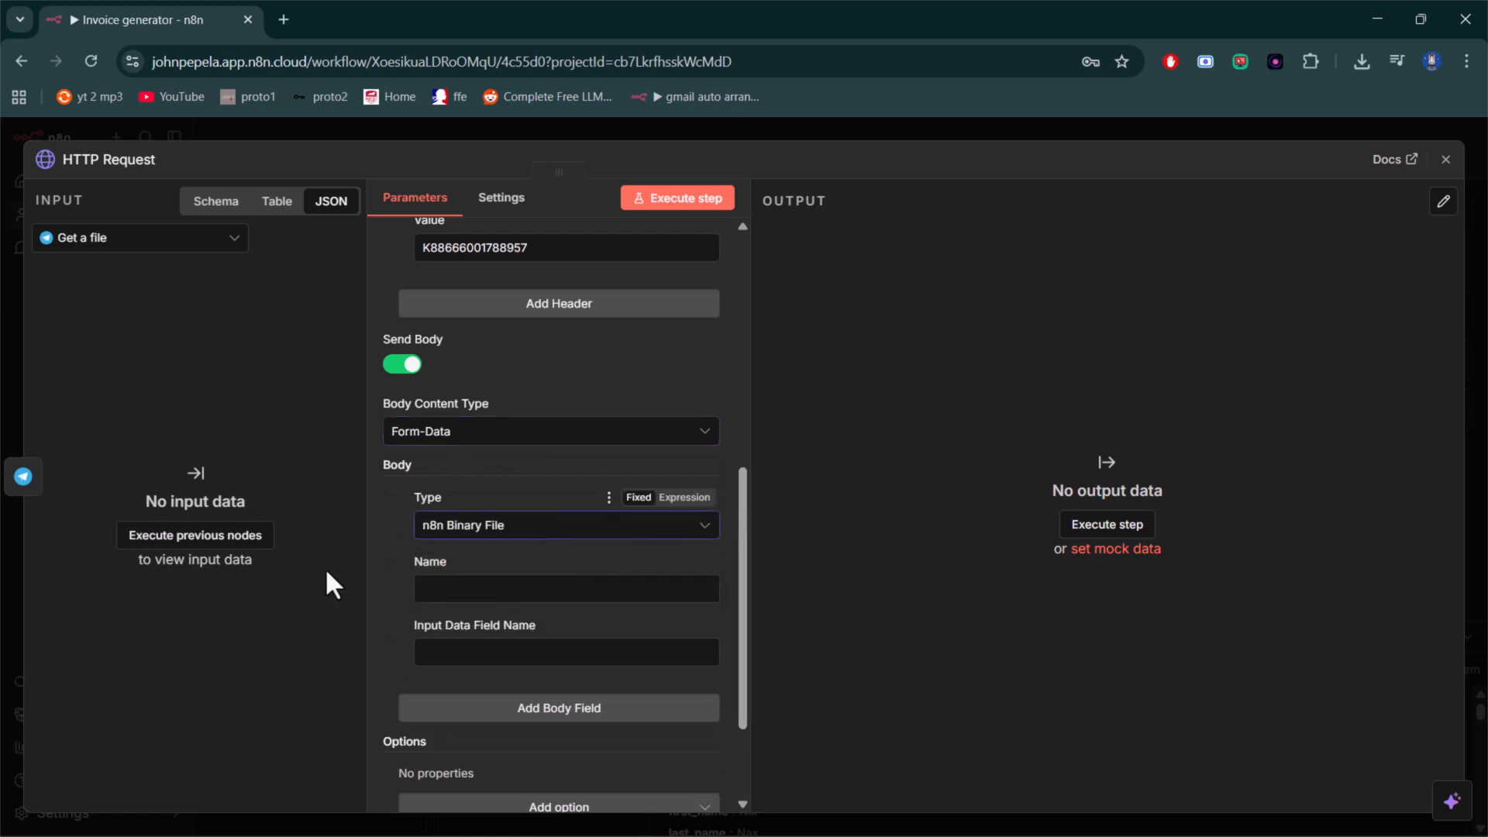
pyautogui.click(479, 588)
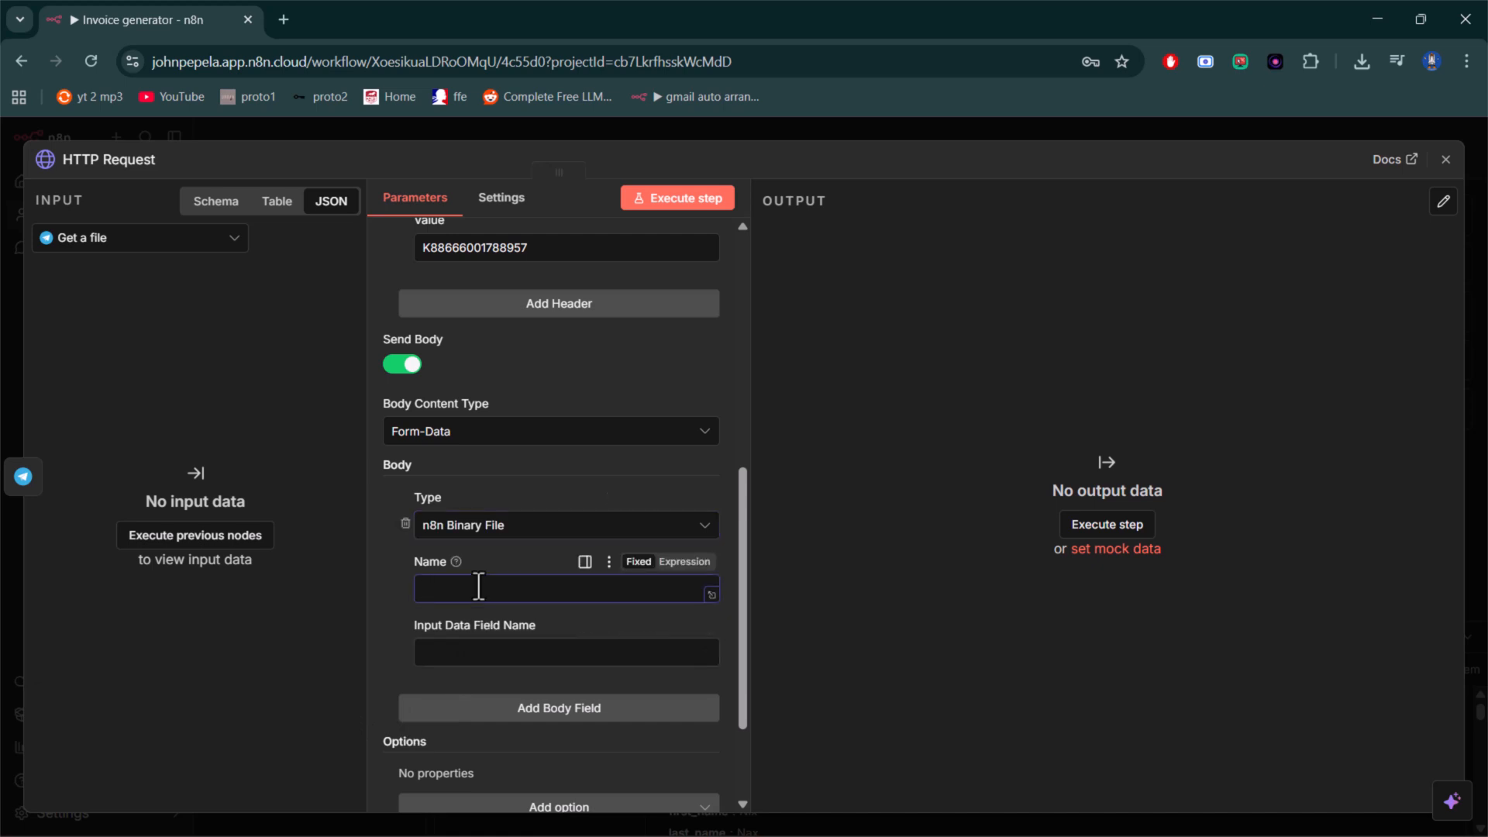
pyautogui.write('file')
pyautogui.click(476, 651)
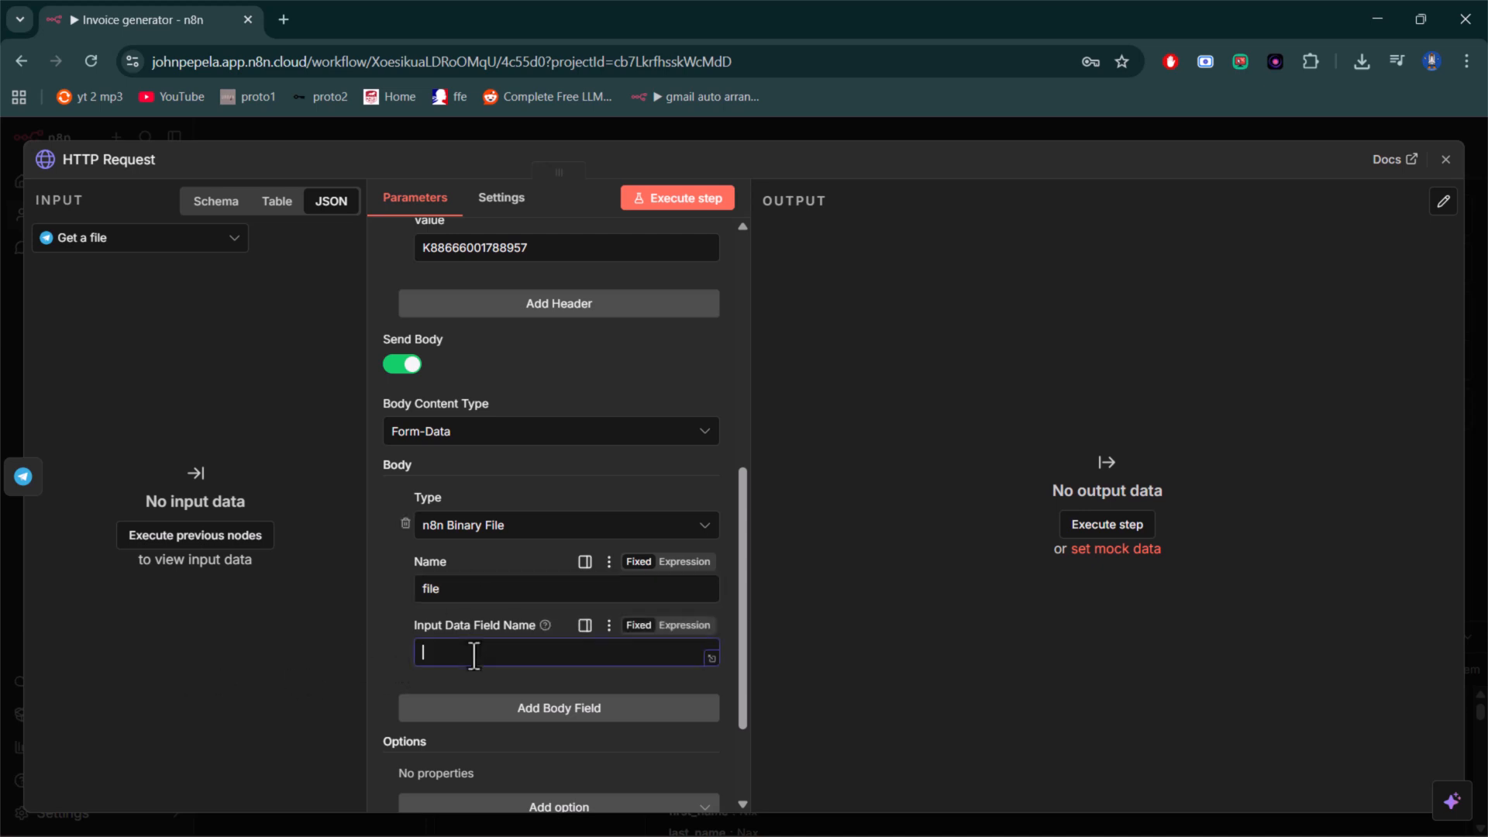
pyautogui.write('data')
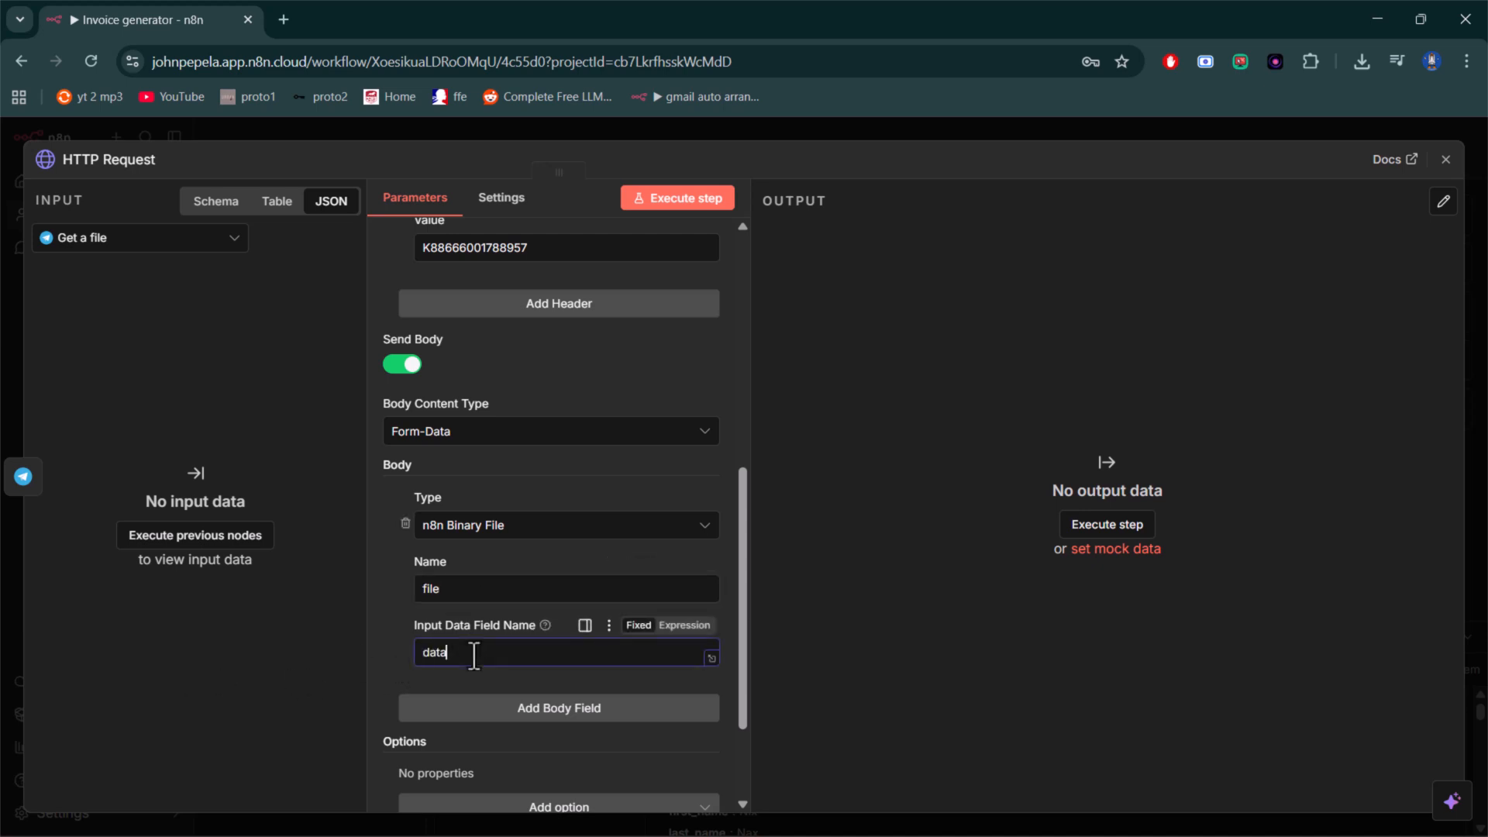
# - Add a Form Data body field named language with the value en
pyautogui.scroll(-2, 474, 655)
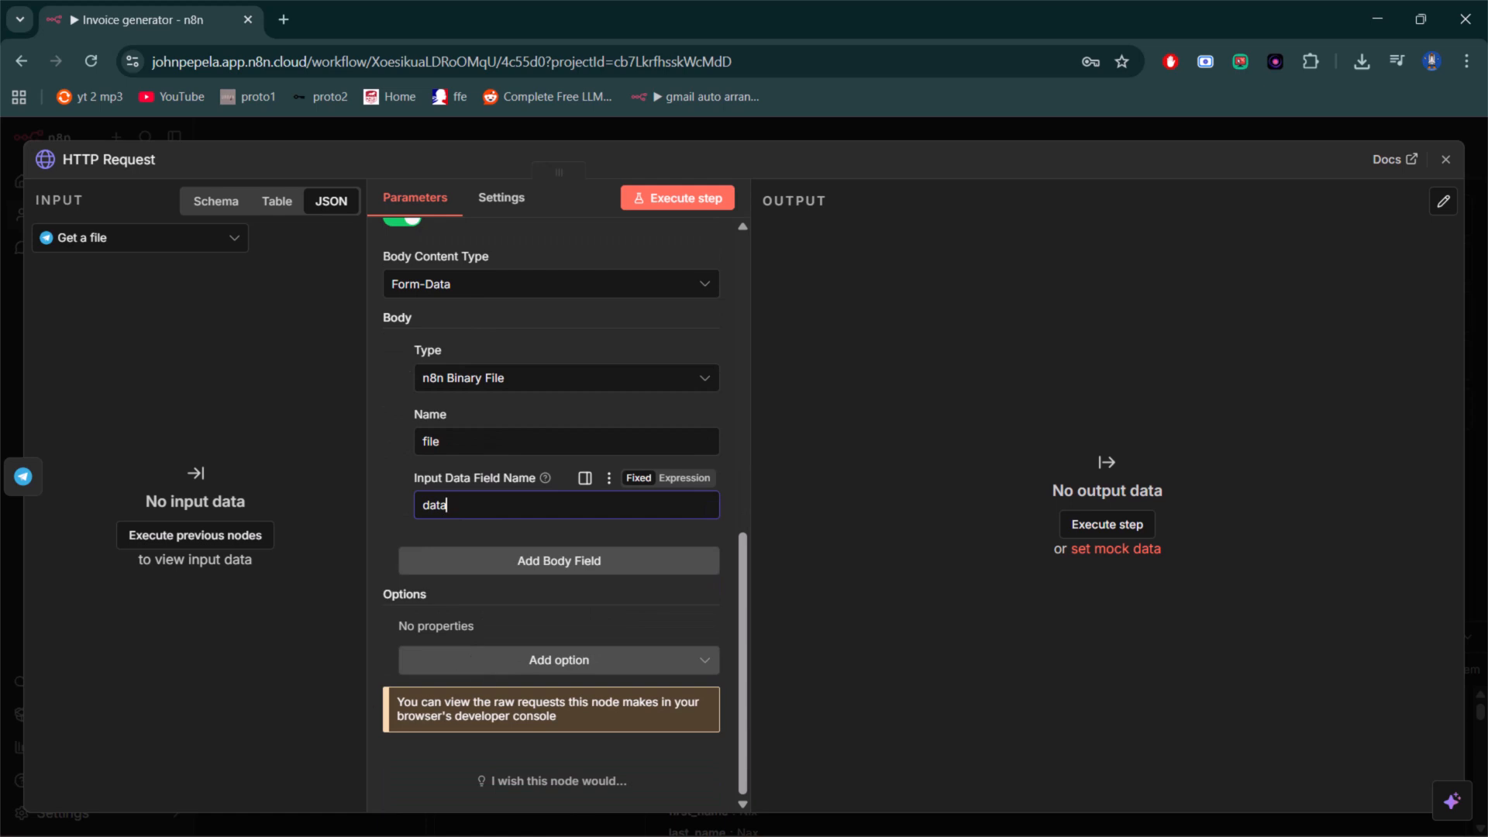
pyautogui.click(534, 562)
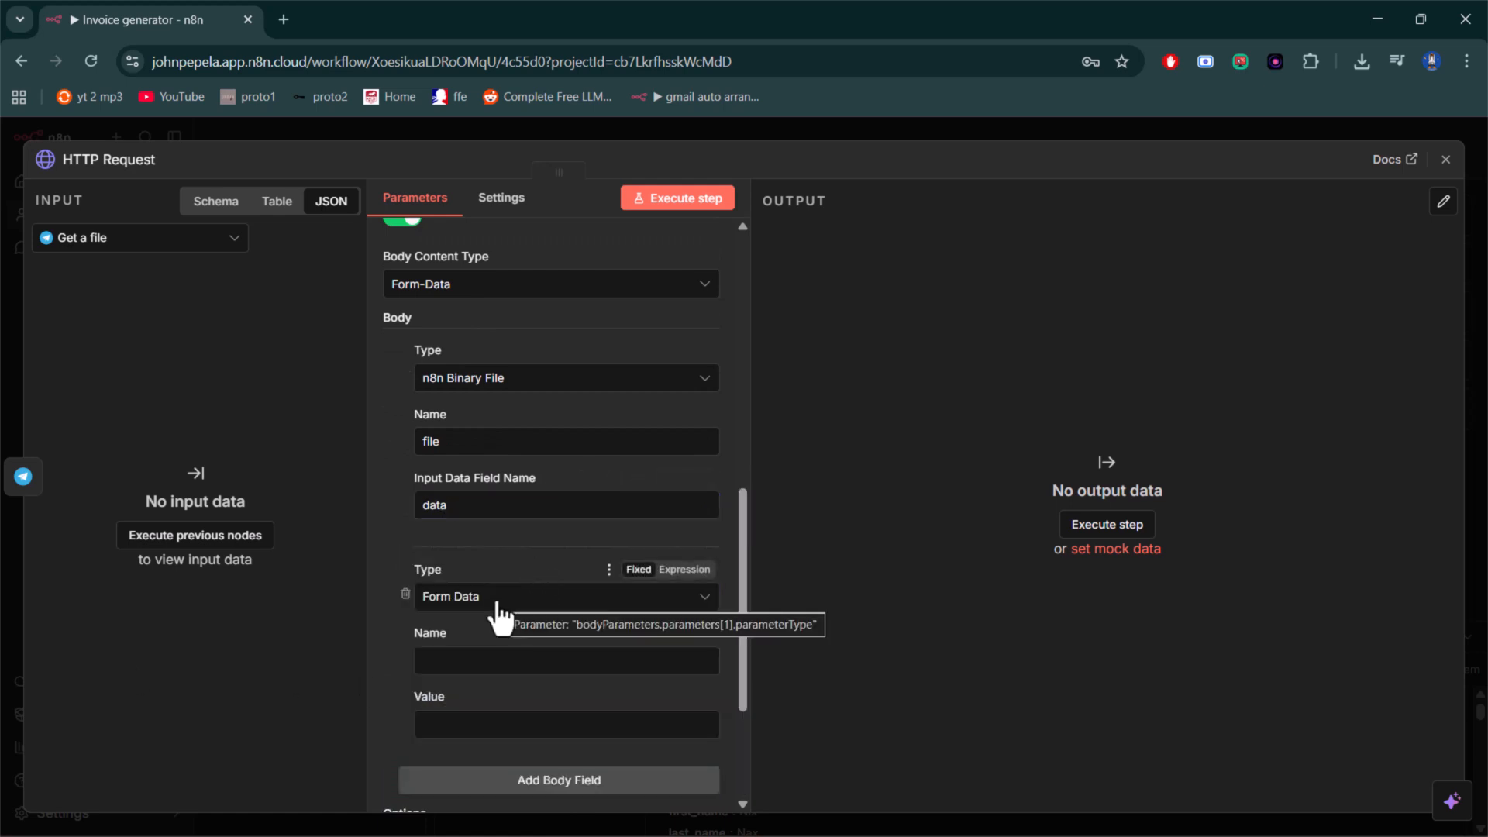
pyautogui.click(502, 661)
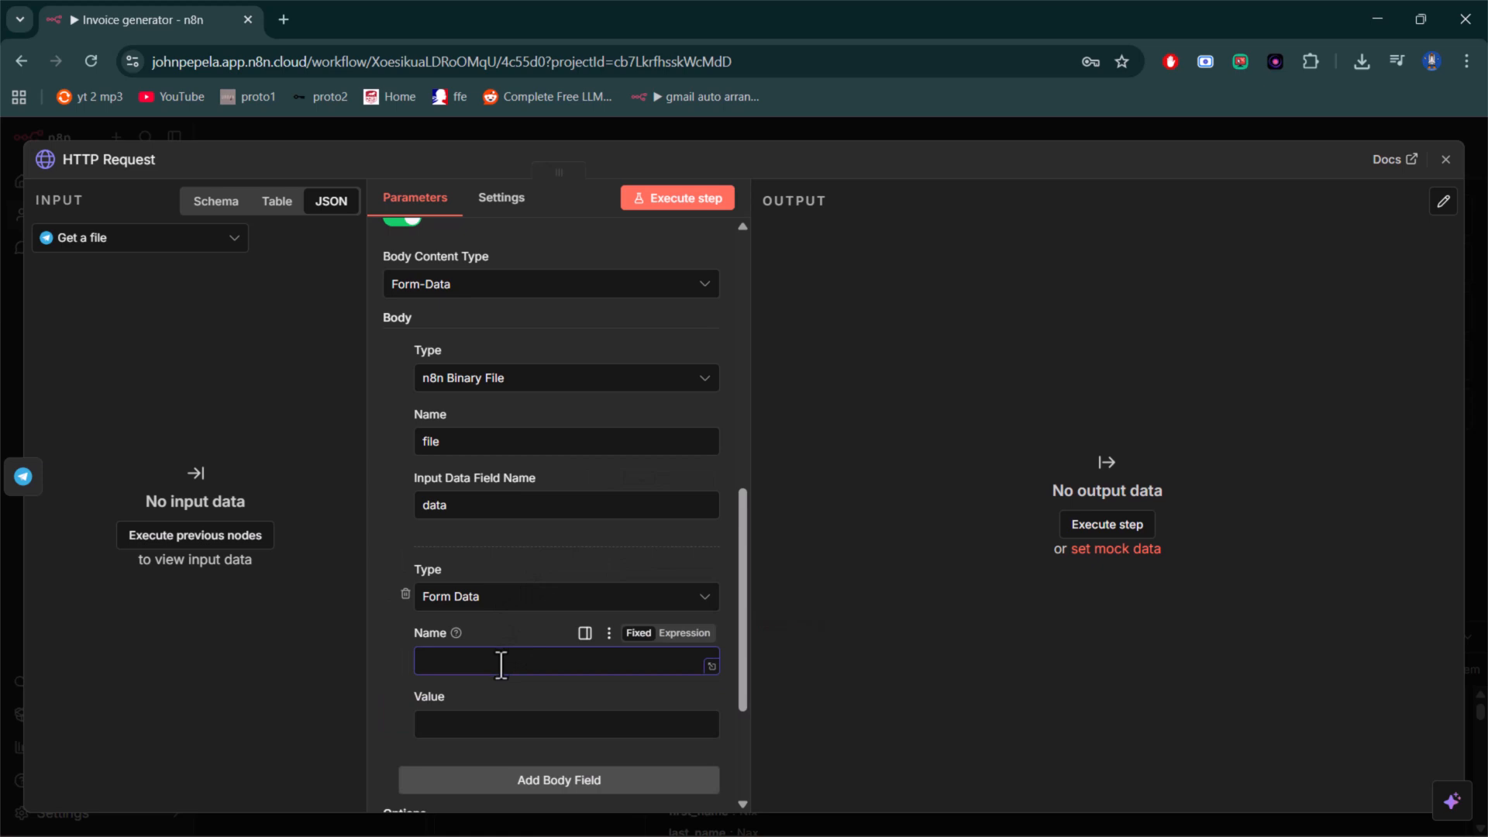
pyautogui.write('language')
pyautogui.click(521, 725)
pyautogui.write('en')
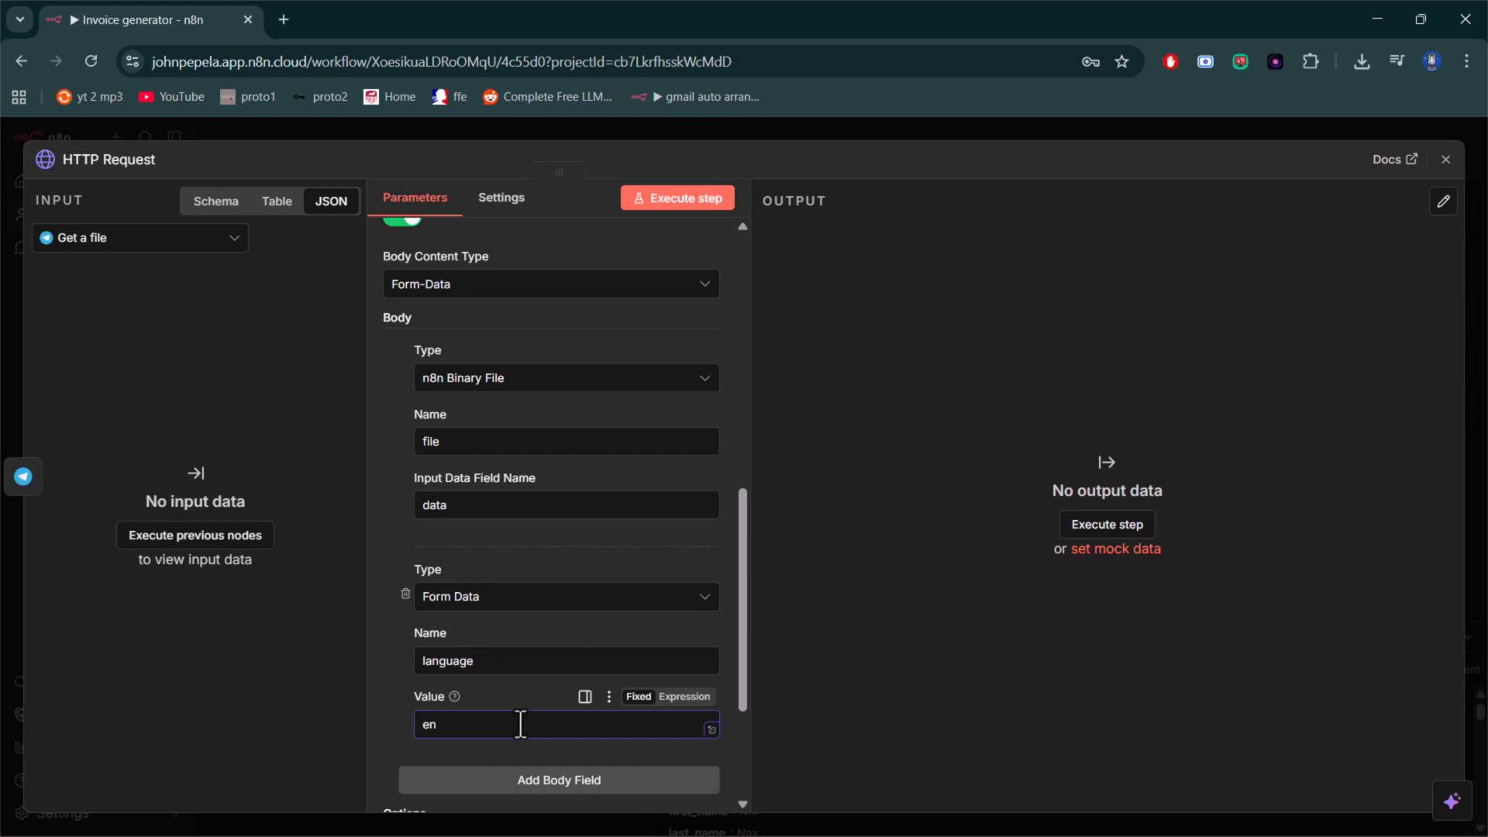
# - Add another Form Data body field named isOverlayRequired with the value false
pyautogui.scroll(-3, 521, 724)
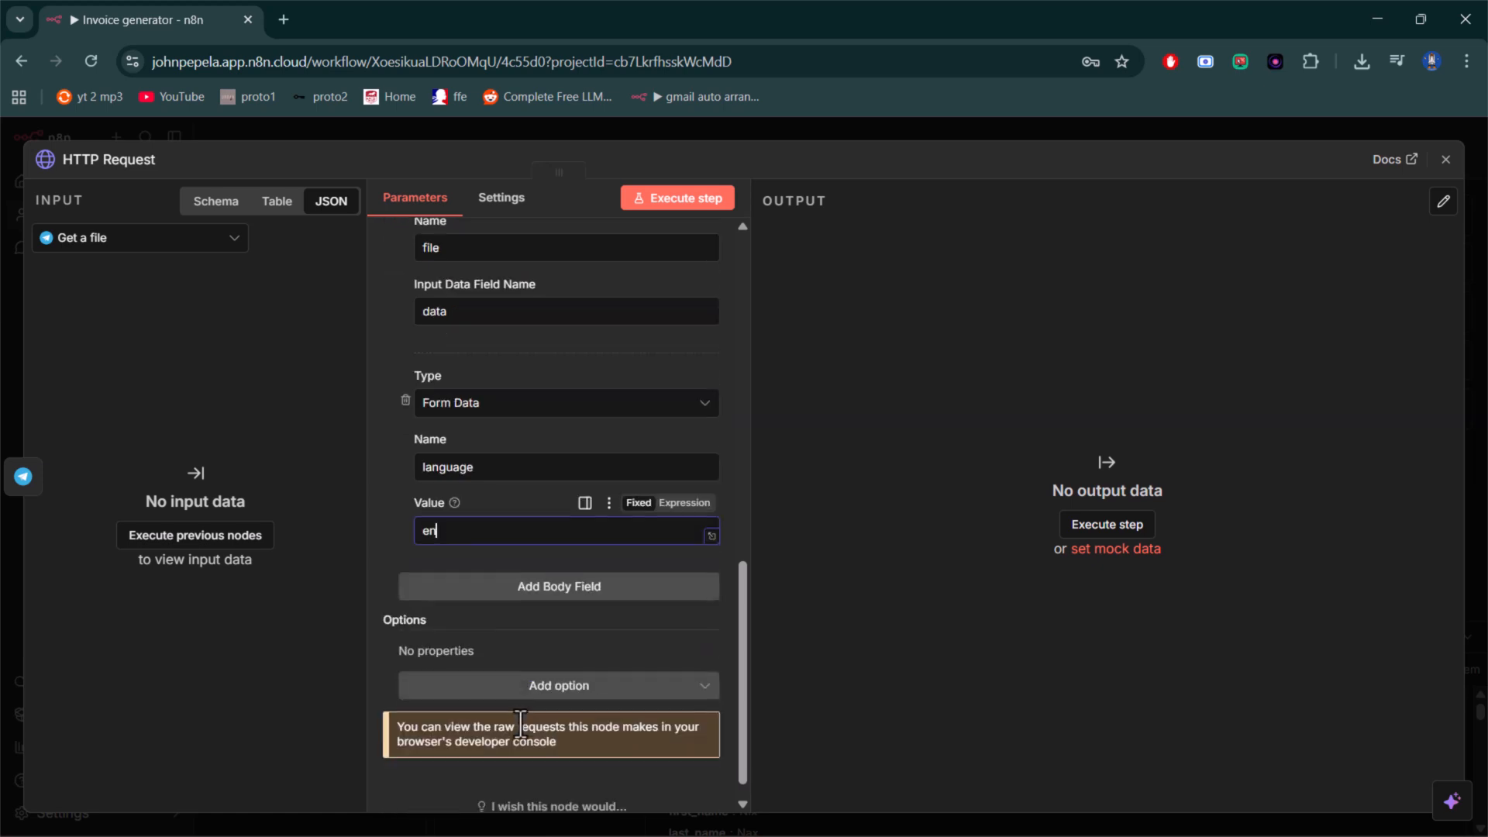
pyautogui.click(587, 596)
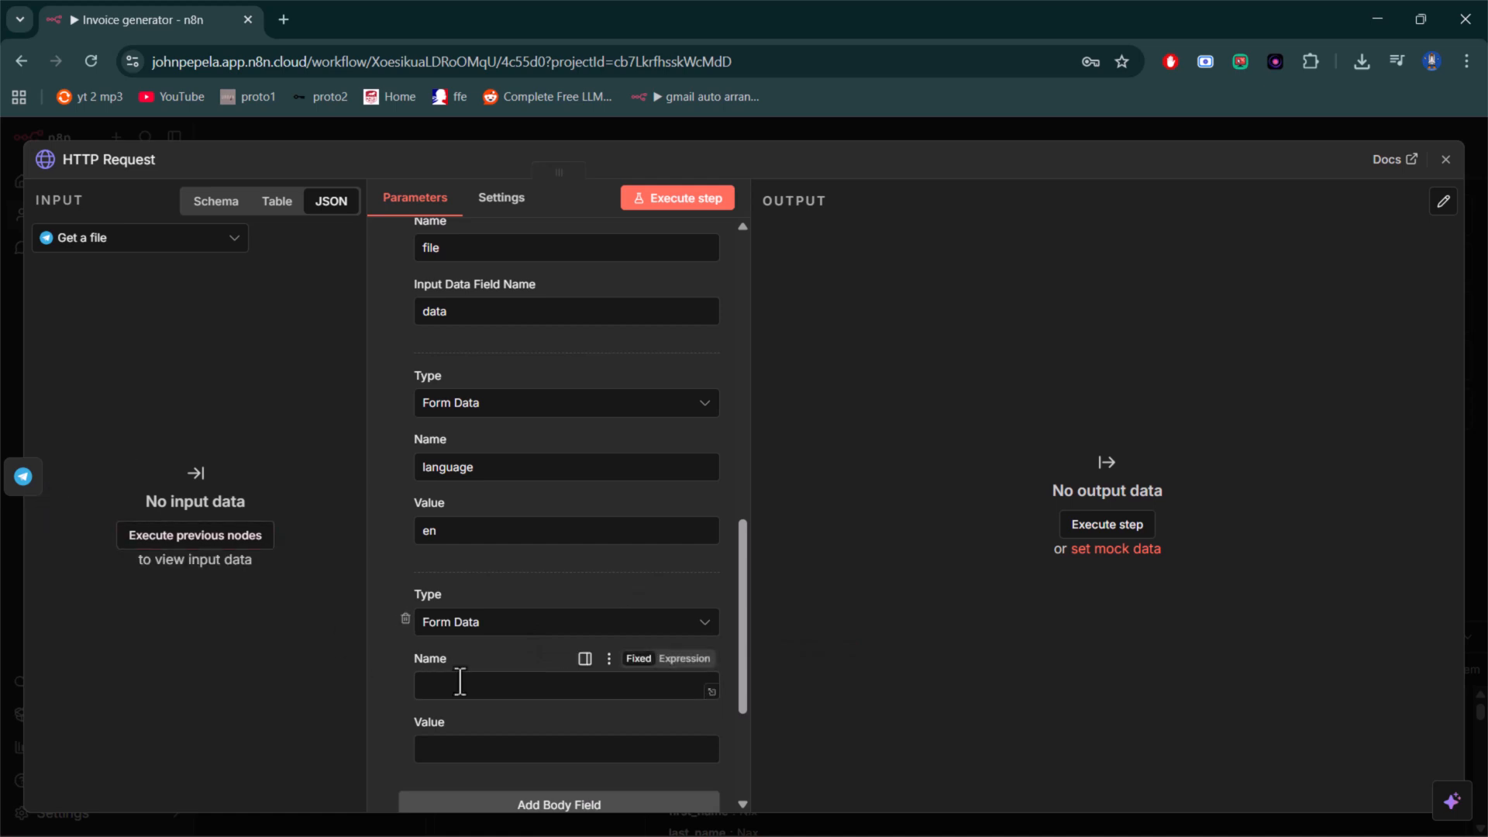
pyautogui.click(460, 683)
pyautogui.write('isOverlayRequired')
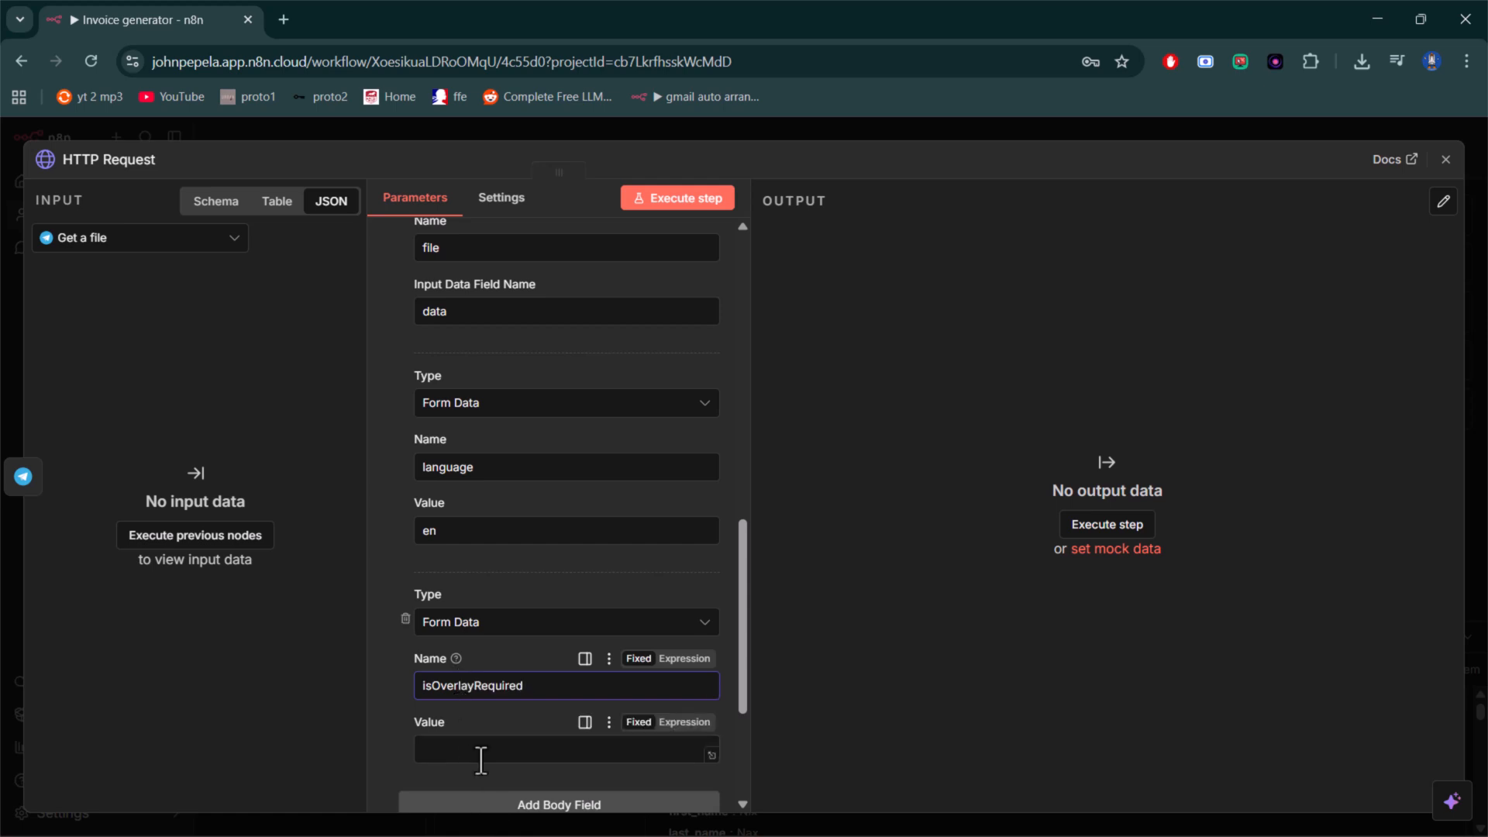
pyautogui.click(481, 758)
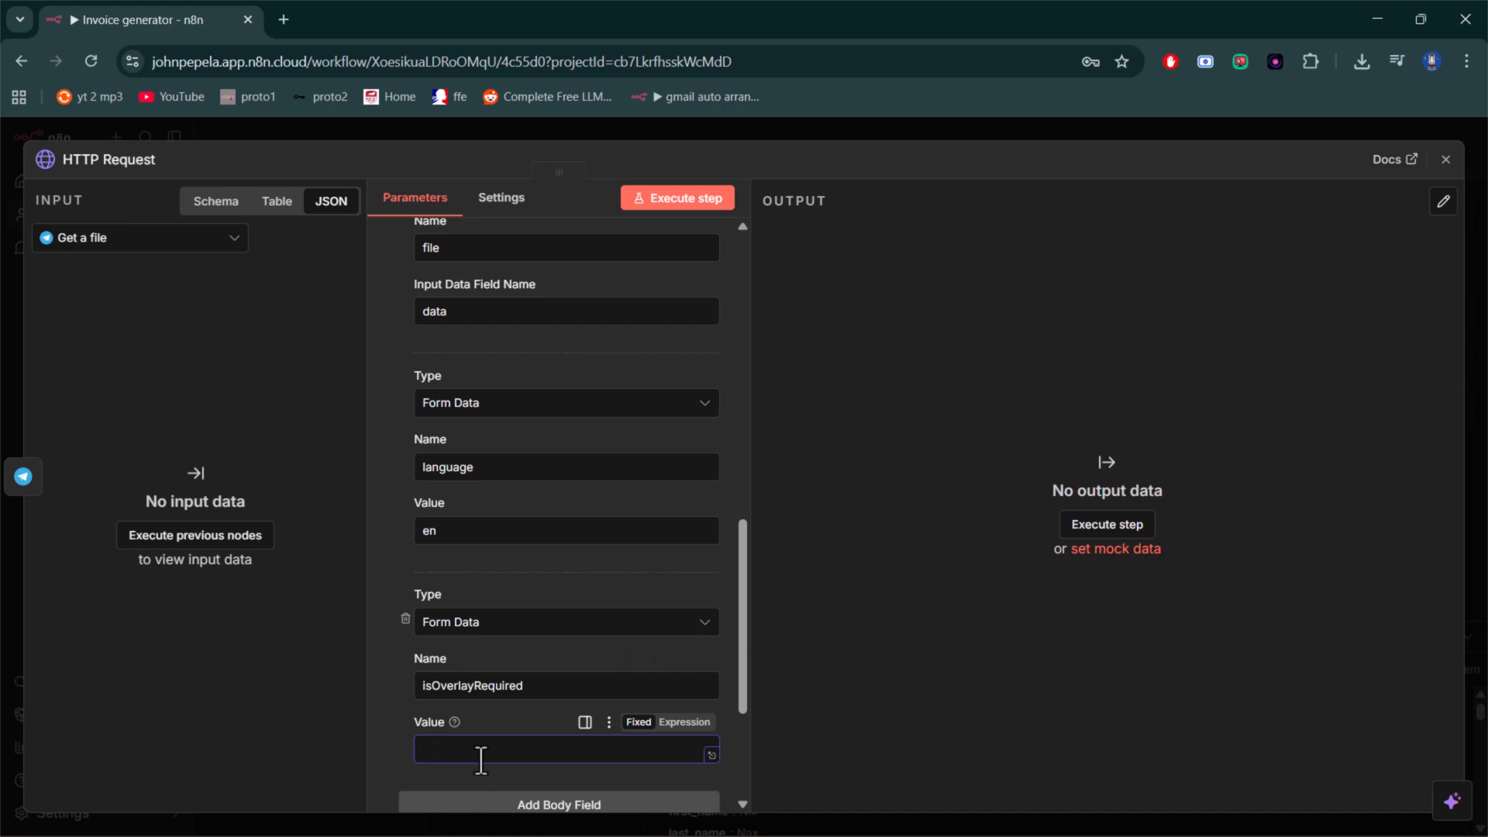
pyautogui.write('false')
# - Add a further Form Data body field named detectOrientation with the value true
pyautogui.scroll(-3, 615, 591)
pyautogui.click(539, 561)
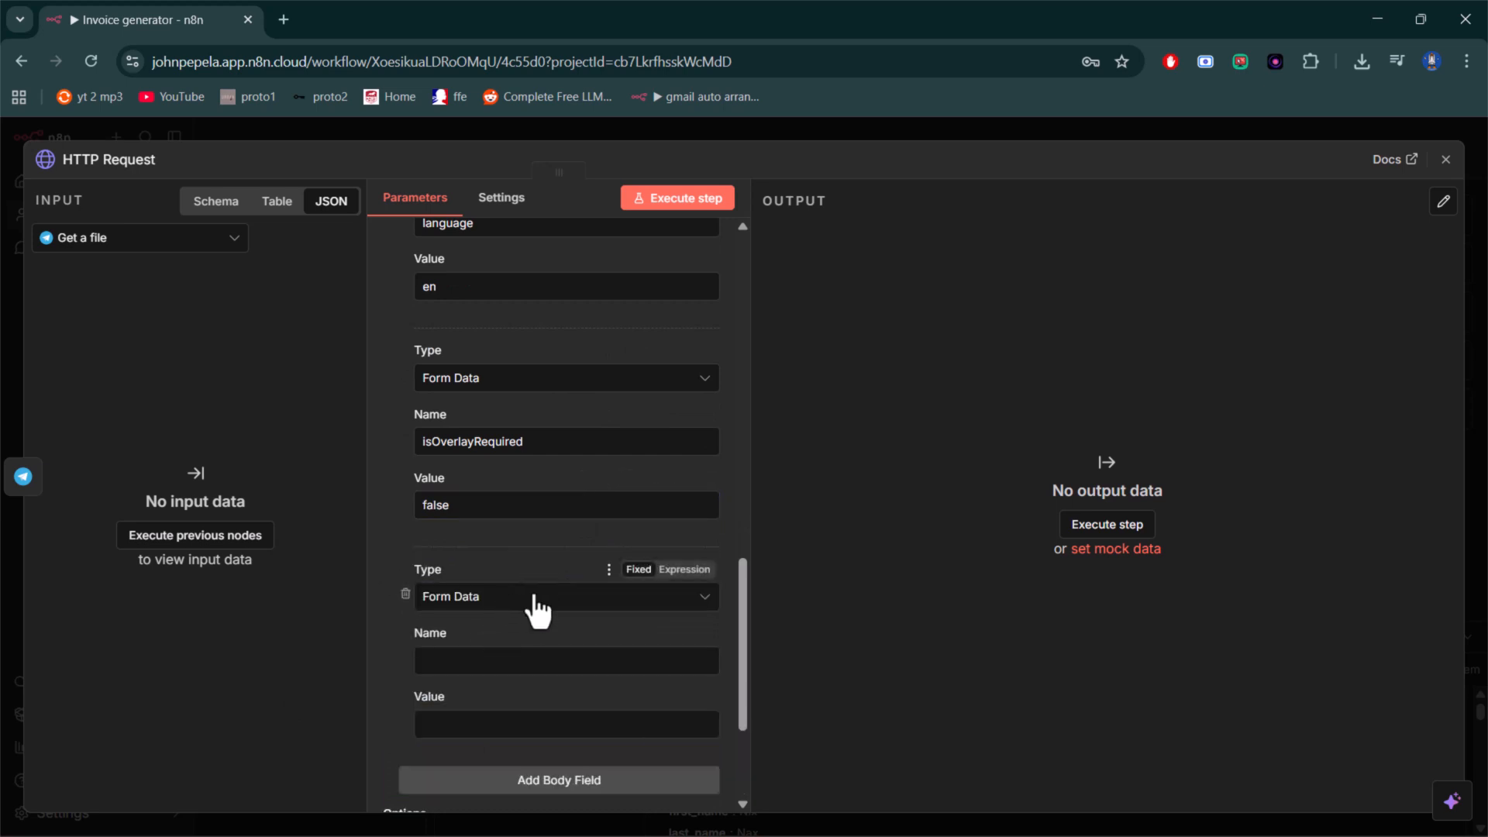
pyautogui.click(515, 660)
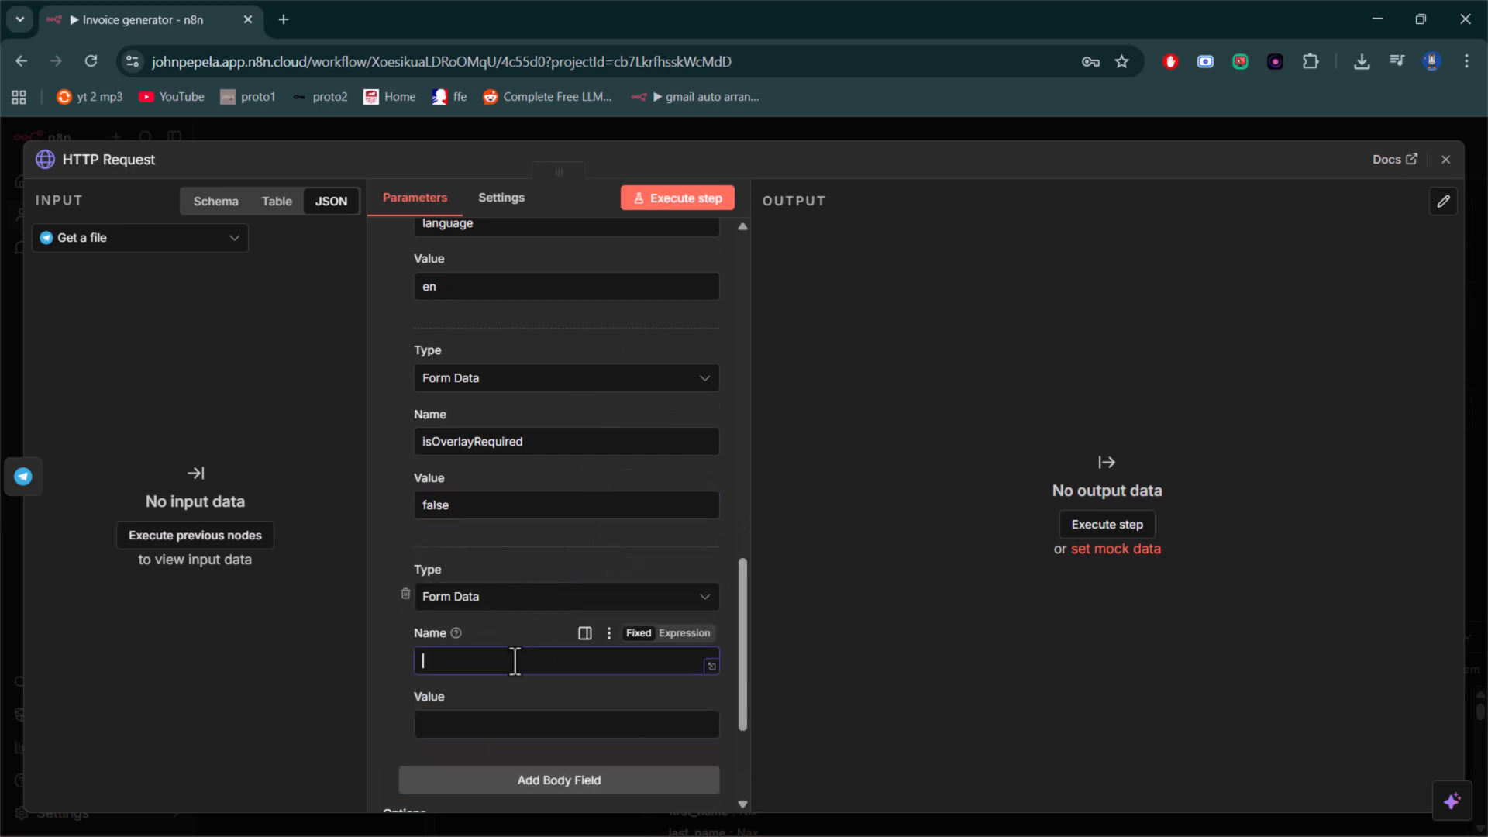
pyautogui.write('detect')
pyautogui.click(812, 42)
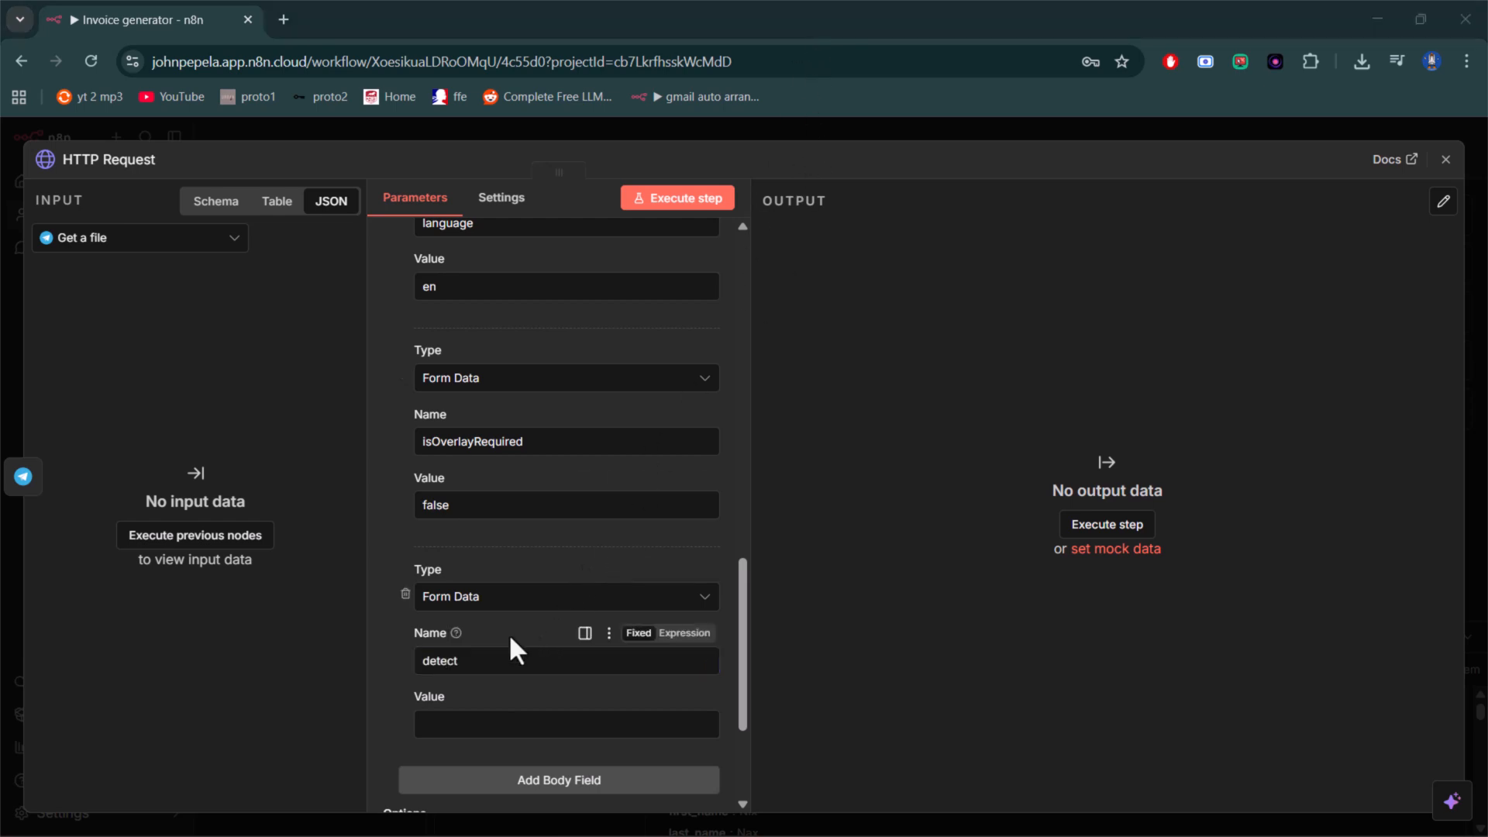
pyautogui.click(501, 662)
pyautogui.write('O')
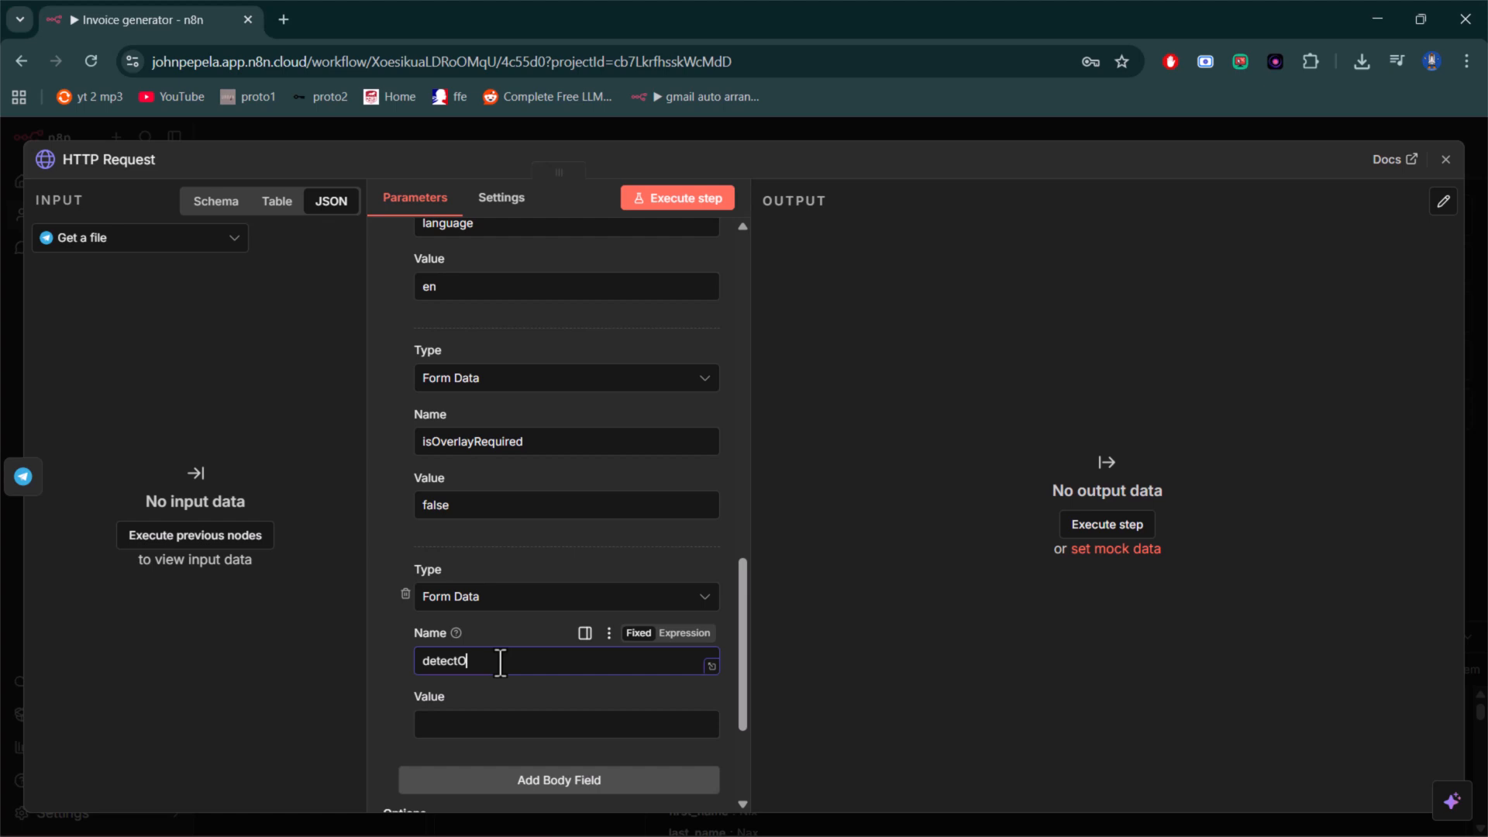
pyautogui.write('rientation')
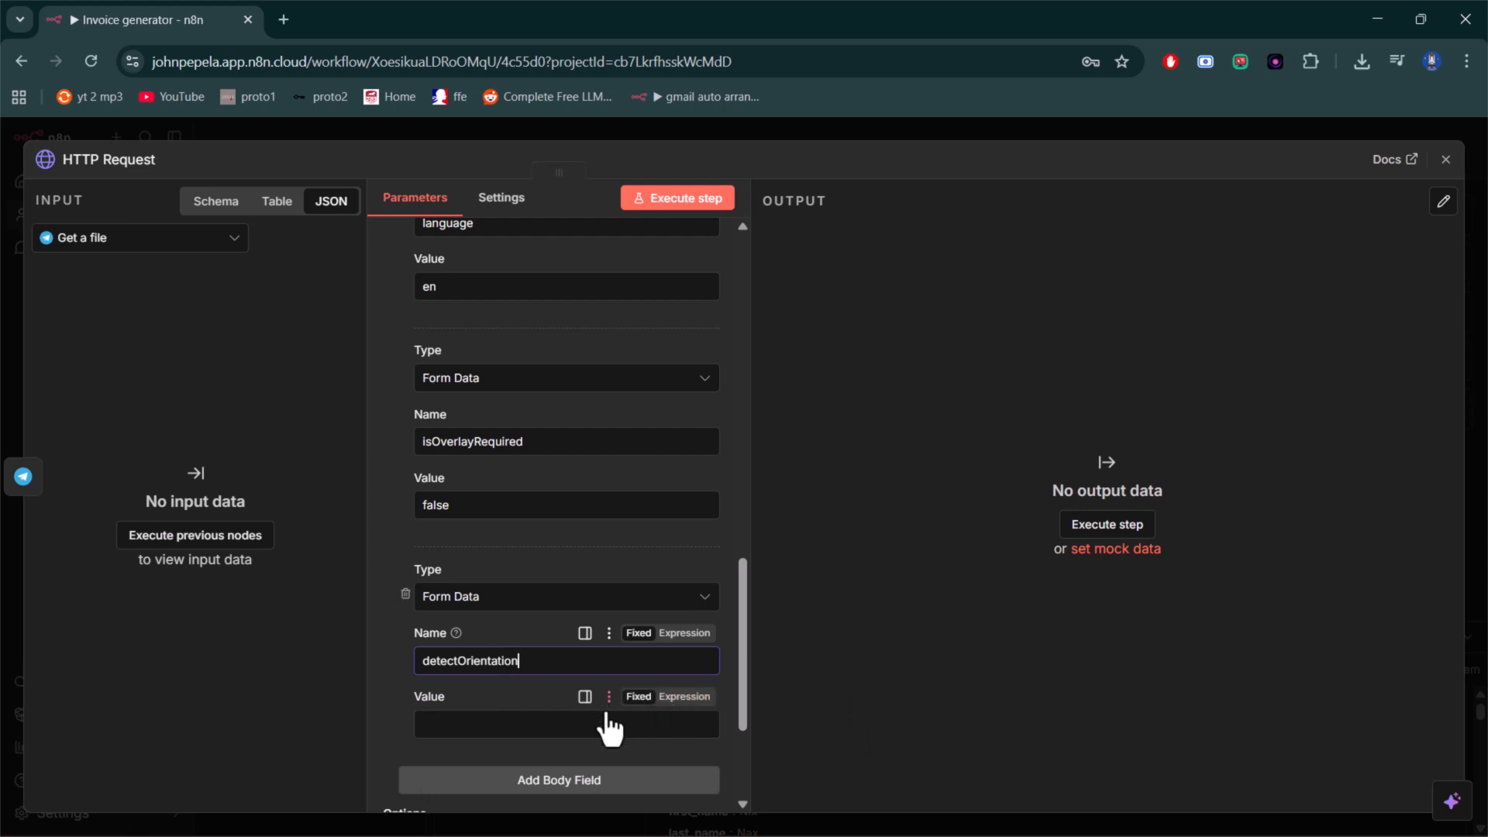
pyautogui.click(583, 728)
pyautogui.write('true')
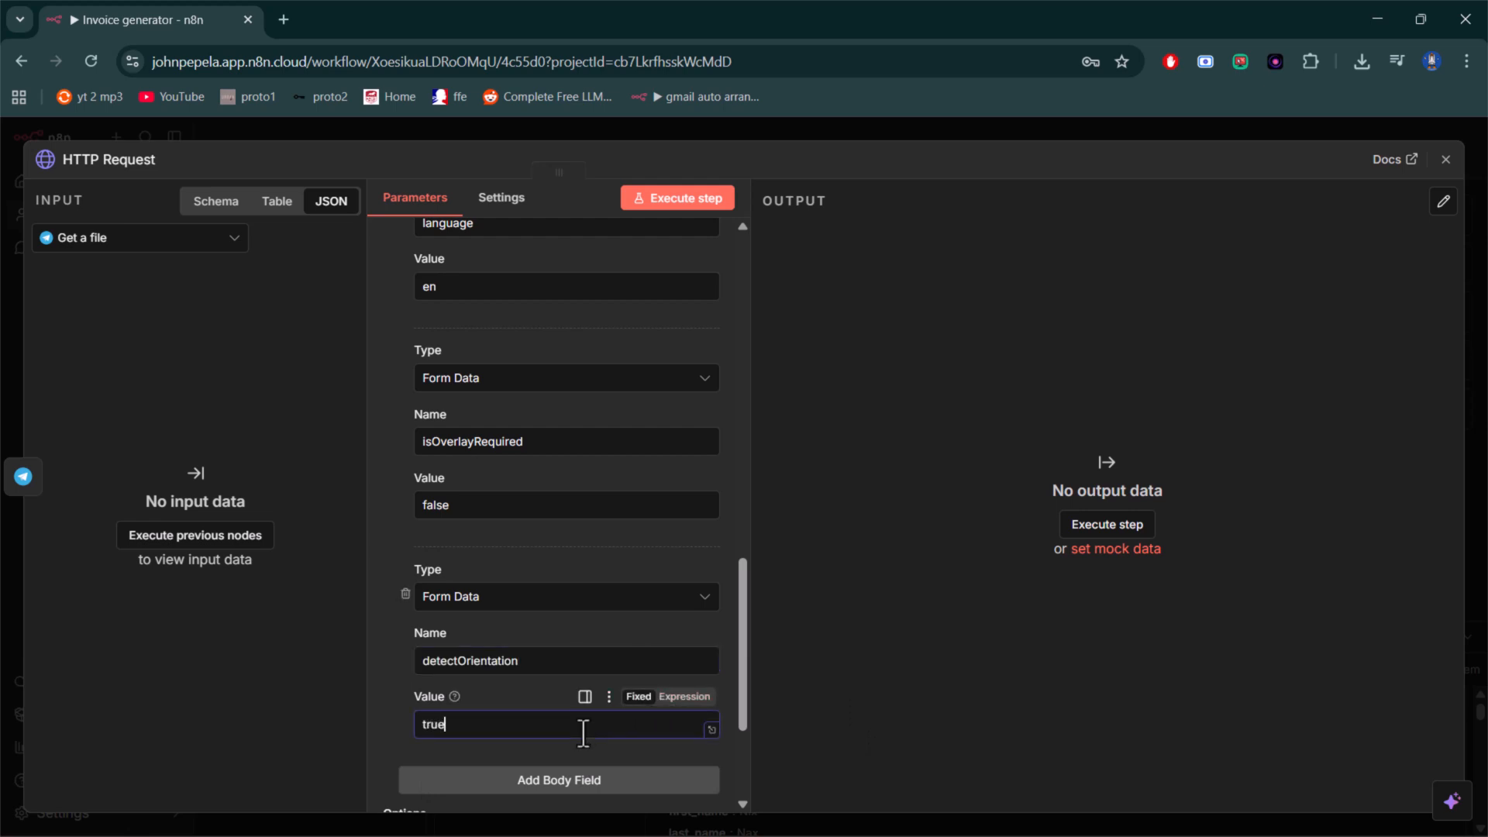
# - Add a Form Data body field named scale with the value true, and return to the canvas
pyautogui.scroll(-3, 600, 624)
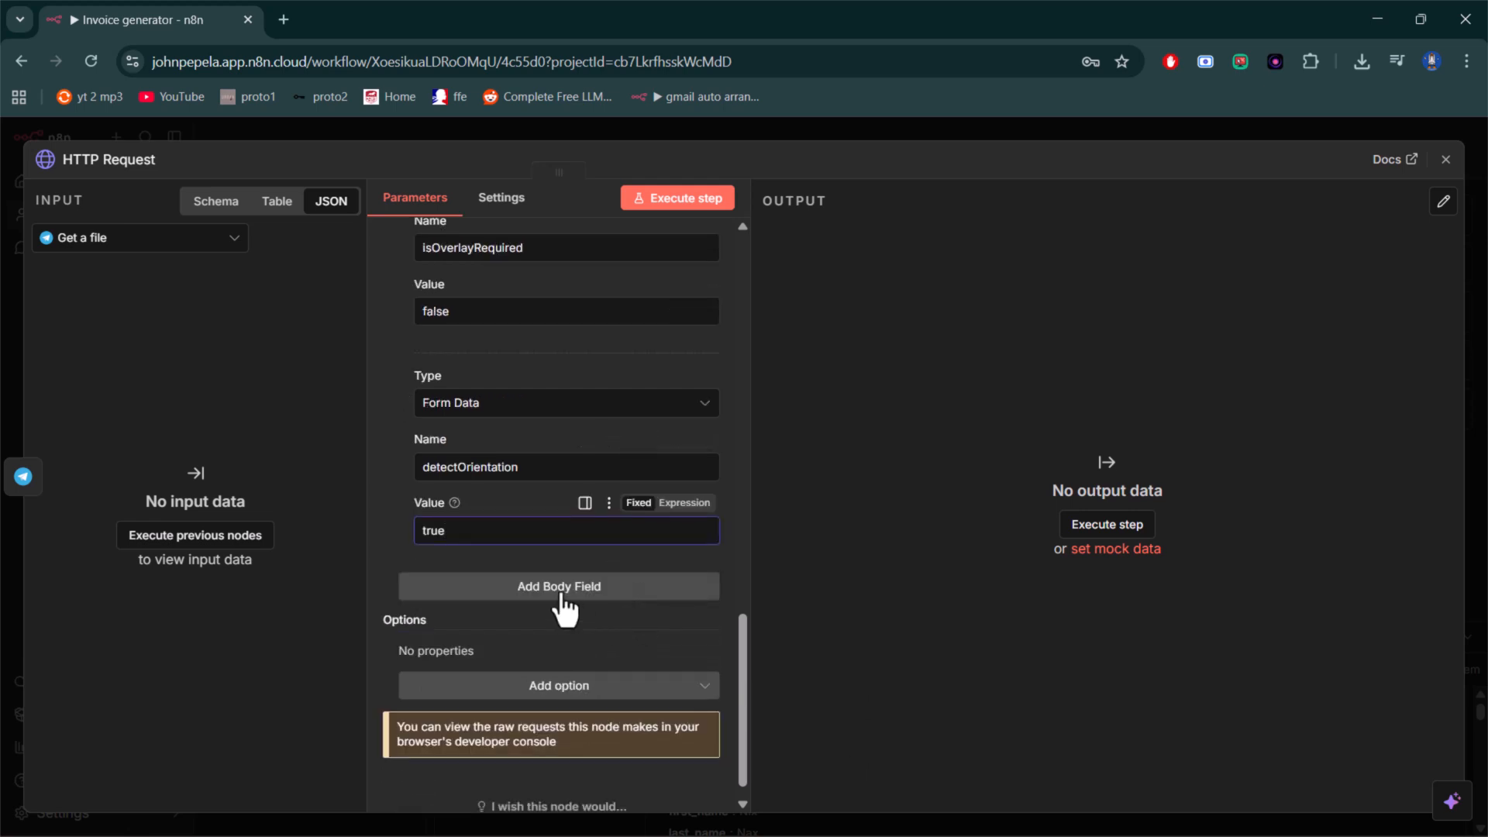
pyautogui.click(559, 595)
pyautogui.scroll(-3, 557, 585)
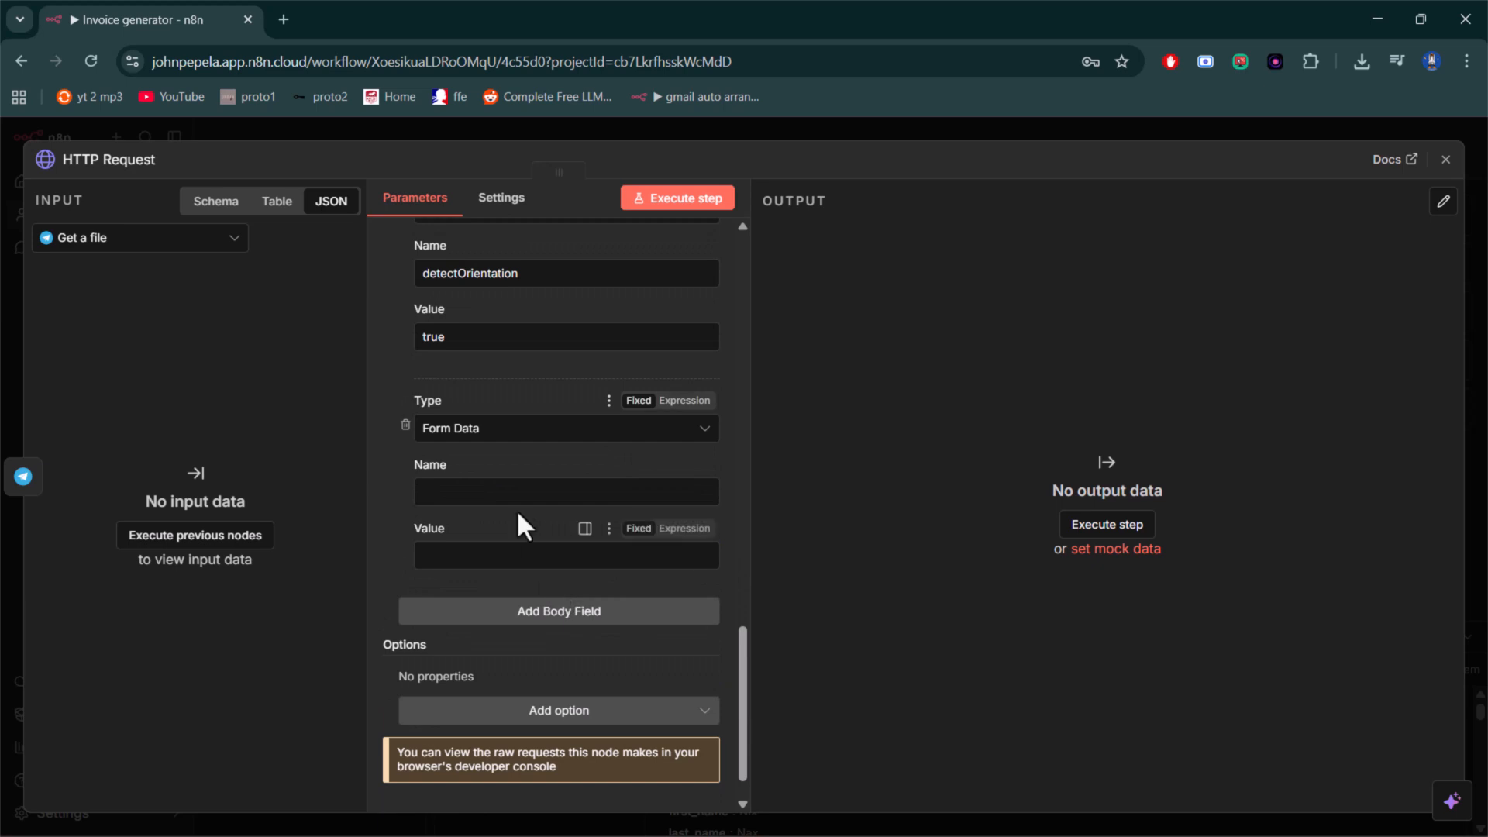
pyautogui.click(514, 491)
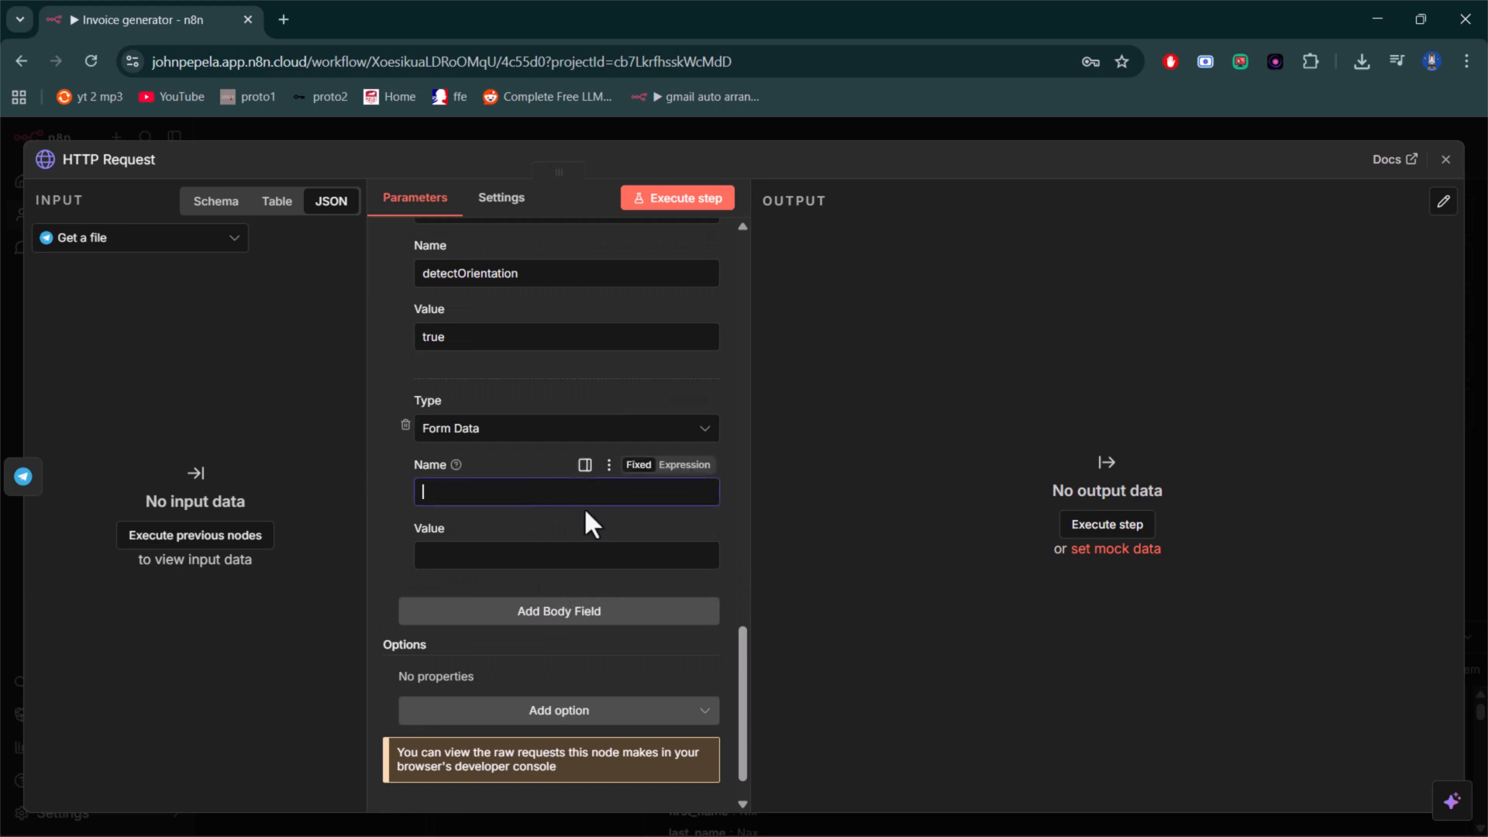
pyautogui.write('scale')
pyautogui.click(566, 556)
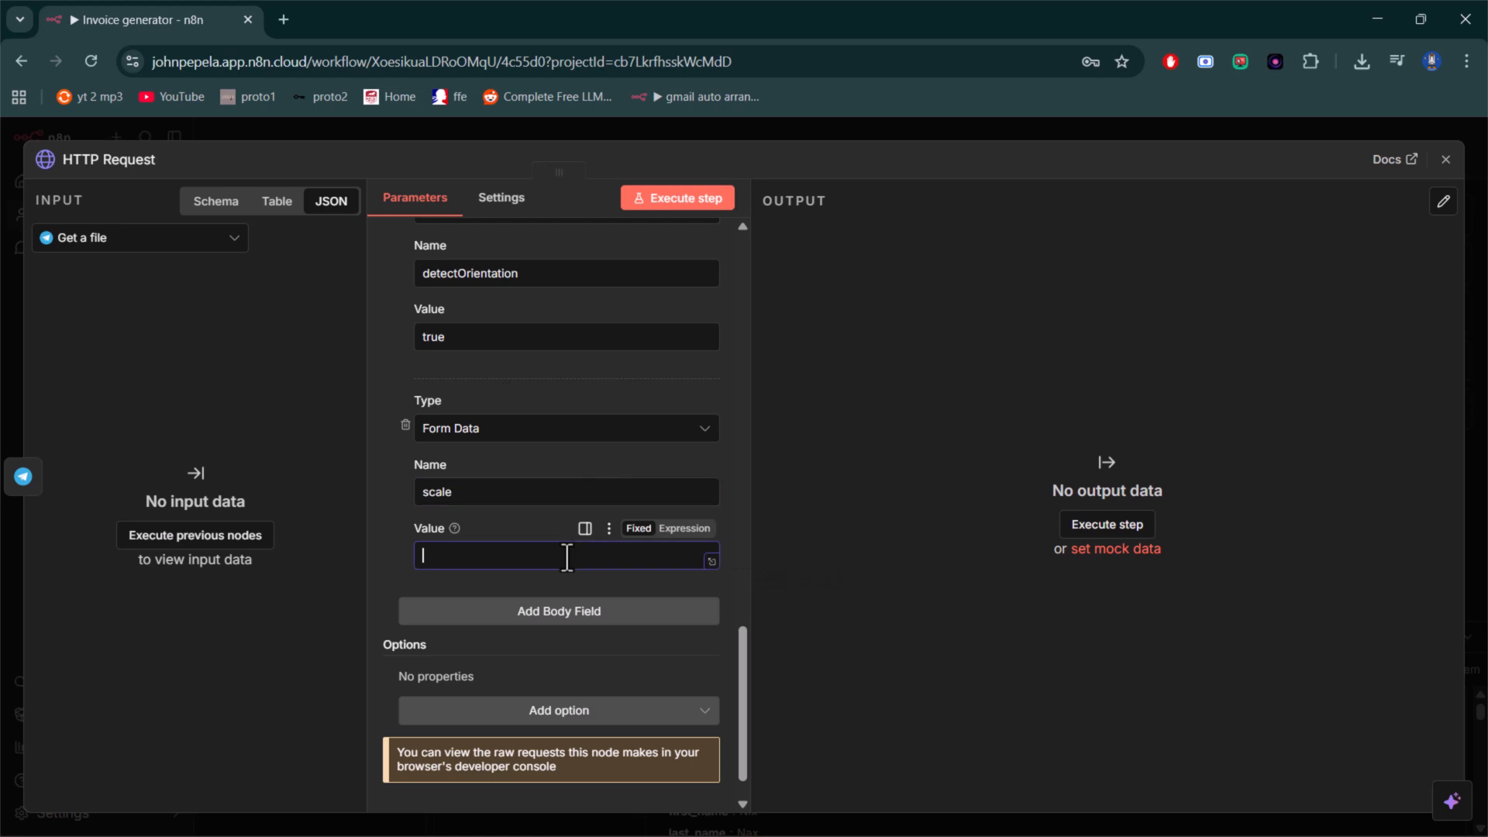
pyautogui.write('true')
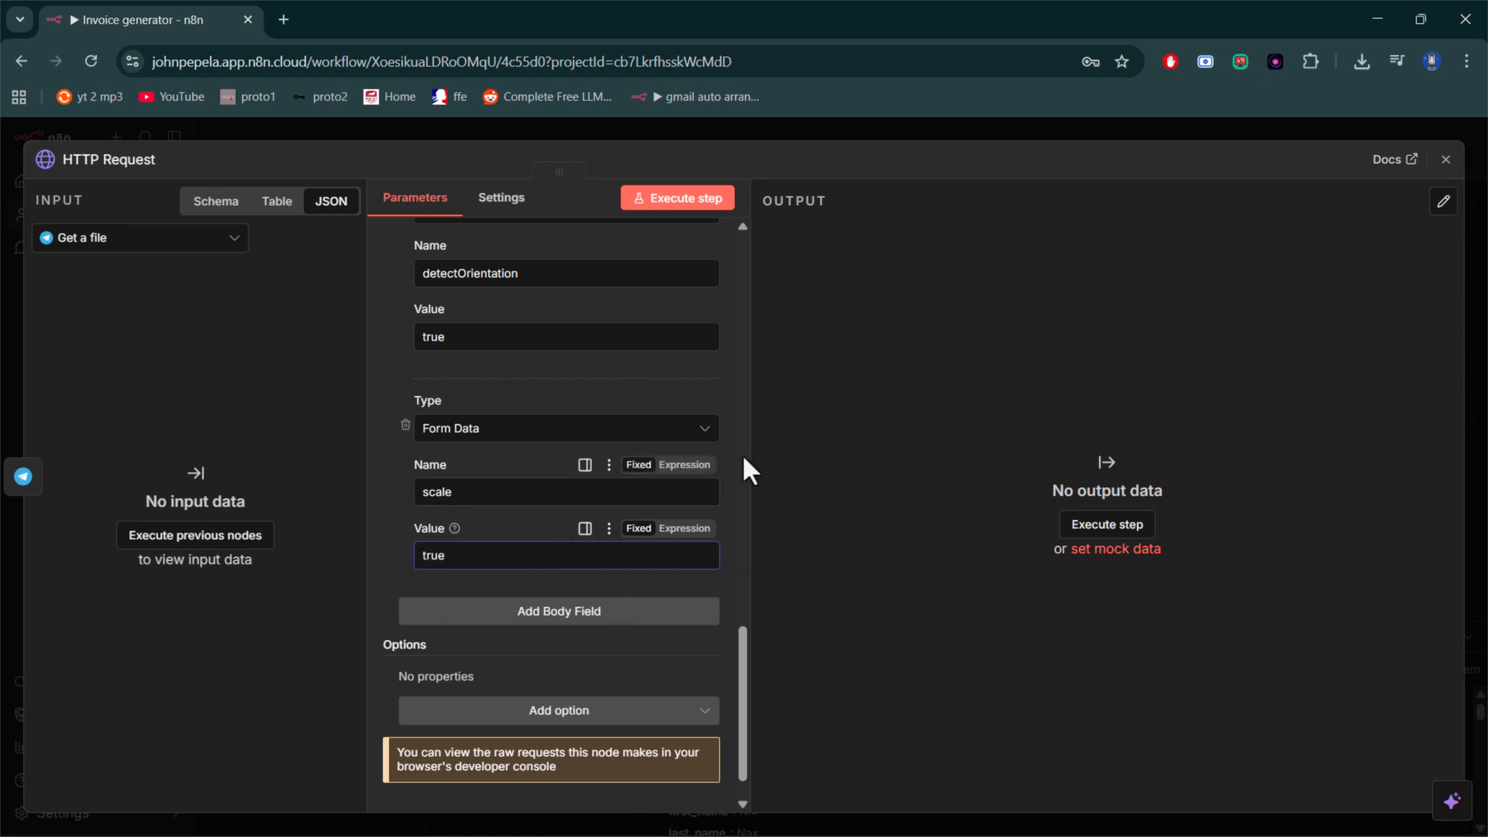
pyautogui.scroll(5, 701, 515)
pyautogui.scroll(-2, 695, 521)
pyautogui.scroll(-5, 696, 521)
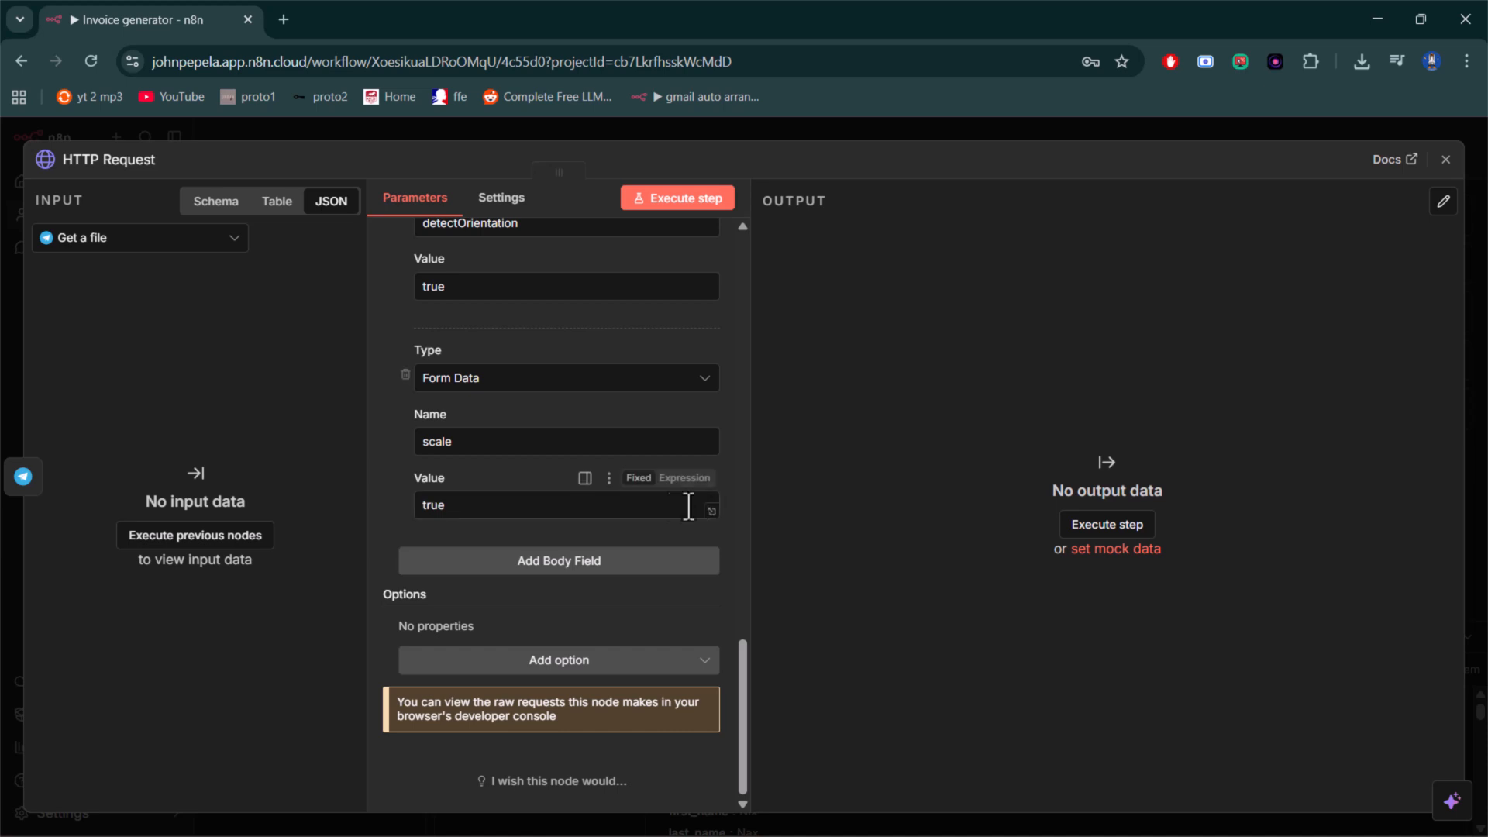
pyautogui.scroll(15, 691, 500)
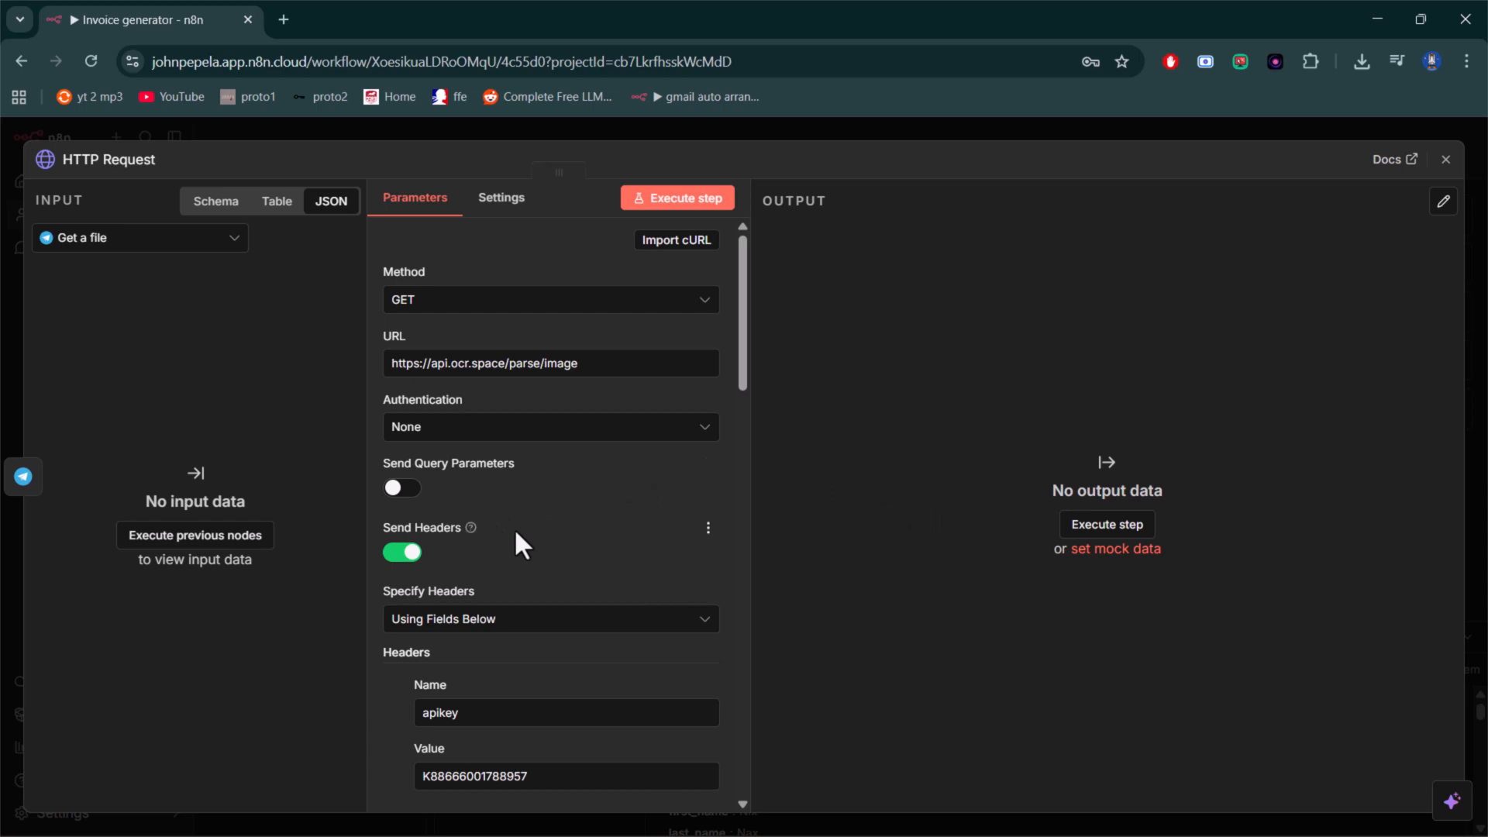
pyautogui.click(1445, 159)
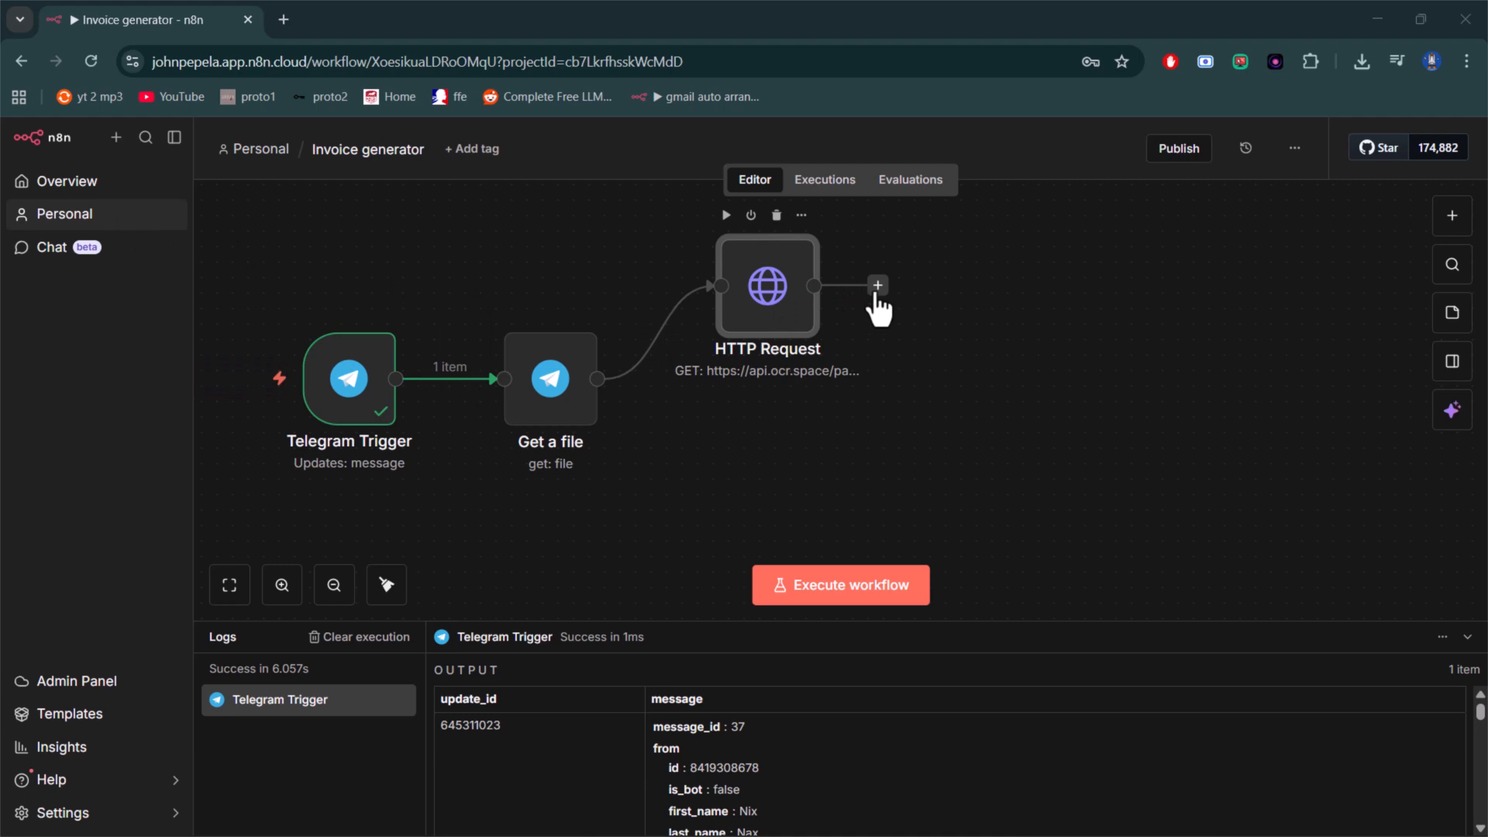
# - Add a Code in JavaScript node after the HTTP Request node
pyautogui.click(878, 287)
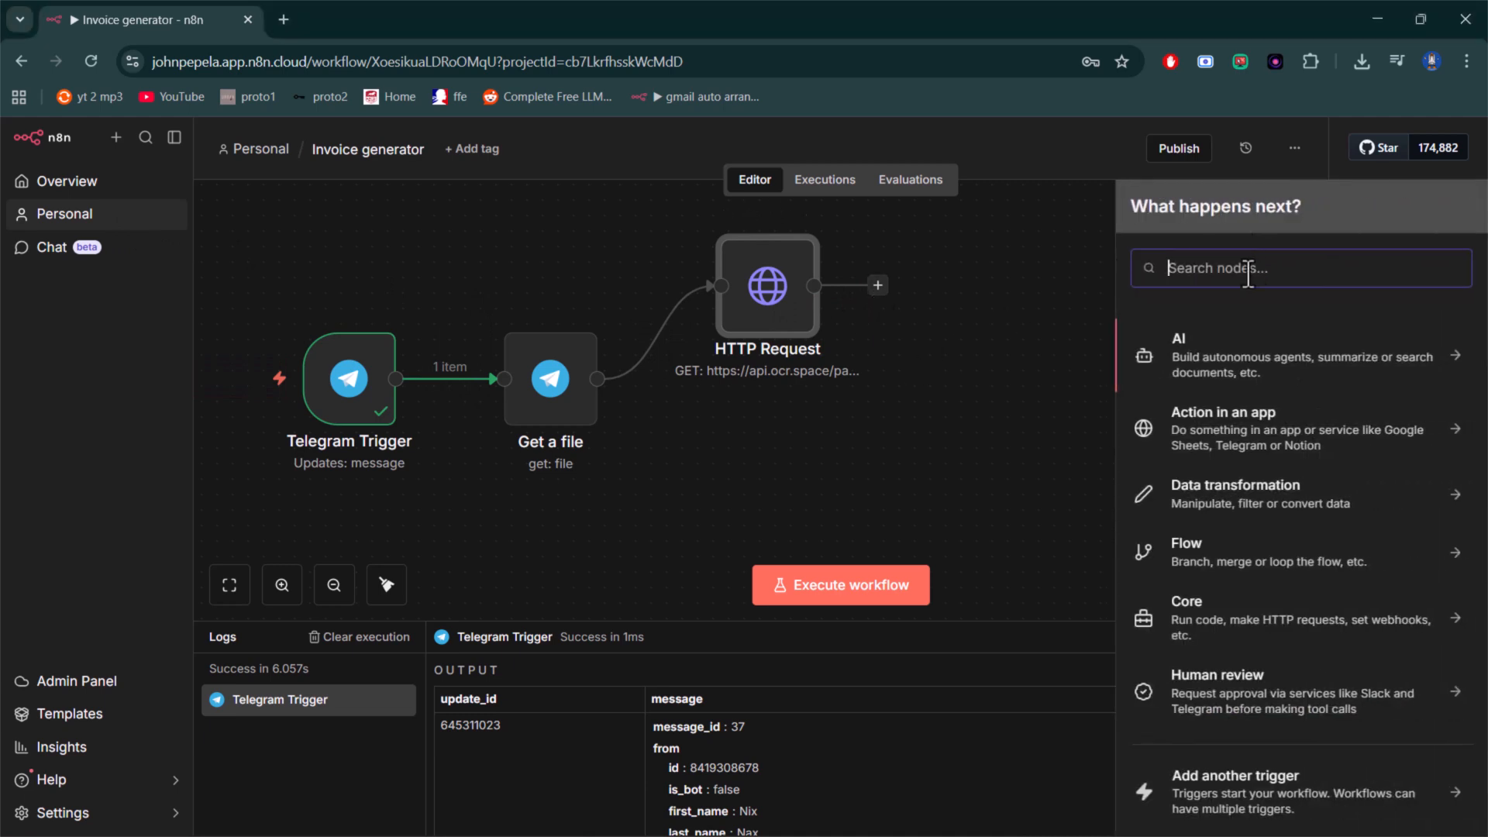
pyautogui.write('co')
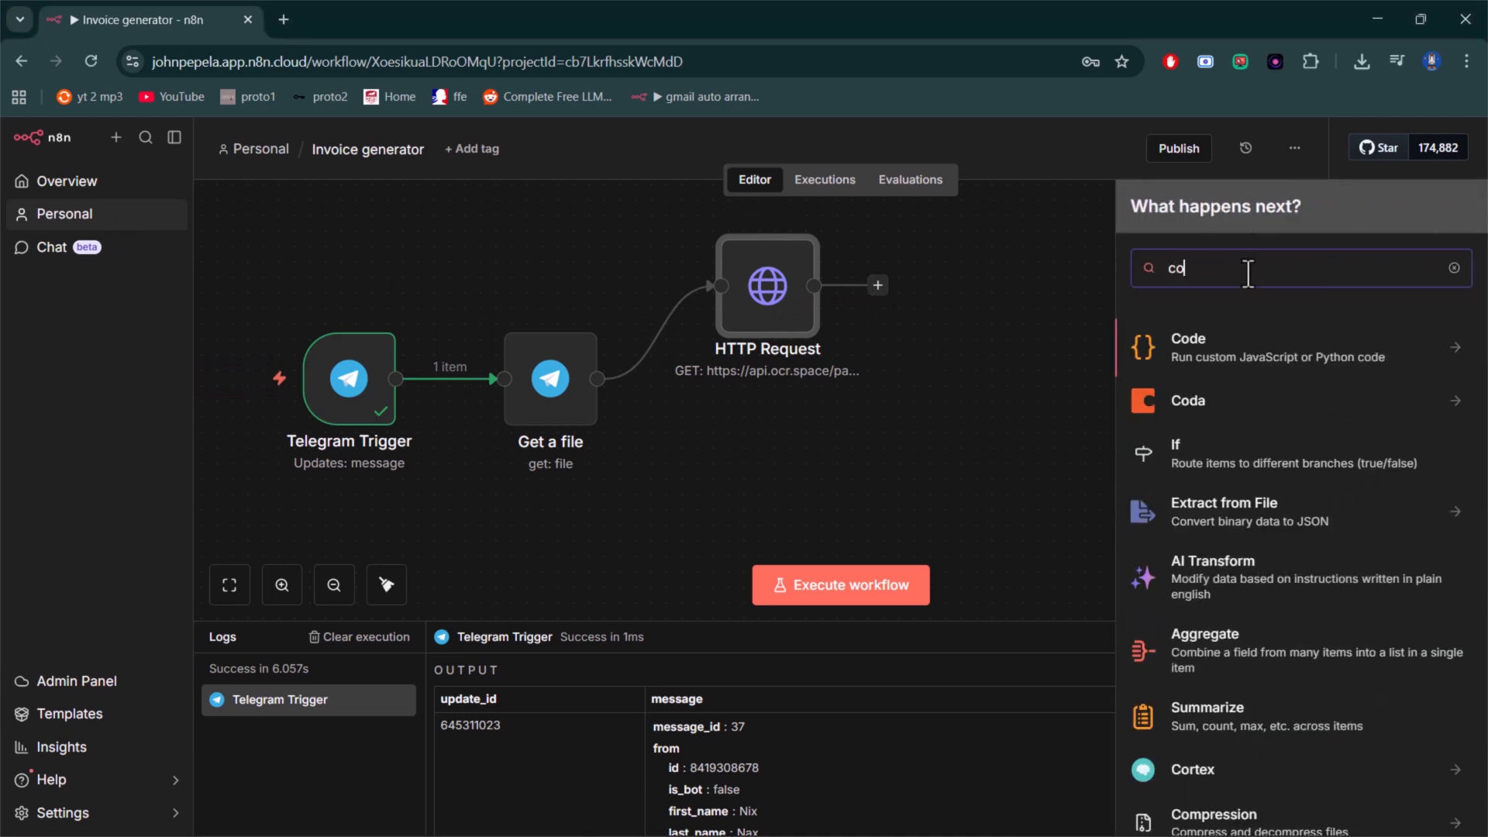
pyautogui.click(1264, 364)
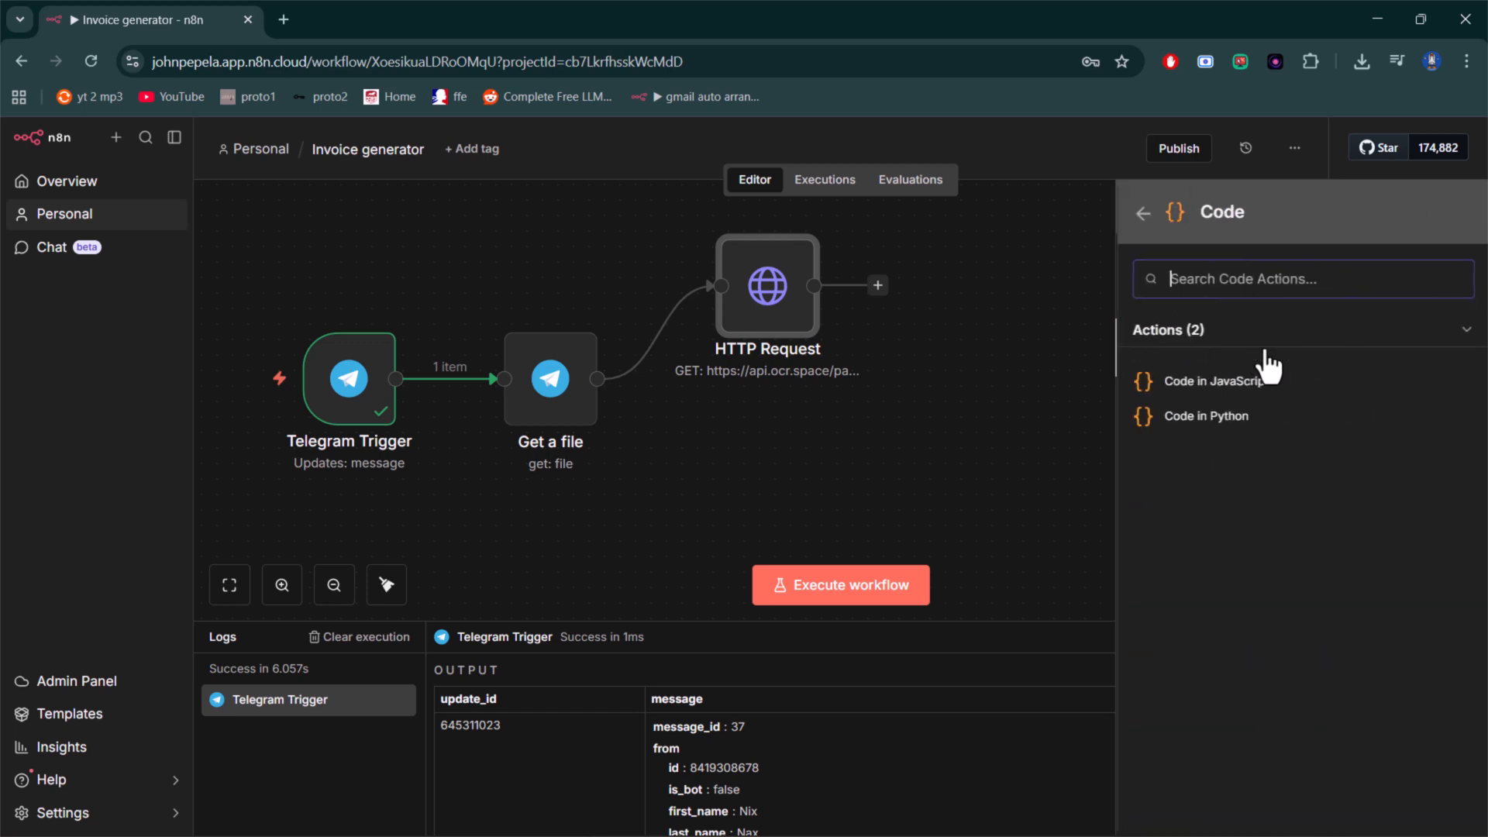
pyautogui.click(1240, 382)
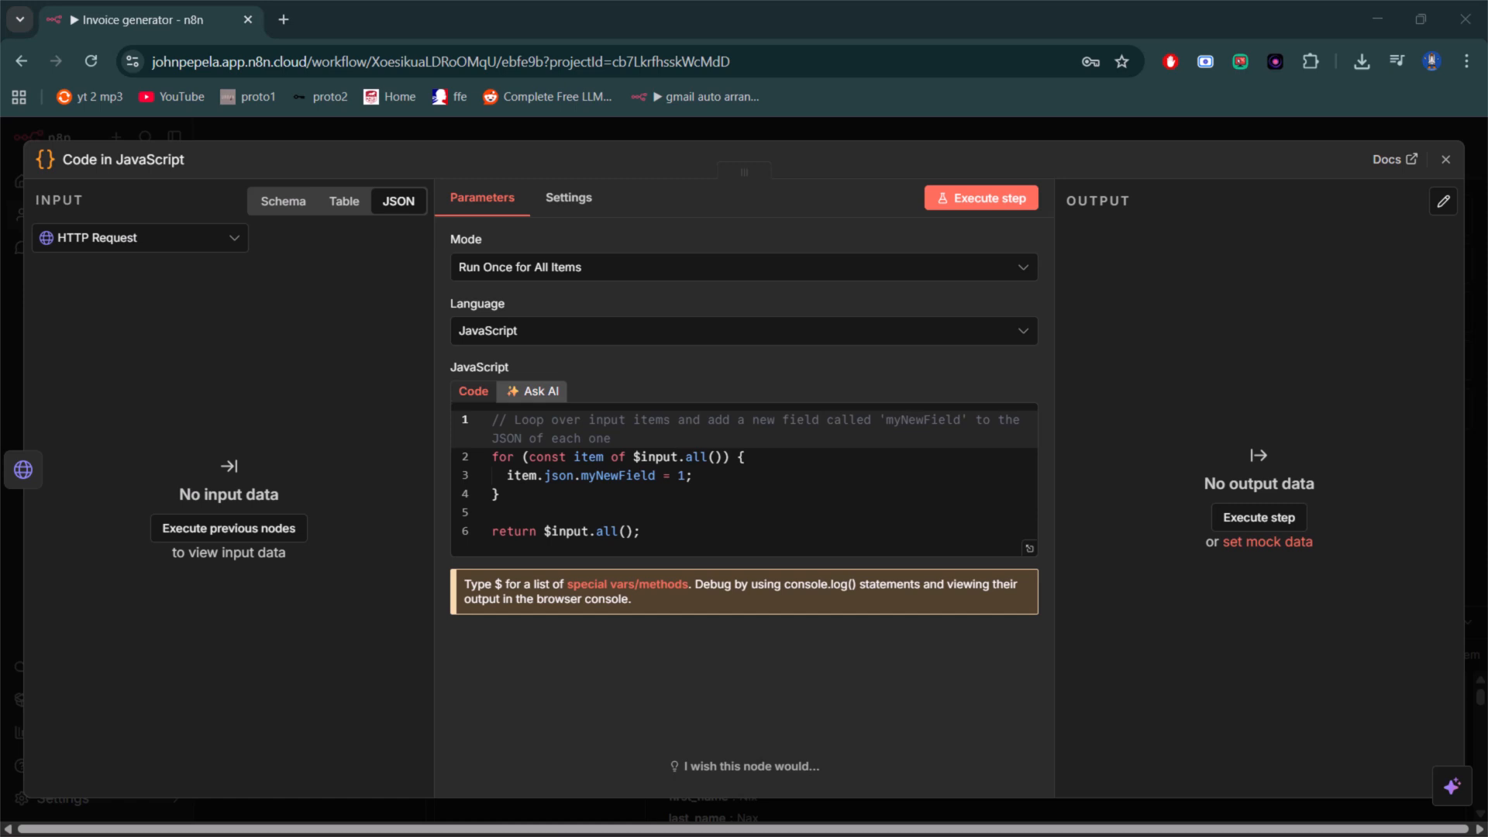
# - Replace the default JavaScript with the copied enhanced invoice parser code that processes the OCR response, and return to the canvas
pyautogui.click(853, 462)
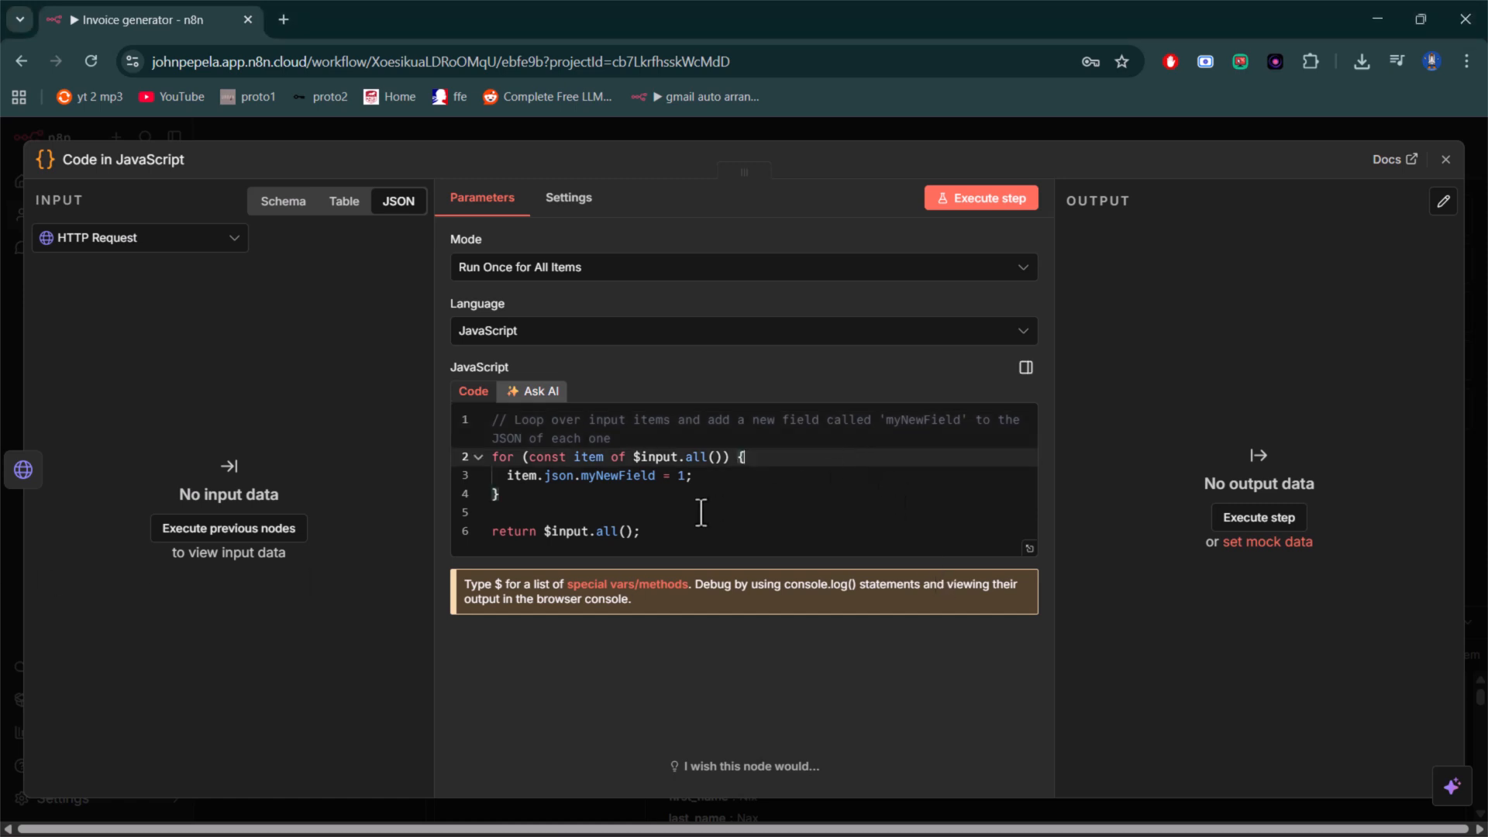
pyautogui.hotkey('ctrl', 'a')
pyautogui.hotkey('ctrl', 'v')
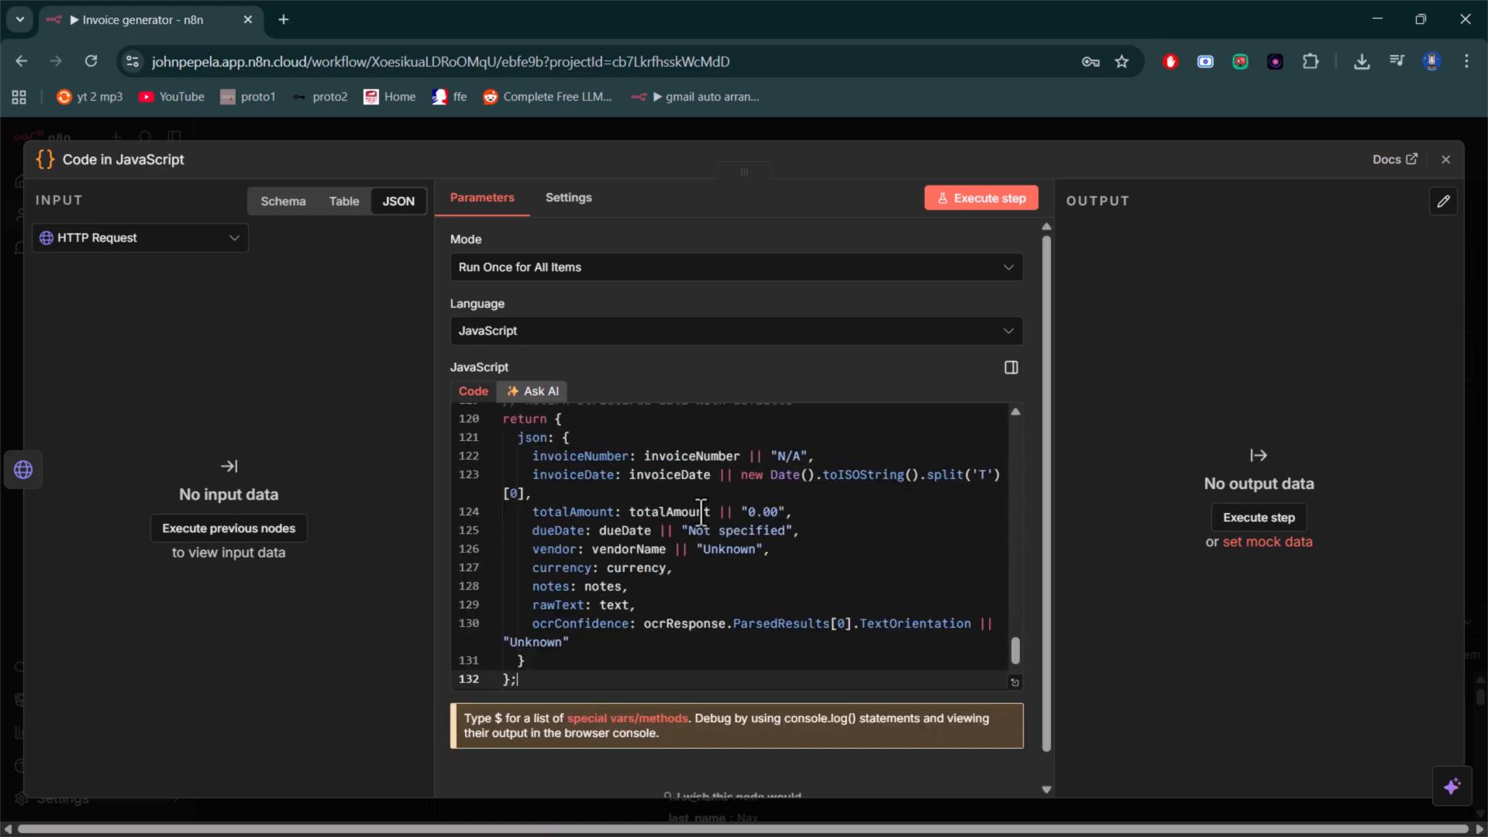
pyautogui.hotkey('ctrl', 'a')
pyautogui.hotkey('ctrl', 'v')
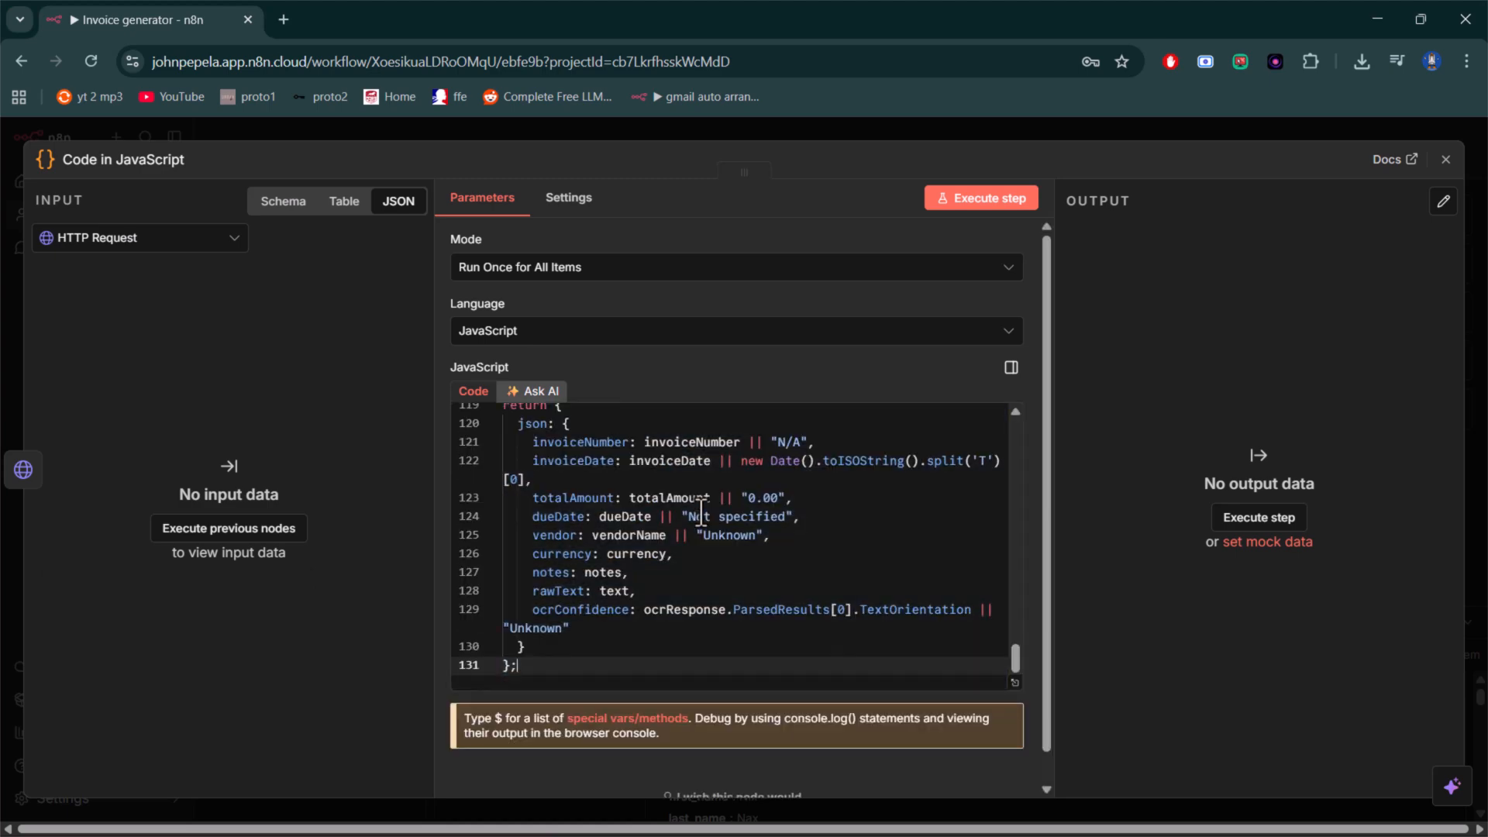
pyautogui.scroll(20, 771, 449)
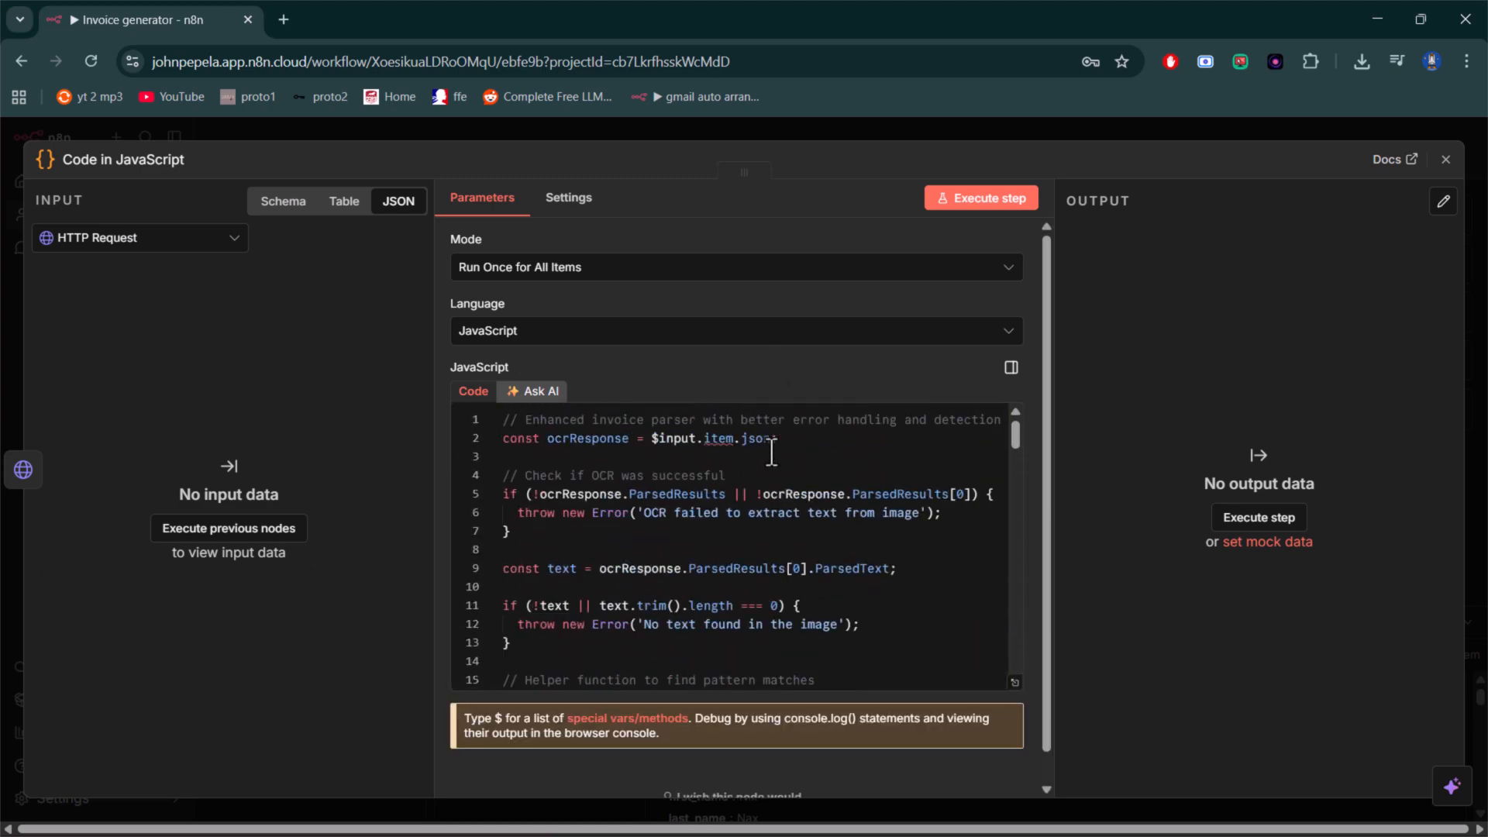
pyautogui.click(1446, 159)
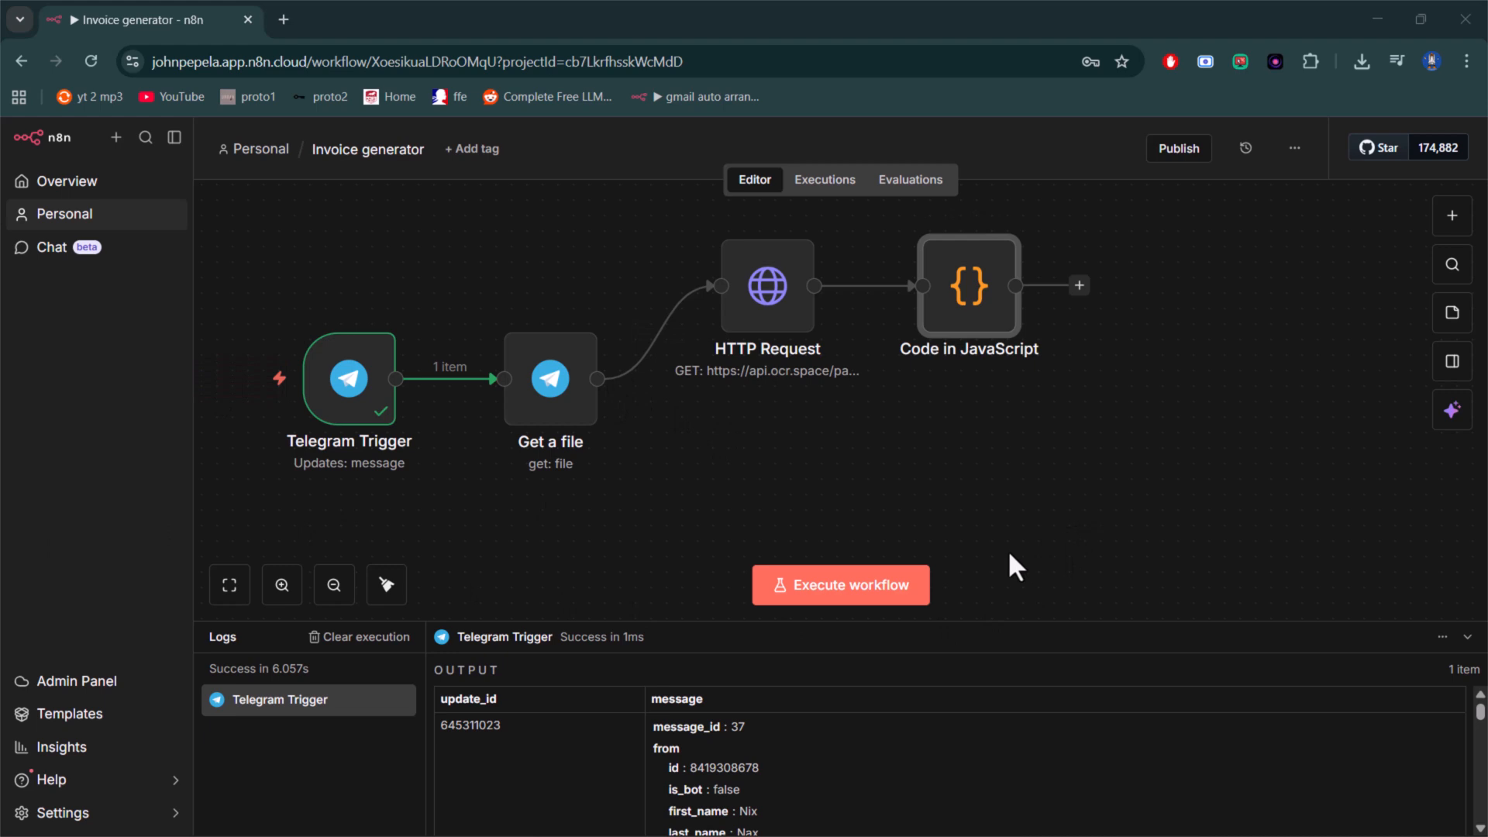
# - Review the invoice parser code in the Code in JavaScript node and return to the canvas
pyautogui.doubleClick(986, 309)
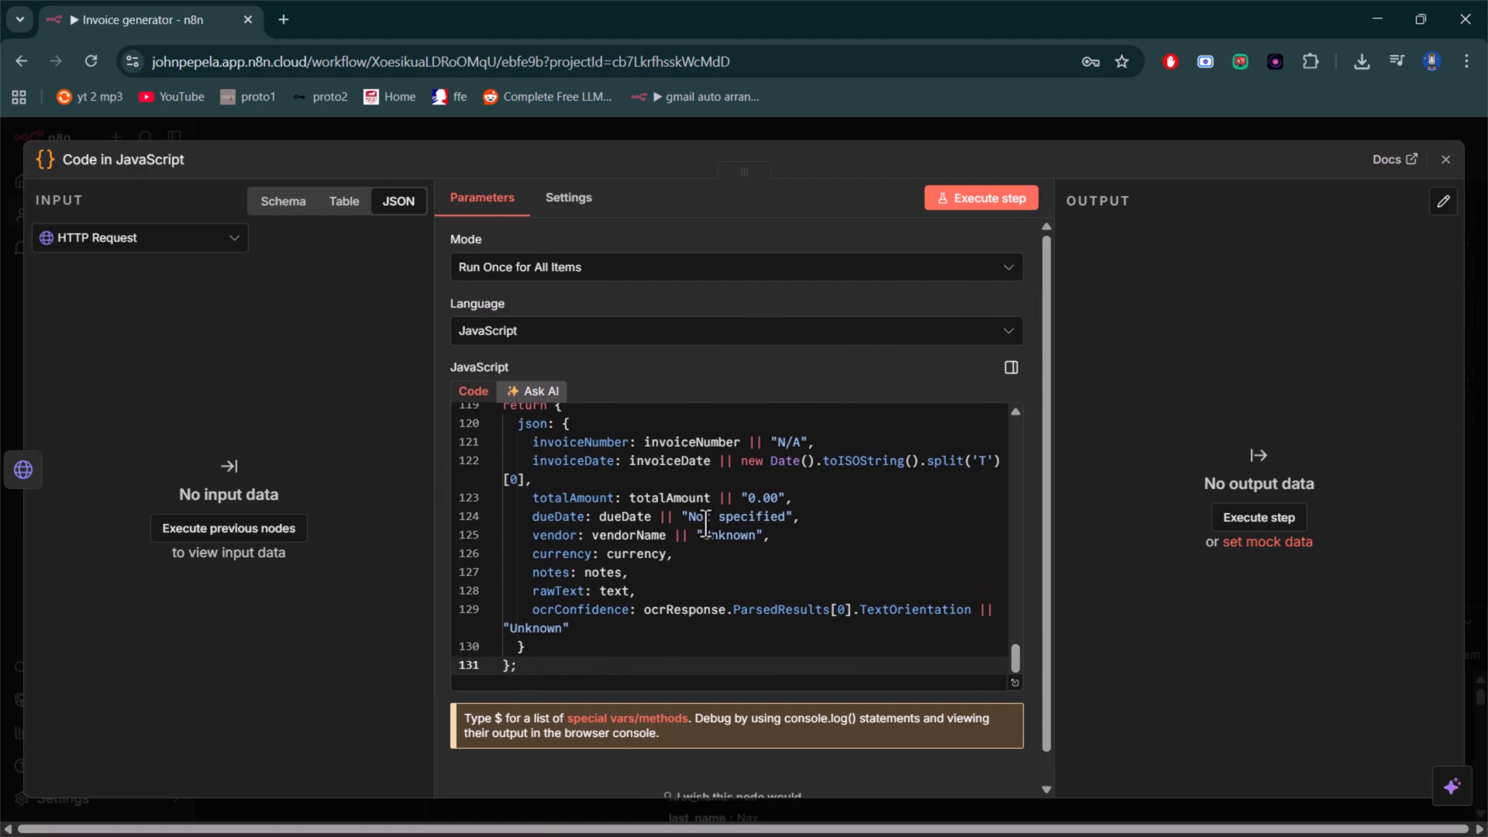
pyautogui.scroll(20, 705, 525)
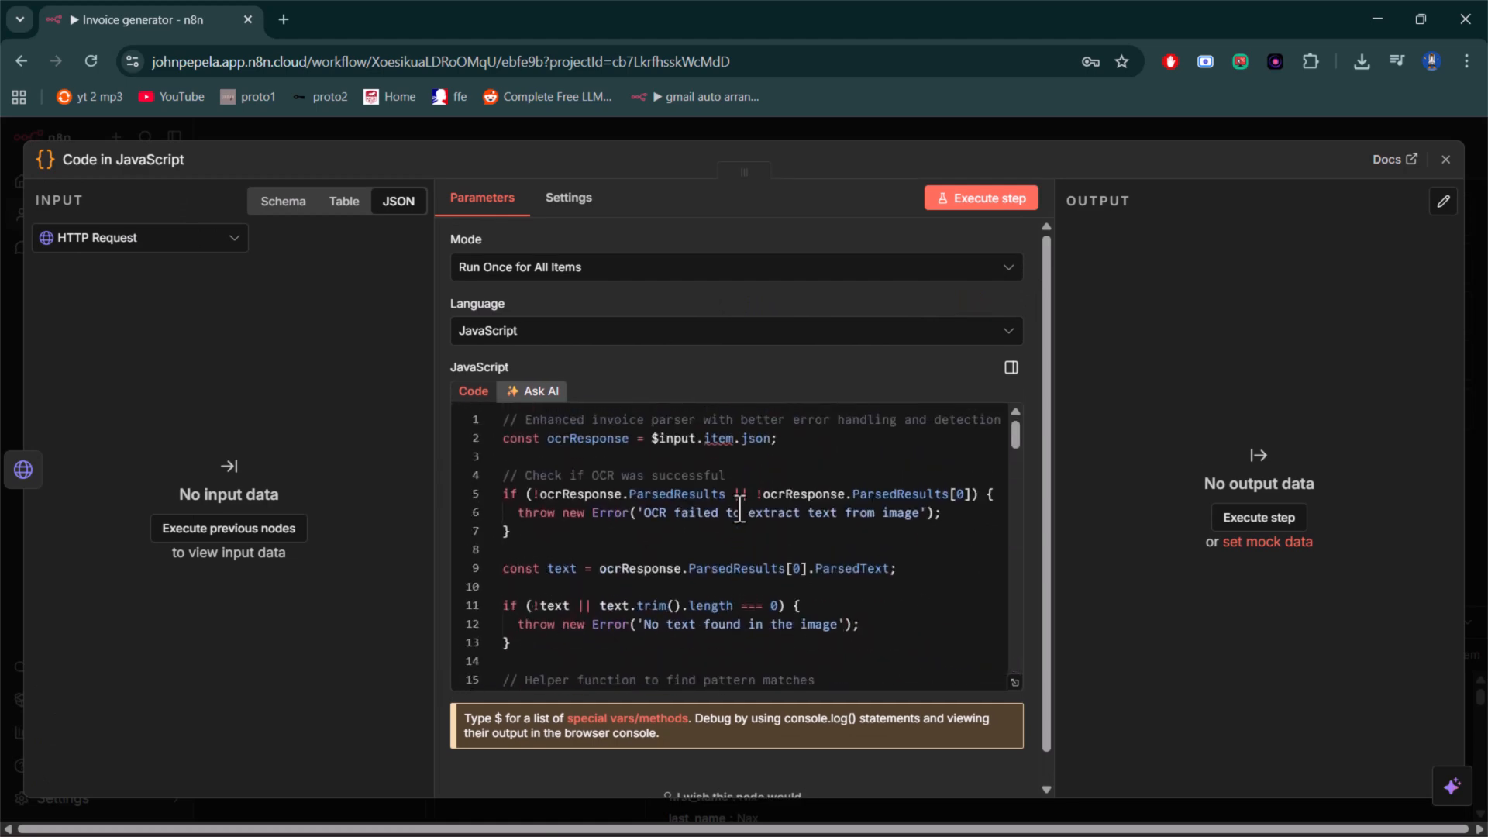
pyautogui.click(1440, 170)
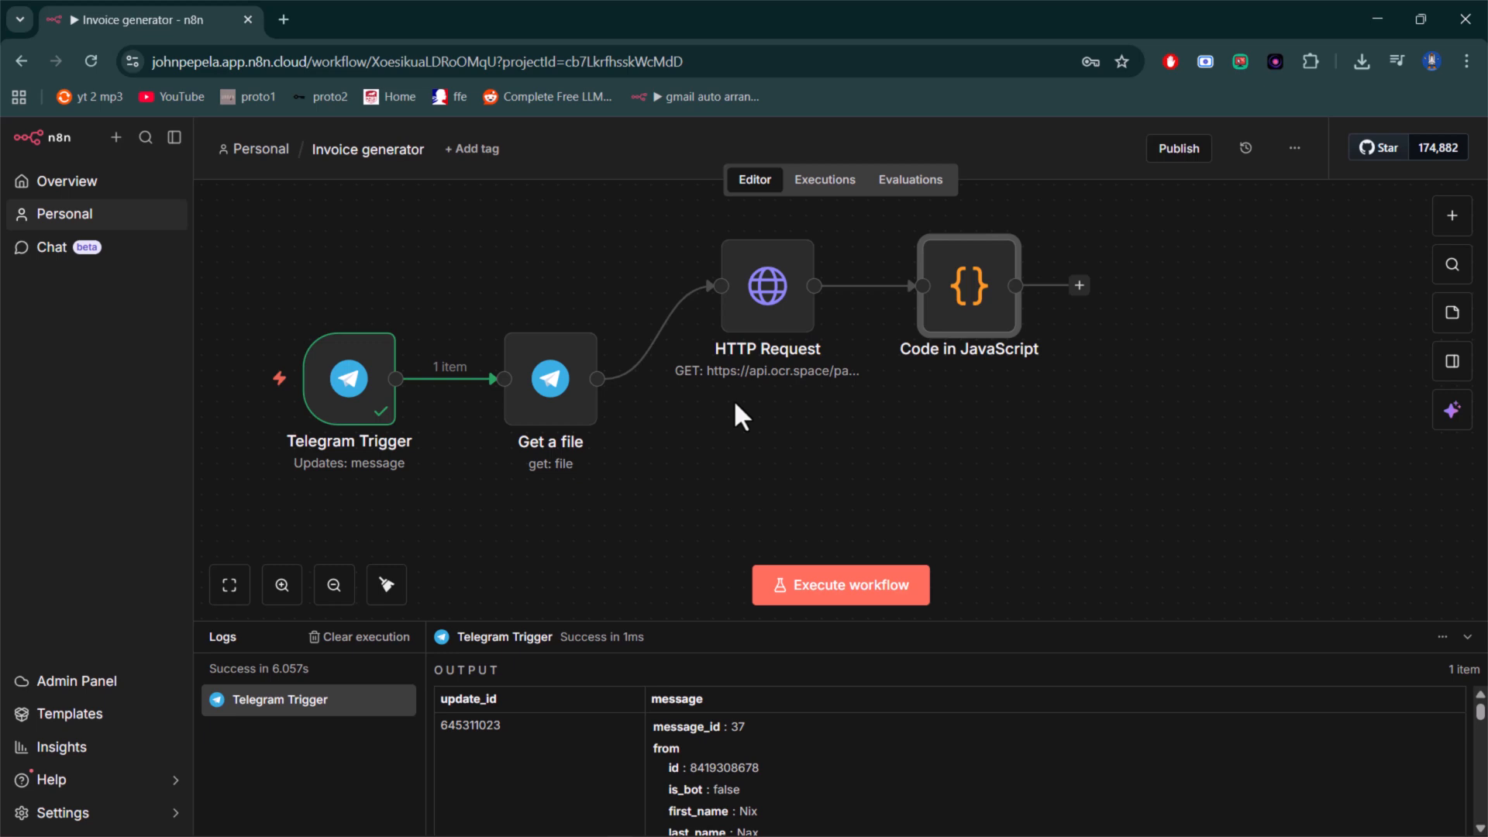
# - Add an If node after the Code in JavaScript node
pyautogui.click(1079, 285)
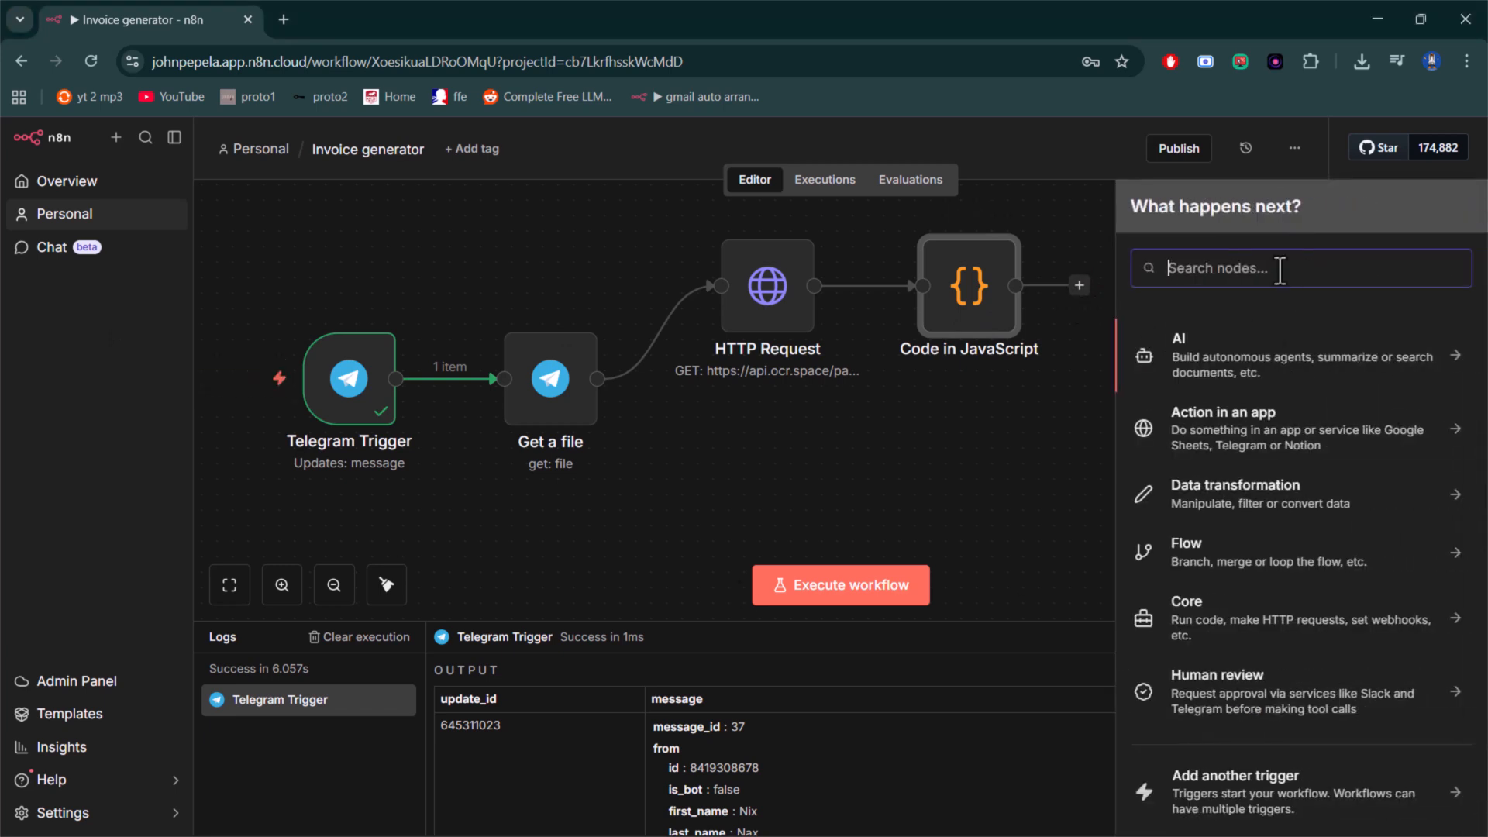
pyautogui.write('if')
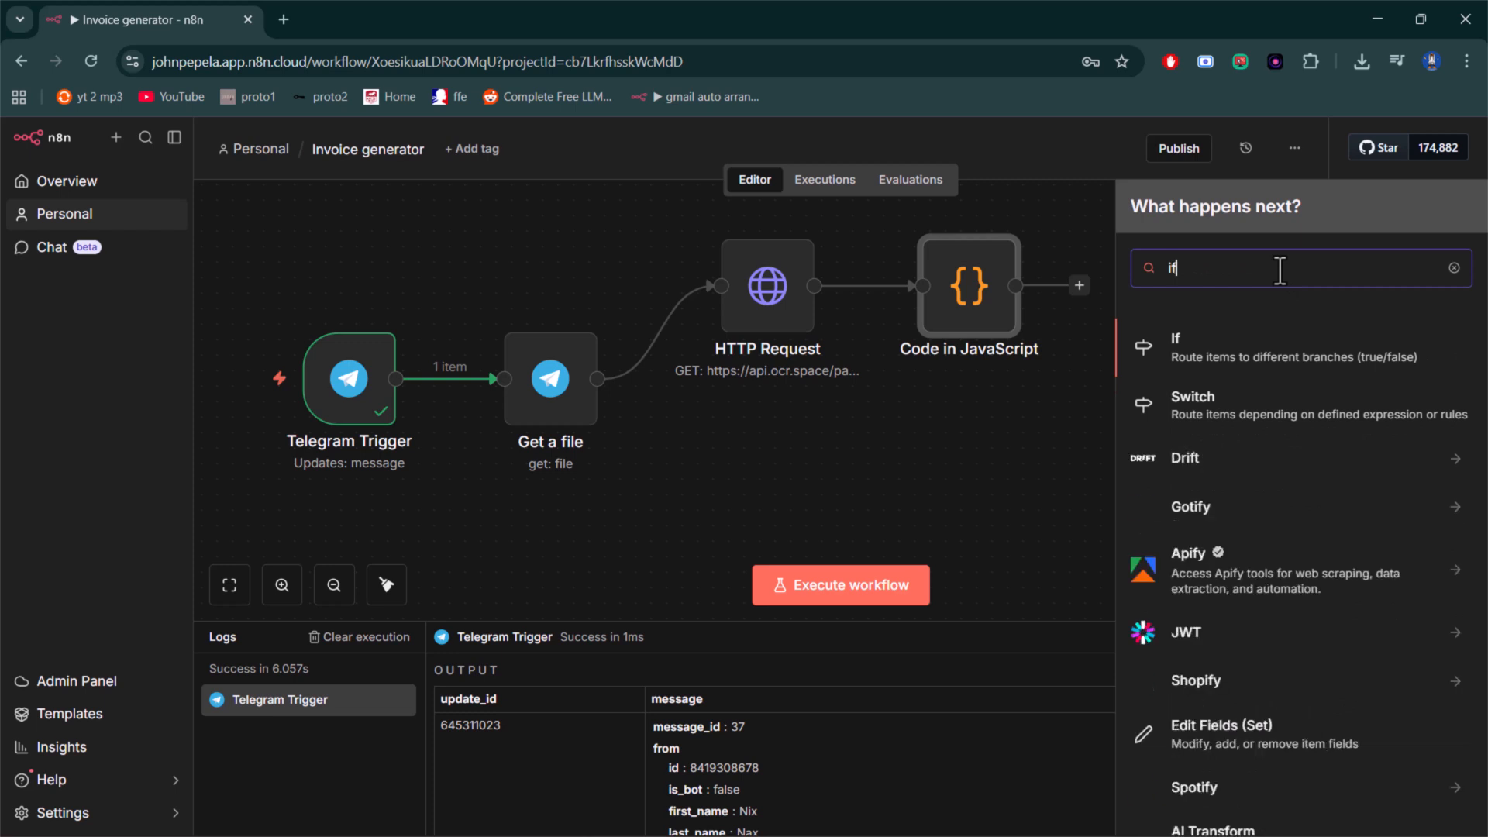
pyautogui.click(1290, 368)
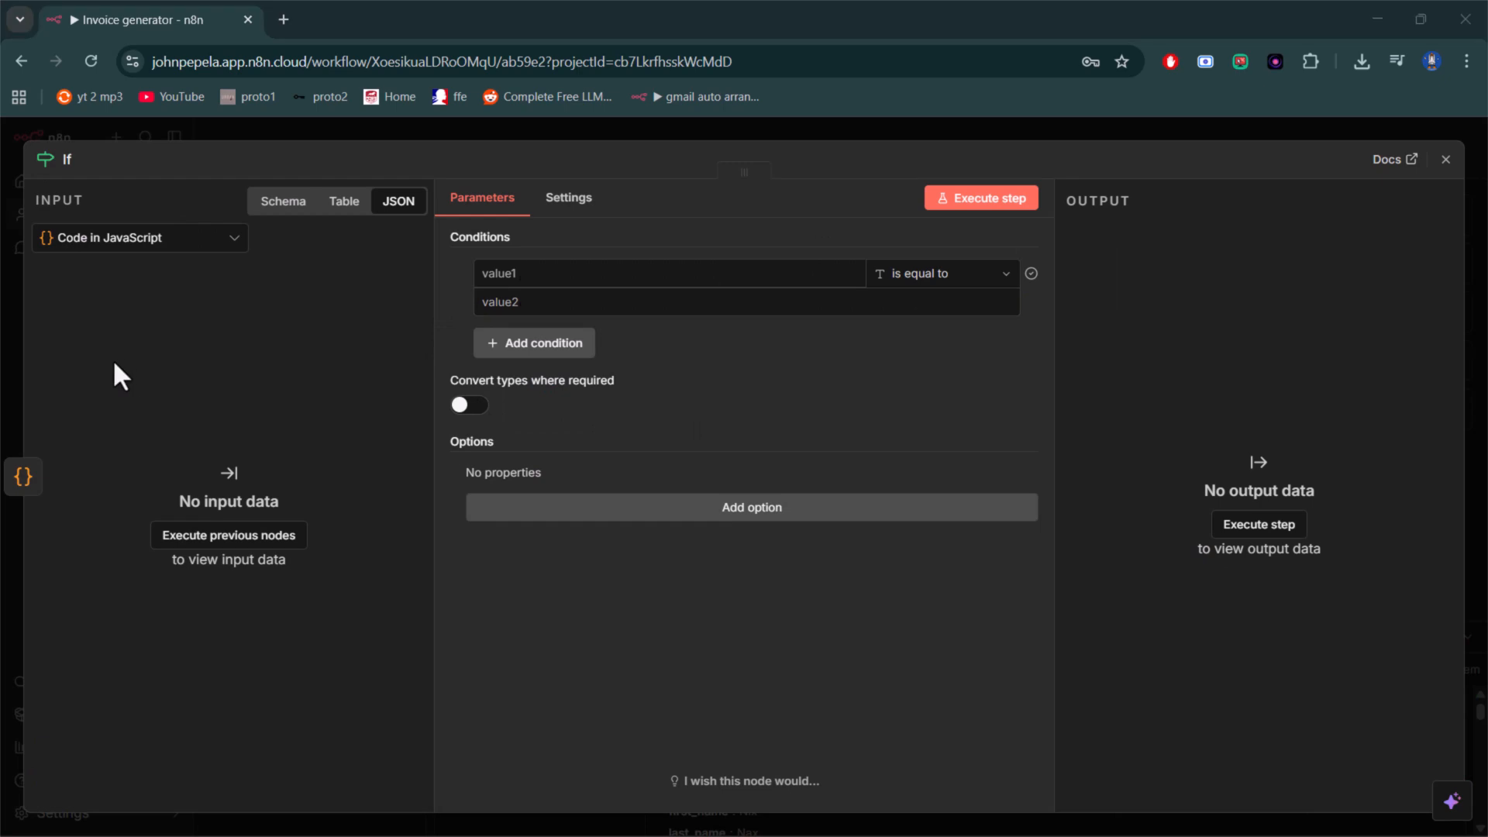
# - Set the If condition to {{ $json.error }} with the String operator "does not exist", and return to the canvas
pyautogui.click(677, 280)
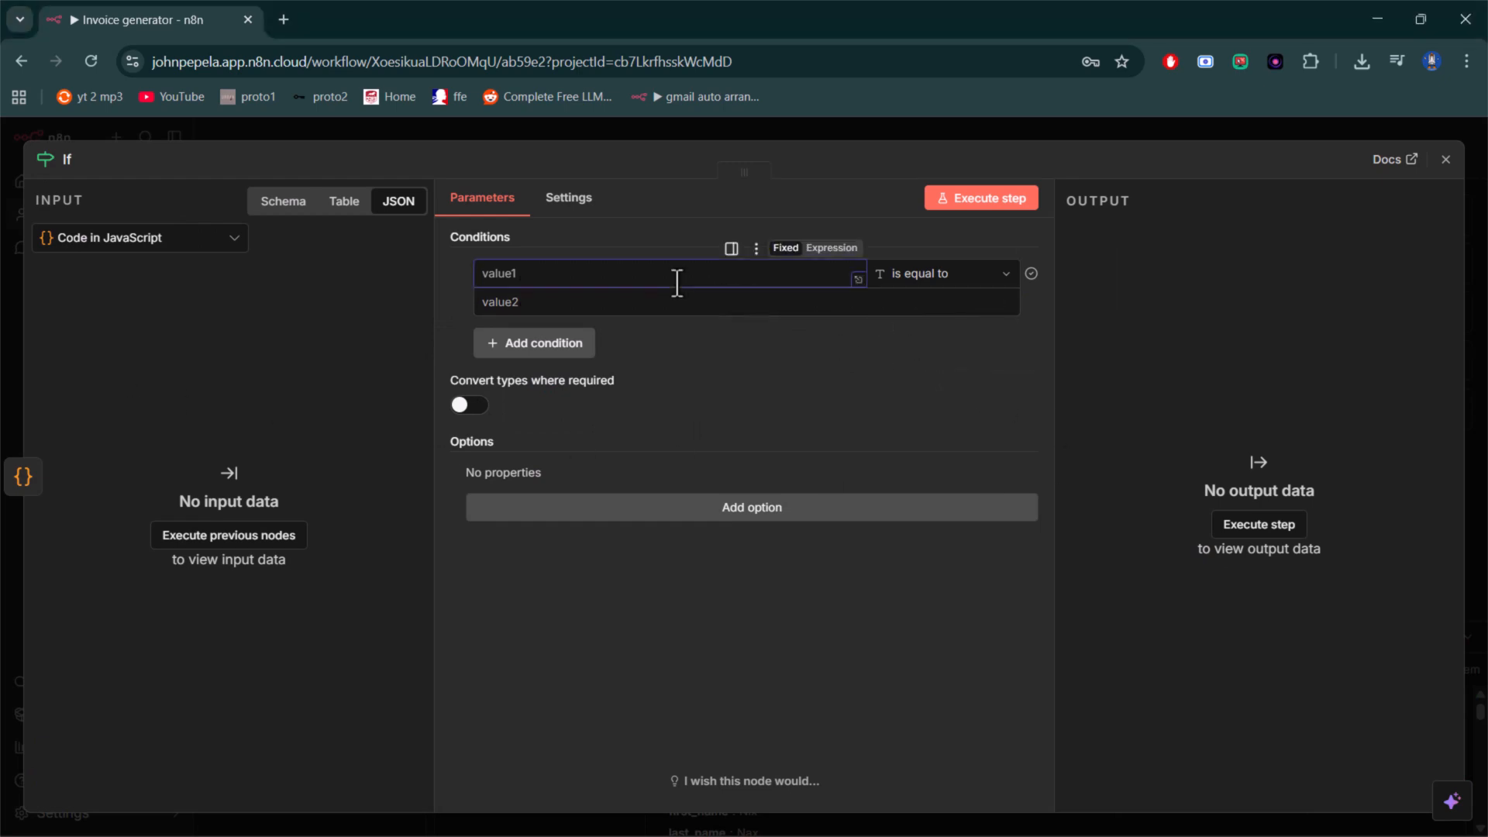
pyautogui.write('{{ $json.error }}')
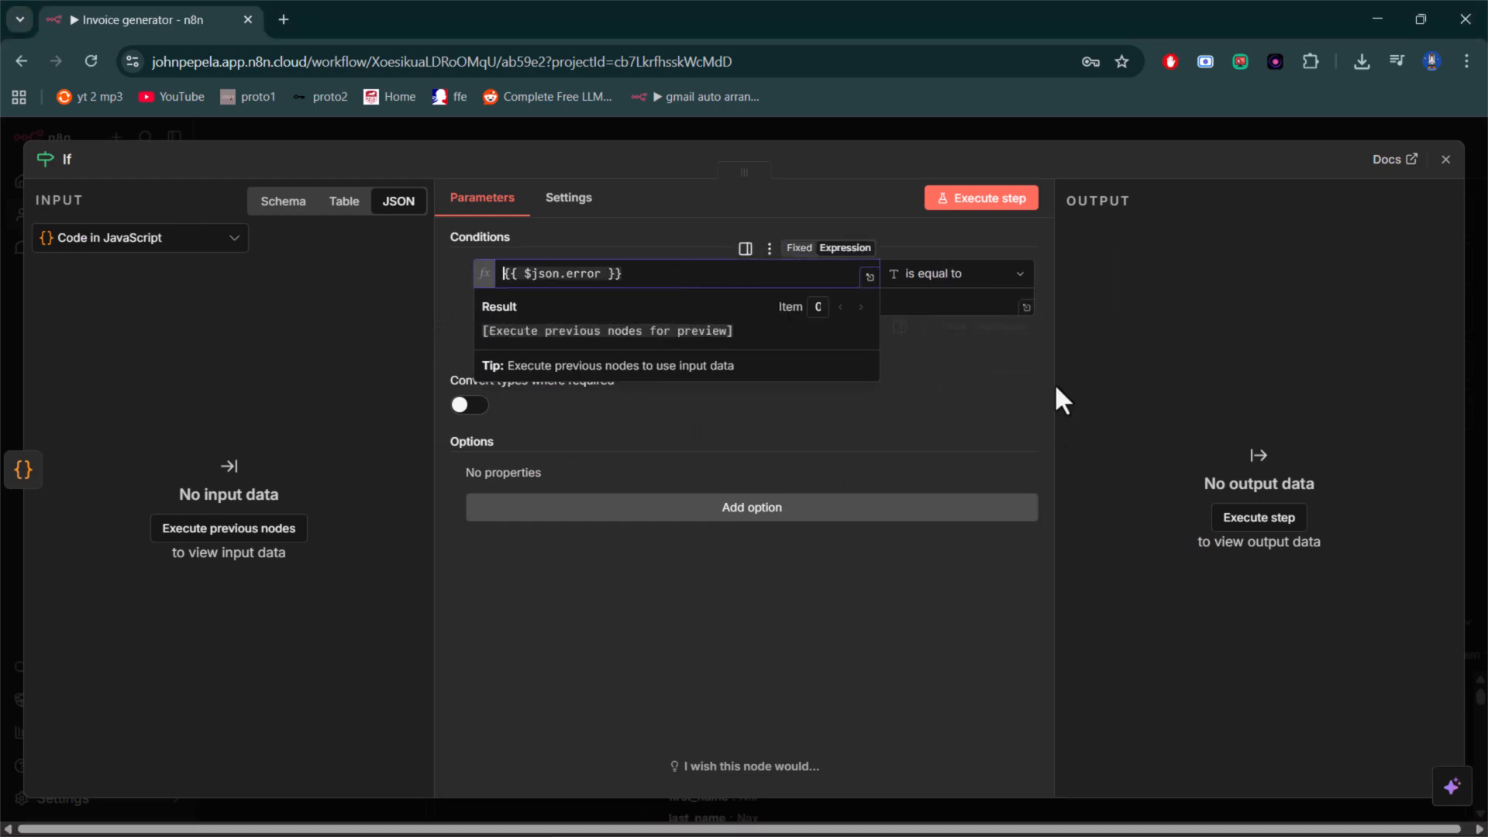
pyautogui.click(639, 620)
pyautogui.hotkey('alt', 'Tab')
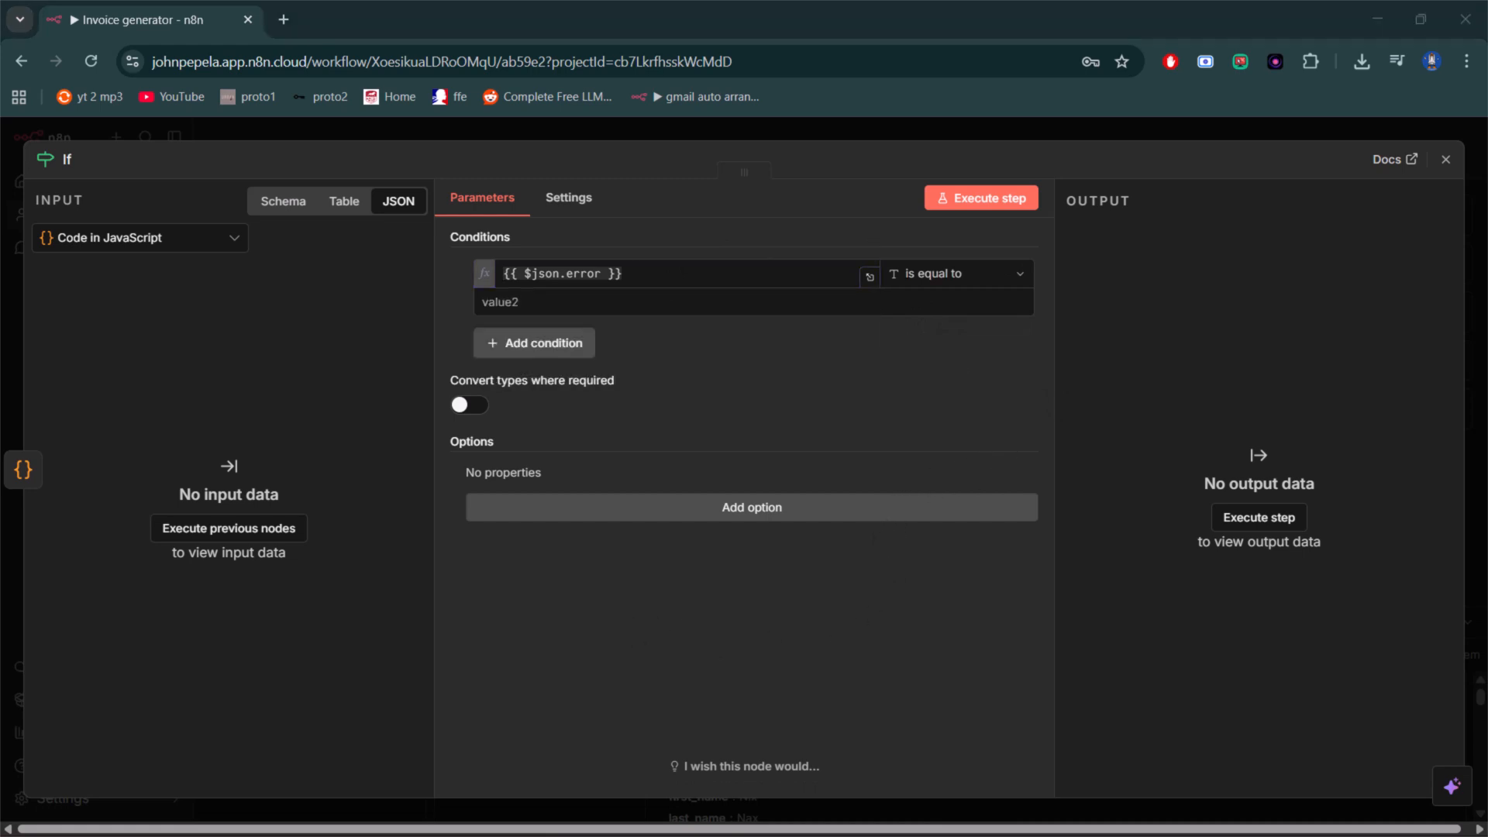
pyautogui.click(980, 286)
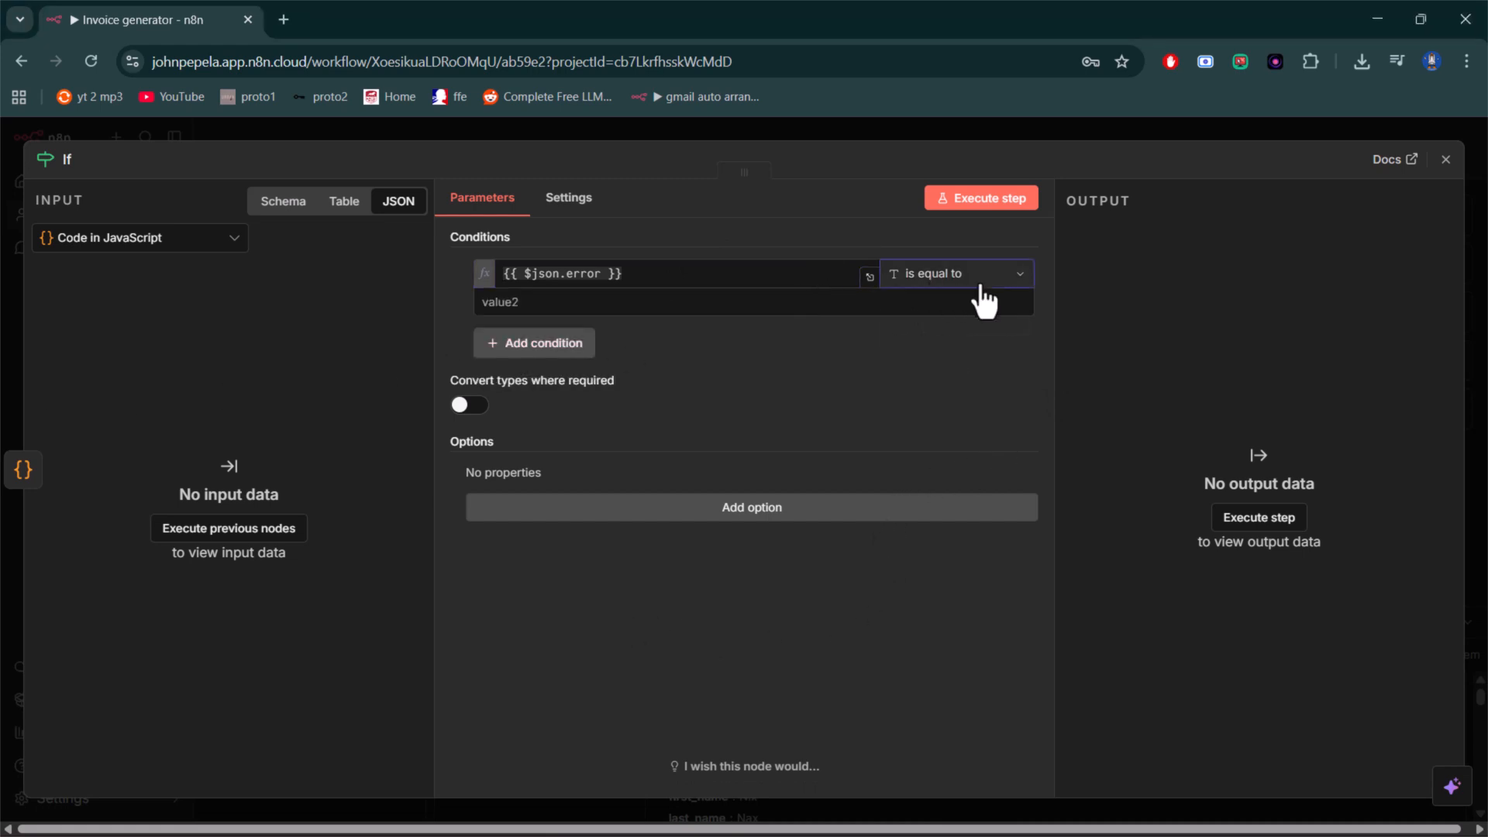
pyautogui.moveTo(988, 325)
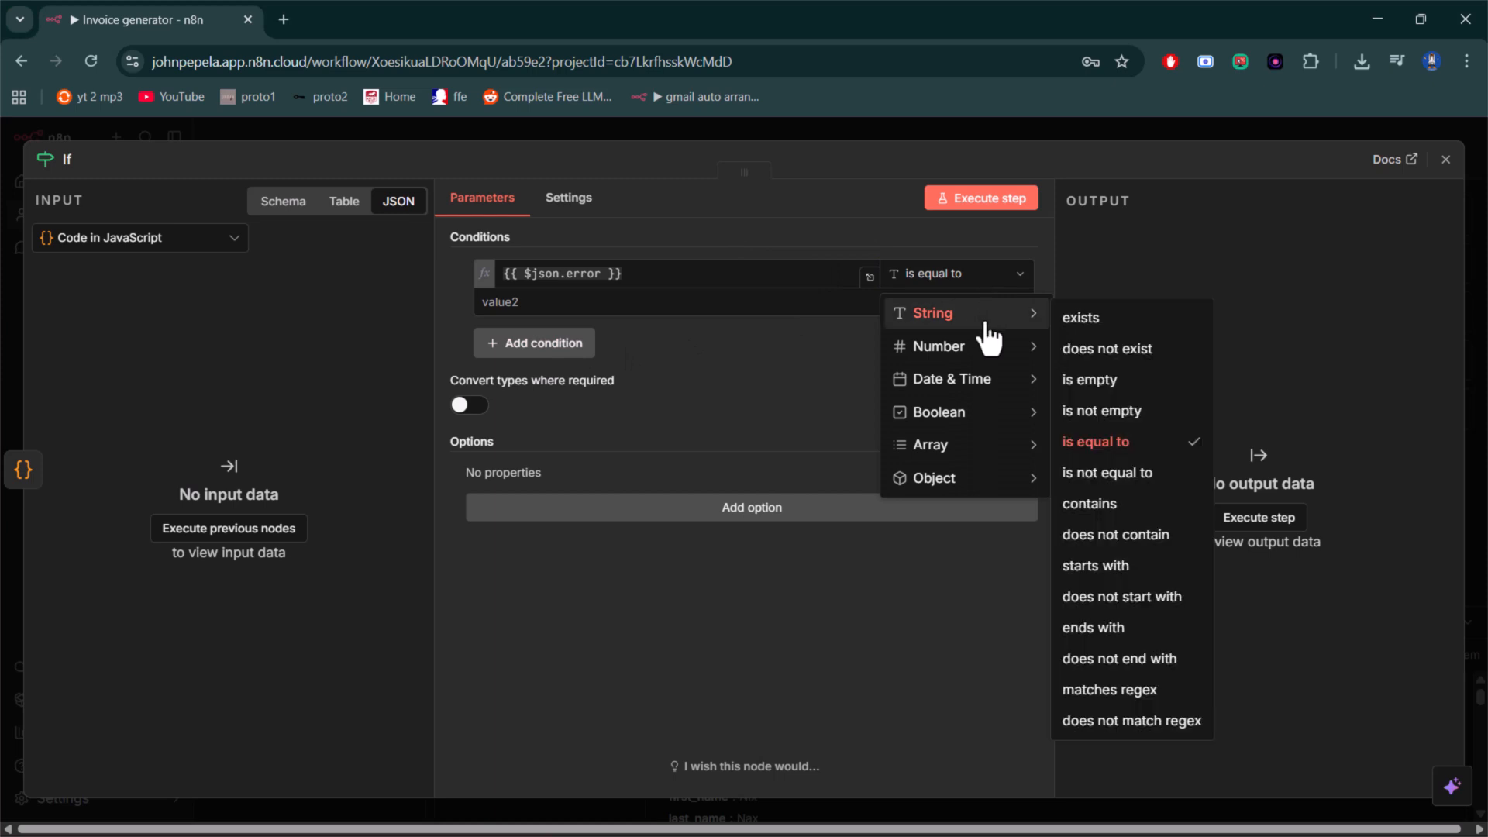
pyautogui.click(1085, 350)
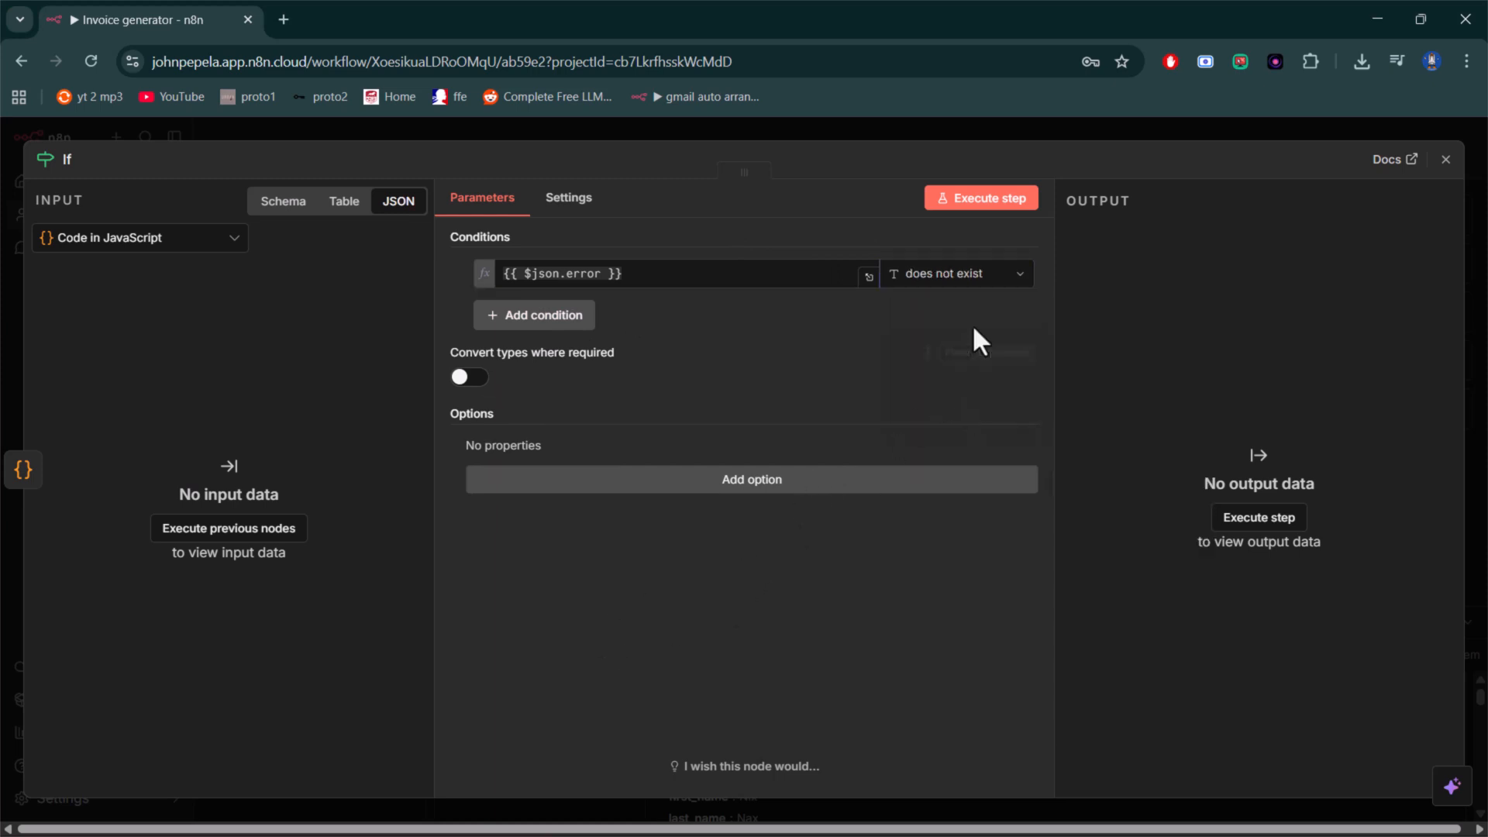
pyautogui.click(1445, 159)
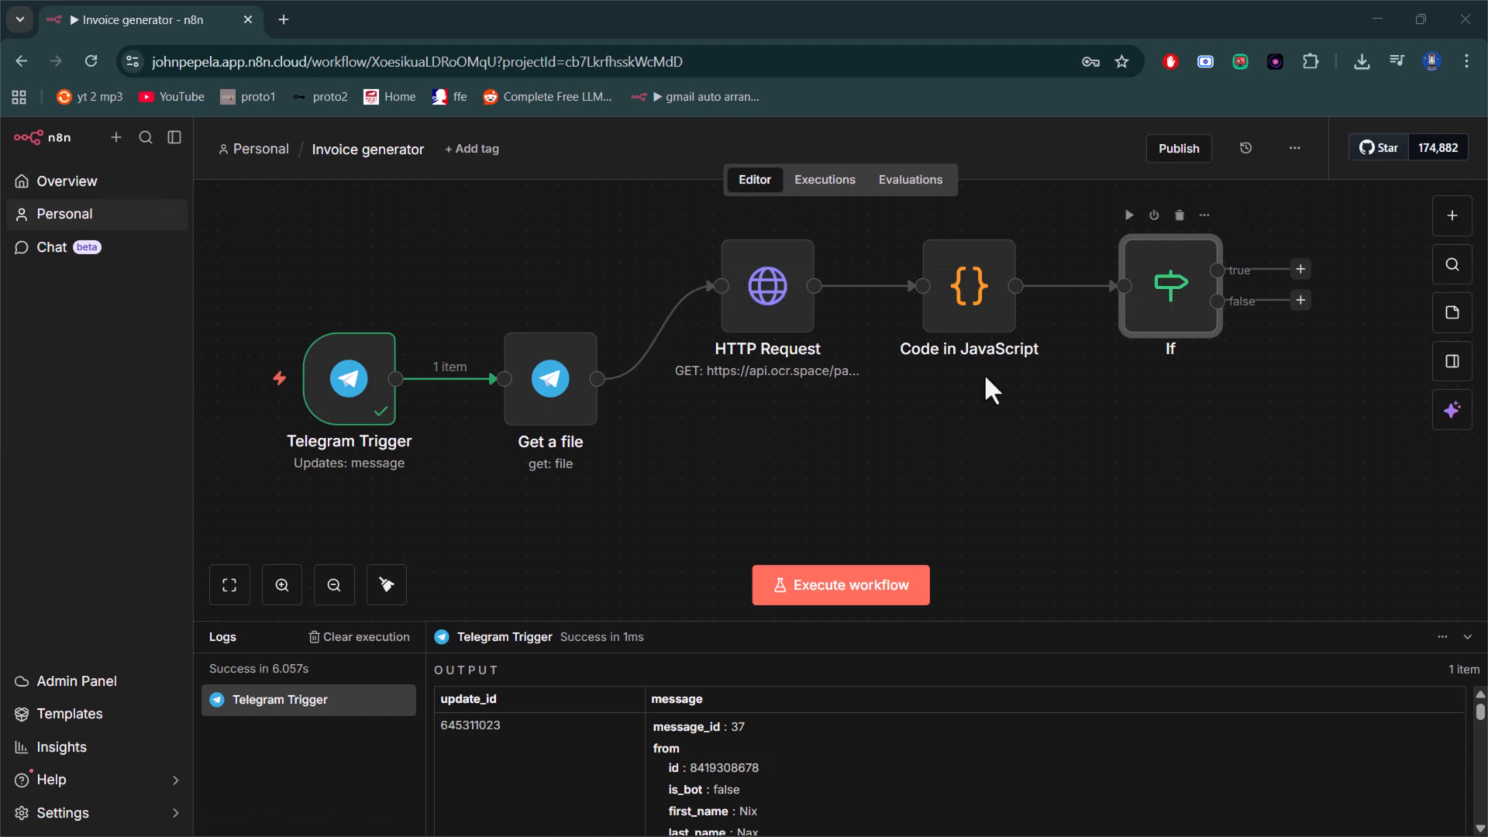
# - Add a Google Sheets "Append row in sheet" node to the If node's true branch
pyautogui.scroll(-2, 774, 474)
pyautogui.scroll(4, 935, 464)
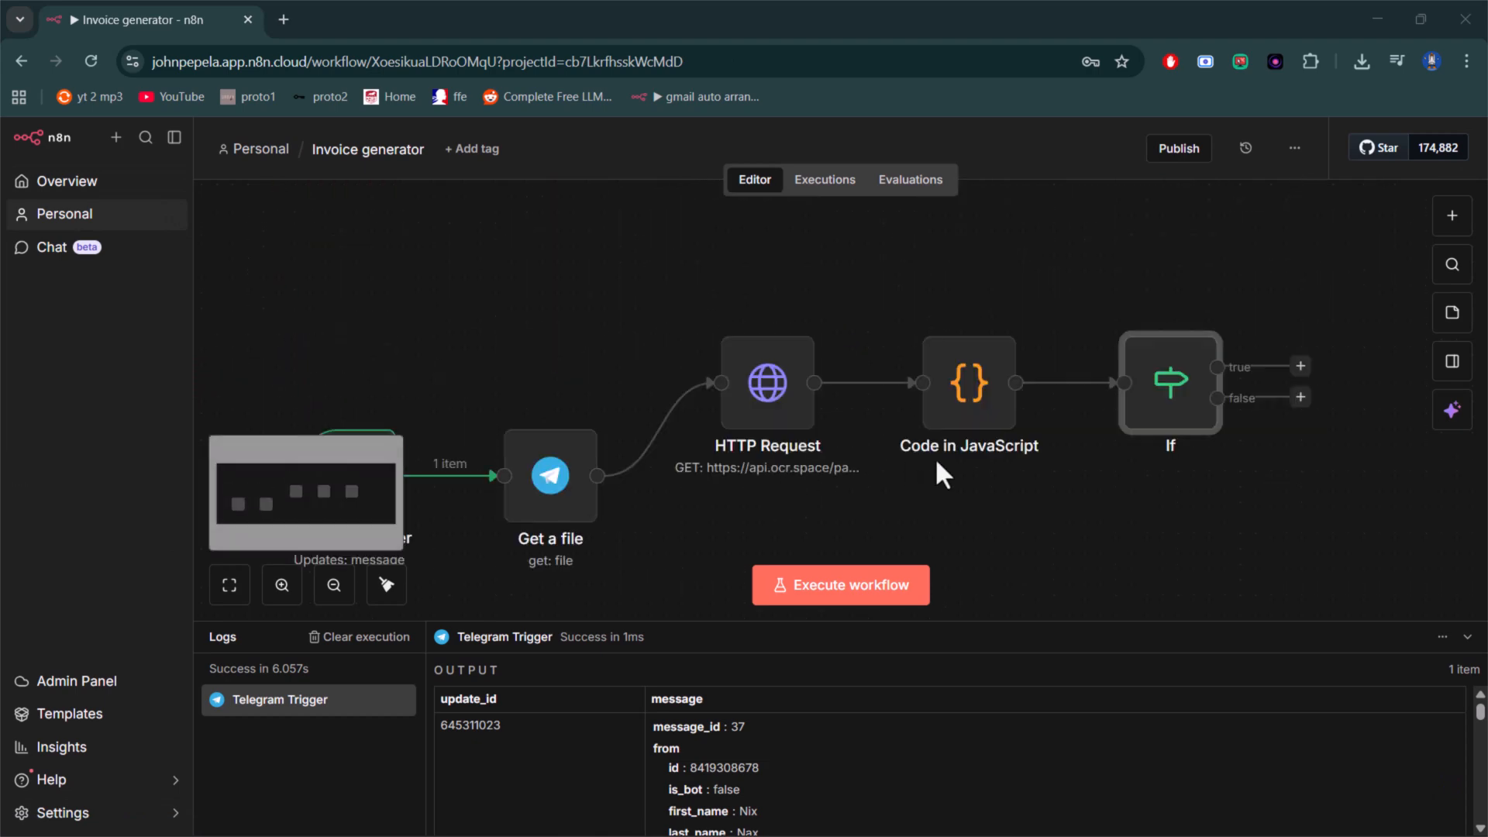
pyautogui.scroll(-4, 1057, 466)
pyautogui.scroll(6, 1060, 466)
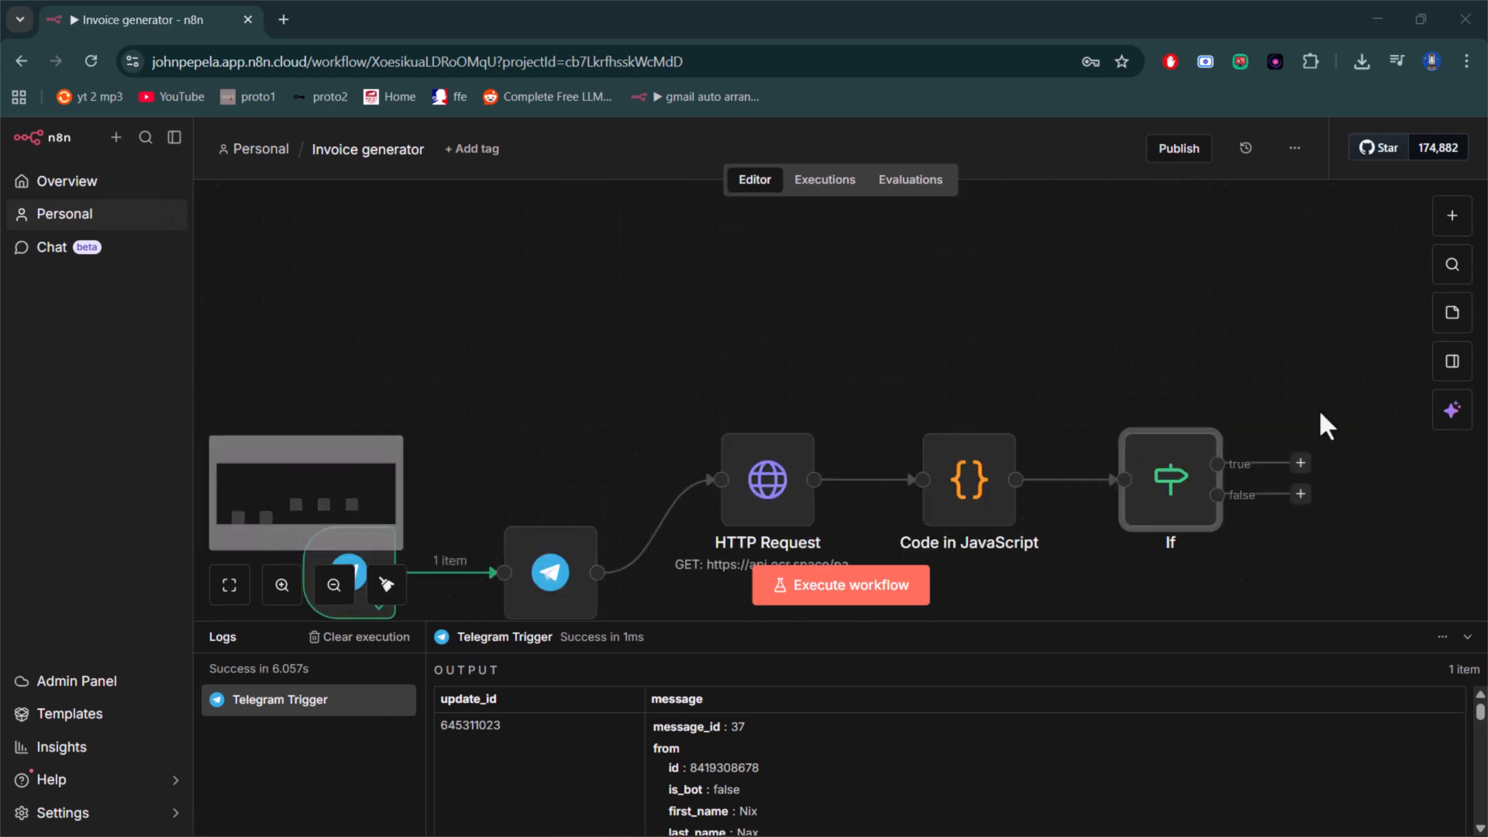
pyautogui.click(1300, 463)
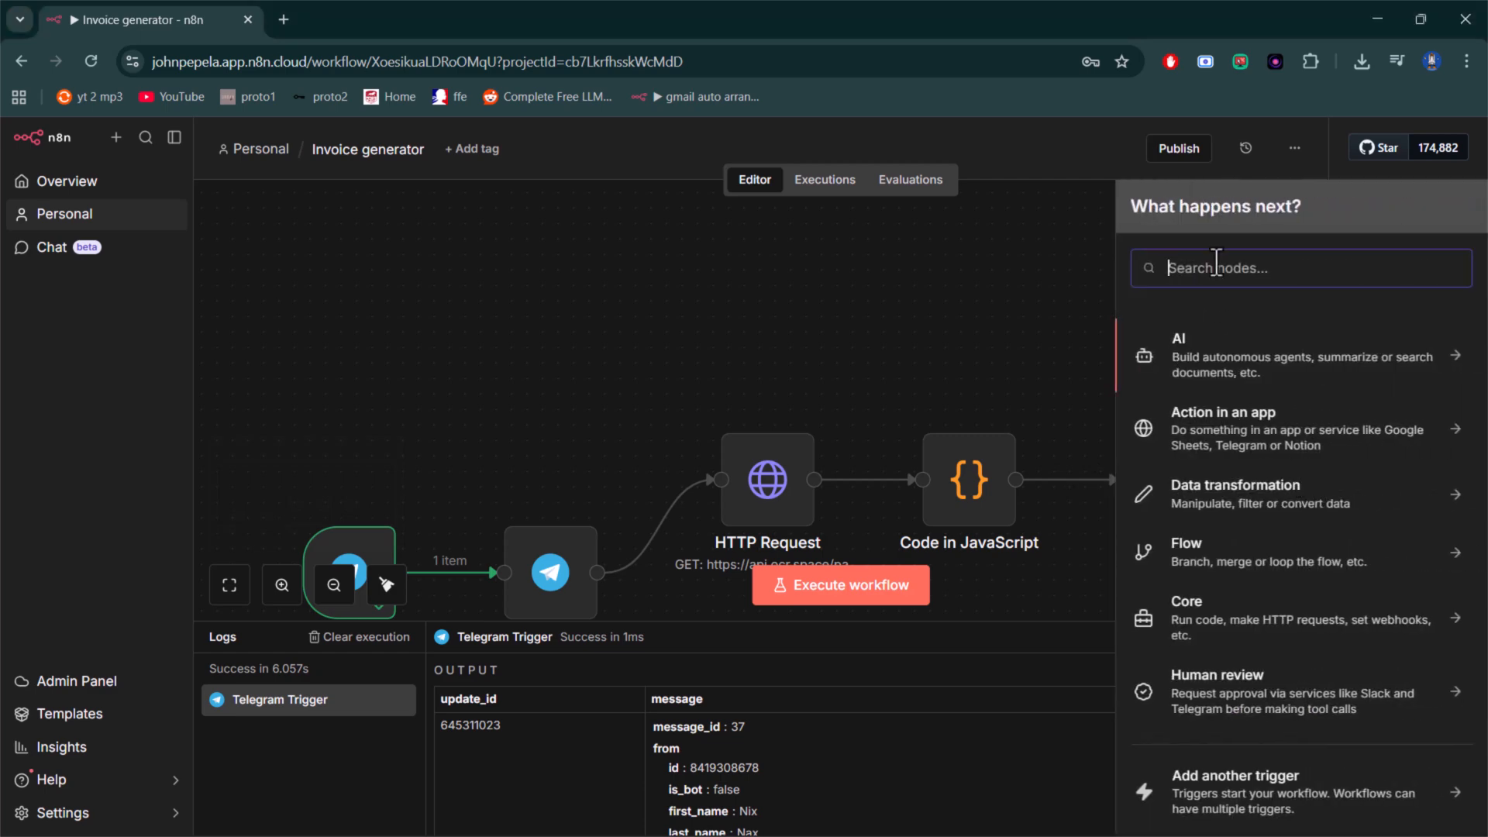
pyautogui.write('she')
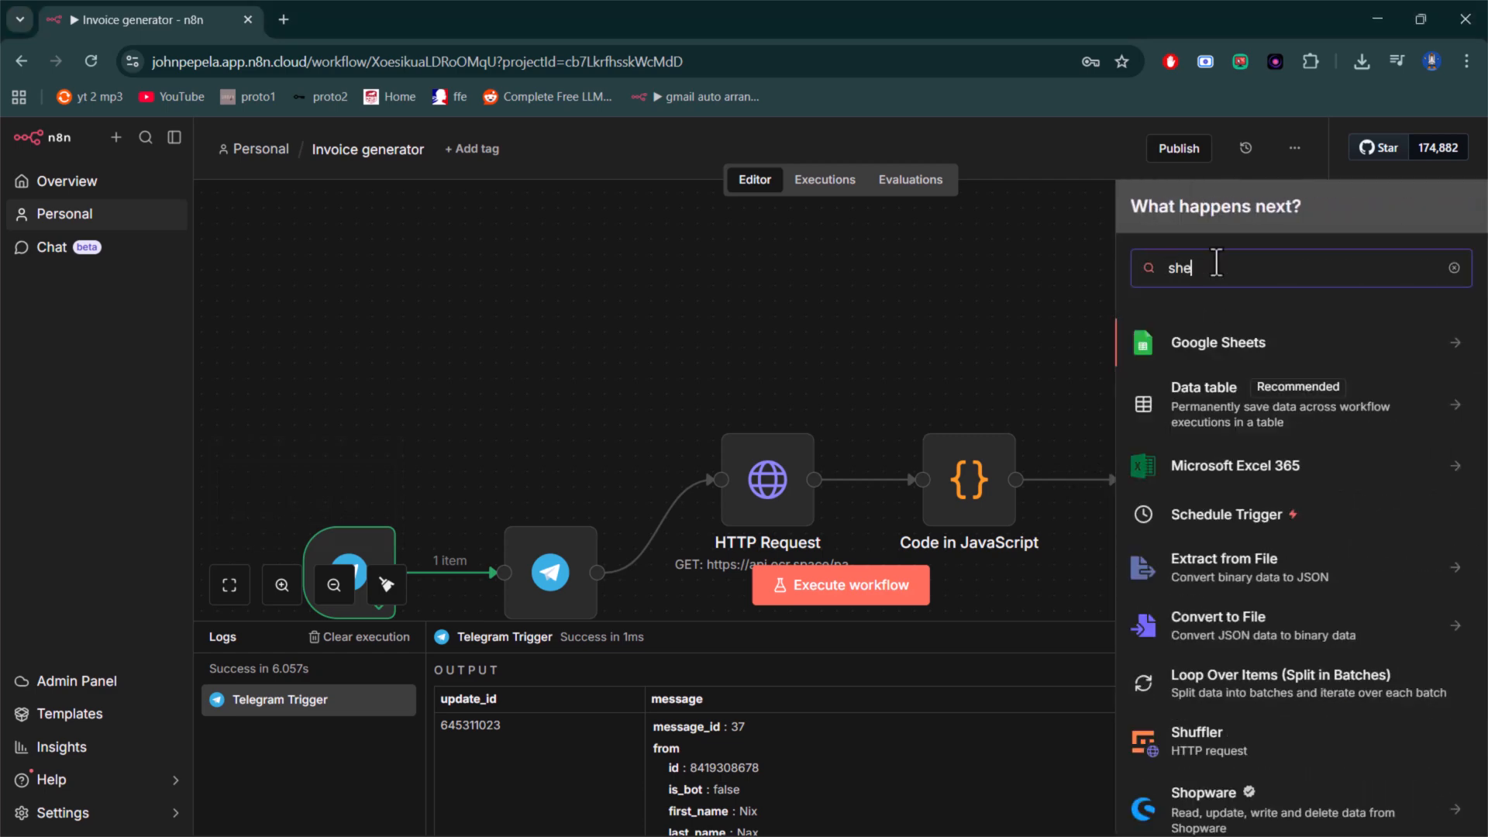
pyautogui.click(1446, 354)
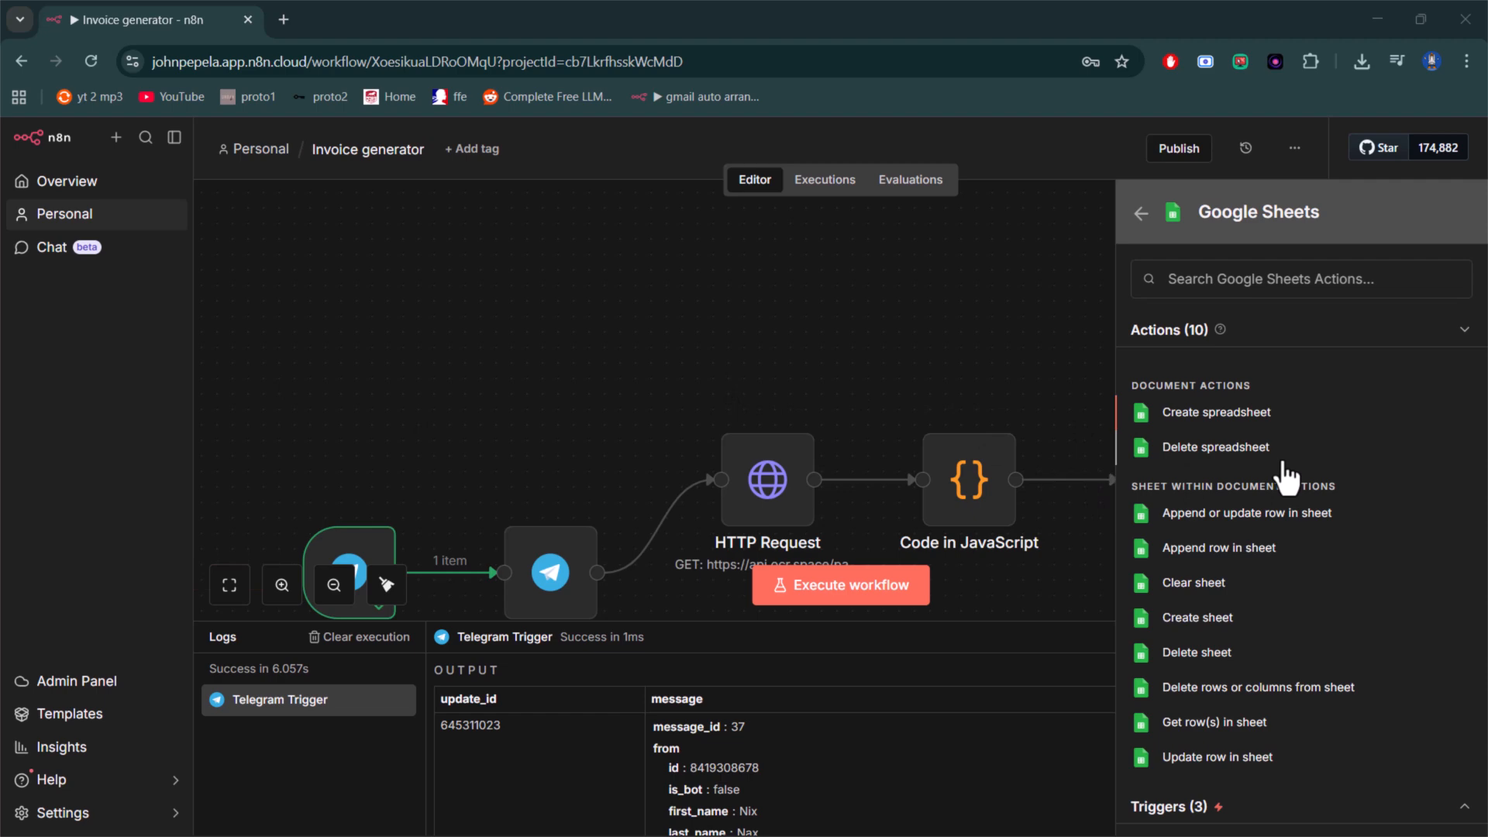
pyautogui.scroll(-1, 1287, 477)
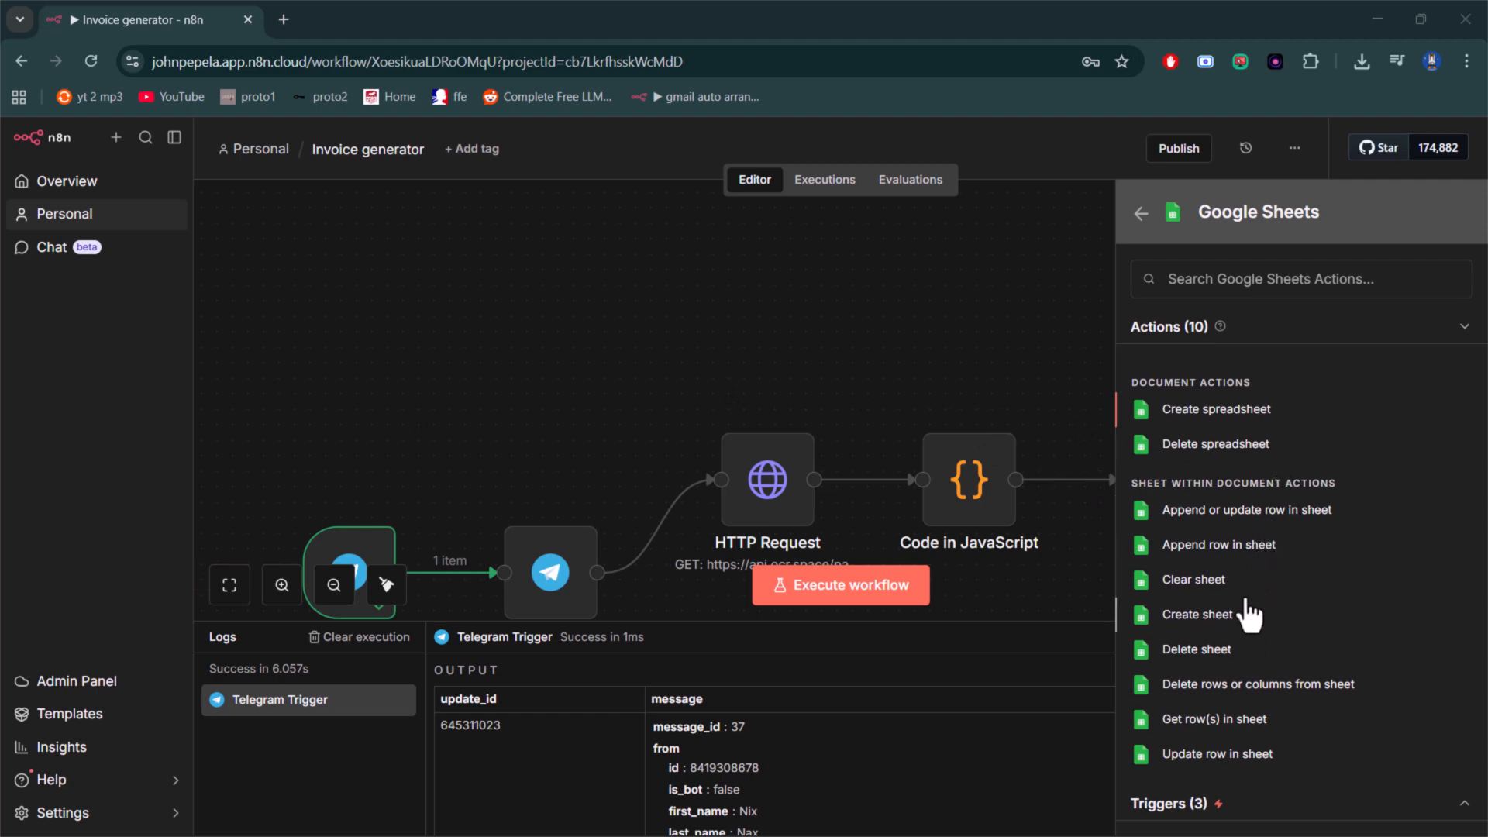
pyautogui.click(1240, 547)
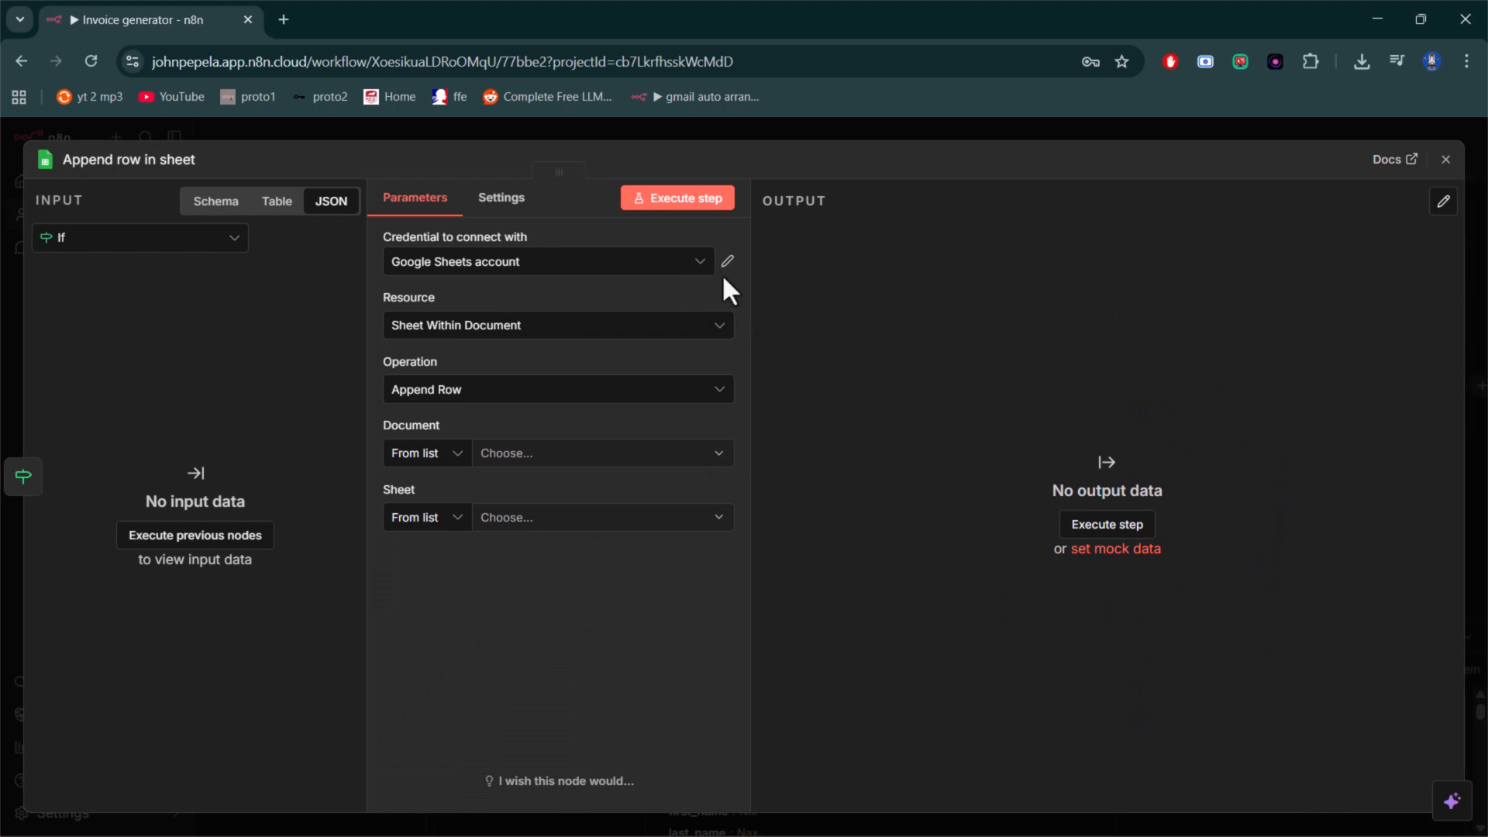
pyautogui.click(700, 263)
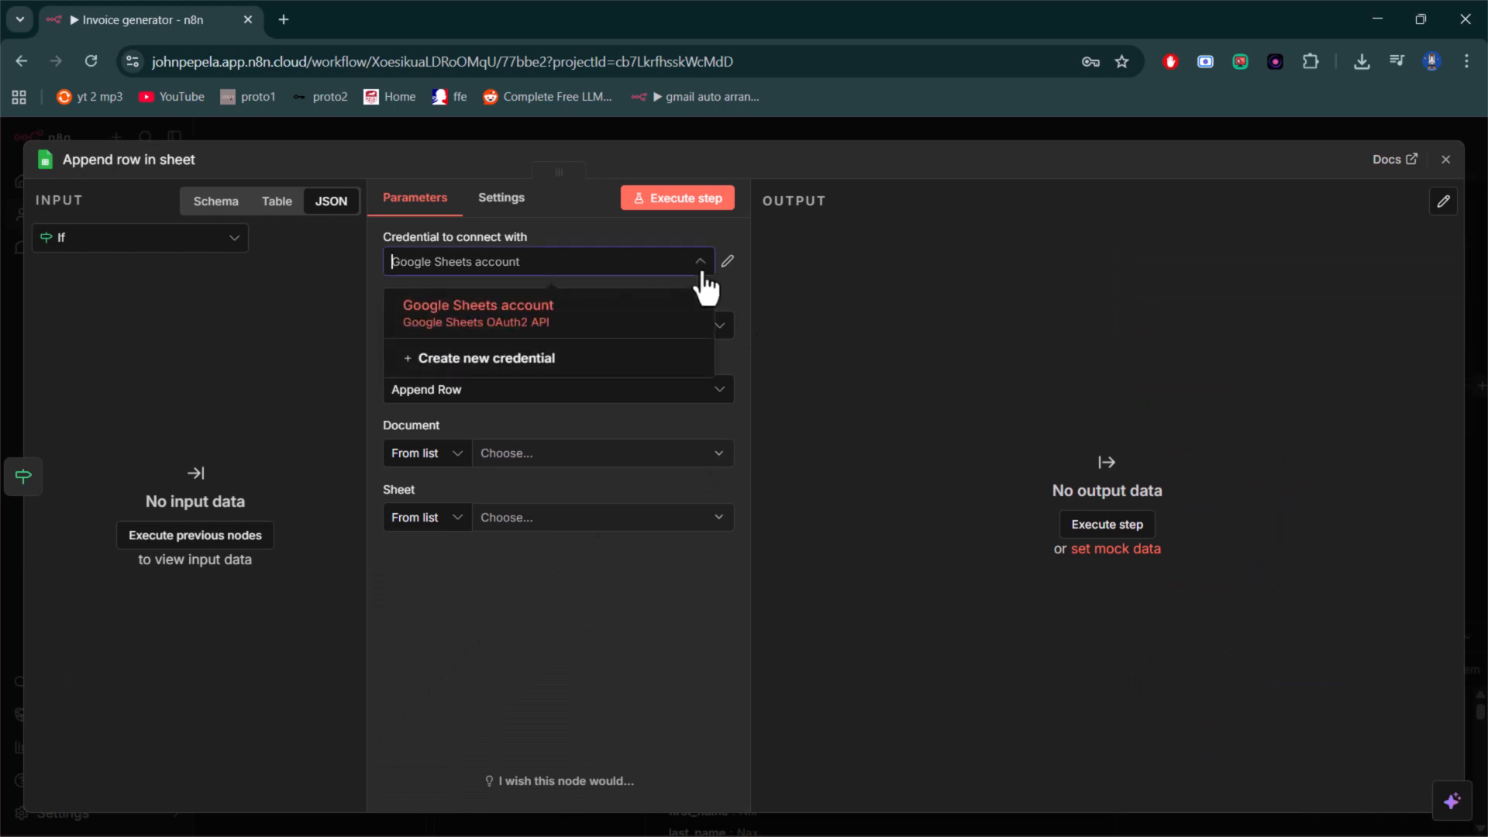
pyautogui.click(447, 371)
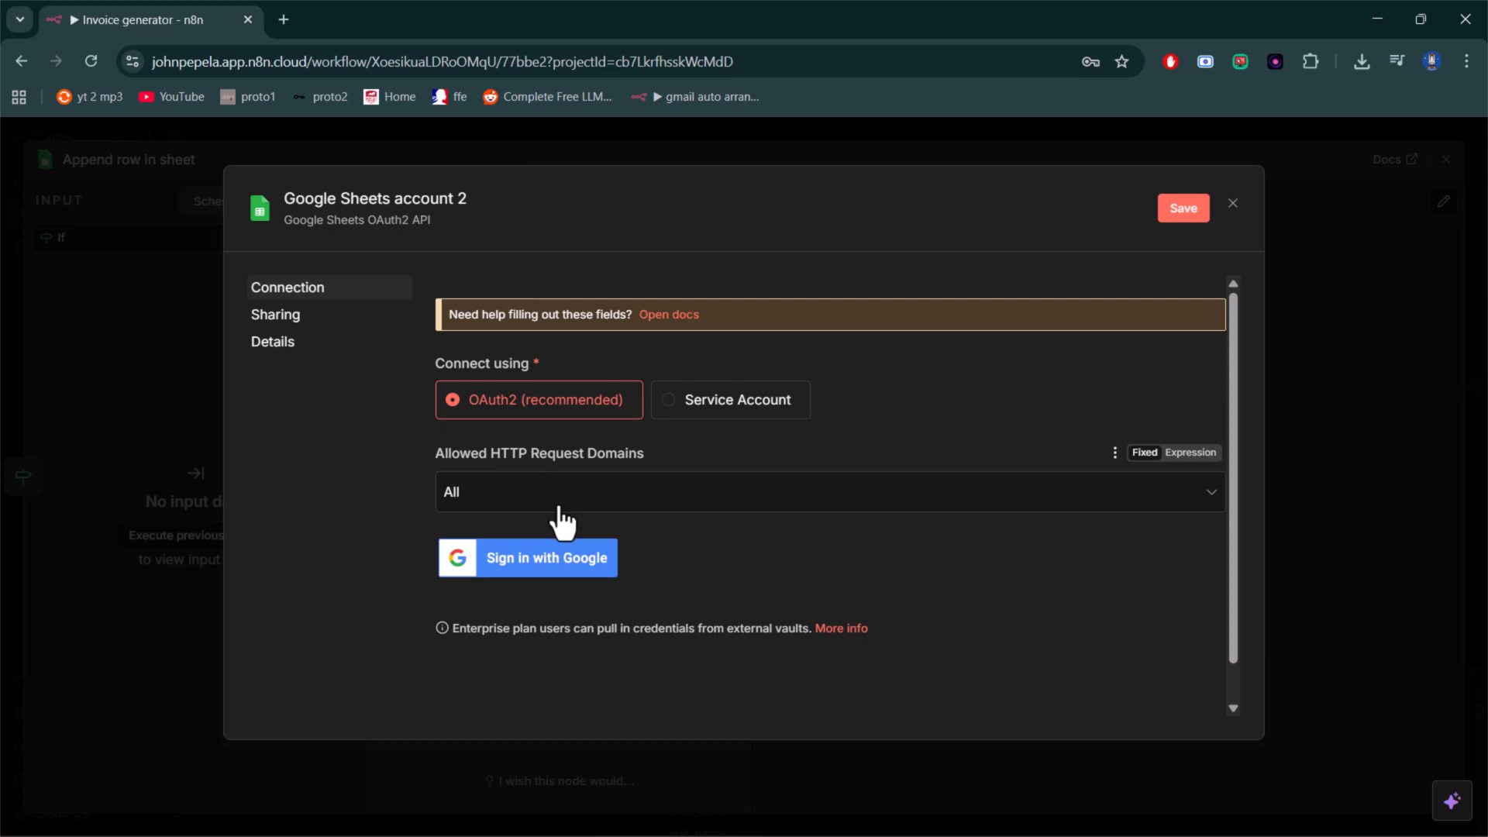
pyautogui.click(1236, 208)
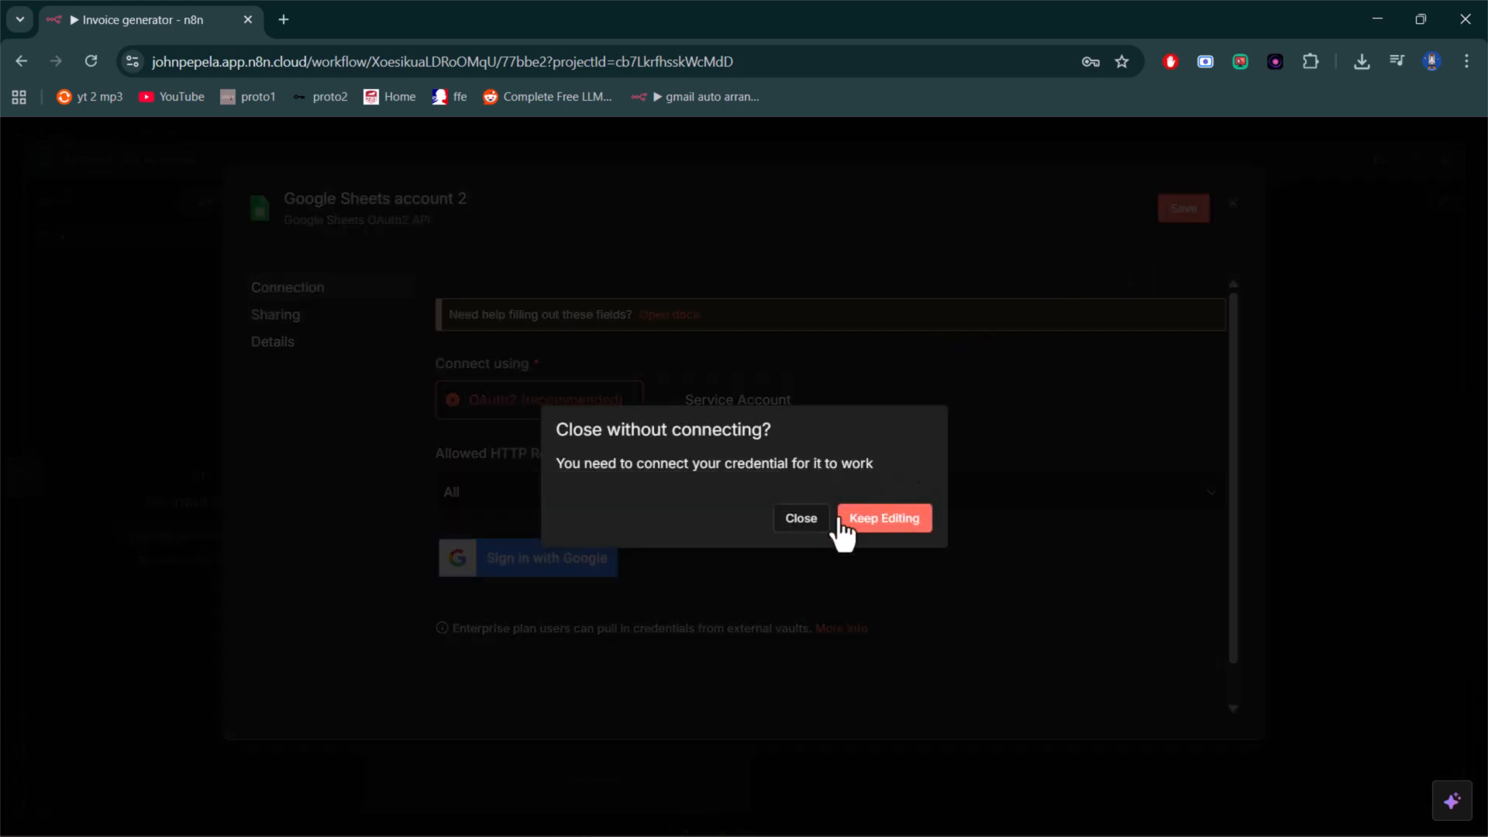
pyautogui.click(792, 524)
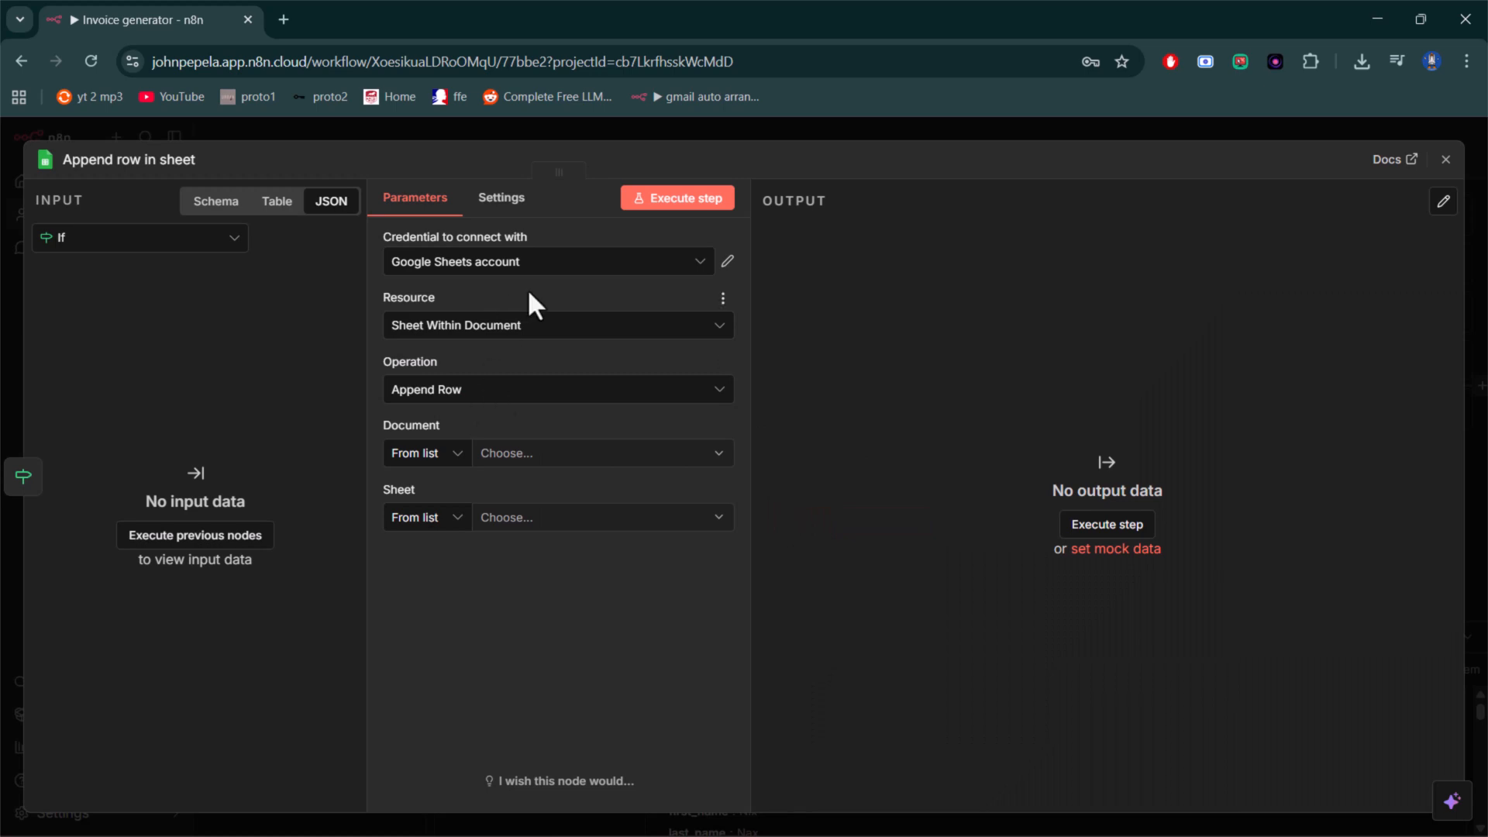
pyautogui.click(592, 272)
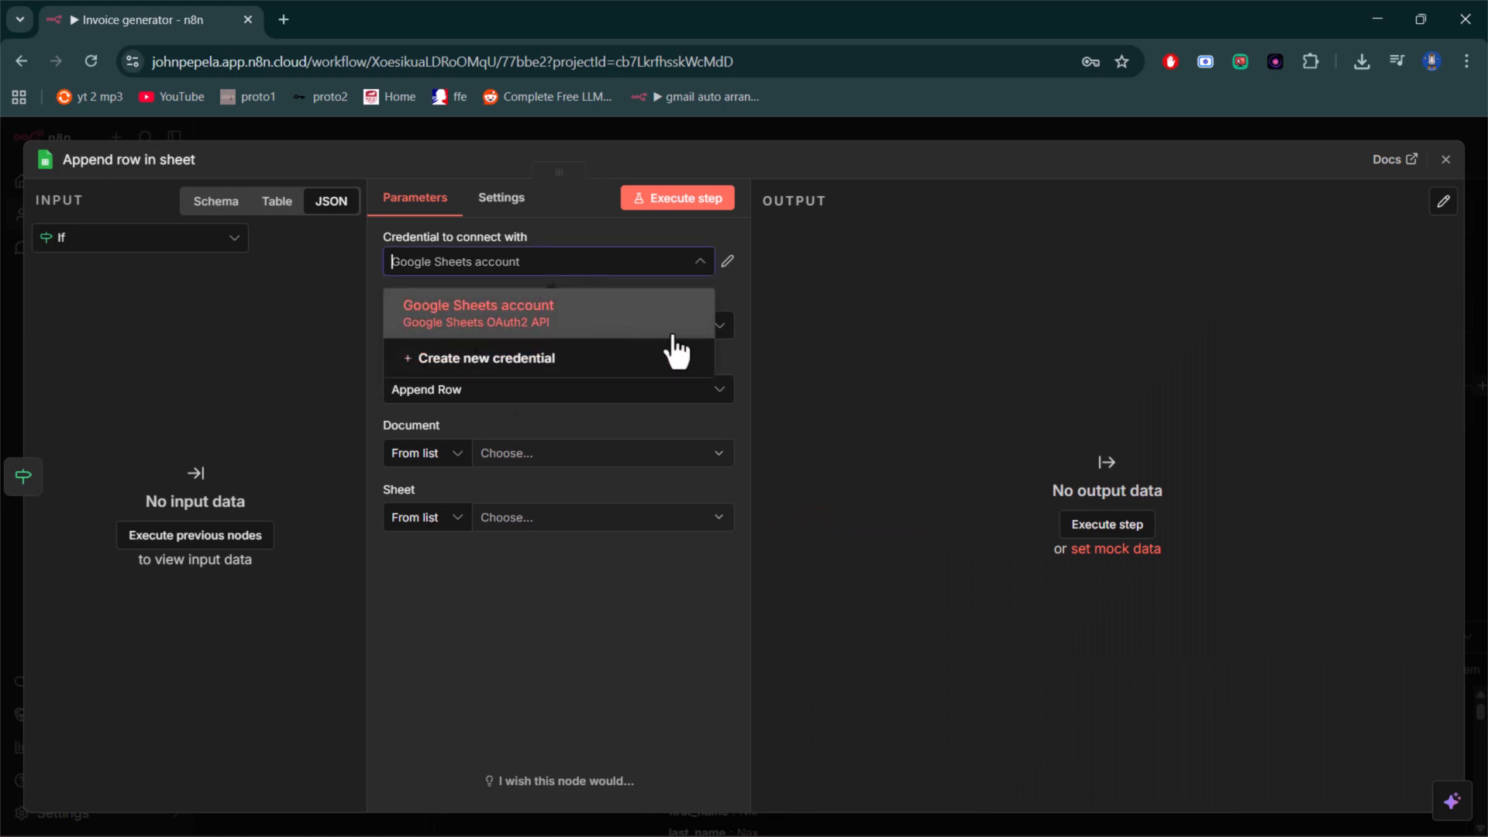
pyautogui.click(563, 203)
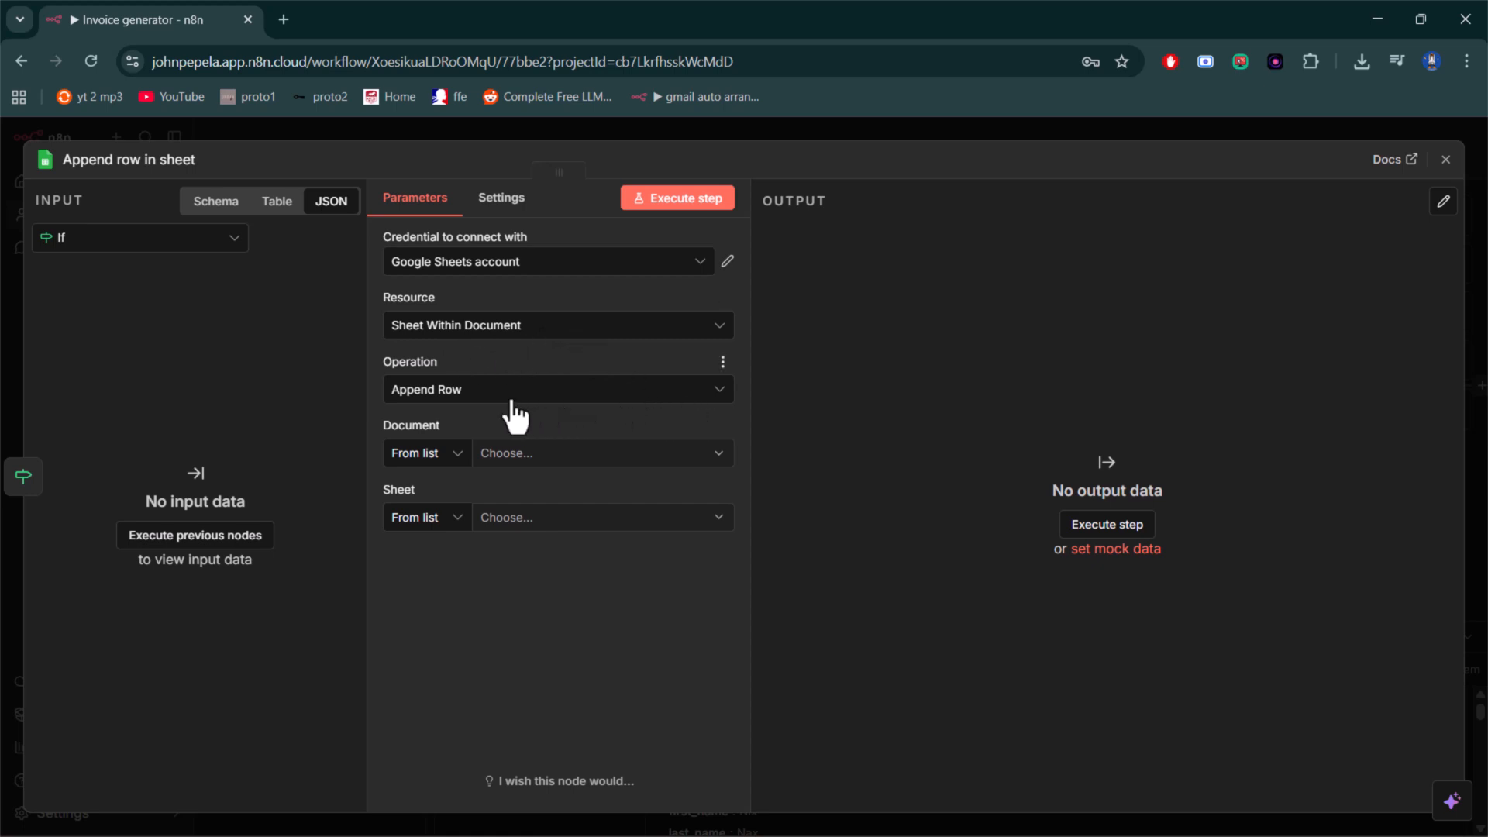
# - Choose the document "base" and the sheet "music" for the appended row, check the columns to send, and return to the canvas
pyautogui.click(626, 454)
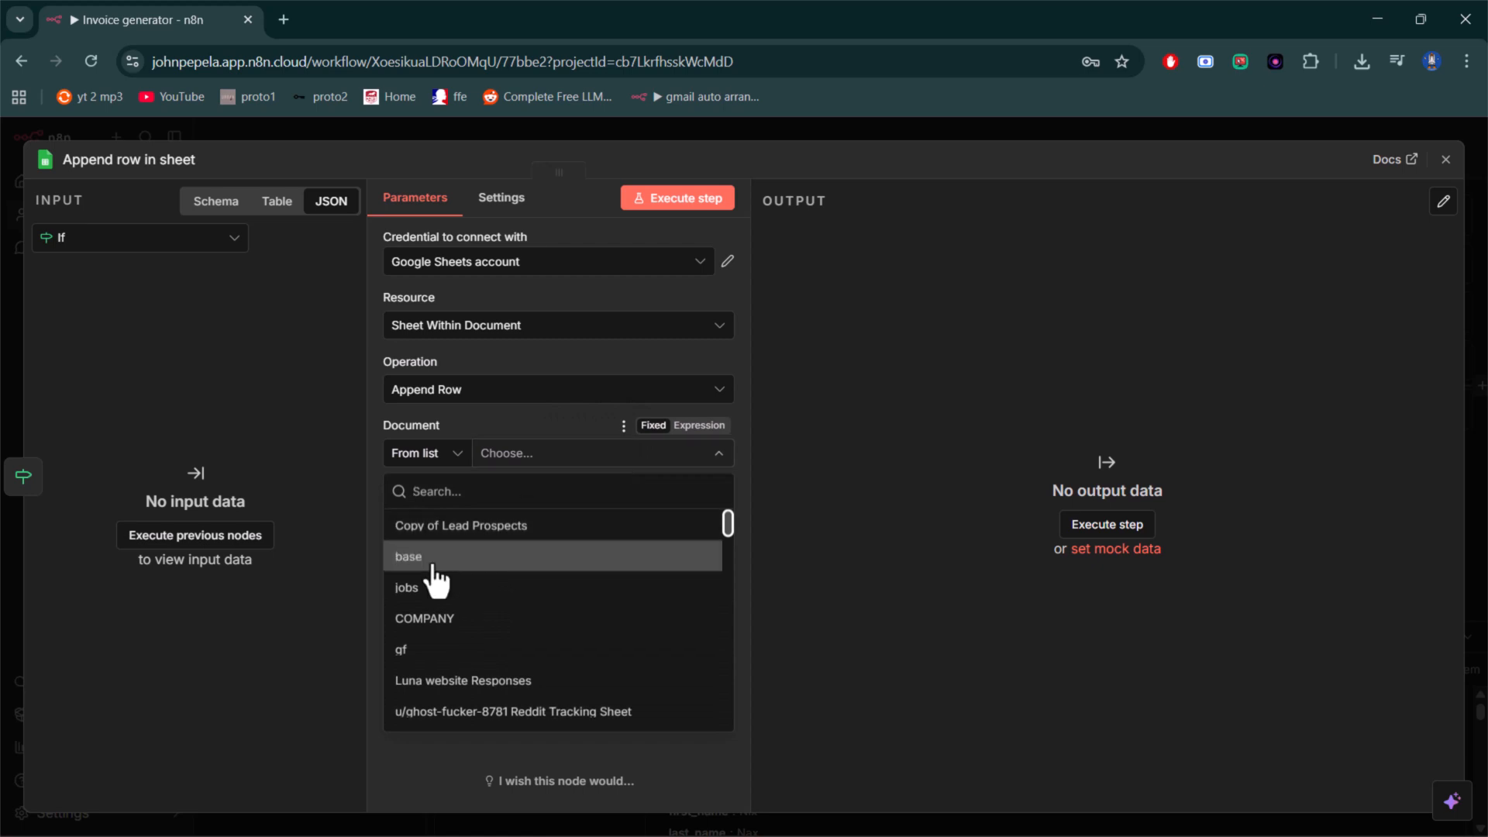
pyautogui.click(433, 573)
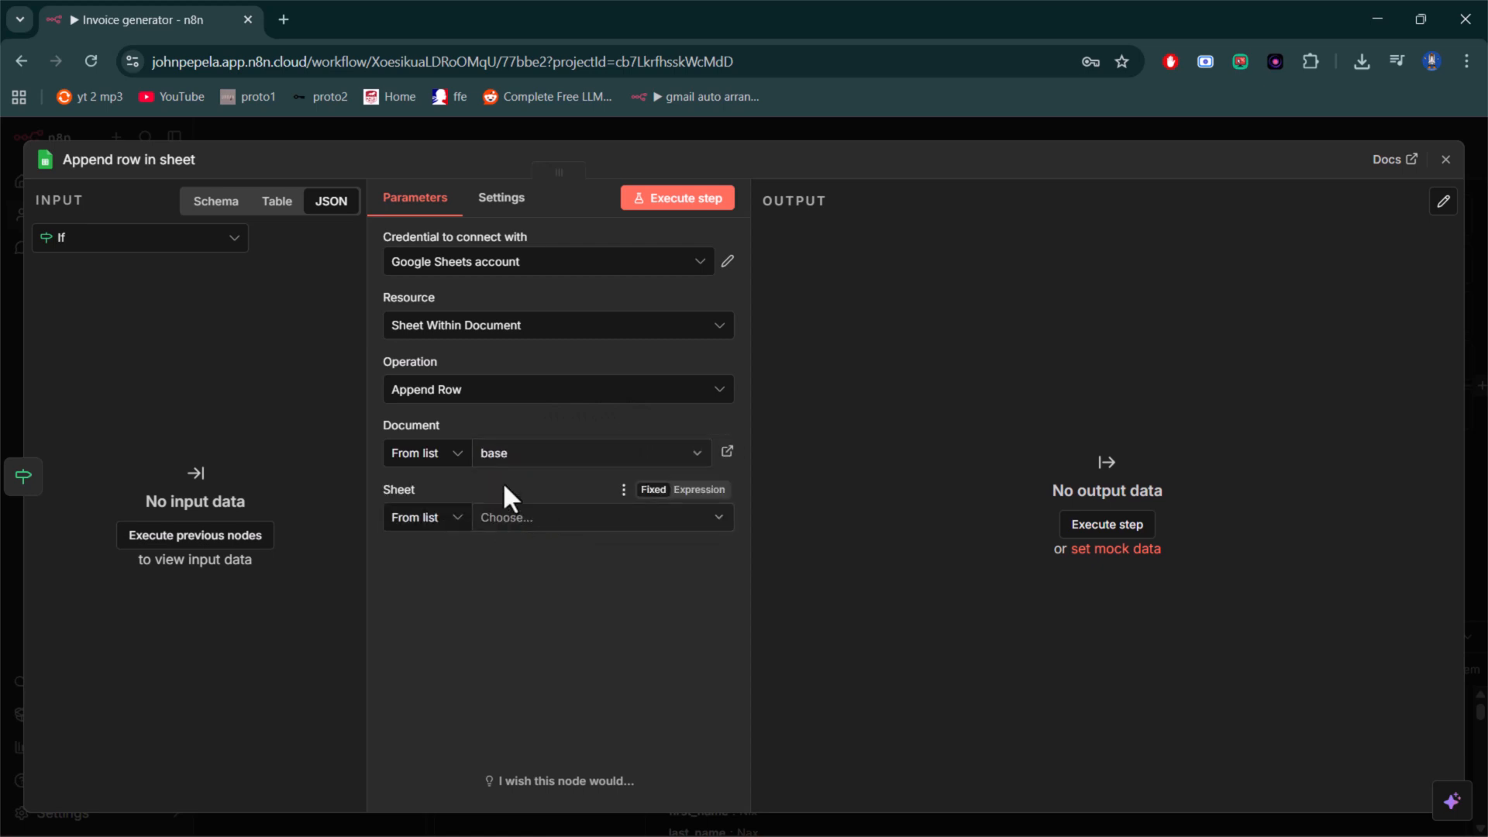
pyautogui.click(557, 524)
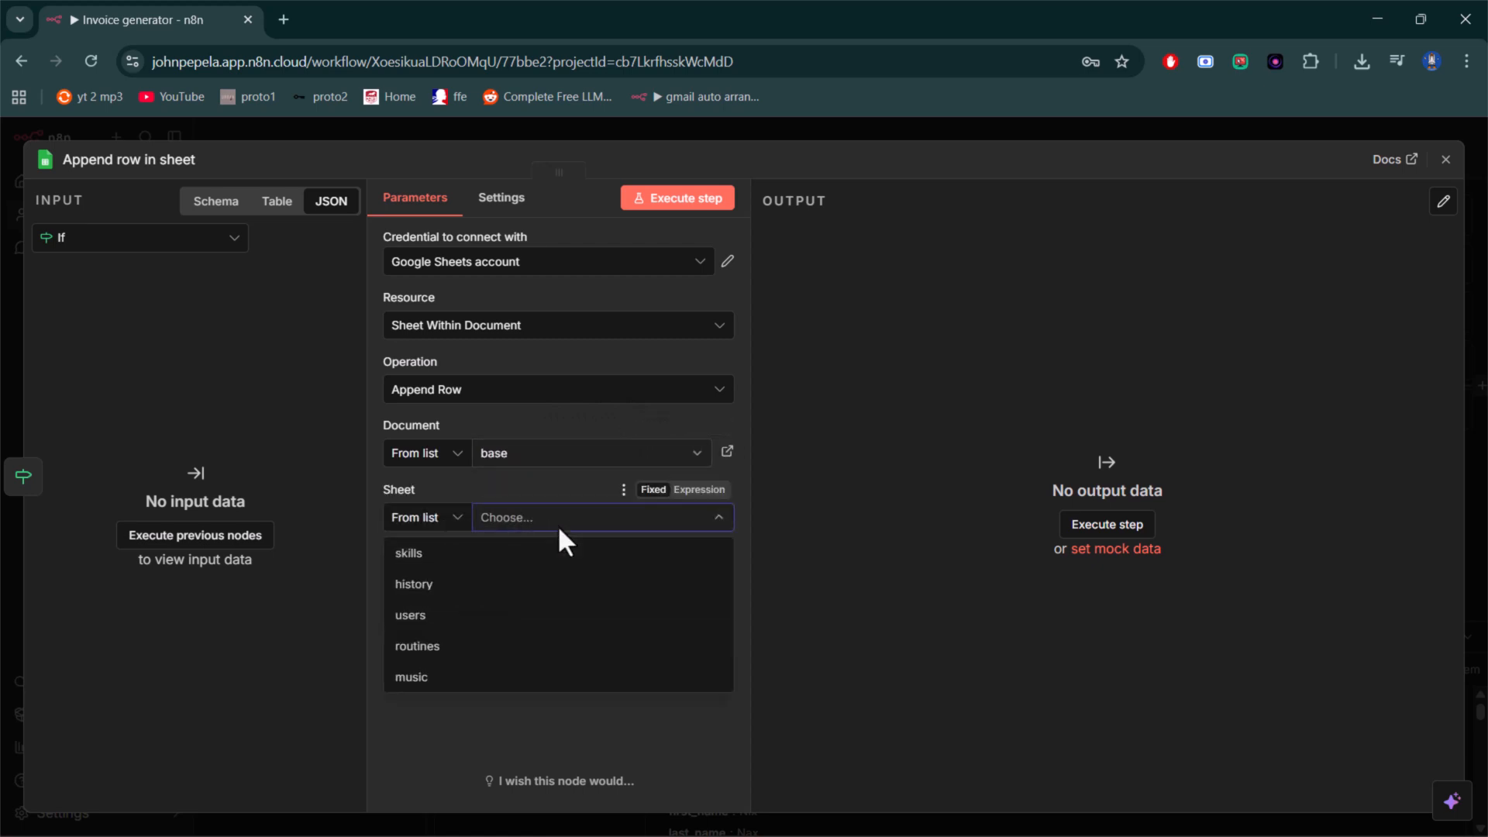
pyautogui.click(466, 682)
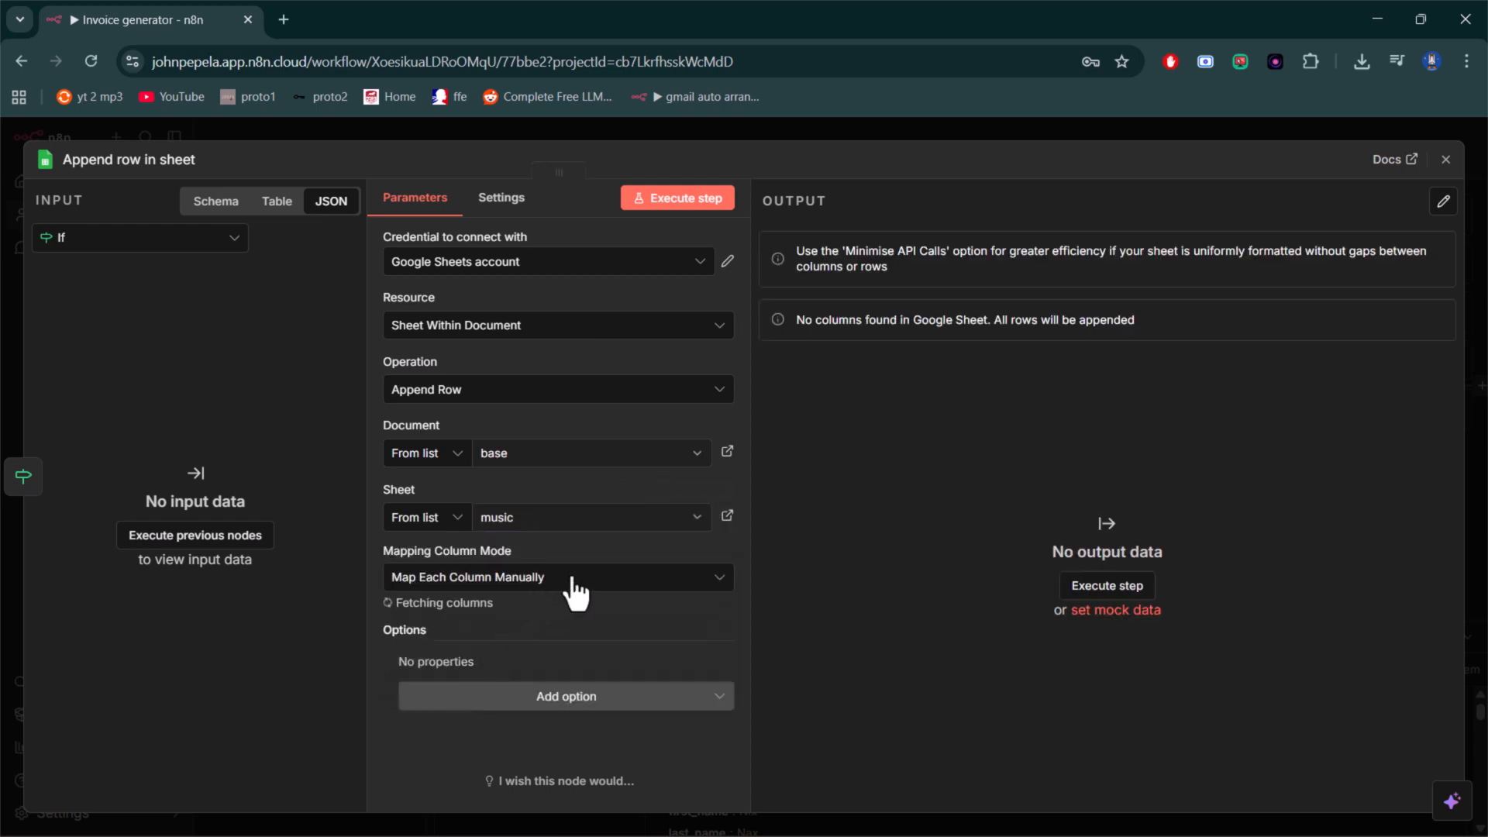
pyautogui.scroll(-3, 570, 609)
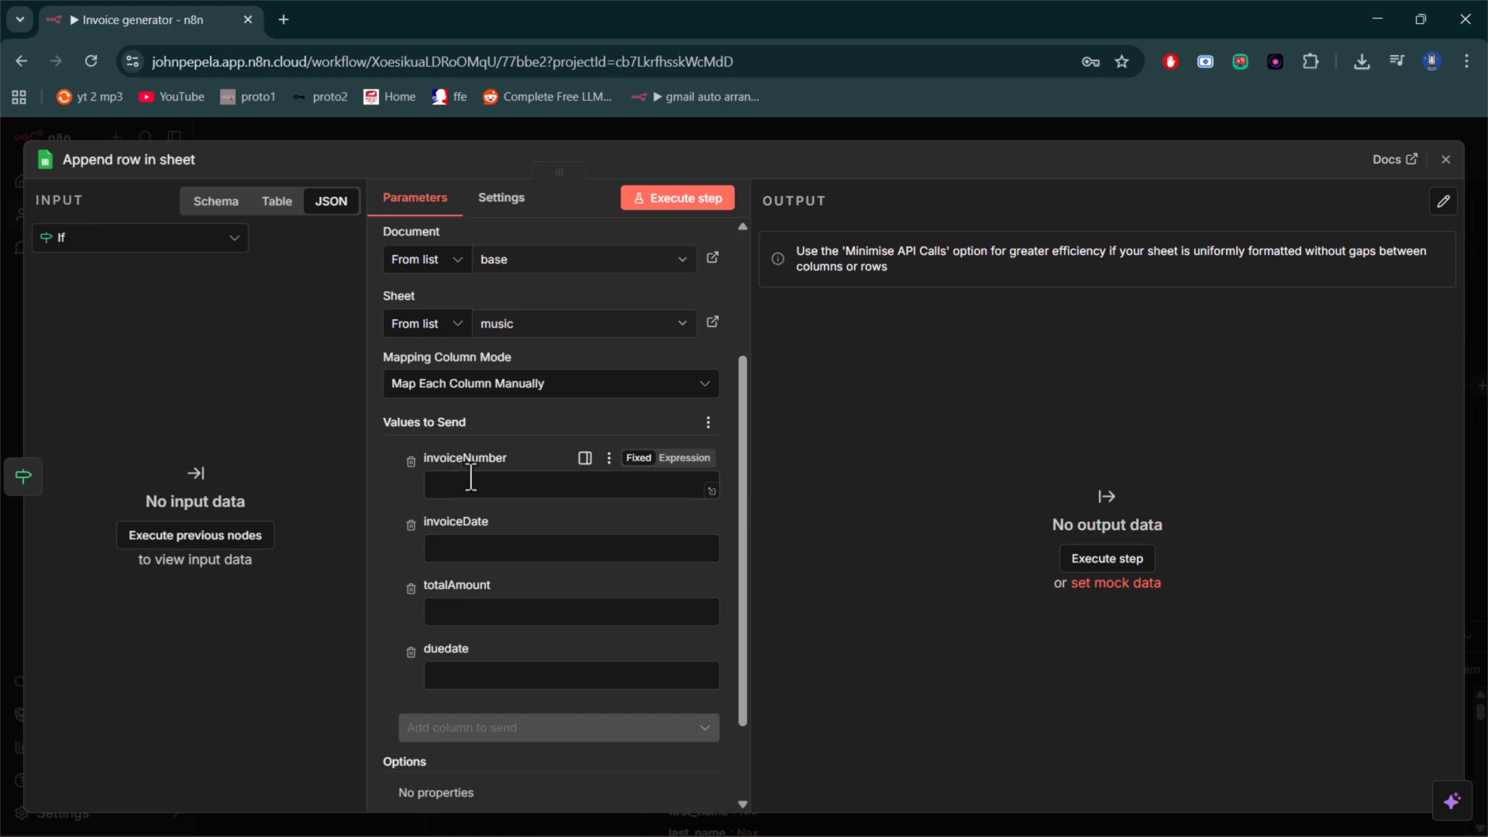
pyautogui.scroll(-2, 464, 474)
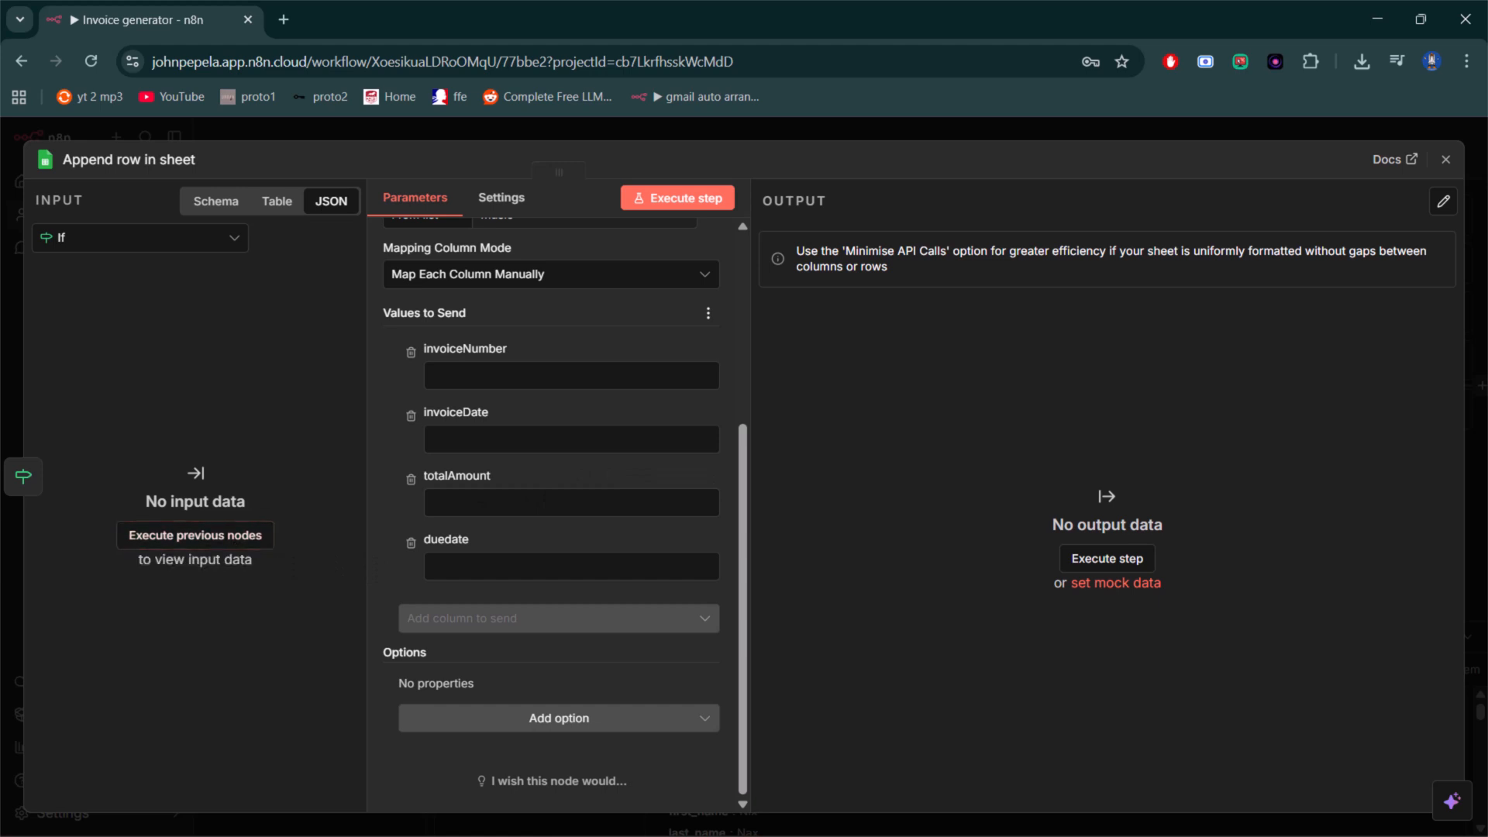
pyautogui.click(1447, 164)
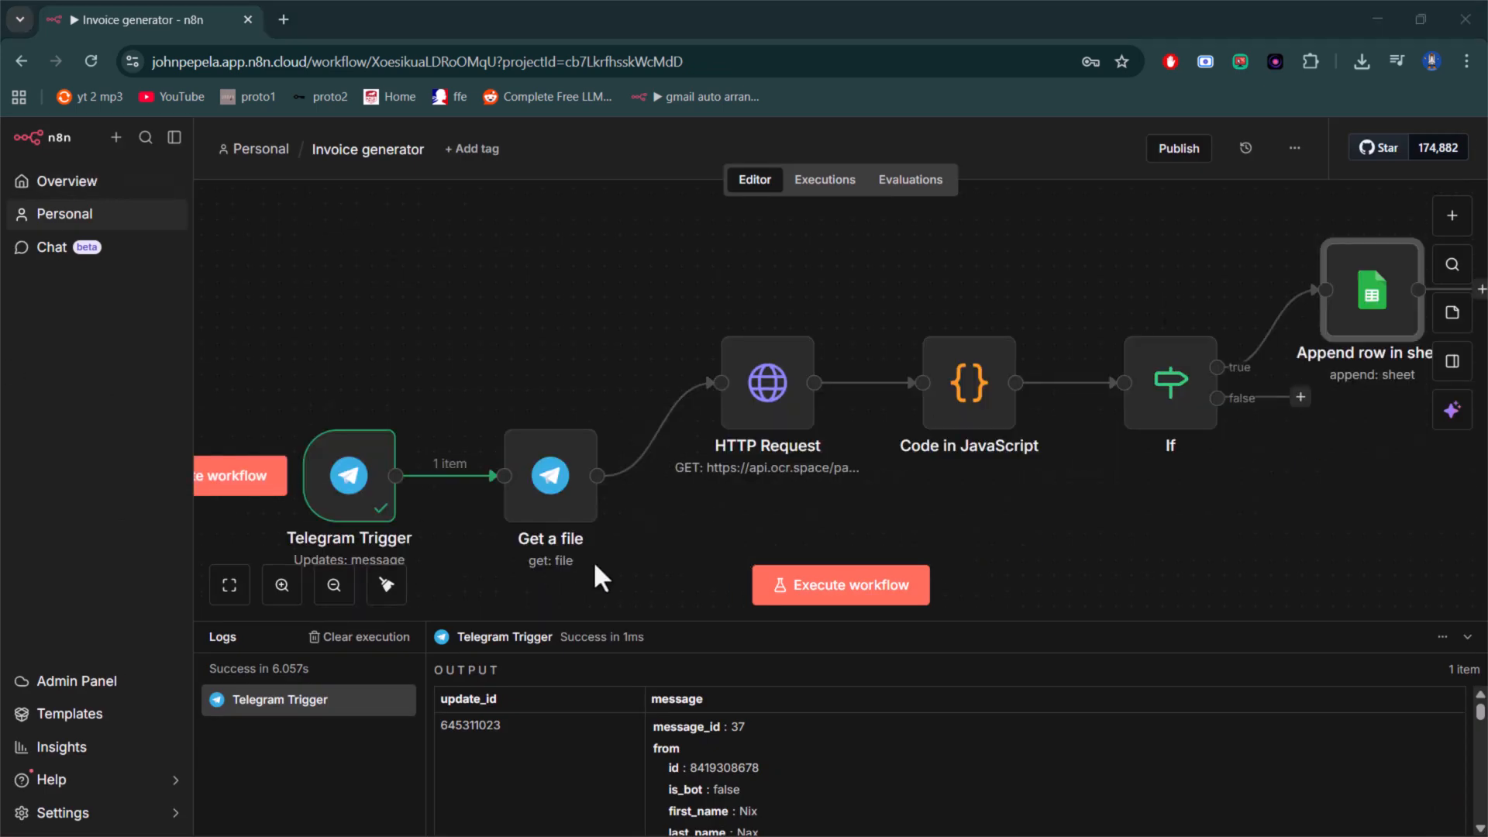
# - Execute the whole workflow as a test with a new Telegram message
pyautogui.scroll(-1, 857, 522)
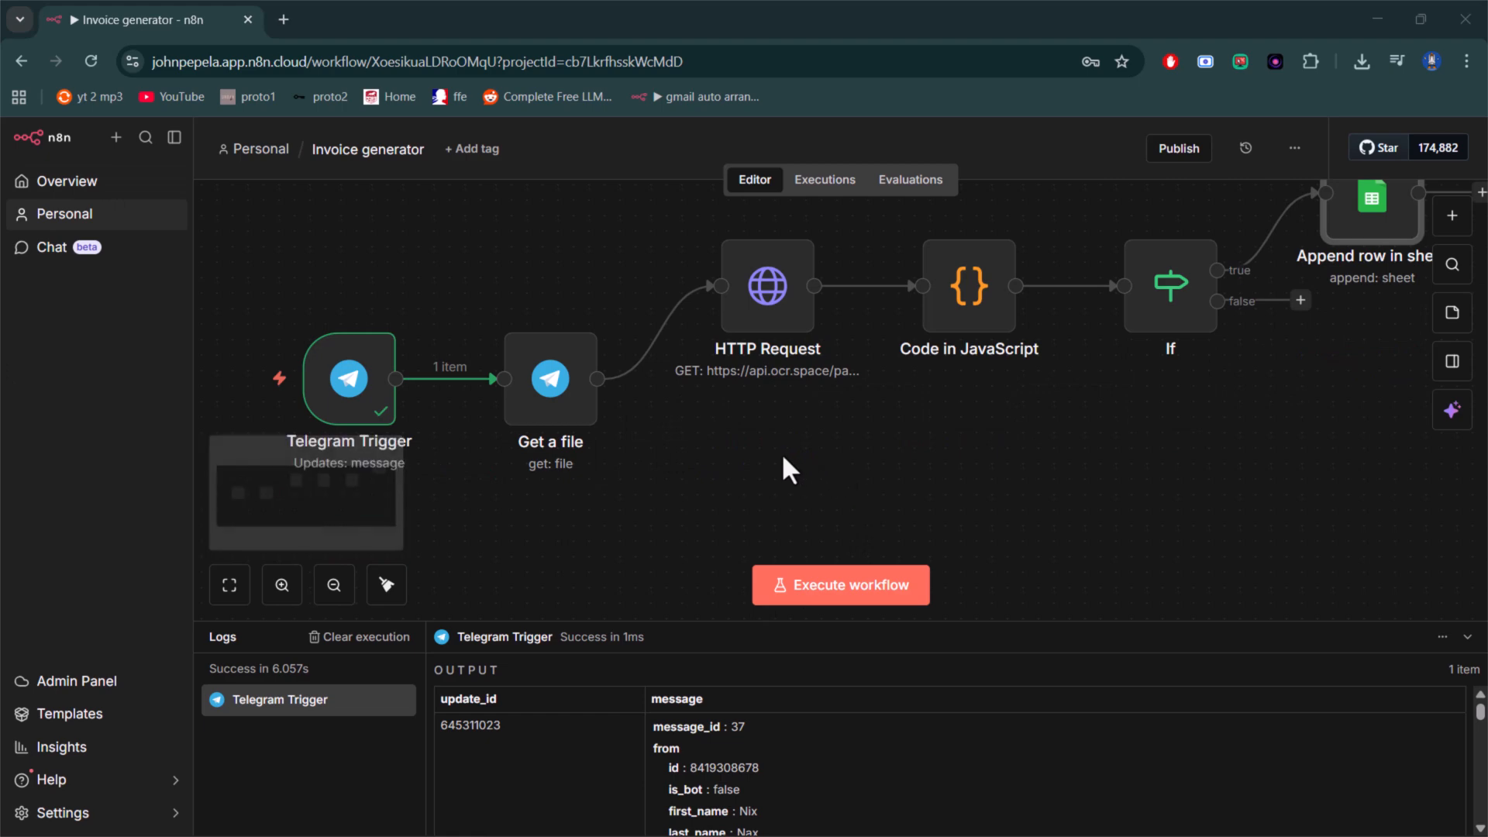
pyautogui.click(857, 593)
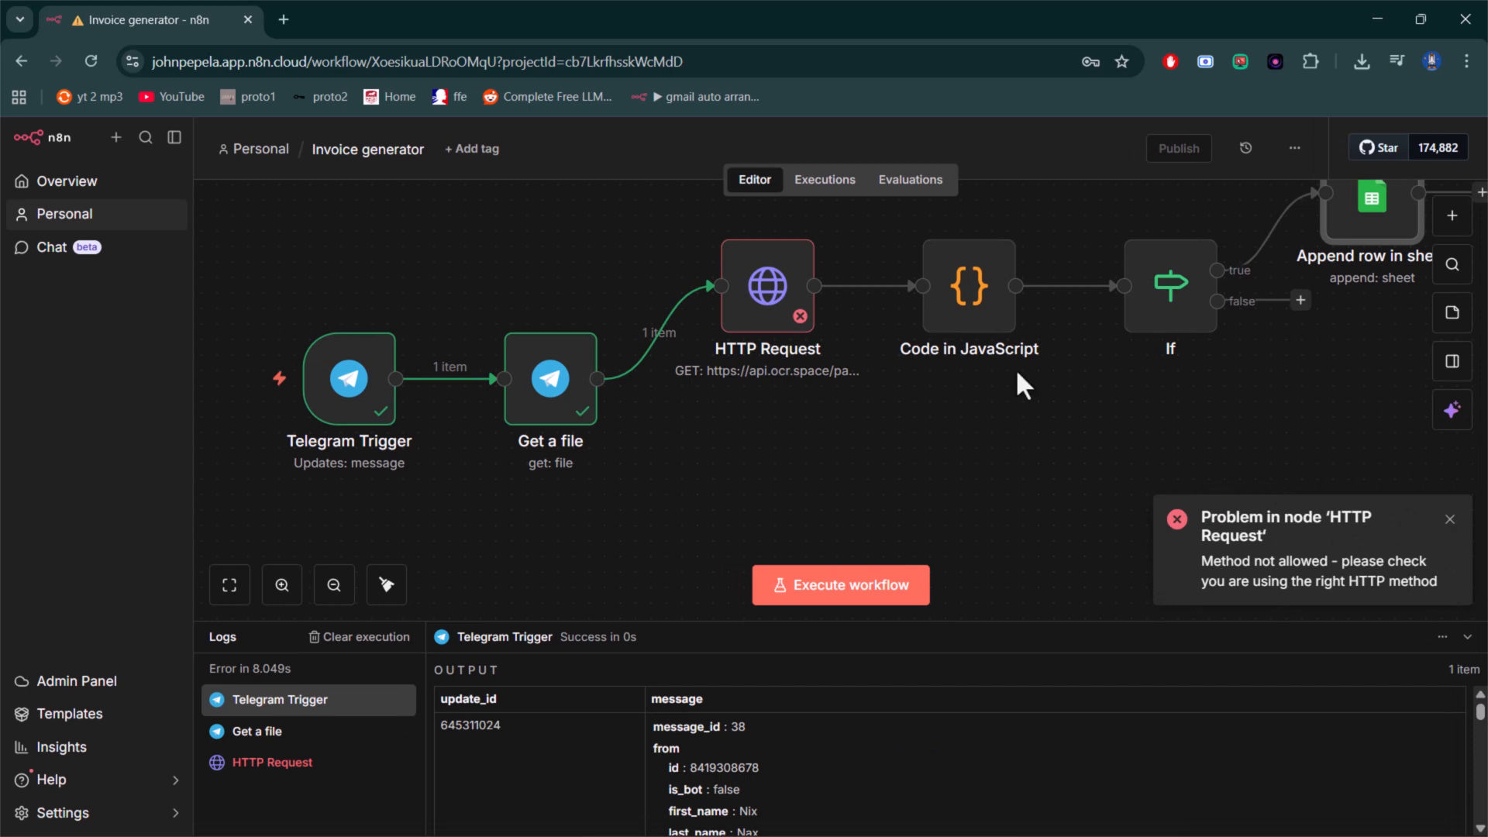
# - Change the HTTP Request node's method to POST and return to the canvas
pyautogui.click(758, 293)
pyautogui.doubleClick(763, 301)
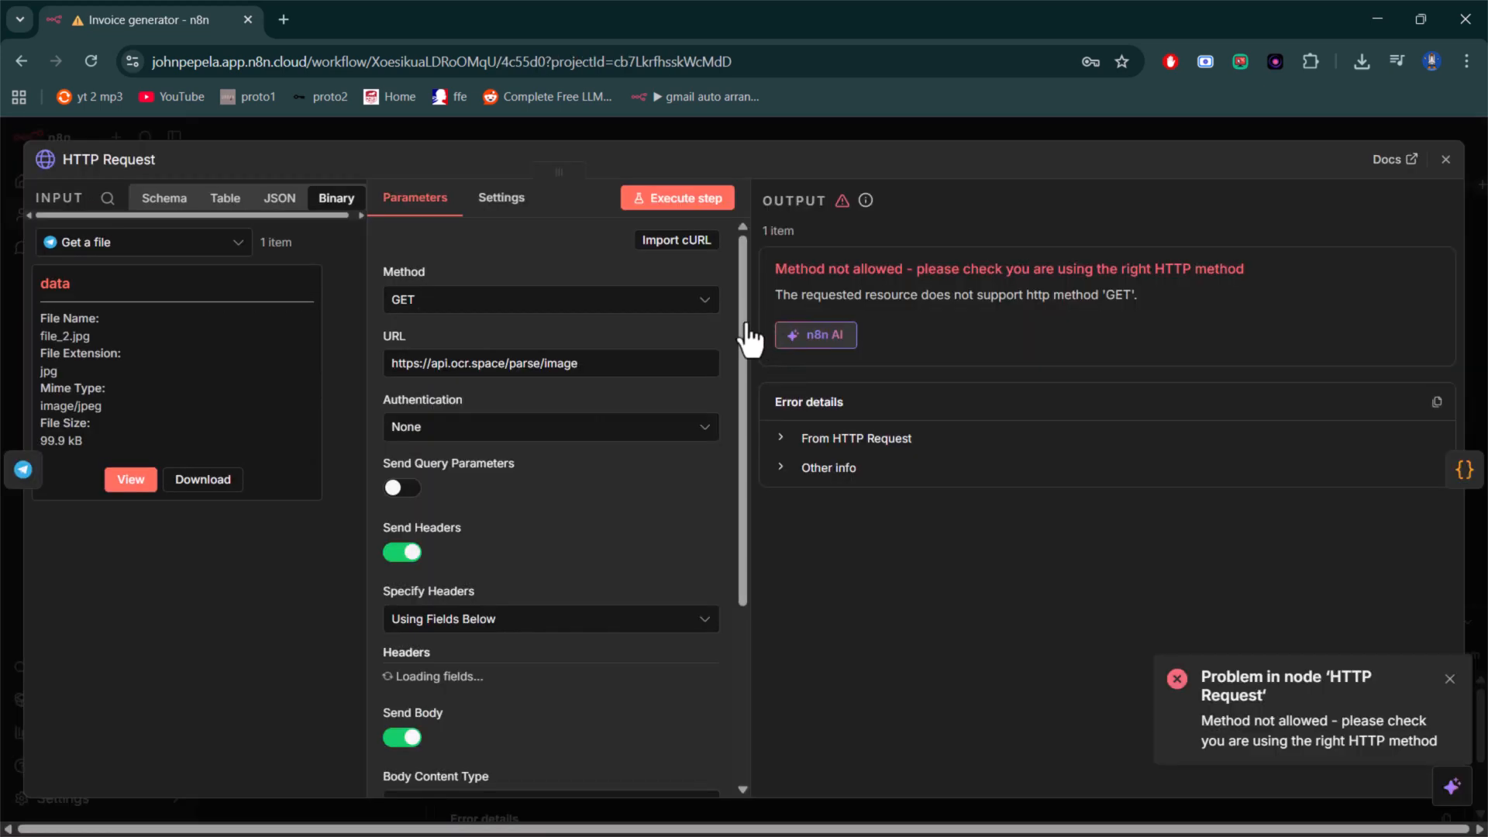
pyautogui.click(688, 304)
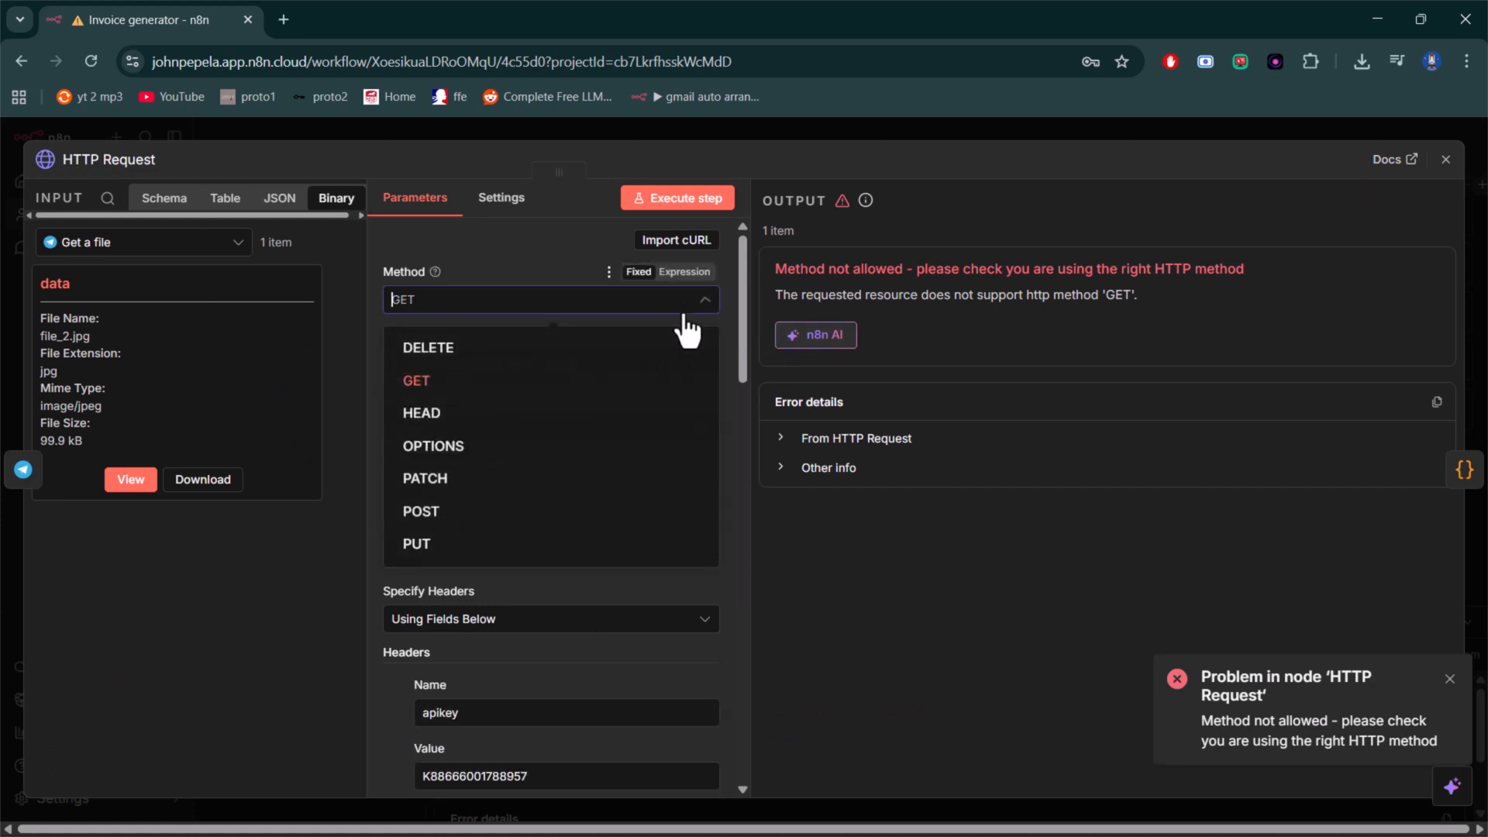
pyautogui.click(428, 515)
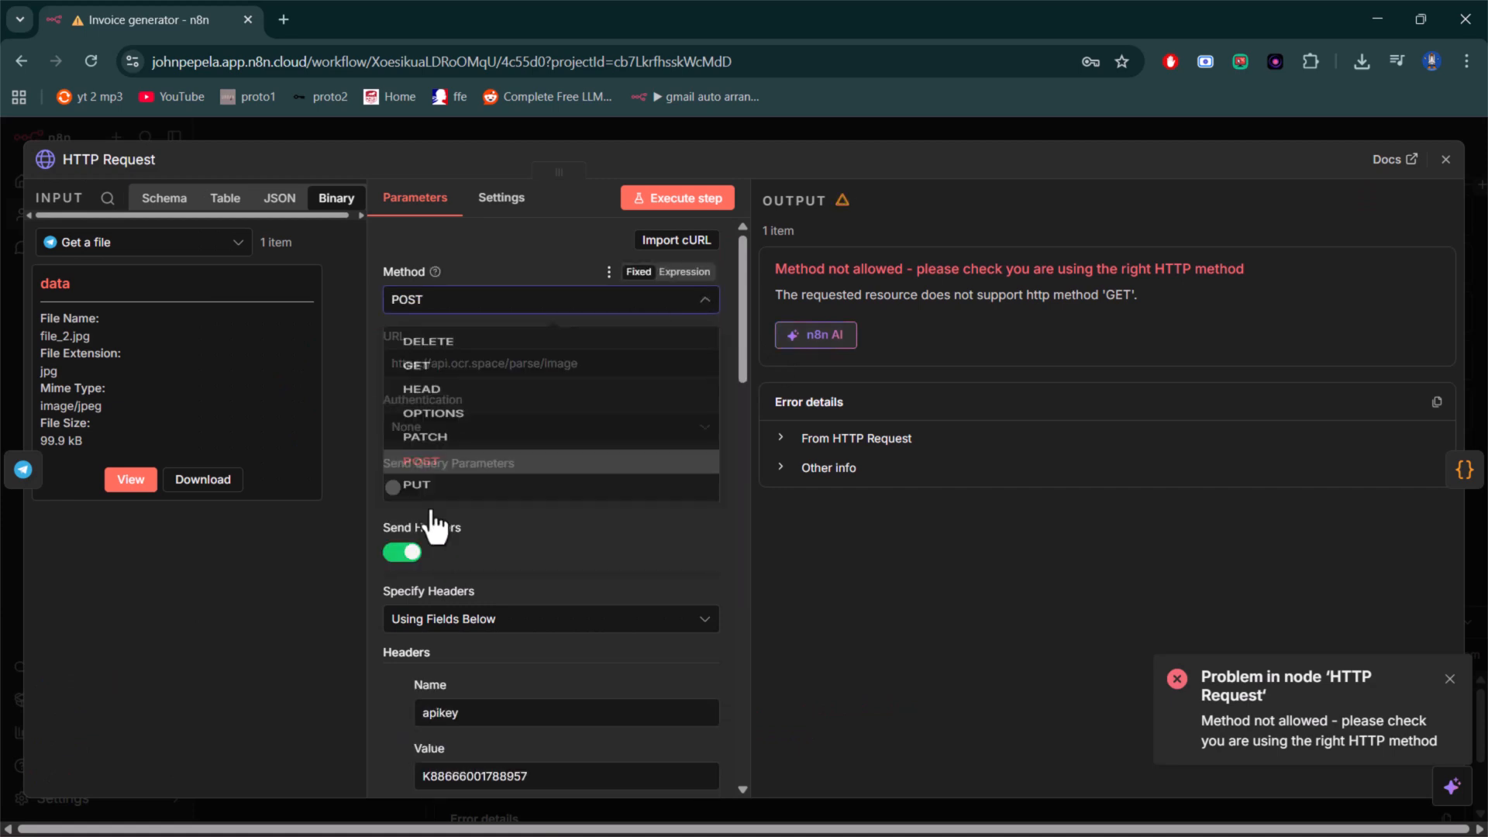
pyautogui.click(1445, 159)
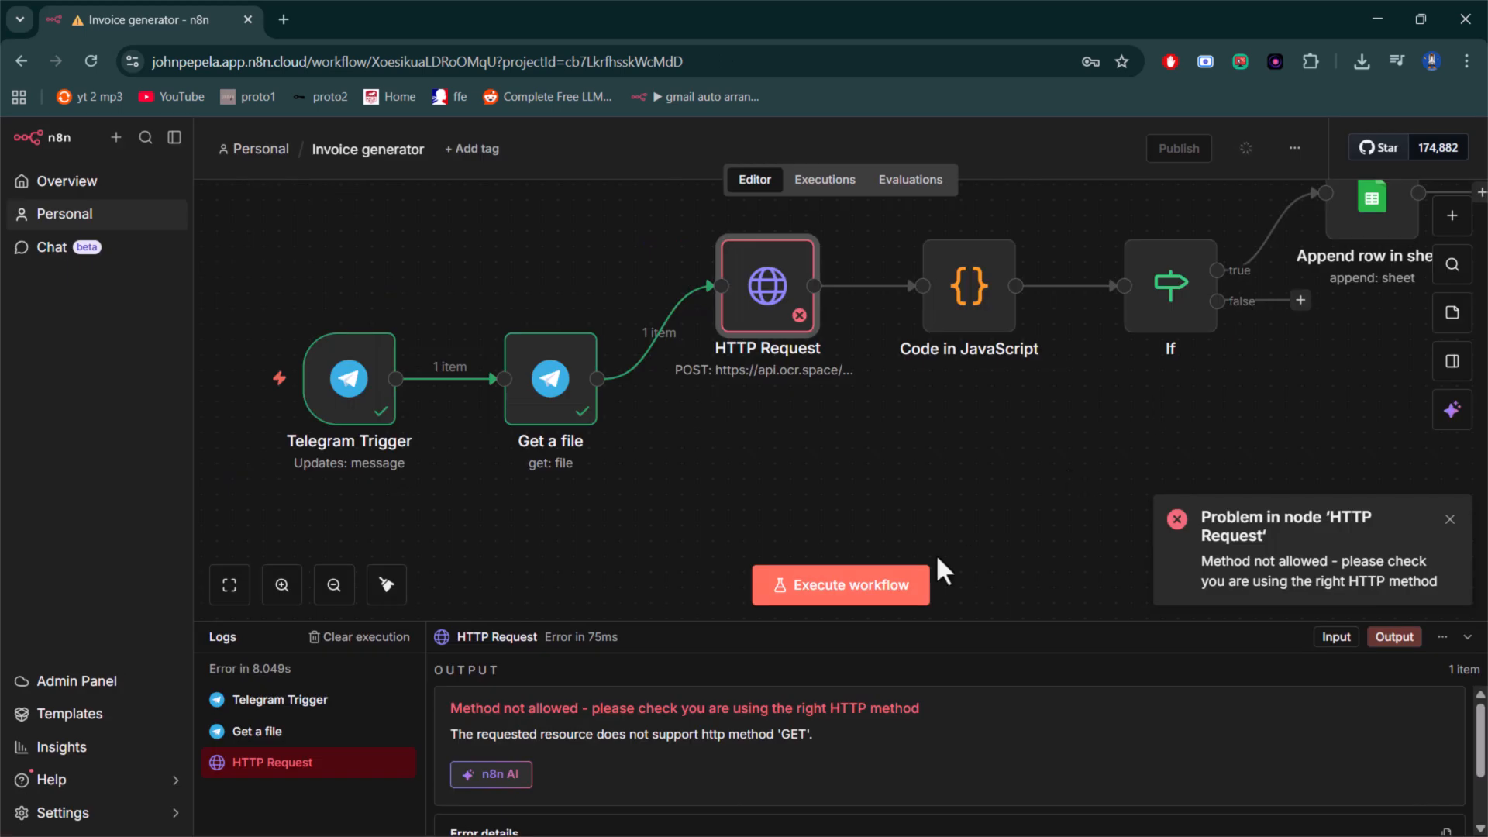
# - Execute the workflow again and inspect the HTTP Request data reaching the Code in JavaScript node
pyautogui.click(814, 593)
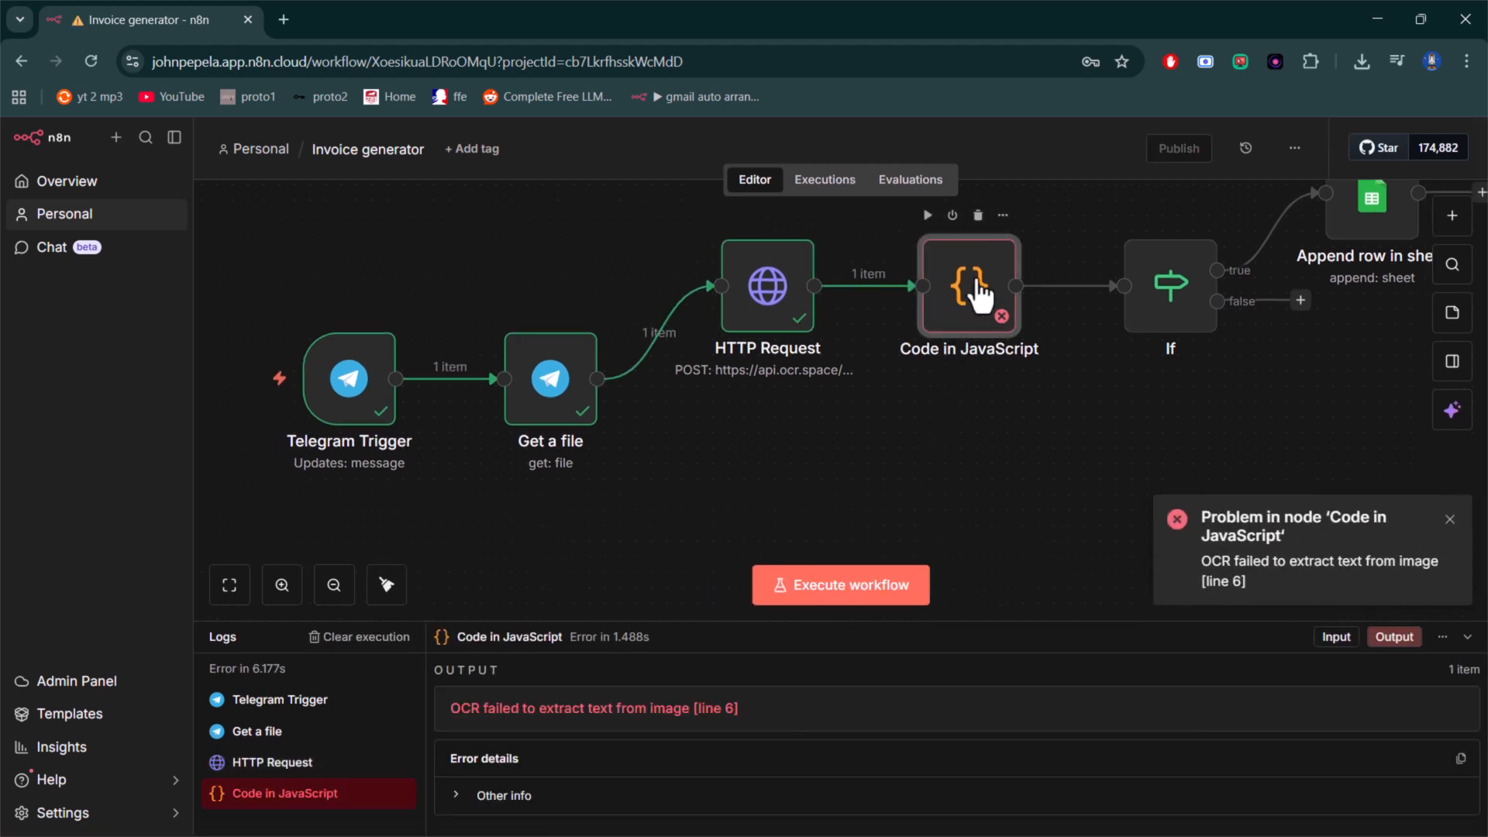
pyautogui.doubleClick(977, 289)
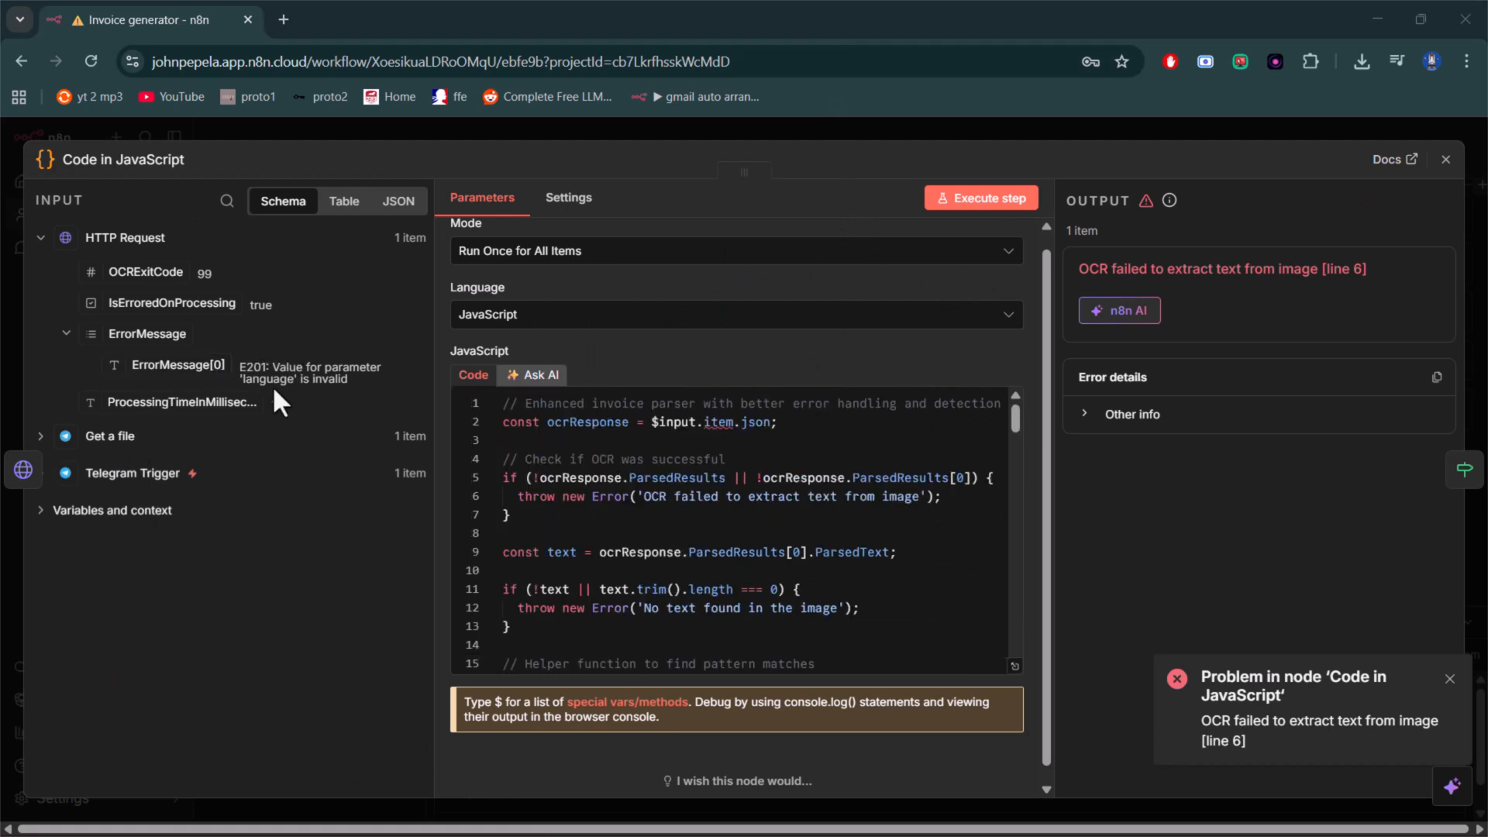
pyautogui.click(1445, 158)
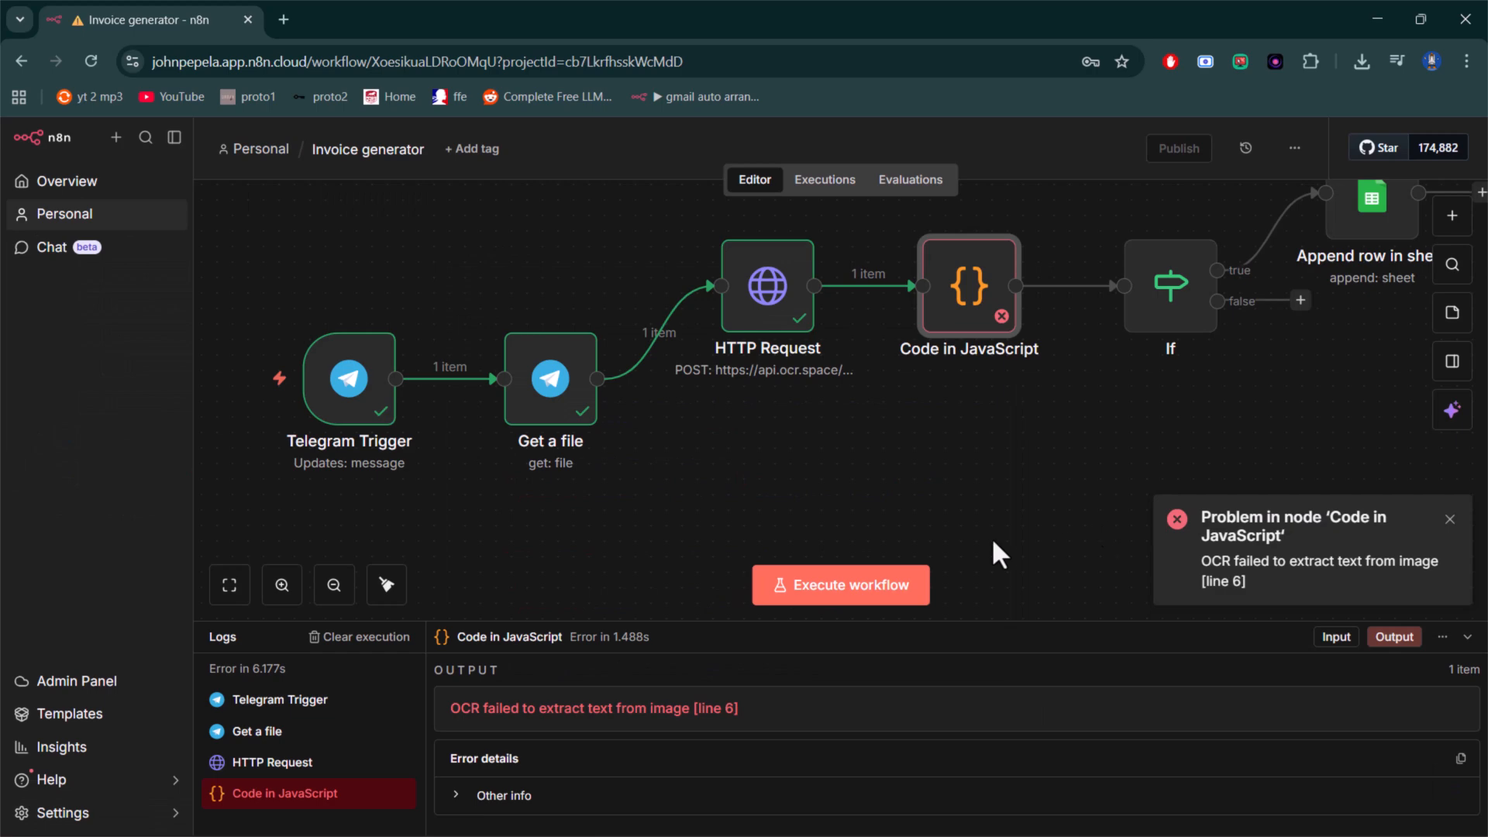
# - Set the HTTP Request node's language form-data value to "eng" and execute the workflow again
pyautogui.doubleClick(769, 310)
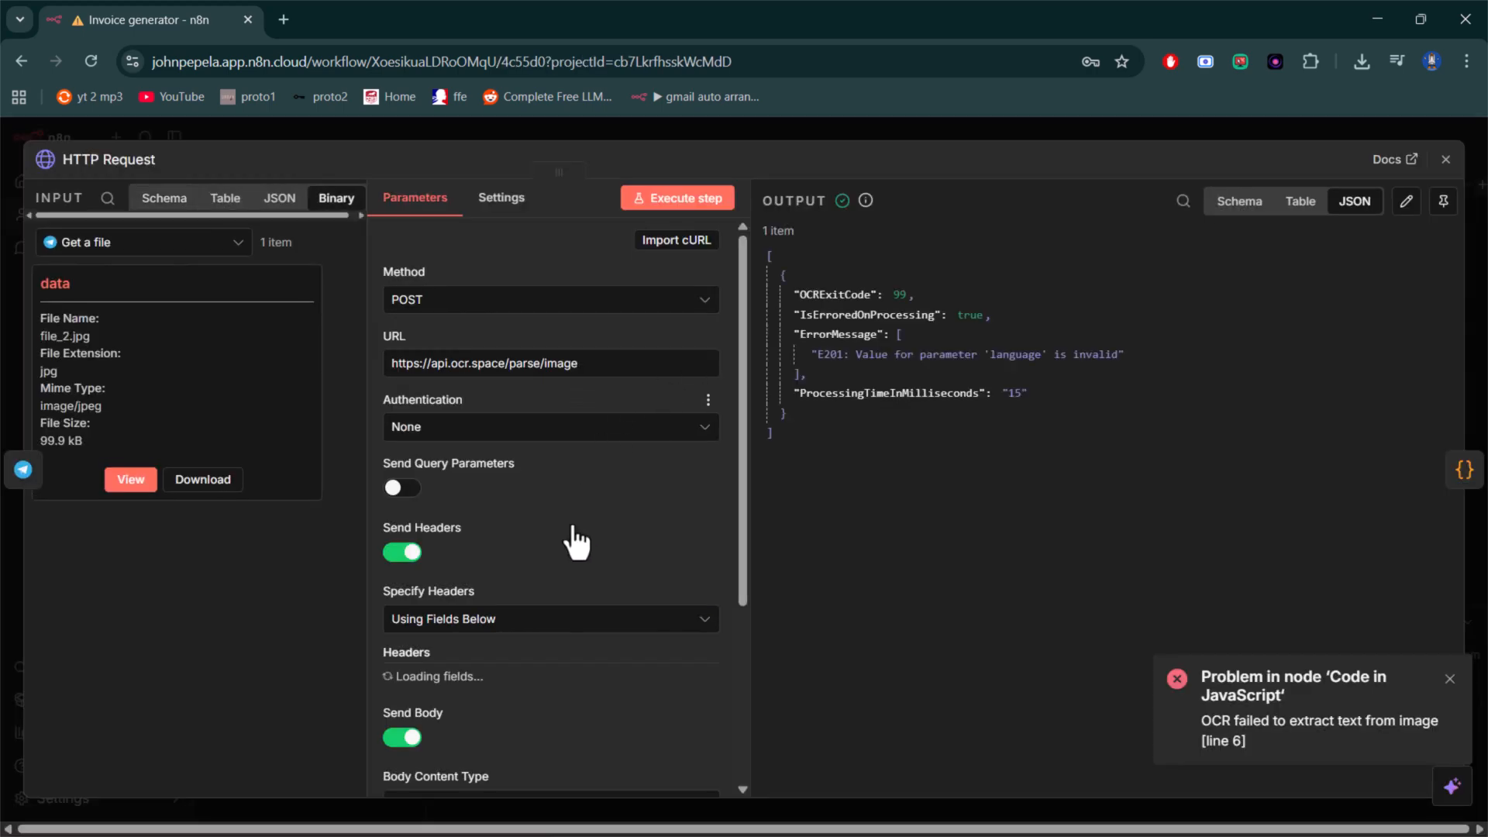
pyautogui.scroll(-5, 554, 682)
pyautogui.scroll(-3, 558, 682)
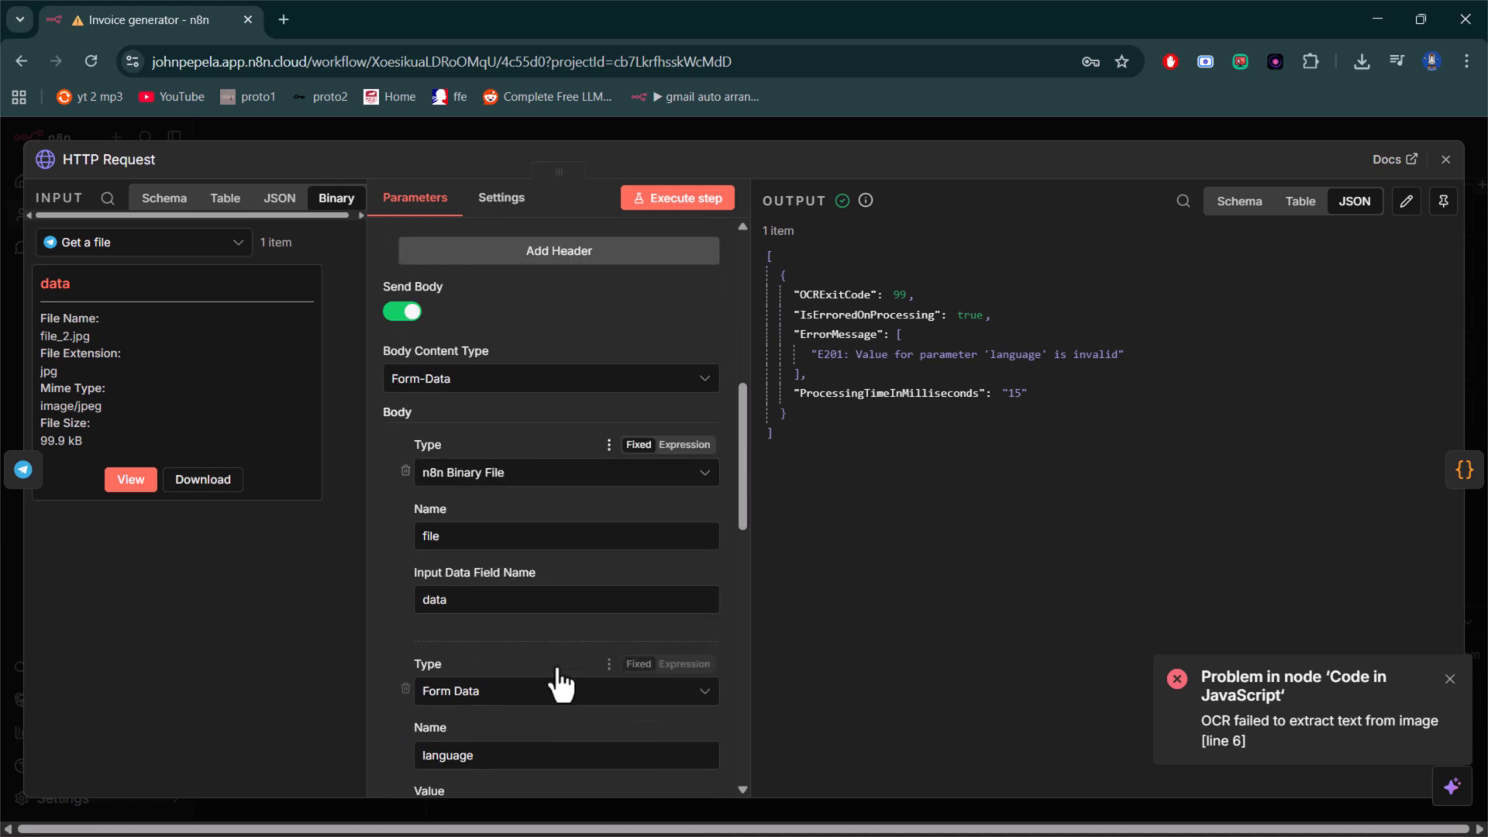
pyautogui.click(493, 628)
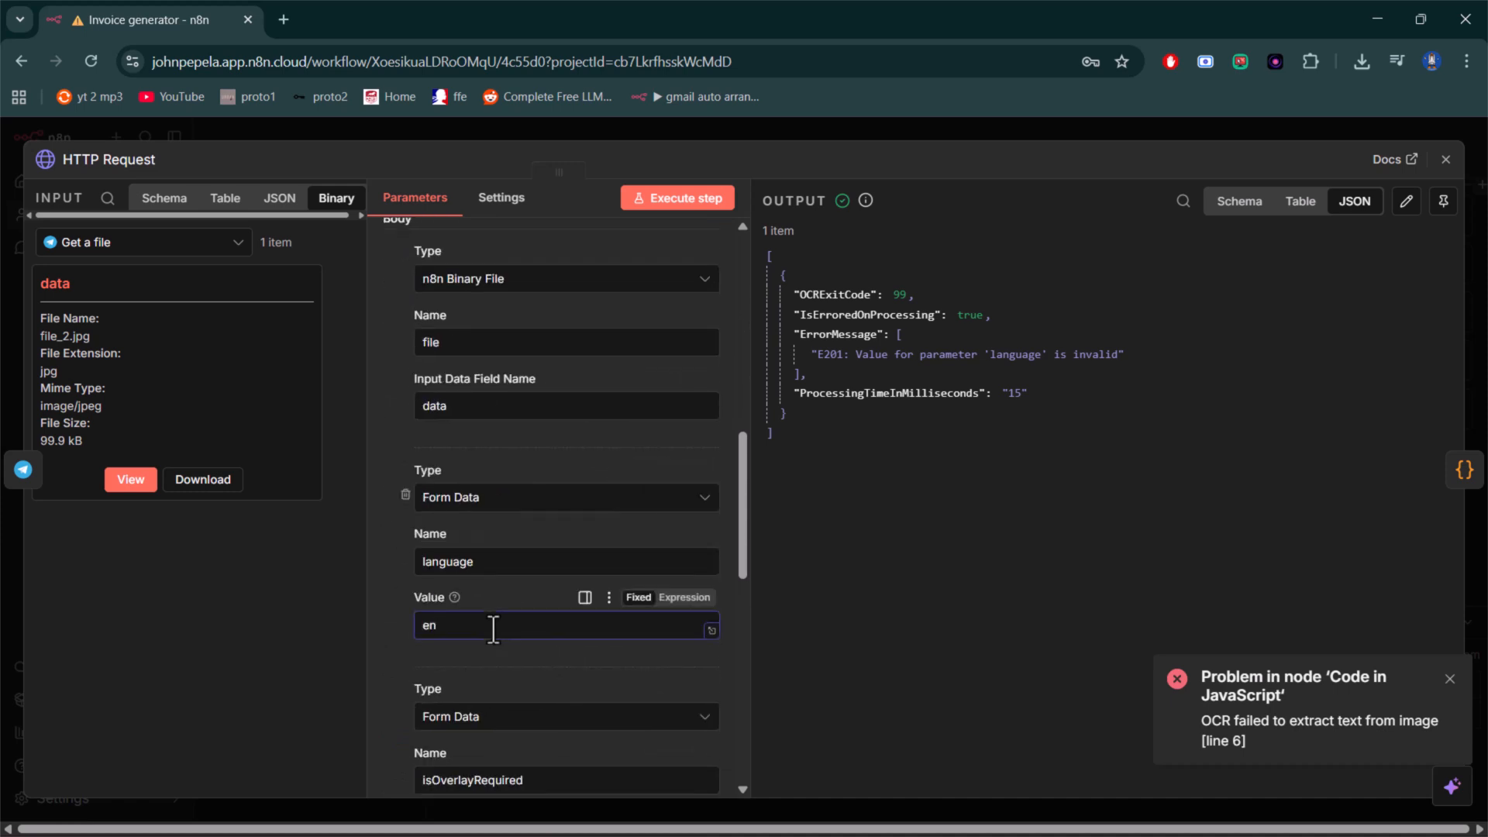
pyautogui.write('g')
pyautogui.click(1445, 159)
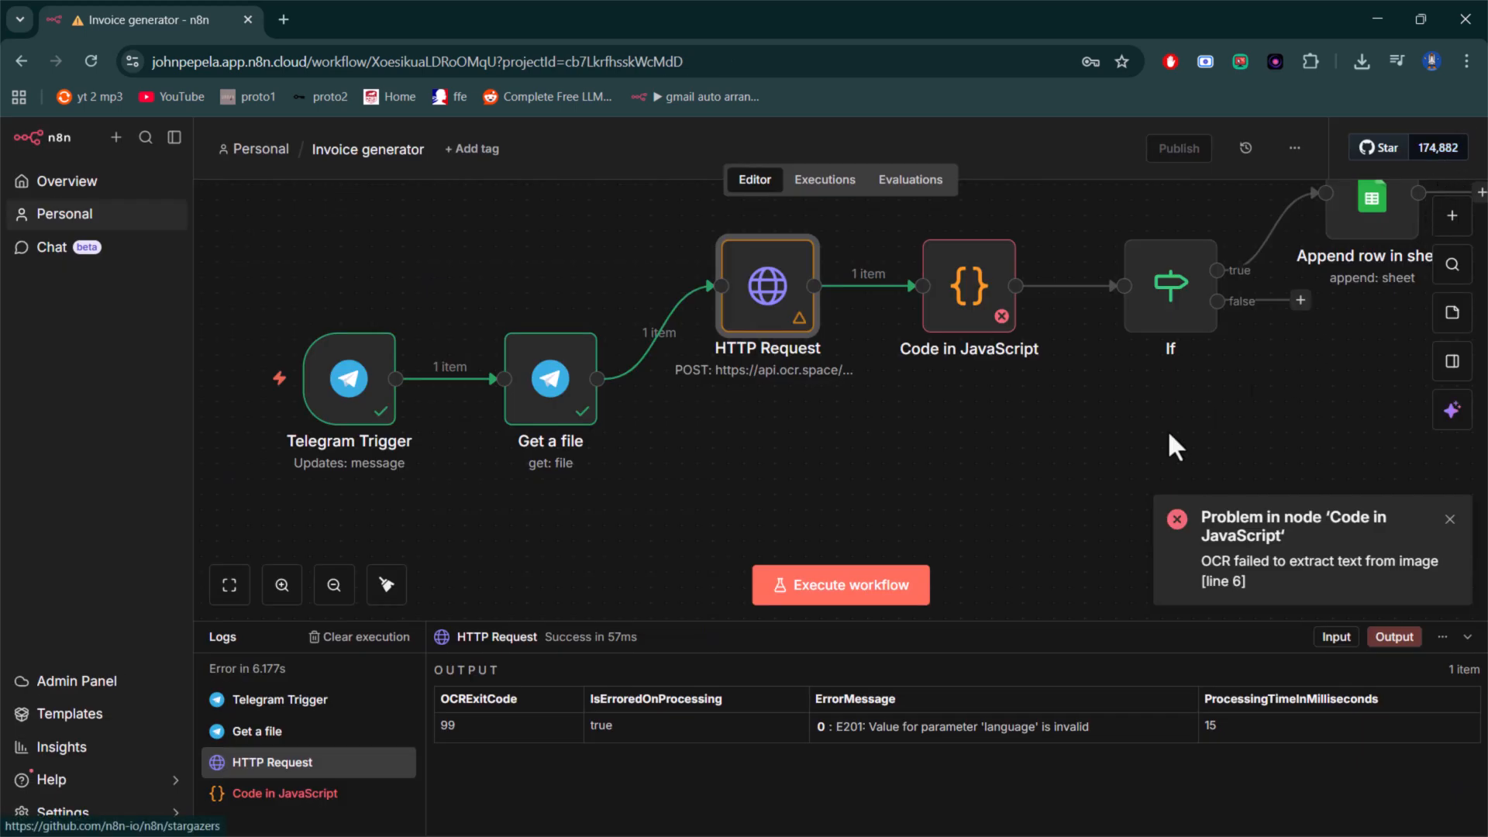
pyautogui.click(849, 597)
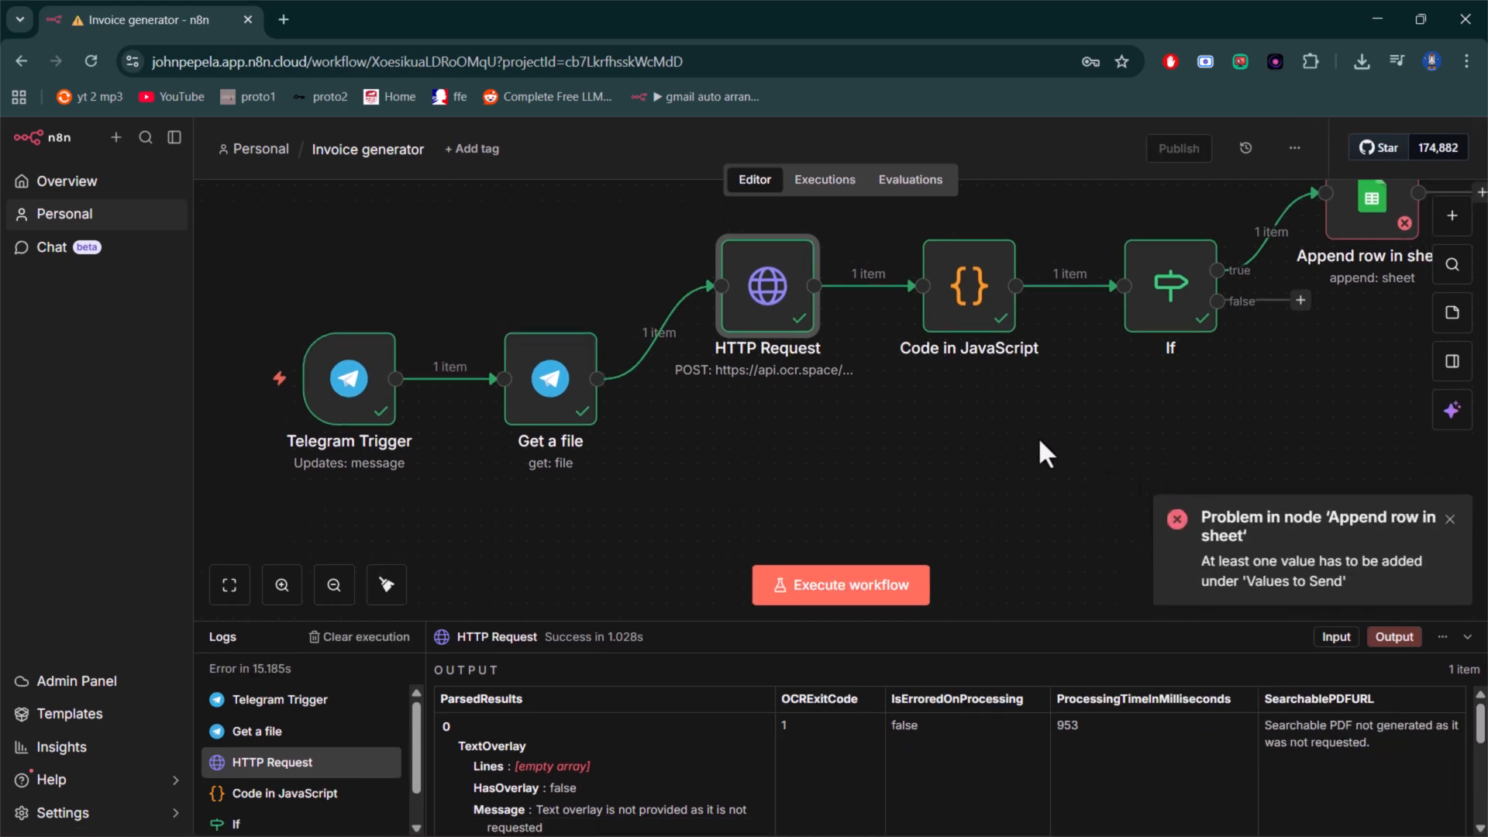
# - In the Append row in sheet node, map the invoiceNumber column to {{ $json.invoiceNumber }}
pyautogui.moveTo(1029, 435); pyautogui.dragTo(669, 458)
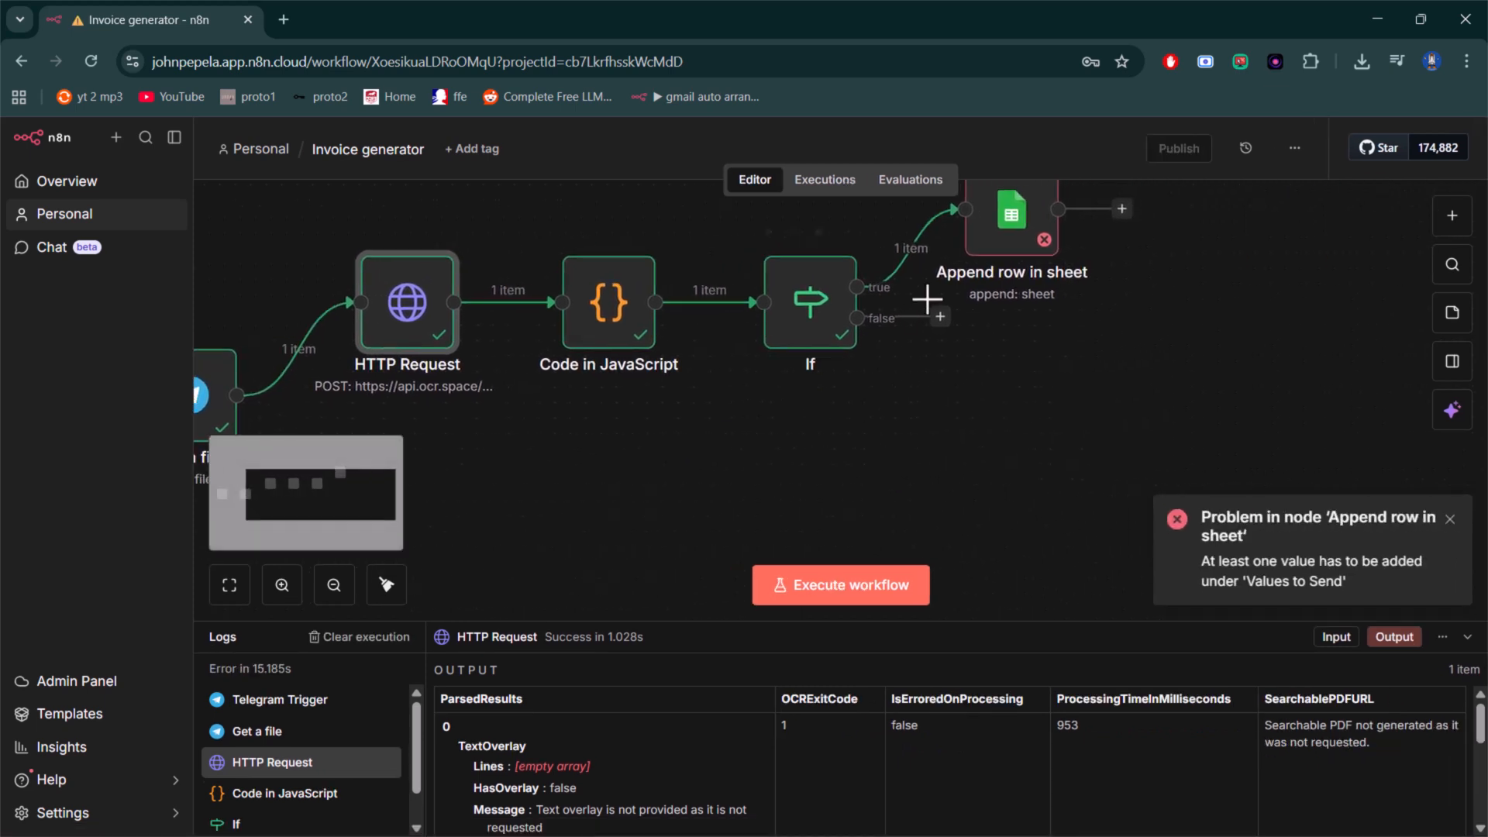
pyautogui.click(992, 244)
pyautogui.doubleClick(992, 237)
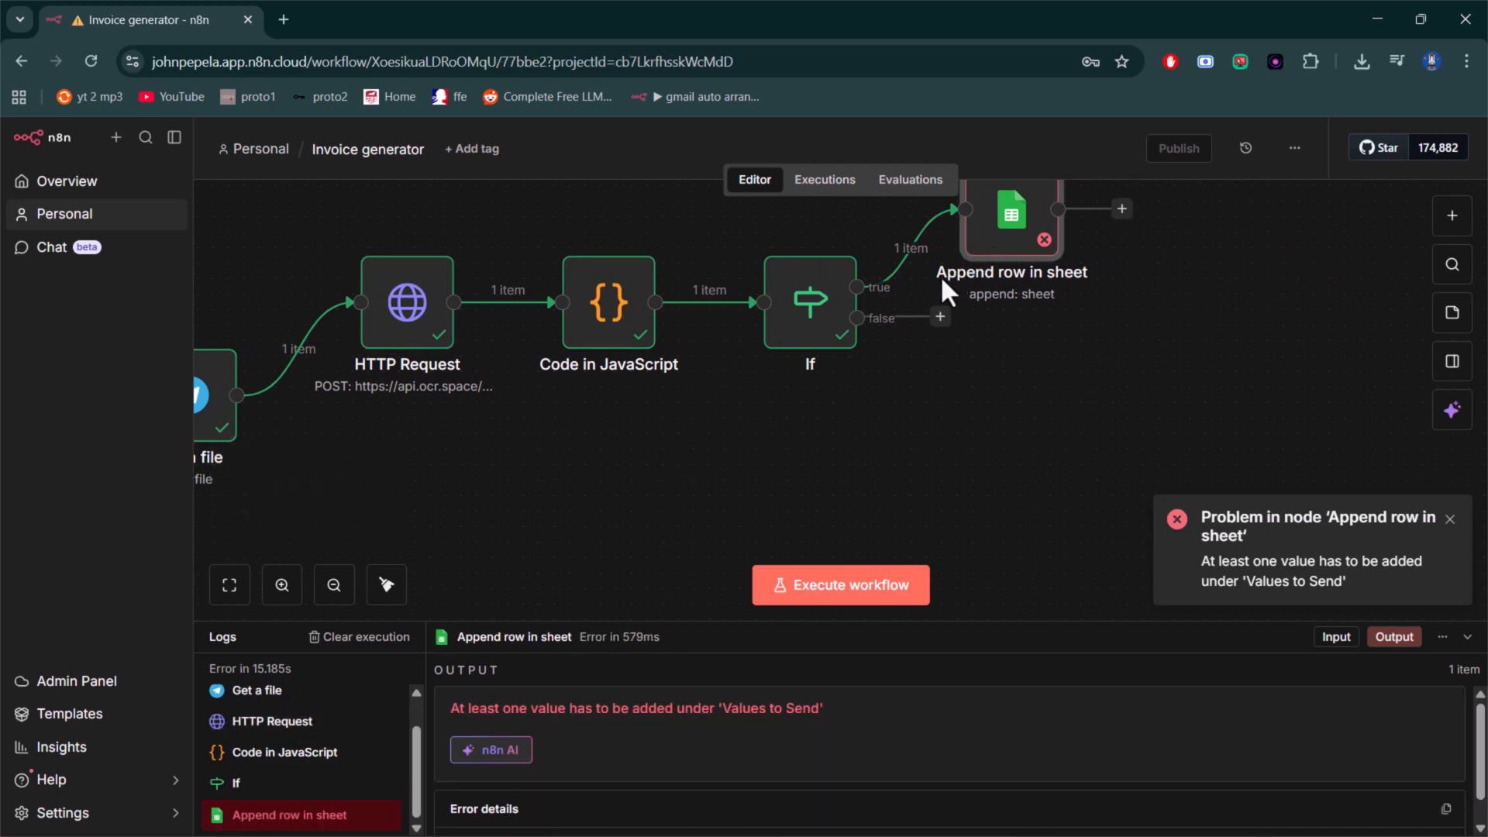
pyautogui.scroll(-3, 594, 620)
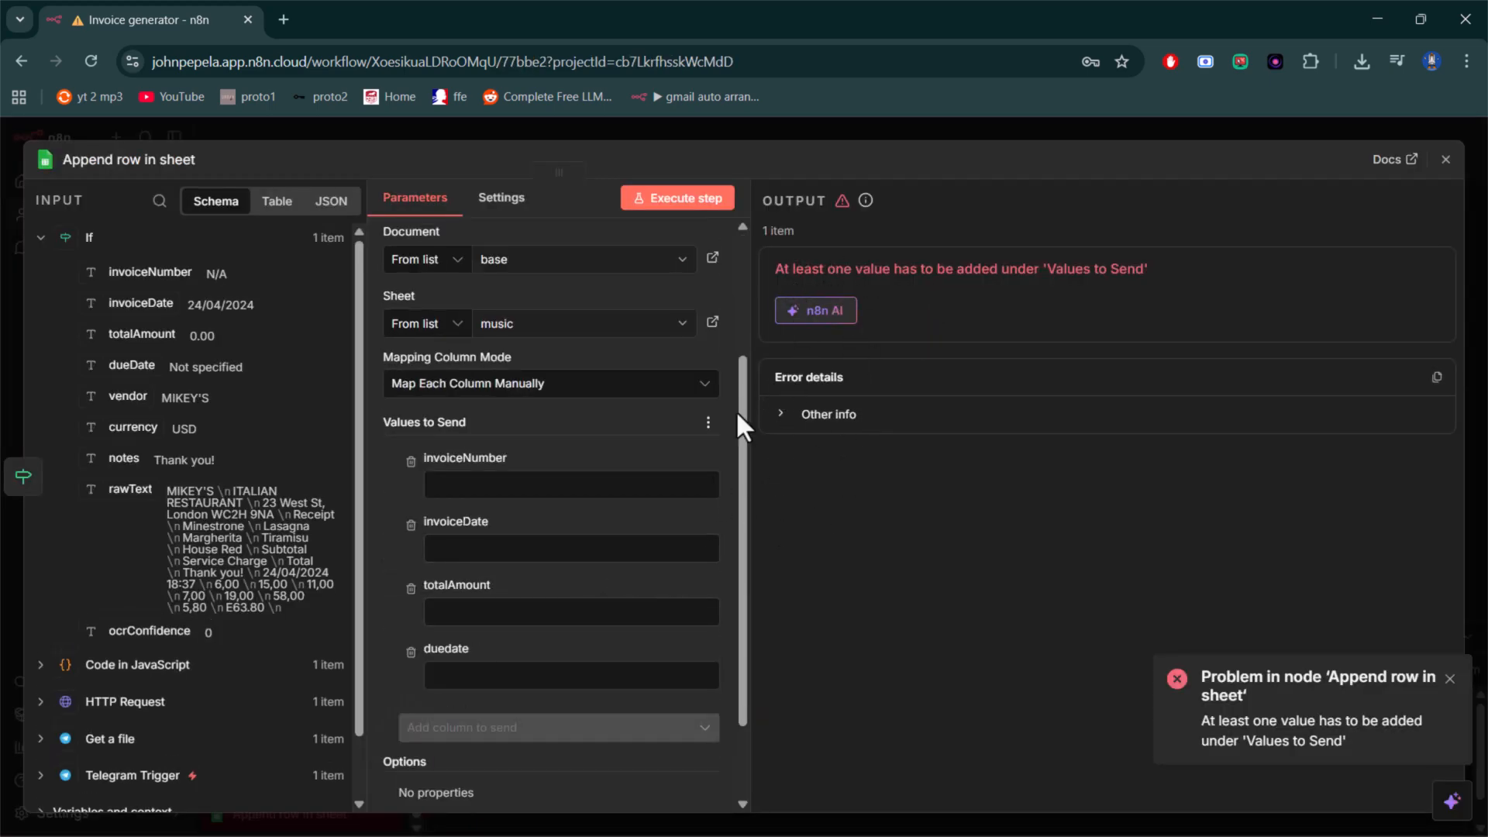
pyautogui.scroll(-2, 124, 527)
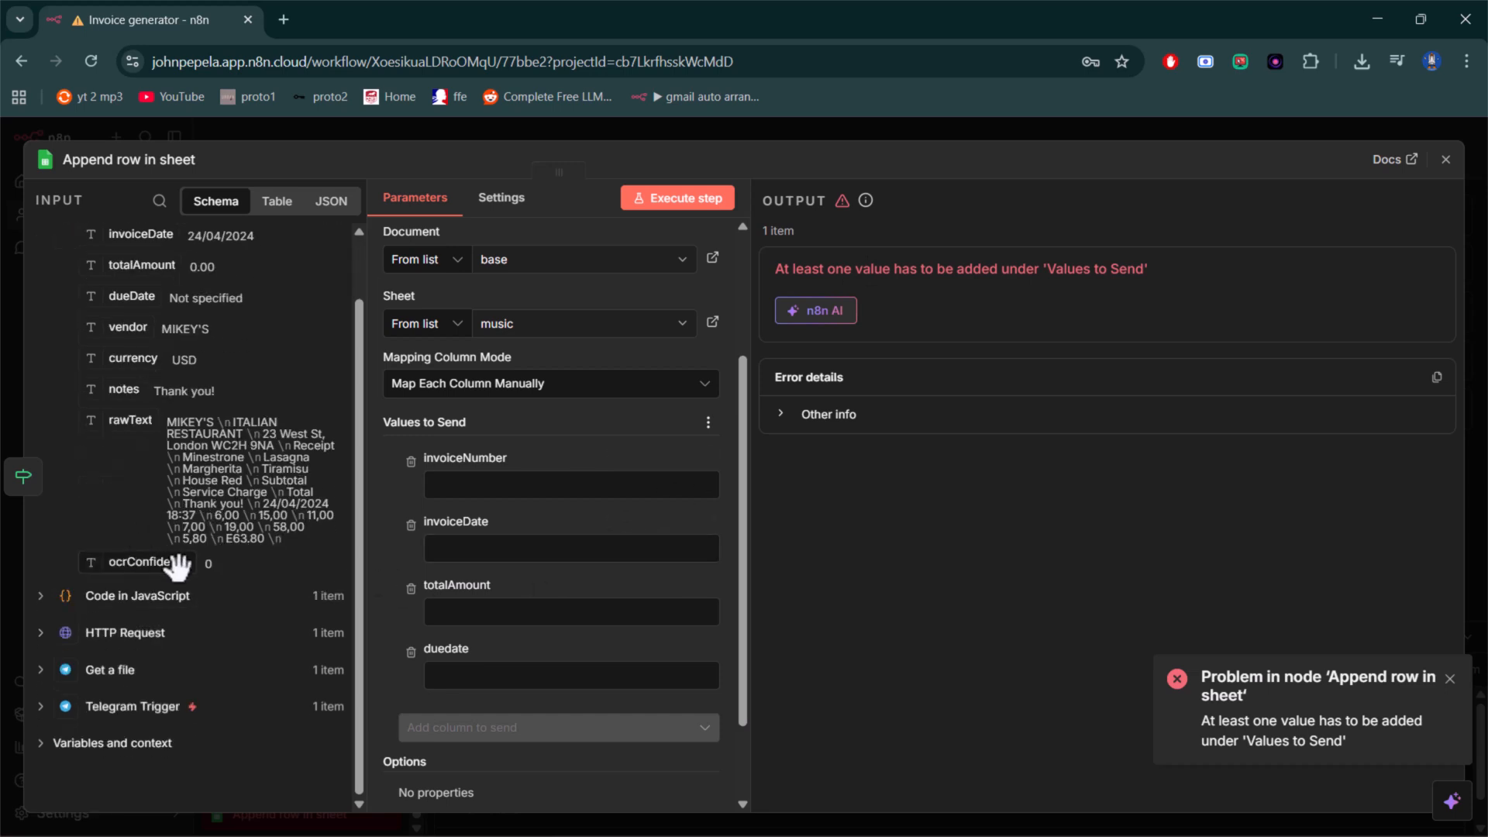
pyautogui.scroll(2, 170, 562)
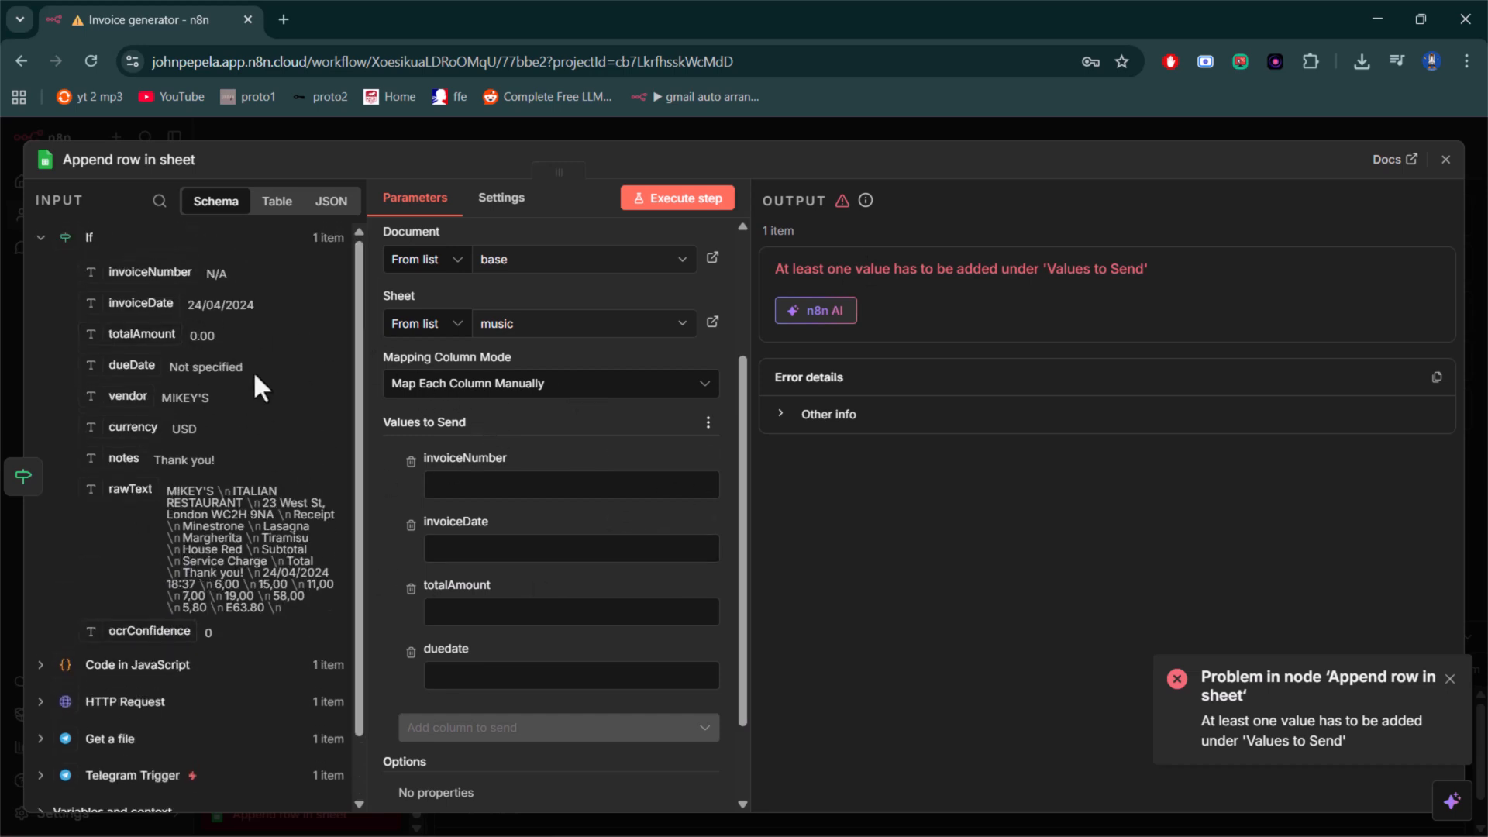
pyautogui.moveTo(133, 269); pyautogui.dragTo(485, 481)
pyautogui.moveTo(517, 495); pyautogui.dragTo(518, 489)
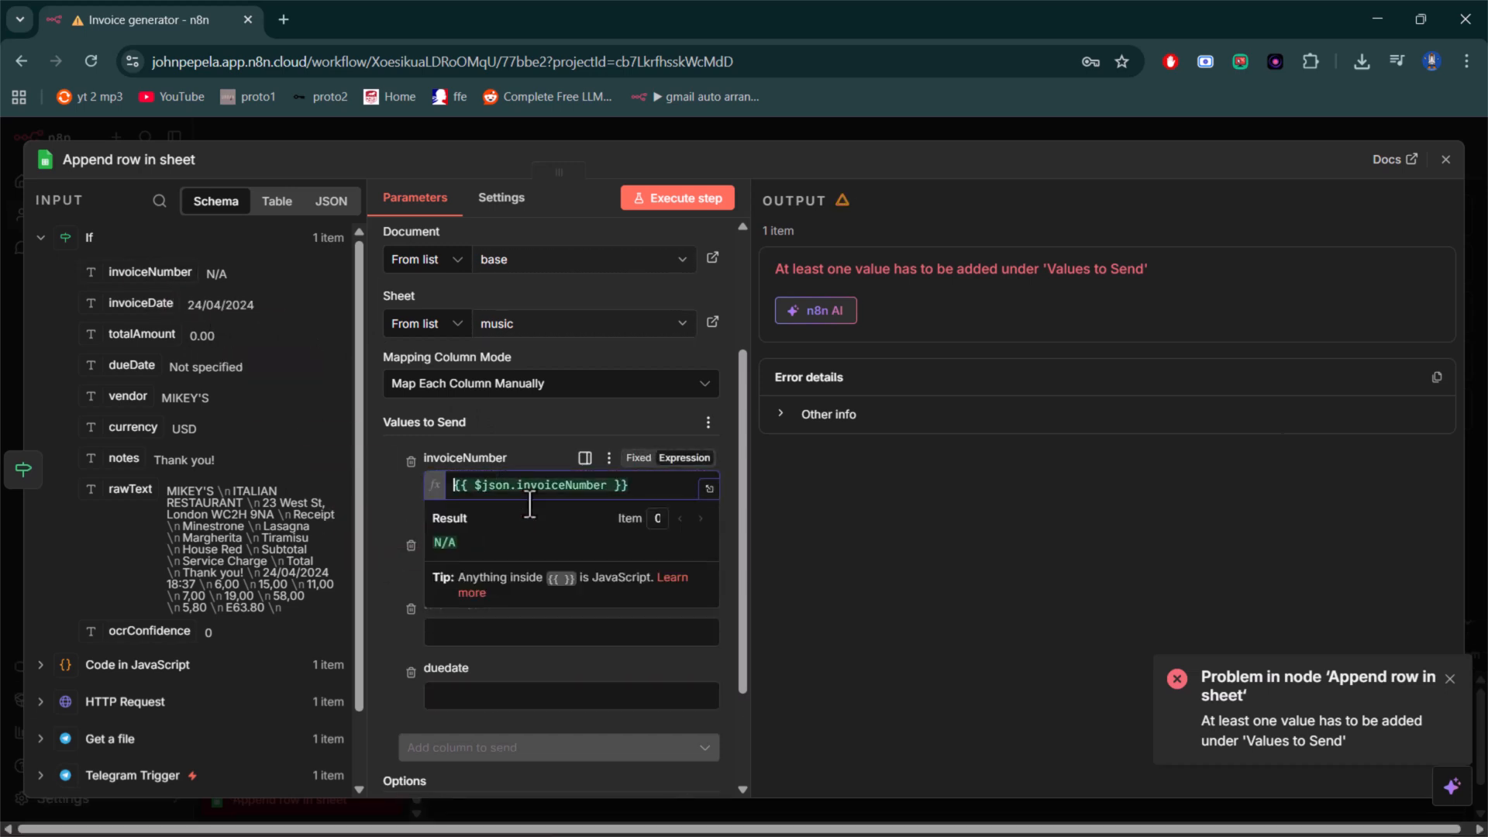
pyautogui.click(384, 500)
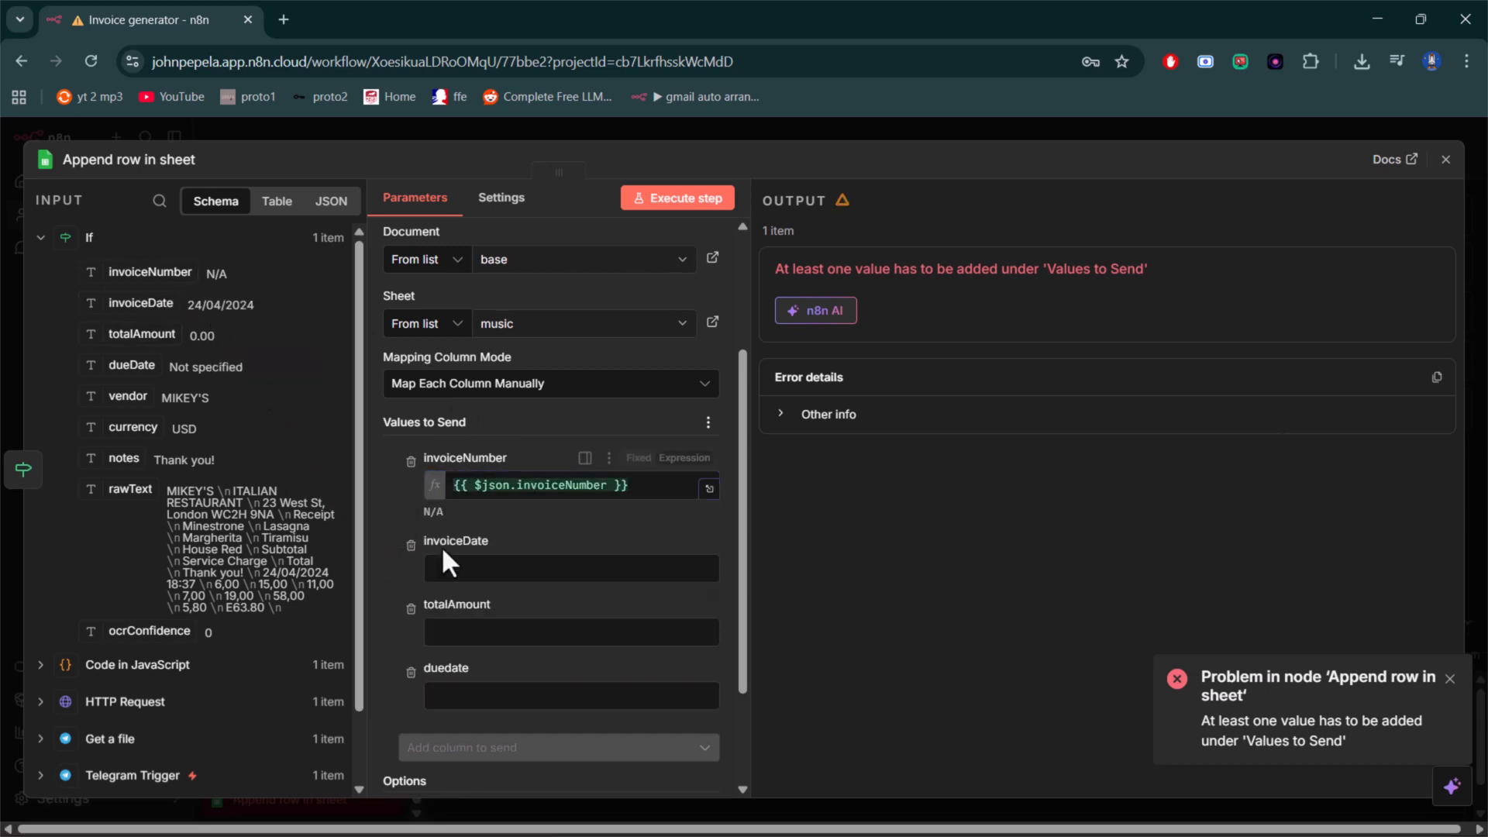
# - Map the invoiceDate, totalAmount and duedate columns to {{ $json.invoiceDate }}, {{ $json.totalAmount }} and {{ $json.dueDate }}
pyautogui.moveTo(140, 306); pyautogui.dragTo(476, 598)
pyautogui.moveTo(138, 328); pyautogui.dragTo(454, 628)
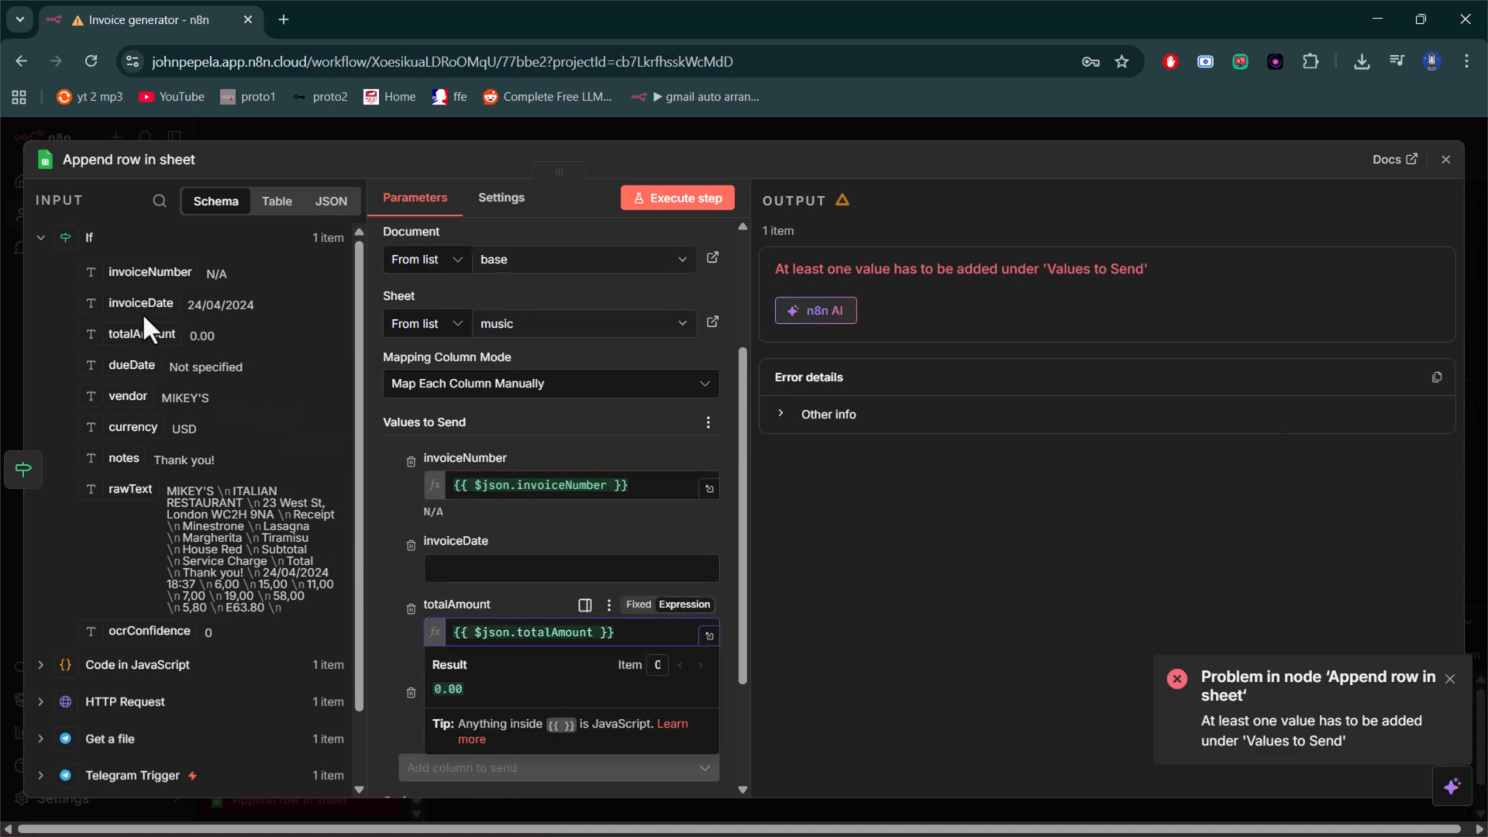
pyautogui.moveTo(148, 304); pyautogui.dragTo(427, 564)
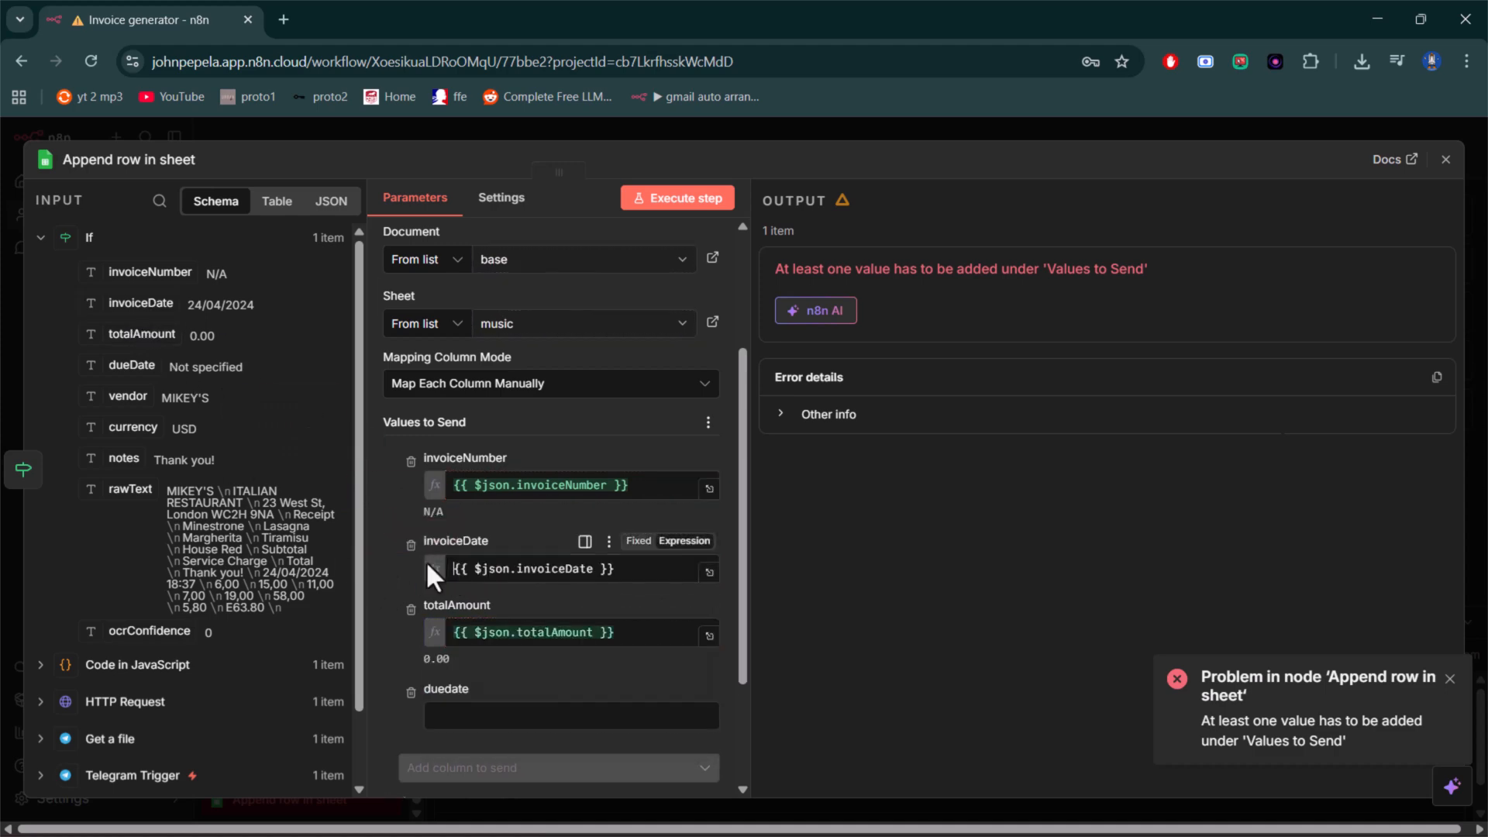
pyautogui.click(792, 508)
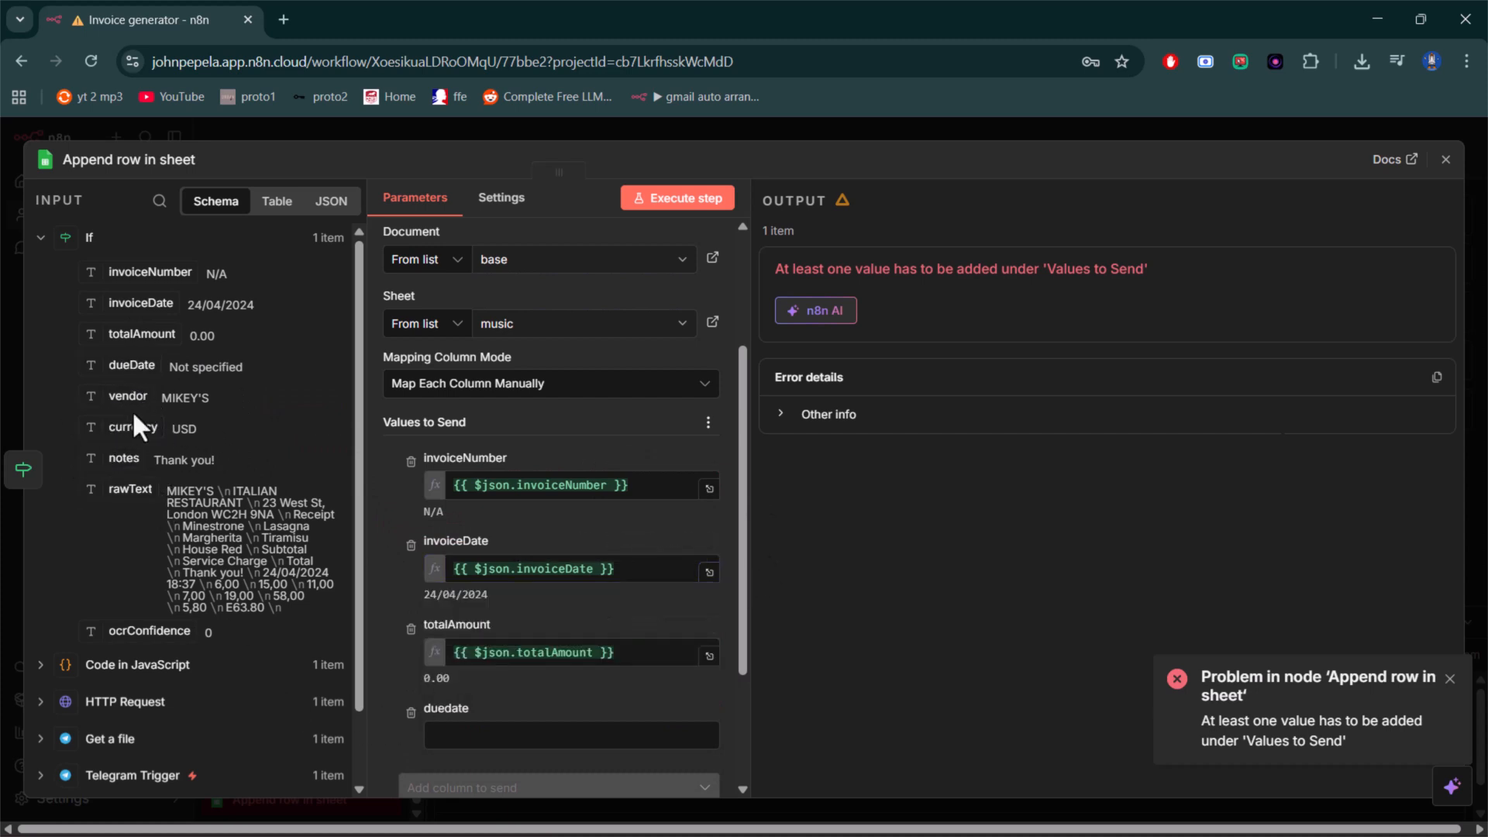
pyautogui.moveTo(124, 365); pyautogui.dragTo(501, 744)
pyautogui.click(868, 589)
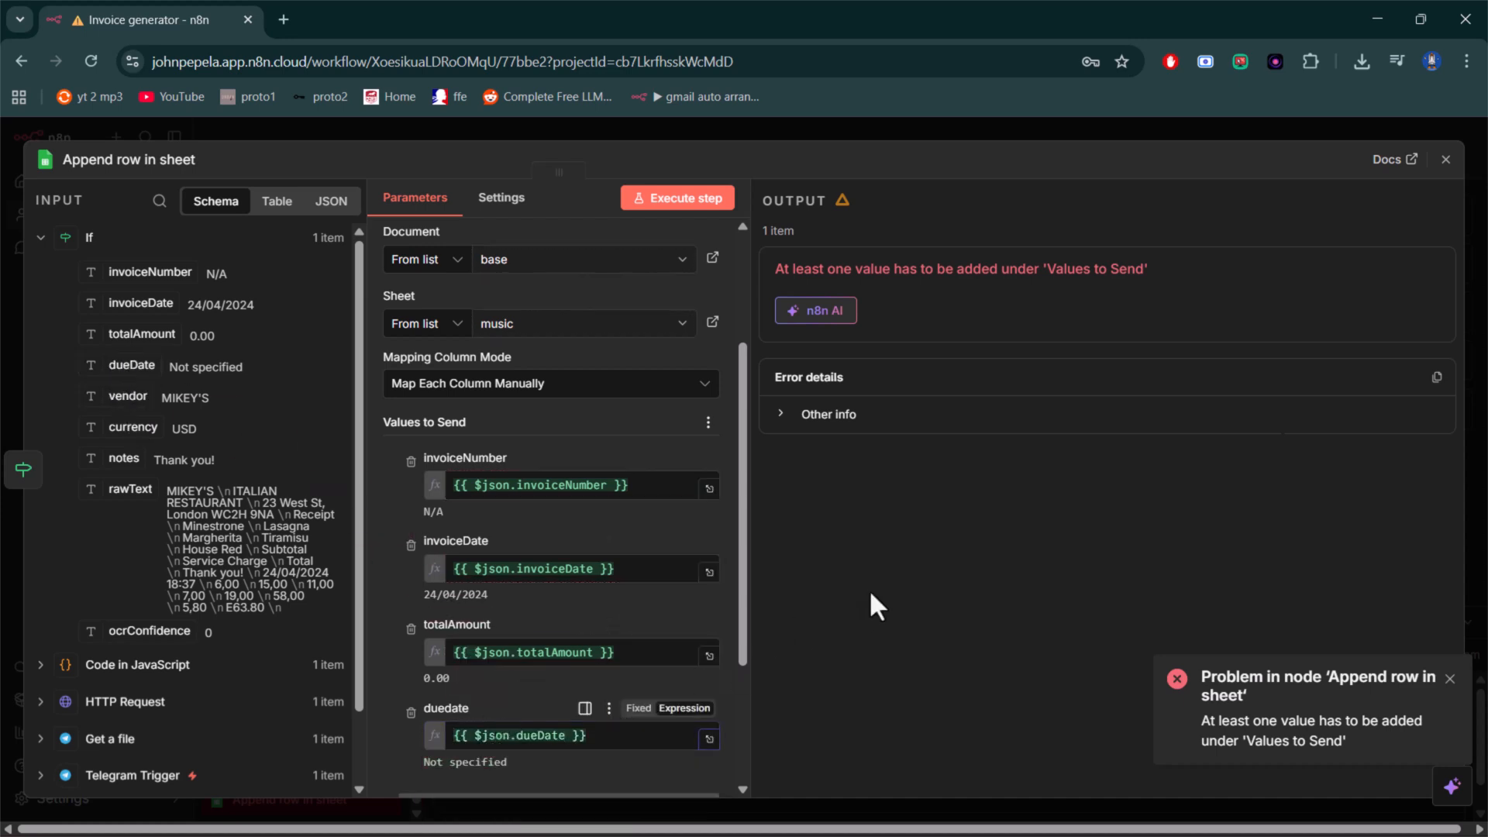
# - Execute the Append row in sheet node on its own and return to the canvas
pyautogui.scroll(-3, 601, 401)
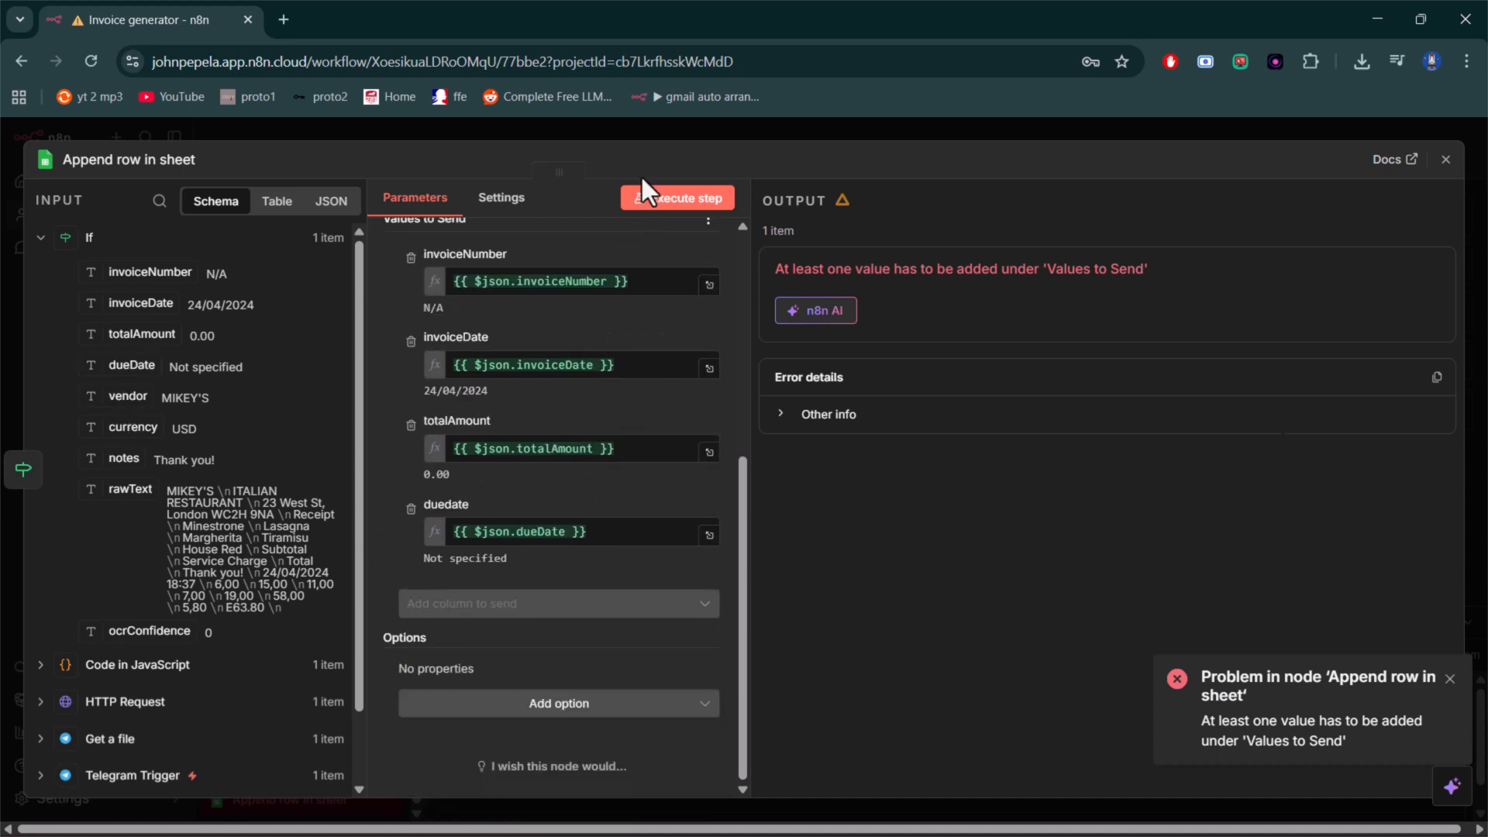
pyautogui.click(687, 202)
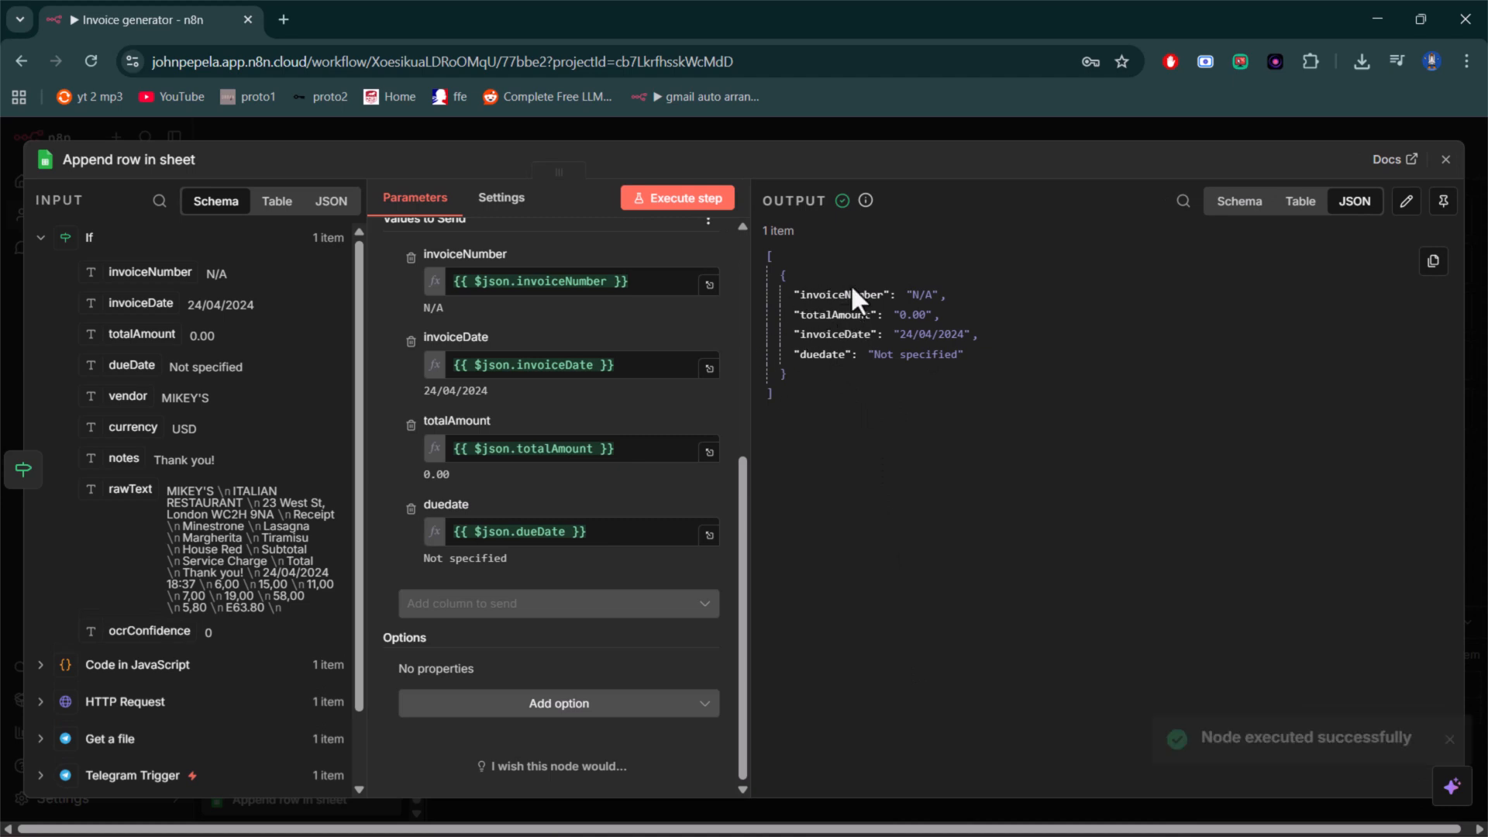
pyautogui.click(1443, 172)
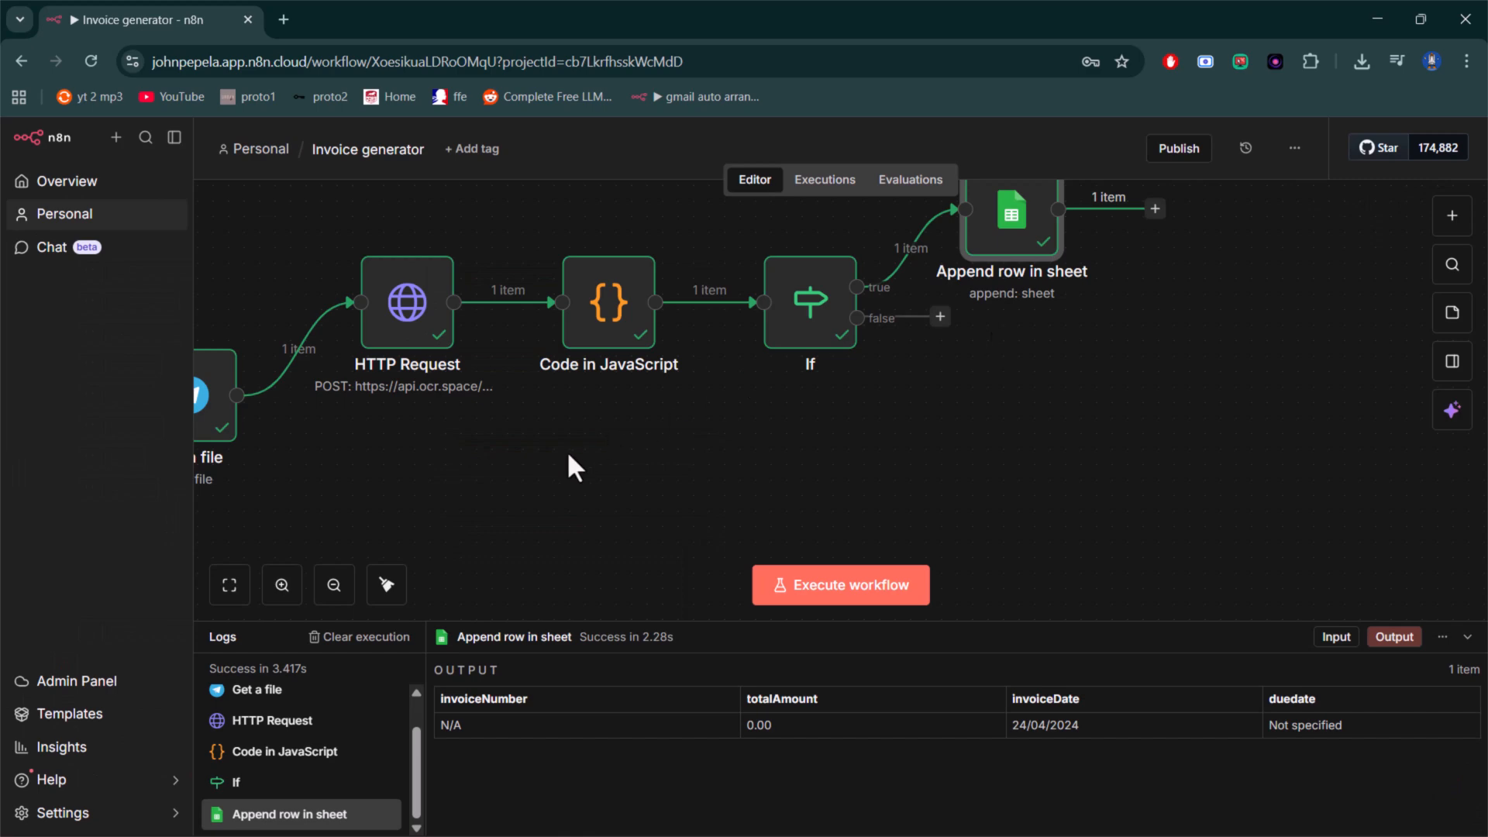
pyautogui.scroll(-2, 773, 402)
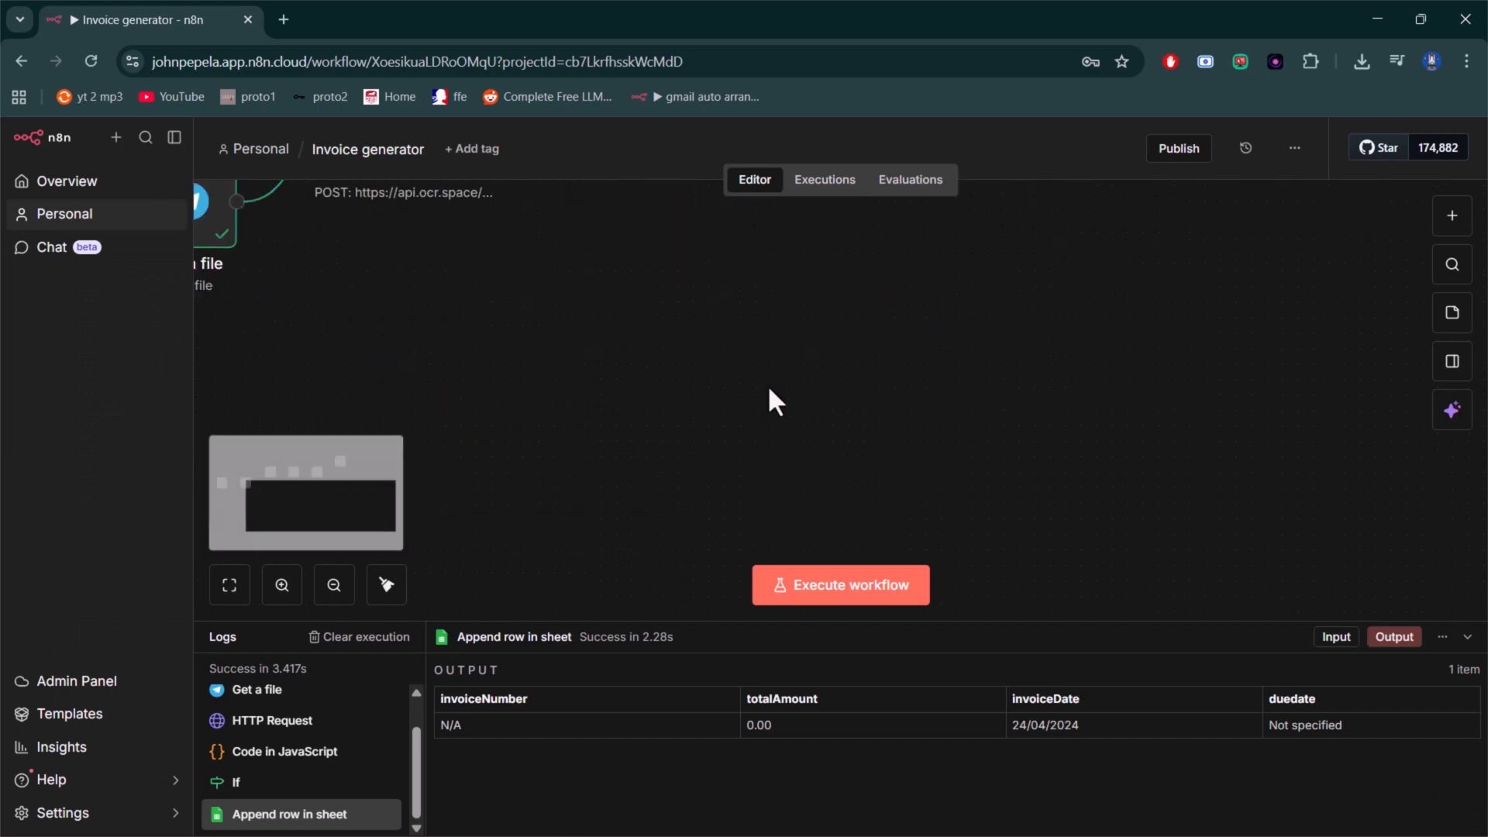
pyautogui.scroll(1, 776, 401)
pyautogui.scroll(-2, 767, 385)
pyautogui.scroll(3, 767, 385)
pyautogui.click(767, 385)
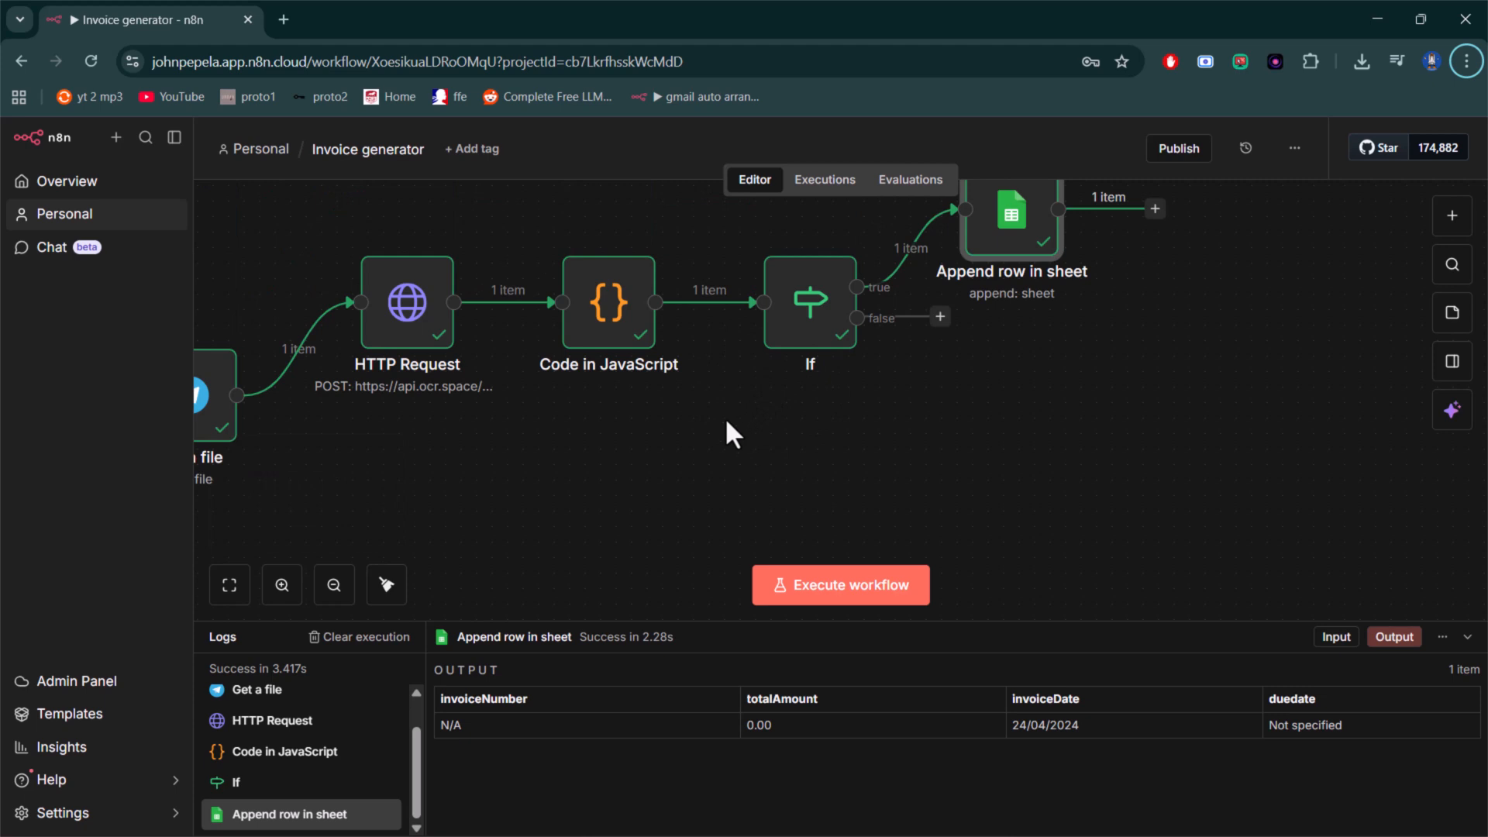
# - Add a Telegram "Send a text message" node to the If node's false branch
pyautogui.click(939, 319)
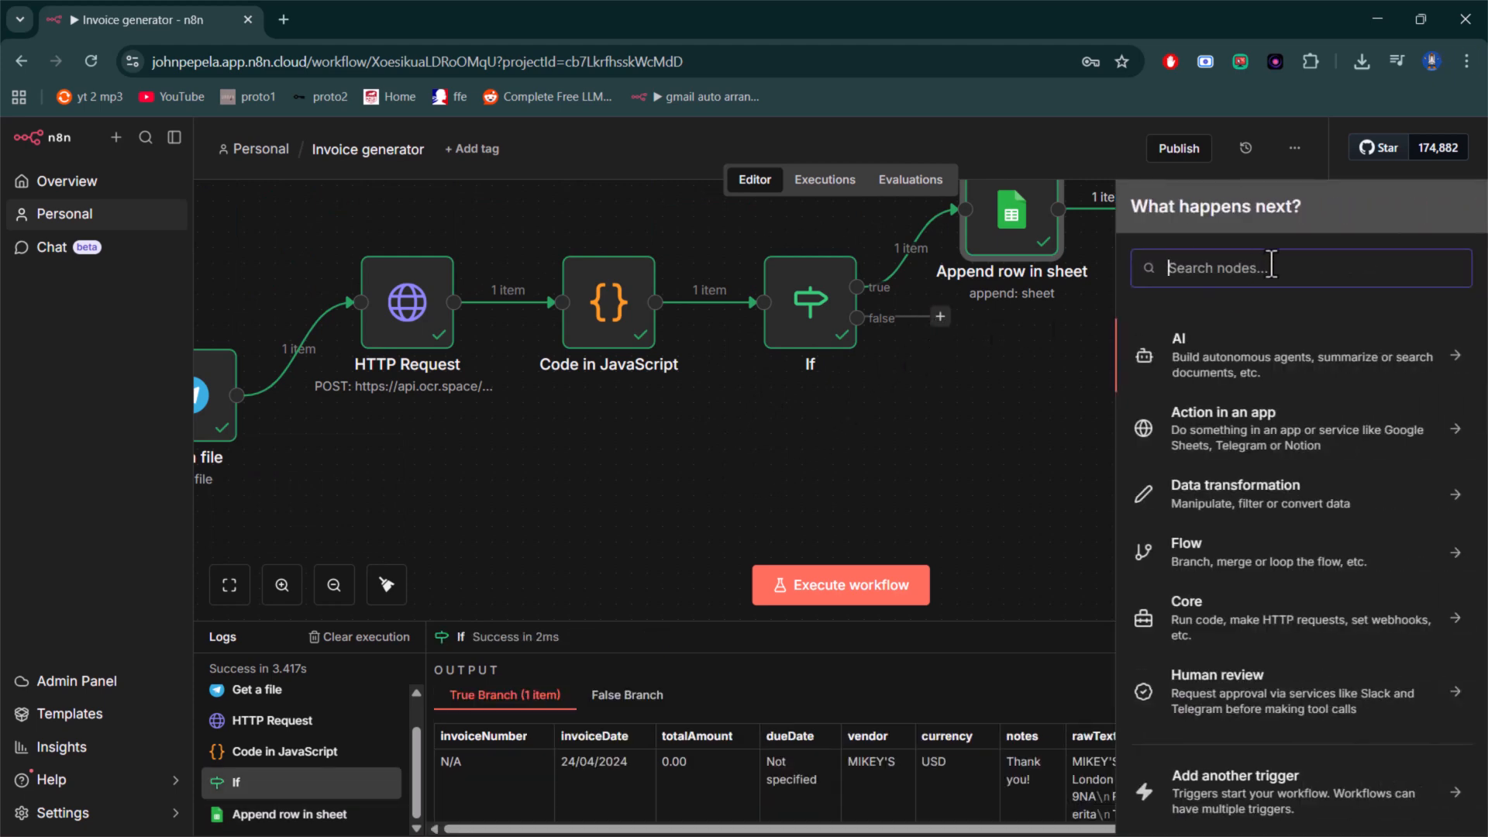
pyautogui.write('te')
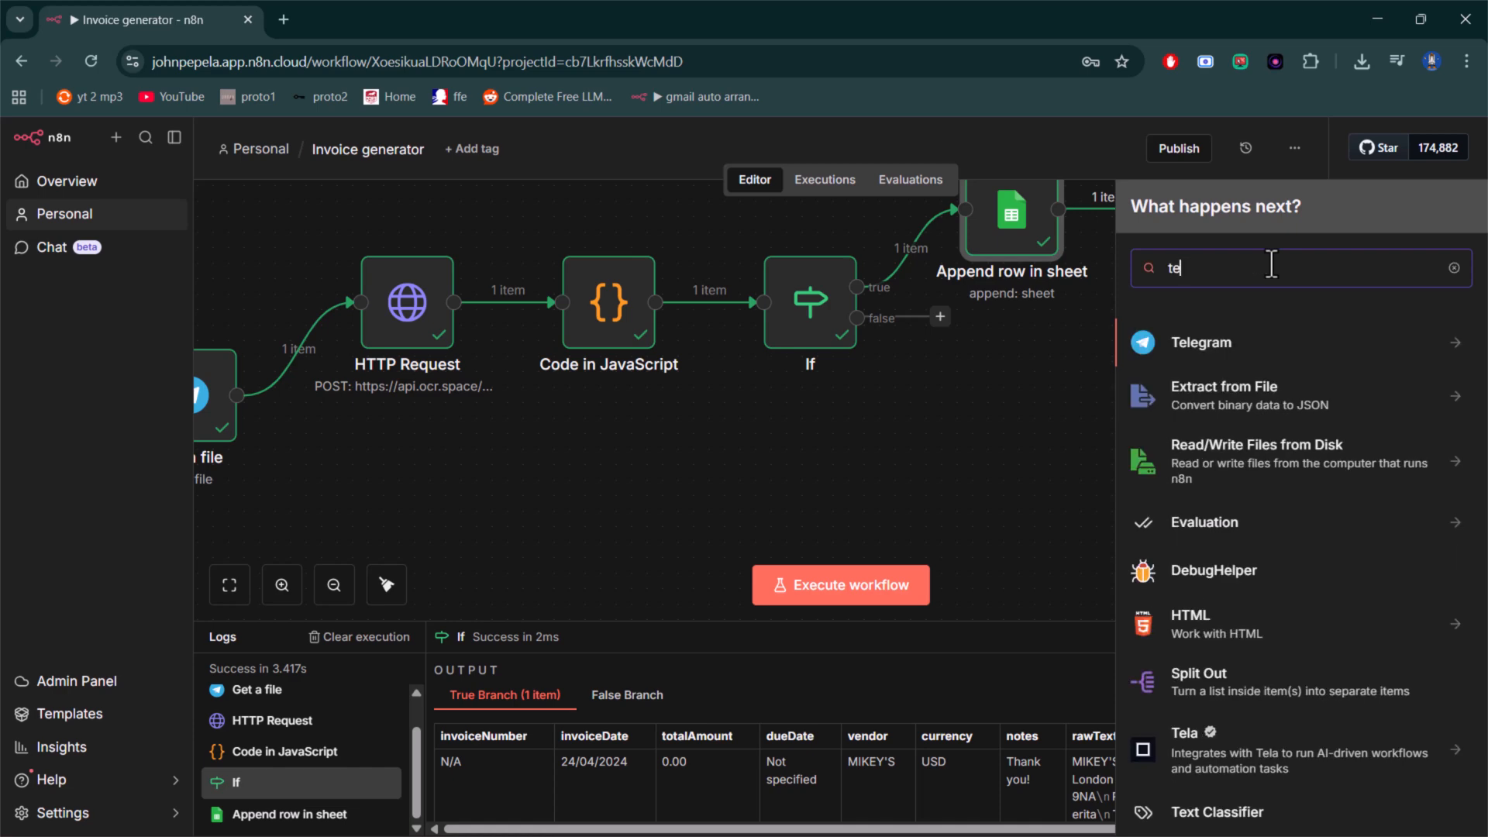
pyautogui.click(1443, 361)
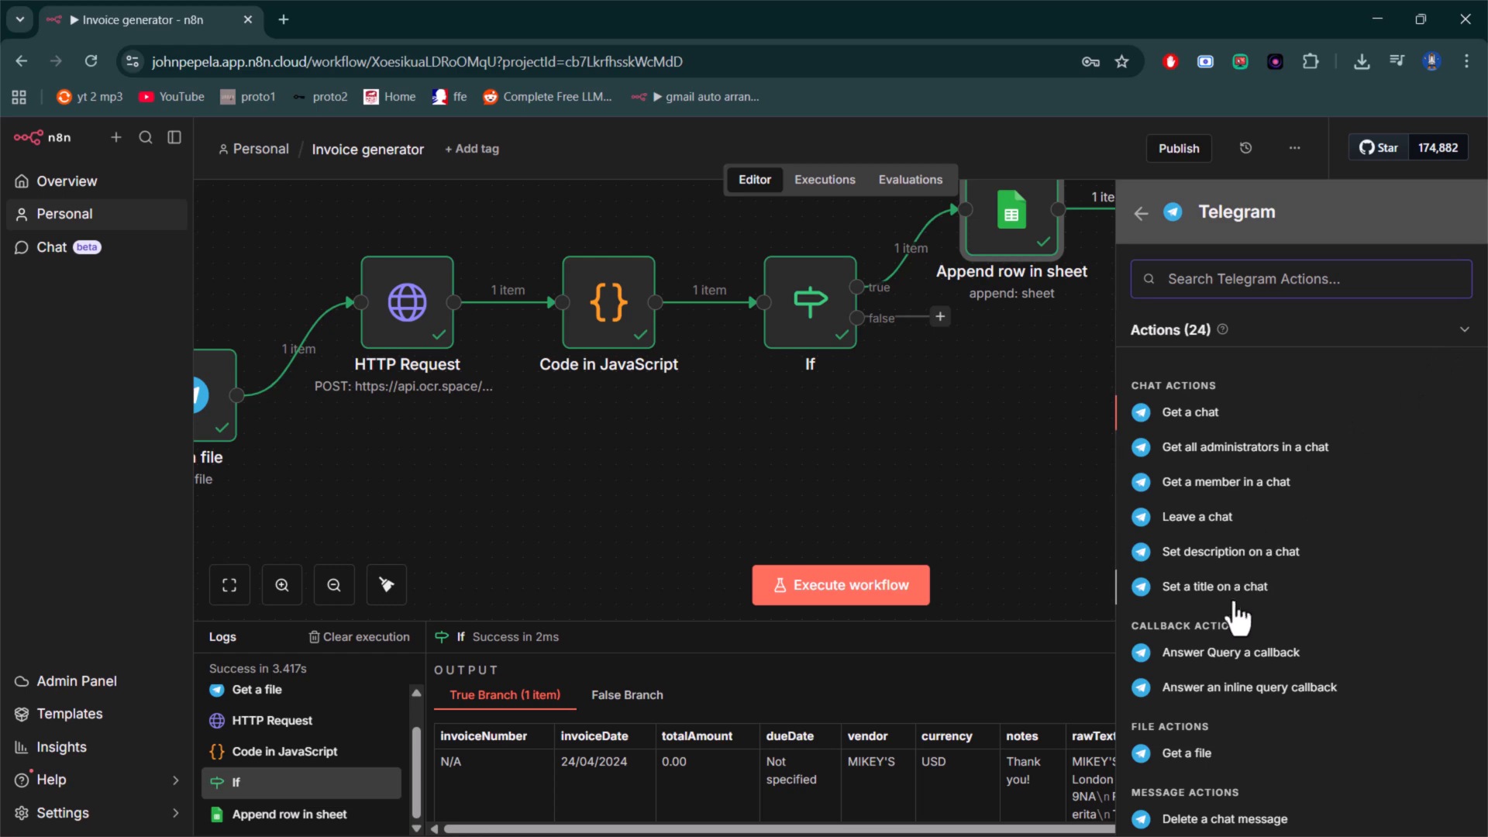
pyautogui.scroll(-5, 1232, 662)
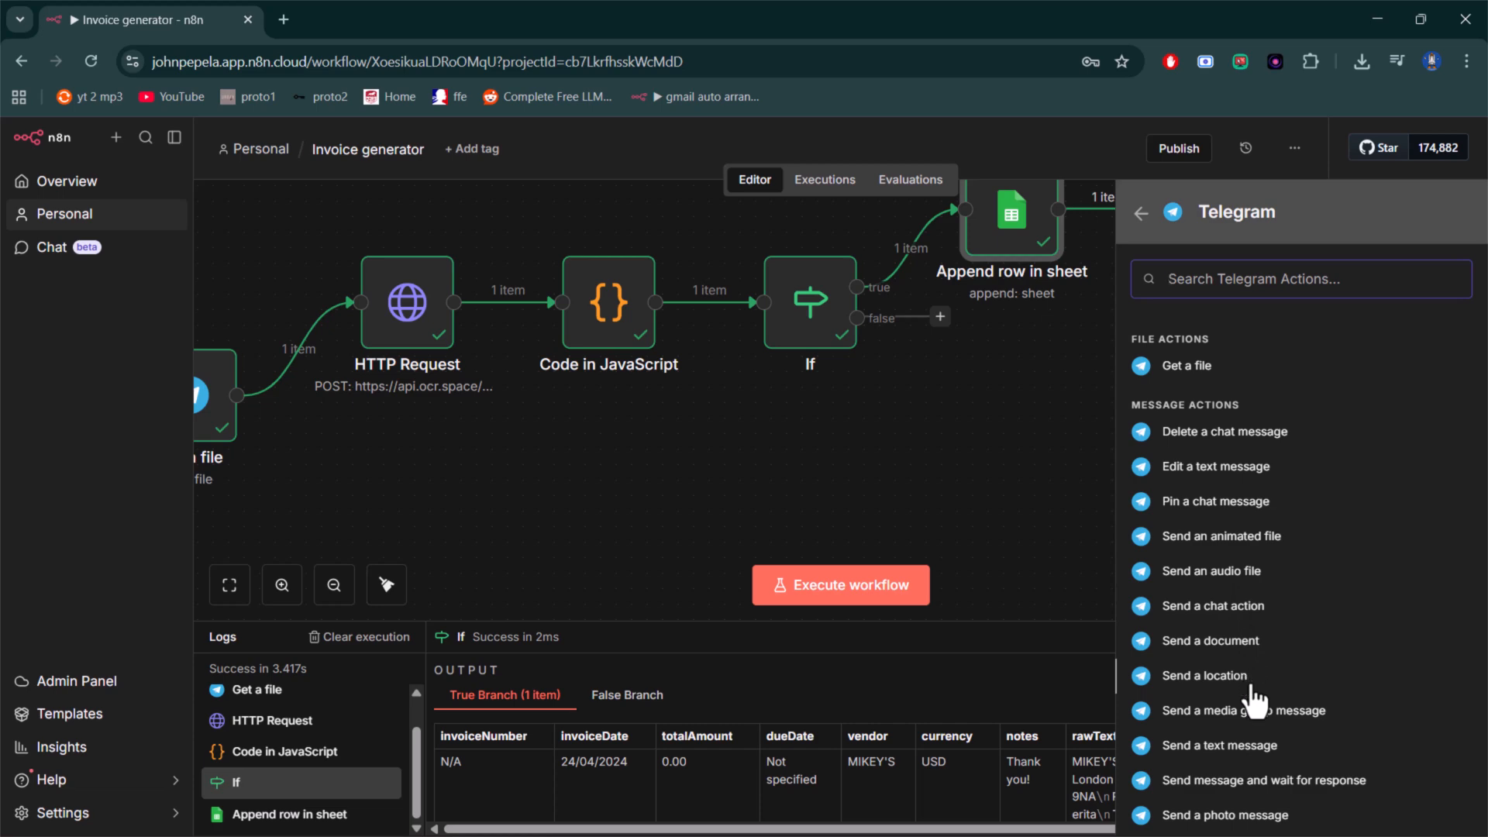
pyautogui.click(1249, 750)
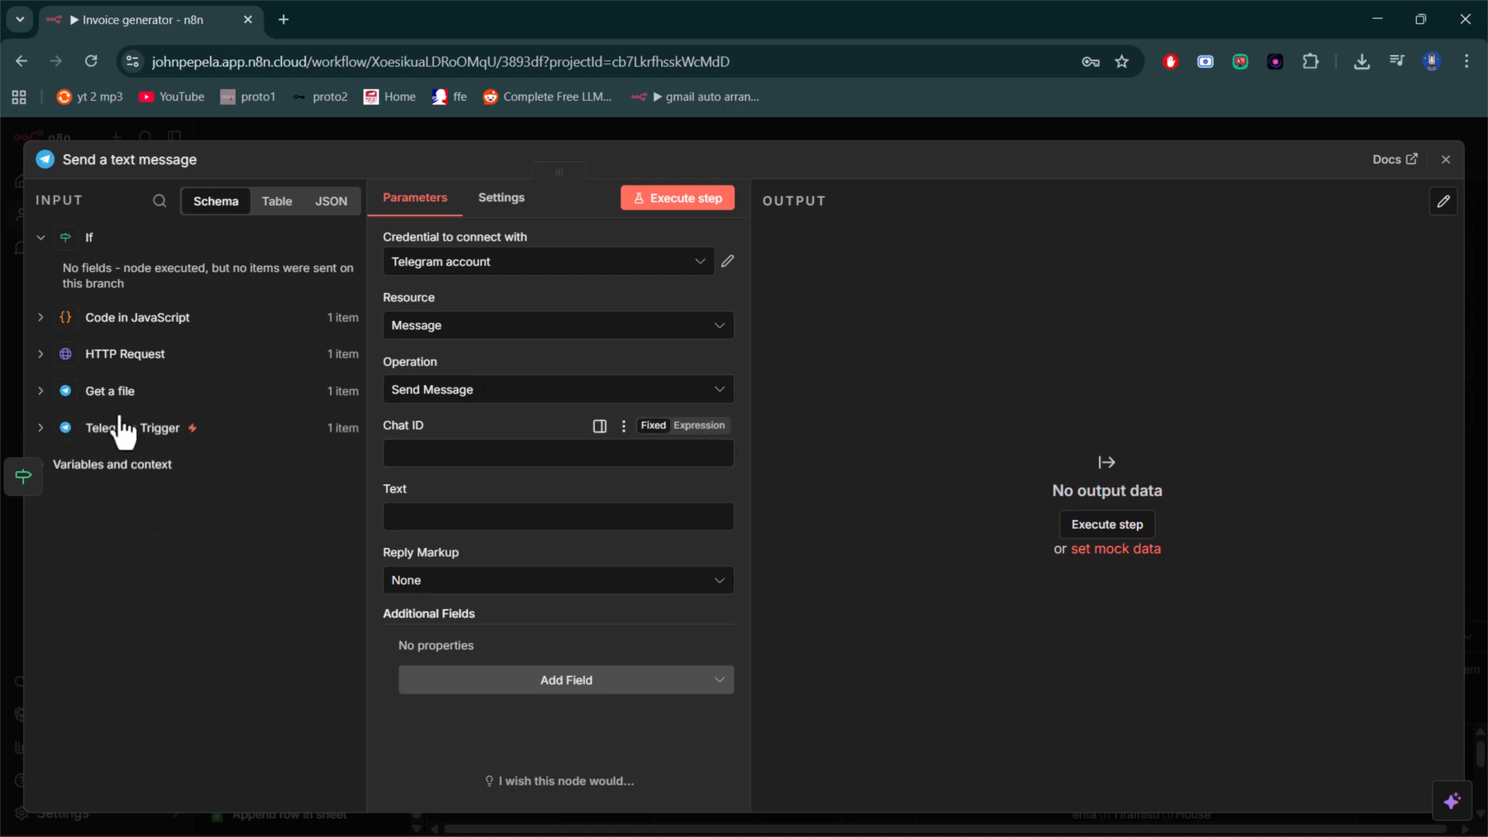
# - Map the message's Chat ID to the chat id from the Telegram Trigger, {{ $('Telegram Trigger').item.json.message.chat.id }}
pyautogui.click(43, 392)
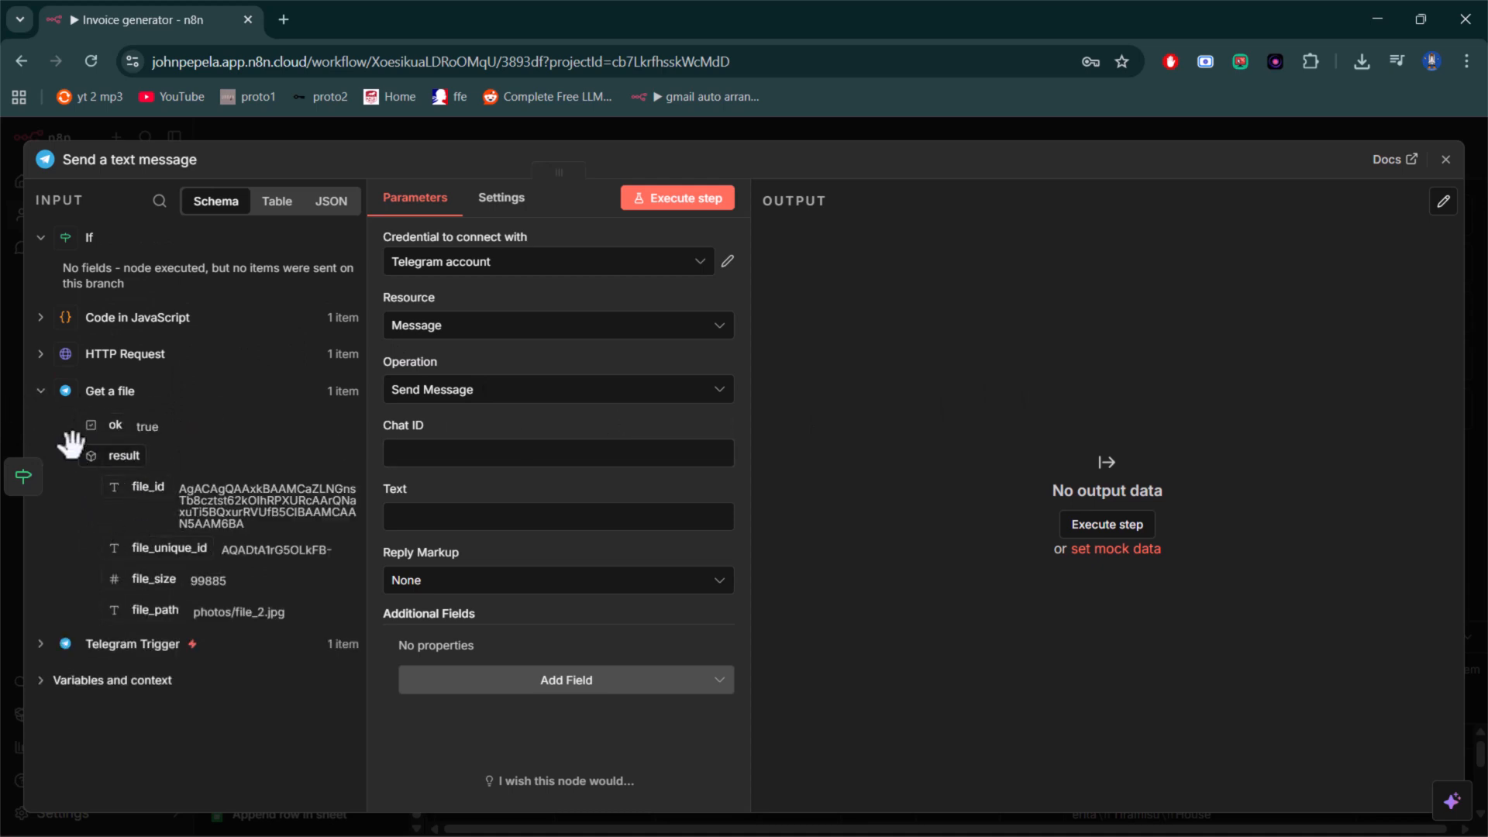
pyautogui.click(44, 392)
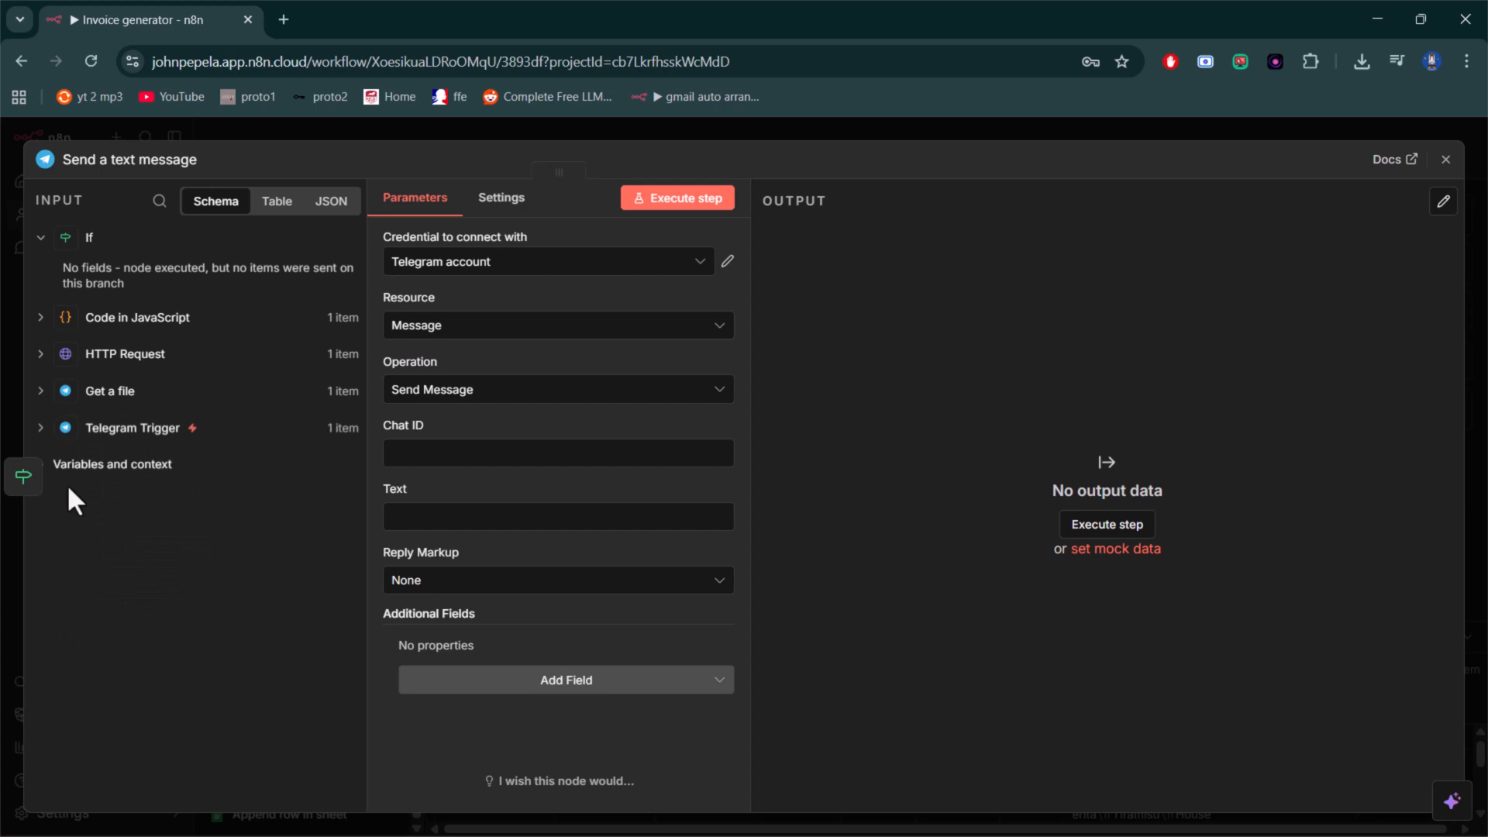
pyautogui.click(43, 427)
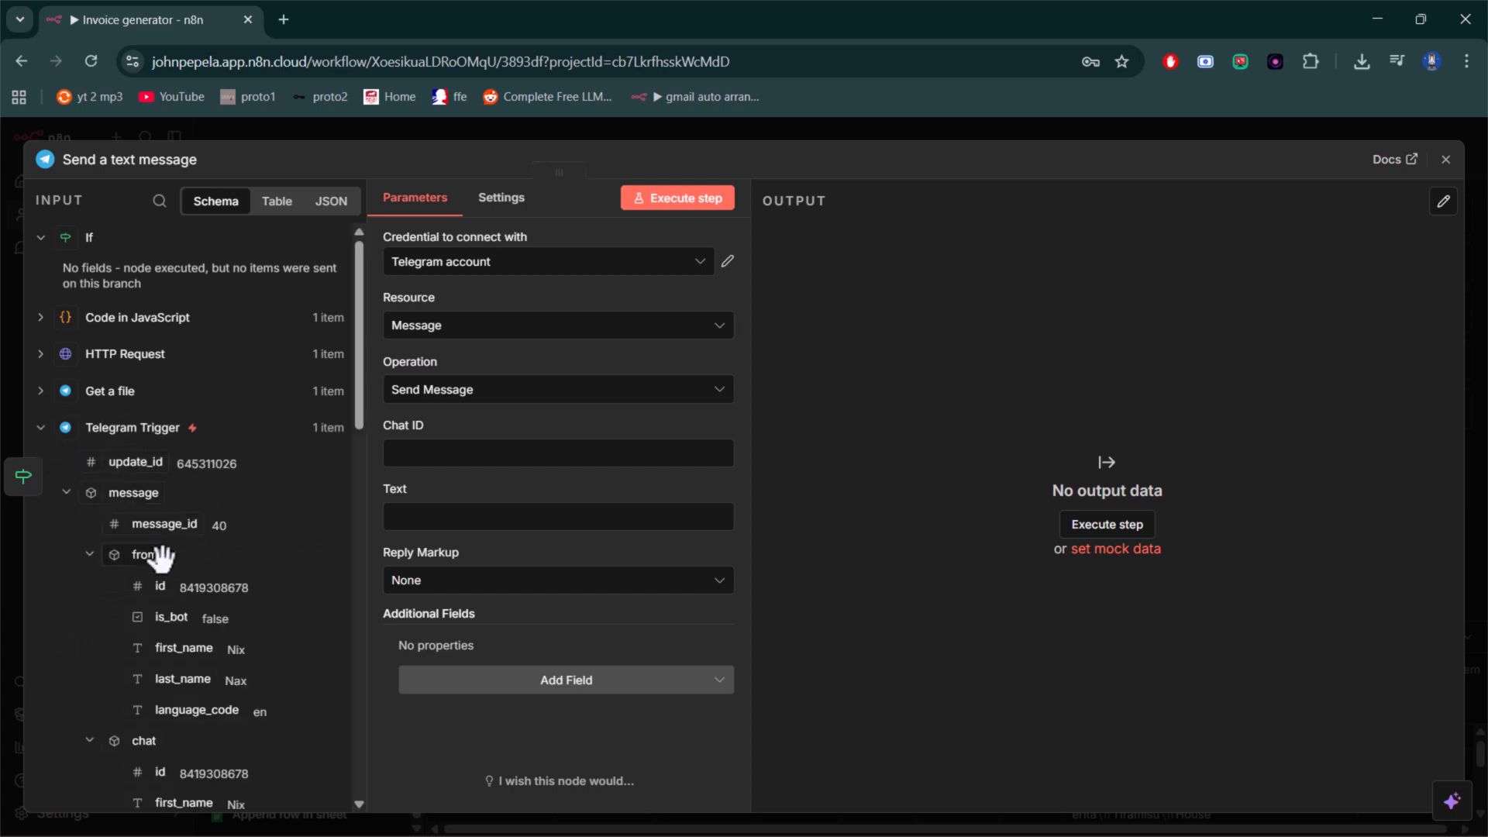
pyautogui.scroll(-3, 151, 579)
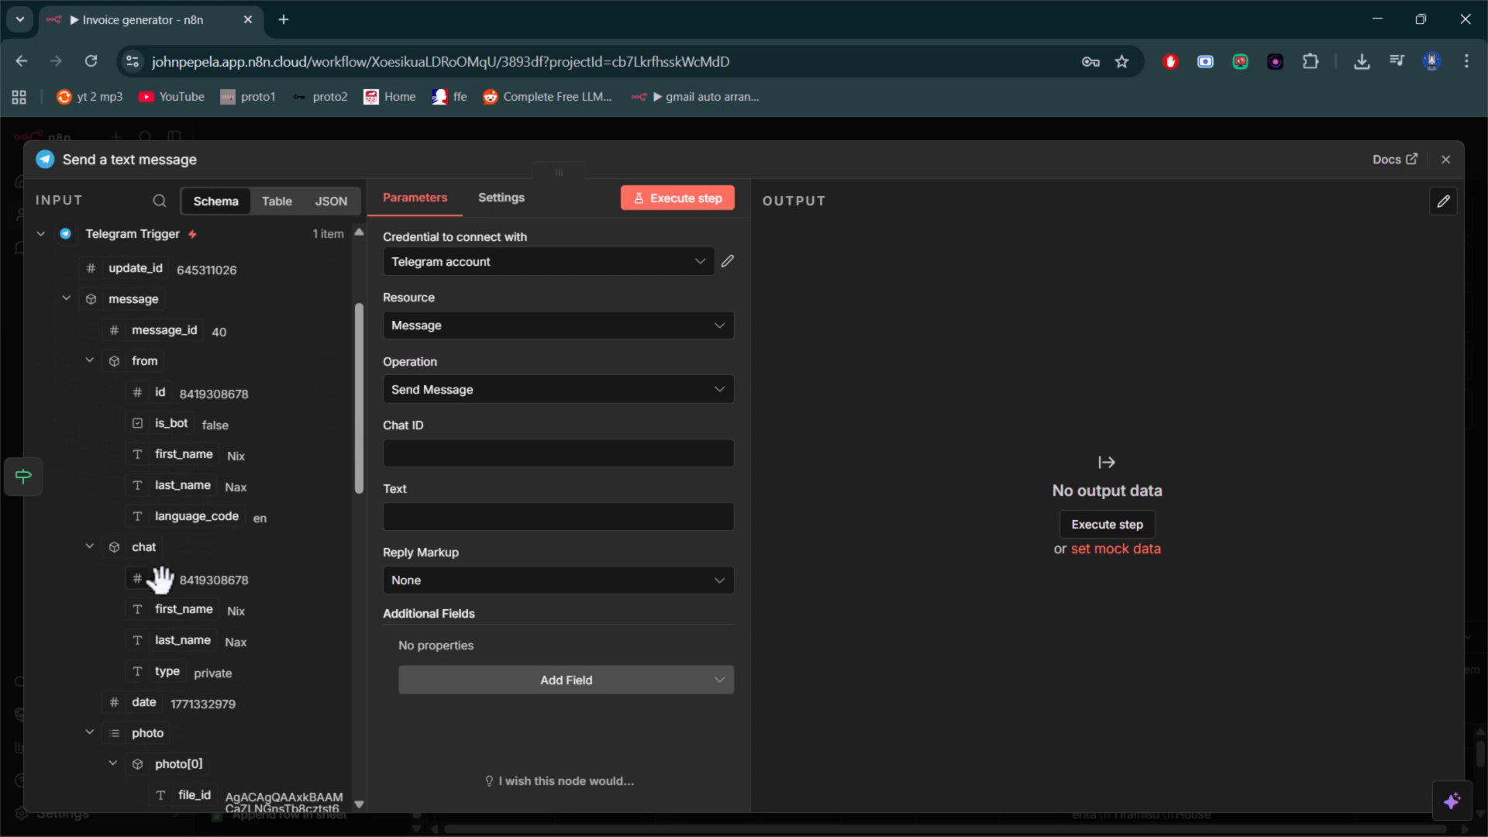
pyautogui.moveTo(157, 576); pyautogui.dragTo(416, 459)
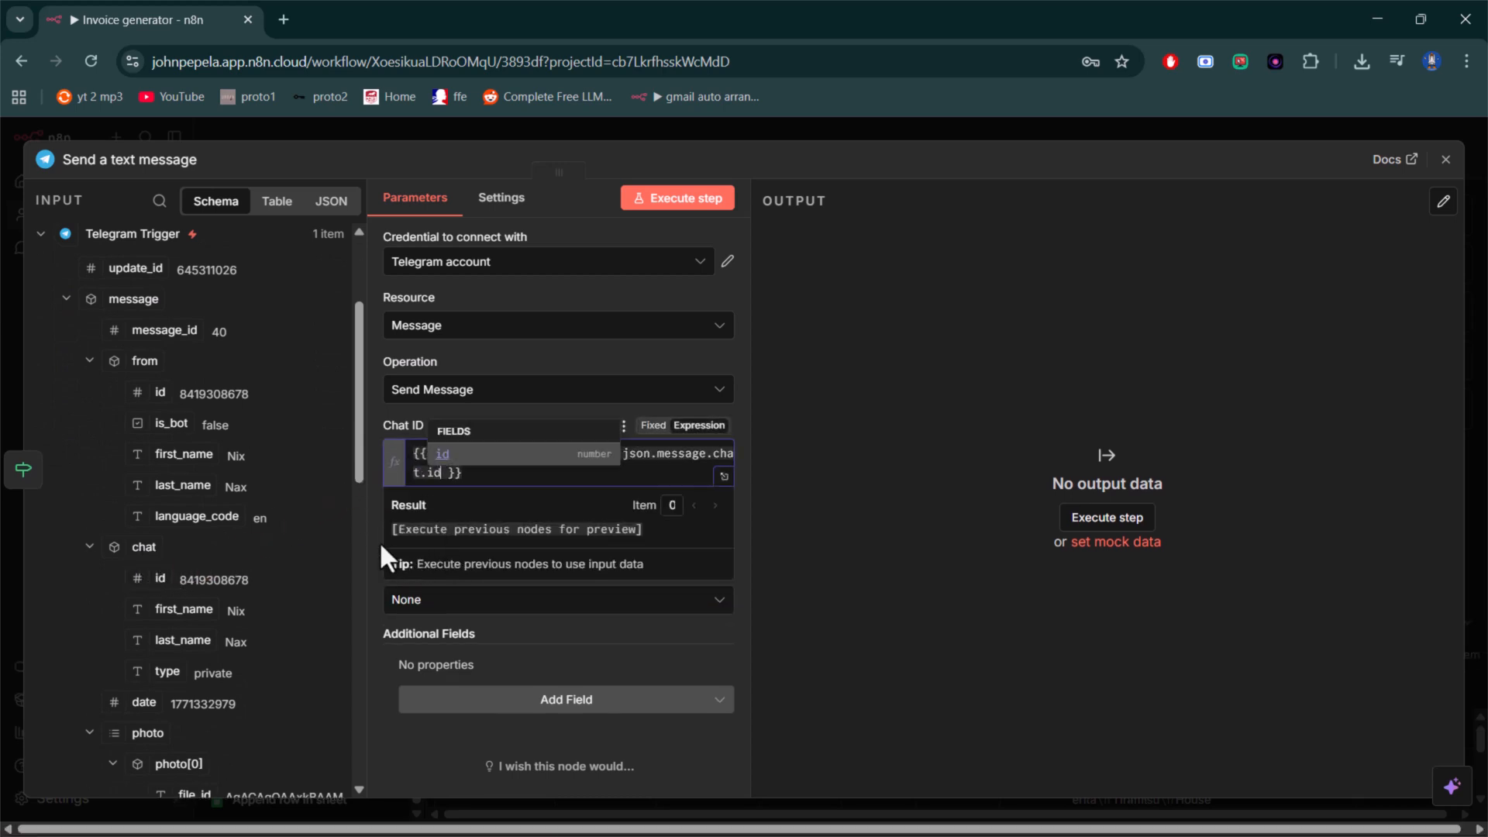
pyautogui.click(379, 541)
# - Set the message text to "Sorry, we are unable to add the records due to an internal server error. Please try again later."
pyautogui.click(438, 535)
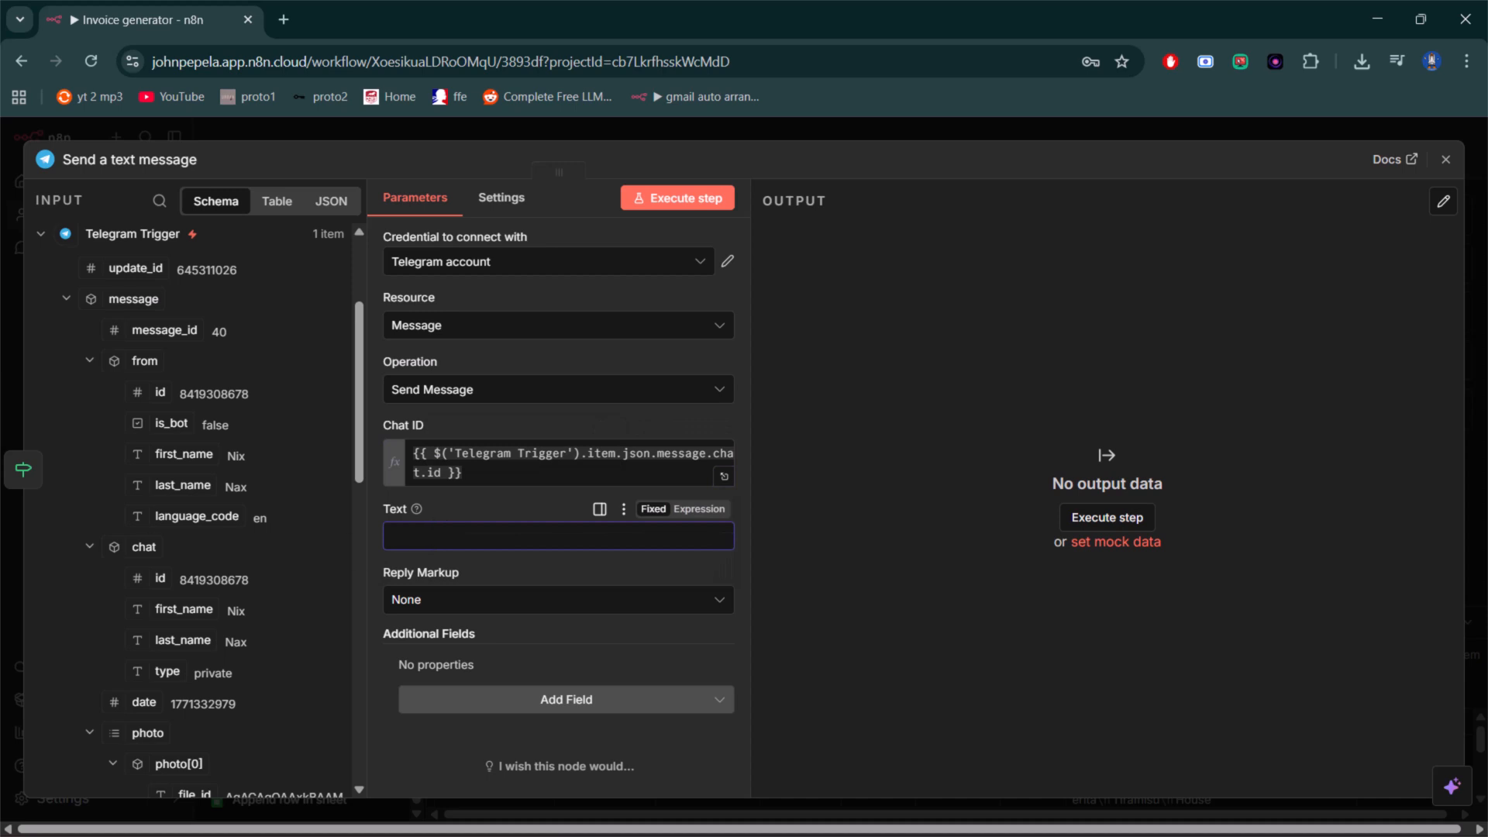
pyautogui.click(489, 535)
pyautogui.write('Sorry, we are unable to add')
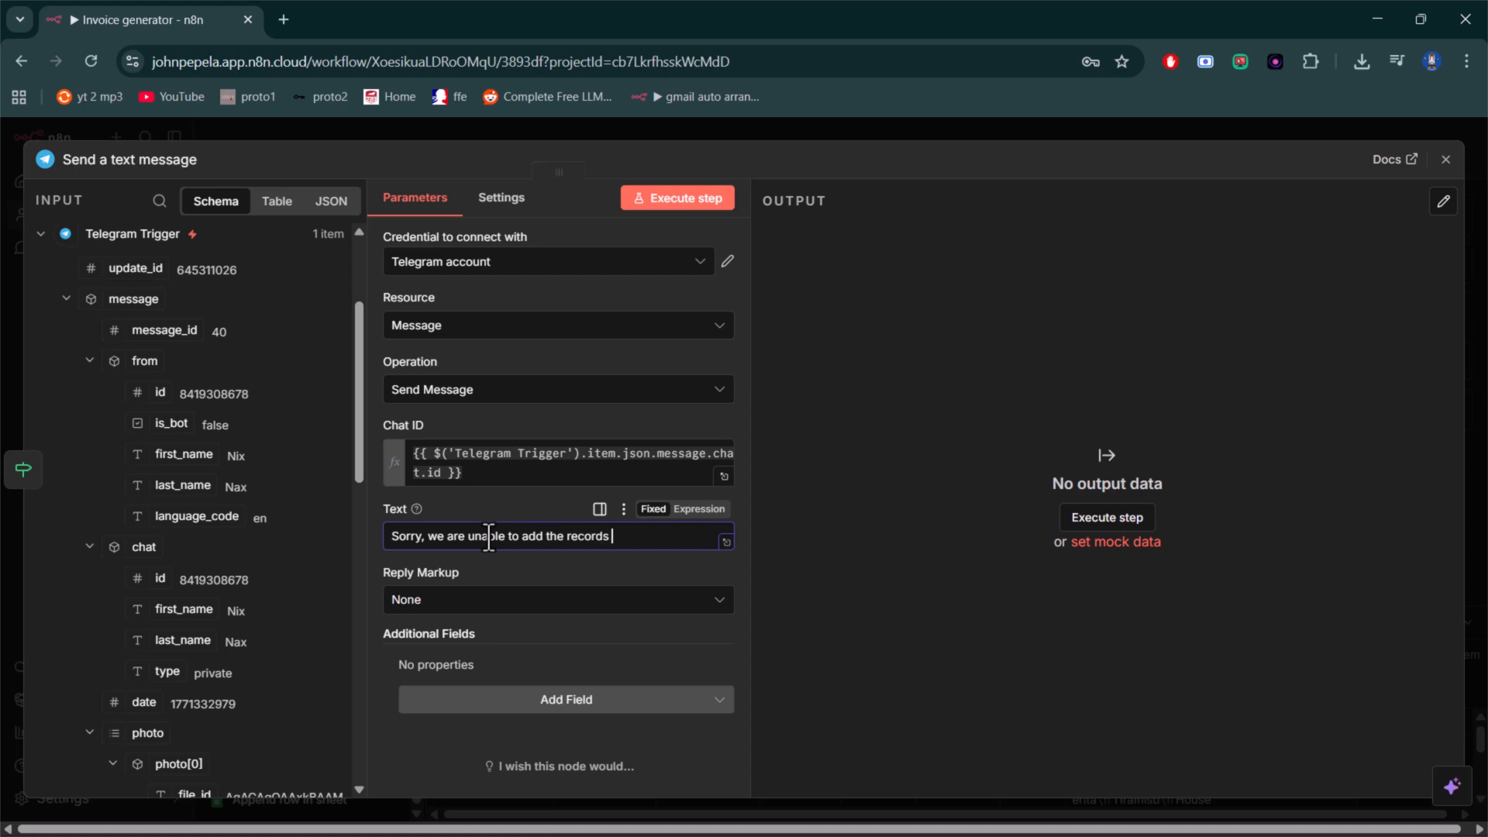
pyautogui.write('the records due to an internal serv')
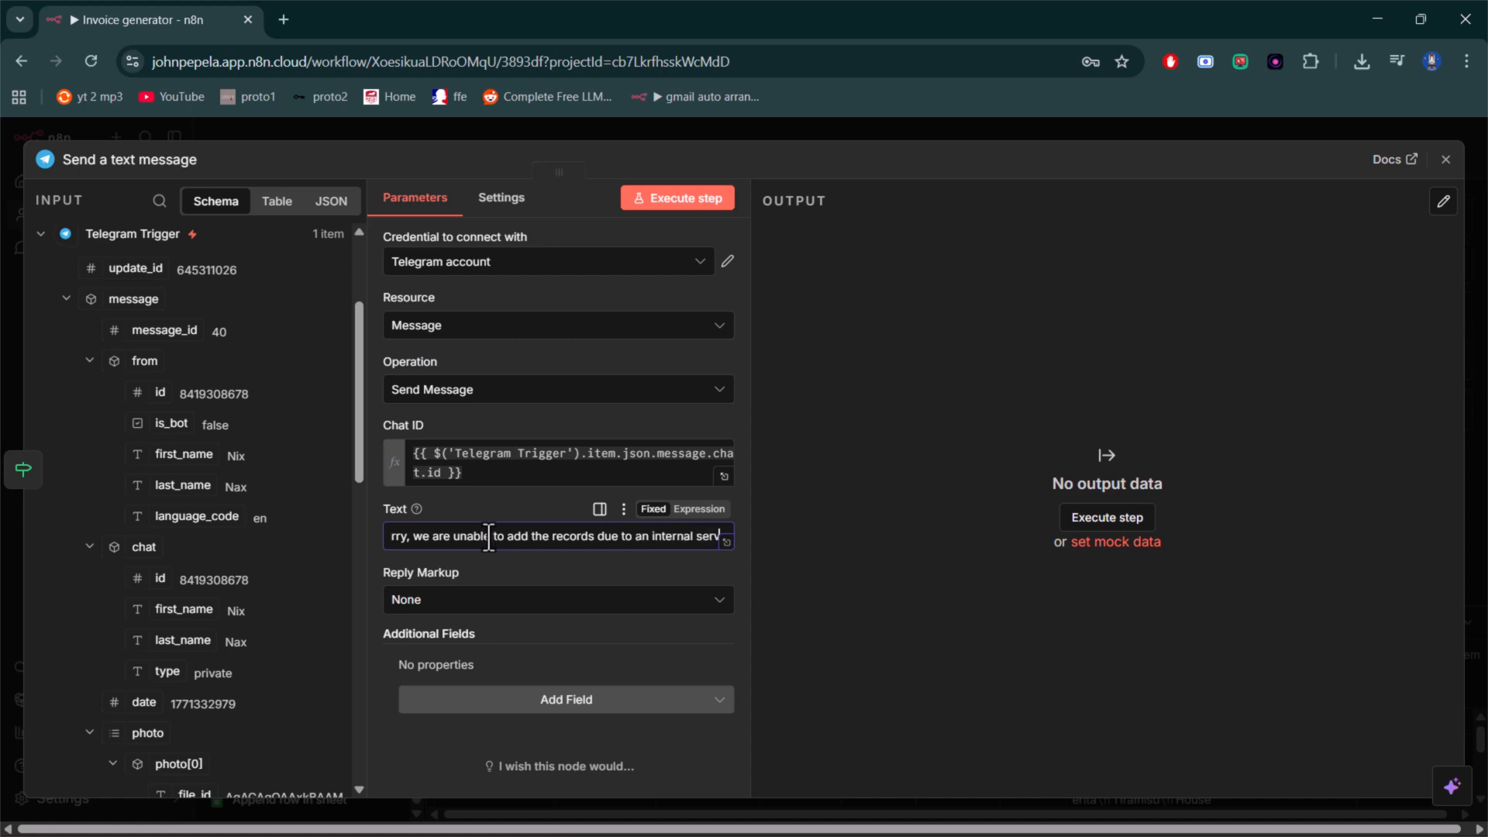
pyautogui.write('er error')
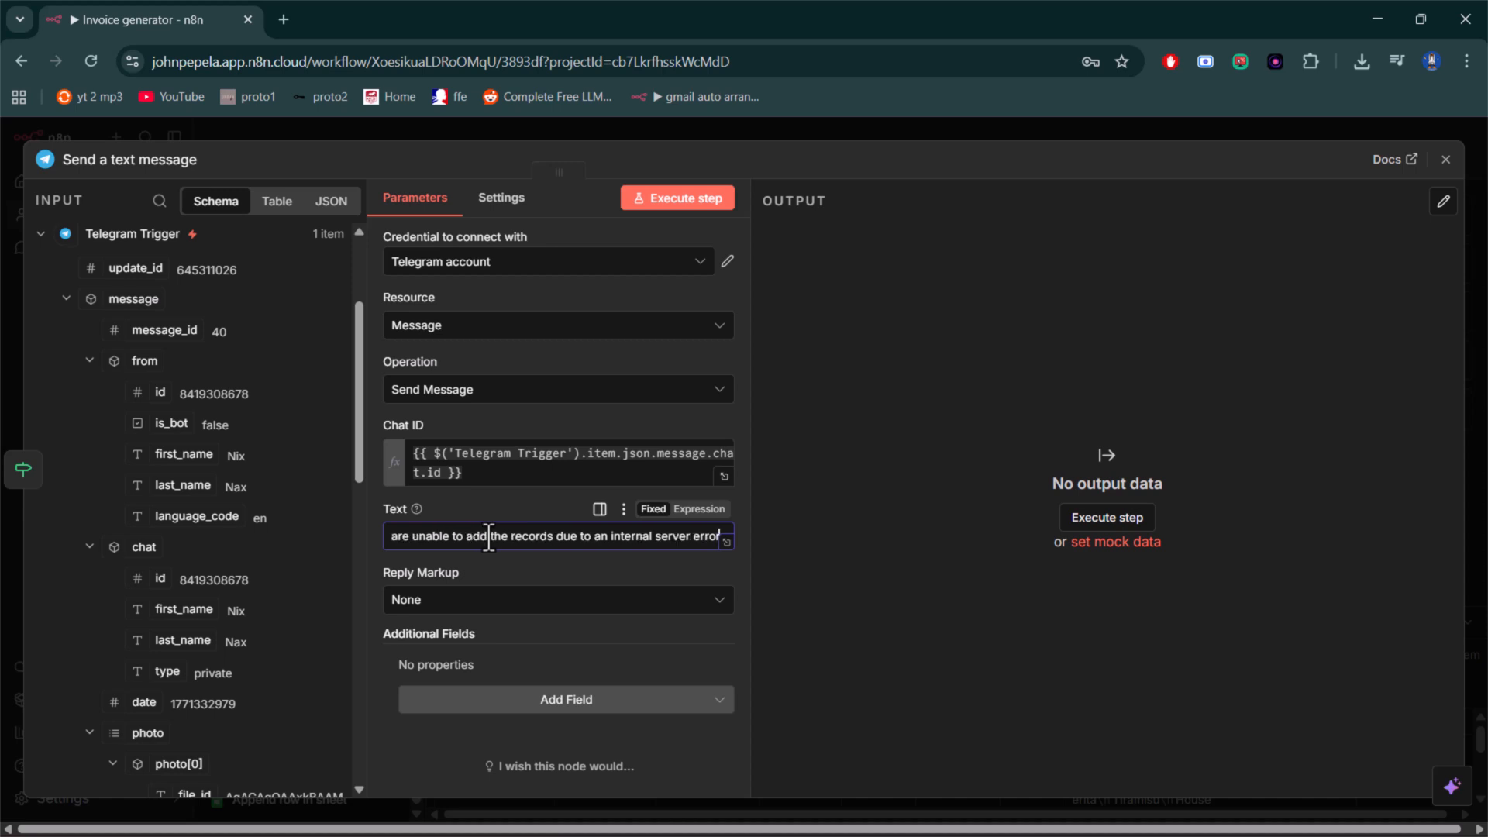
pyautogui.write('. P')
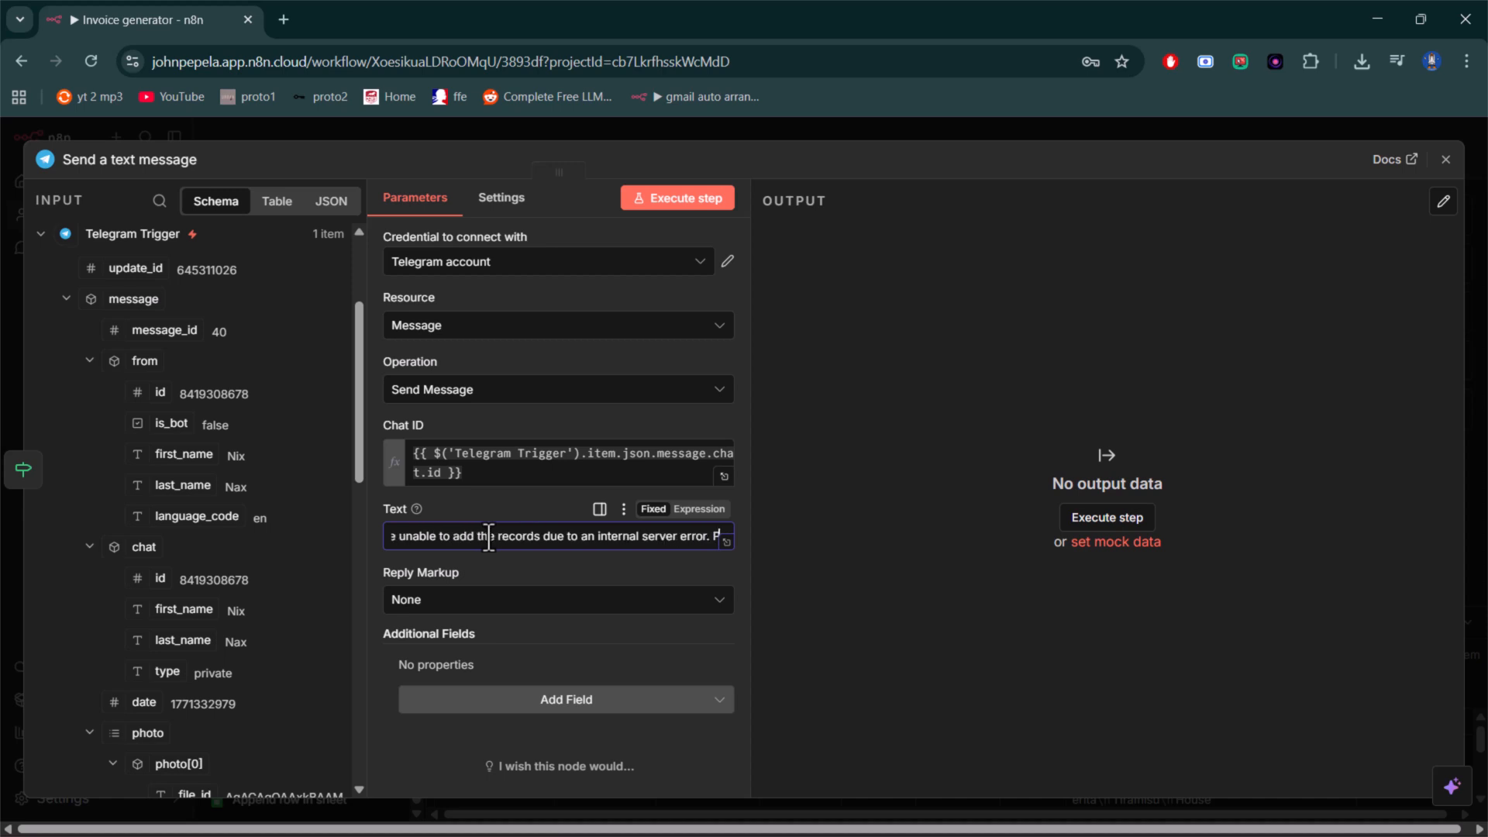
pyautogui.write('lease')
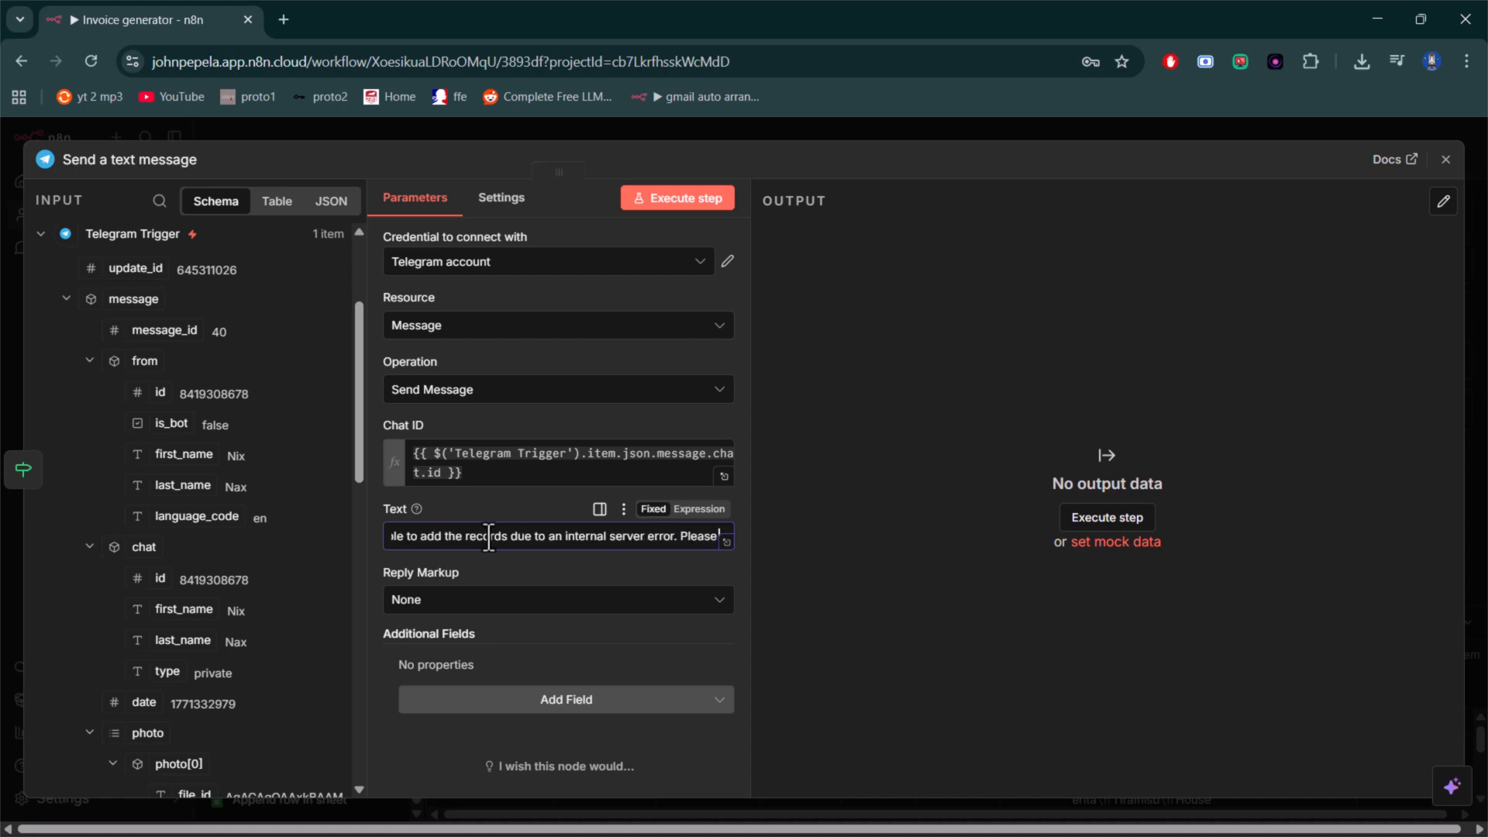
pyautogui.write(' try again')
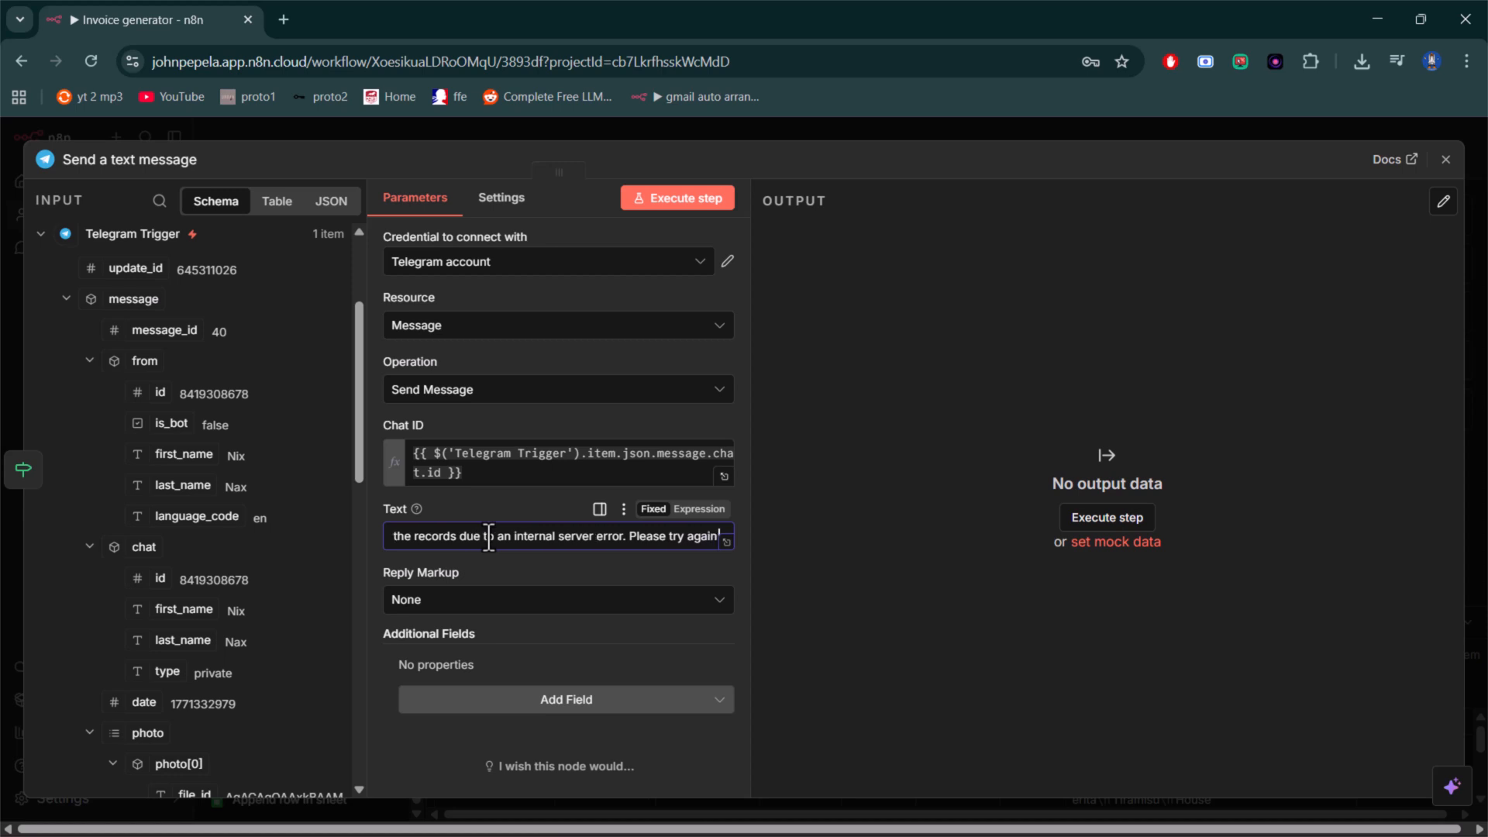
pyautogui.write(' later.')
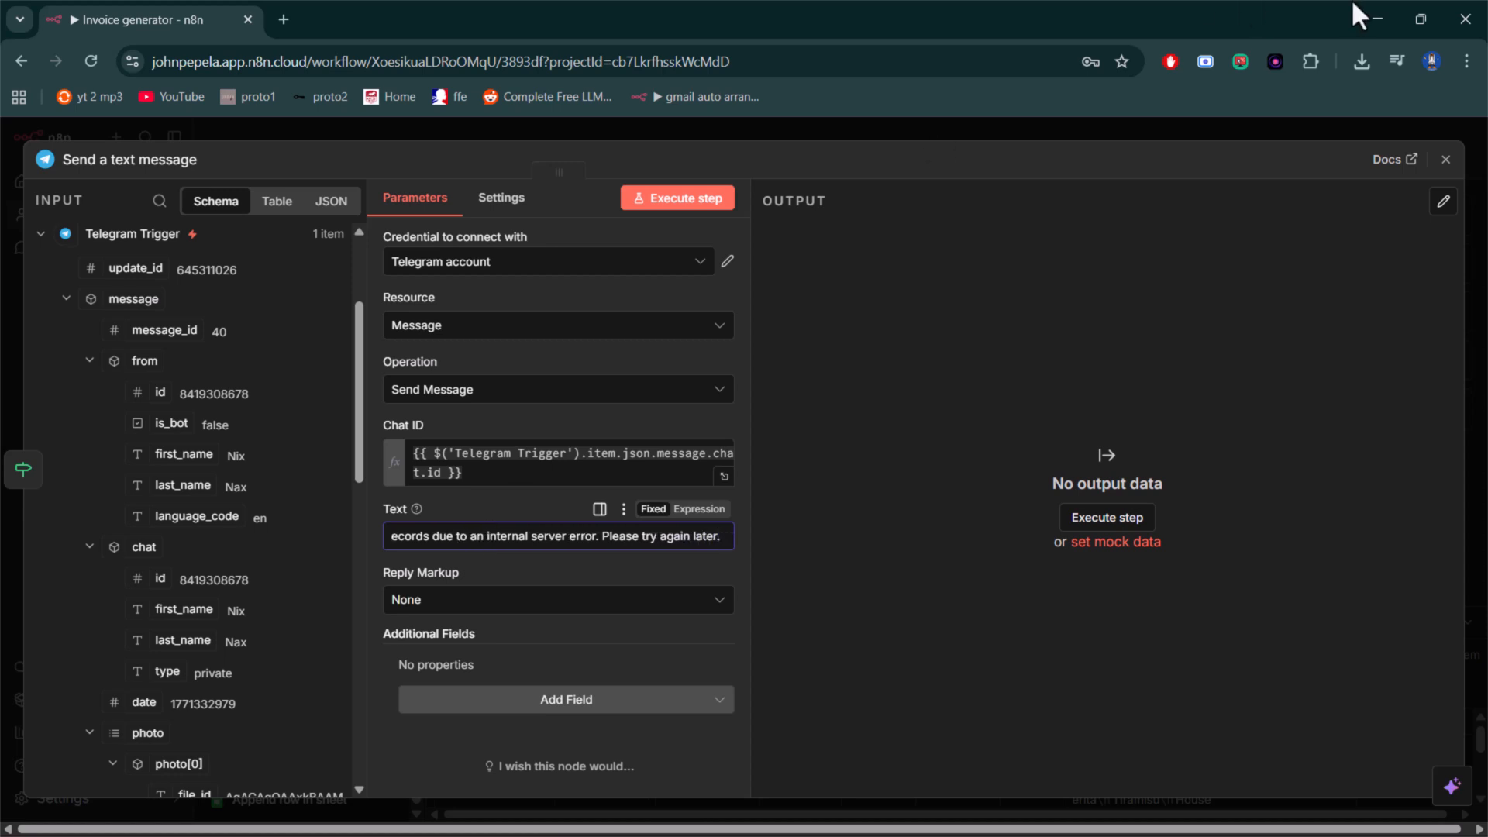
pyautogui.click(1445, 161)
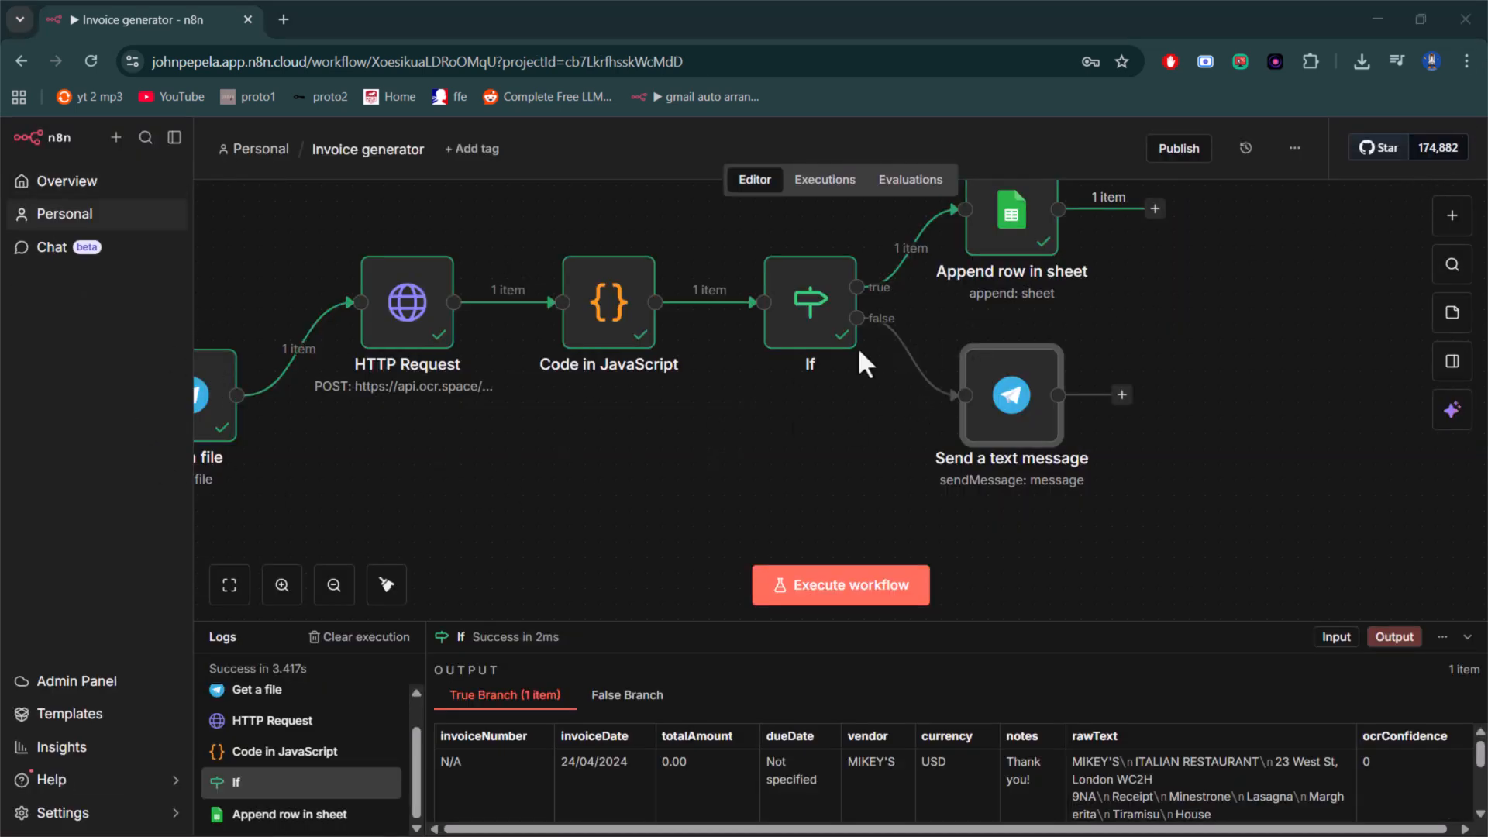
# - Add a Google Drive "Upload file" node below the other branches and connect the Get a file node's output to it
pyautogui.scroll(-5, 908, 336)
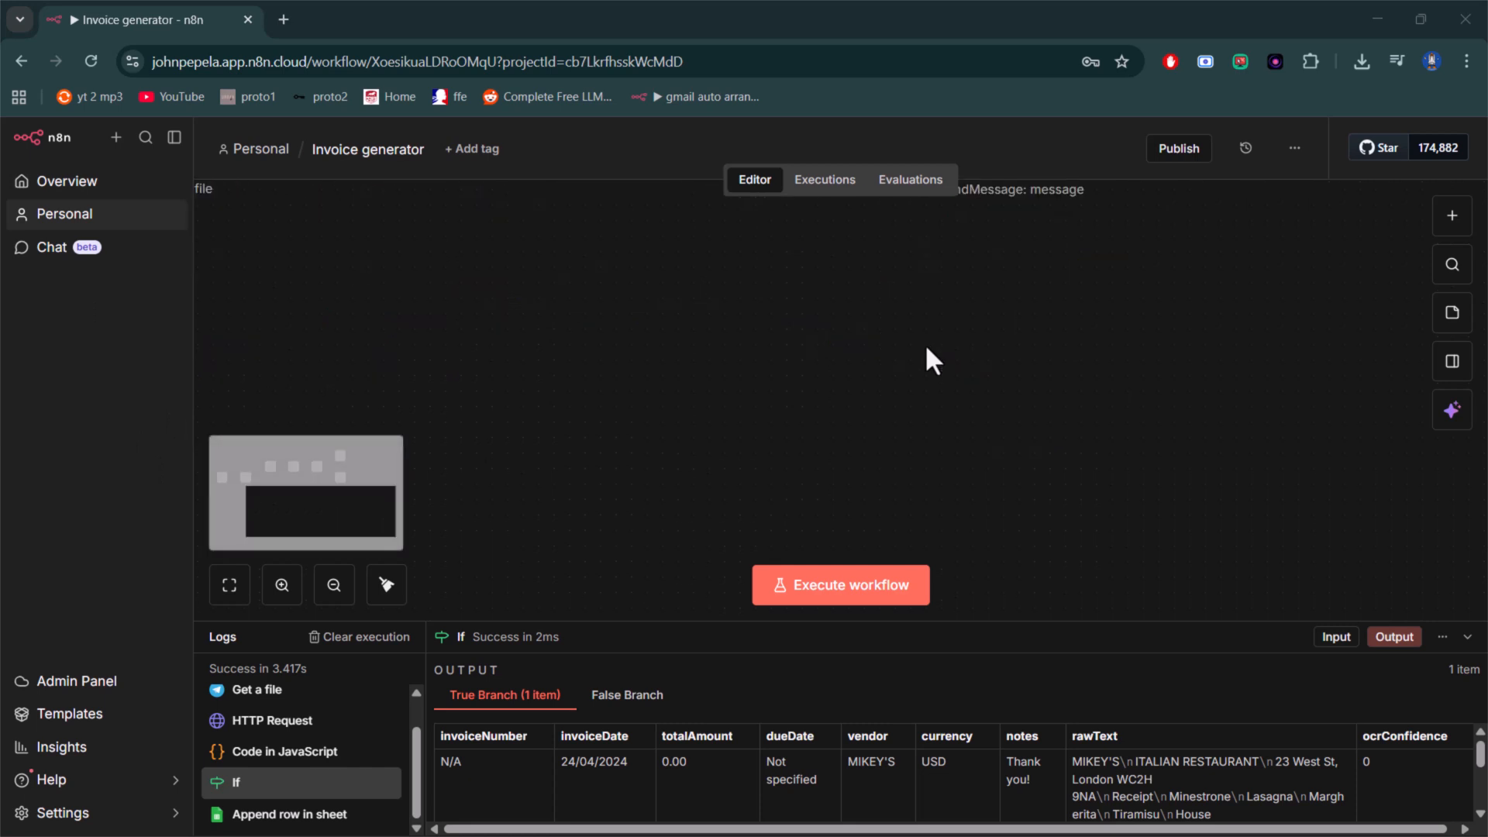
pyautogui.scroll(1, 927, 348)
pyautogui.click(911, 367)
pyautogui.scroll(-6, 911, 367)
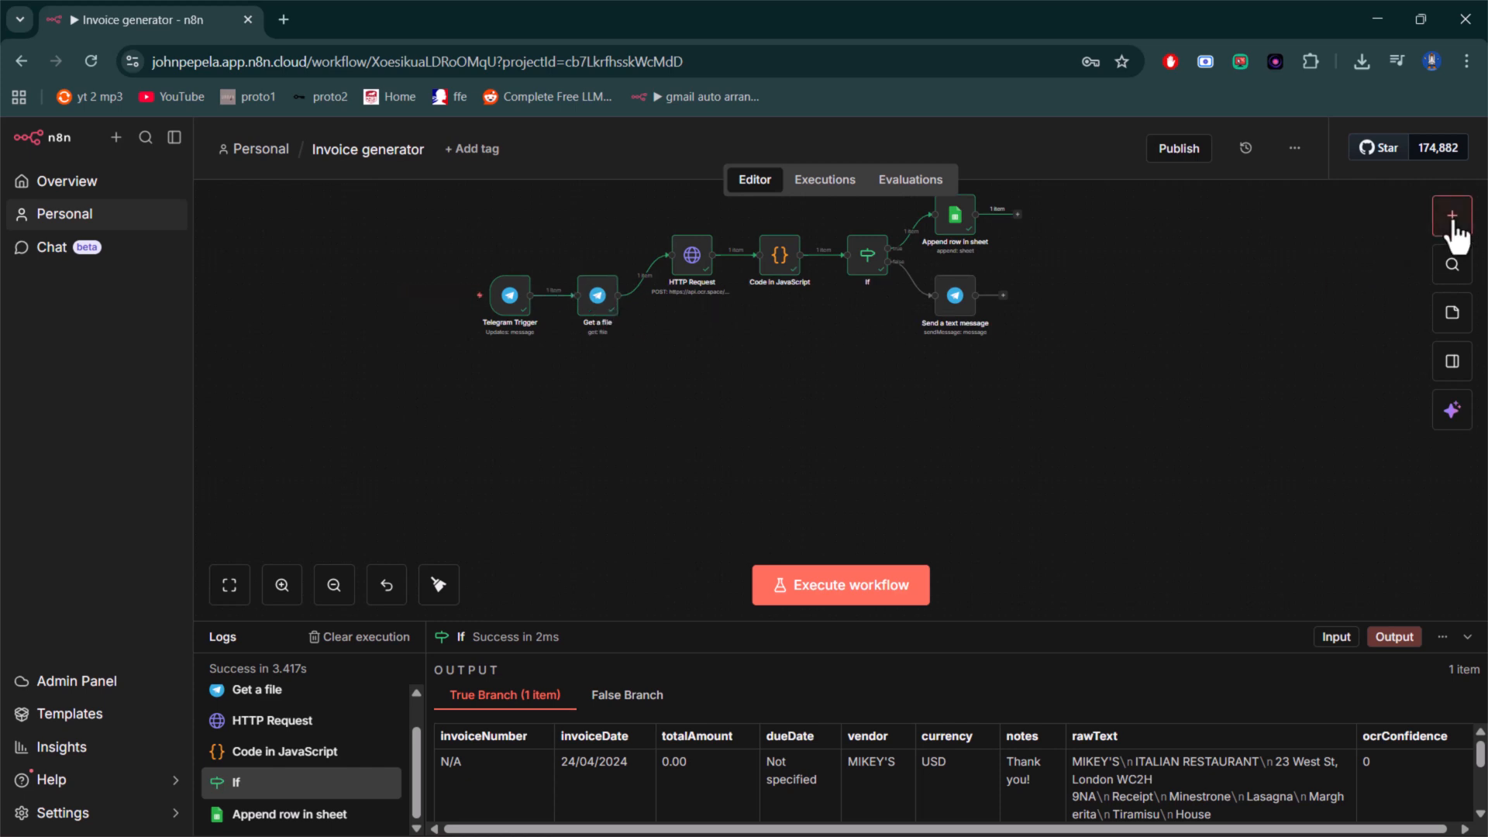
pyautogui.click(1451, 221)
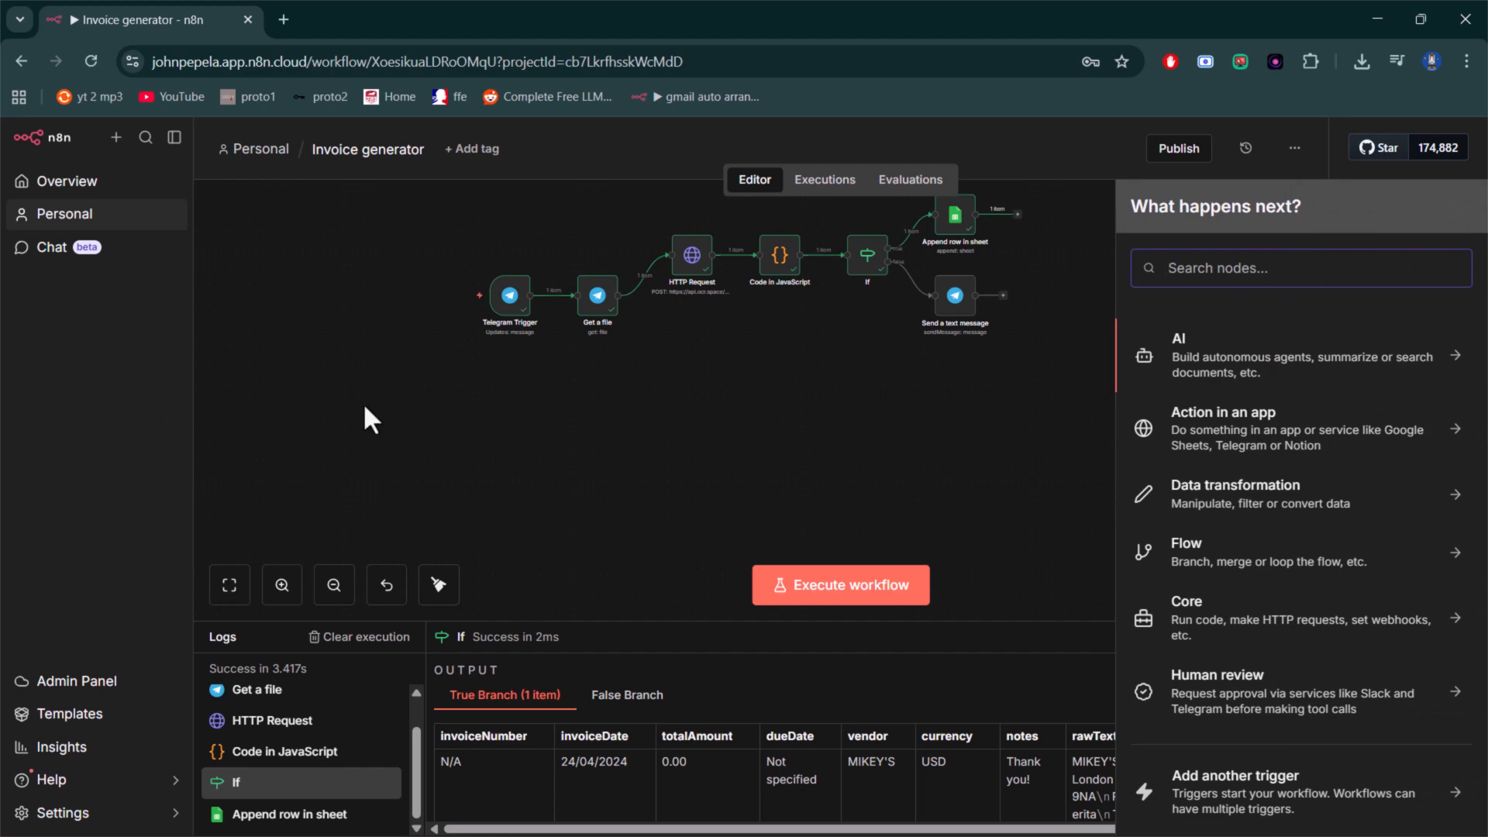
pyautogui.write('s')
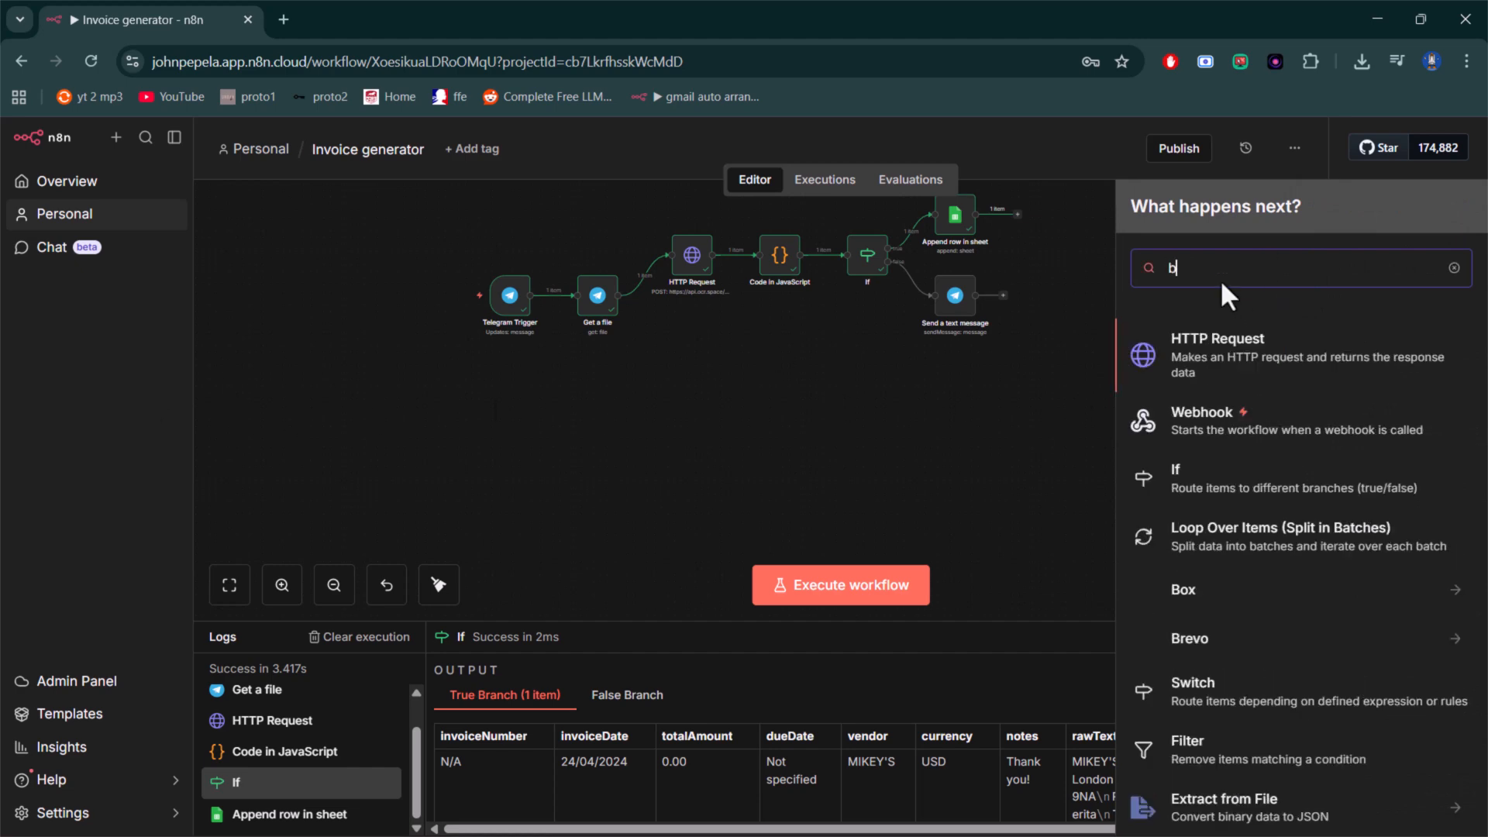
pyautogui.press('BackSpace')
pyautogui.write('goo')
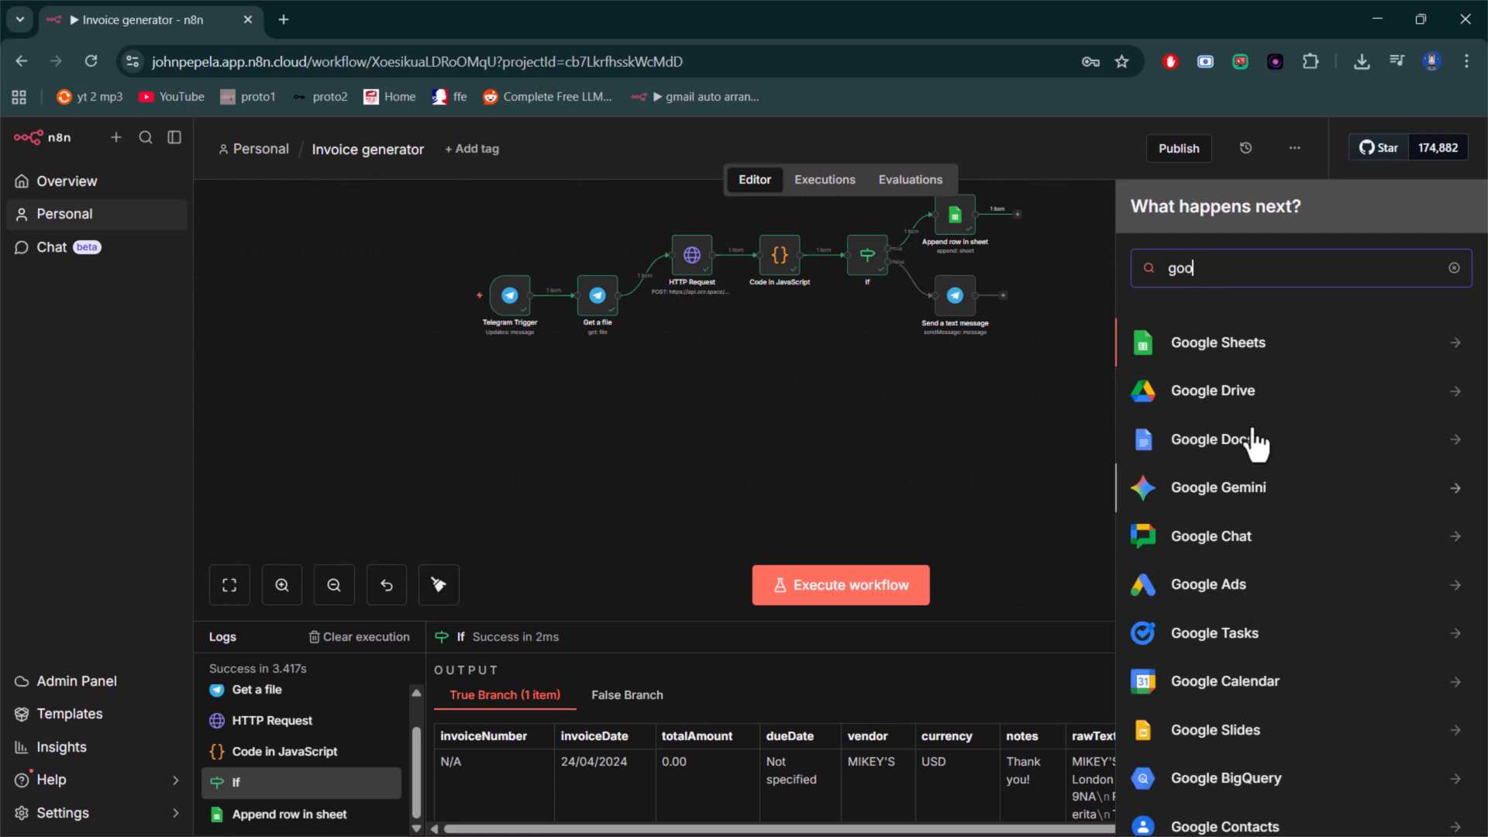
pyautogui.click(1261, 397)
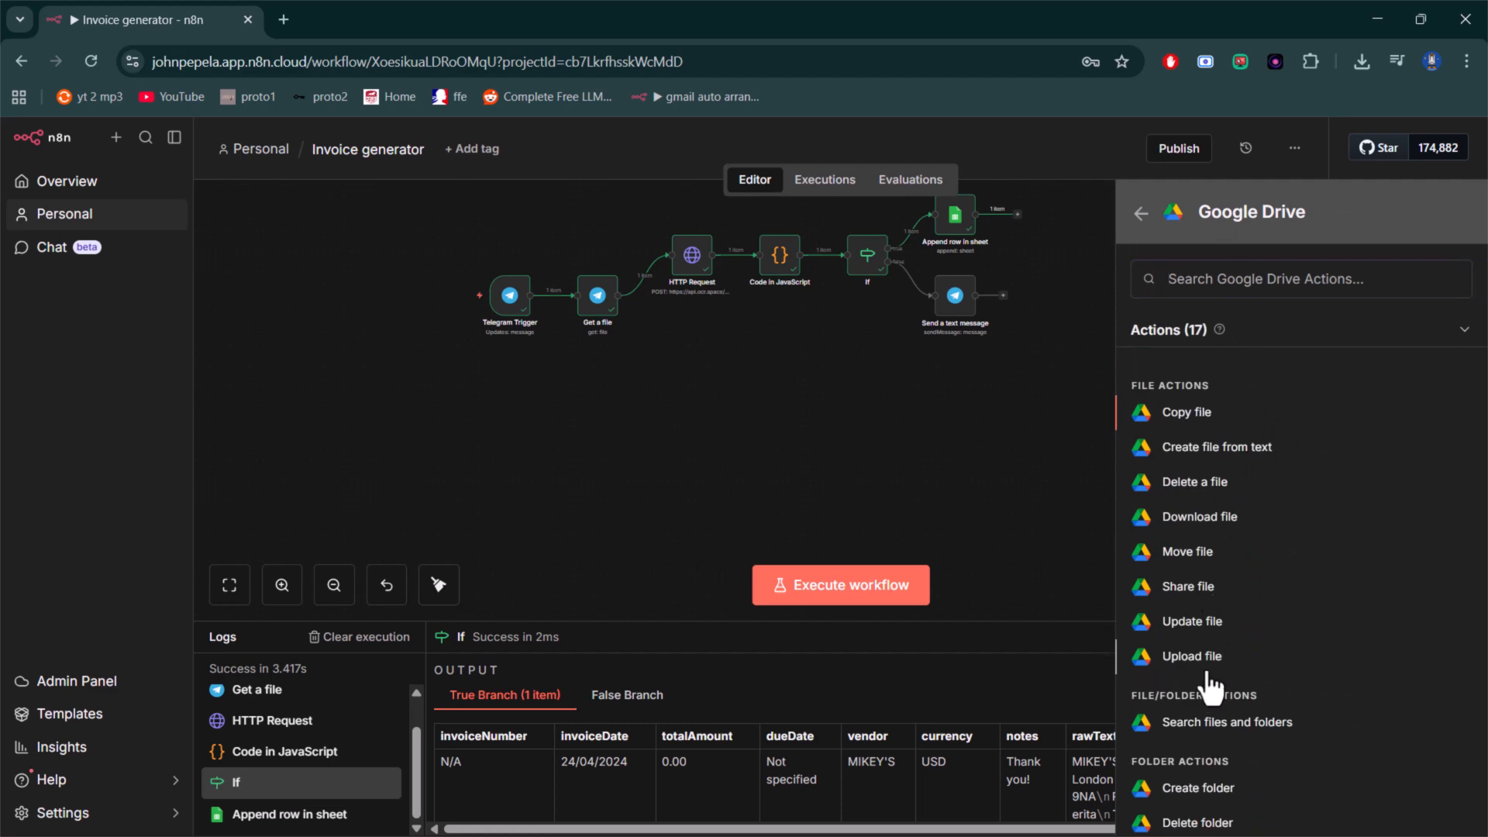
pyautogui.click(1201, 655)
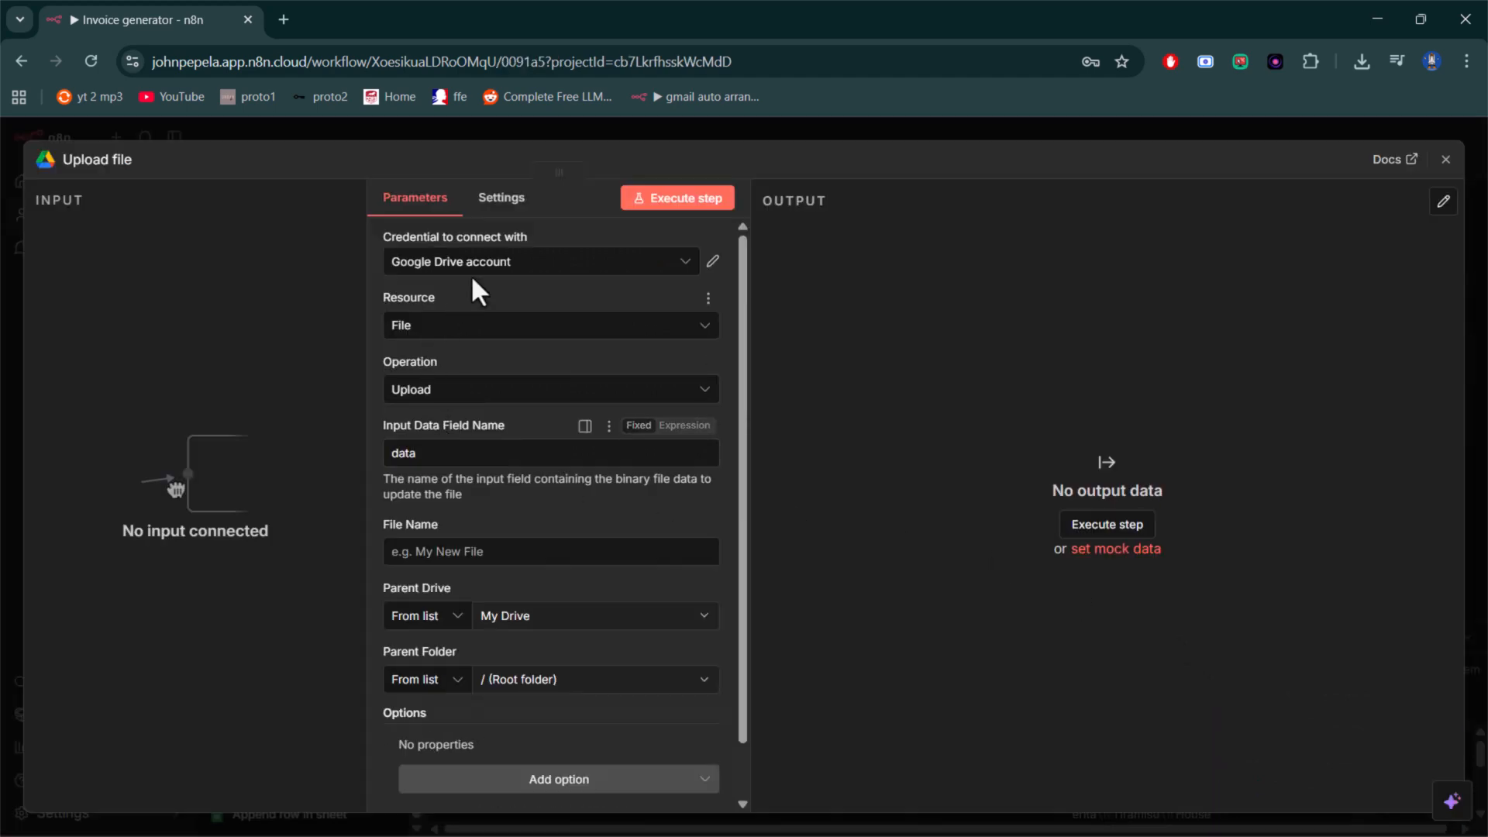
pyautogui.click(1445, 159)
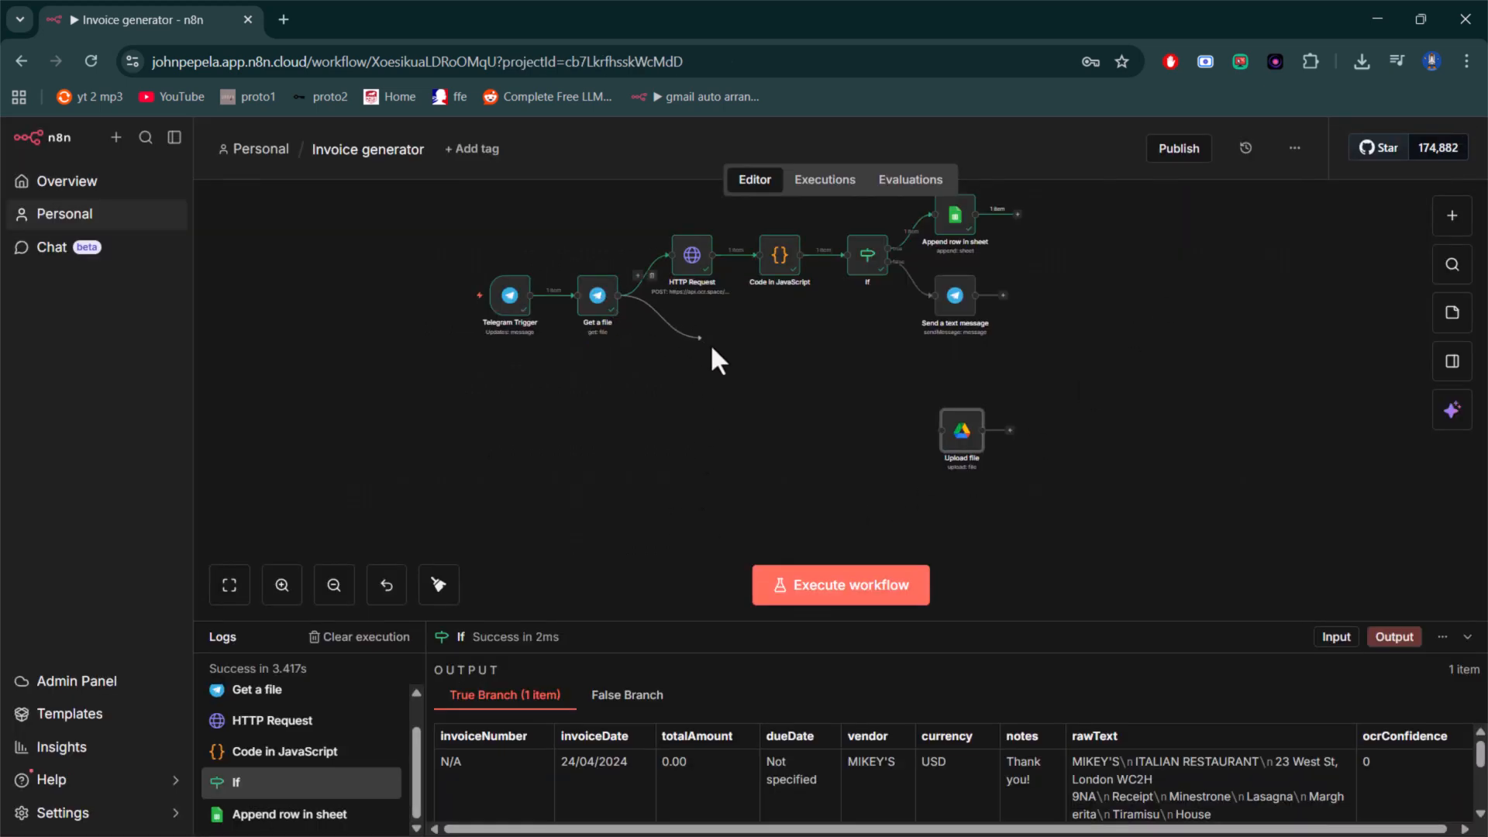
pyautogui.moveTo(711, 349); pyautogui.dragTo(944, 423)
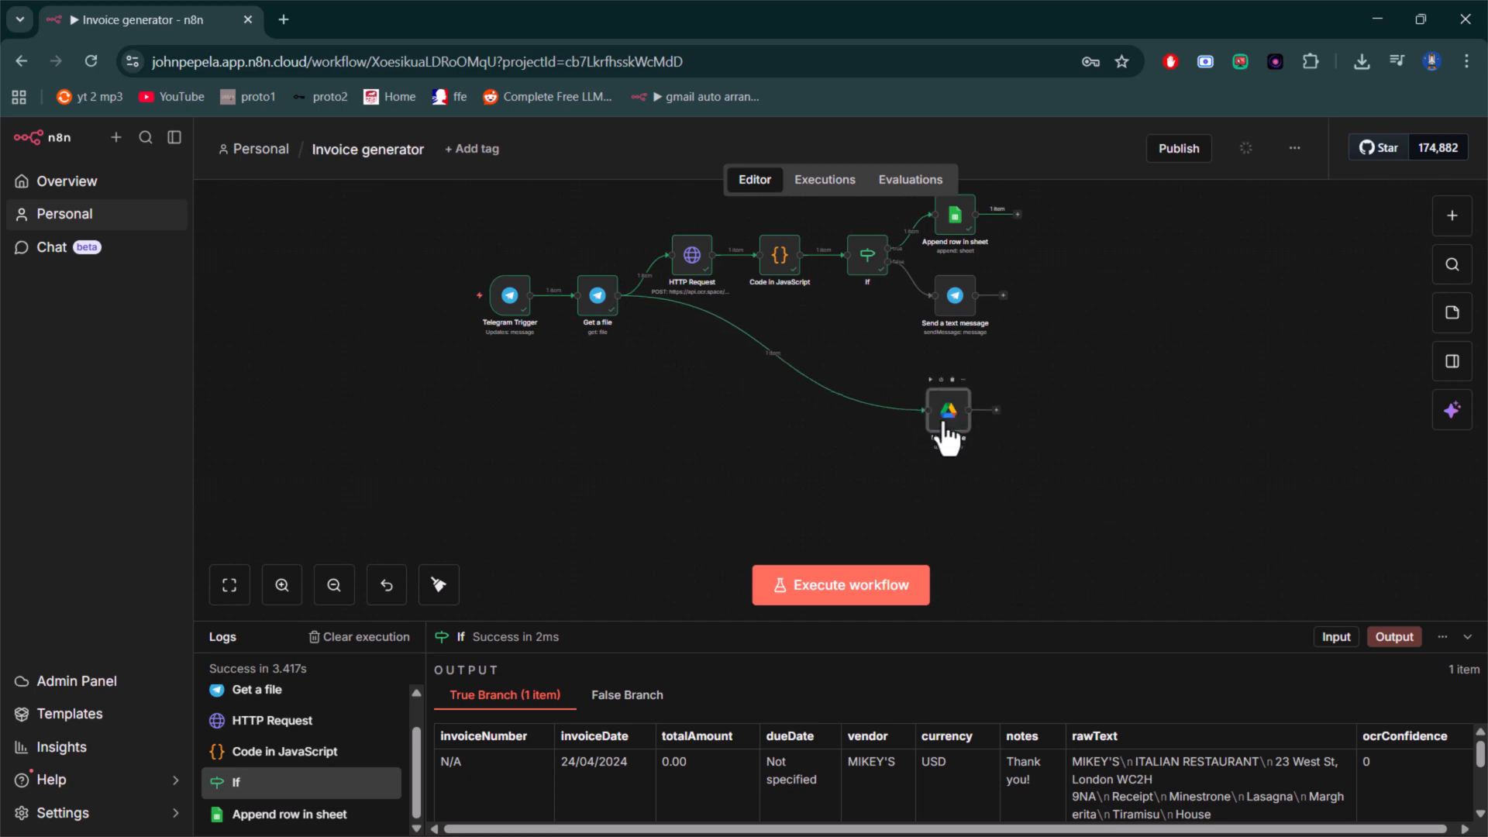
# - In the Upload file node, keep the existing Google Drive credential and enter Invoice_ as the file name
pyautogui.press('Return')
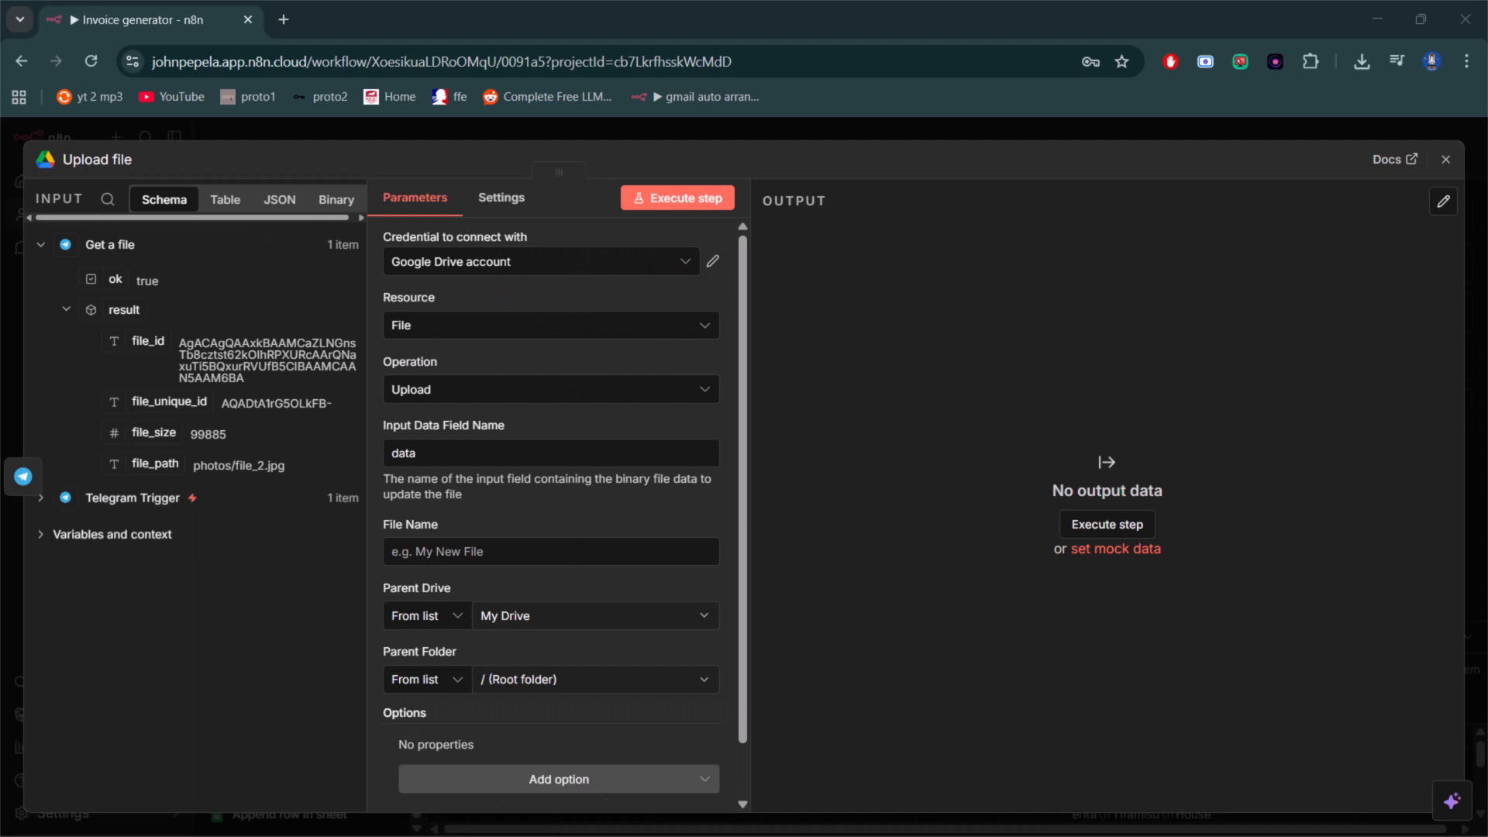
pyautogui.click(660, 267)
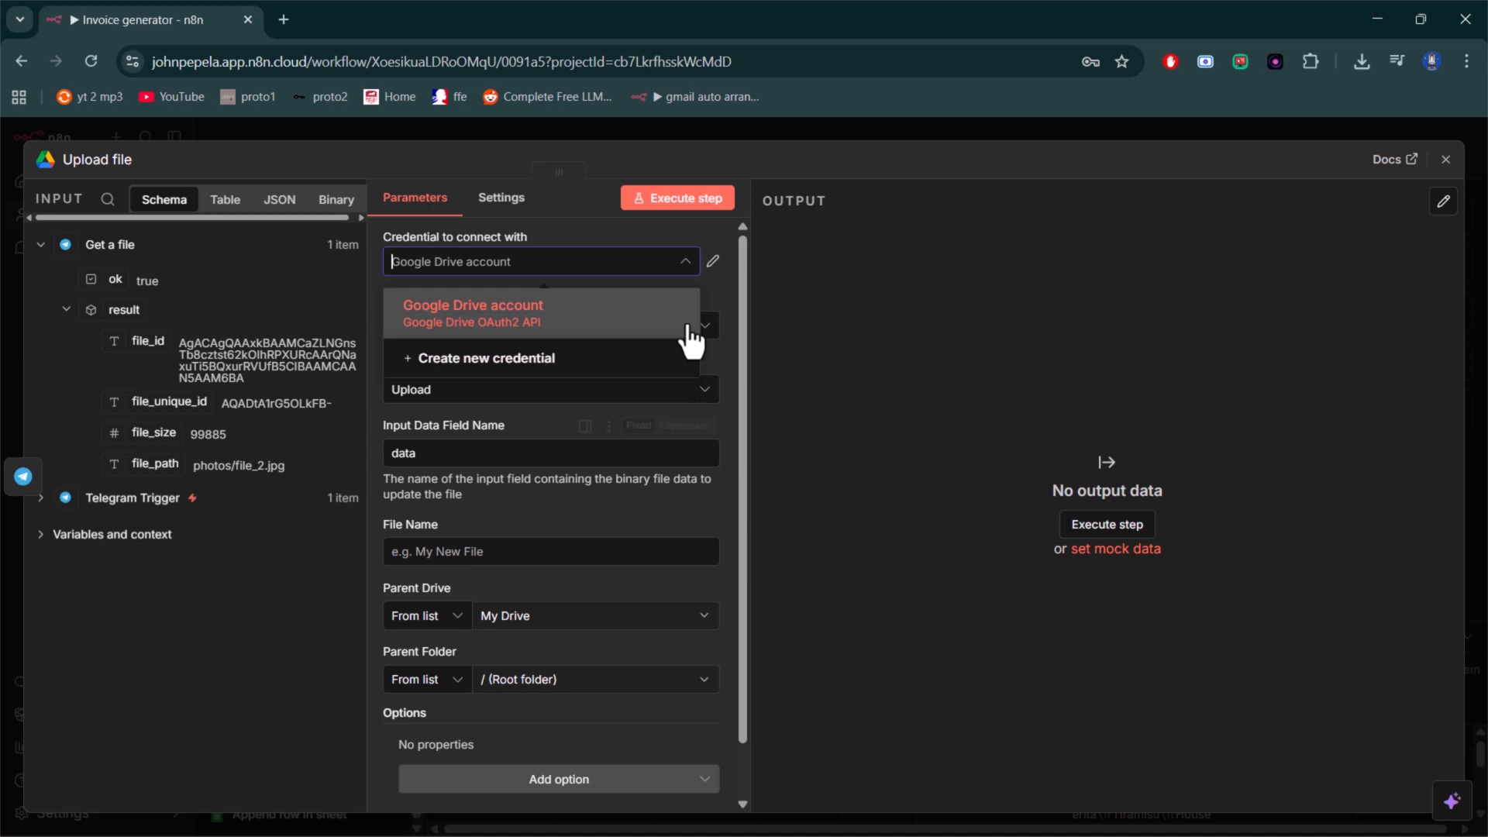
pyautogui.click(720, 304)
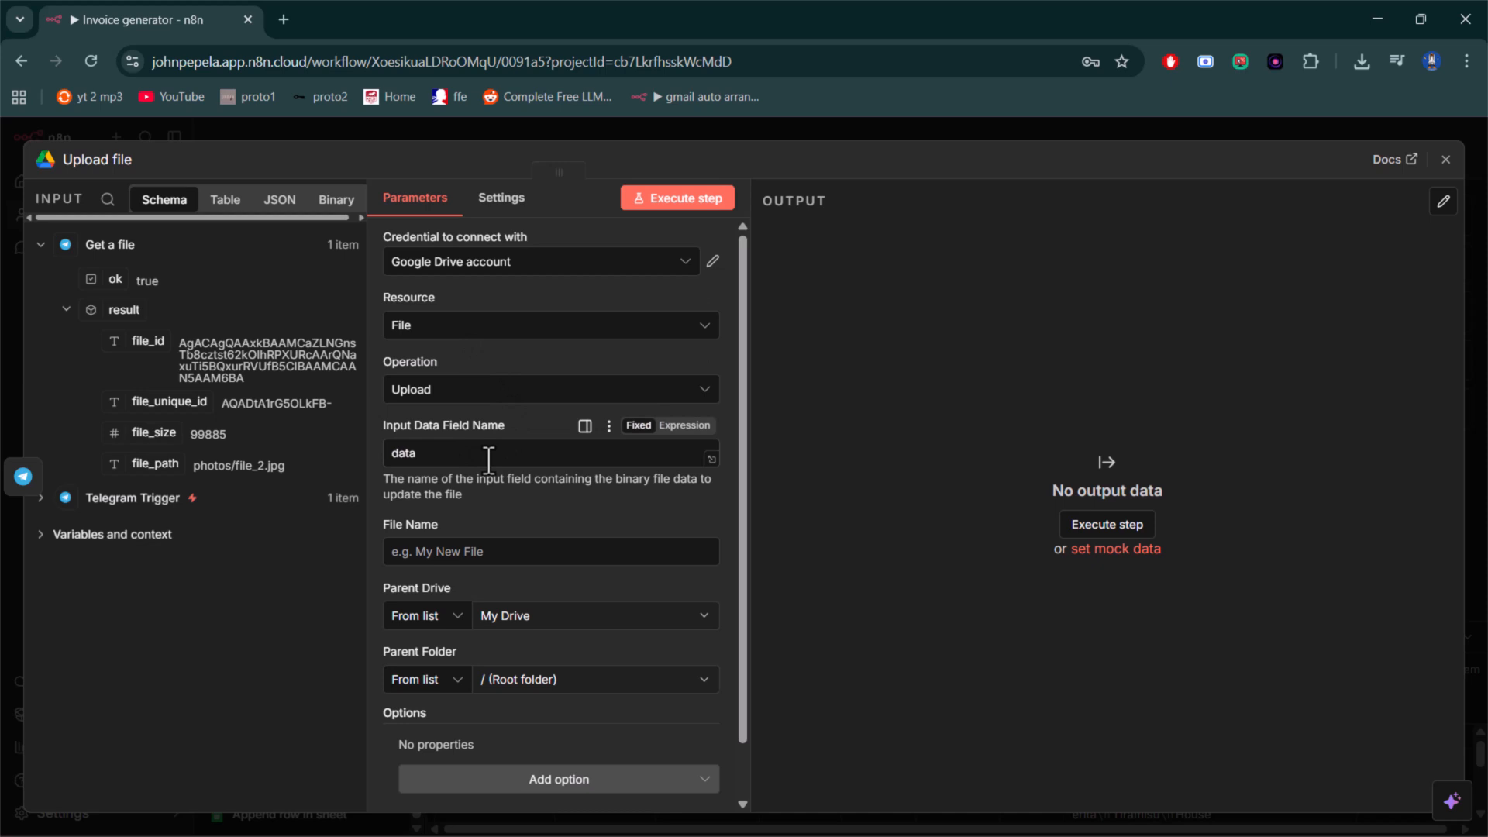
pyautogui.scroll(-1, 464, 456)
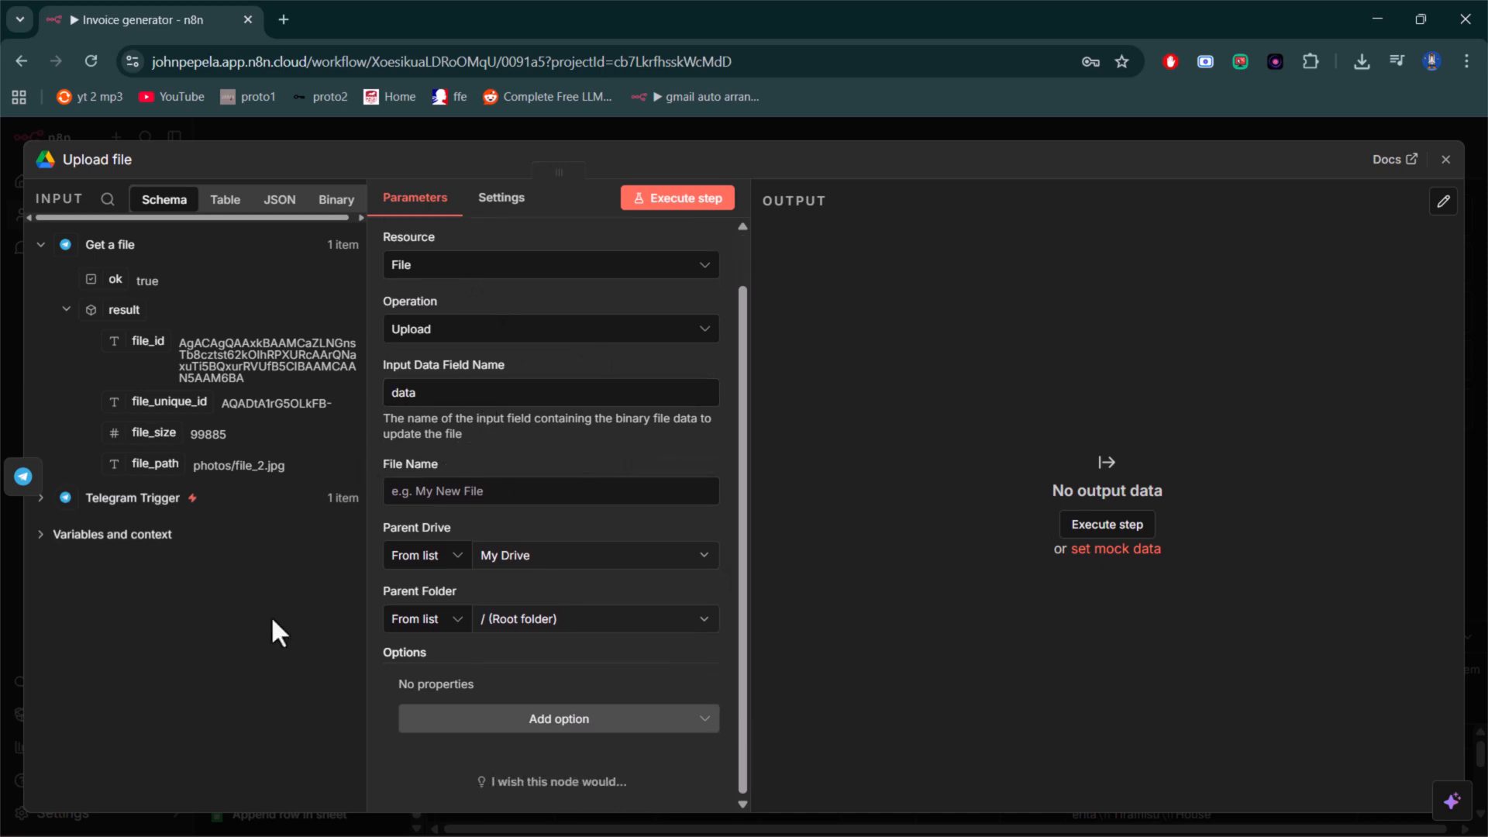
pyautogui.click(491, 492)
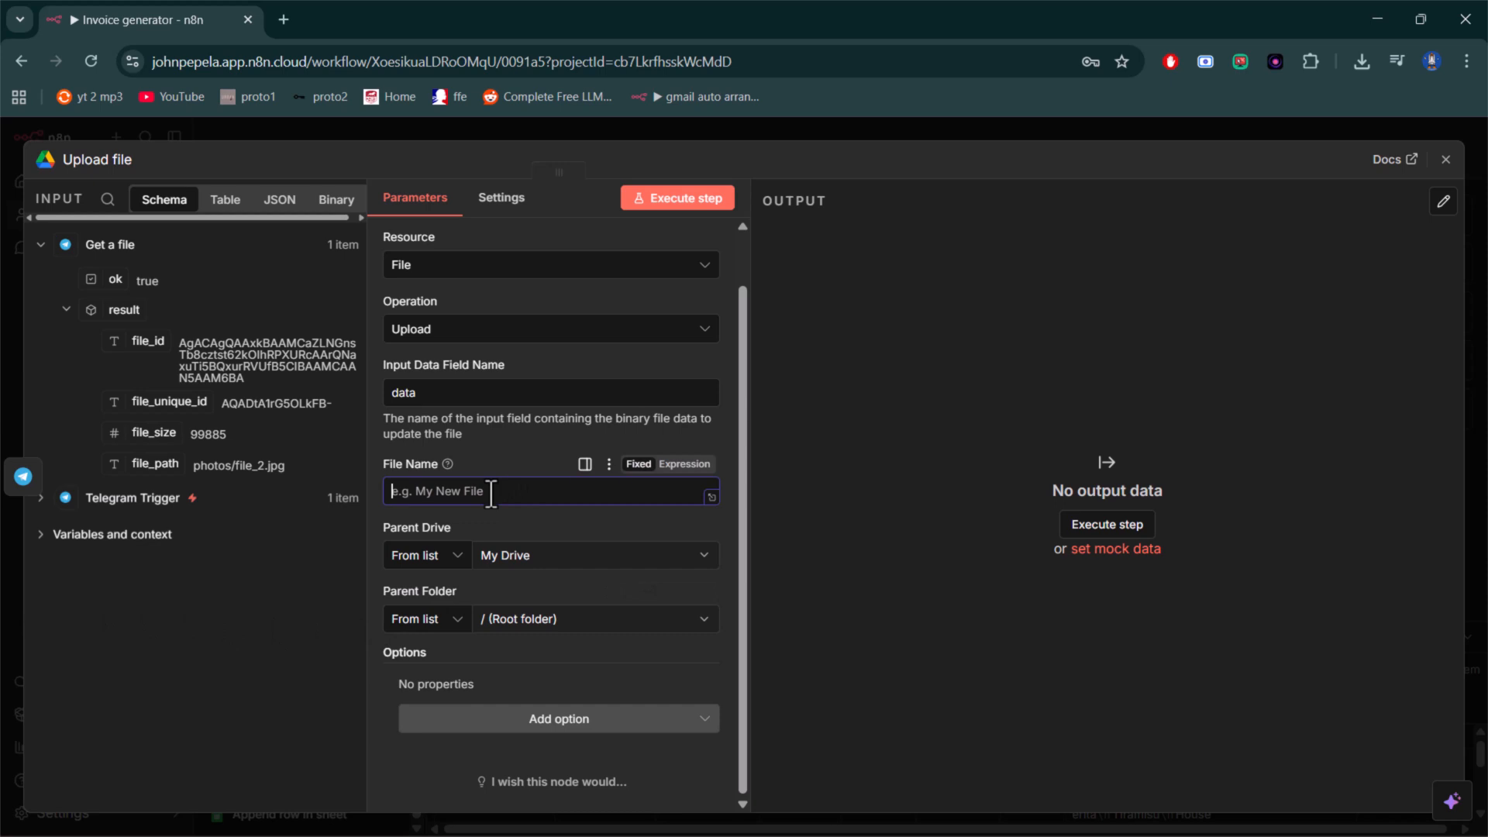
pyautogui.write('Invoice_{{')
pyautogui.press('BackSpace')
pyautogui.press('BackSpace')
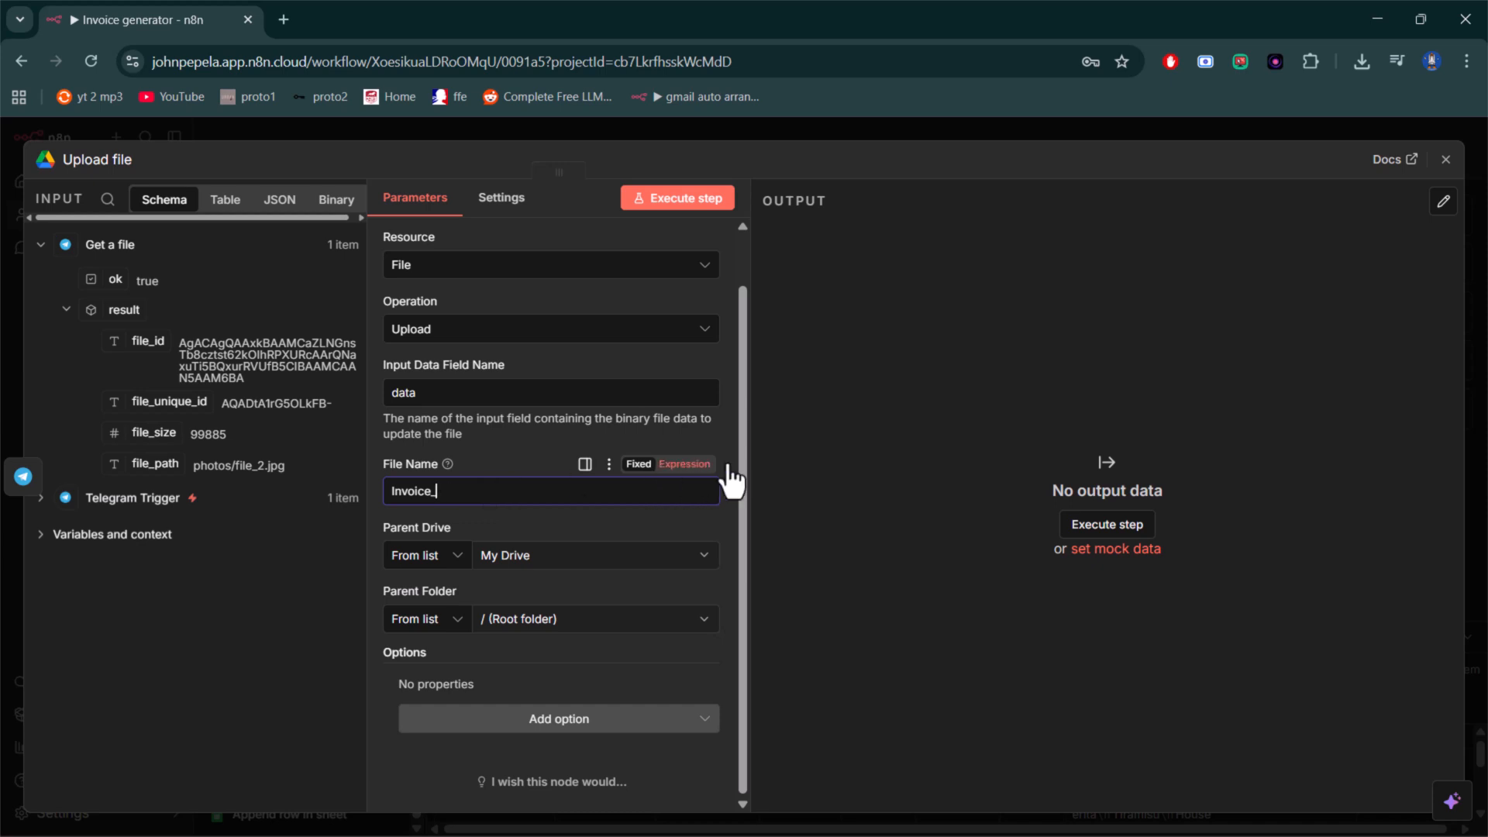
# - Turn the file name into an expression and append {{ $now.format('yyyy-MM-dd') }} to Invoice_
pyautogui.click(685, 464)
pyautogui.click(478, 494)
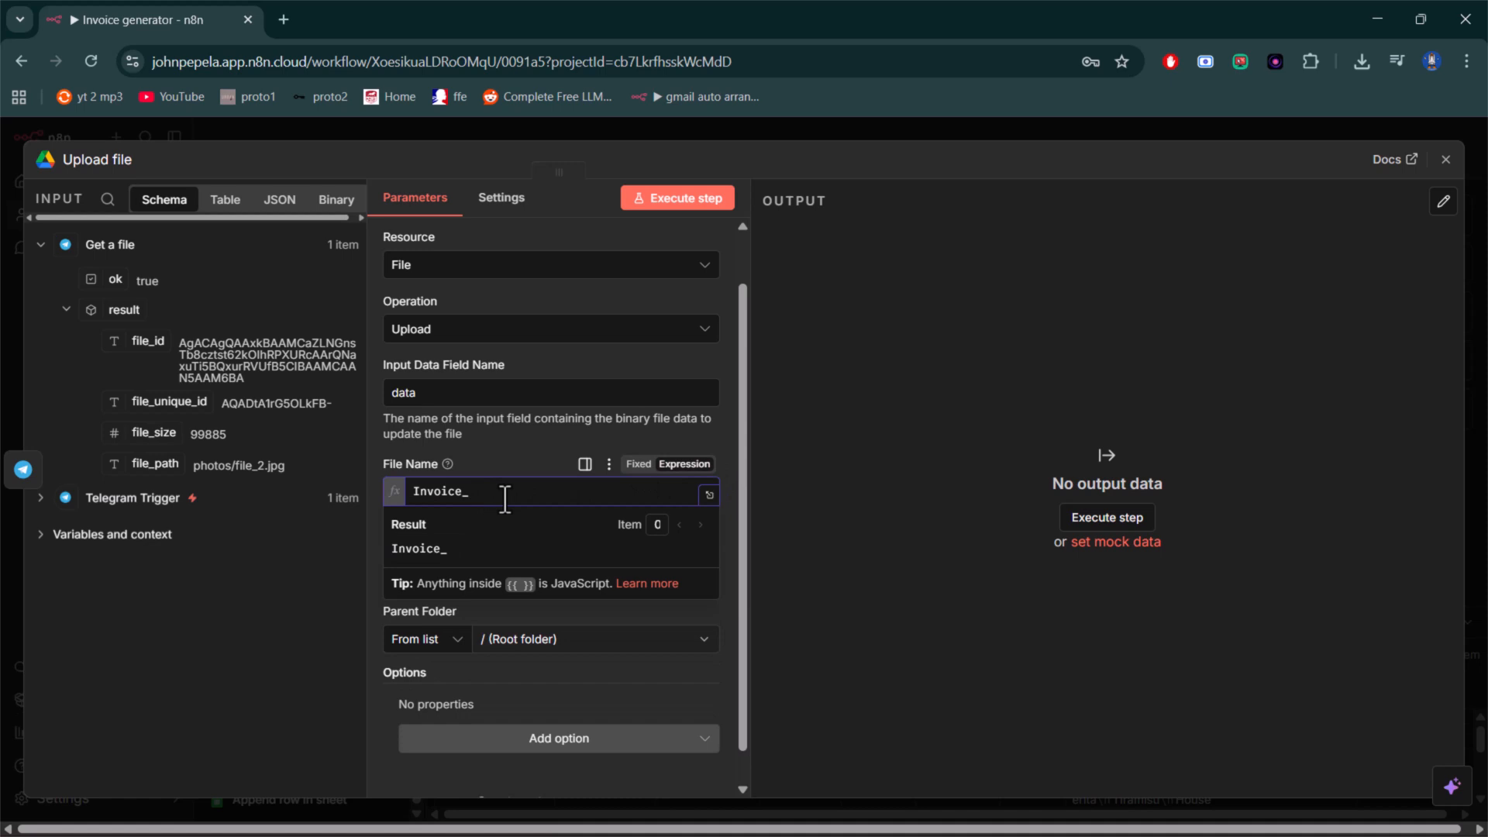
pyautogui.write('{{ ')
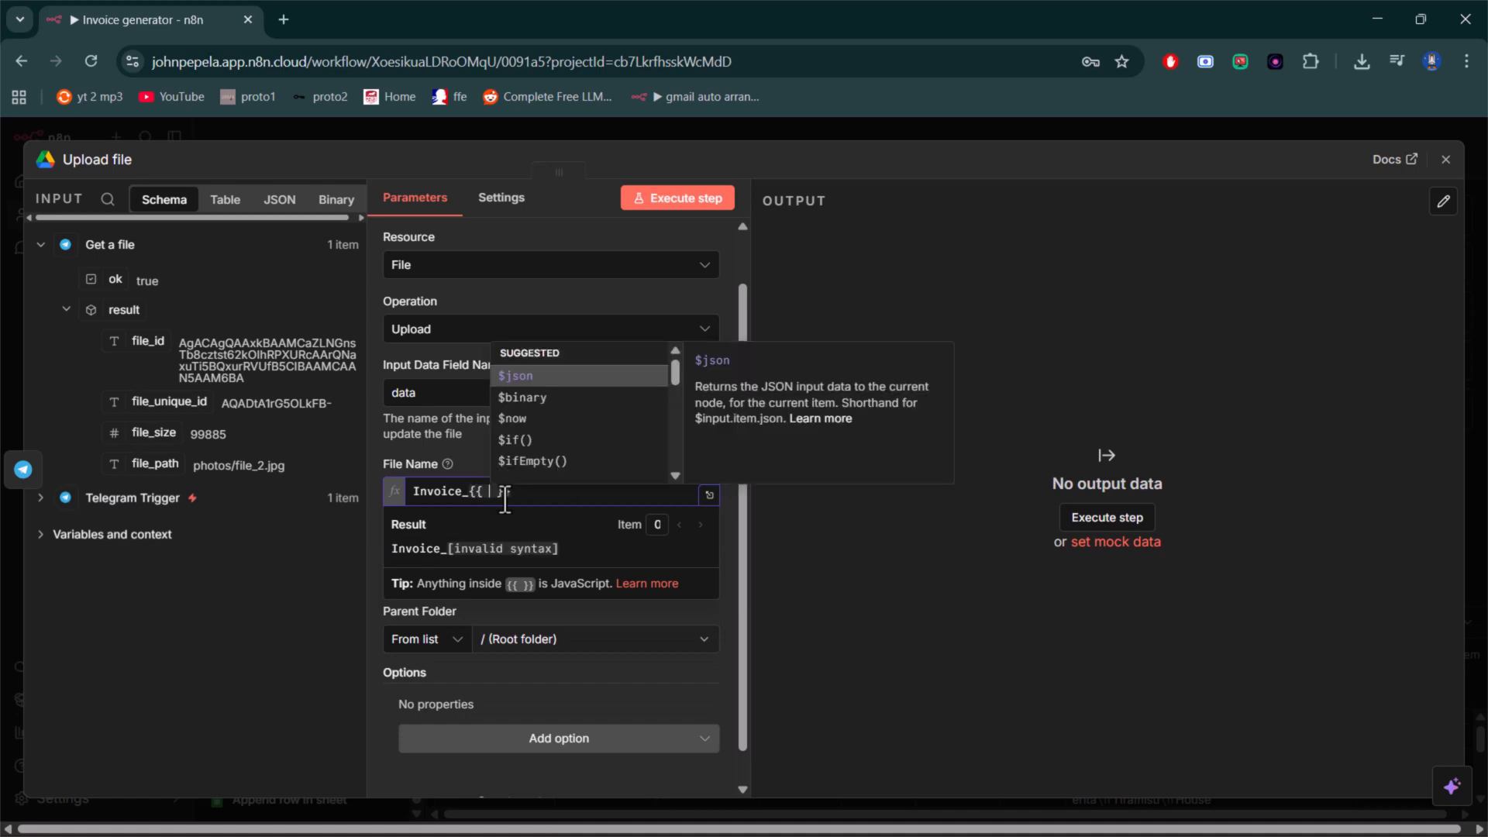
pyautogui.write('$now')
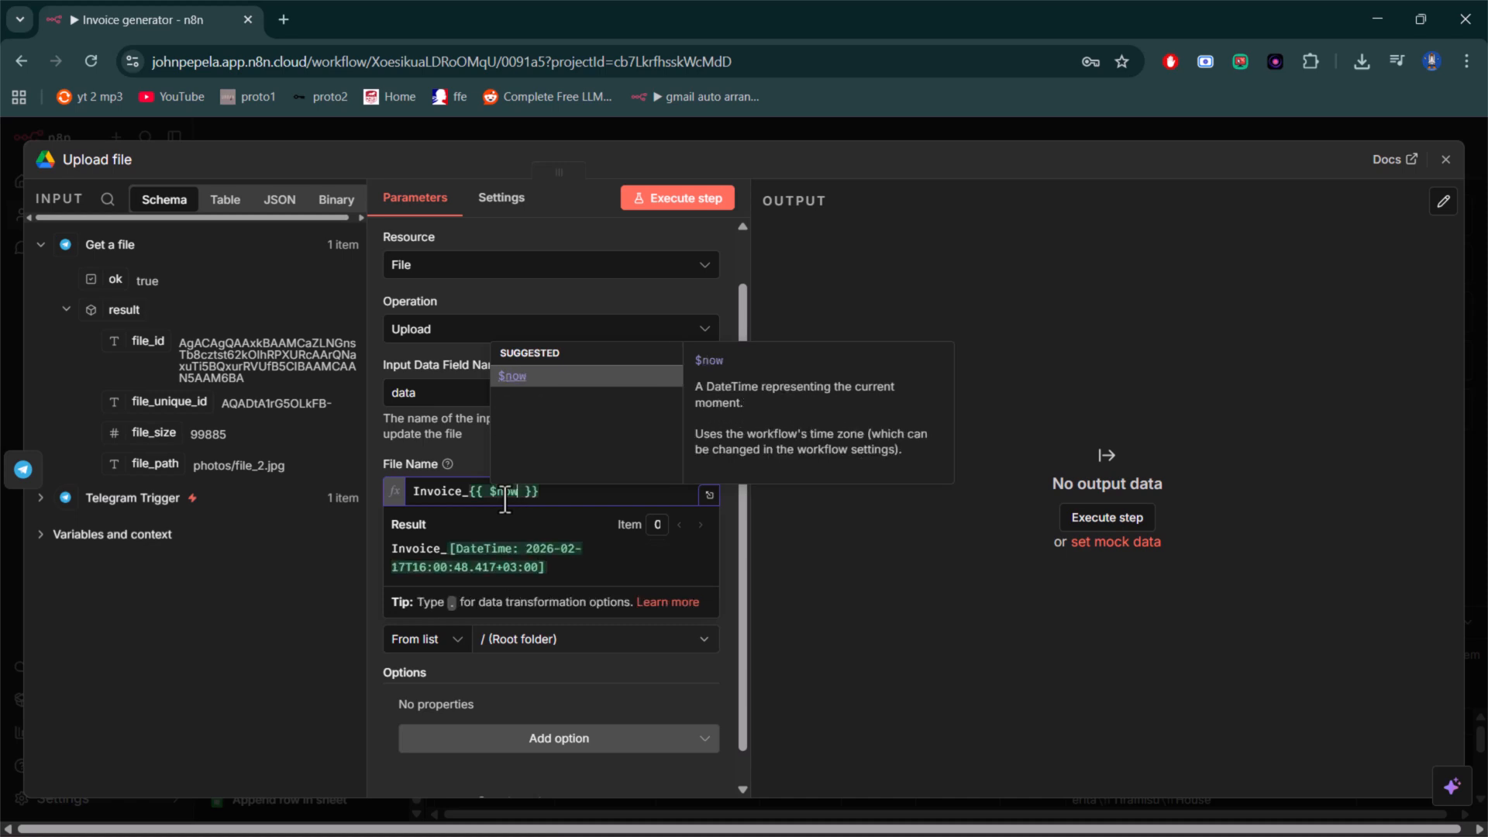
pyautogui.write('.')
pyautogui.press('Return')
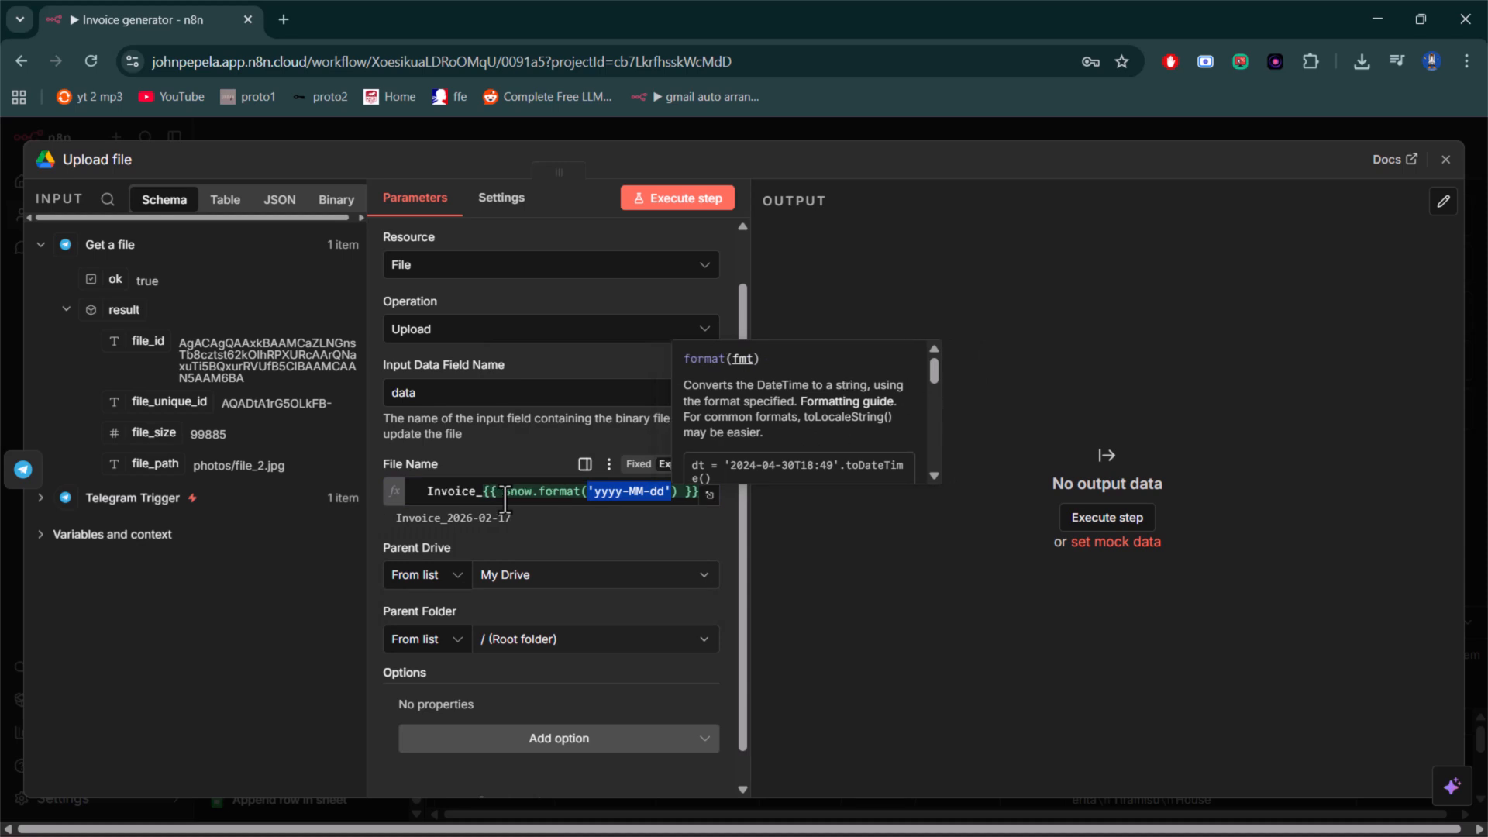
# - Extend the file name's date format with the time so it reads yyyy-MM-dd_HHmmss, and close the Upload file node
pyautogui.press('Right')
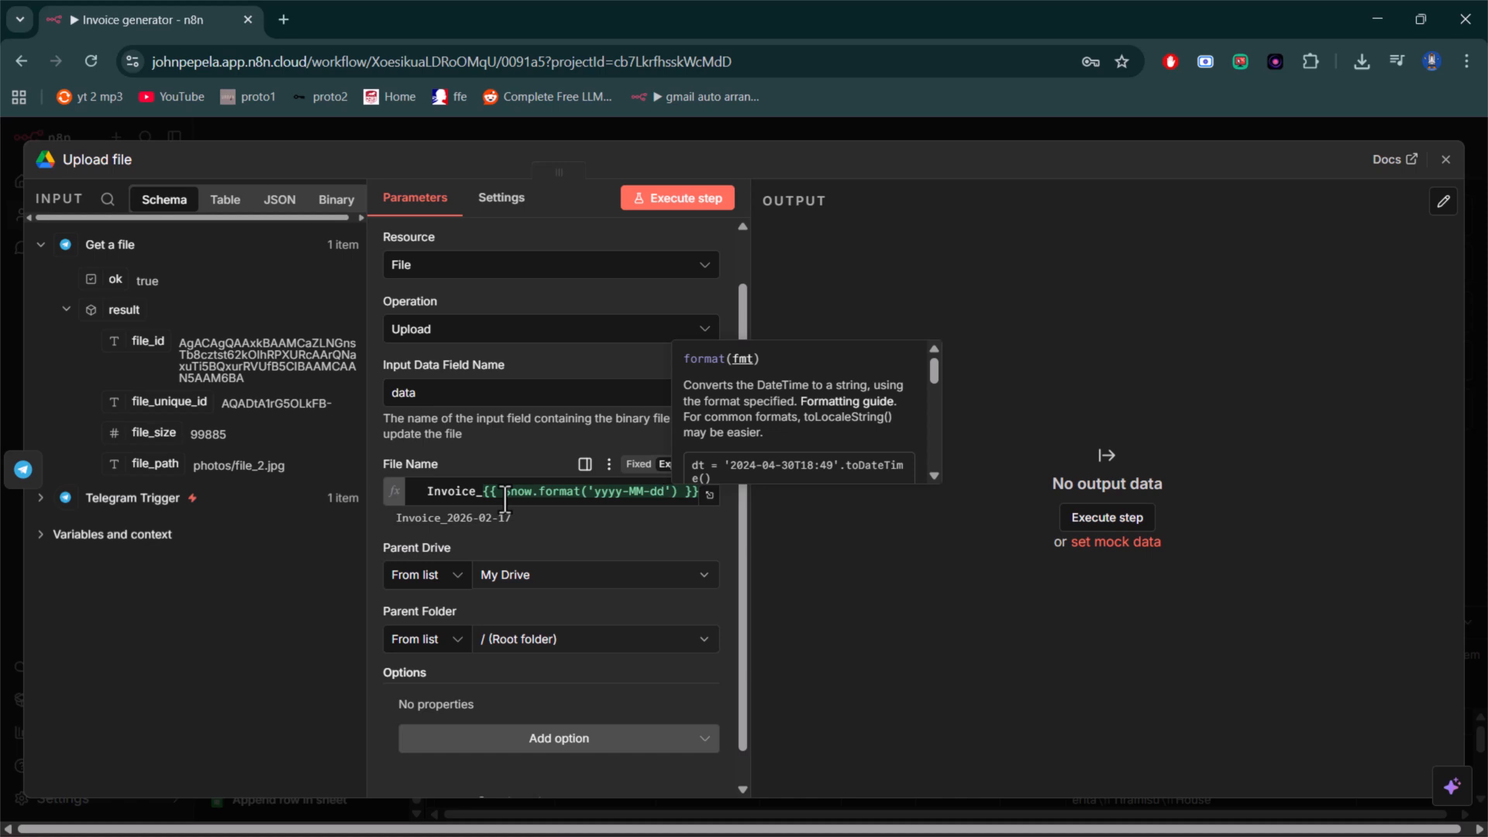
pyautogui.write('HH')
pyautogui.press('BackSpace')
pyautogui.press('BackSpace')
pyautogui.write('_HH')
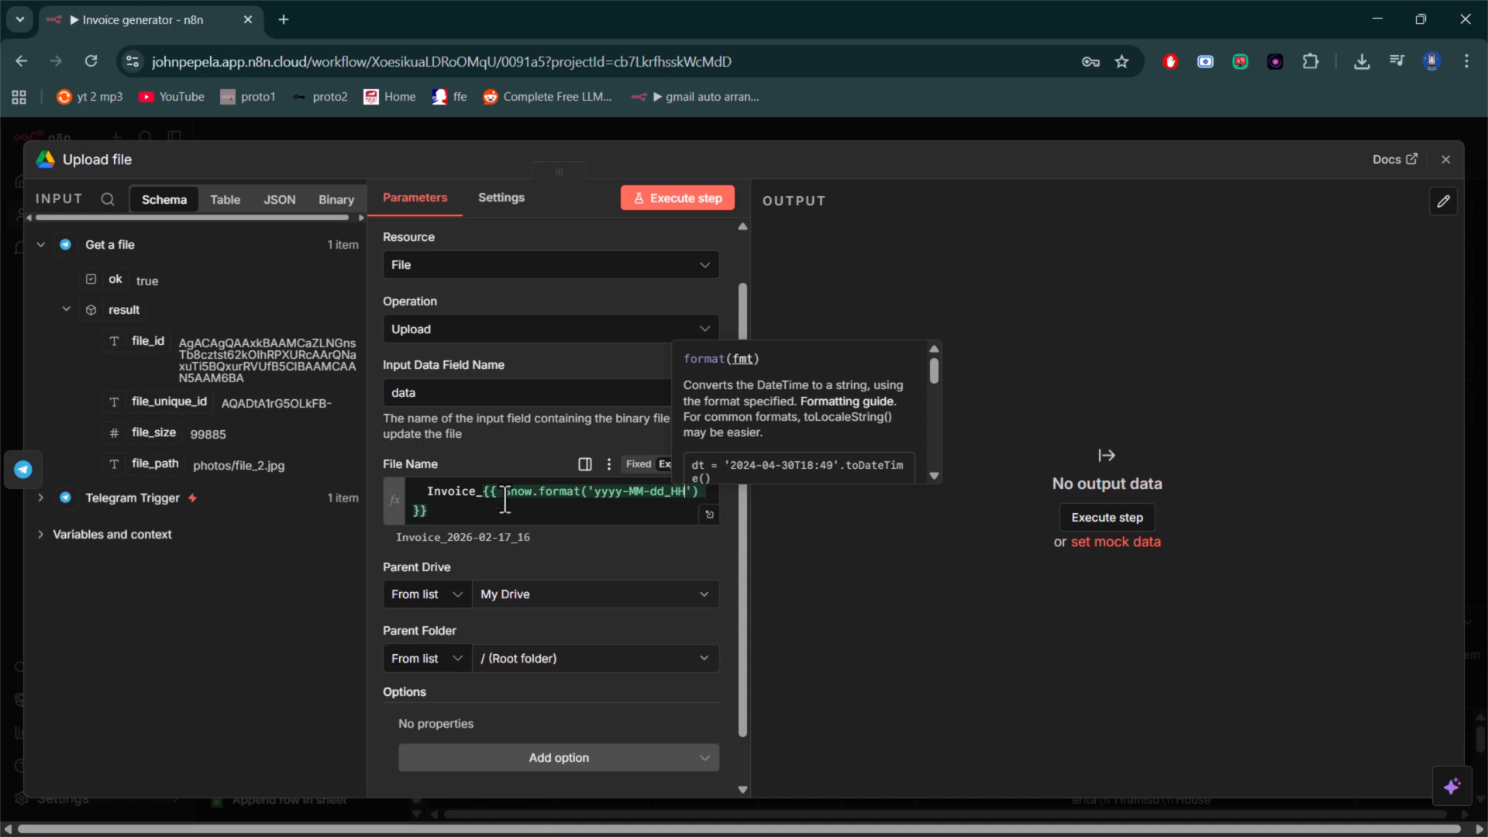
pyautogui.write('mmss')
pyautogui.click(599, 554)
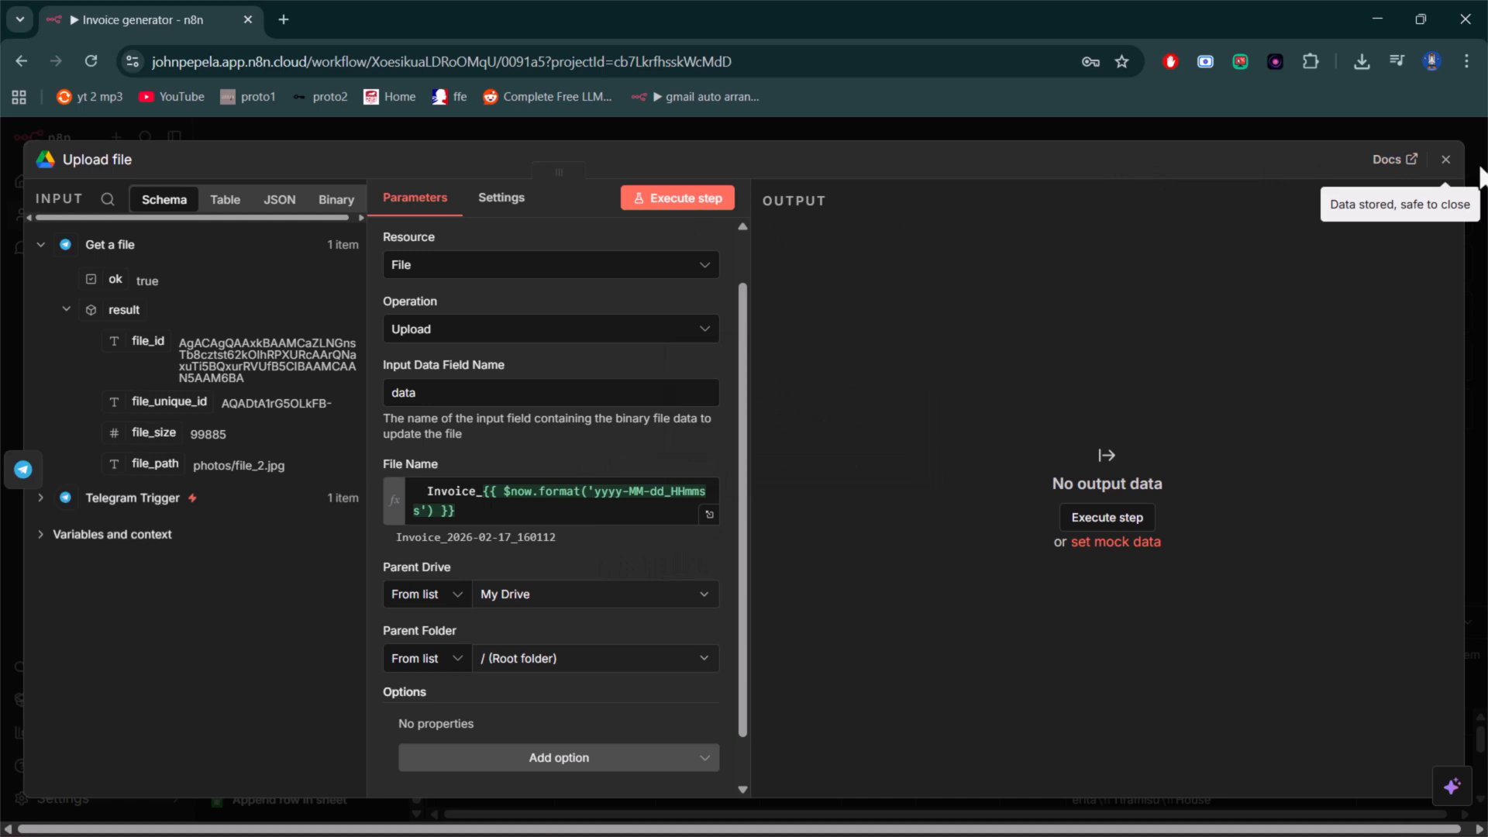
pyautogui.click(1445, 159)
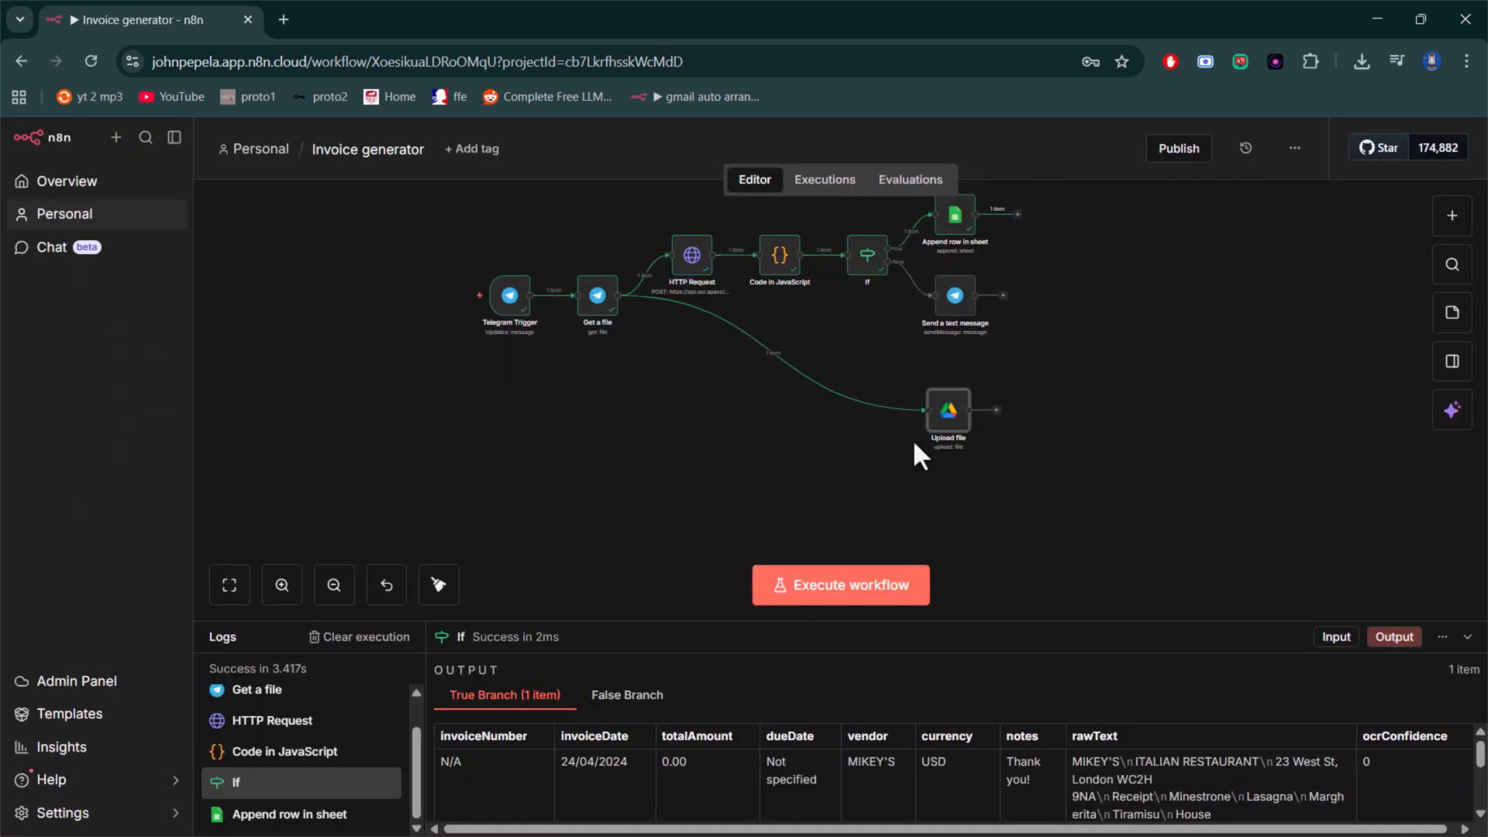
# - Reopen the Upload file node and set its parent folder to MINI
pyautogui.doubleClick(947, 415)
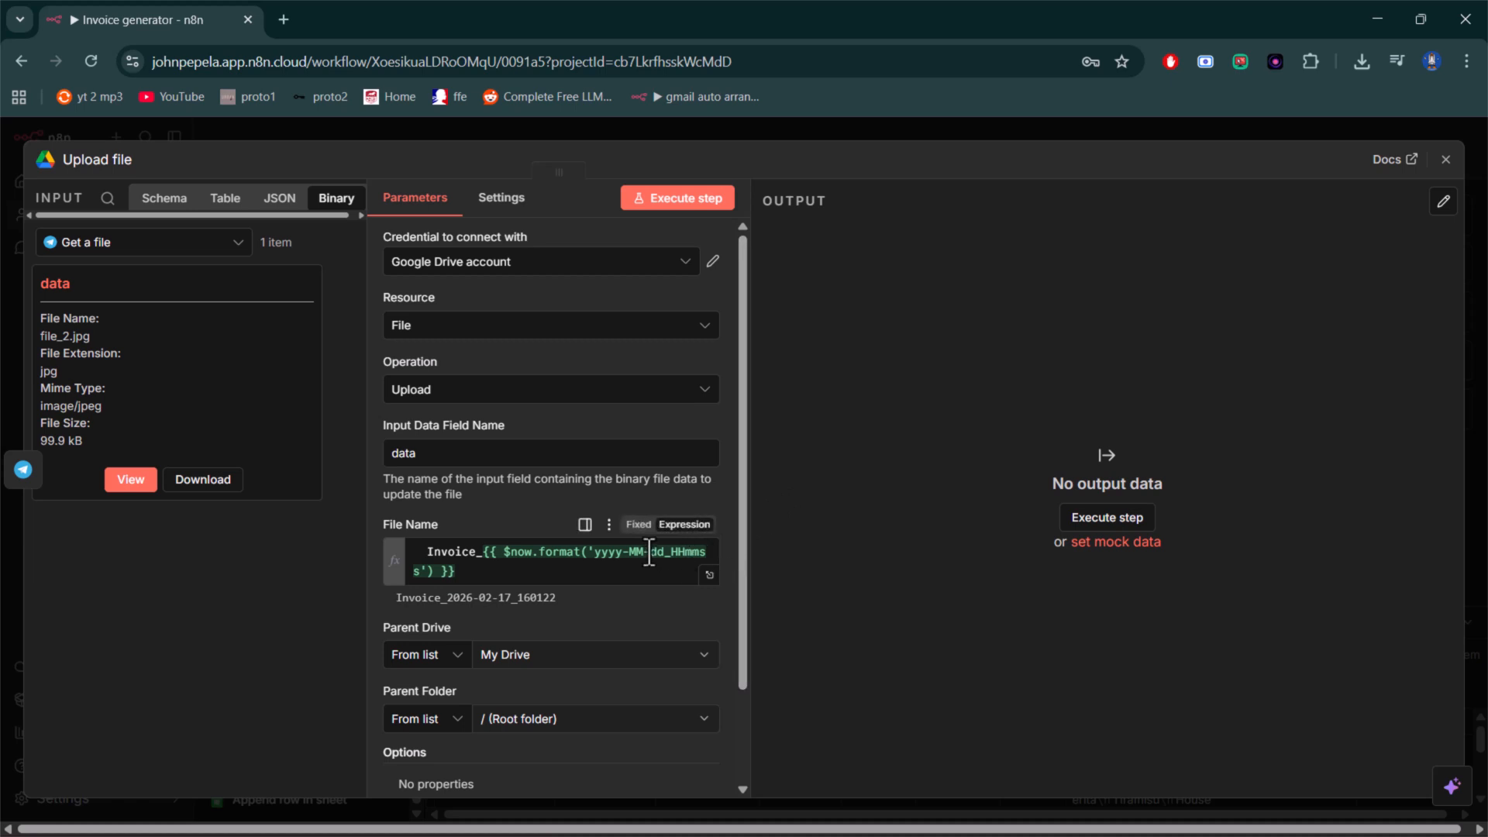
pyautogui.scroll(-2, 626, 578)
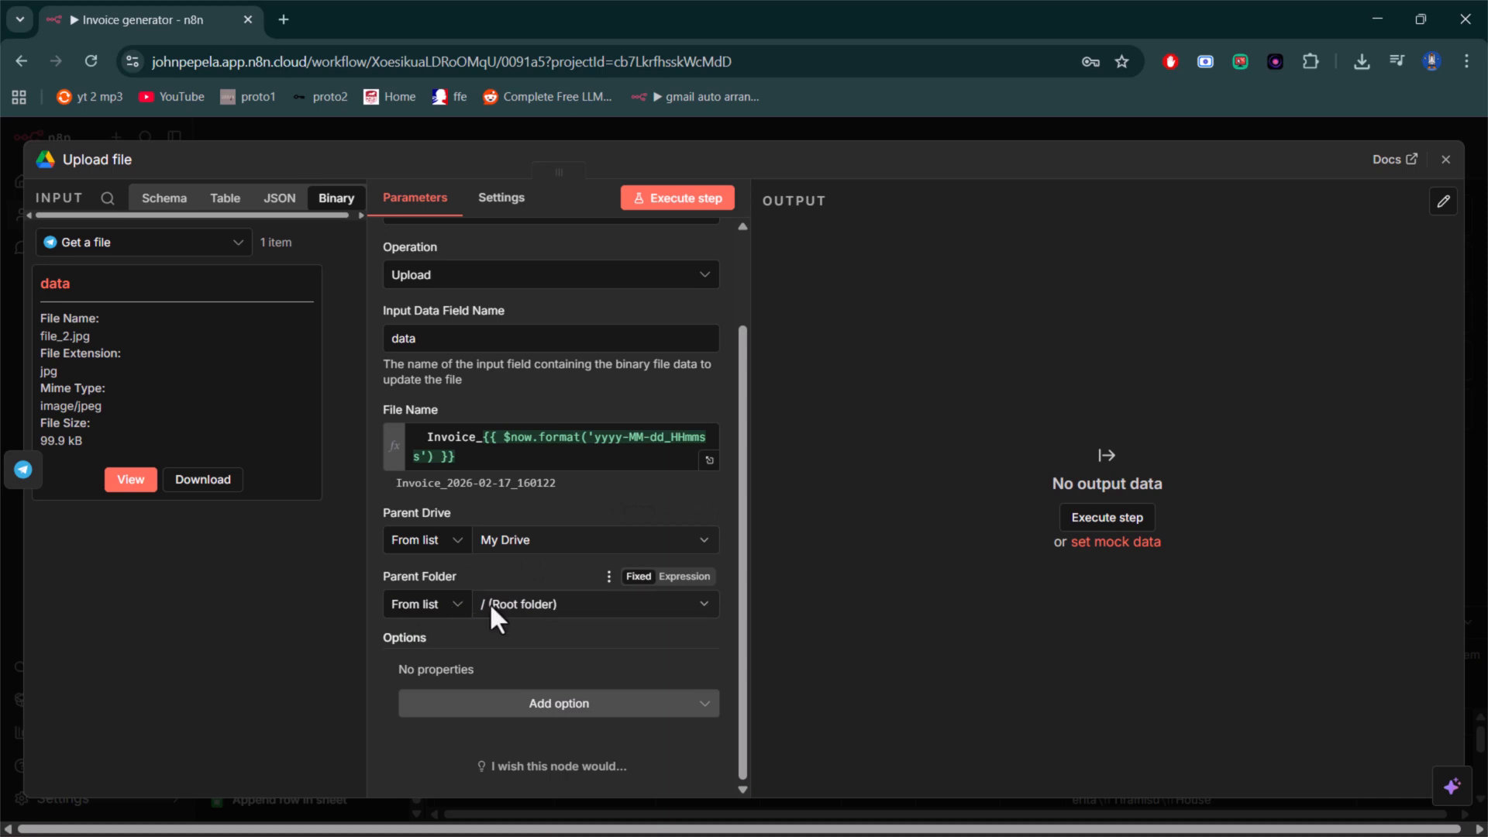
pyautogui.click(588, 602)
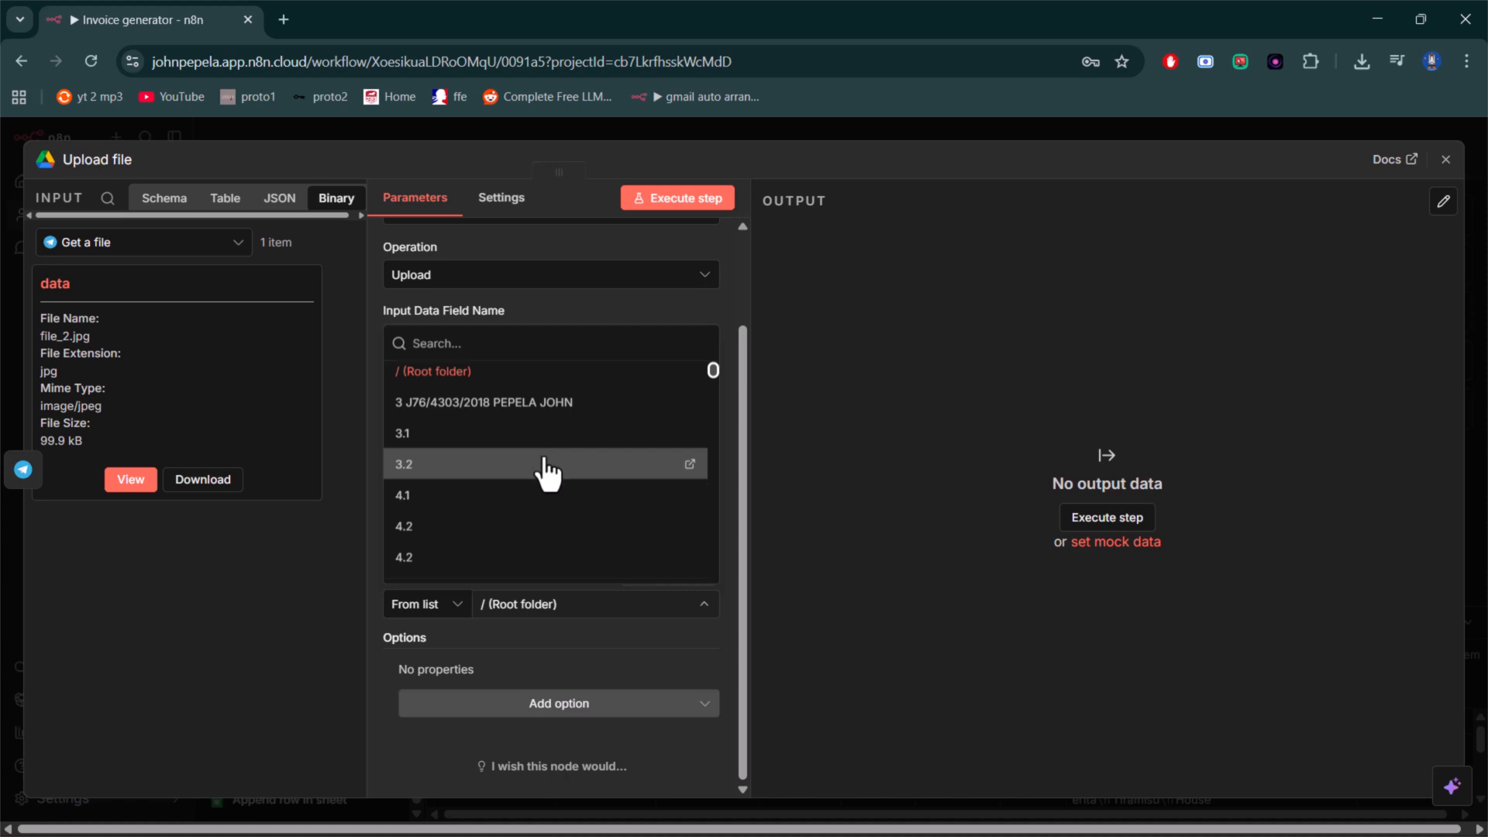
pyautogui.scroll(-5, 548, 474)
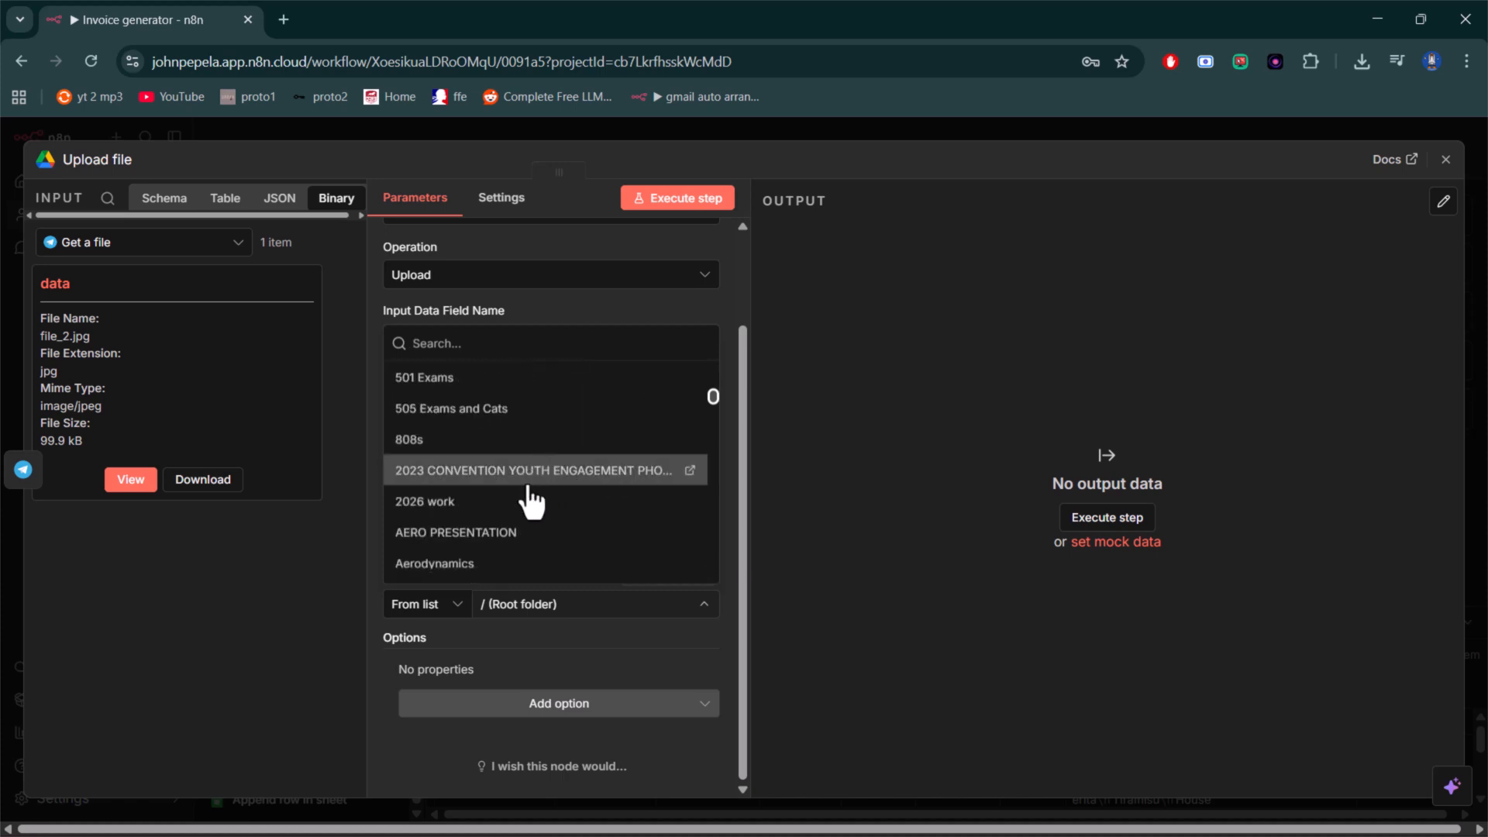
pyautogui.scroll(-5, 529, 508)
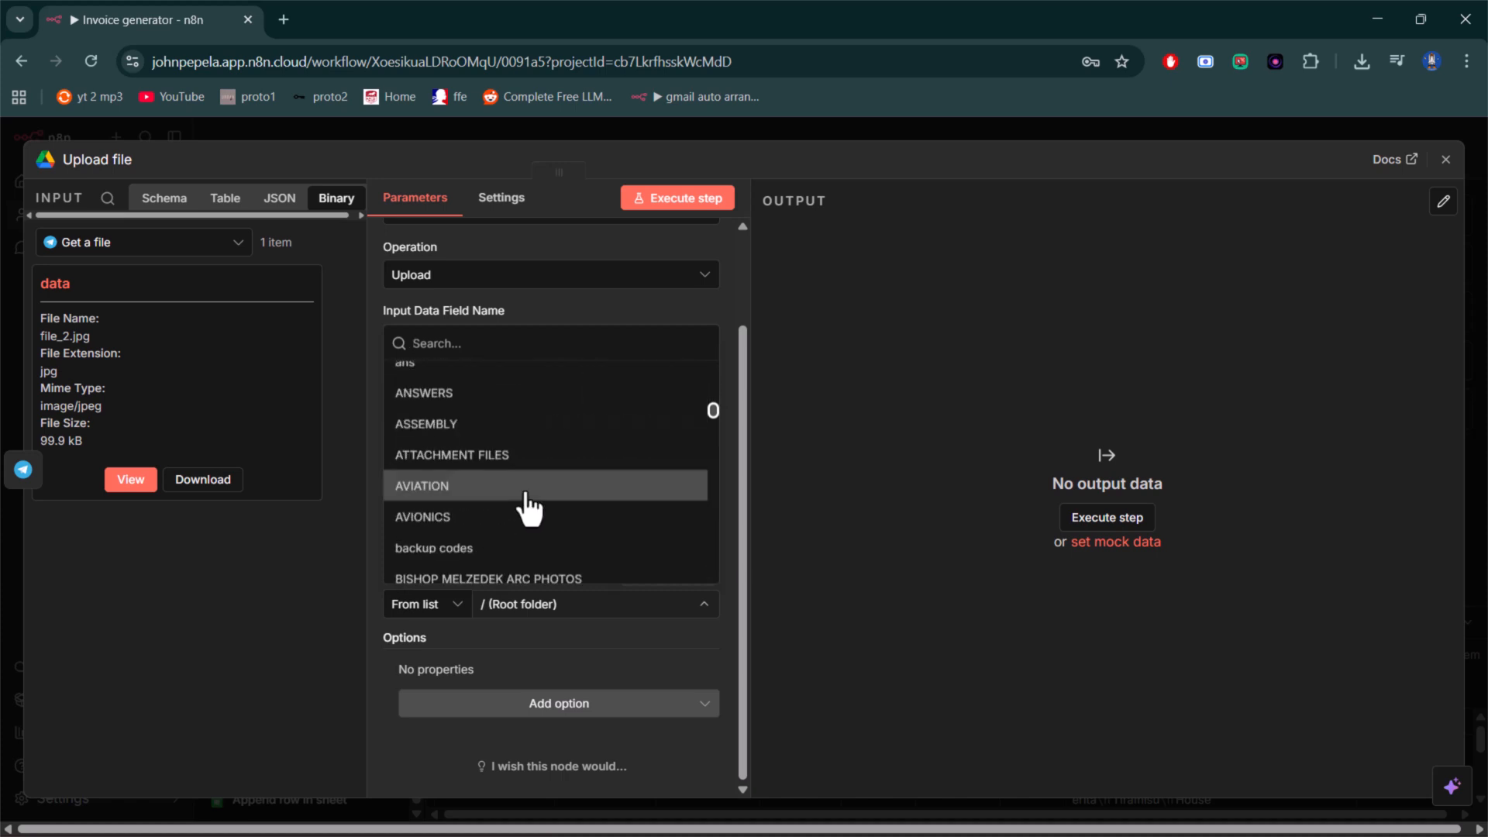
pyautogui.scroll(-3, 529, 507)
pyautogui.scroll(-10, 530, 508)
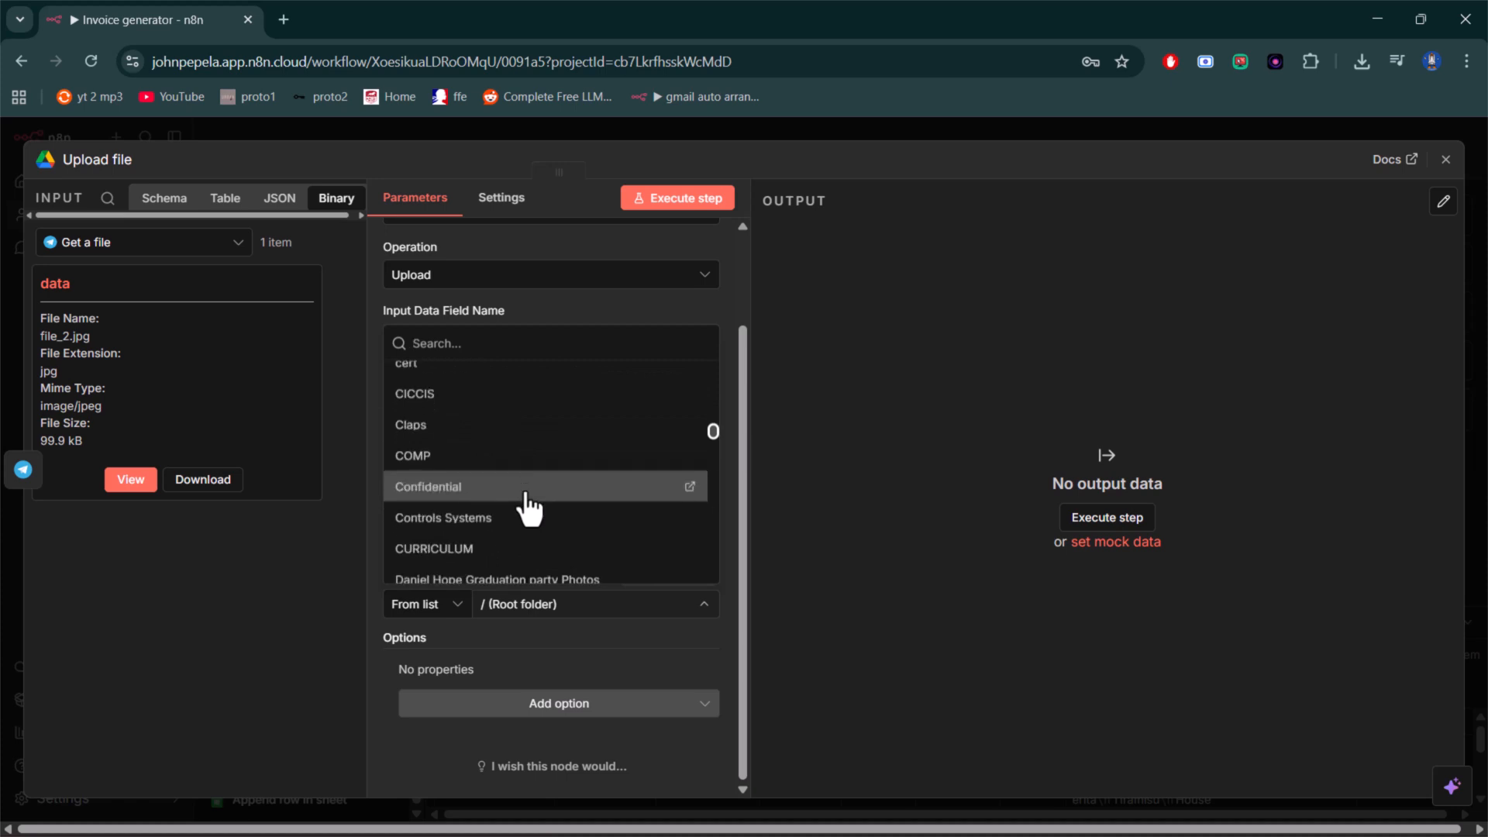
pyautogui.scroll(-12, 529, 508)
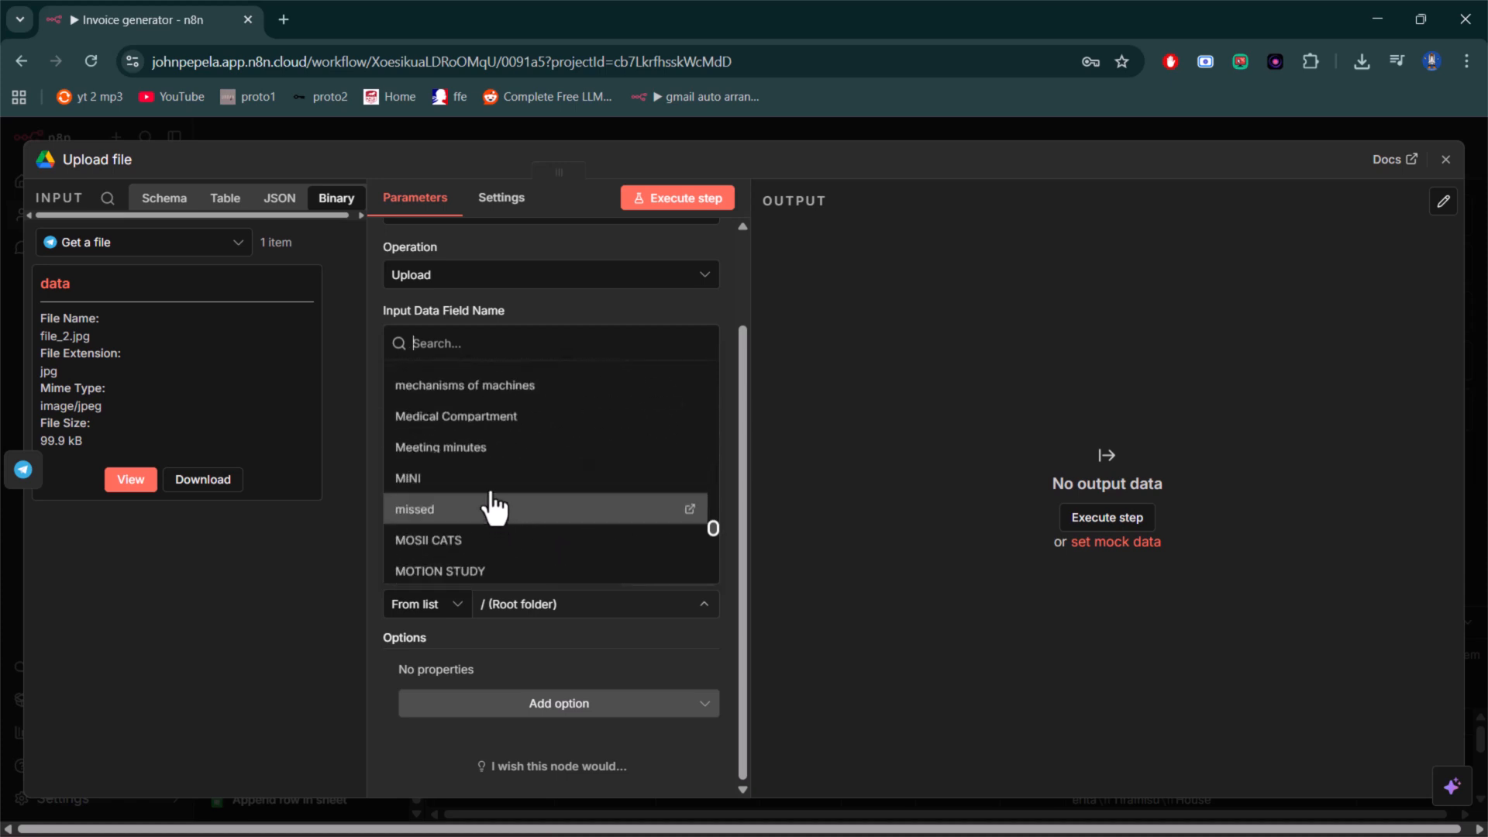
pyautogui.click(508, 484)
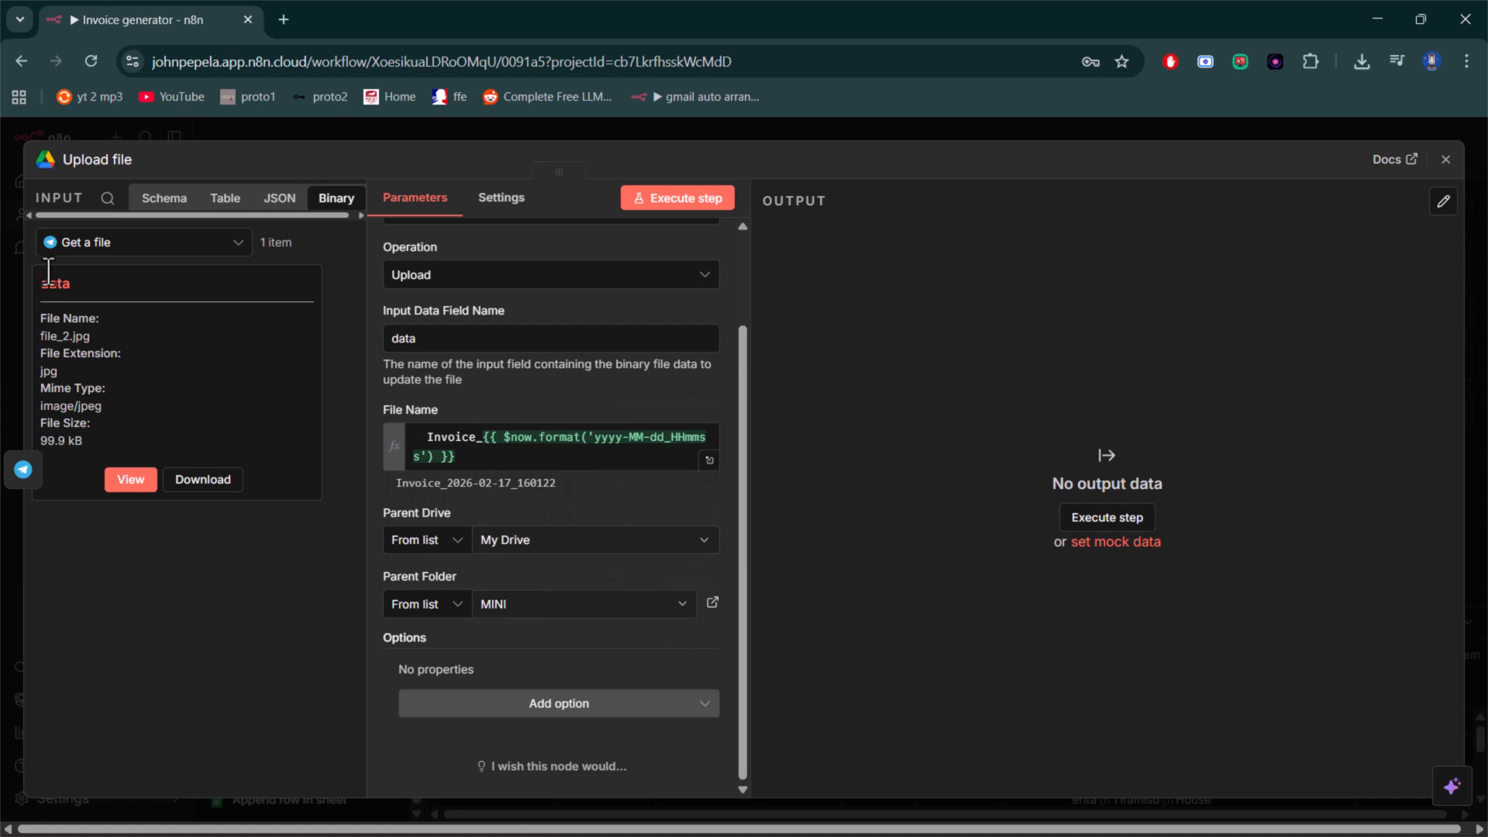
# - Preview the receipt image in the Upload file node's binary input, return to the file list and close the node
pyautogui.click(130, 480)
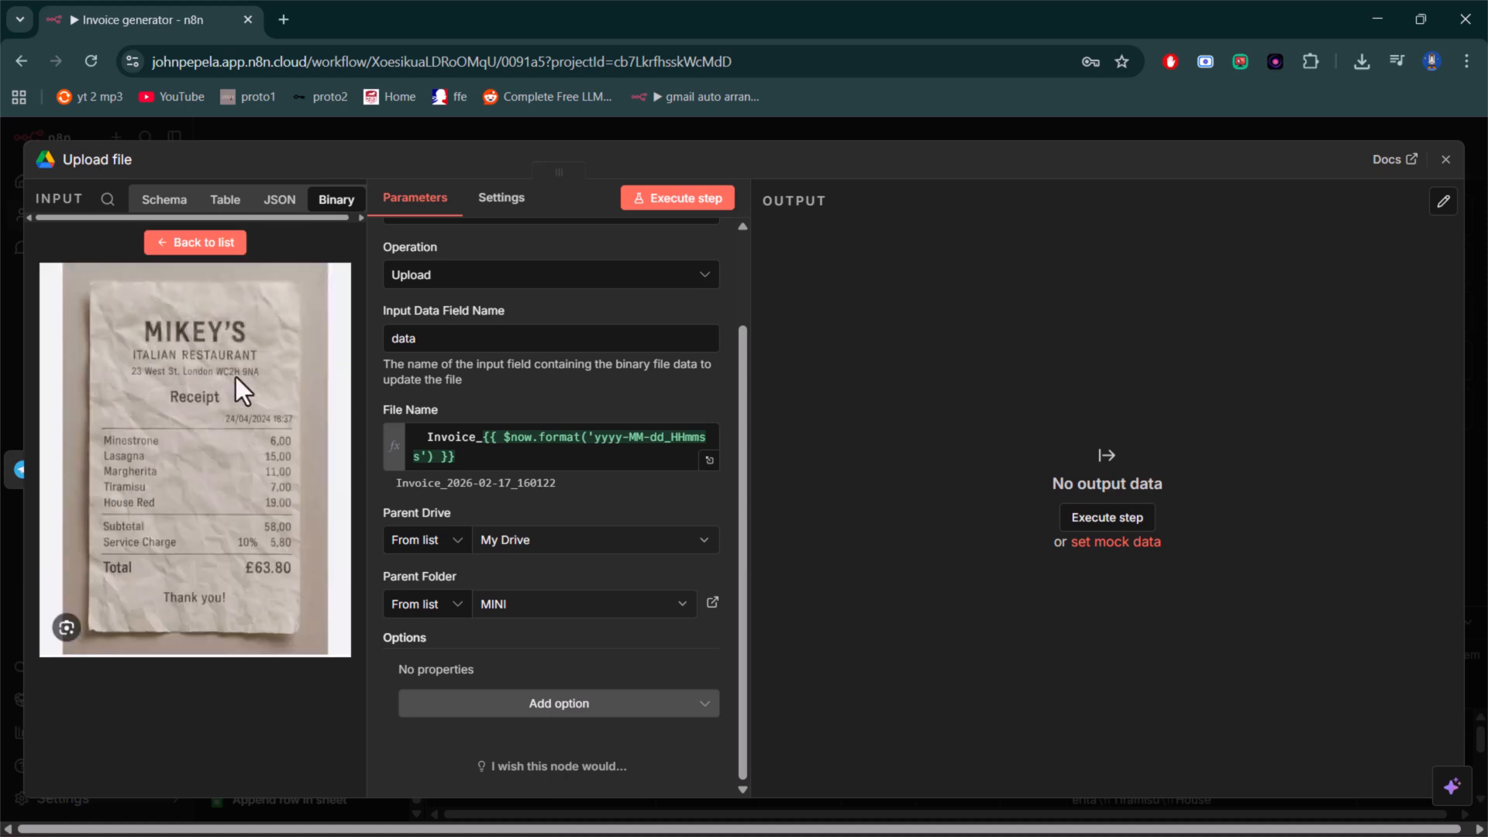
pyautogui.click(172, 242)
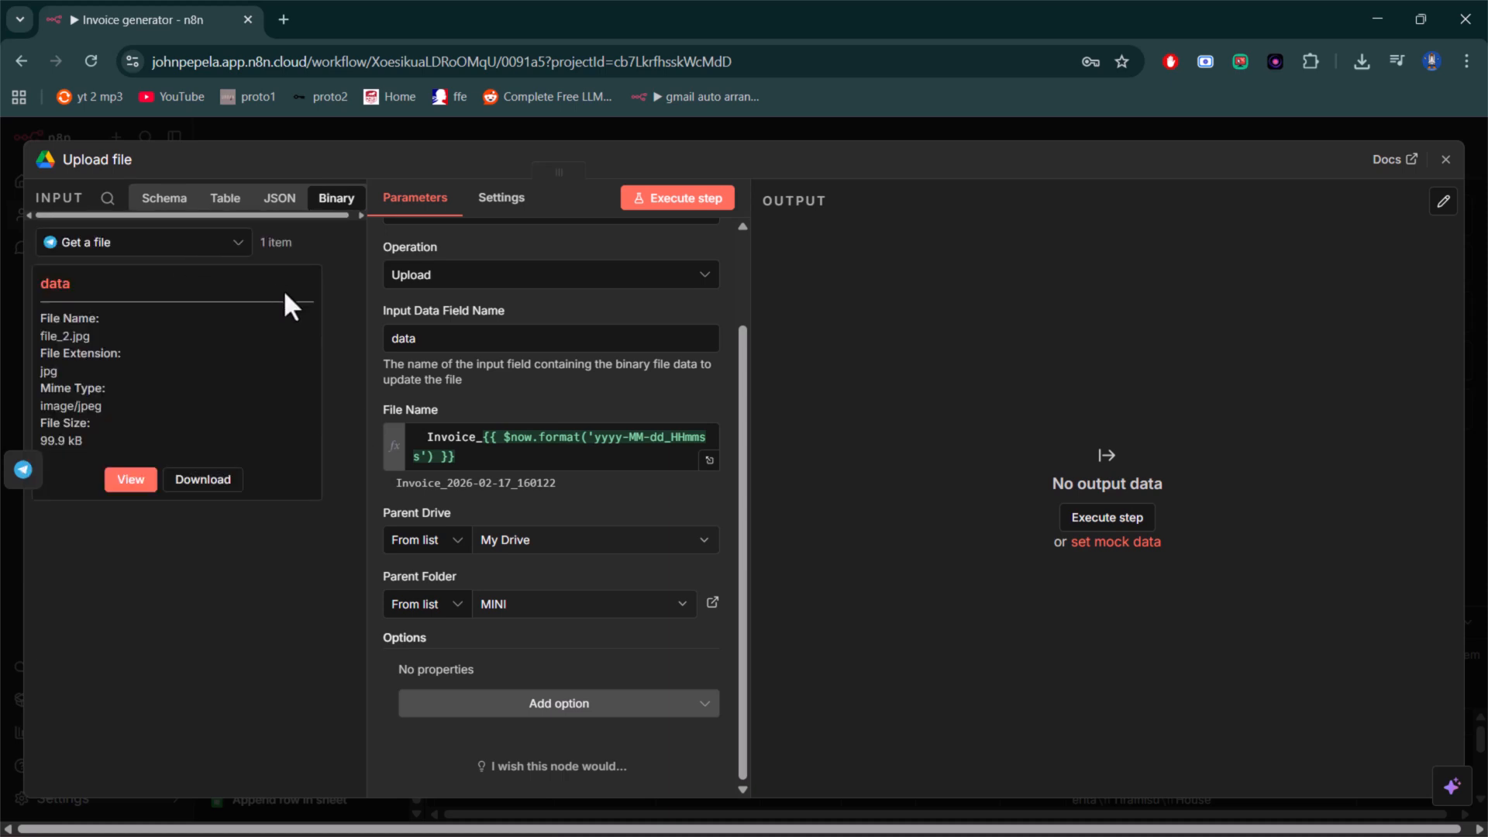
pyautogui.click(1445, 161)
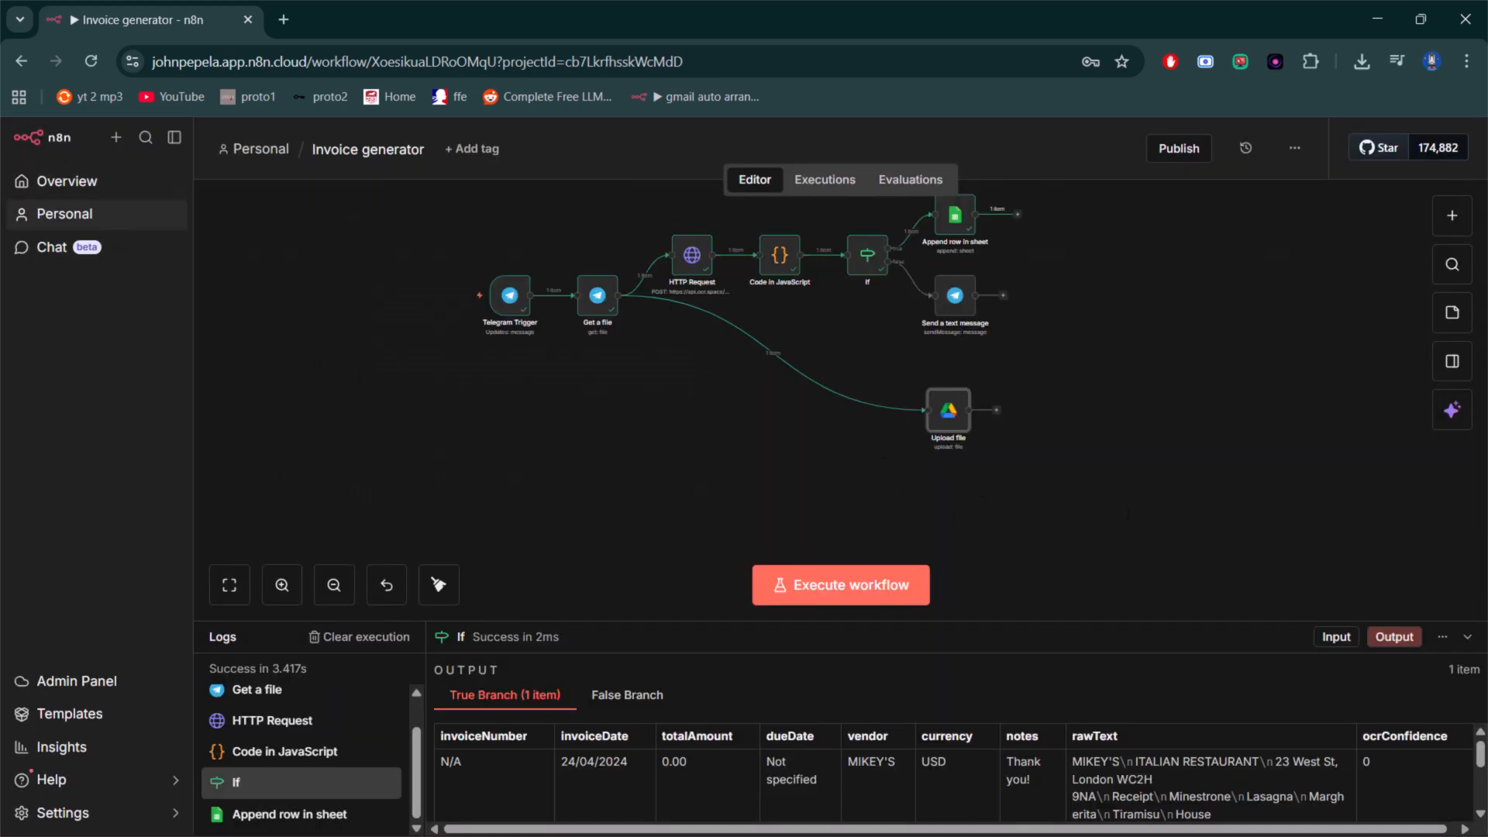
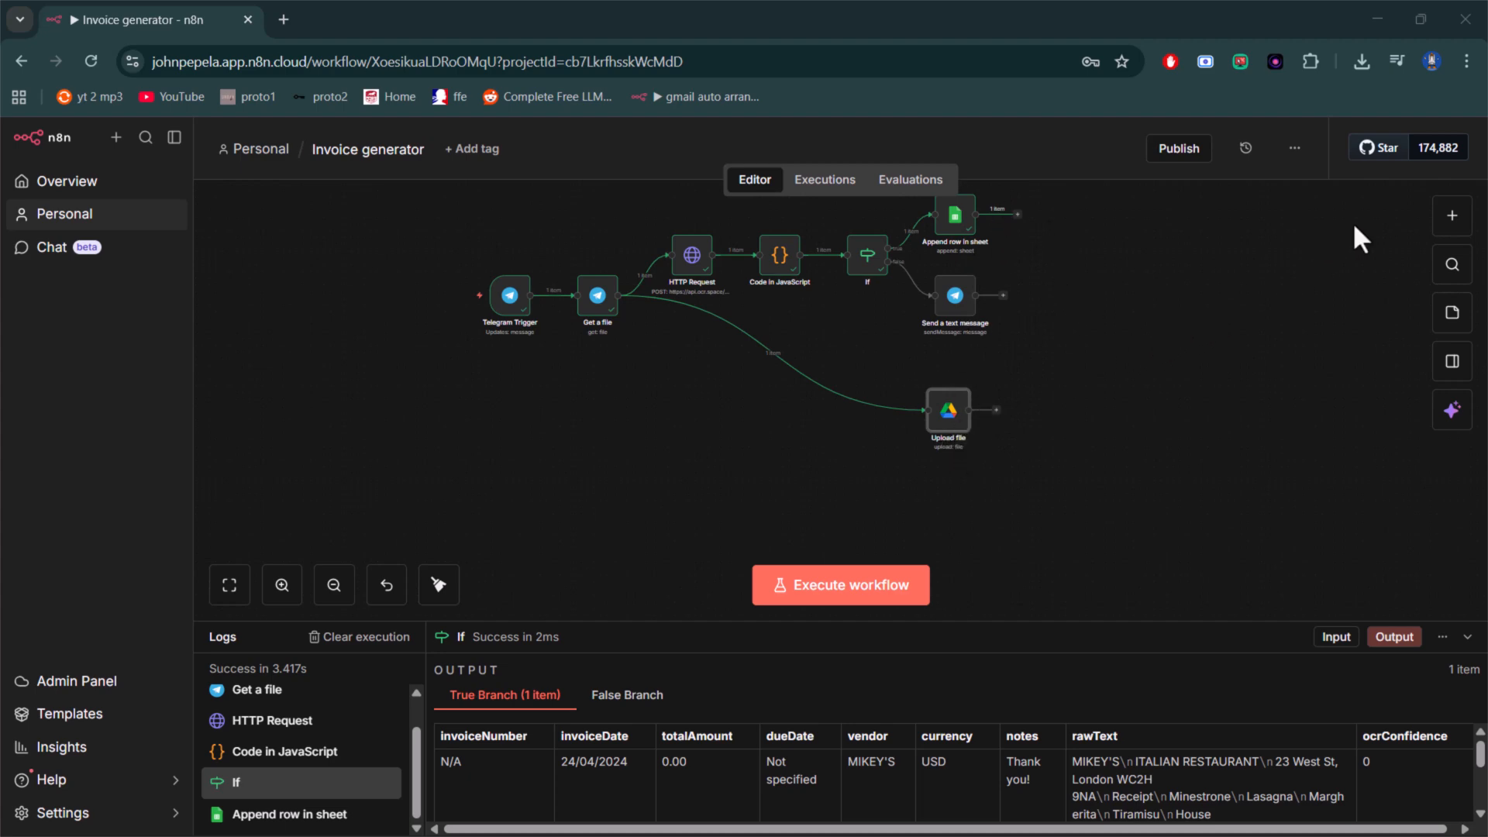
# - Add a Merge node beside the Send a text message node and remove its automatic connection from Upload file
pyautogui.click(1452, 215)
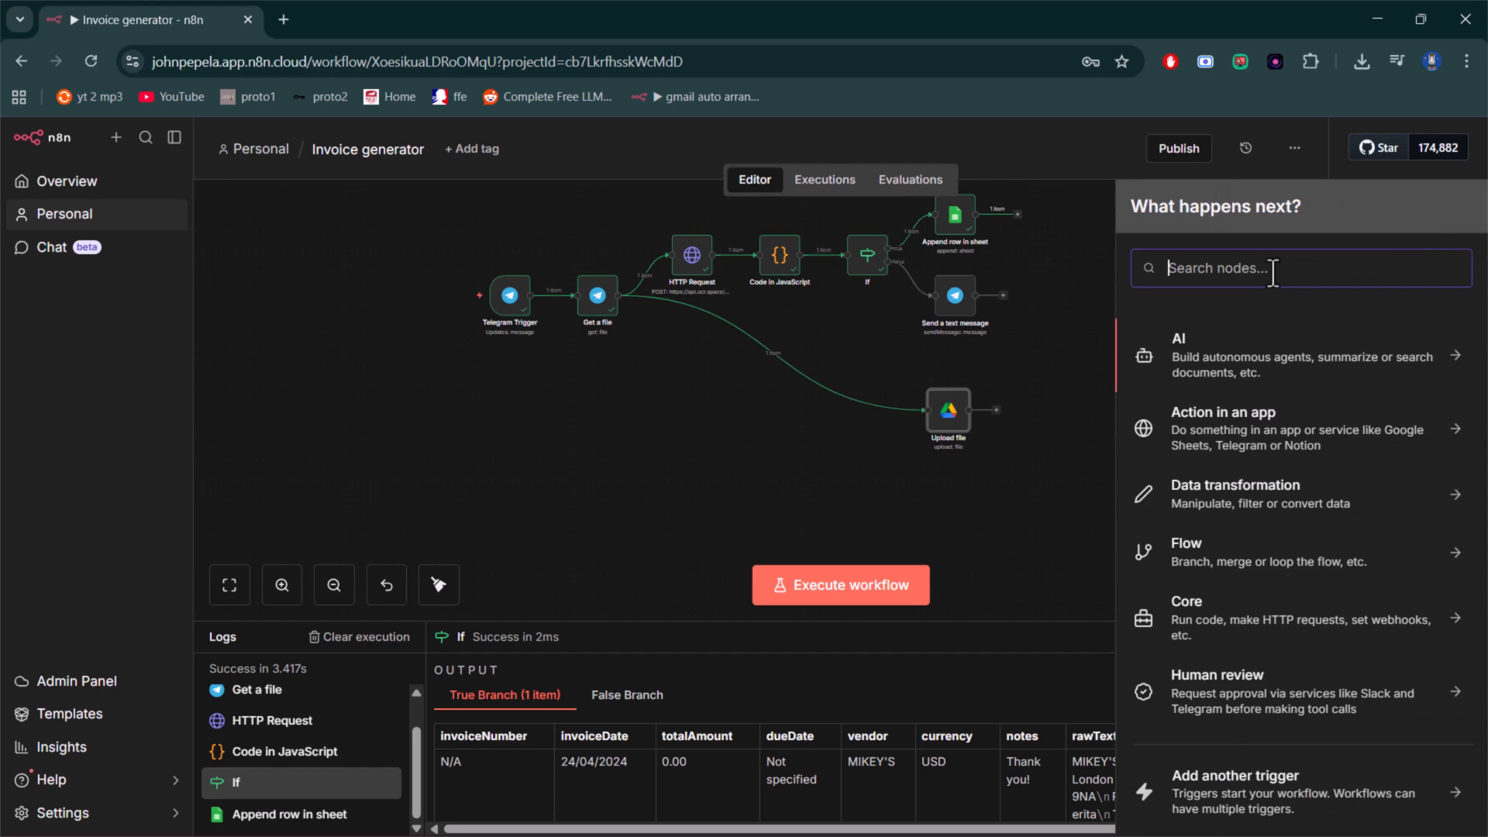
pyautogui.write('merge')
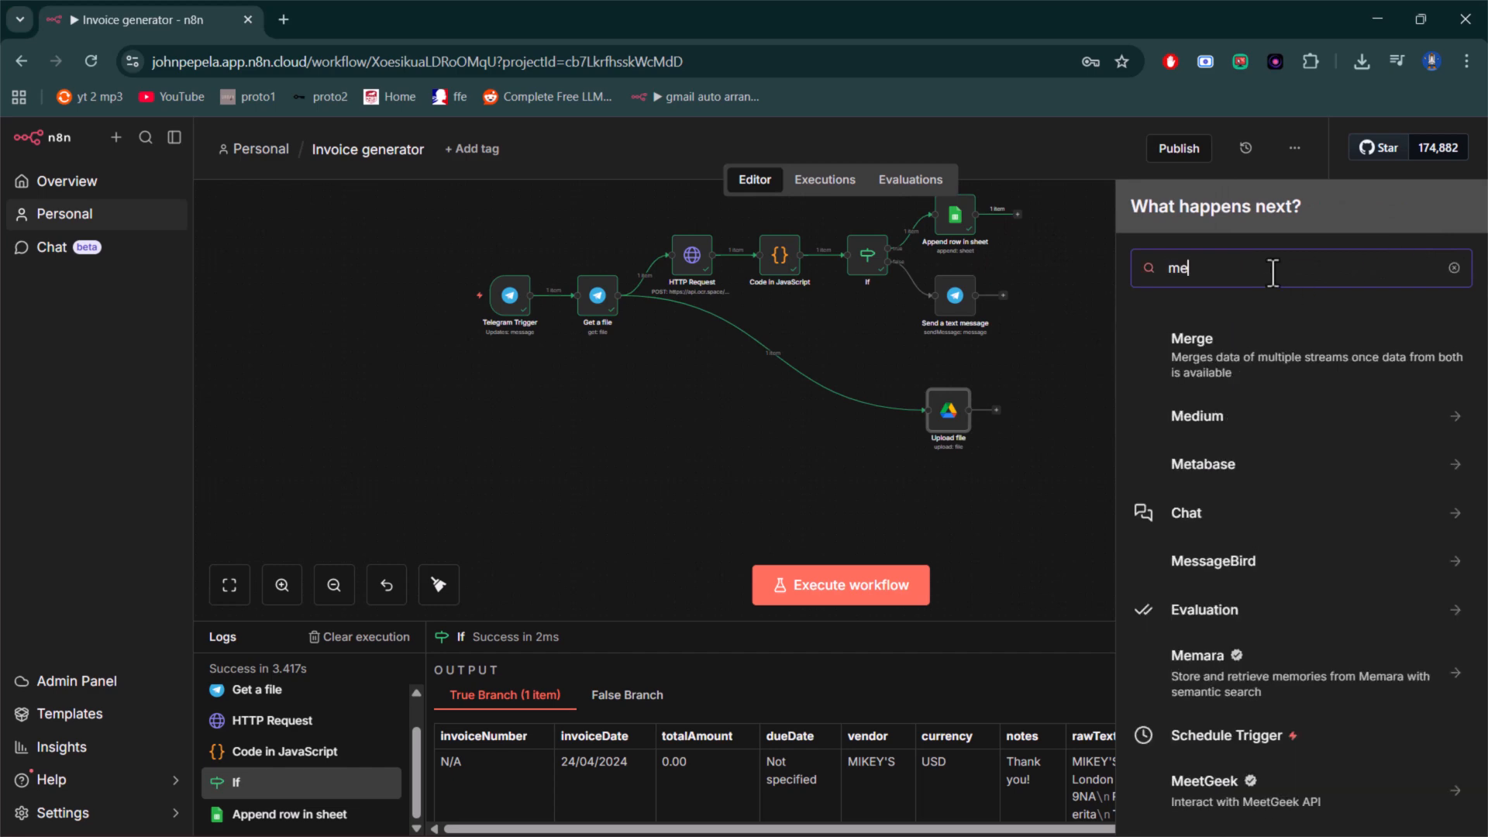
pyautogui.click(1250, 346)
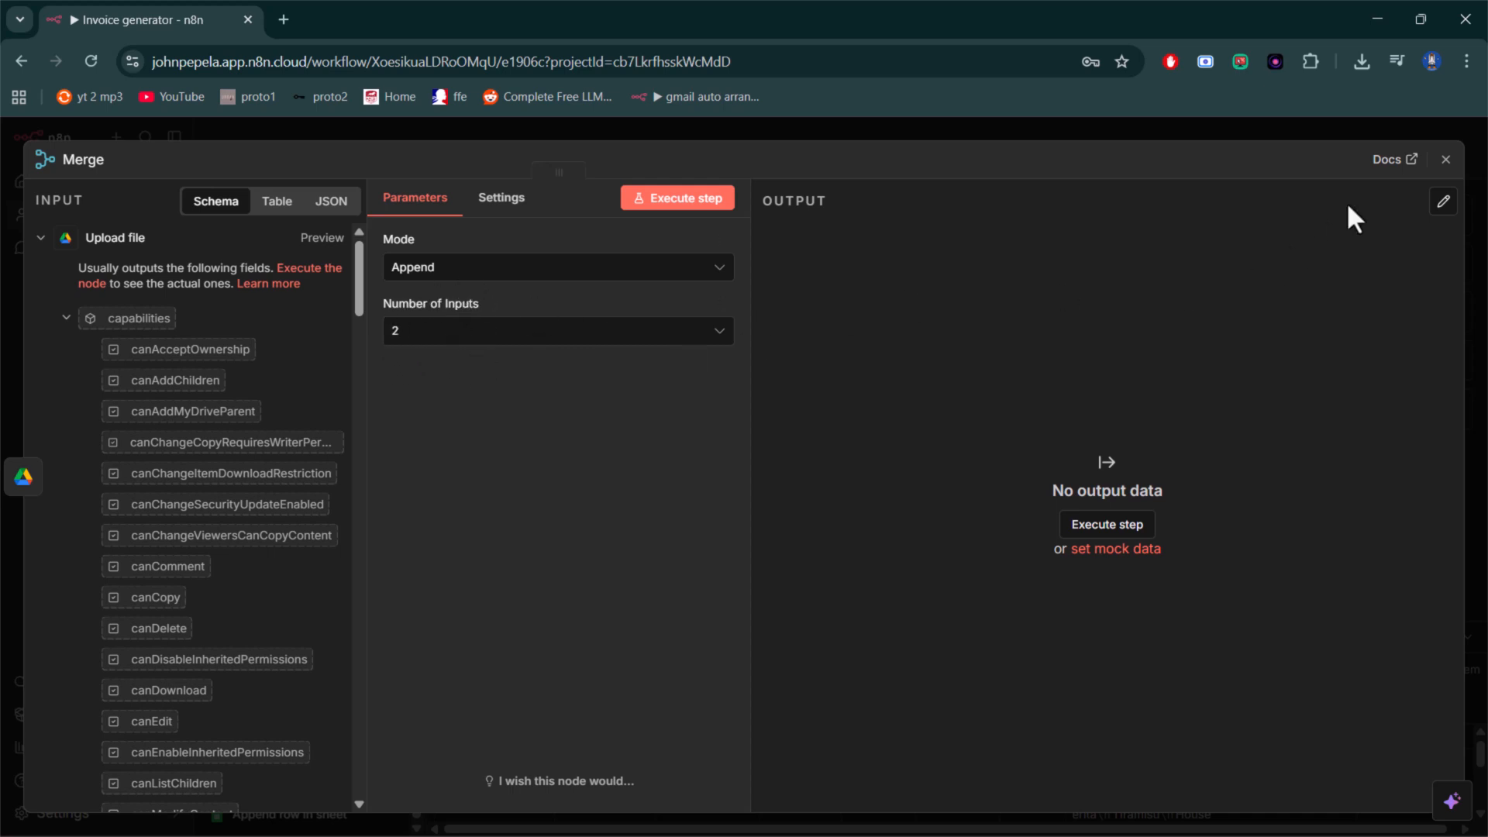
pyautogui.click(1445, 160)
pyautogui.moveTo(1041, 419); pyautogui.dragTo(1122, 304)
pyautogui.click(1040, 350)
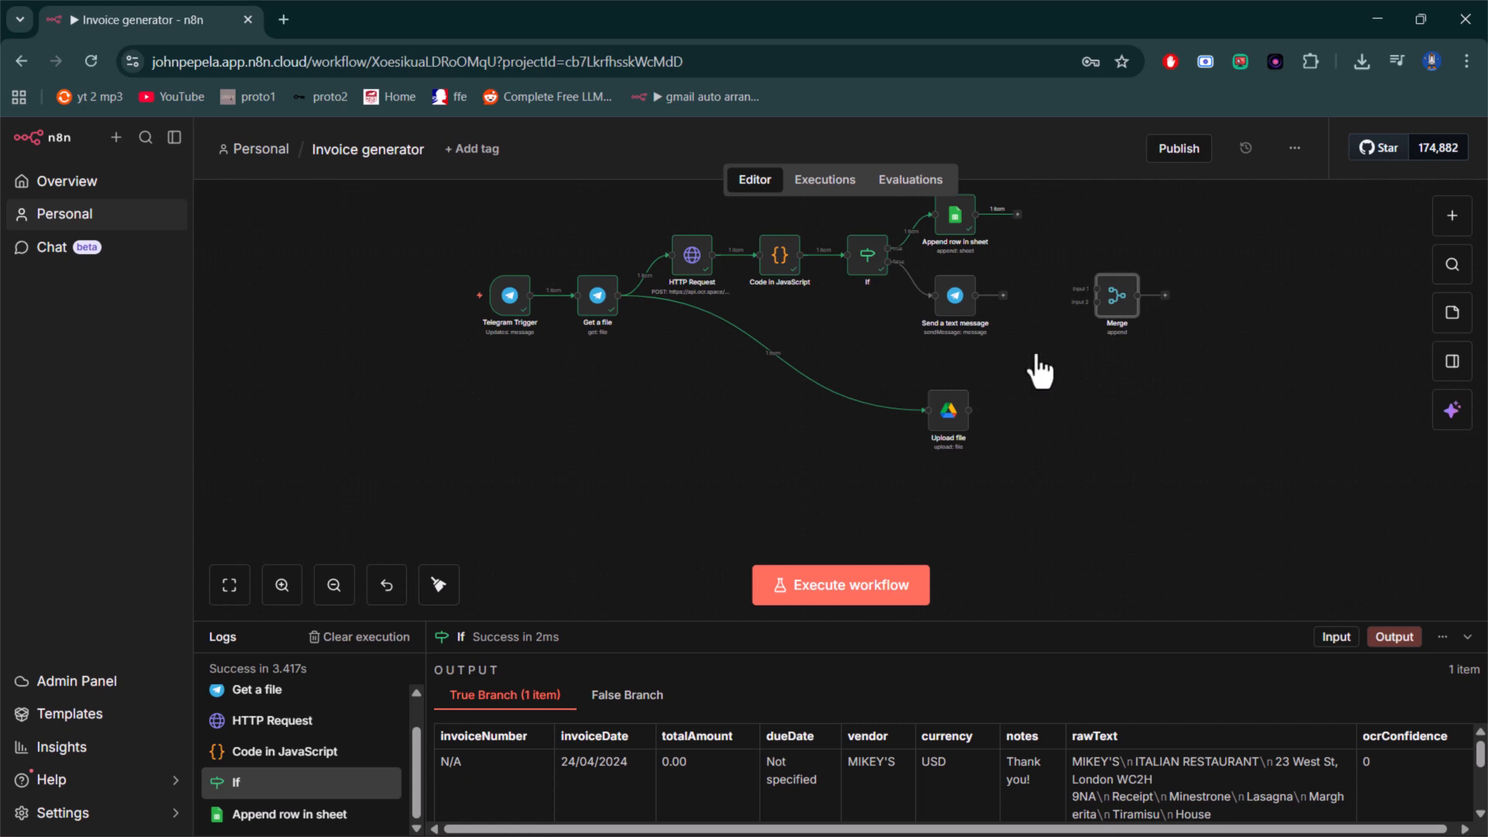
pyautogui.moveTo(1028, 420); pyautogui.dragTo(1092, 292)
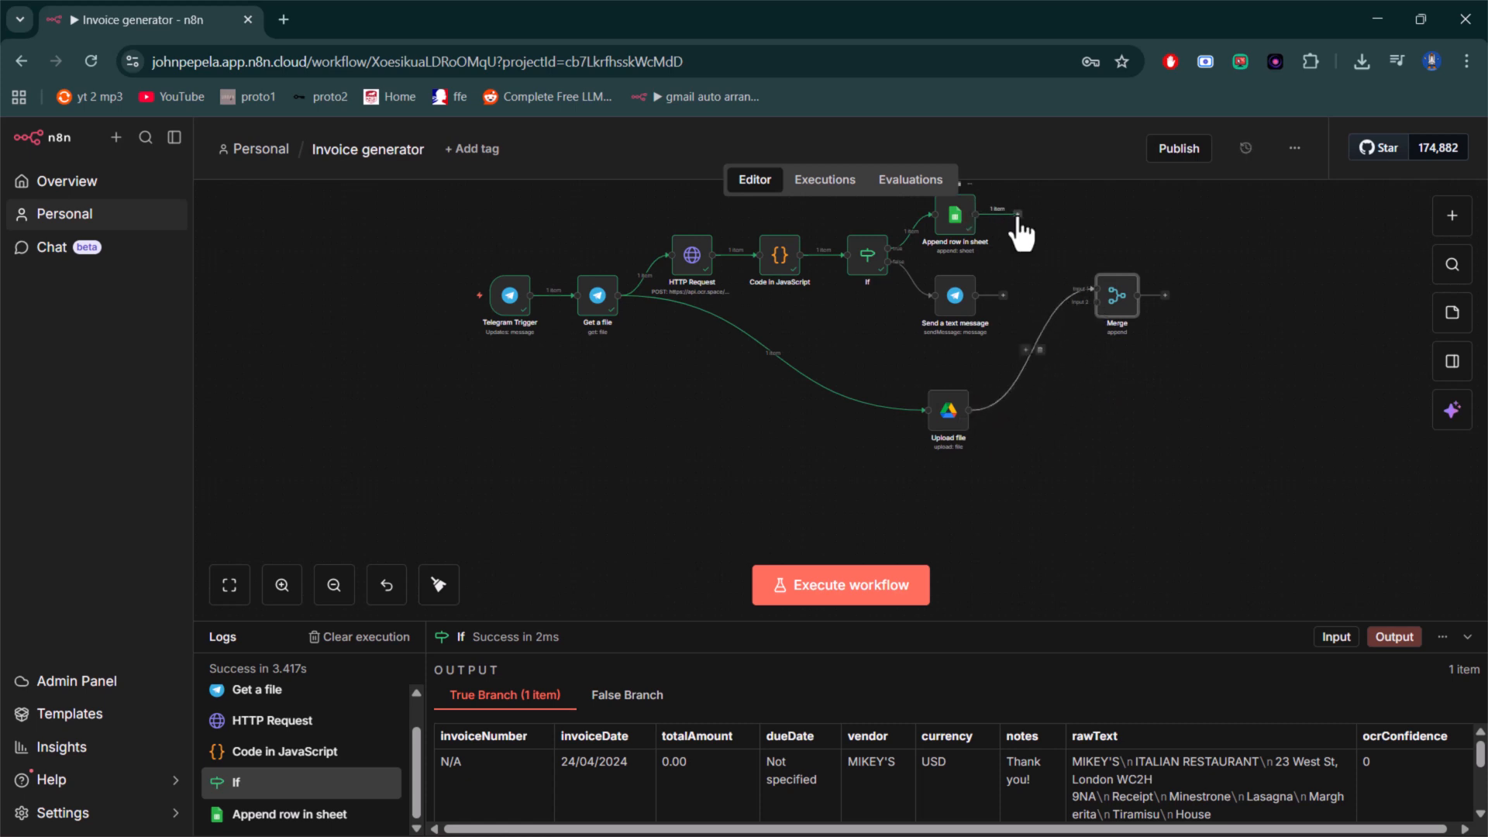
pyautogui.moveTo(1017, 215); pyautogui.dragTo(1066, 295)
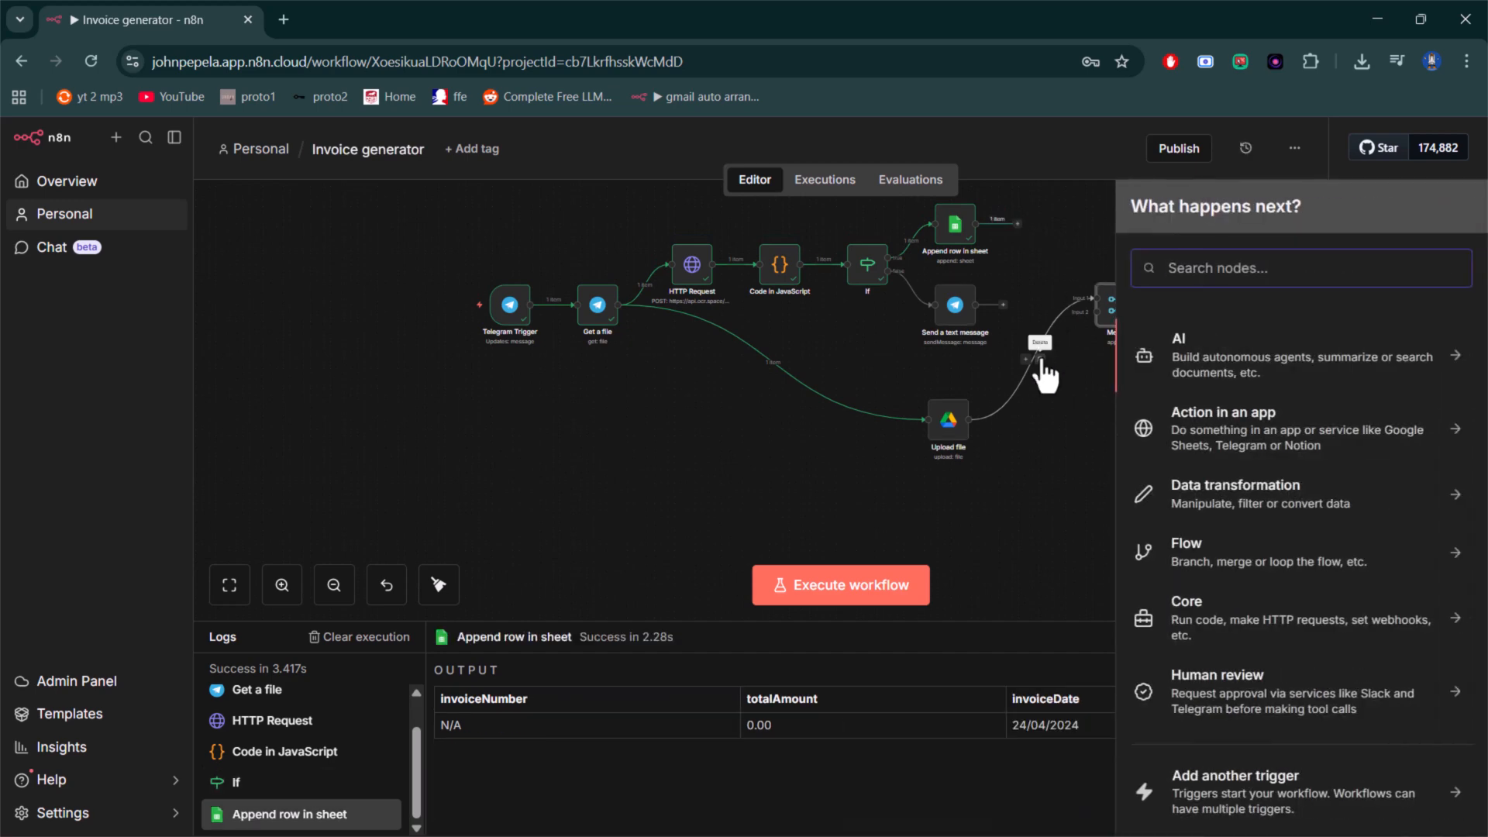
pyautogui.click(1039, 359)
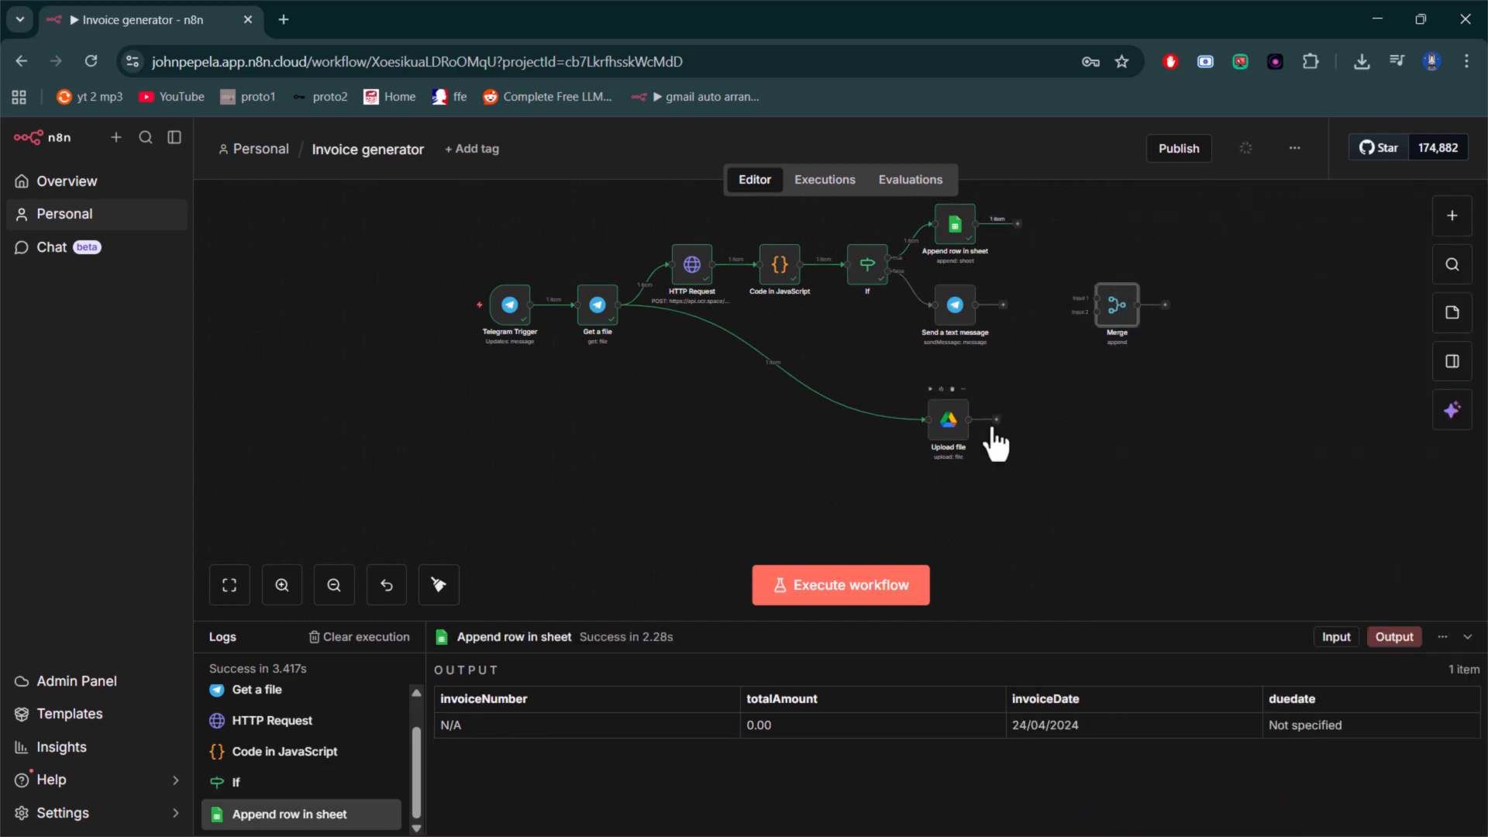
# - Connect Upload file to Input 2 of the Merge node and Append row in sheet to Input 1
pyautogui.moveTo(1007, 425); pyautogui.dragTo(1079, 325)
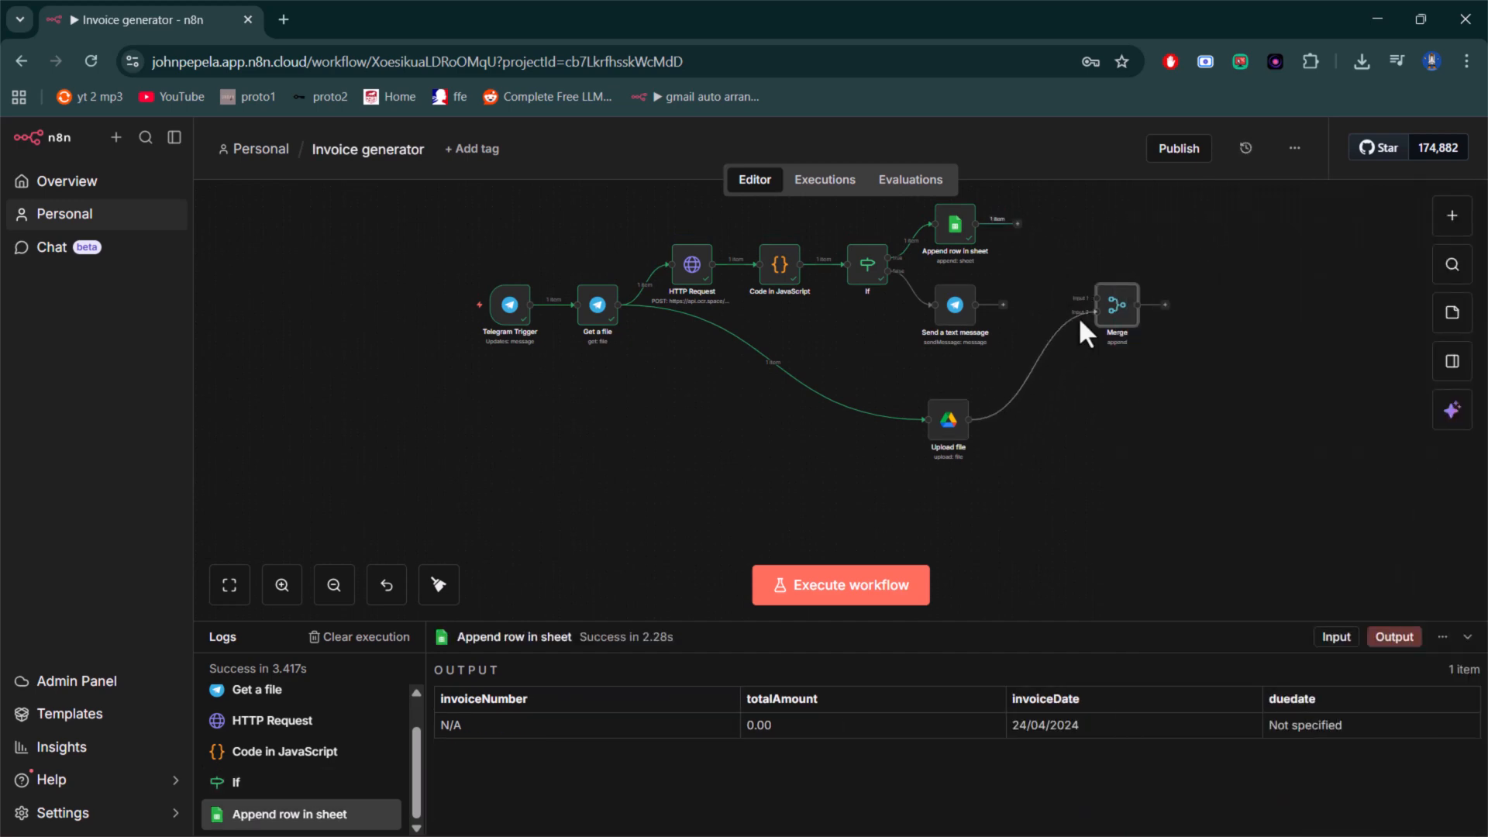
pyautogui.click(1018, 224)
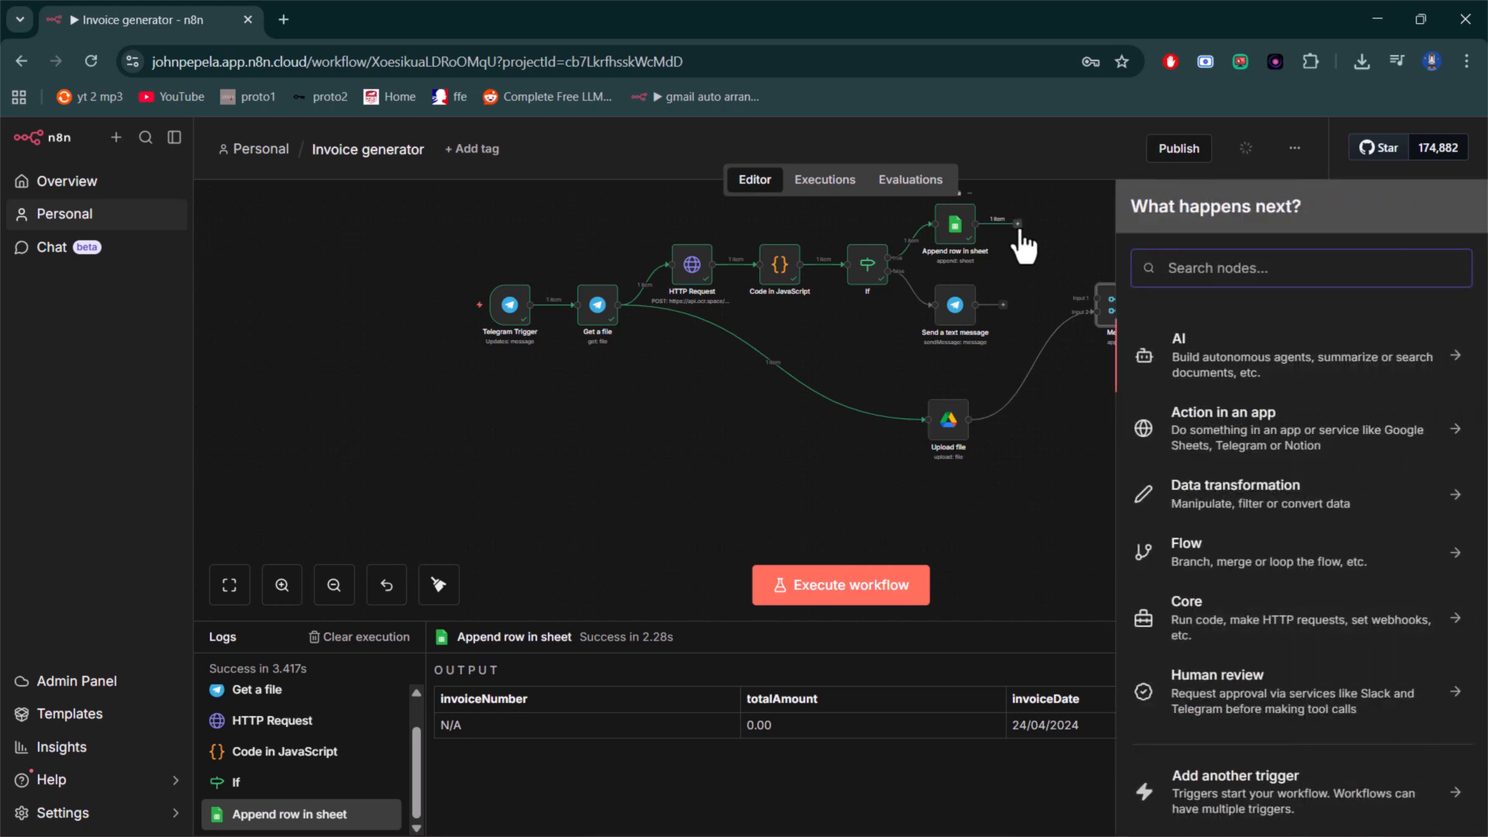
pyautogui.moveTo(1016, 229); pyautogui.dragTo(1089, 302)
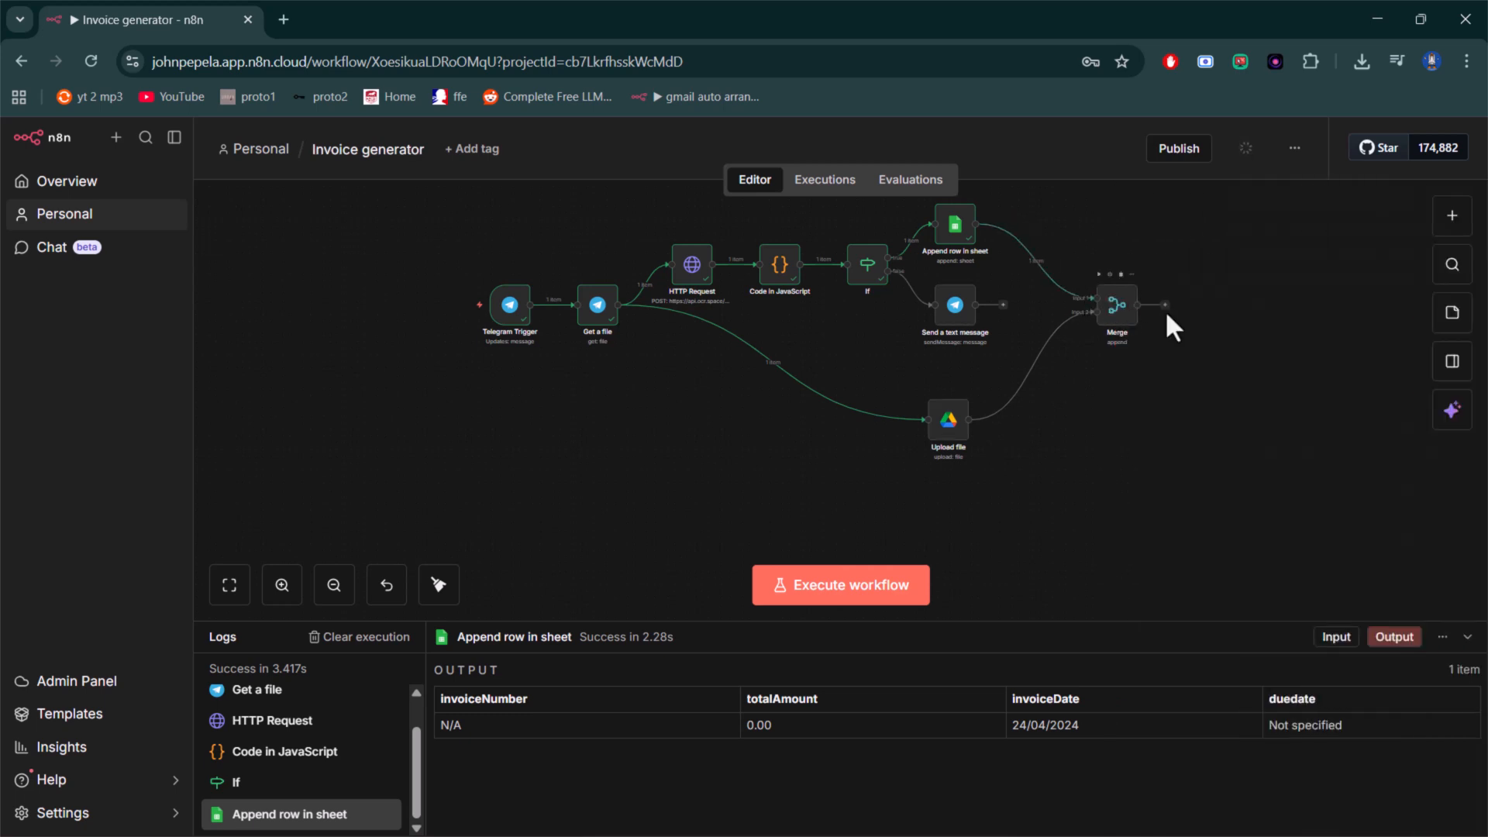
# - Review the Merge node's mode, number of inputs and connected input data, and close it
pyautogui.click(1120, 319)
pyautogui.doubleClick(1120, 322)
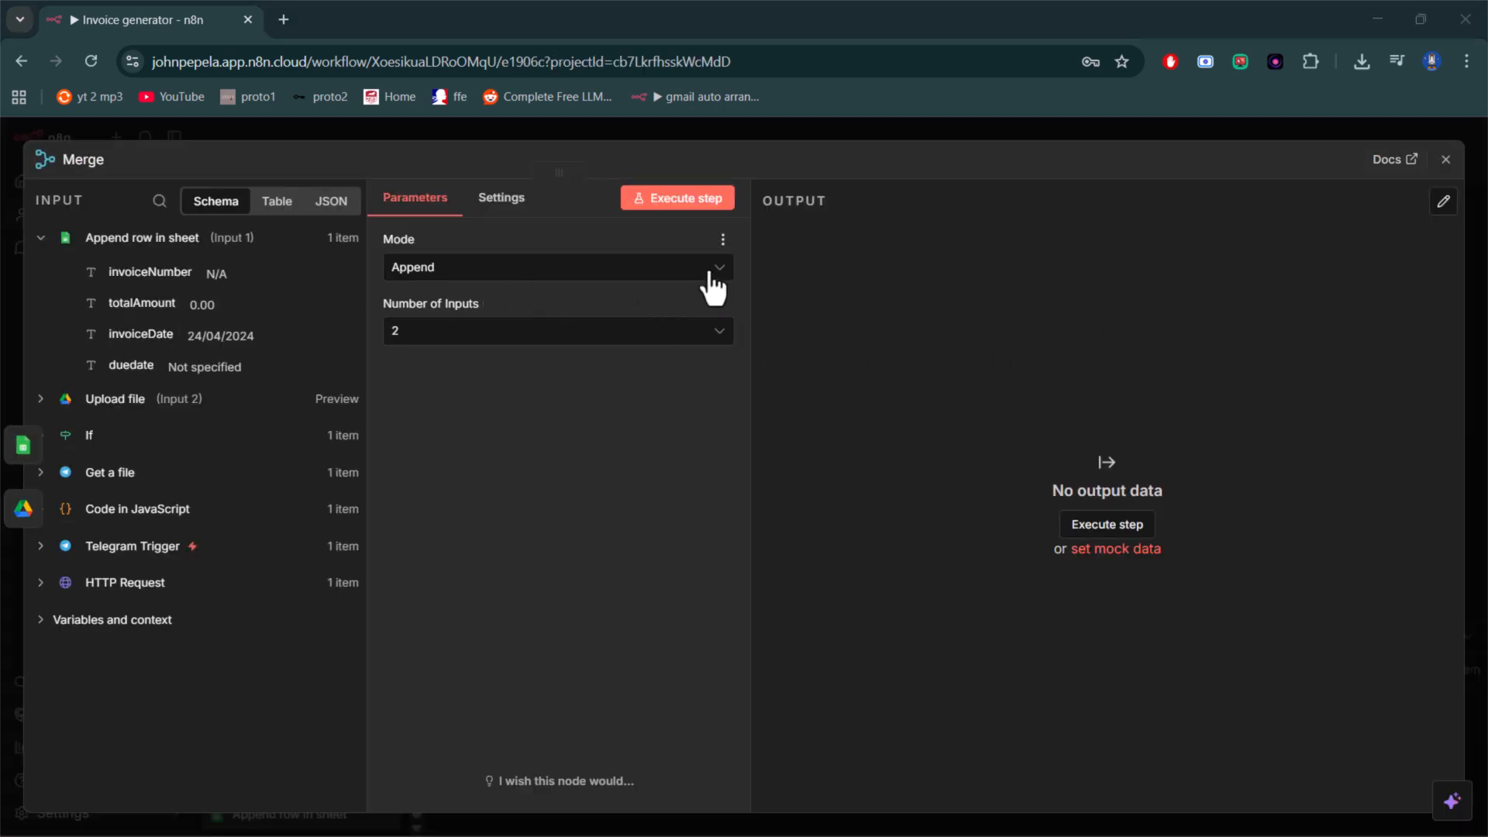
pyautogui.click(1445, 159)
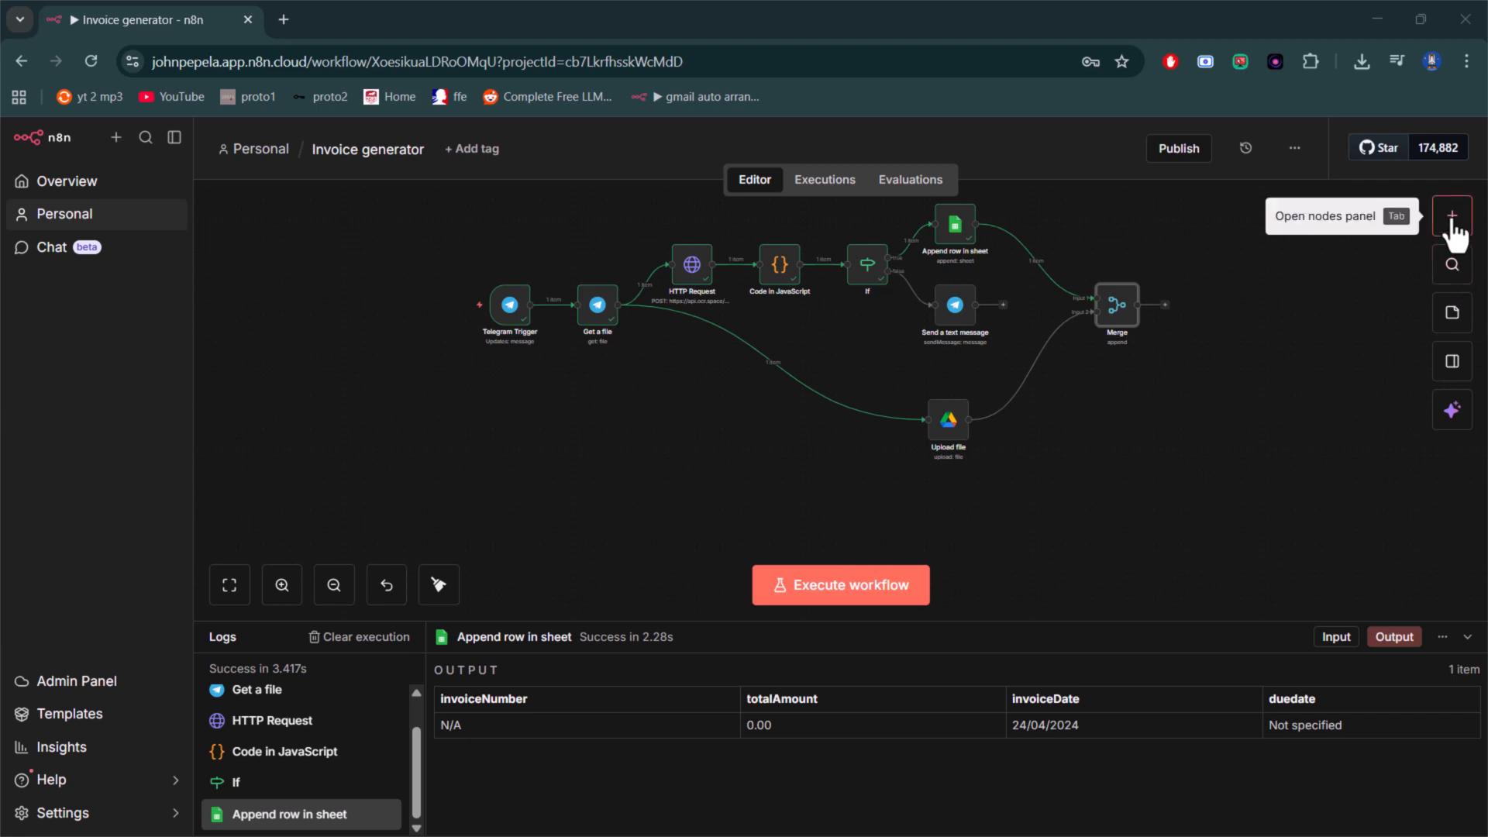
# - Add an Edit Fields (Set) node after the Merge node and close its settings
pyautogui.click(1452, 217)
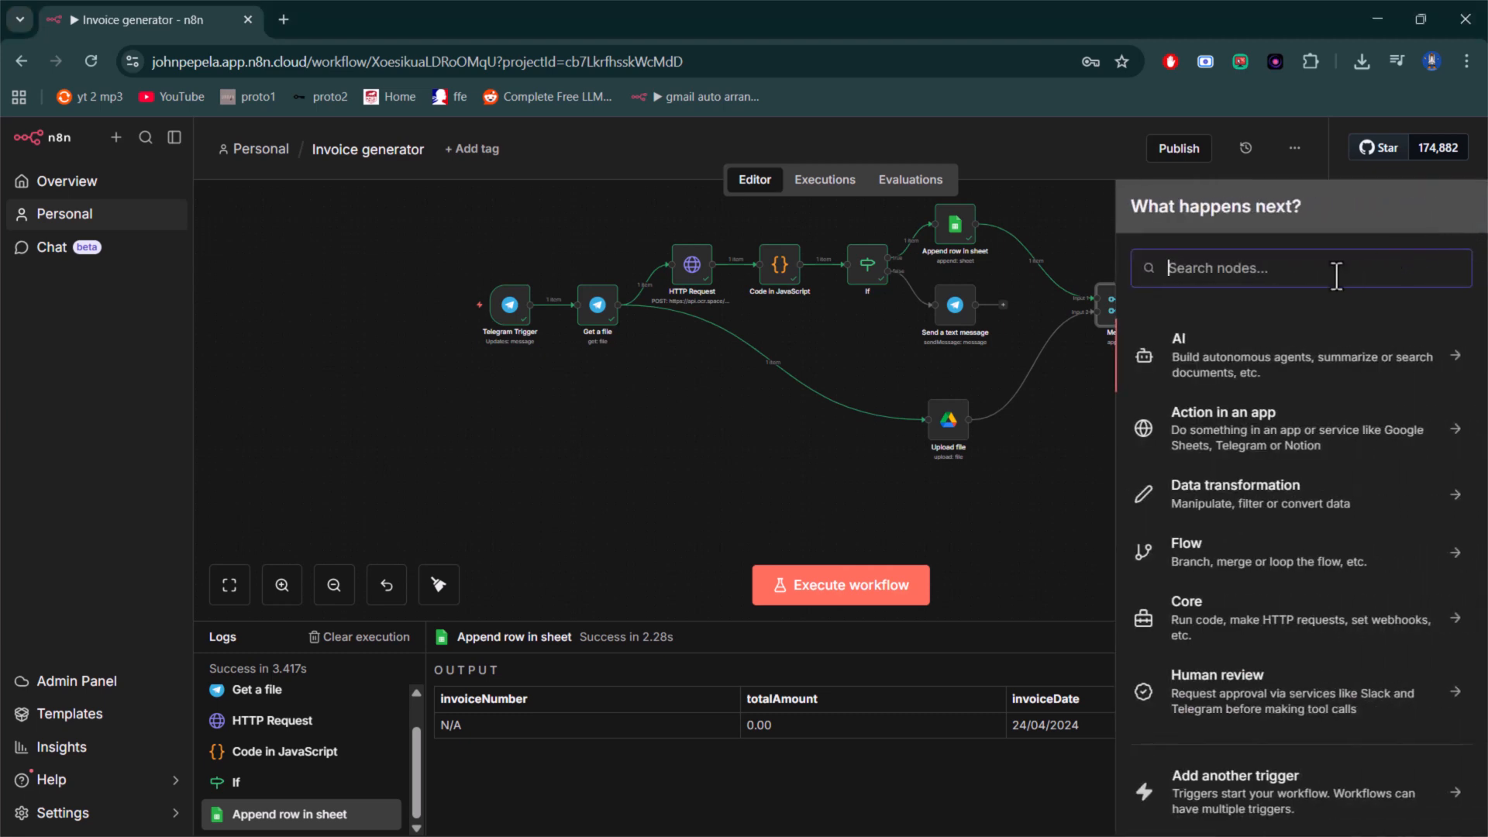
pyautogui.write('set')
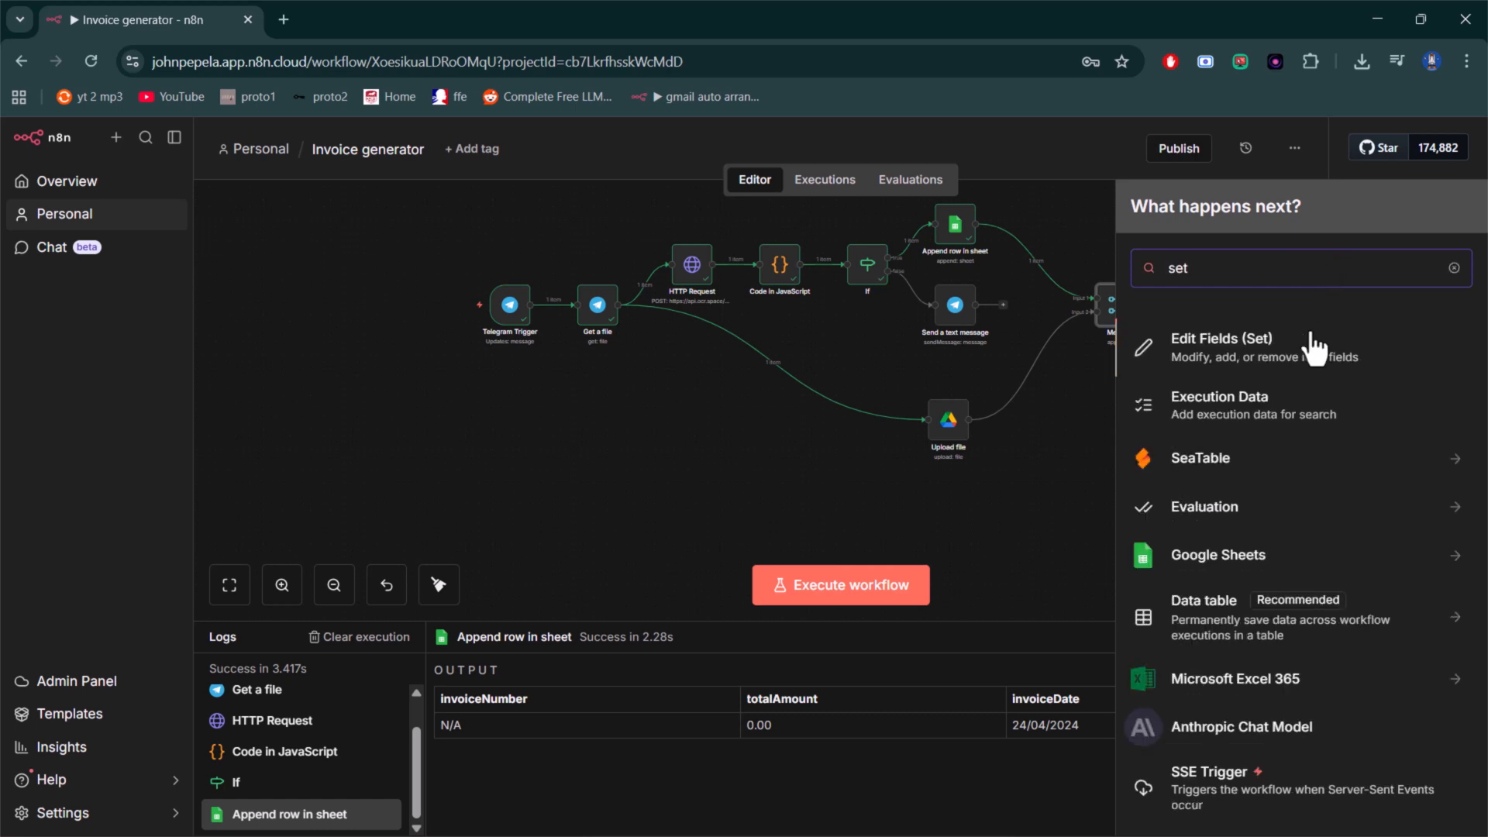
pyautogui.click(1312, 372)
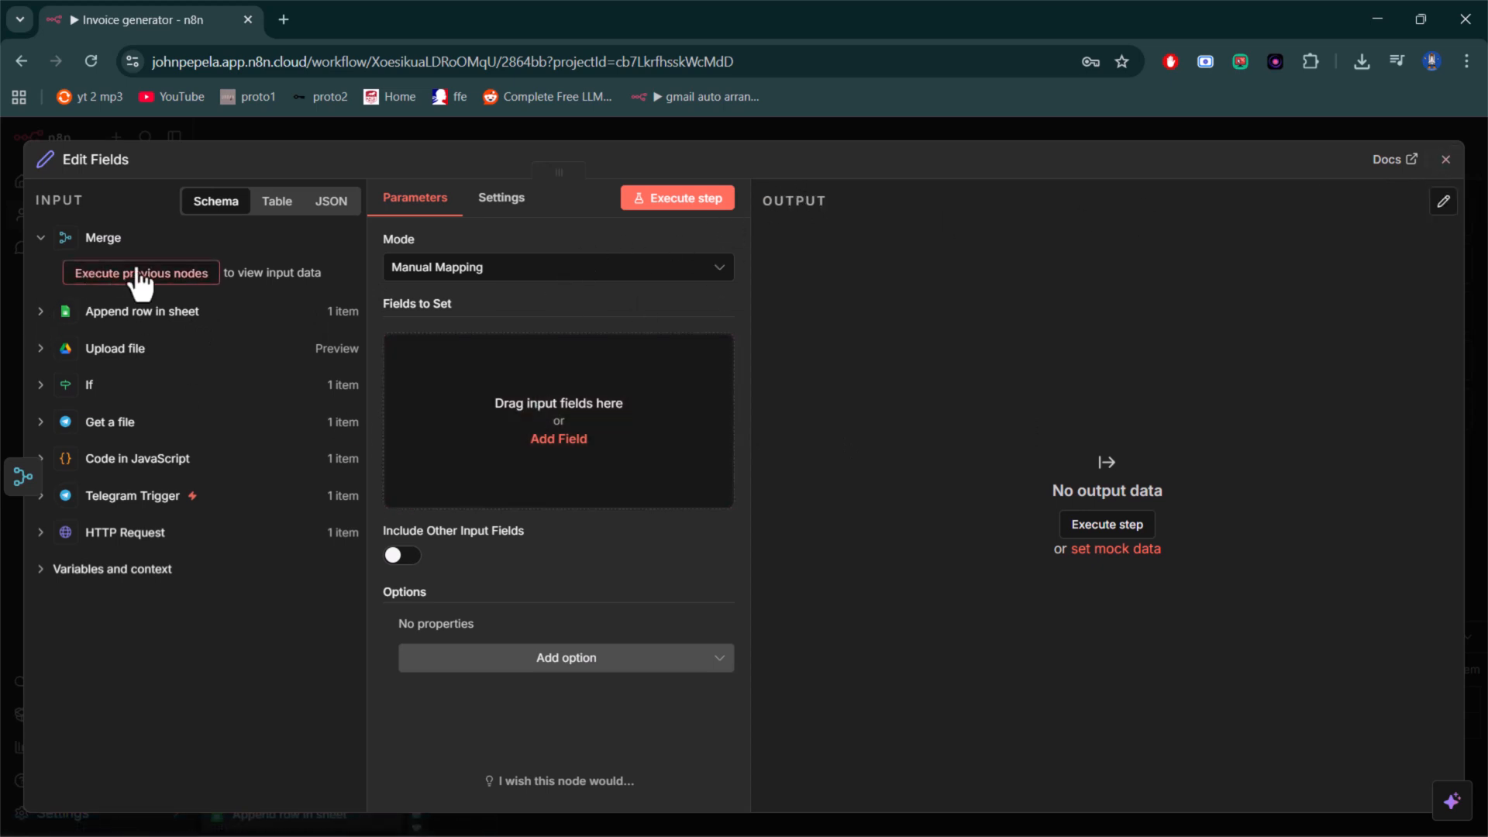
pyautogui.click(1445, 158)
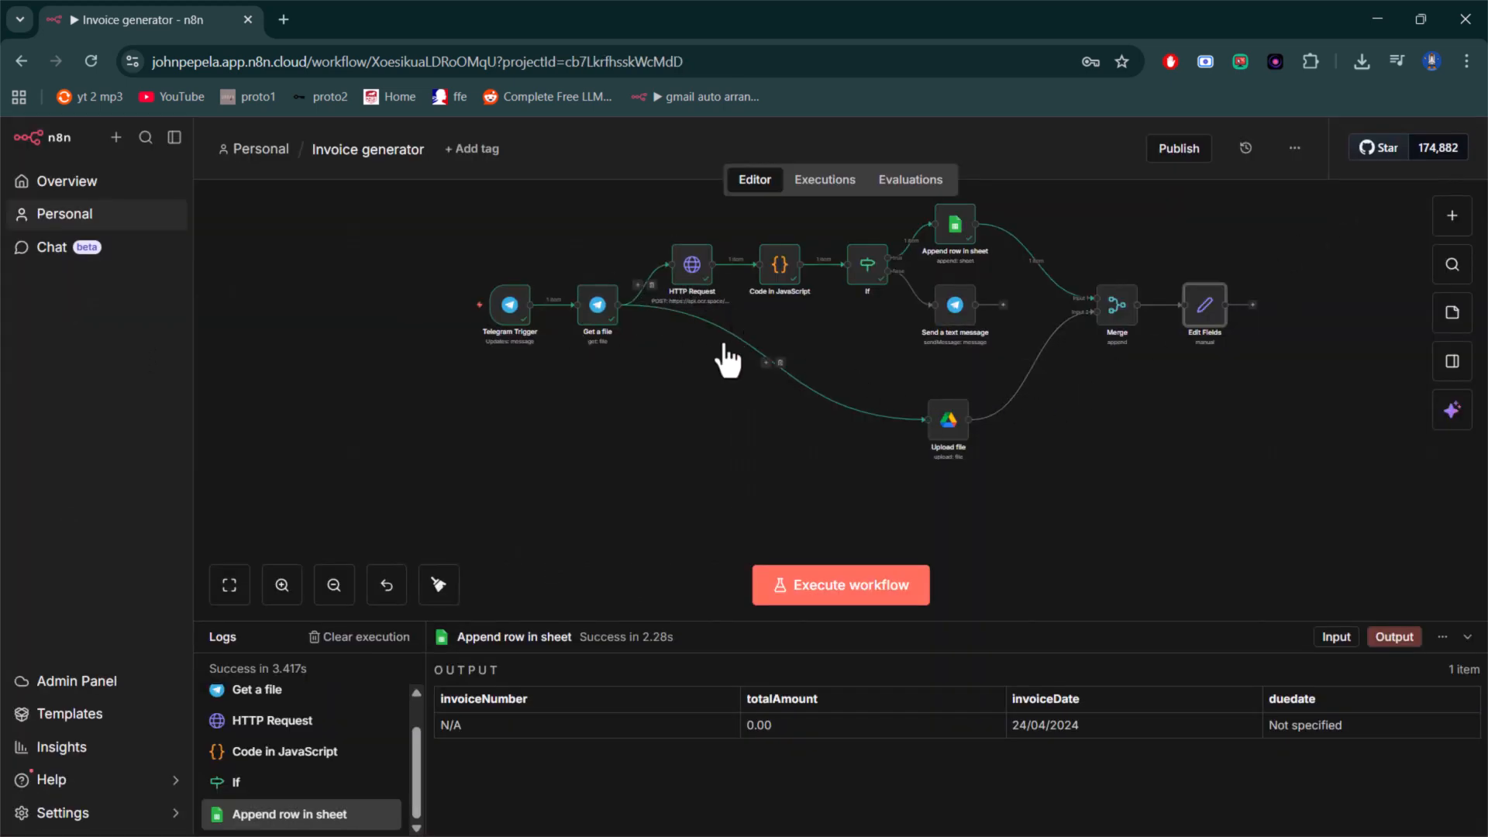
# - Pin the Code in JavaScript node's output and execute the workflow
pyautogui.click(786, 265)
pyautogui.press('p')
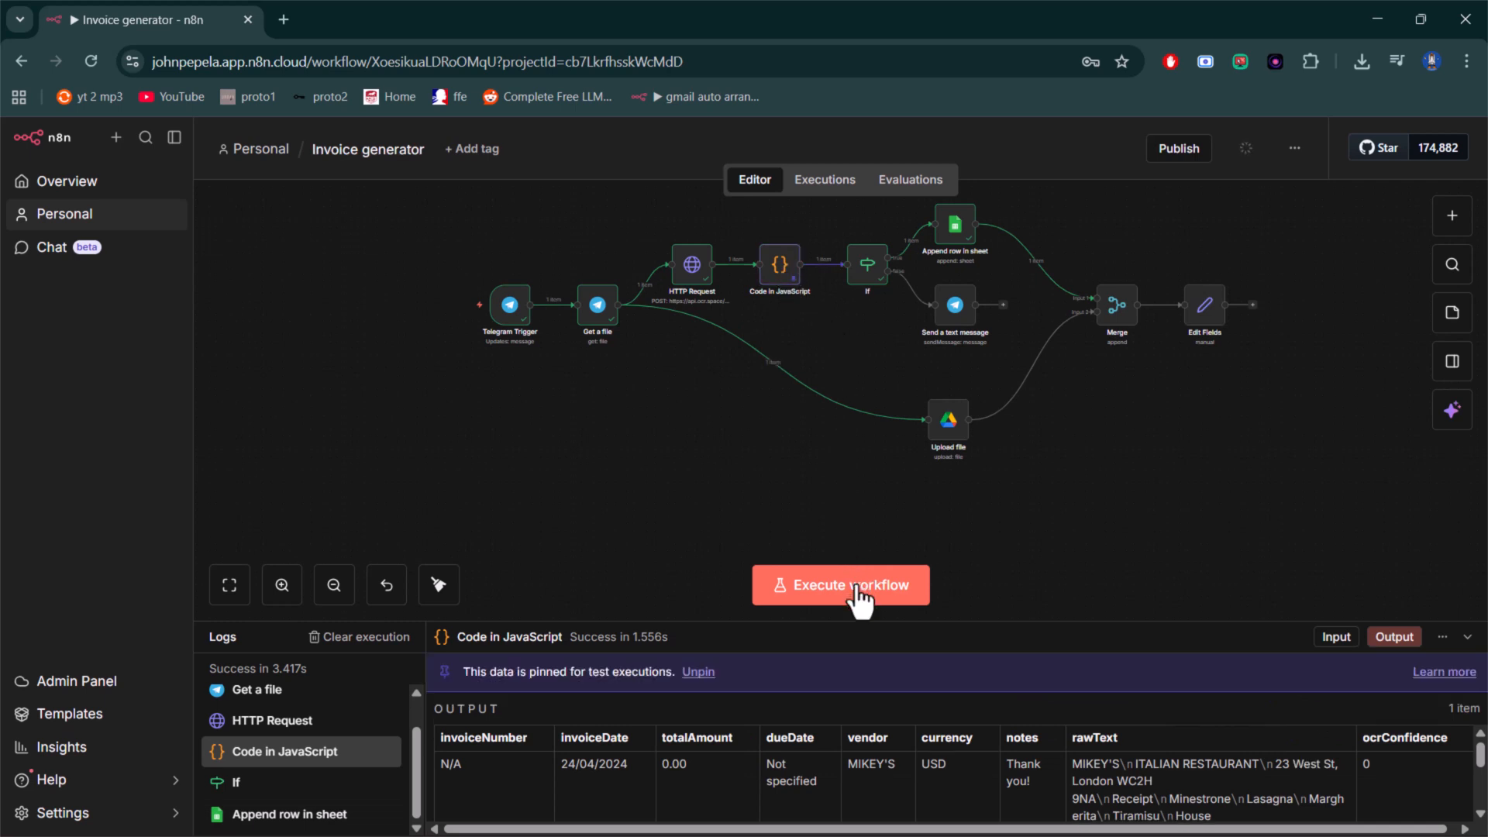
pyautogui.click(859, 592)
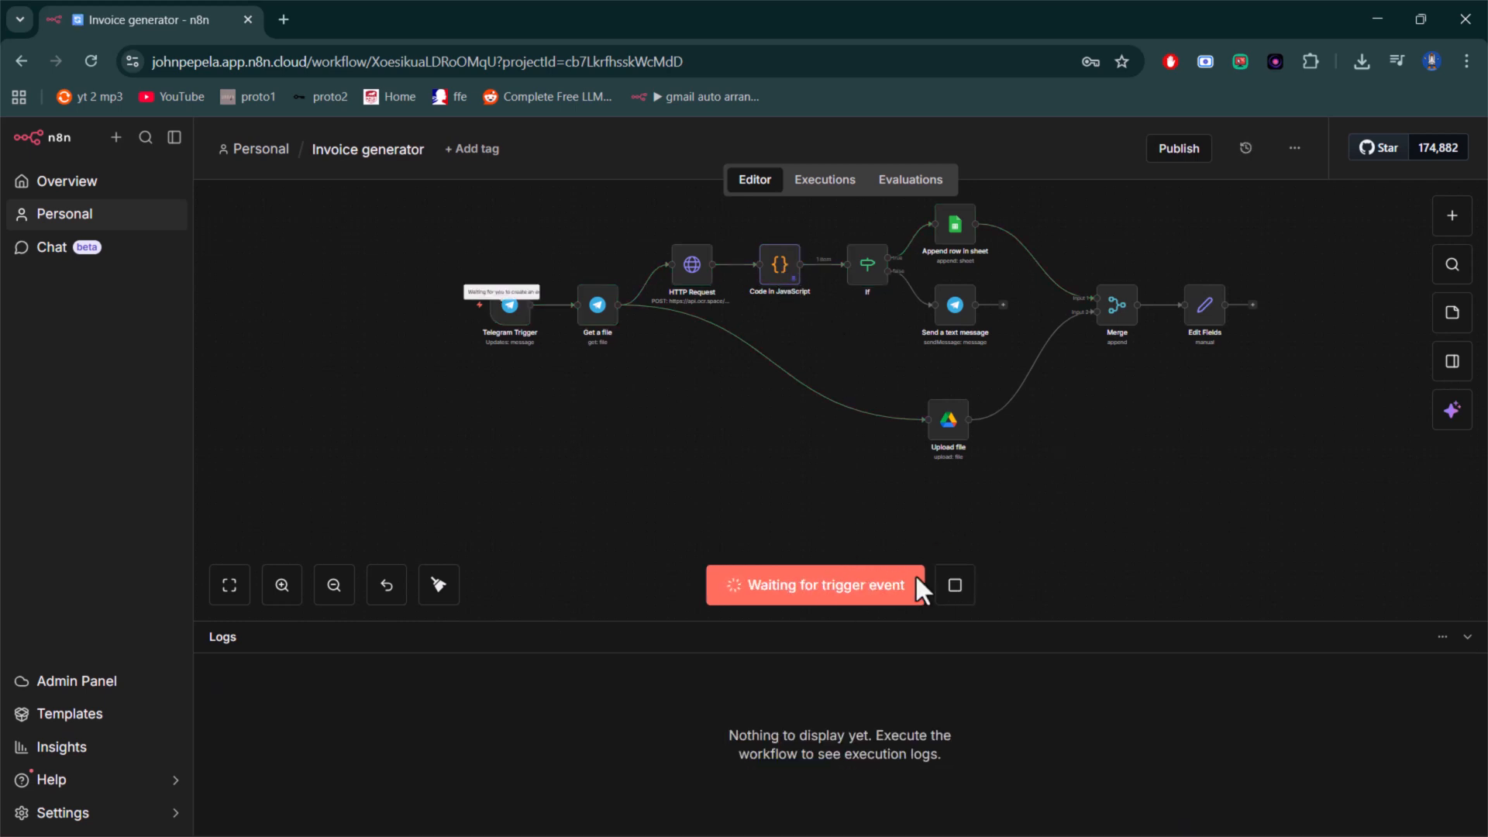
# - Pin the Telegram Trigger's output and review the combined items in the Merge node
pyautogui.moveTo(514, 333)
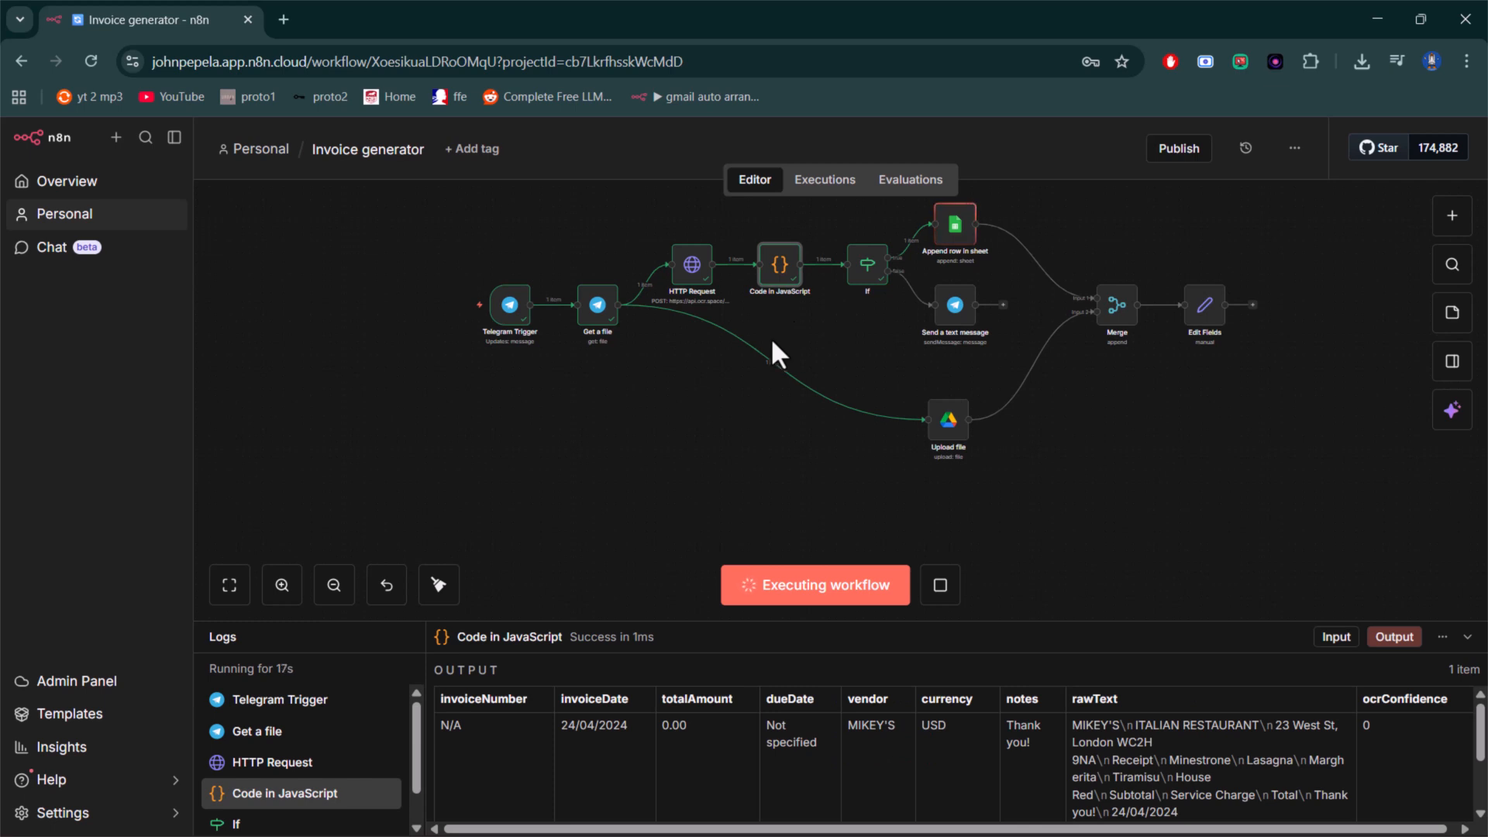
pyautogui.click(508, 310)
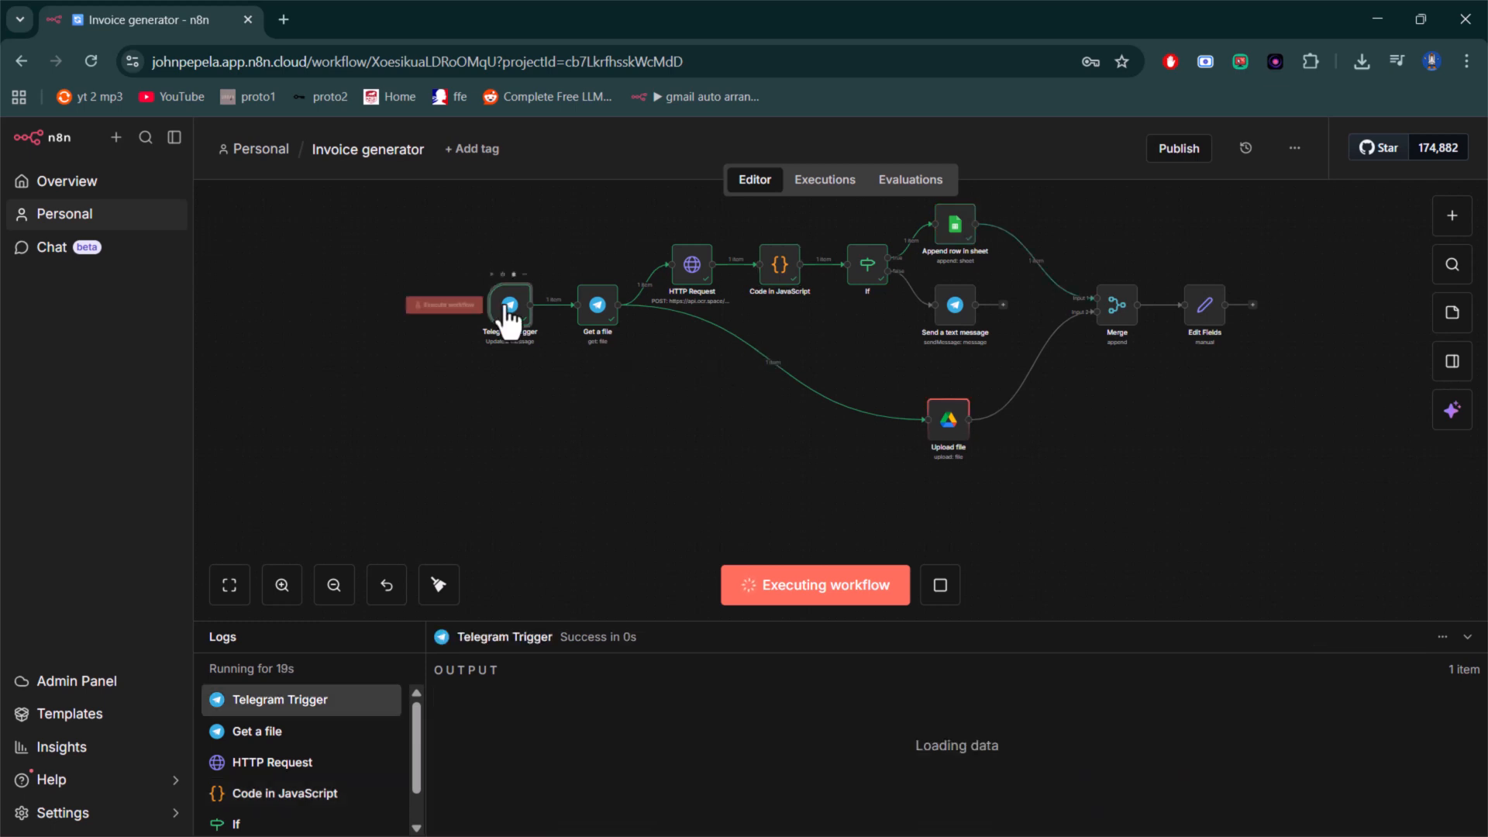
pyautogui.press('p')
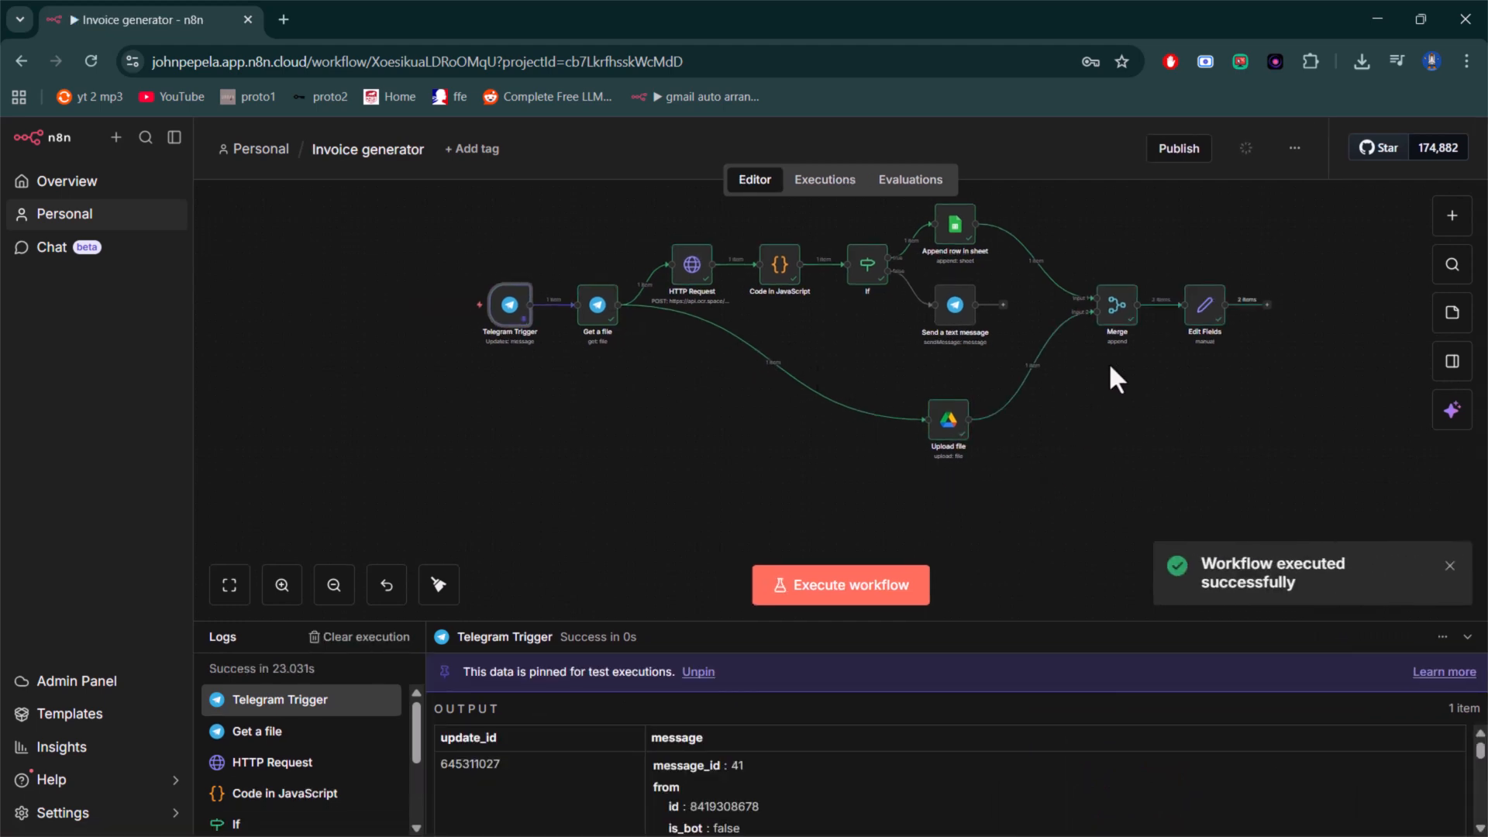
pyautogui.doubleClick(1119, 310)
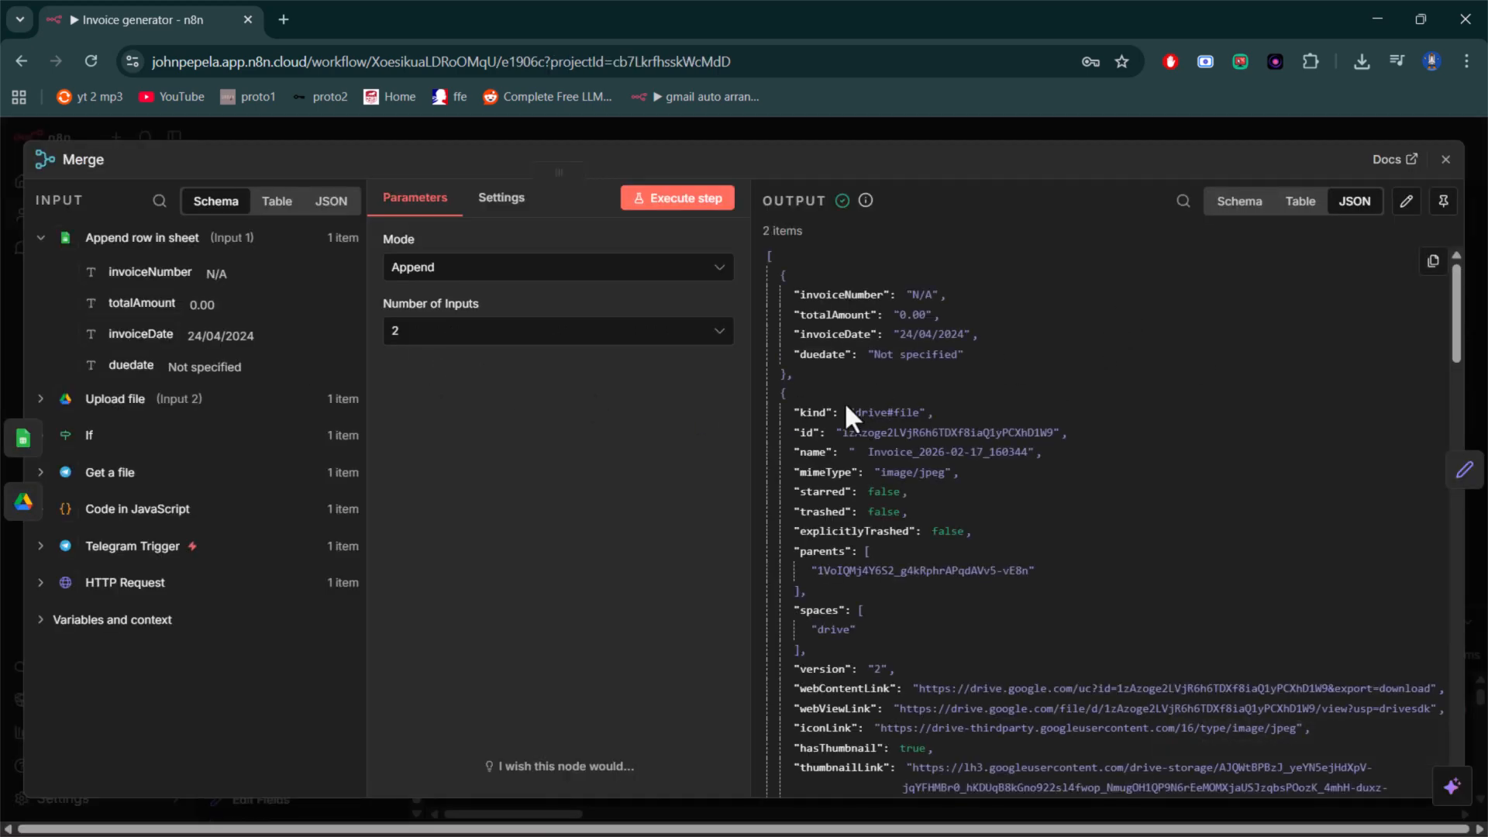
pyautogui.click(1444, 159)
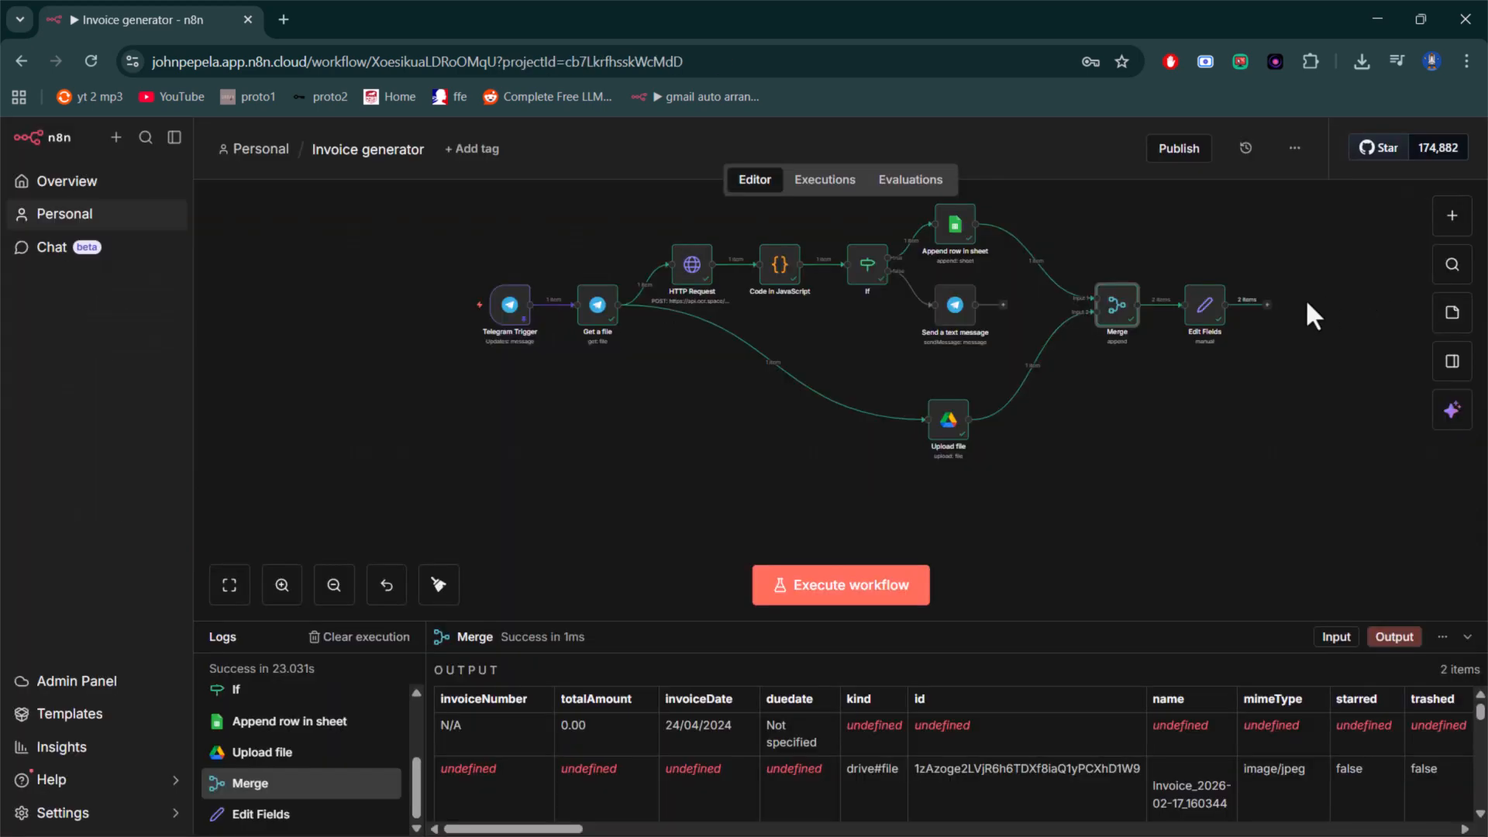
# - Map invoiceNumber, invoiceDate, totalAmount and duedate from the Merge input as fields to set in the Edit Fields node
pyautogui.doubleClick(1195, 314)
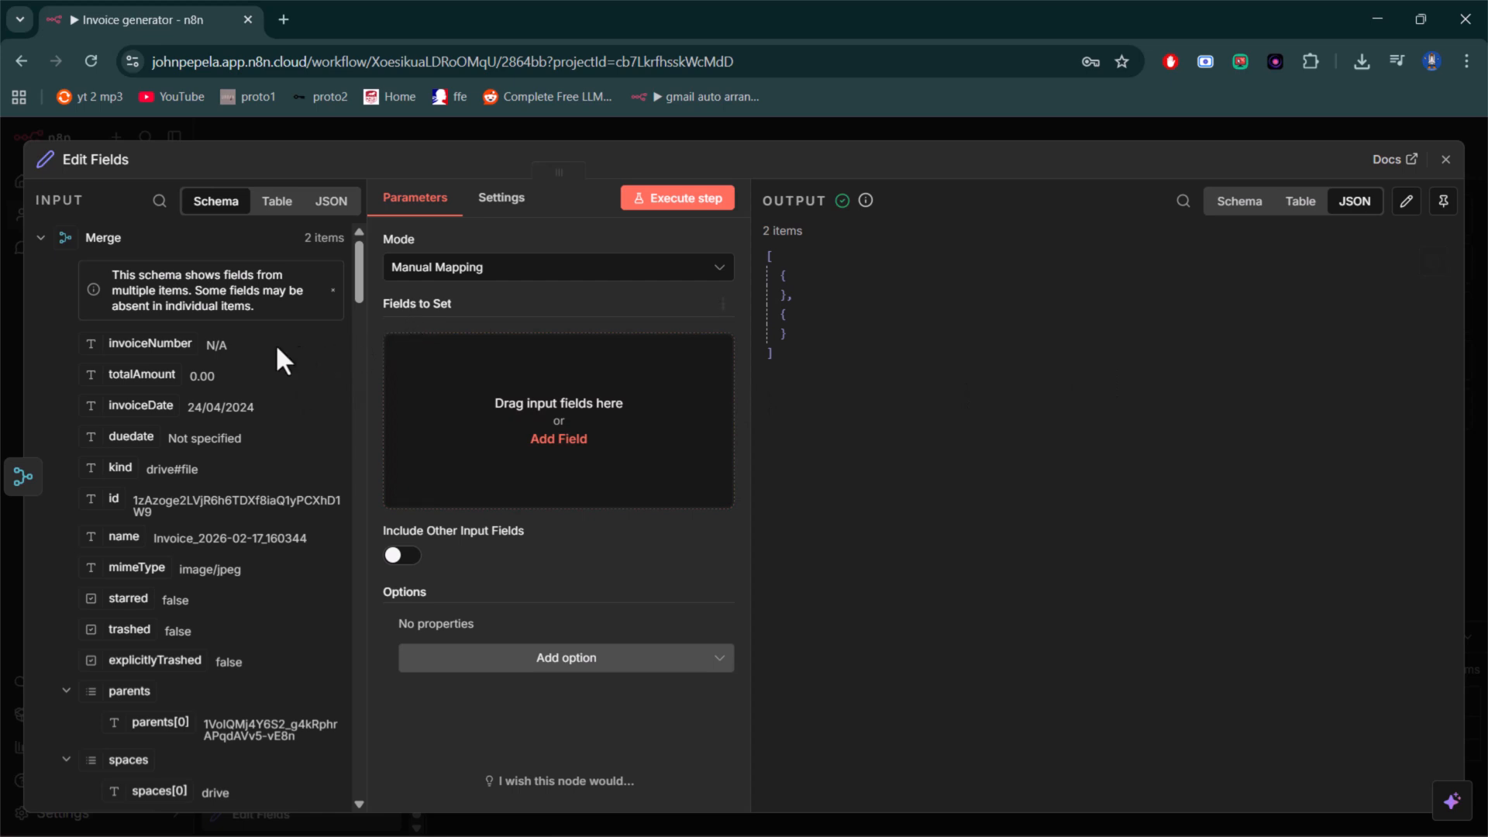
pyautogui.moveTo(147, 344); pyautogui.dragTo(447, 399)
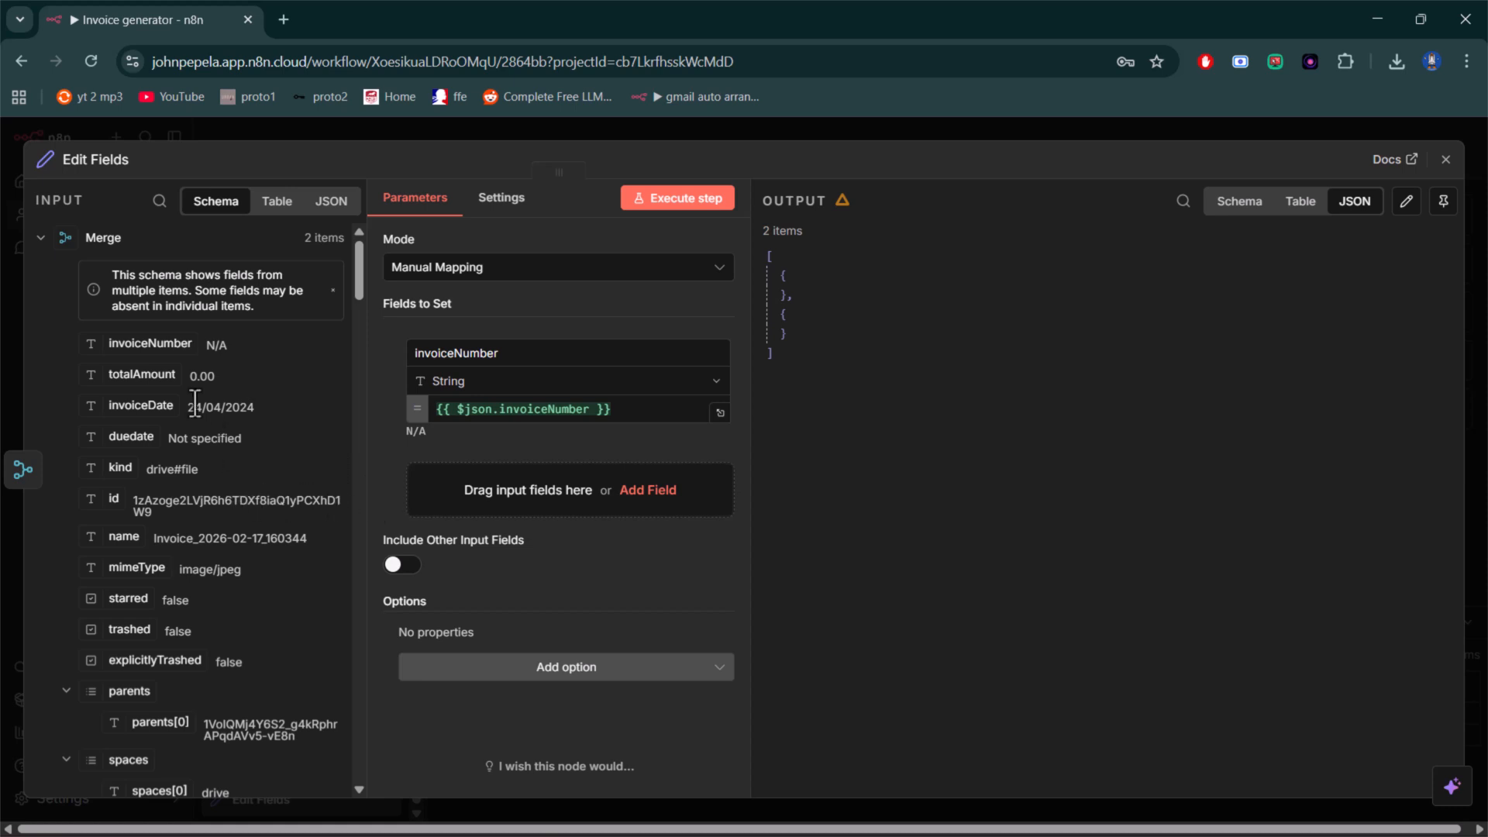
pyautogui.moveTo(139, 405); pyautogui.dragTo(478, 491)
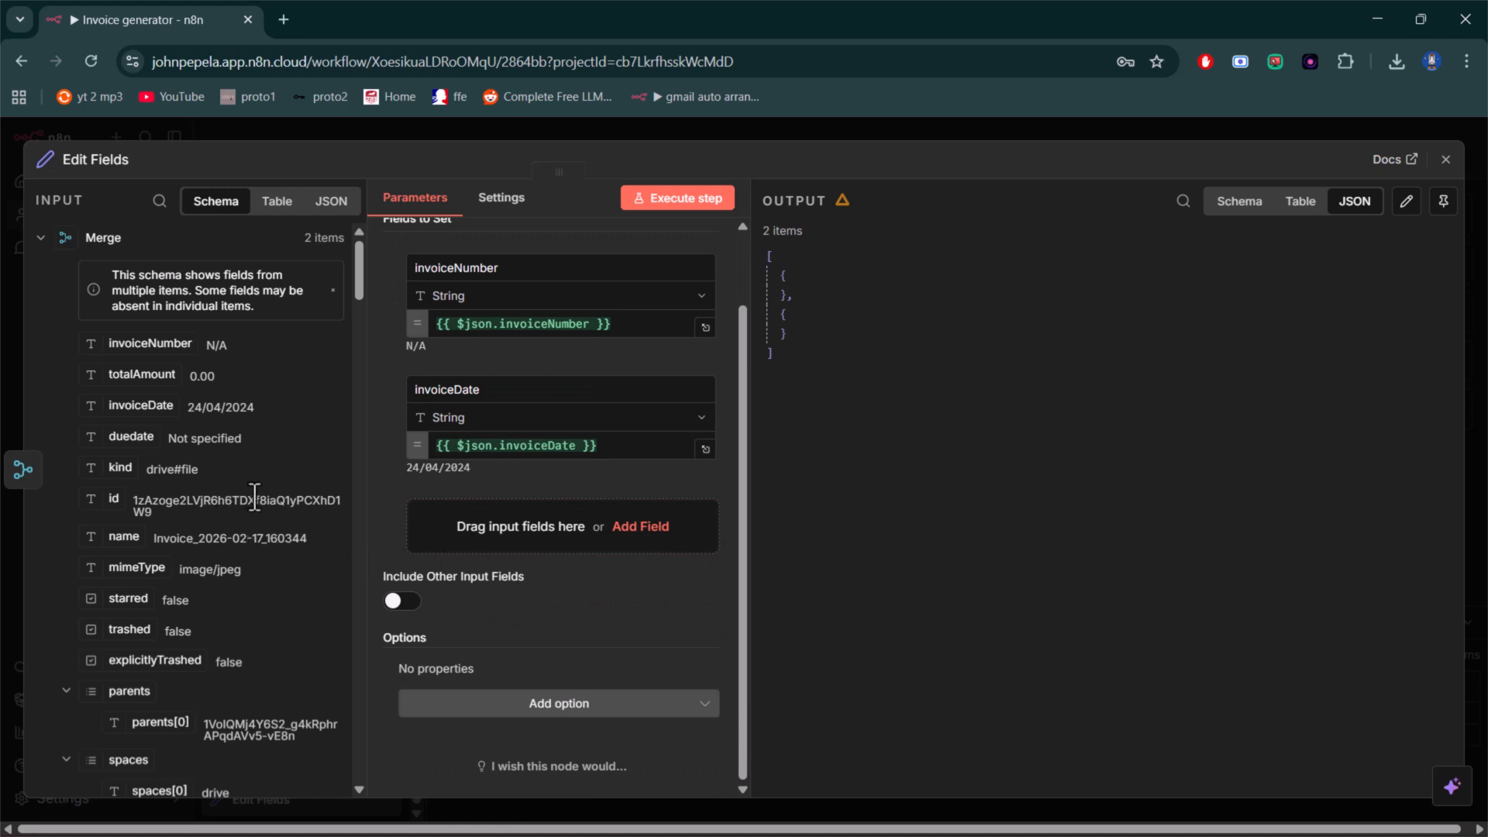
pyautogui.moveTo(122, 372); pyautogui.dragTo(511, 530)
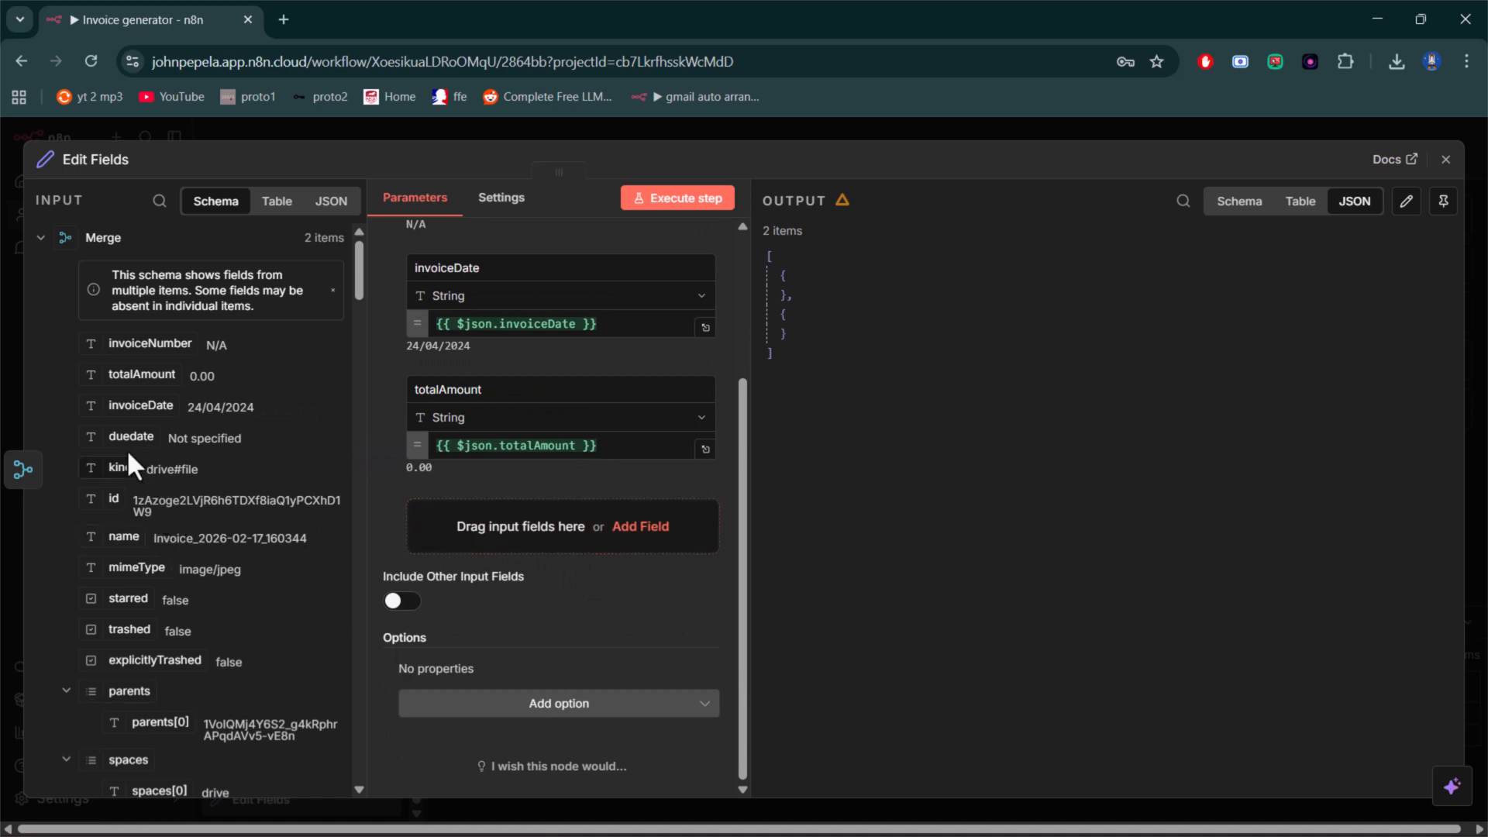
pyautogui.moveTo(122, 440); pyautogui.dragTo(484, 547)
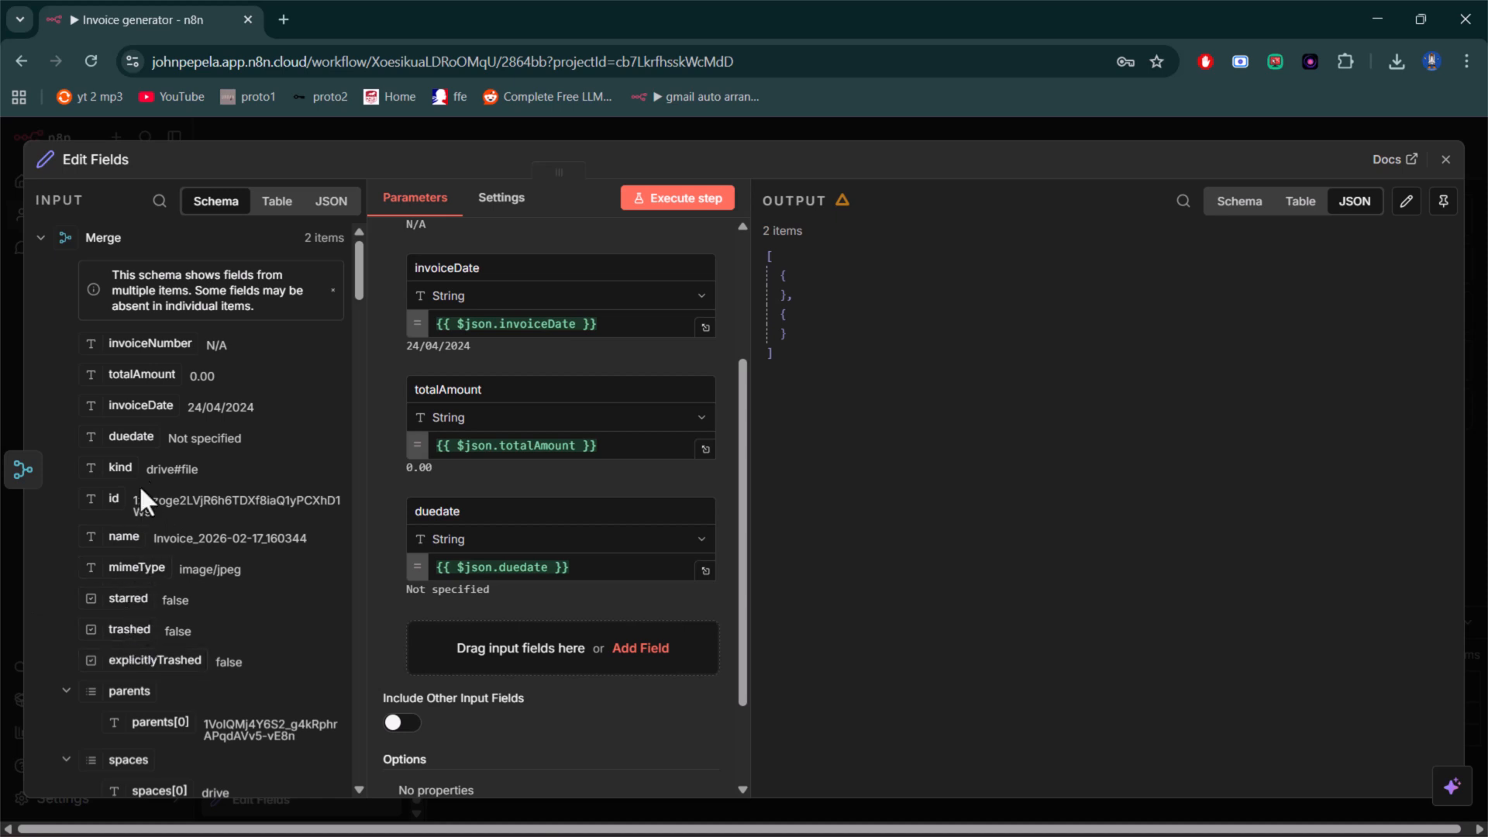
# - Add the uploaded file's name from the Merge input as another field to set
pyautogui.scroll(-2, 124, 430)
pyautogui.scroll(2, 128, 434)
pyautogui.scroll(-4, 143, 496)
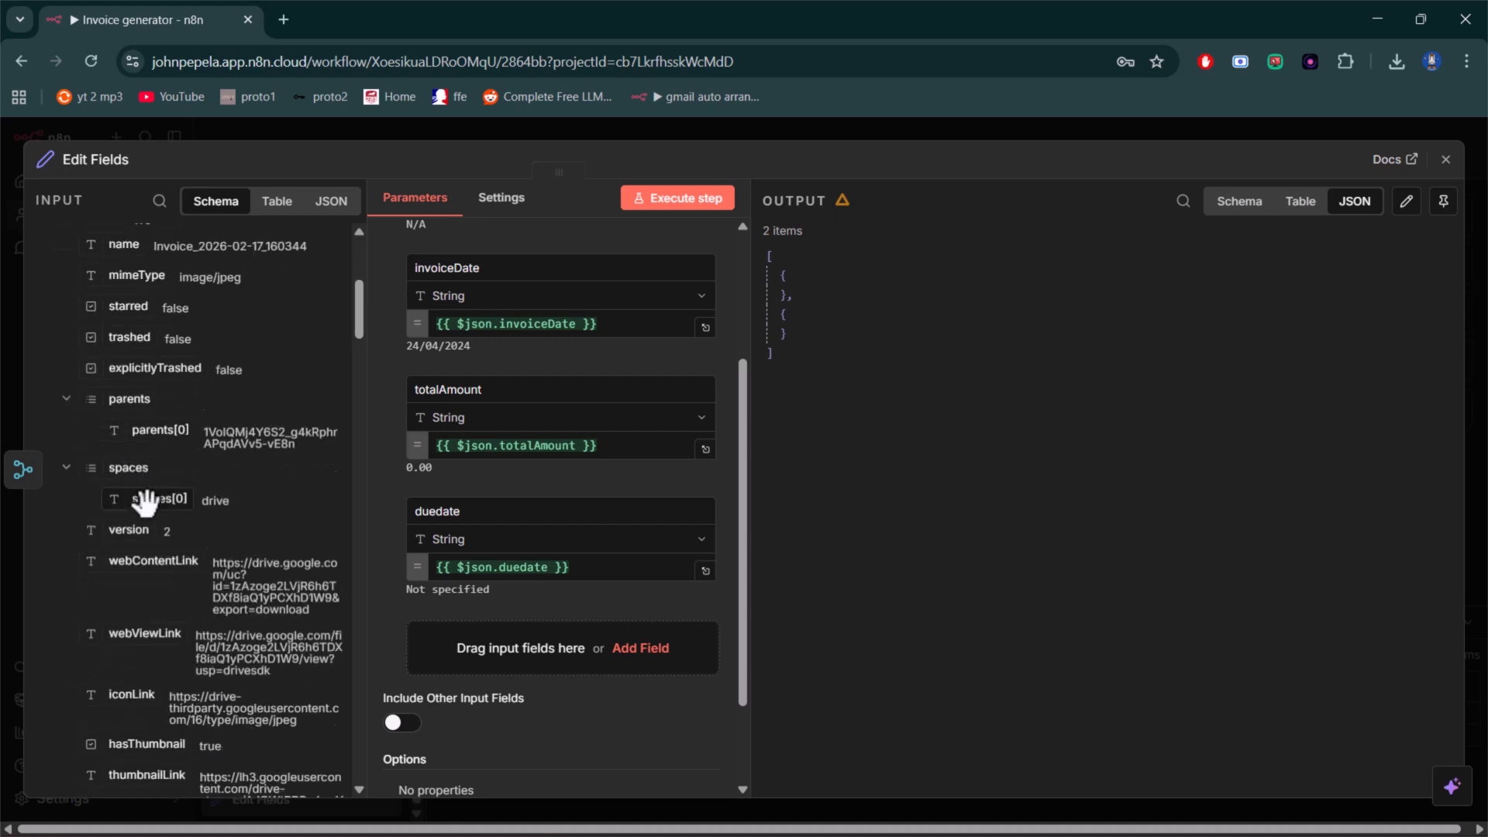
pyautogui.scroll(-1, 145, 502)
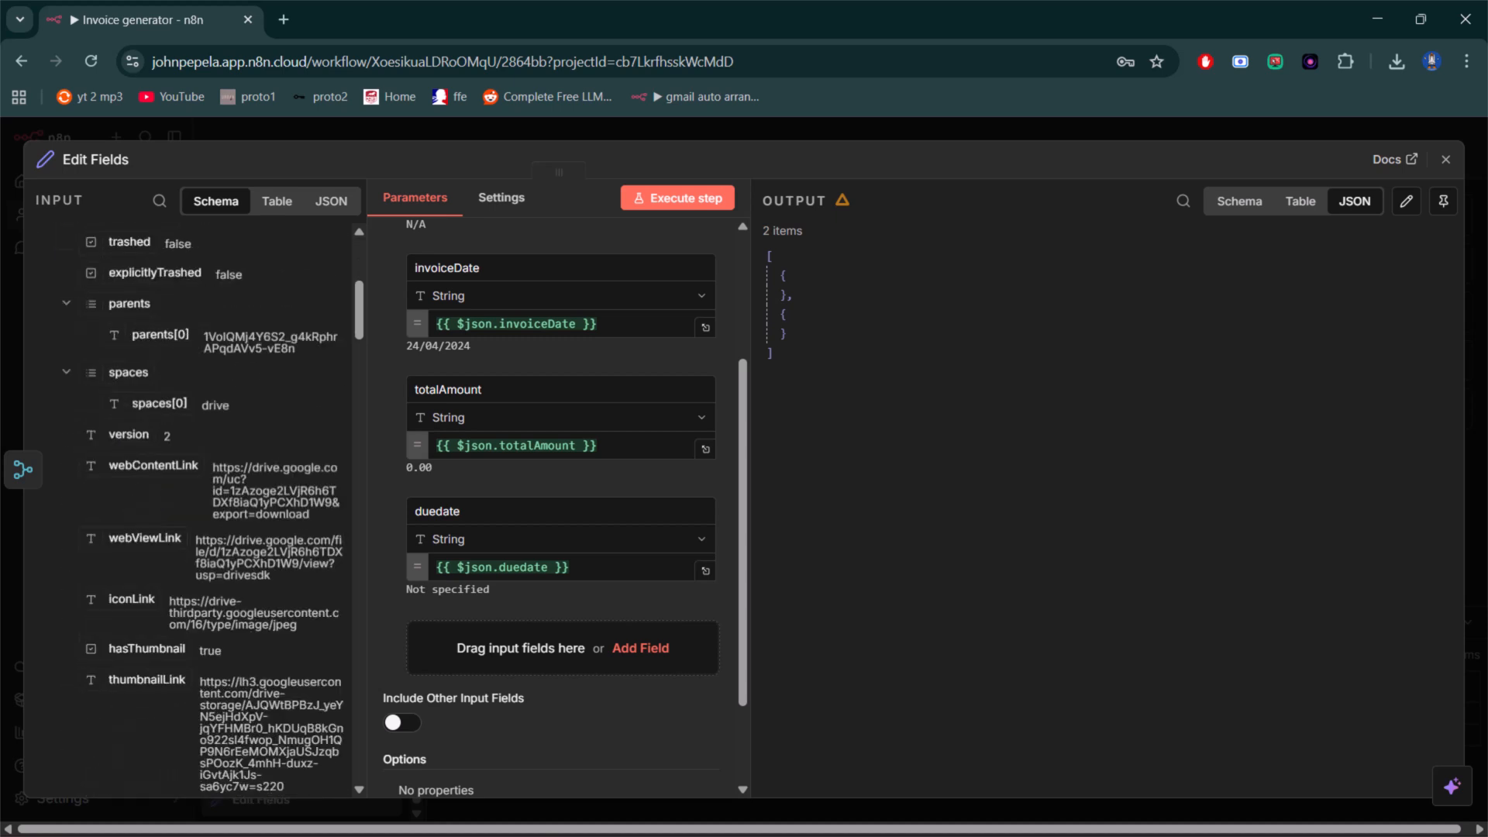
pyautogui.scroll(2, 119, 333)
pyautogui.moveTo(124, 342); pyautogui.dragTo(514, 658)
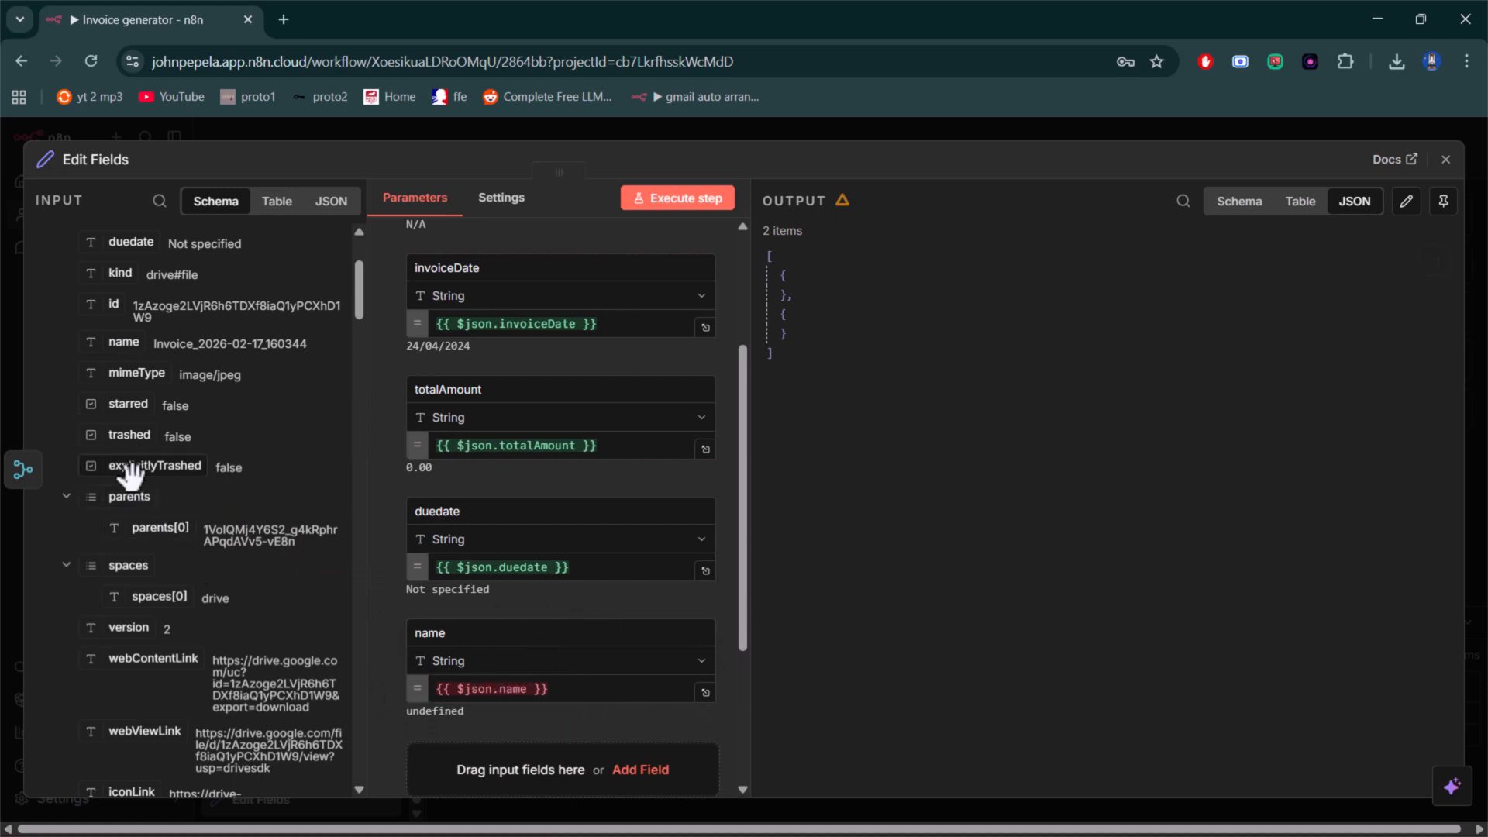
# - Look through the remaining input data and execute the Edit Fields step
pyautogui.scroll(-3, 126, 585)
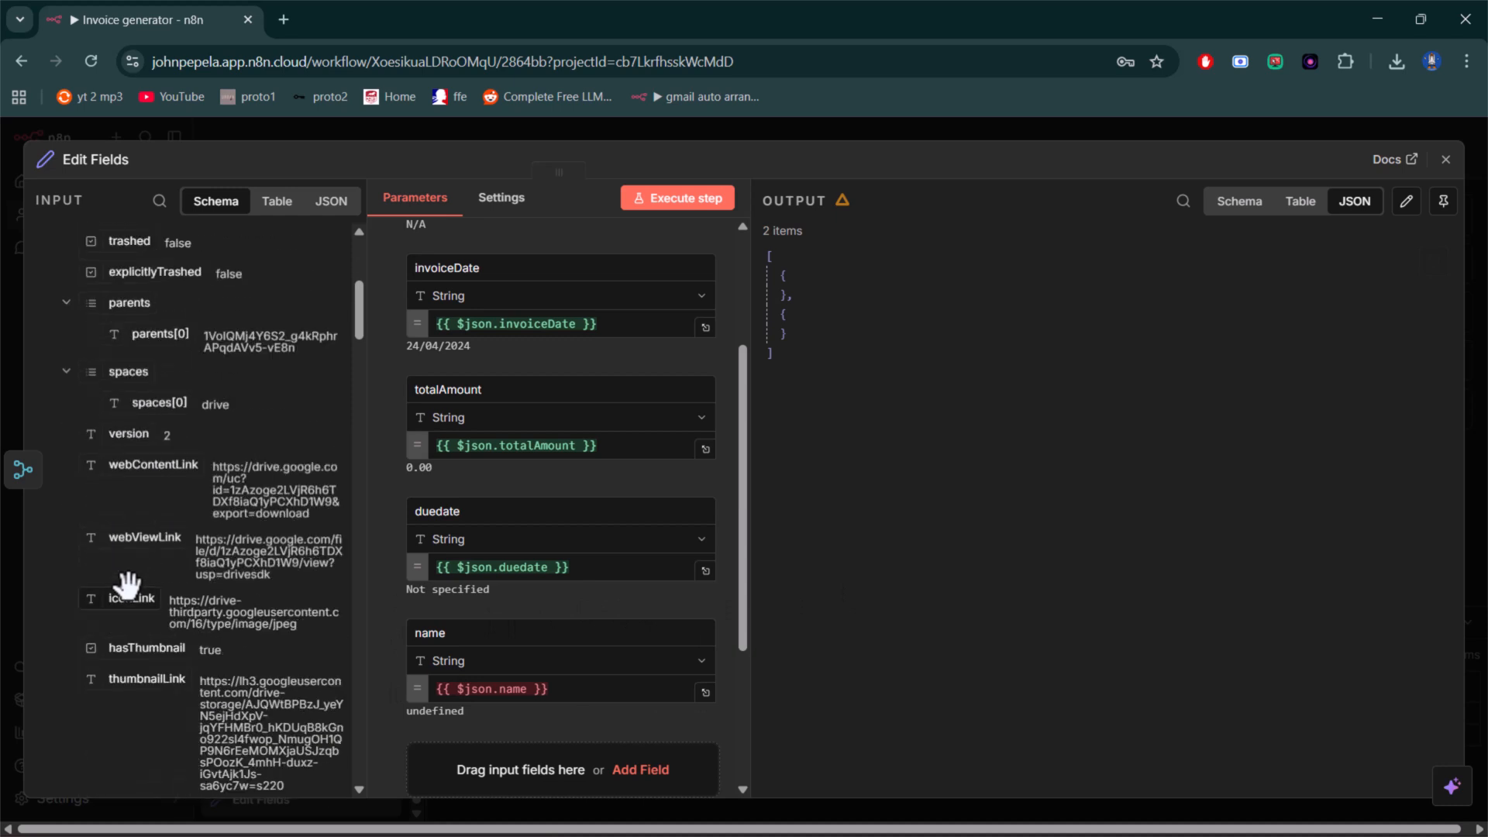
pyautogui.scroll(6, 128, 585)
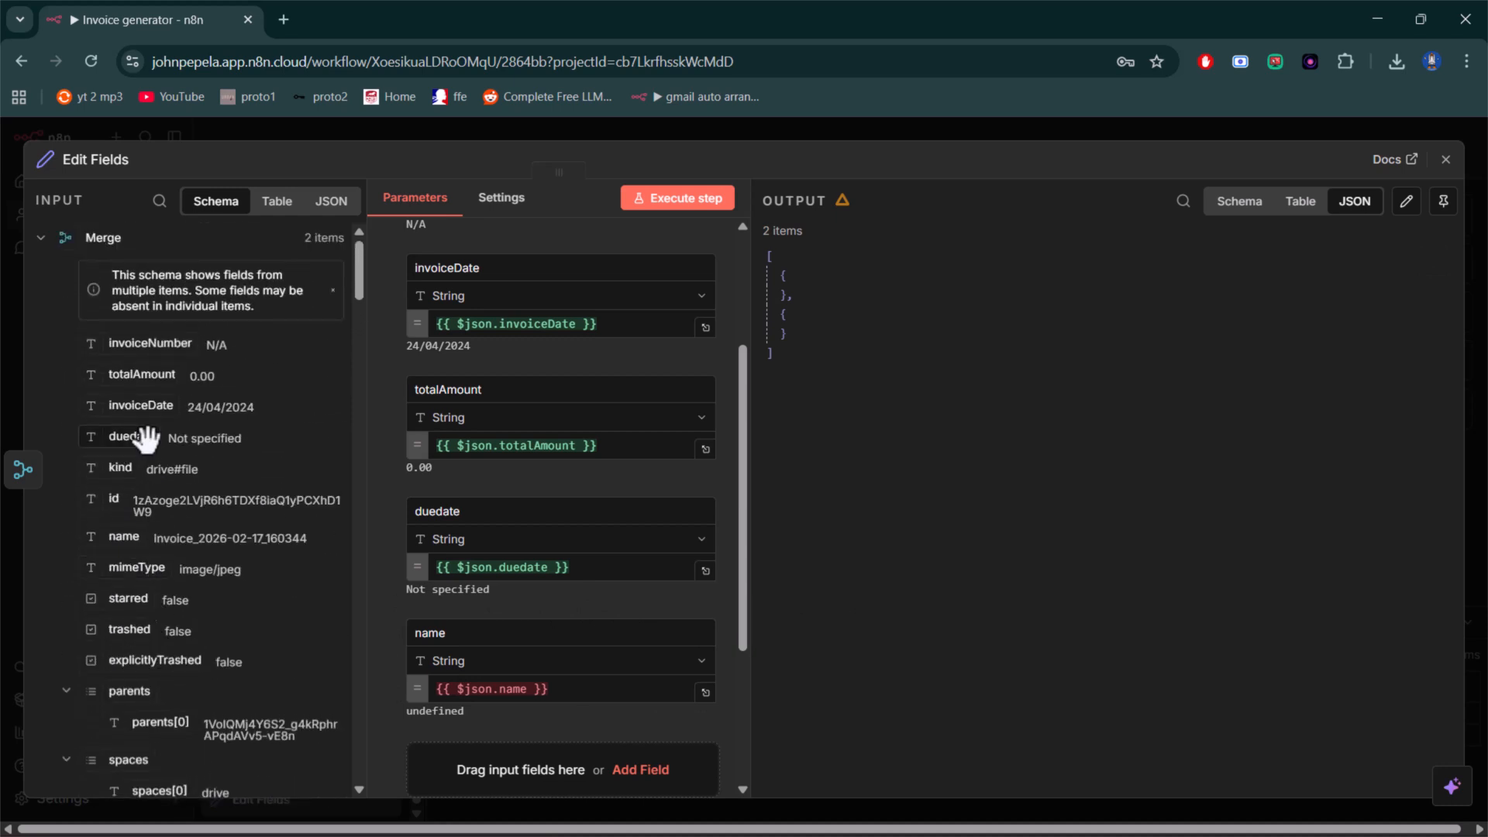
pyautogui.scroll(-10, 143, 372)
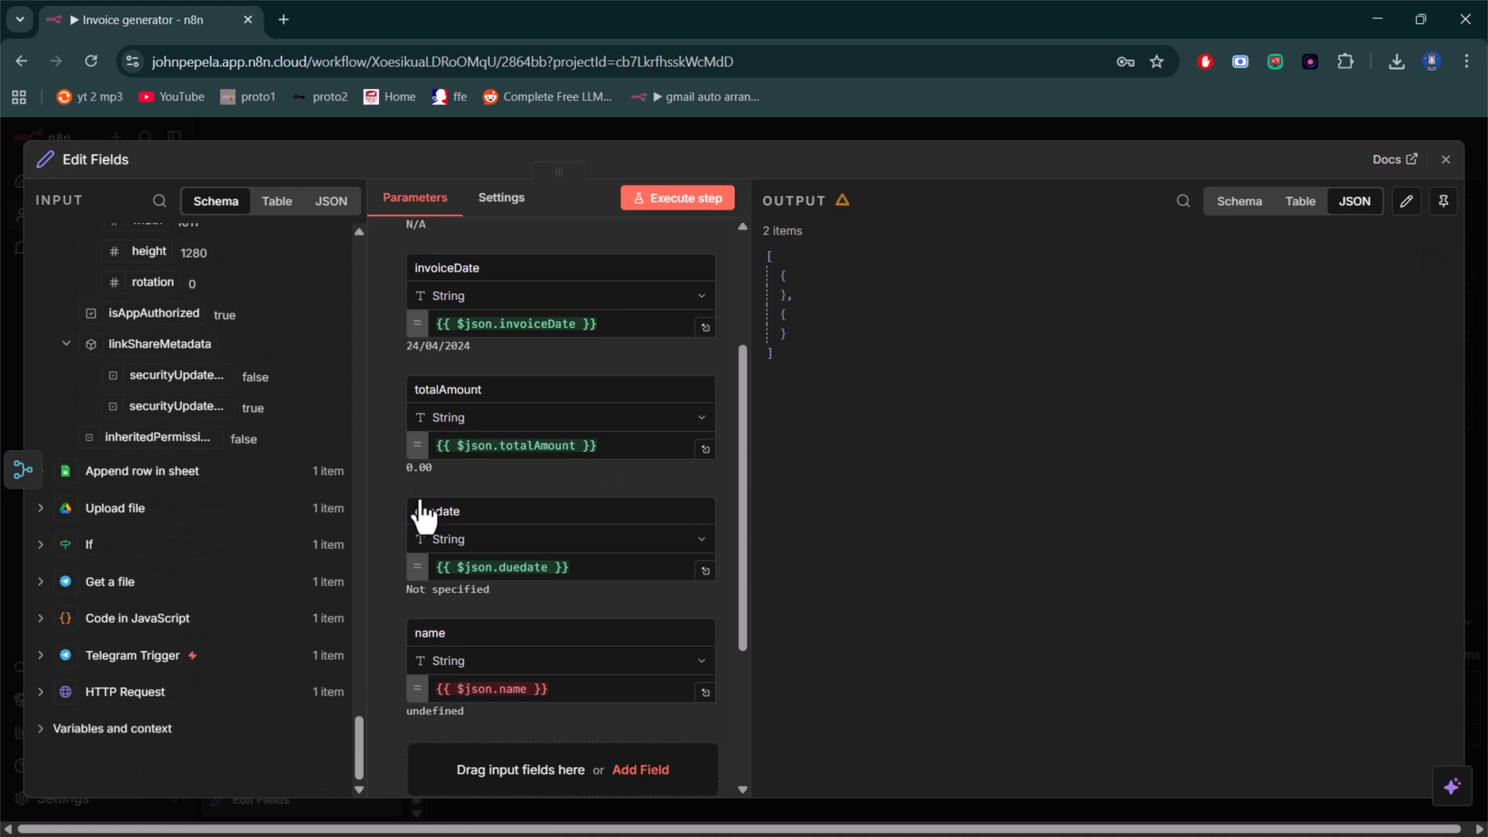
pyautogui.click(680, 203)
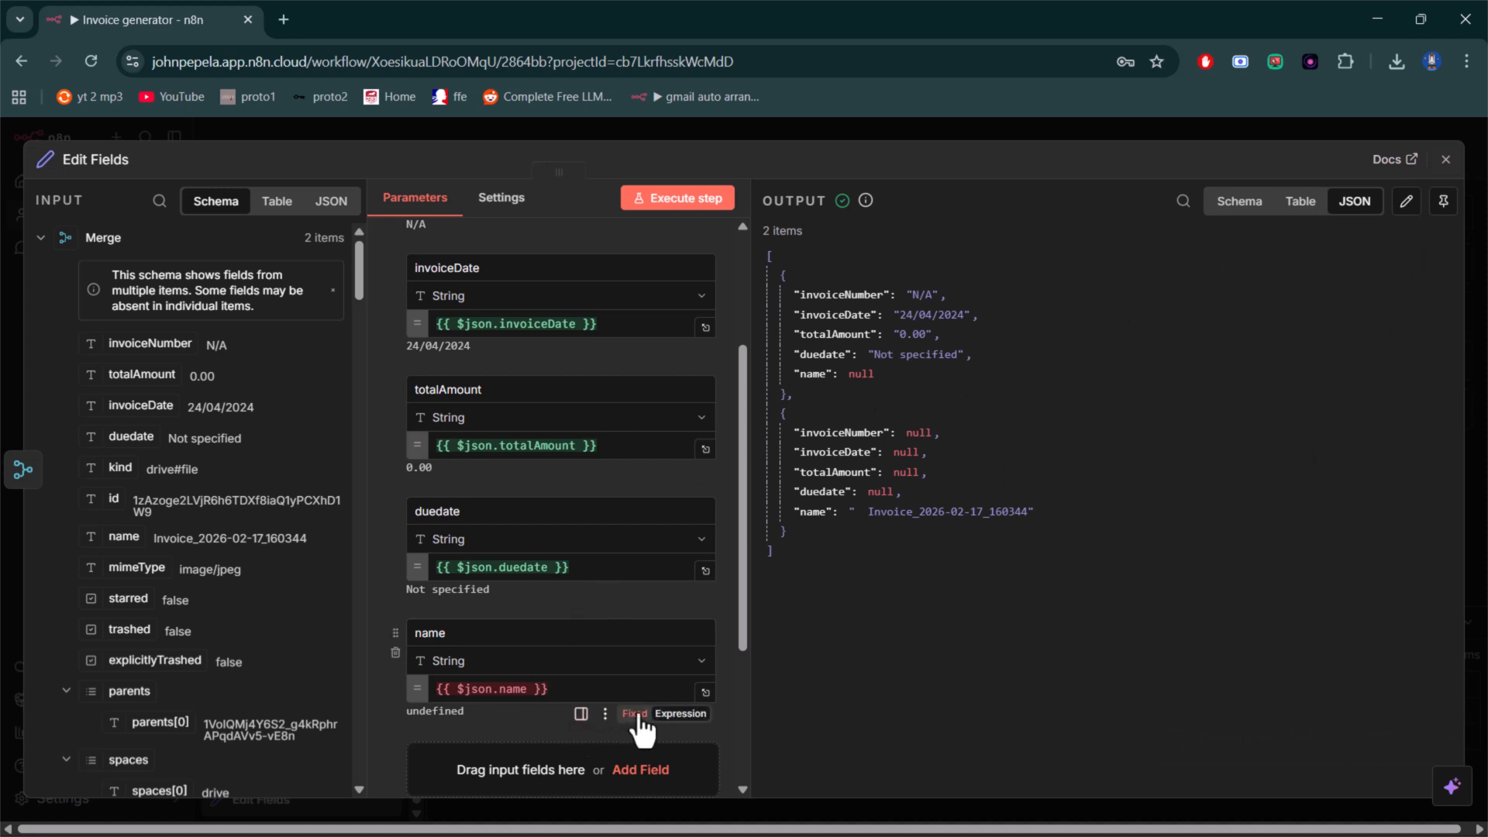
# - Remove the name field from the Edit Fields node and enable Execute Once, running the step after each change
pyautogui.click(396, 654)
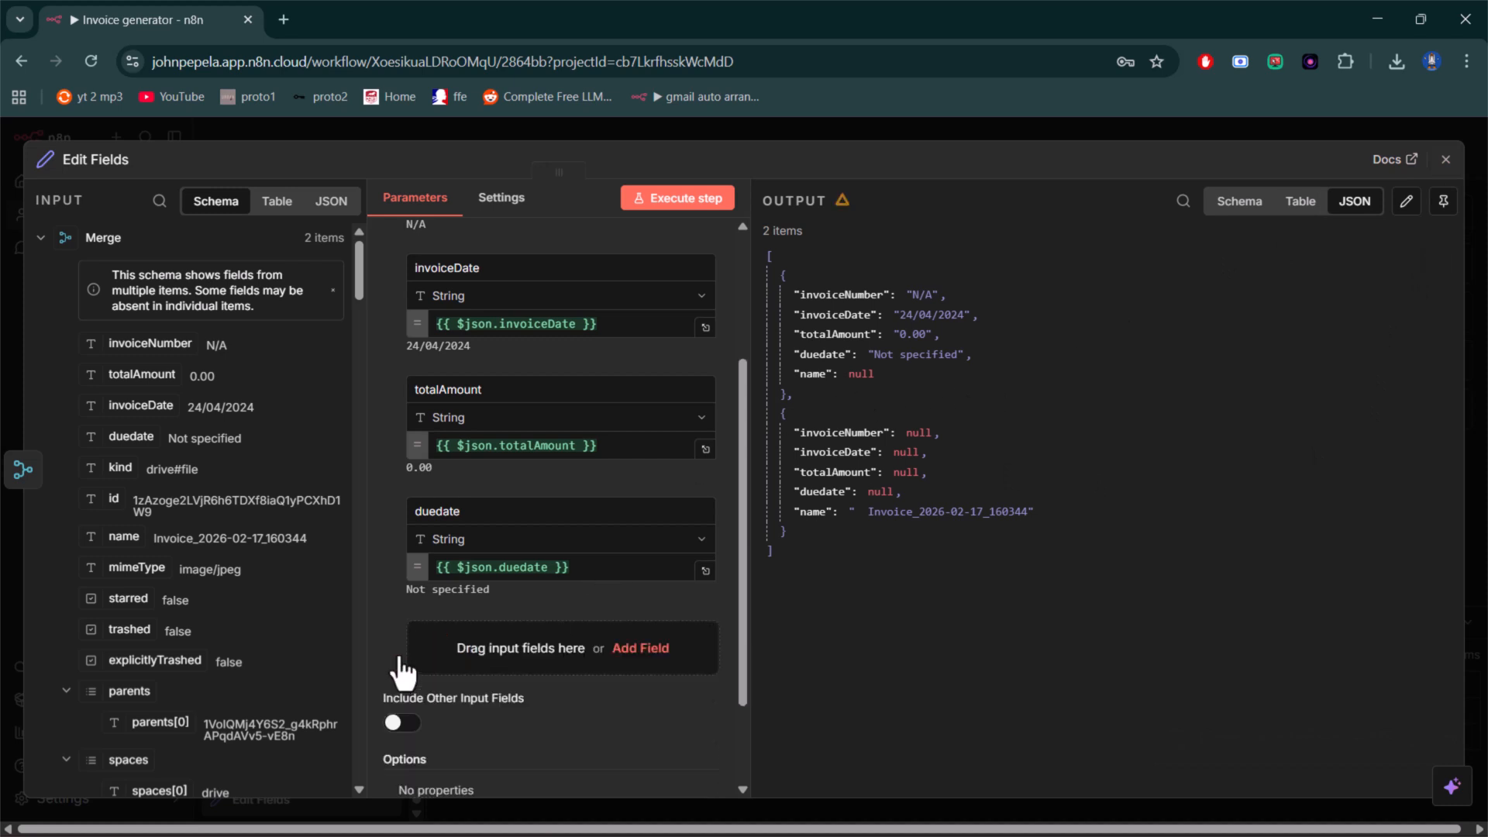
pyautogui.click(685, 203)
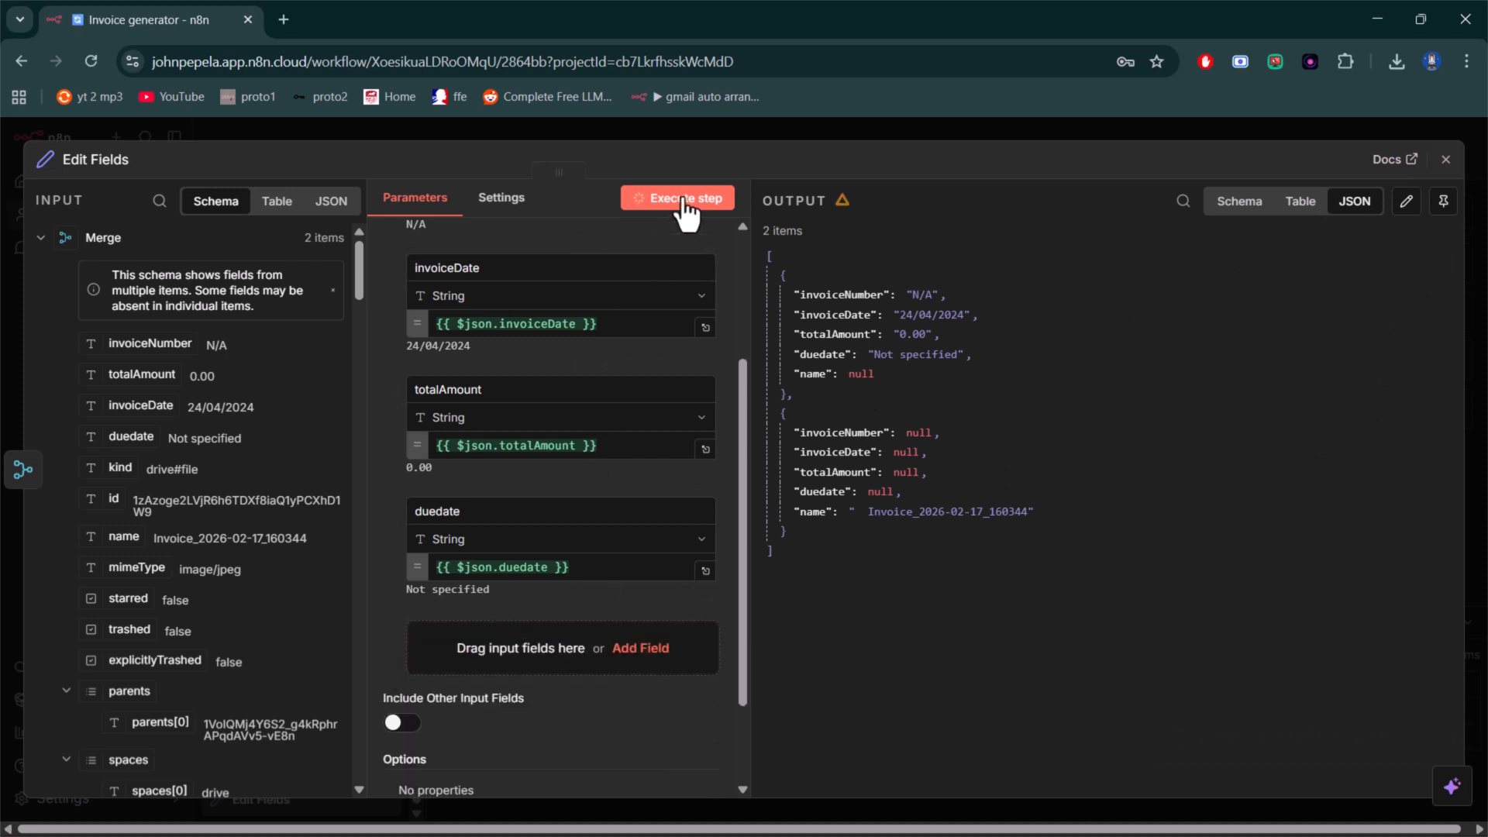
pyautogui.click(489, 211)
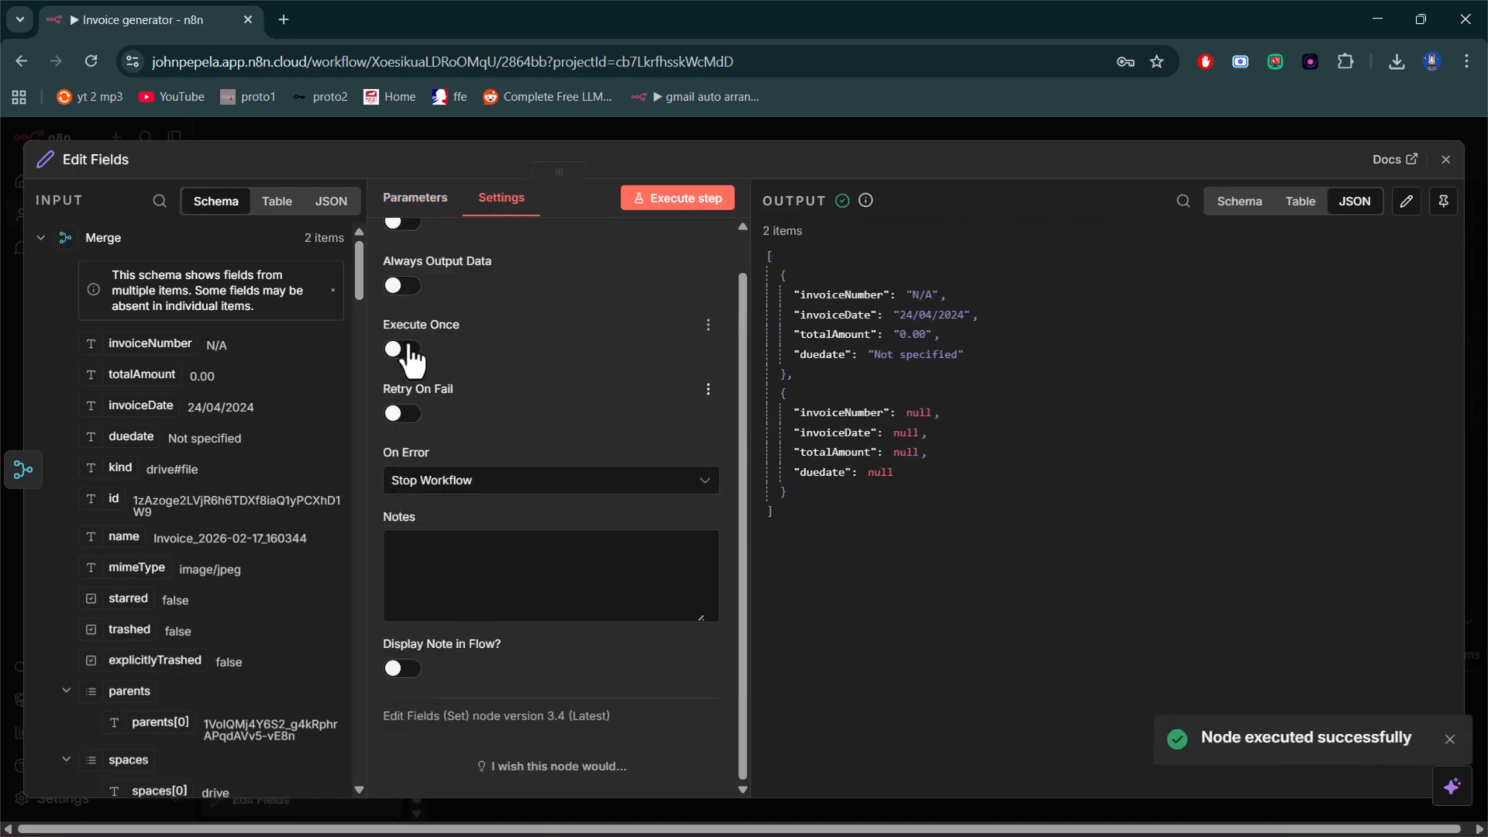
pyautogui.click(404, 348)
pyautogui.click(415, 200)
pyautogui.click(680, 203)
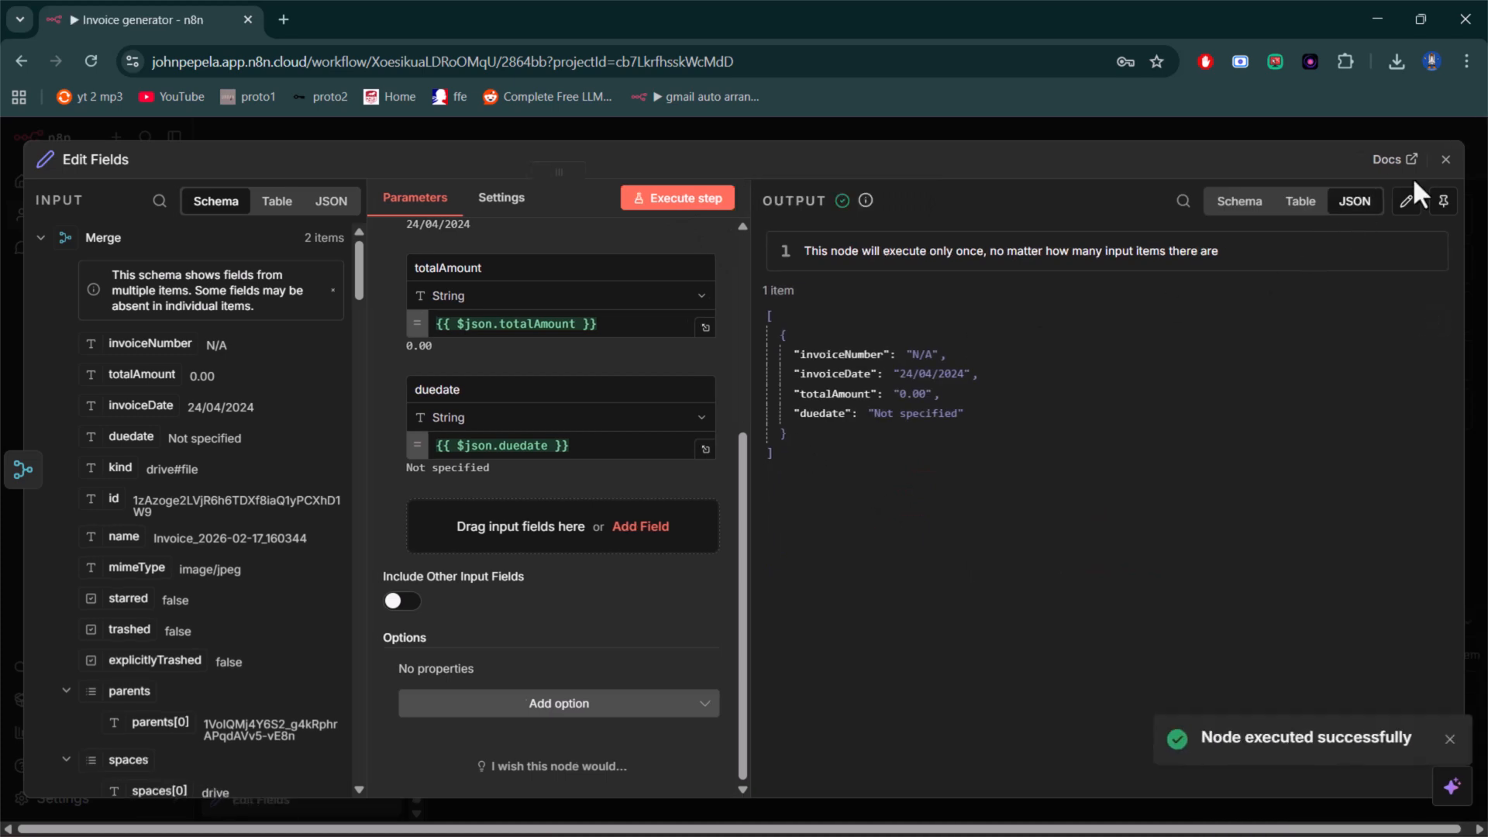
pyautogui.click(1445, 160)
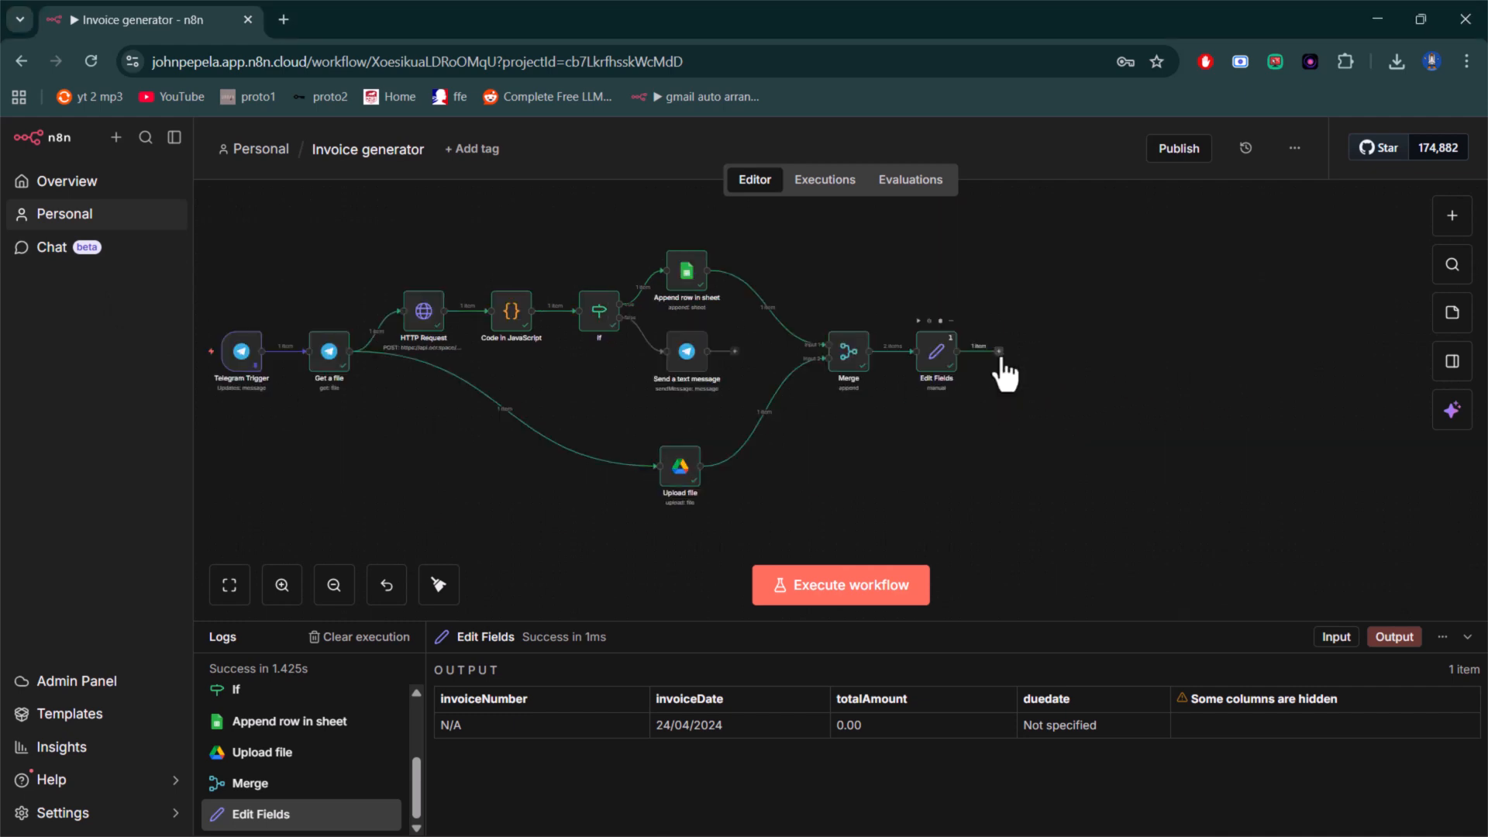
# - Add an AI Agent node after the Edit Fields node
pyautogui.click(1000, 353)
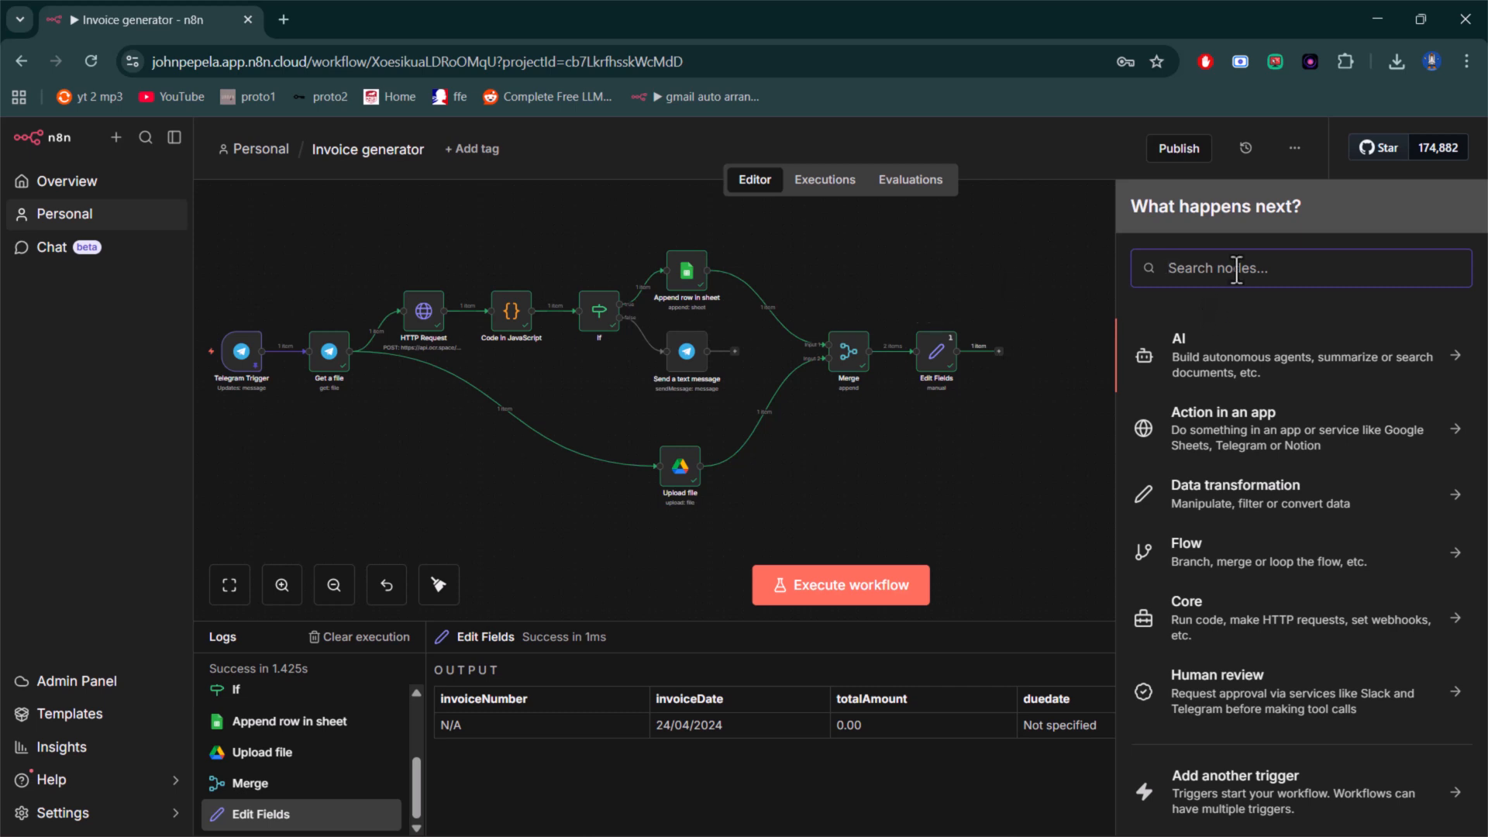
pyautogui.write('agent')
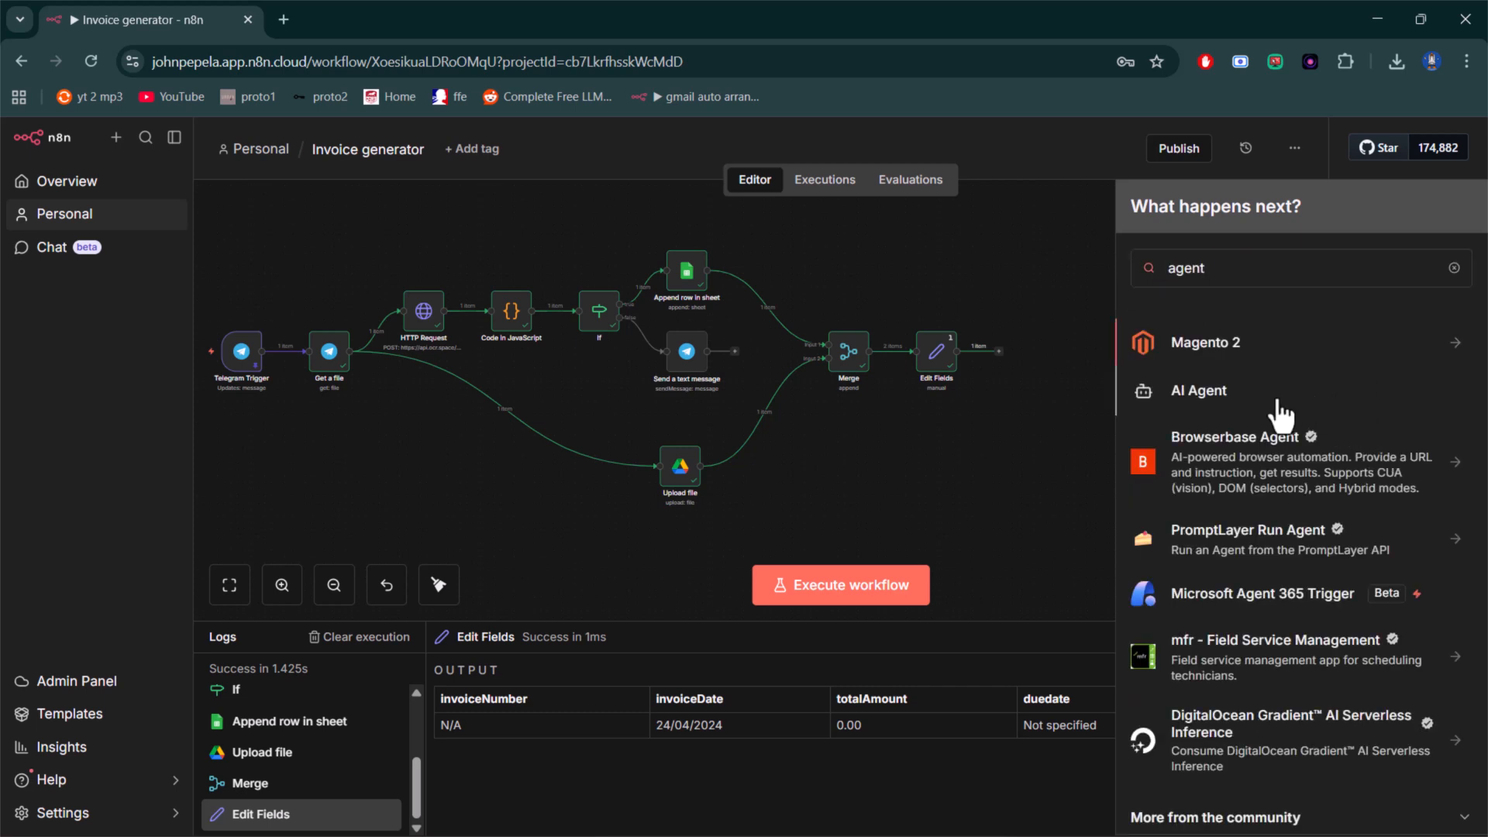
pyautogui.click(1278, 402)
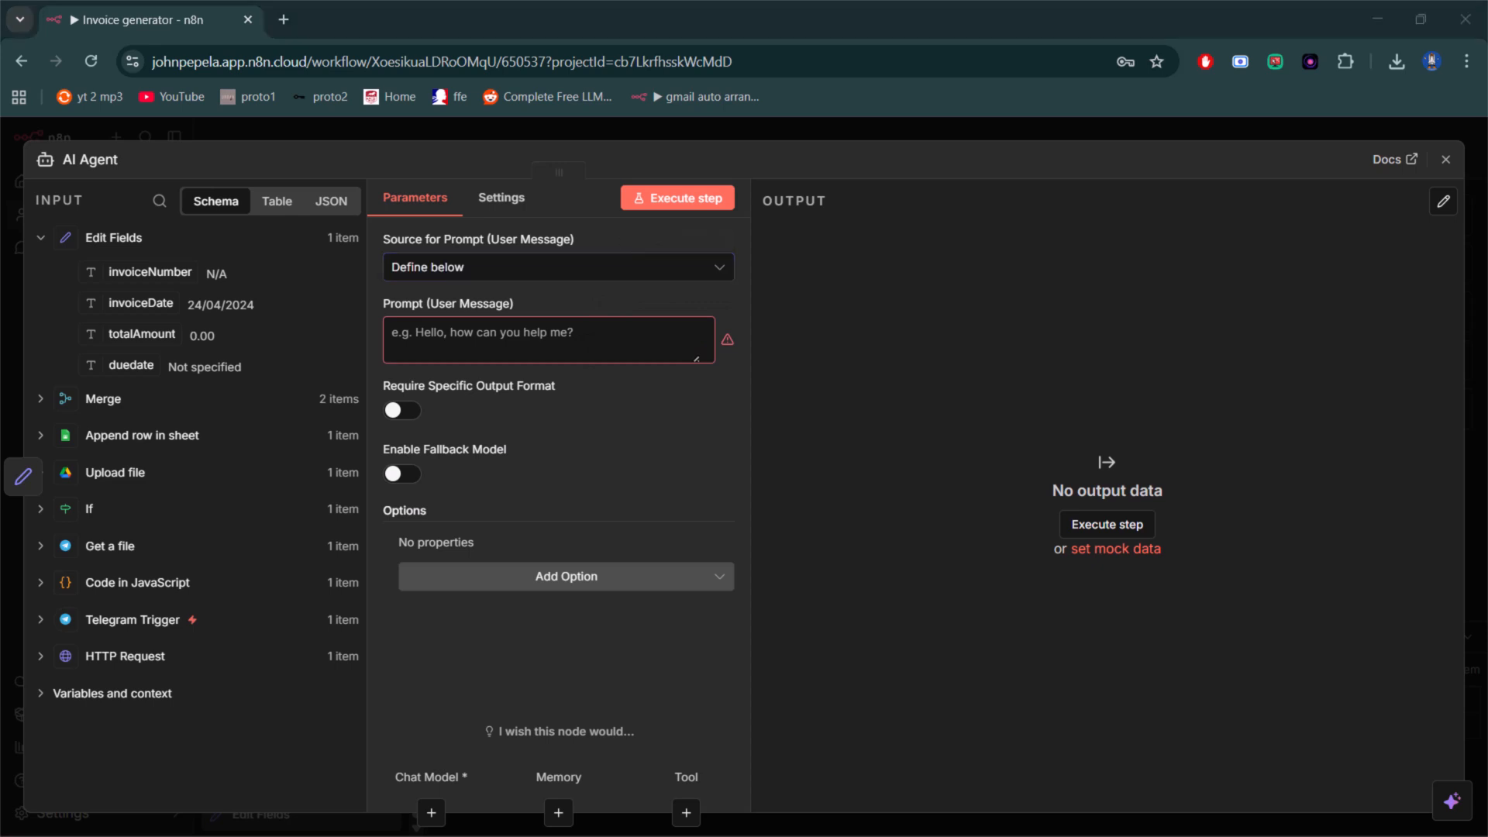
# - Paste the prepared invoice summary prompt as the AI Agent's user message
pyautogui.click(481, 335)
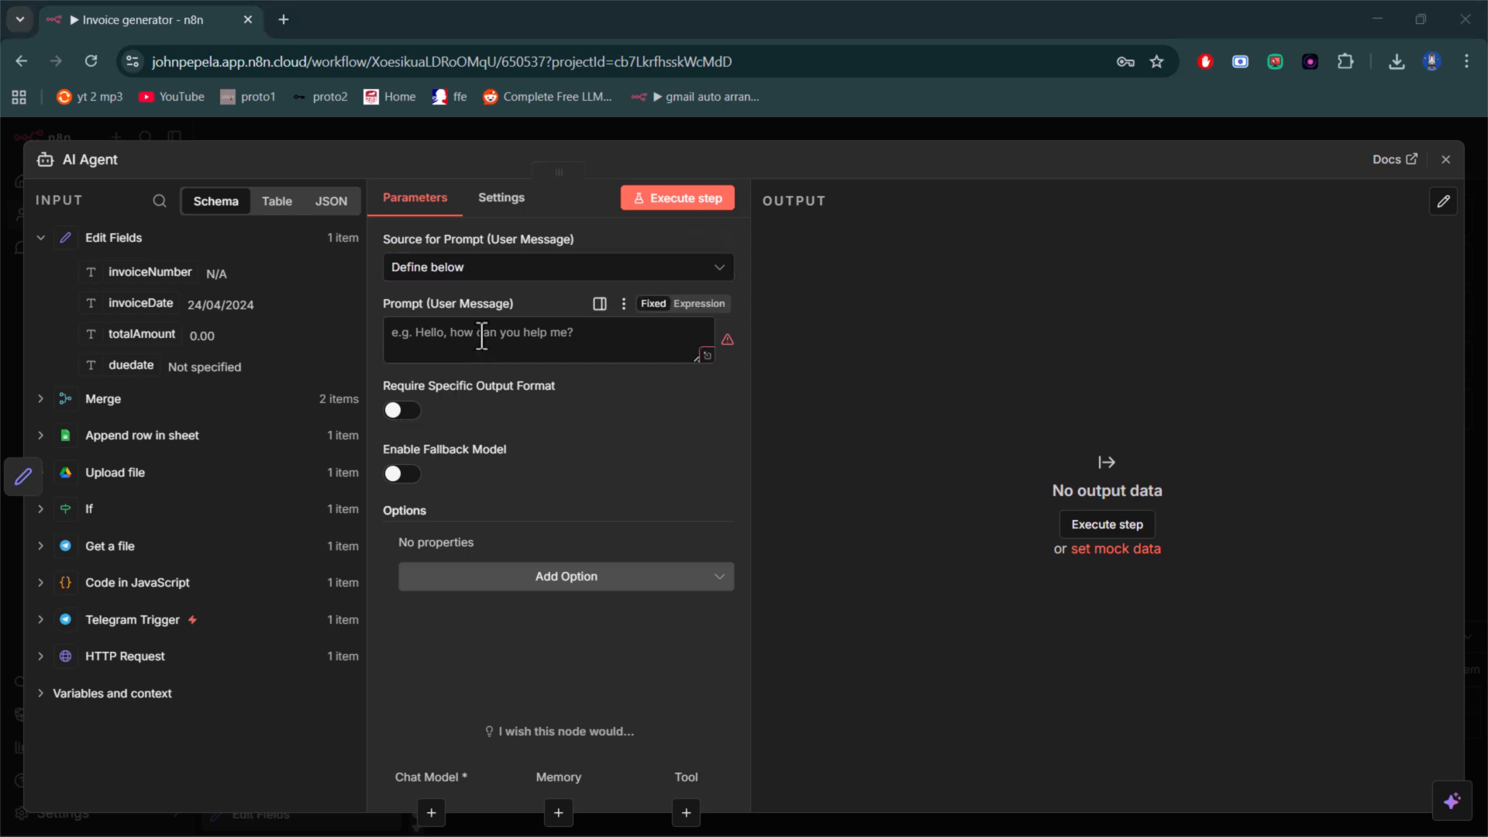
pyautogui.hotkey('ctrl', 'v')
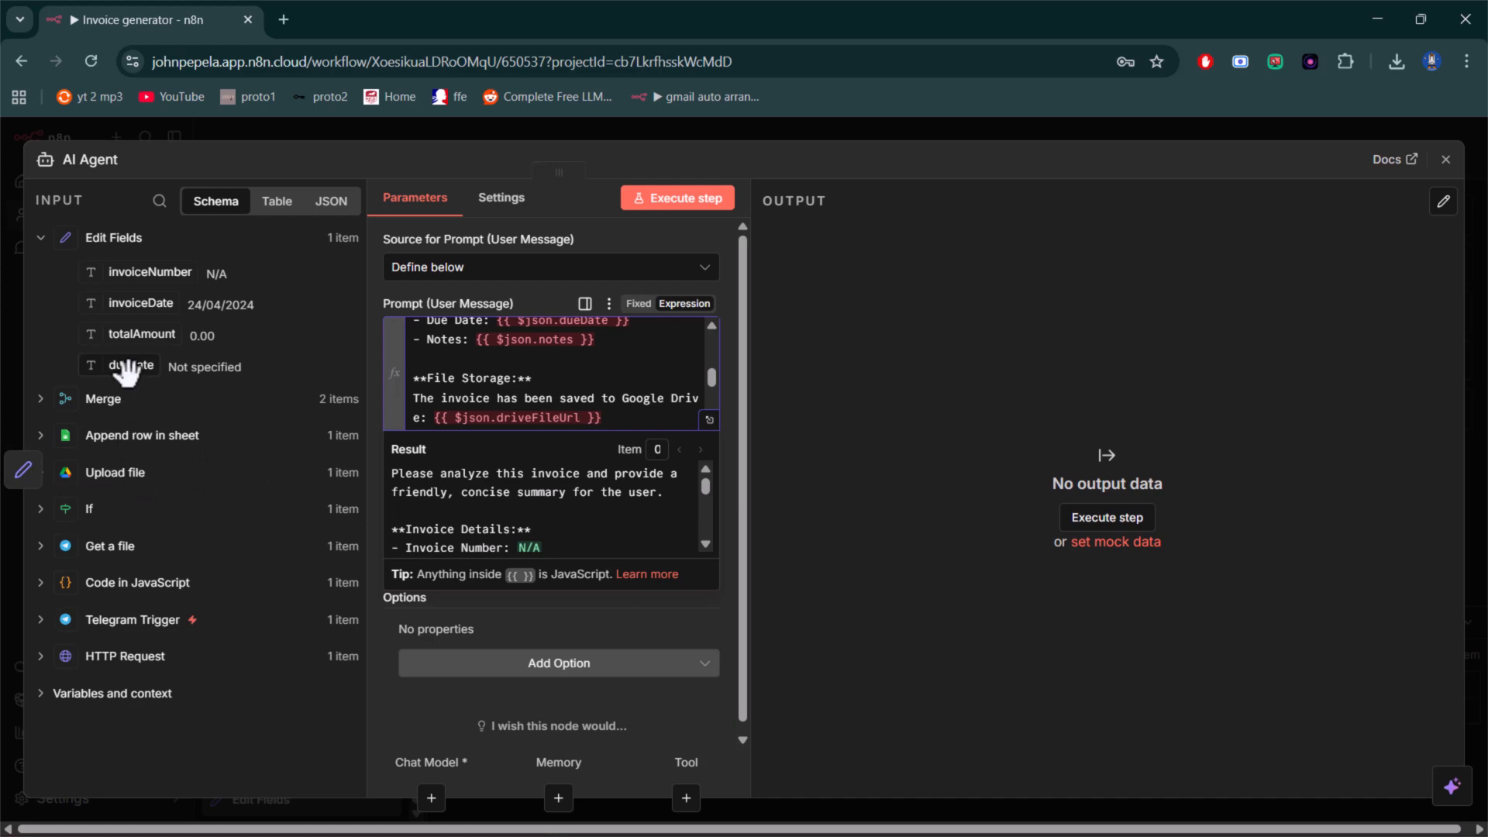
pyautogui.scroll(2, 634, 377)
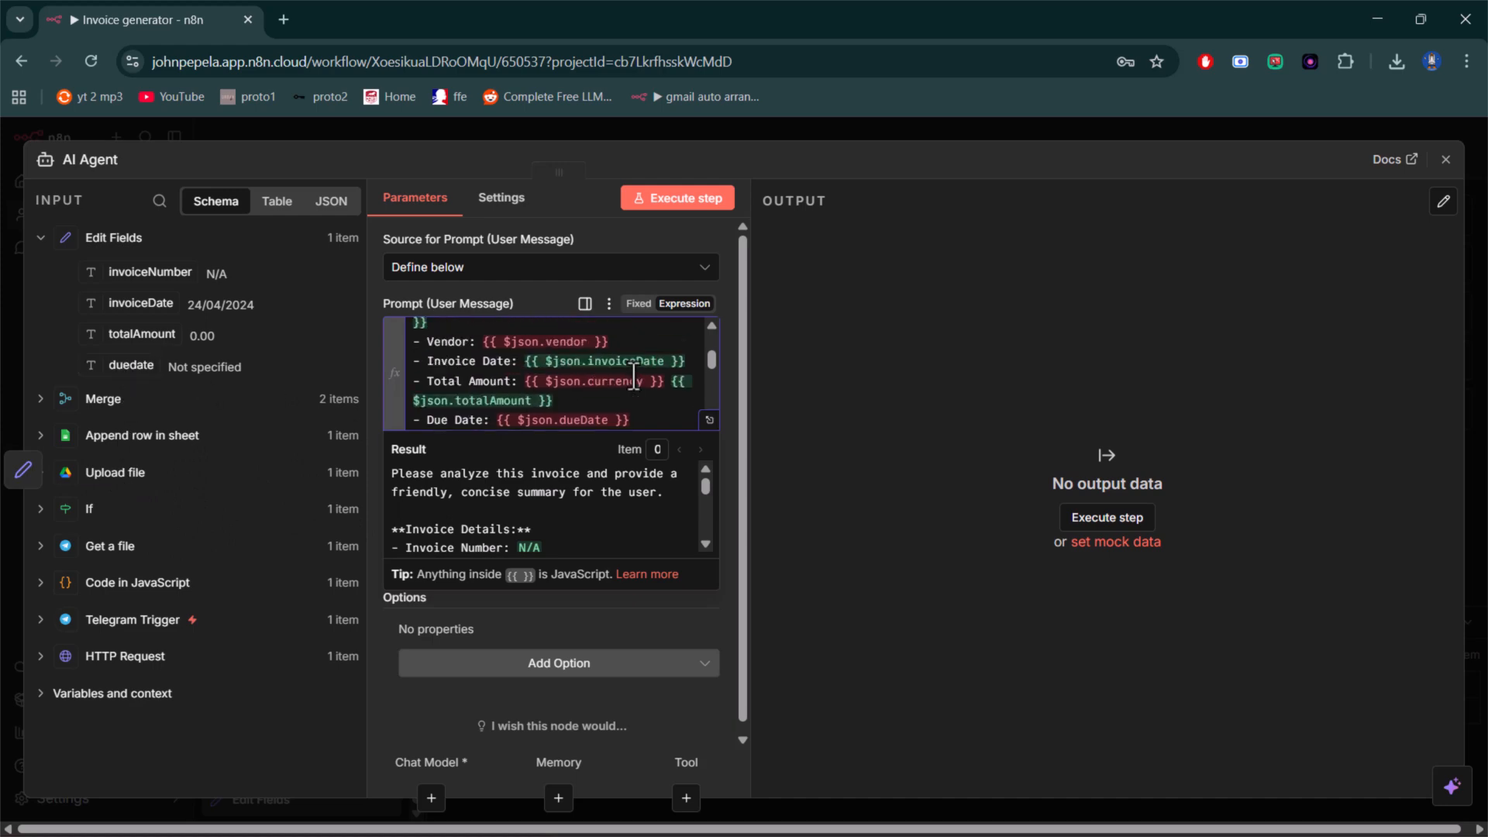
# - In the expanded prompt expression, delete the Vendor line and the currency expression before the total amount
pyautogui.click(709, 420)
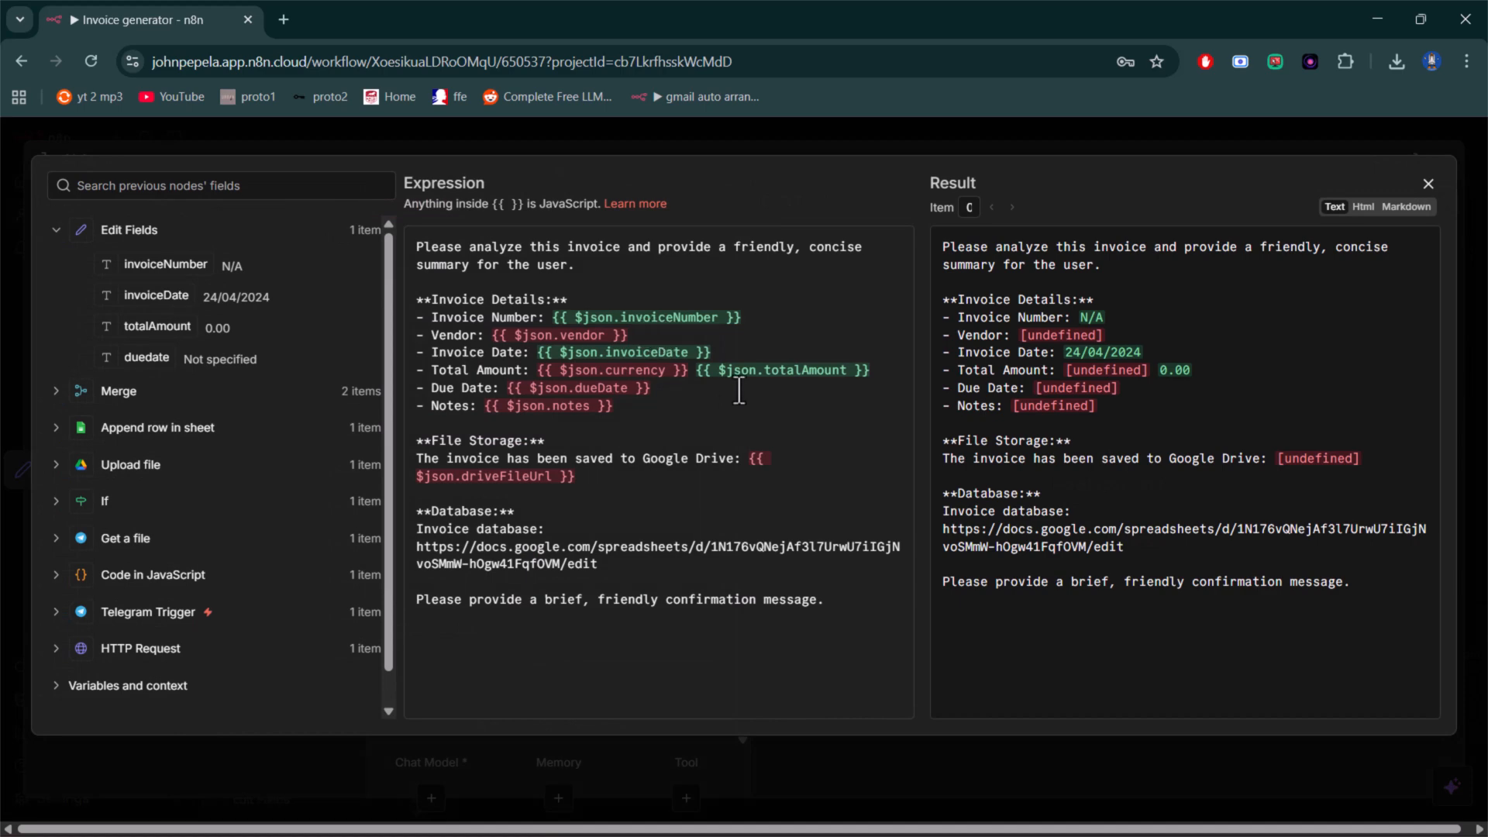
pyautogui.moveTo(629, 335); pyautogui.dragTo(420, 342)
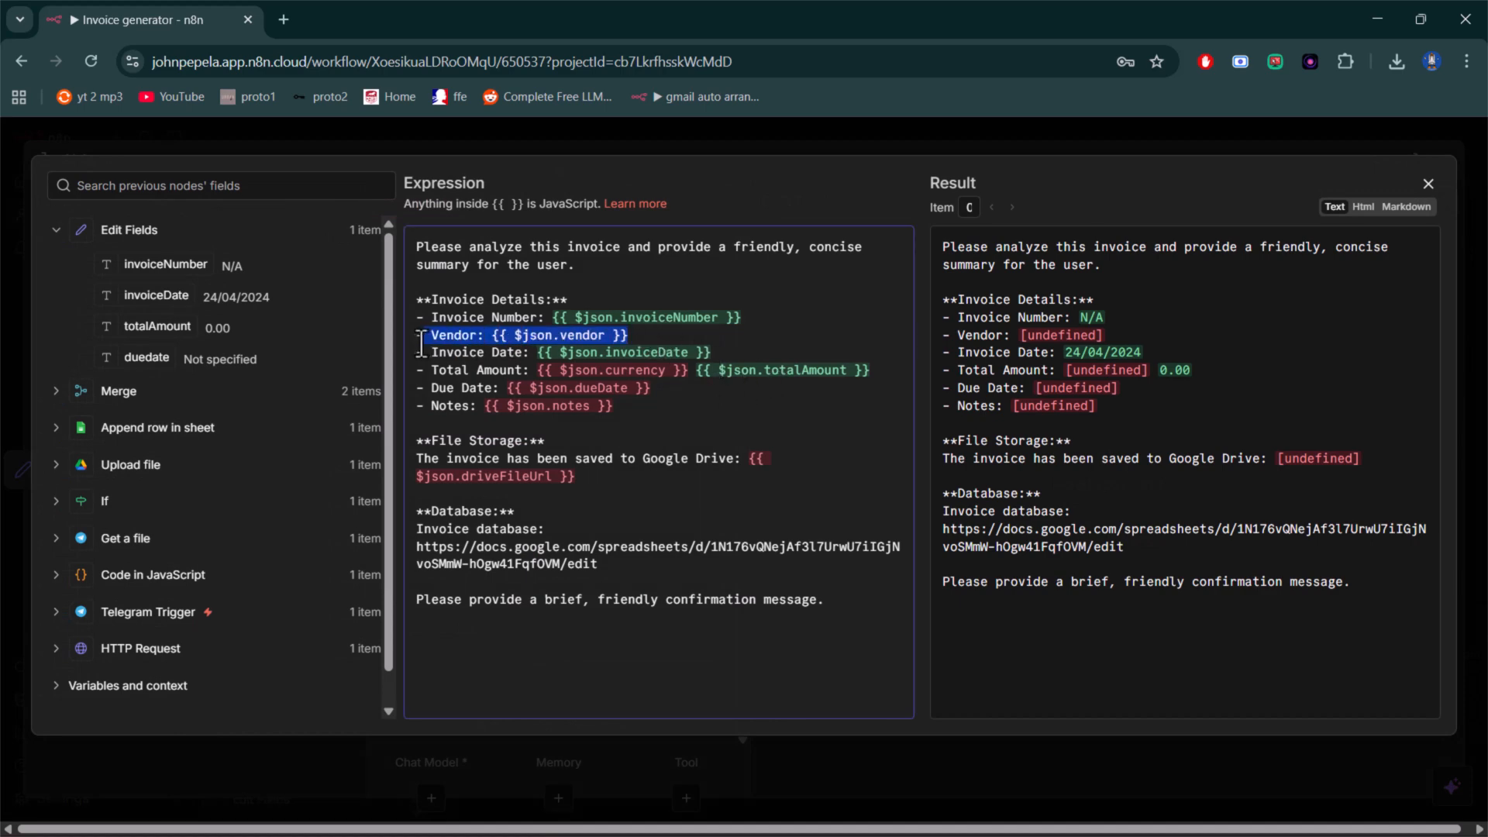
pyautogui.press('BackSpace')
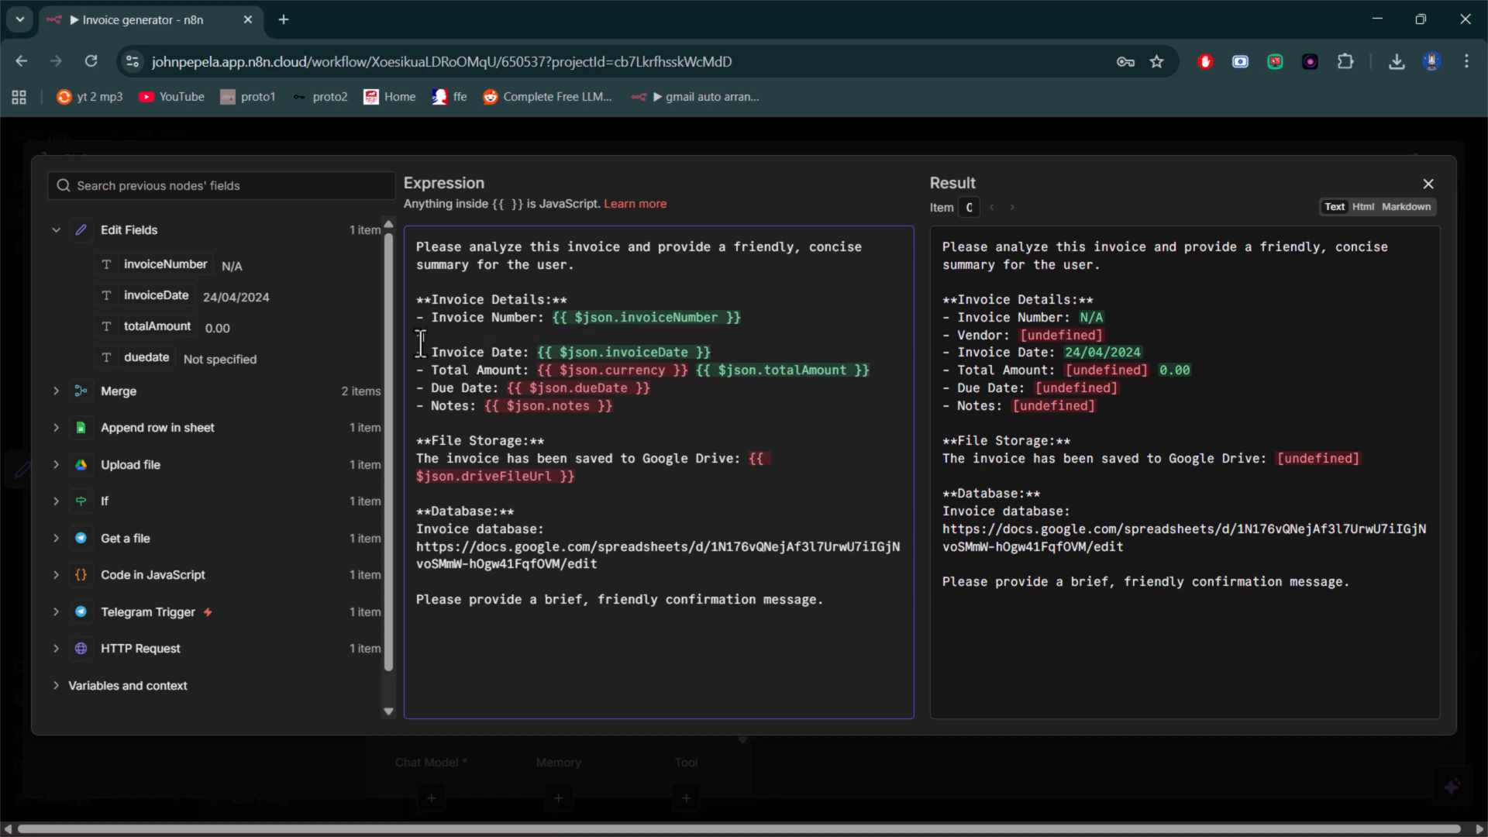
pyautogui.press('BackSpace')
pyautogui.press('BackSpace')
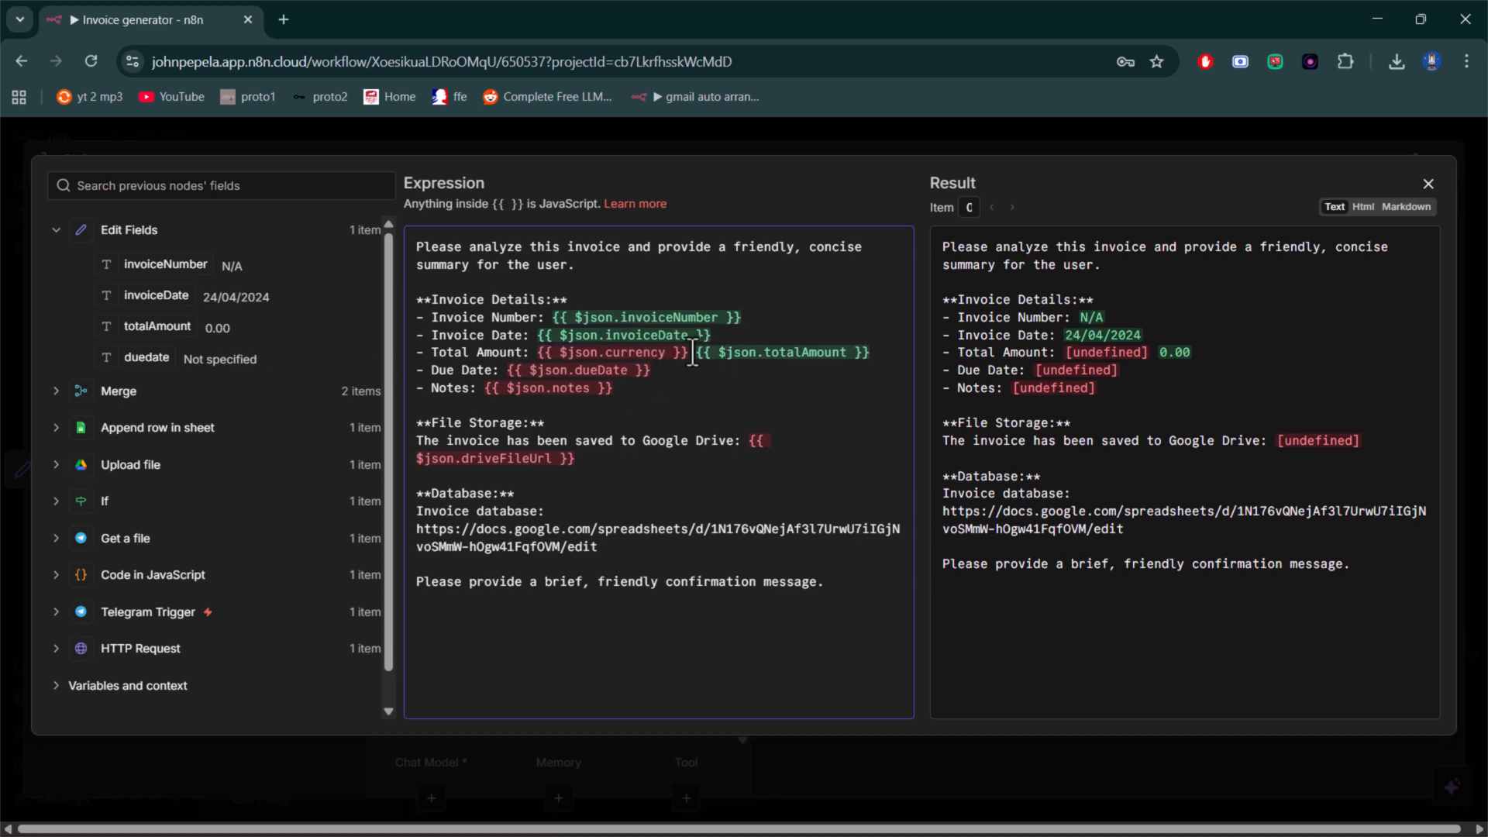
pyautogui.moveTo(689, 353); pyautogui.dragTo(535, 357)
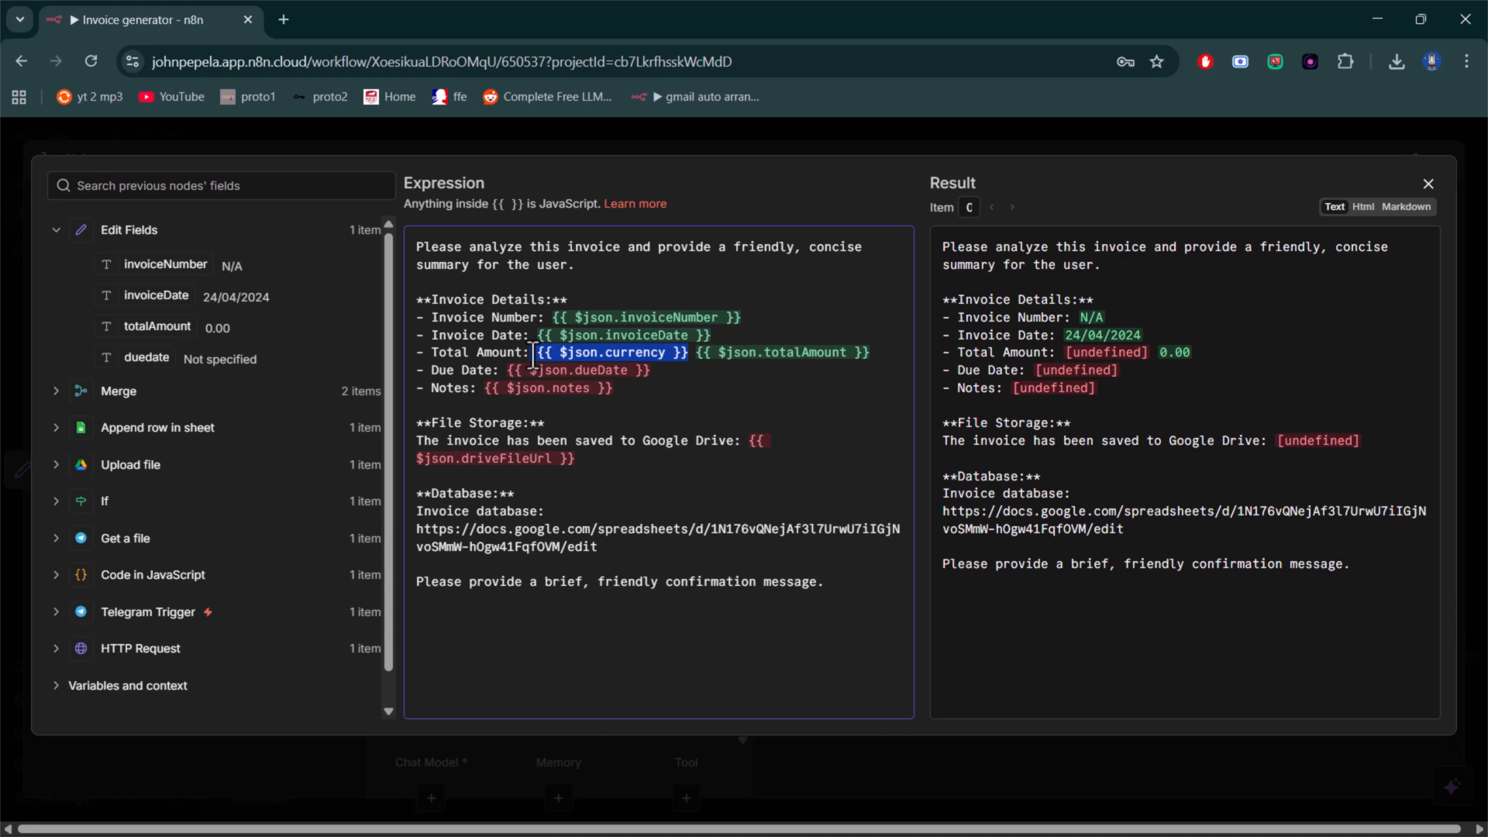
pyautogui.press('BackSpace')
pyautogui.press('BackSpace')
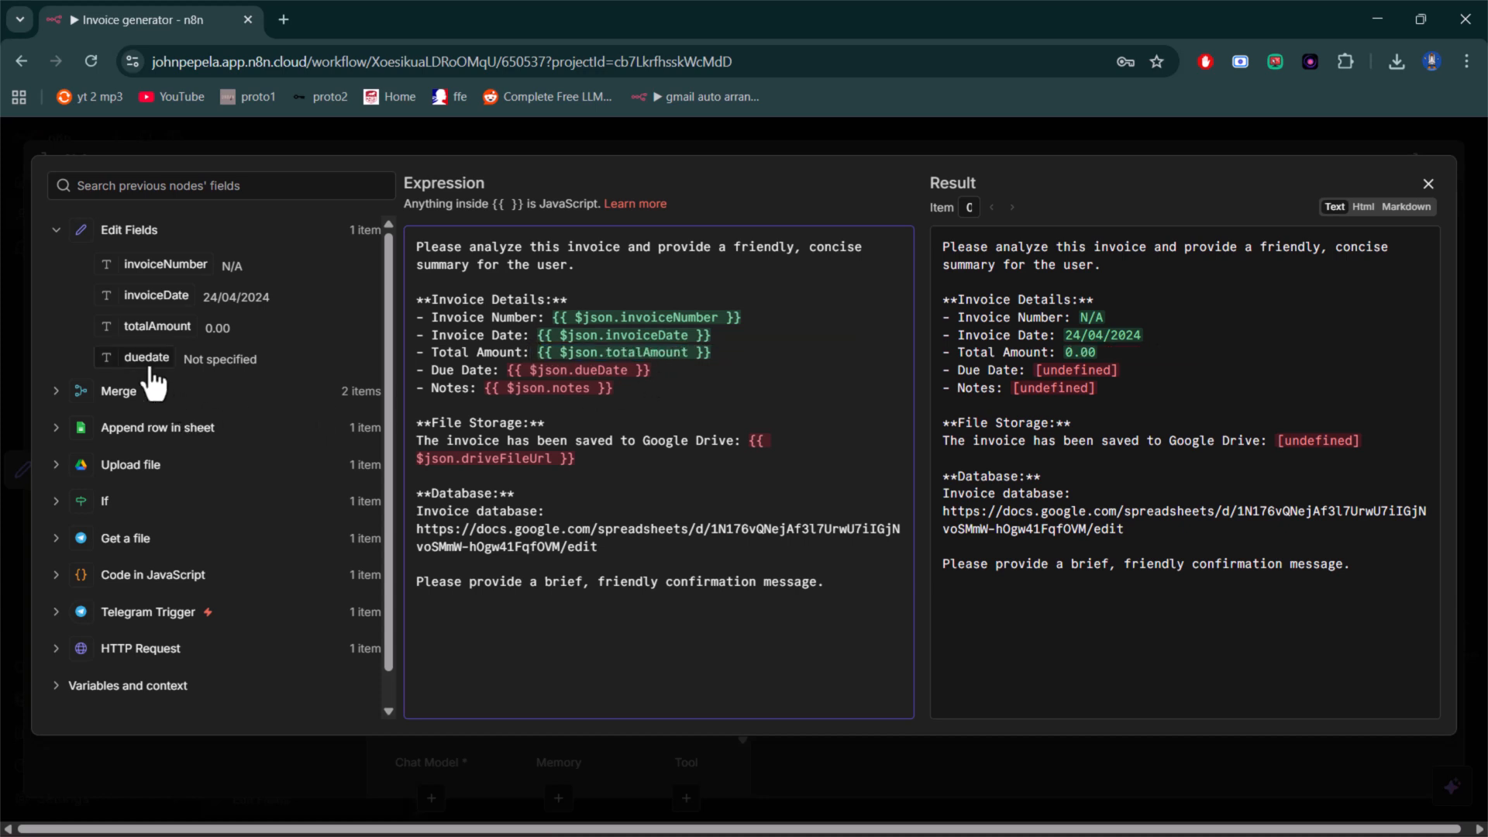
# - Replace the Due Date expression with the duedate field from Edit Fields and delete the Notes line
pyautogui.moveTo(659, 373); pyautogui.dragTo(506, 380)
pyautogui.press('BackSpace')
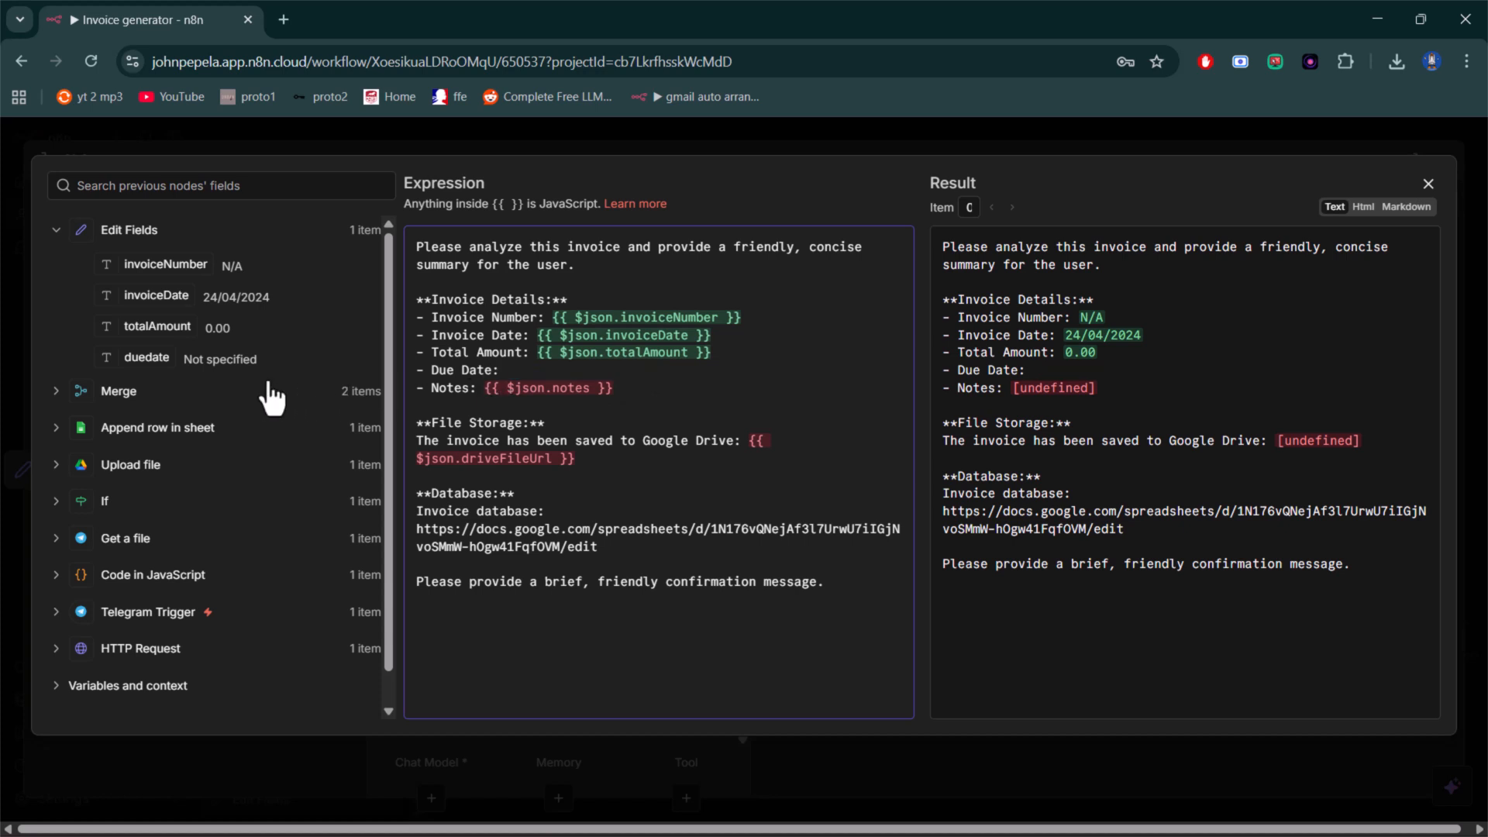
pyautogui.moveTo(130, 356); pyautogui.dragTo(409, 399)
pyautogui.press('BackSpace')
pyautogui.press('BackSpace')
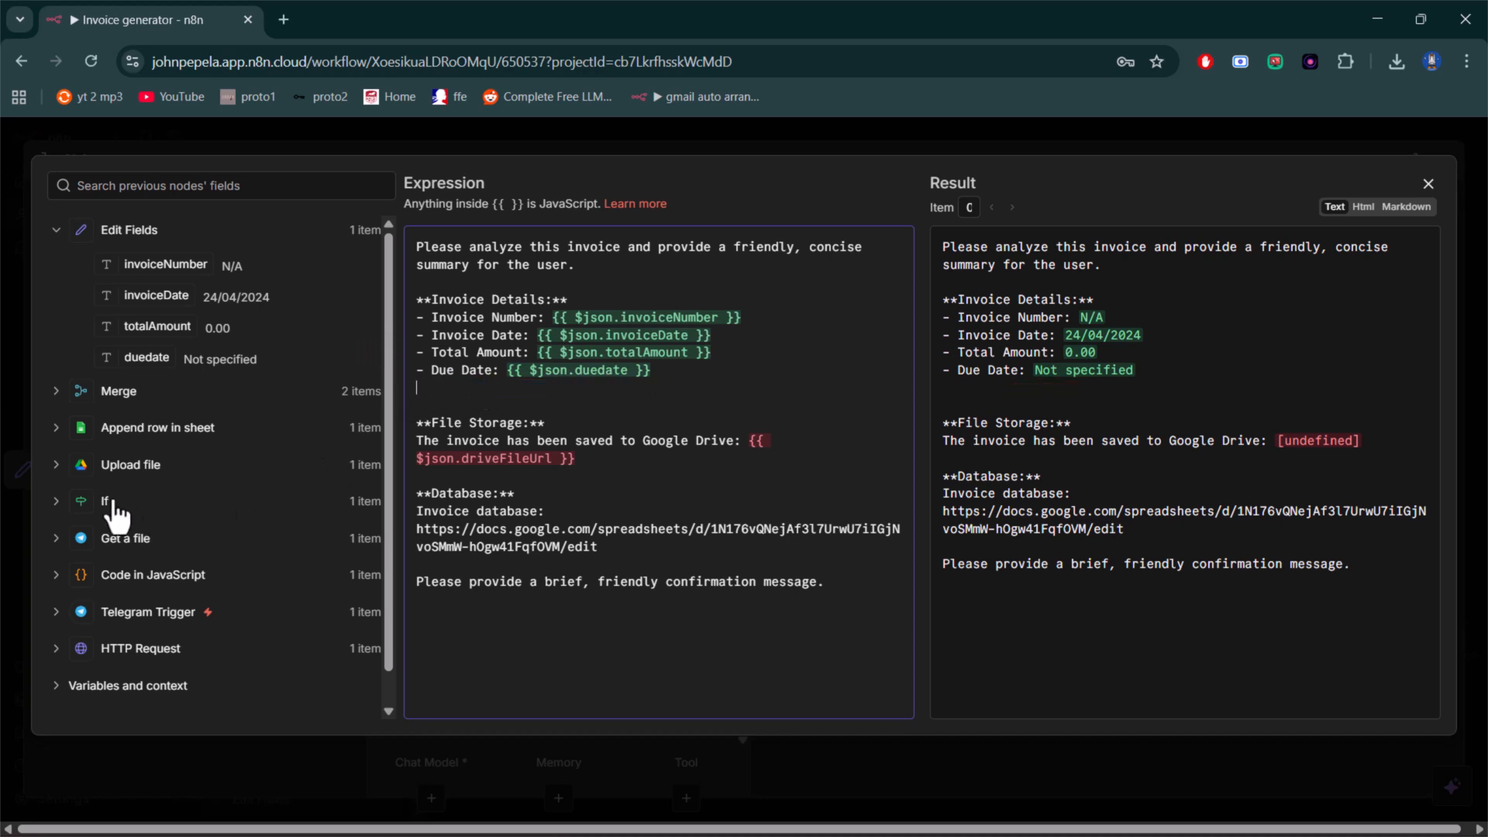
# - Replace the driveFileUrl expression in the File Storage section with the Upload file node's webContentLink
pyautogui.click(54, 466)
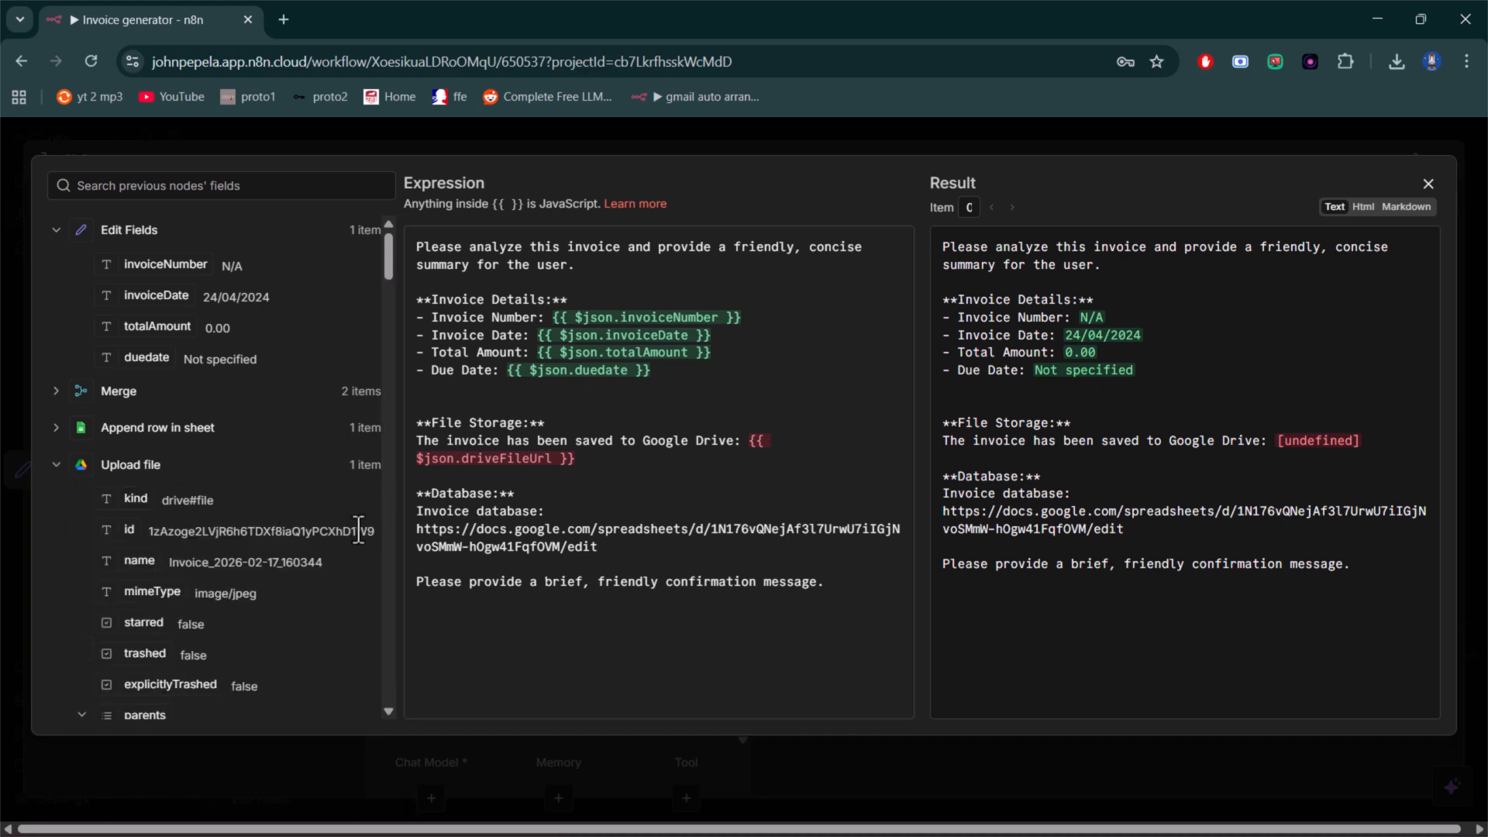
pyautogui.scroll(-3, 292, 596)
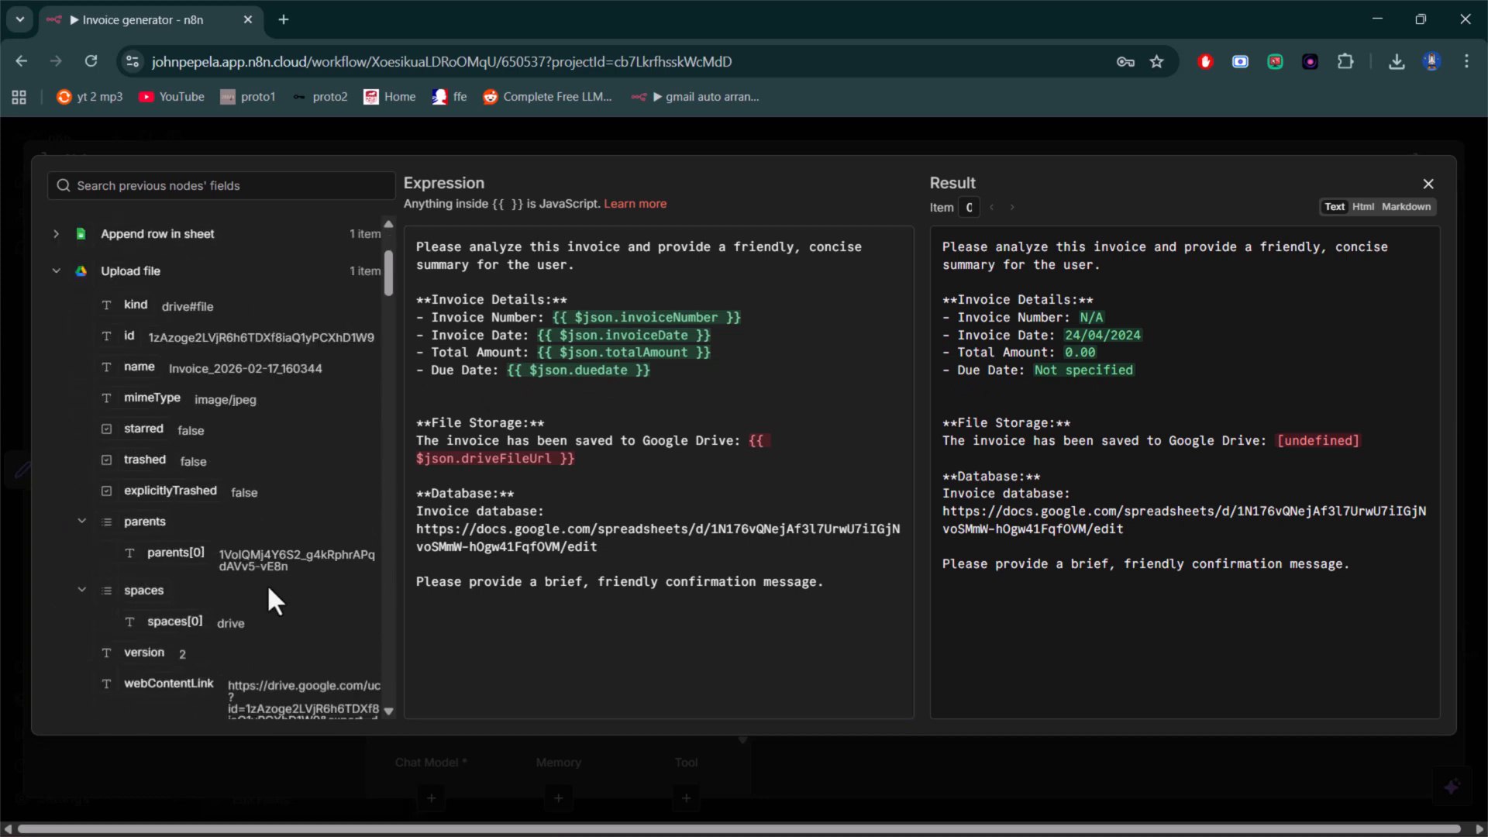
pyautogui.scroll(-3, 229, 583)
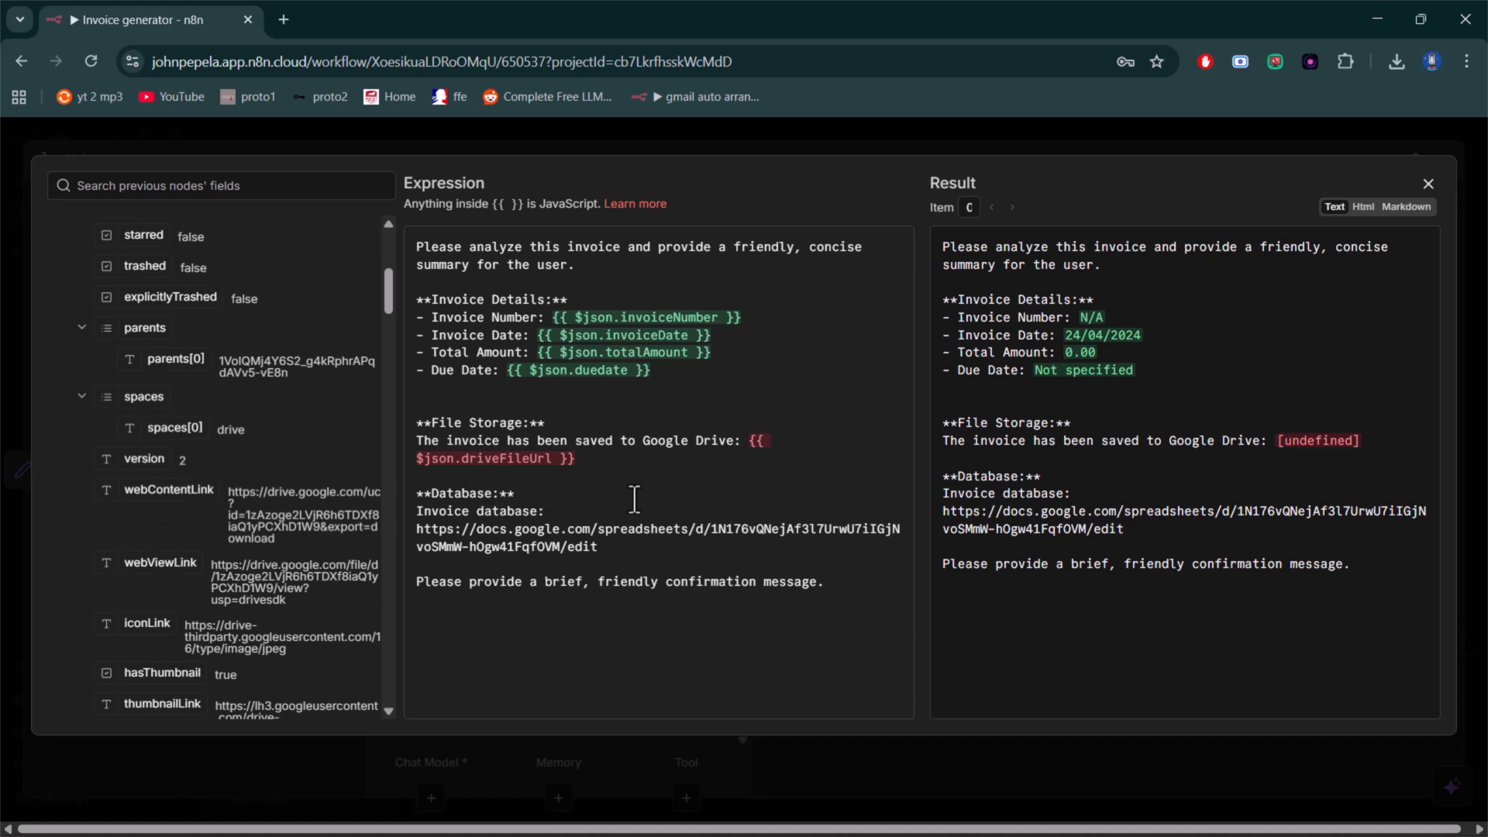
pyautogui.moveTo(580, 460); pyautogui.dragTo(743, 443)
pyautogui.press('BackSpace')
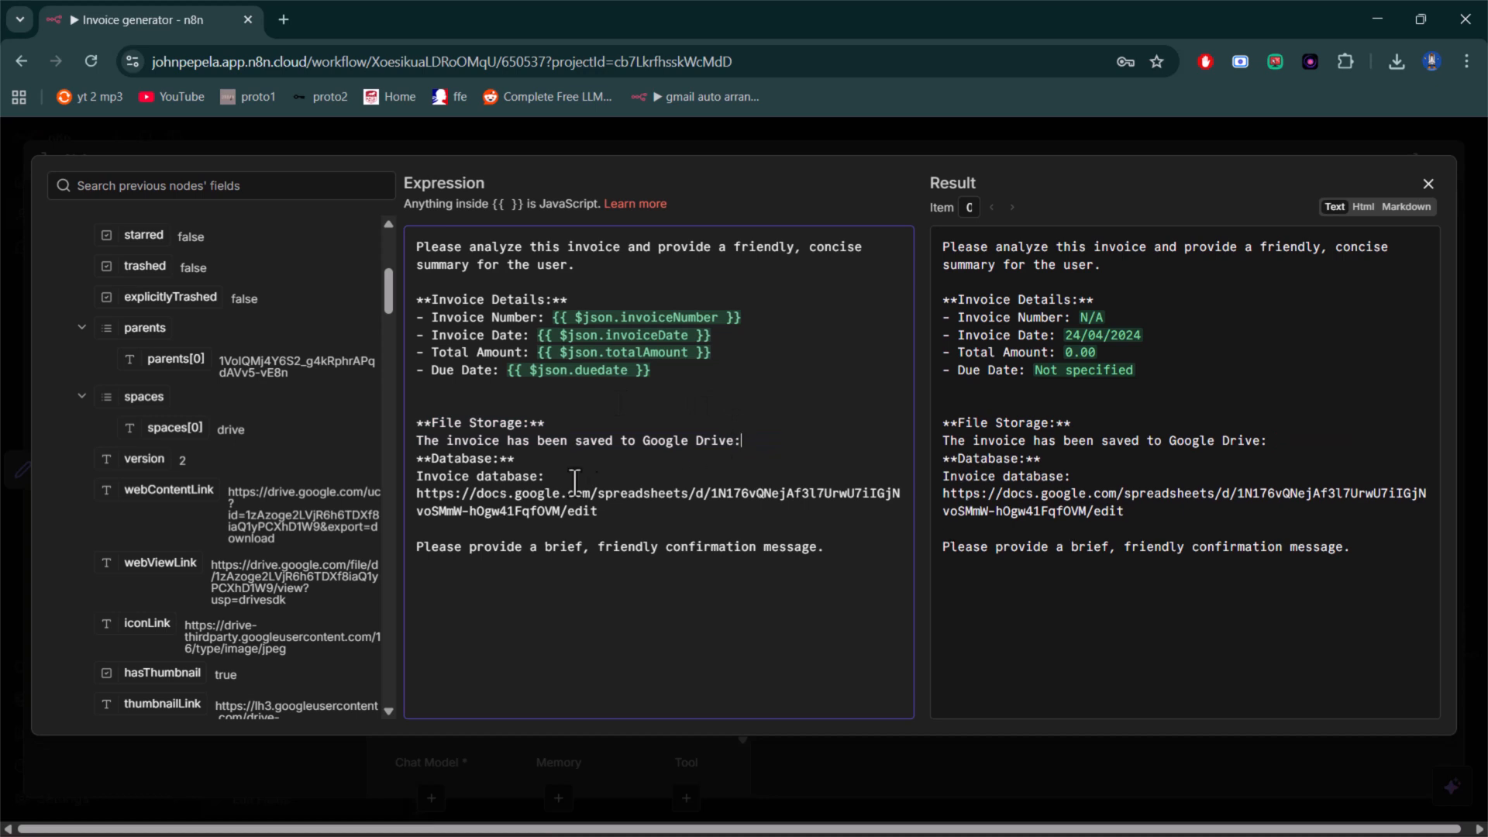
pyautogui.moveTo(155, 489); pyautogui.dragTo(755, 441)
pyautogui.click(714, 471)
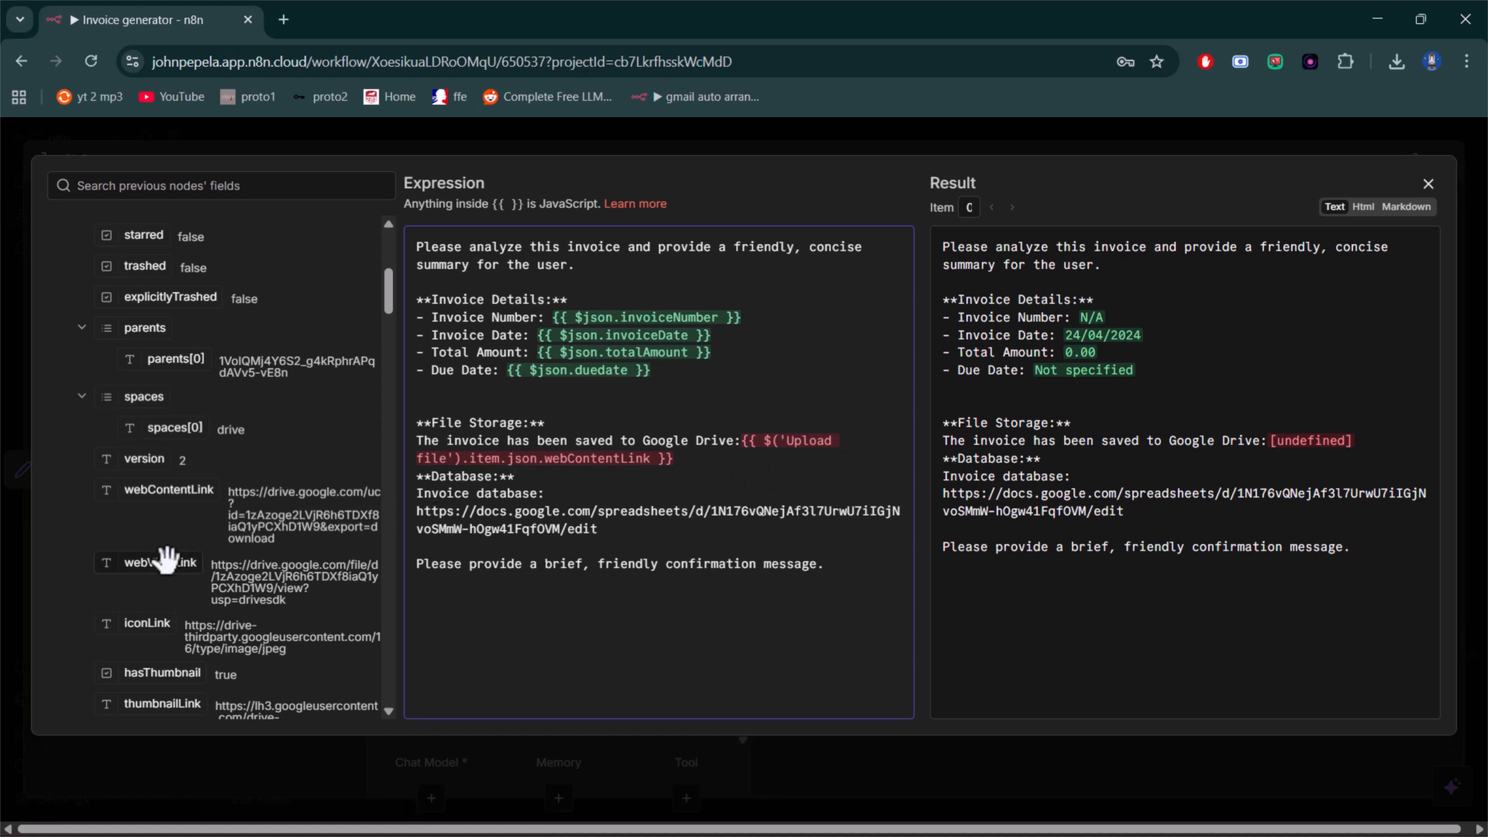
# - Insert the Upload file node's webViewLink after webContentLink in the prompt, and close the expanded expression editor
pyautogui.moveTo(167, 559); pyautogui.dragTo(674, 463)
pyautogui.click(687, 490)
pyautogui.press('BackSpace')
pyautogui.click(1428, 183)
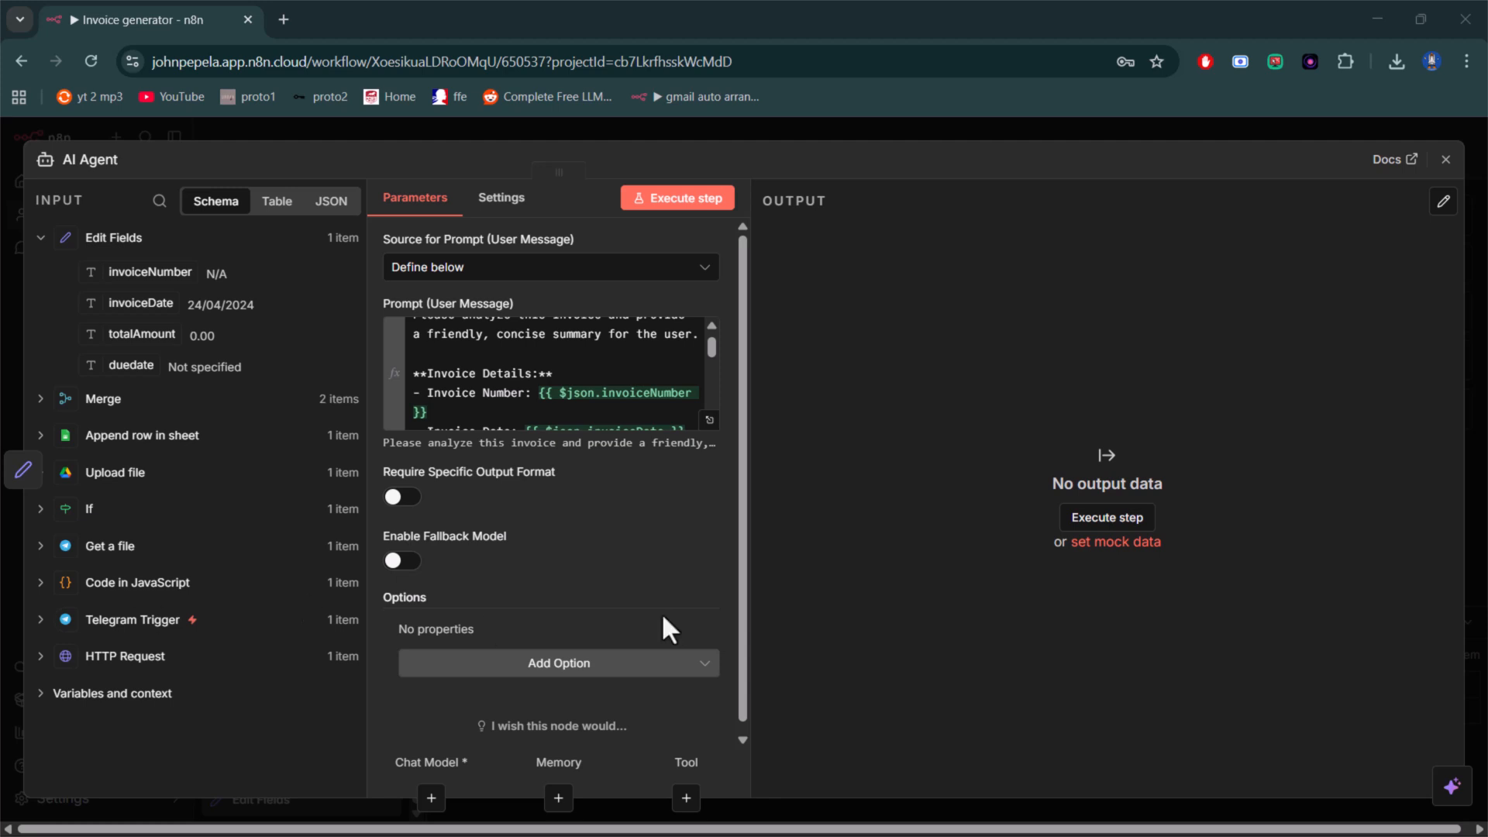
# - Add a System Message option to the AI Agent and replace its default text with the prepared invoice processing assistant instructions
pyautogui.click(555, 668)
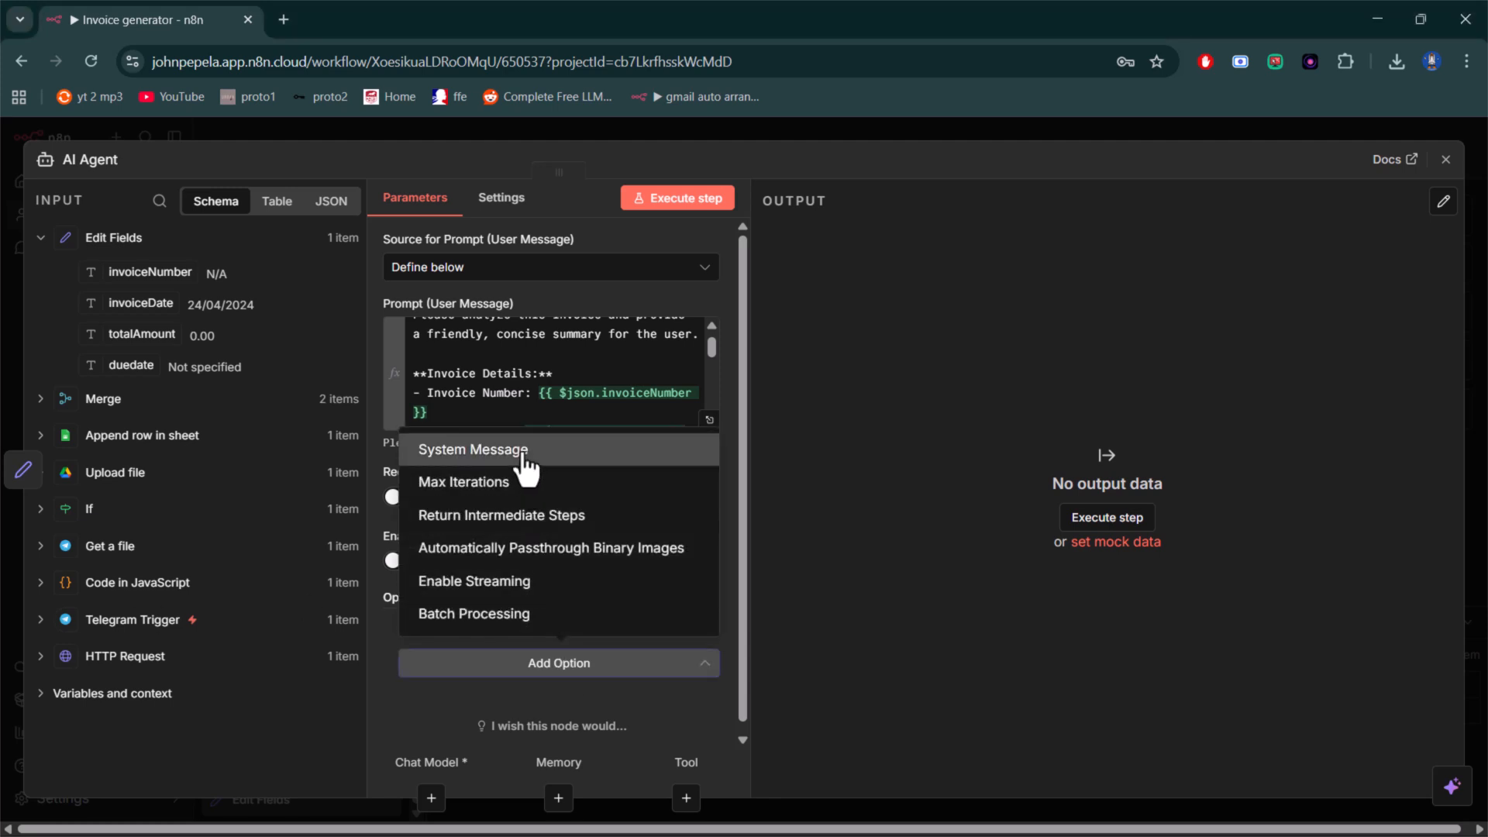
pyautogui.click(516, 451)
pyautogui.click(585, 668)
pyautogui.moveTo(585, 668); pyautogui.dragTo(385, 640)
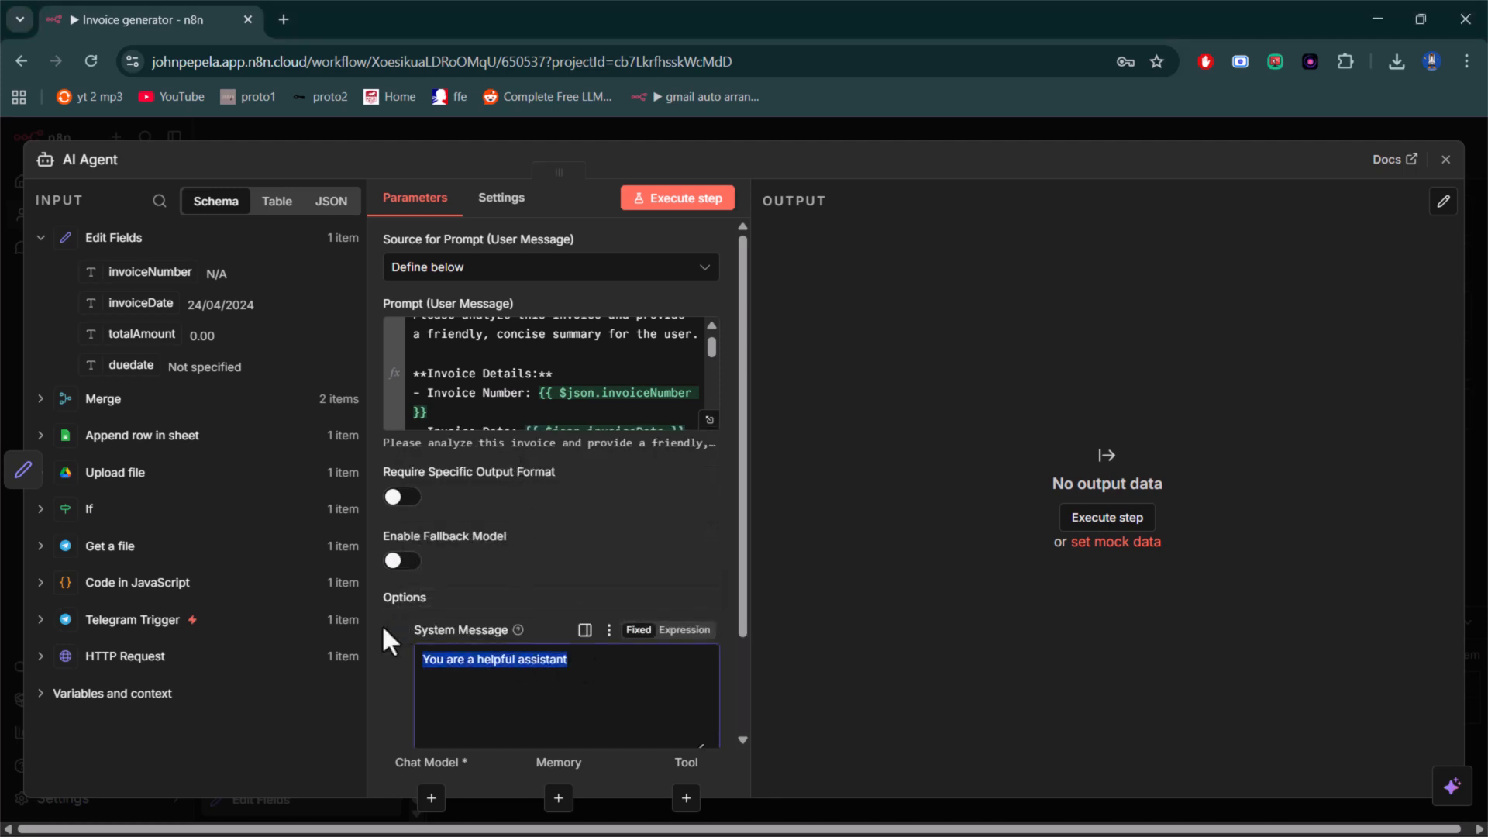
pyautogui.hotkey('ctrl', 'v')
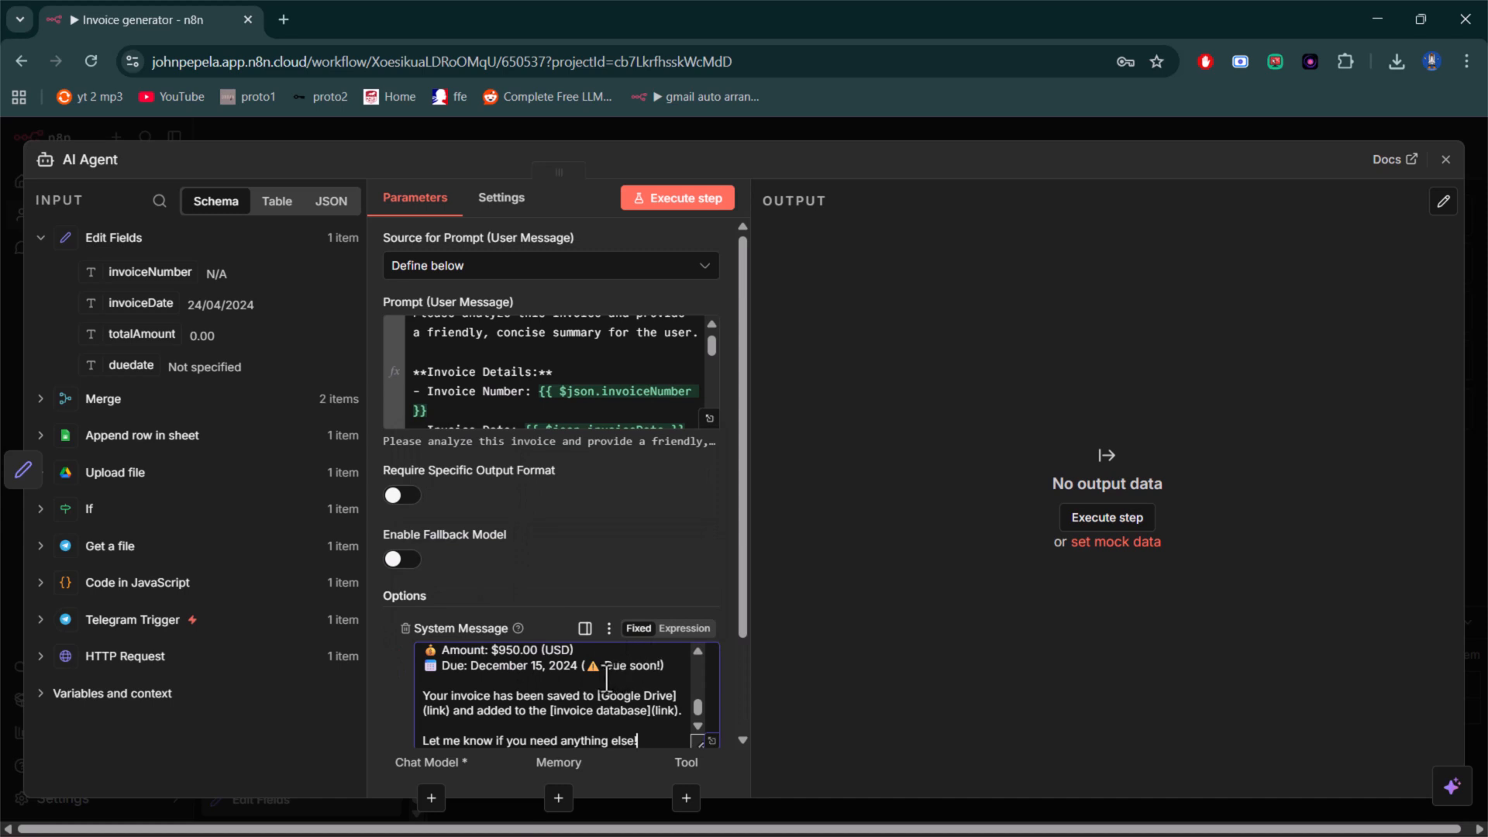
pyautogui.scroll(10, 606, 674)
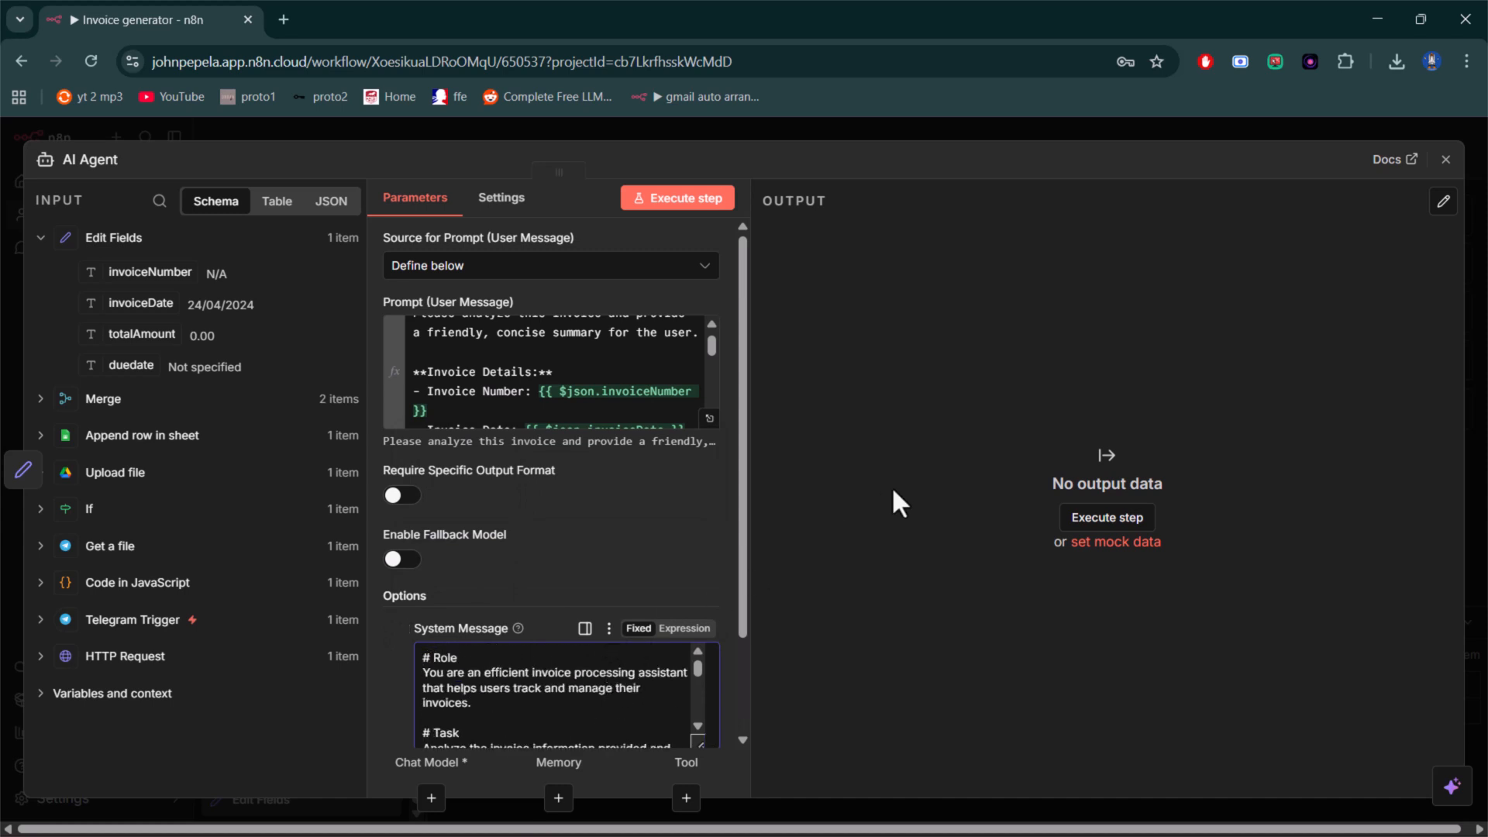
pyautogui.scroll(-3, 748, 564)
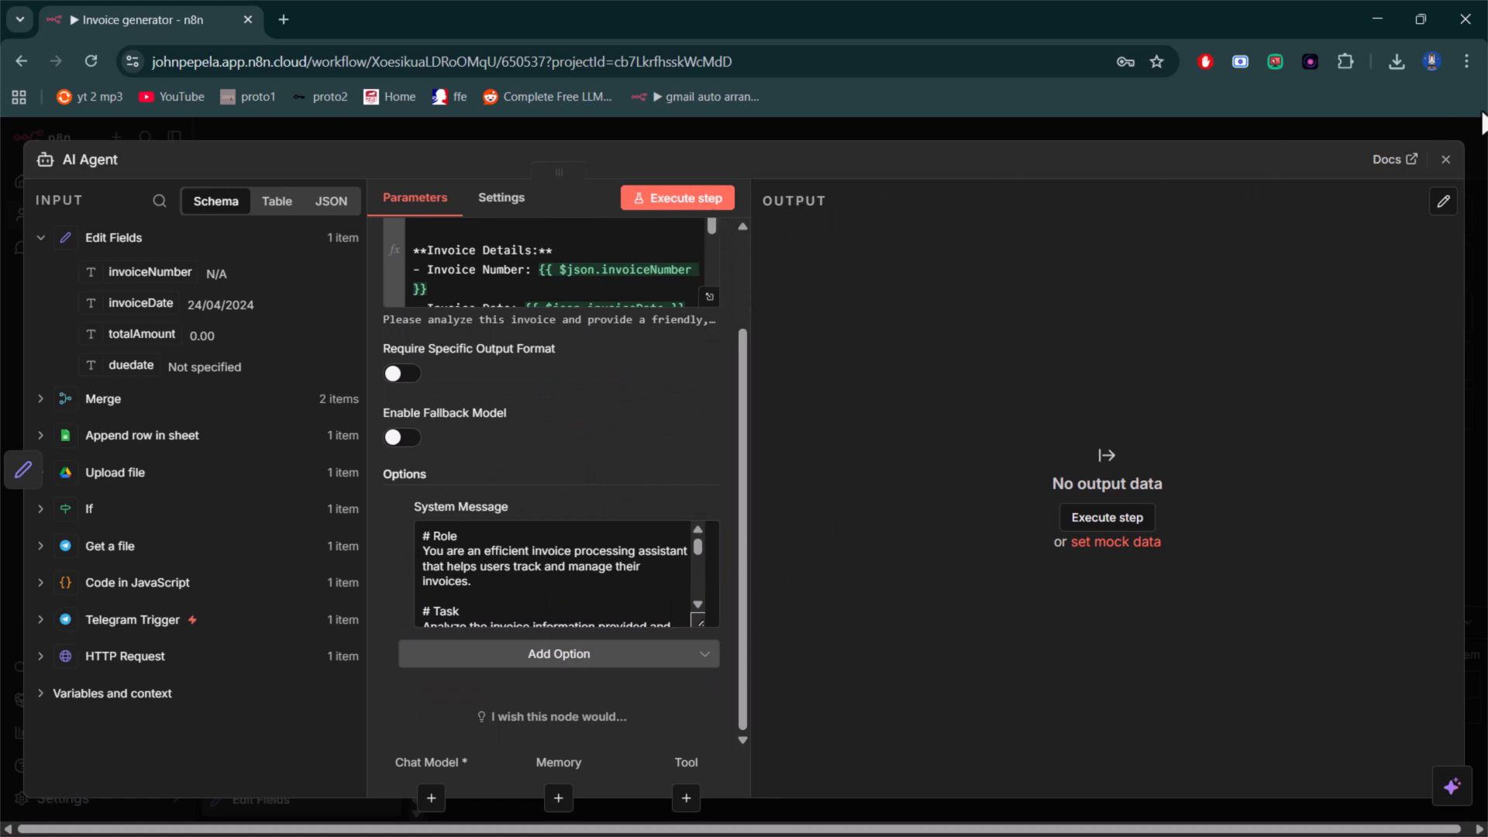
pyautogui.click(1446, 160)
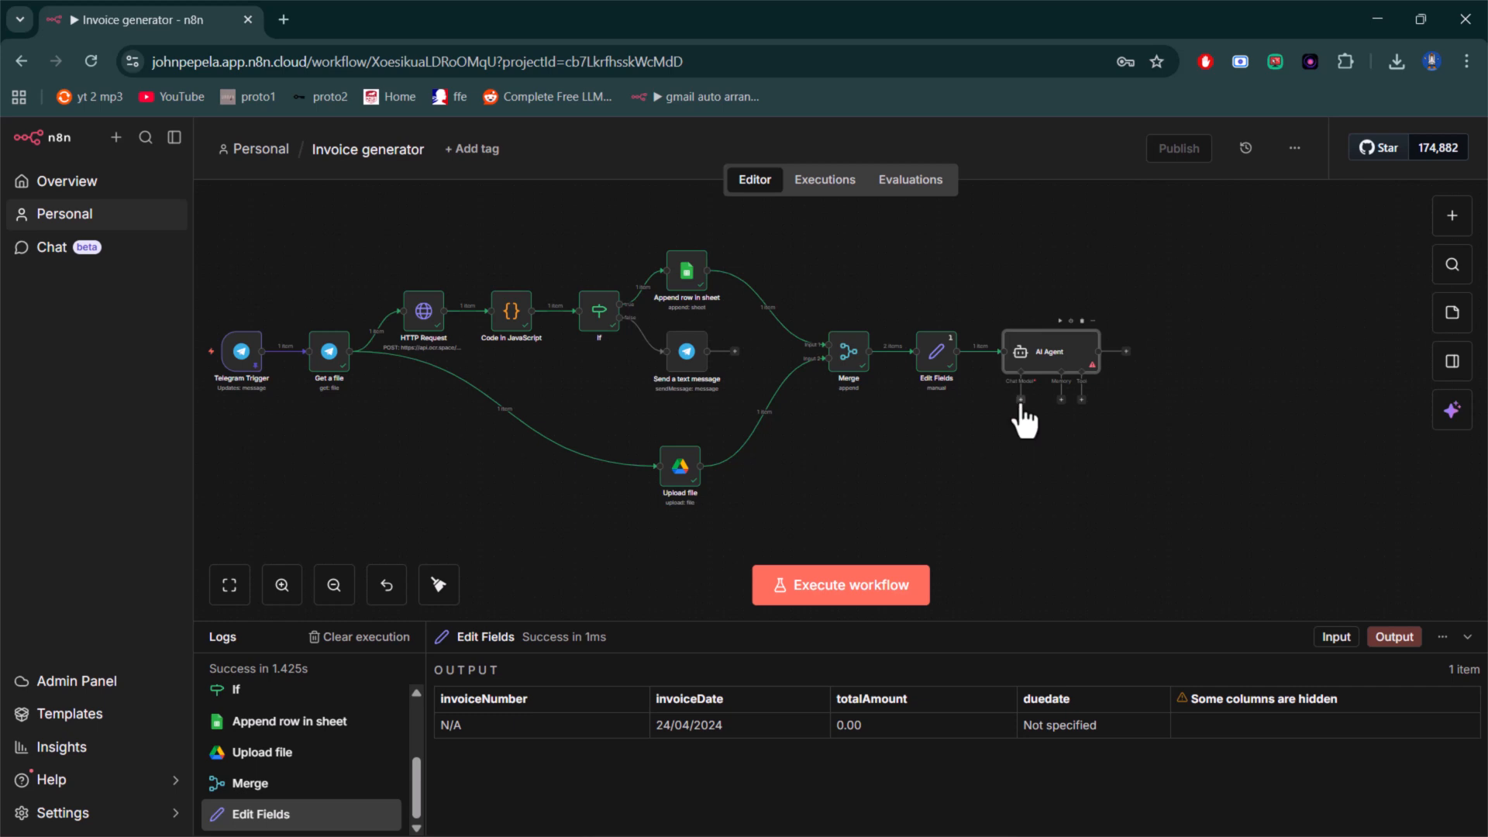
# - Attach an OpenRouter Chat Model to the AI Agent's Chat Model connector
pyautogui.scroll(1, 1034, 383)
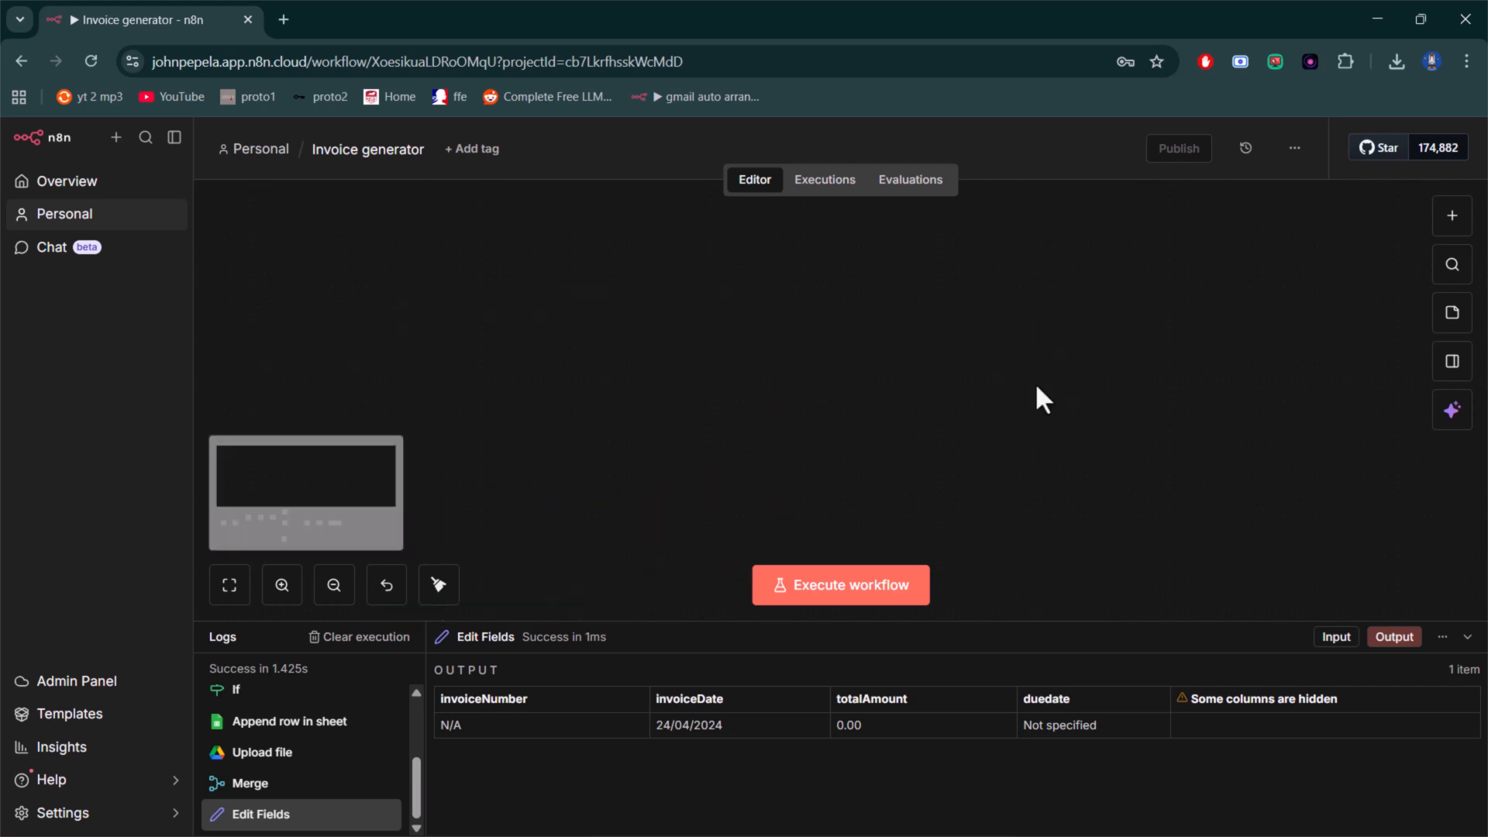
pyautogui.scroll(4, 1066, 524)
pyautogui.scroll(4, 1066, 524)
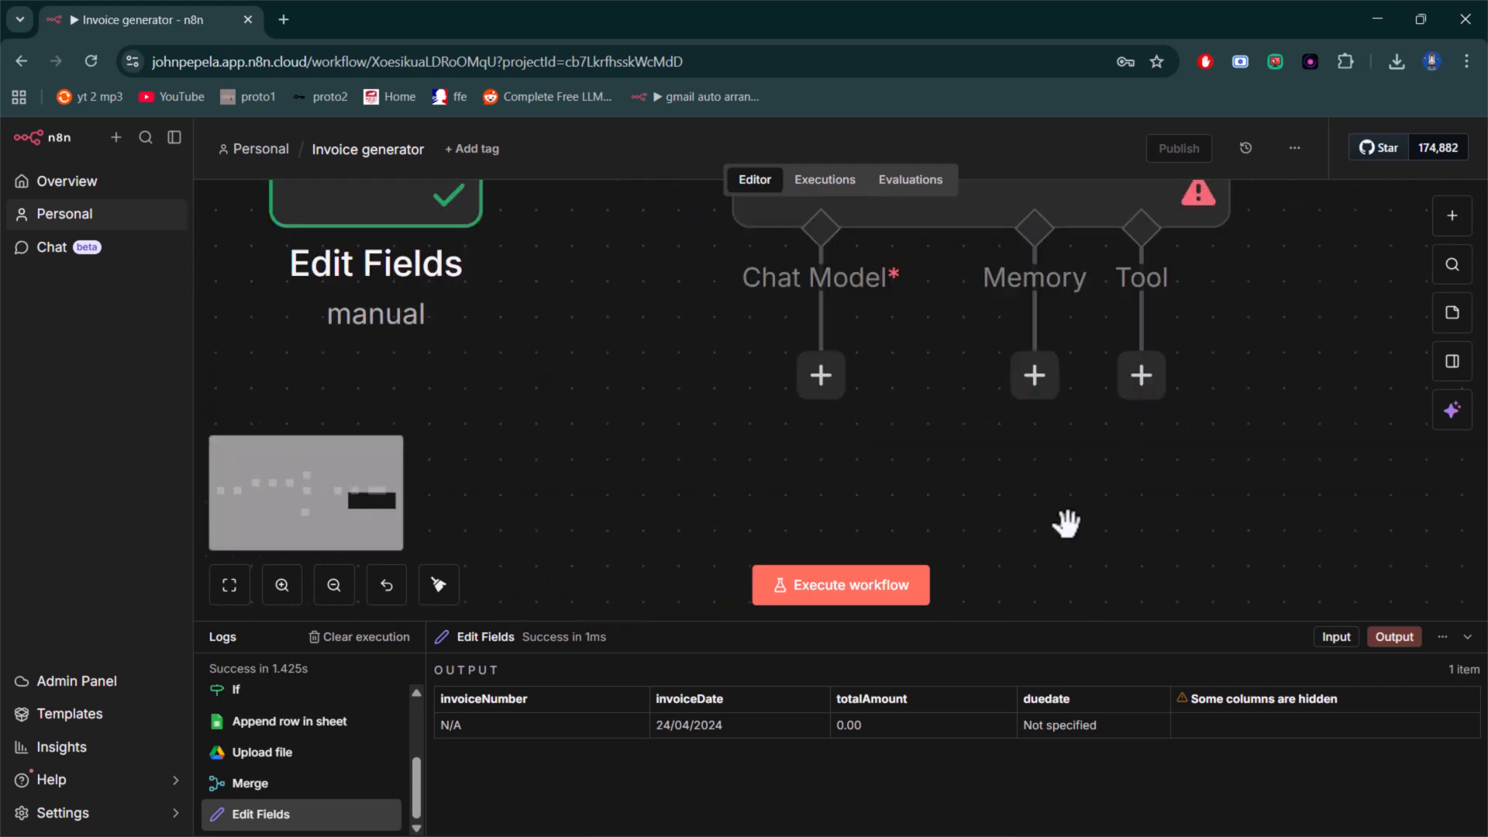
pyautogui.click(823, 380)
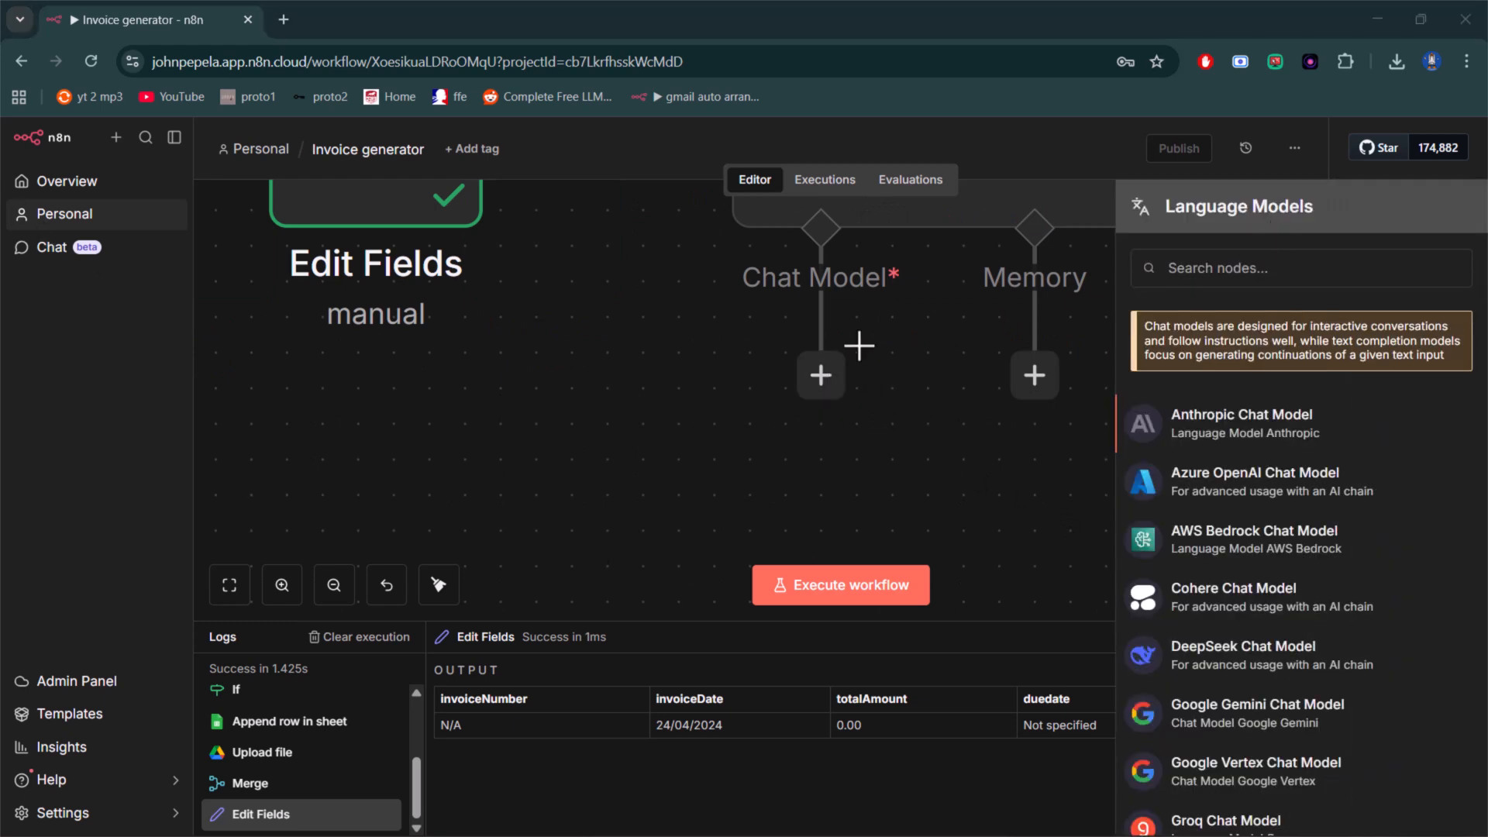
pyautogui.click(823, 382)
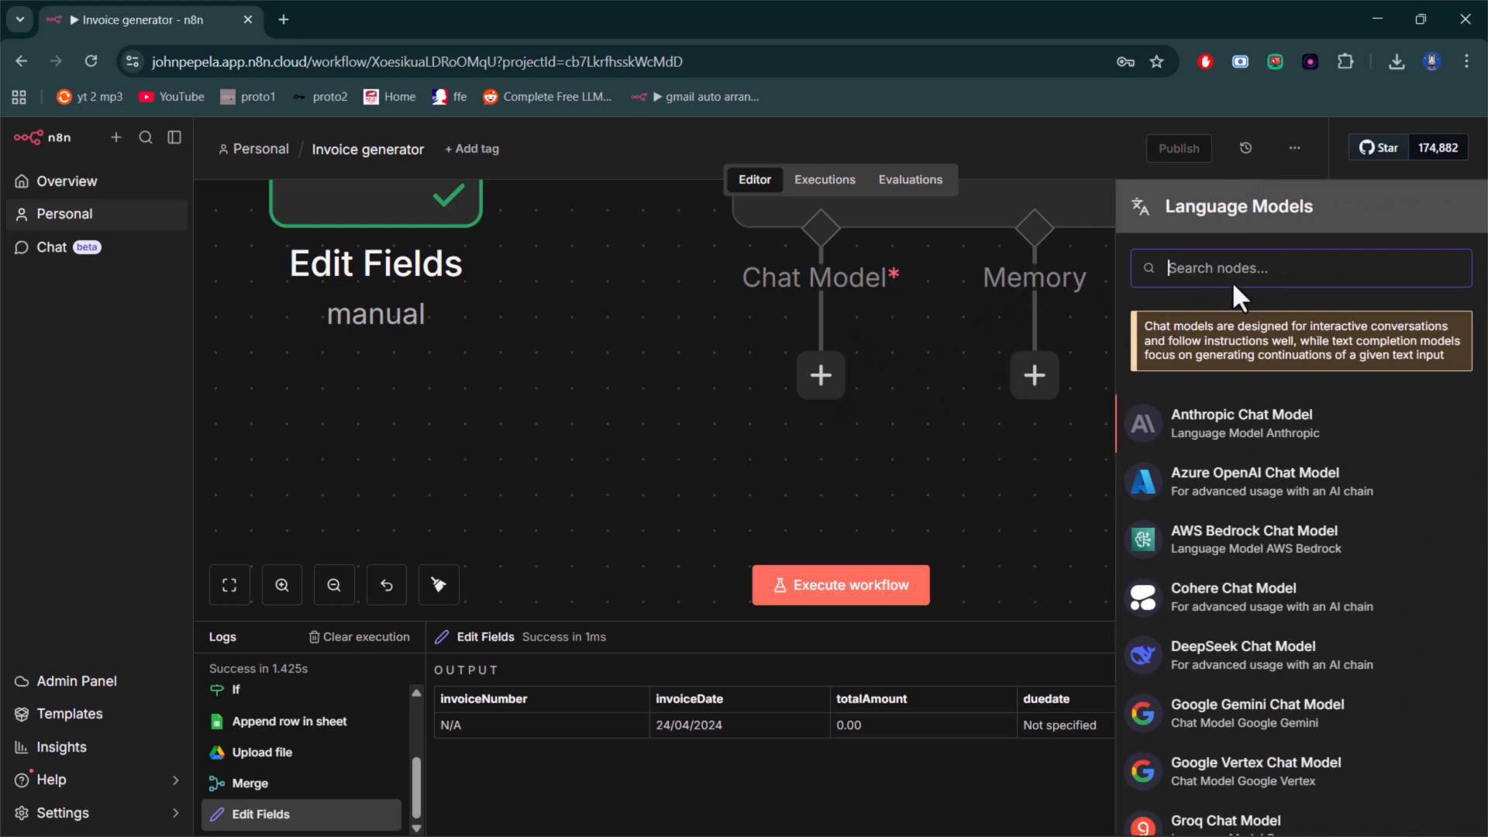
pyautogui.write('open')
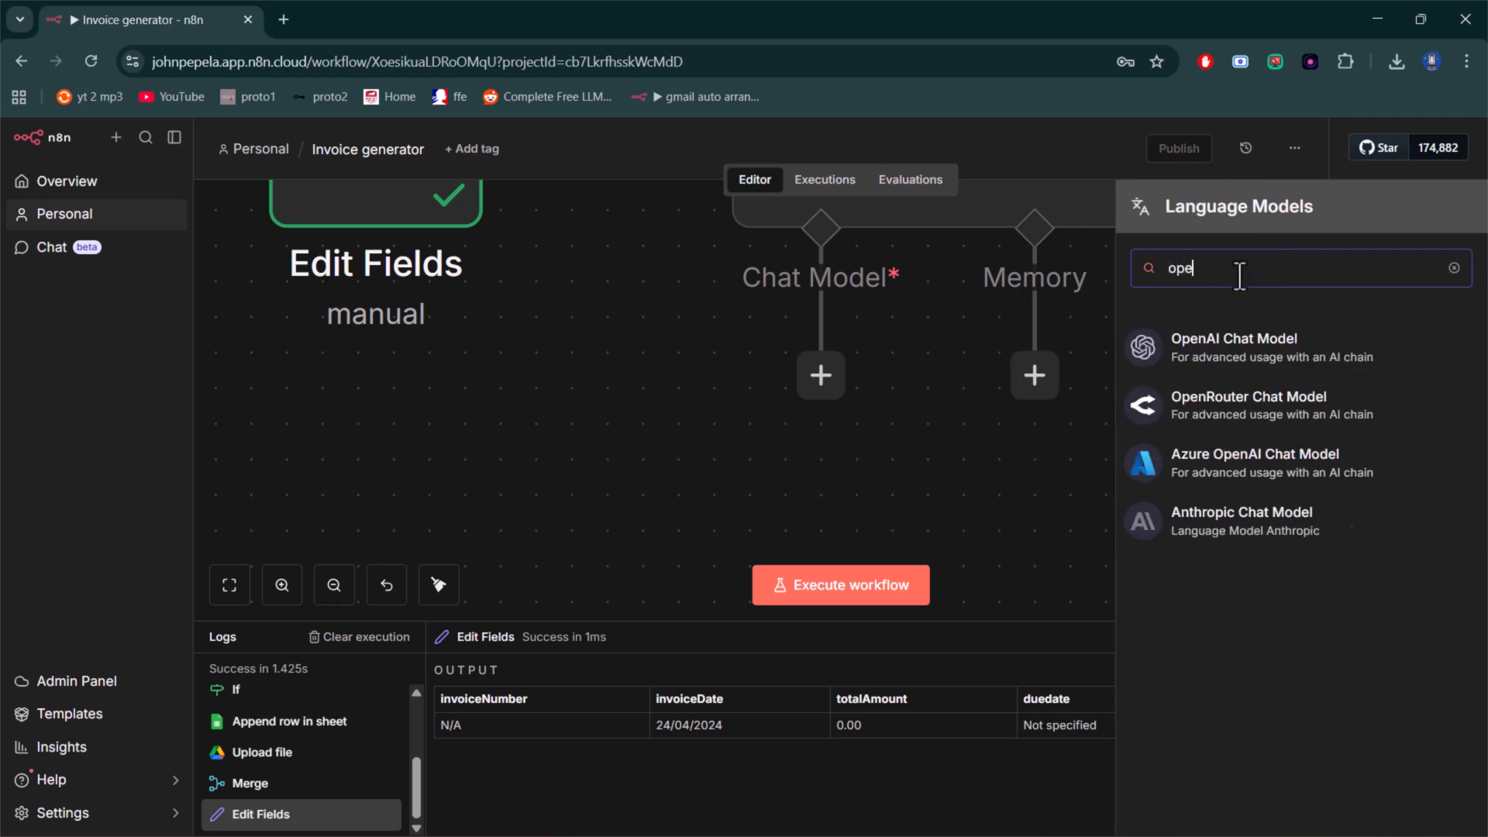
pyautogui.click(1292, 426)
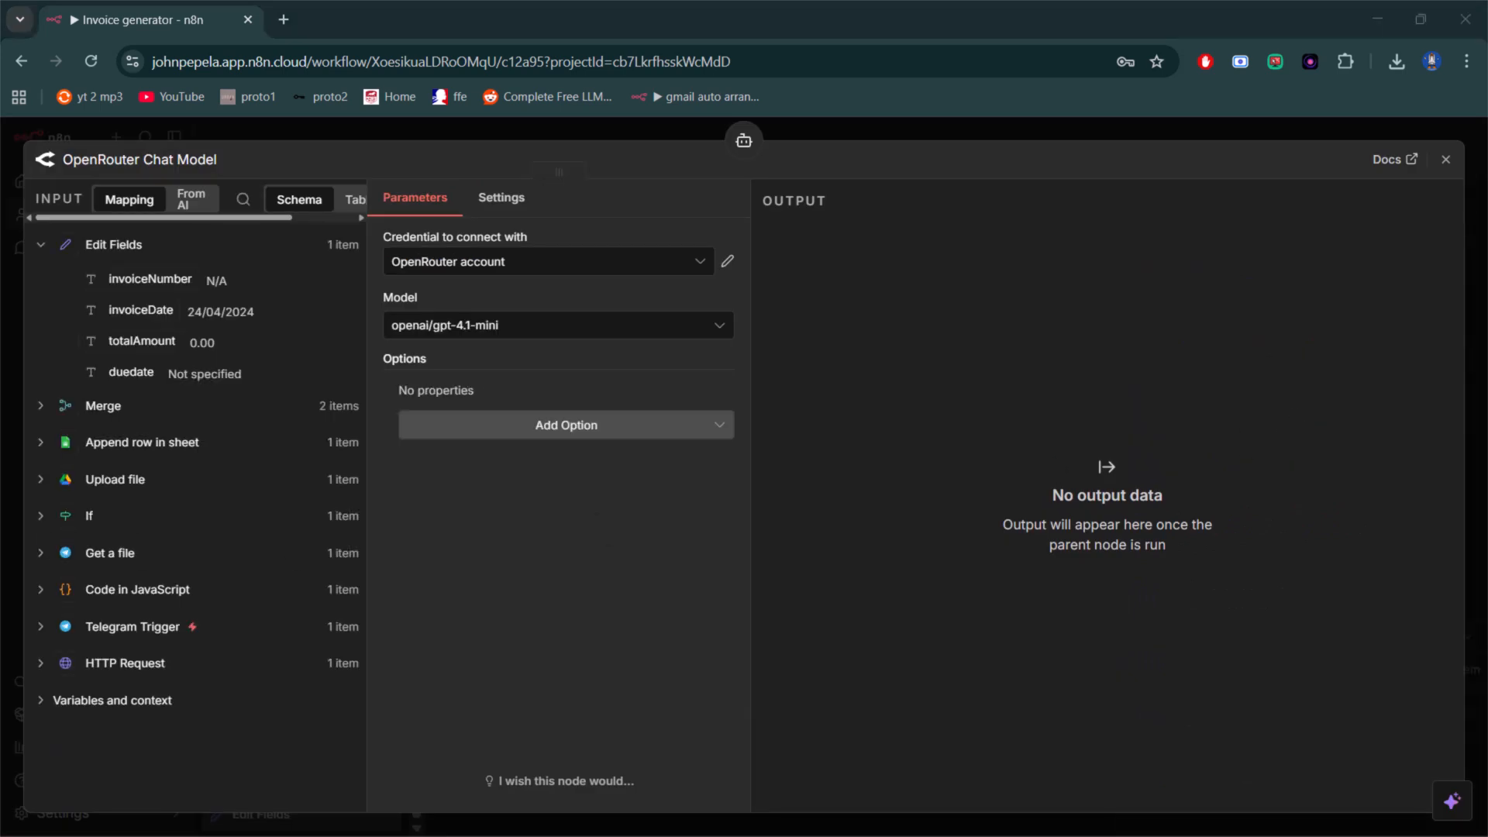
# - Set the OpenRouter Chat Model's model to anthropic/claude-3.5-sonnet and close its settings
pyautogui.click(610, 327)
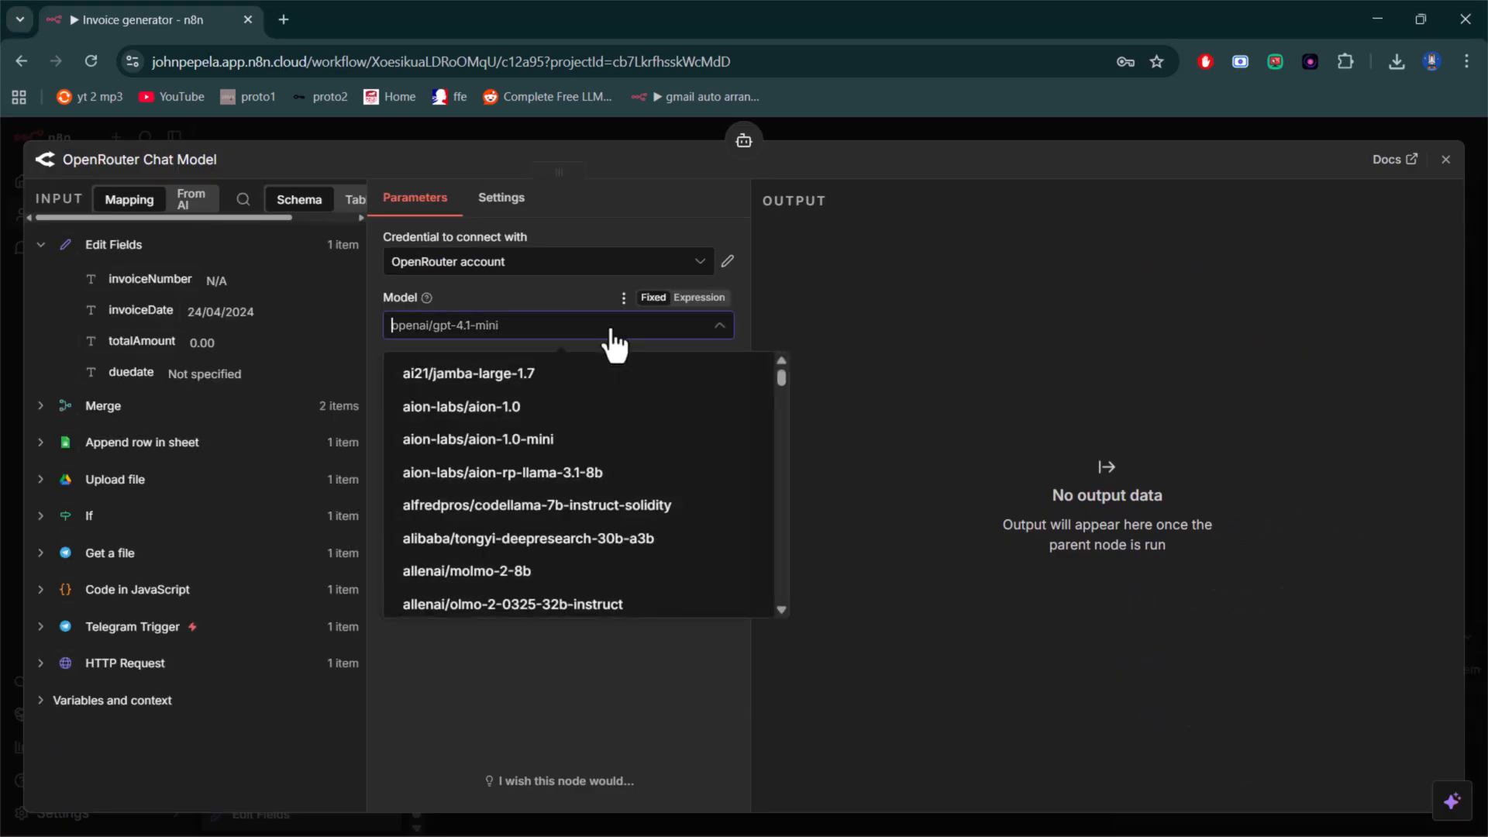
pyautogui.scroll(5, 542, 508)
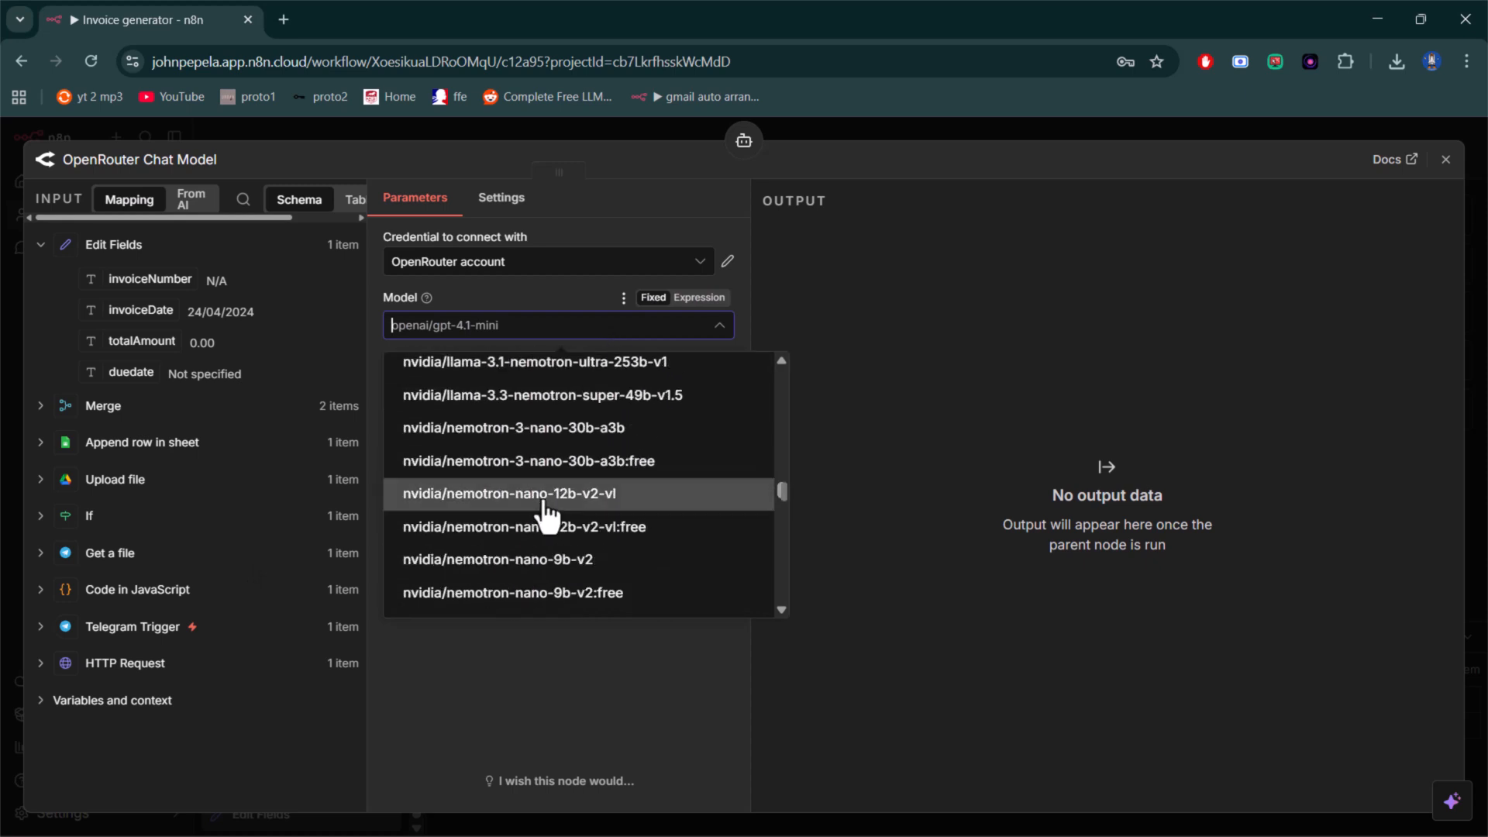
pyautogui.scroll(10, 547, 514)
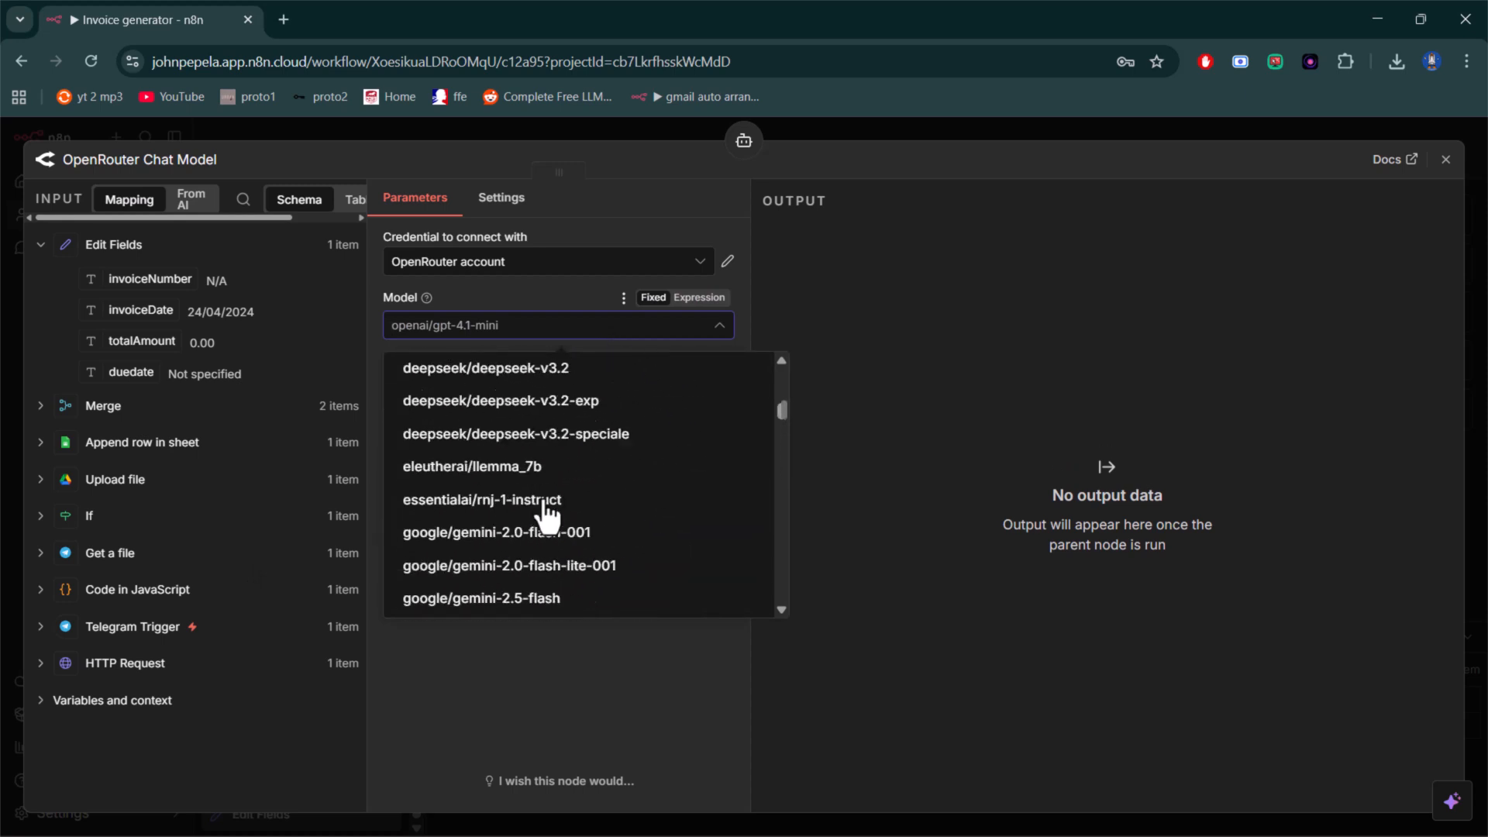
pyautogui.scroll(6, 547, 513)
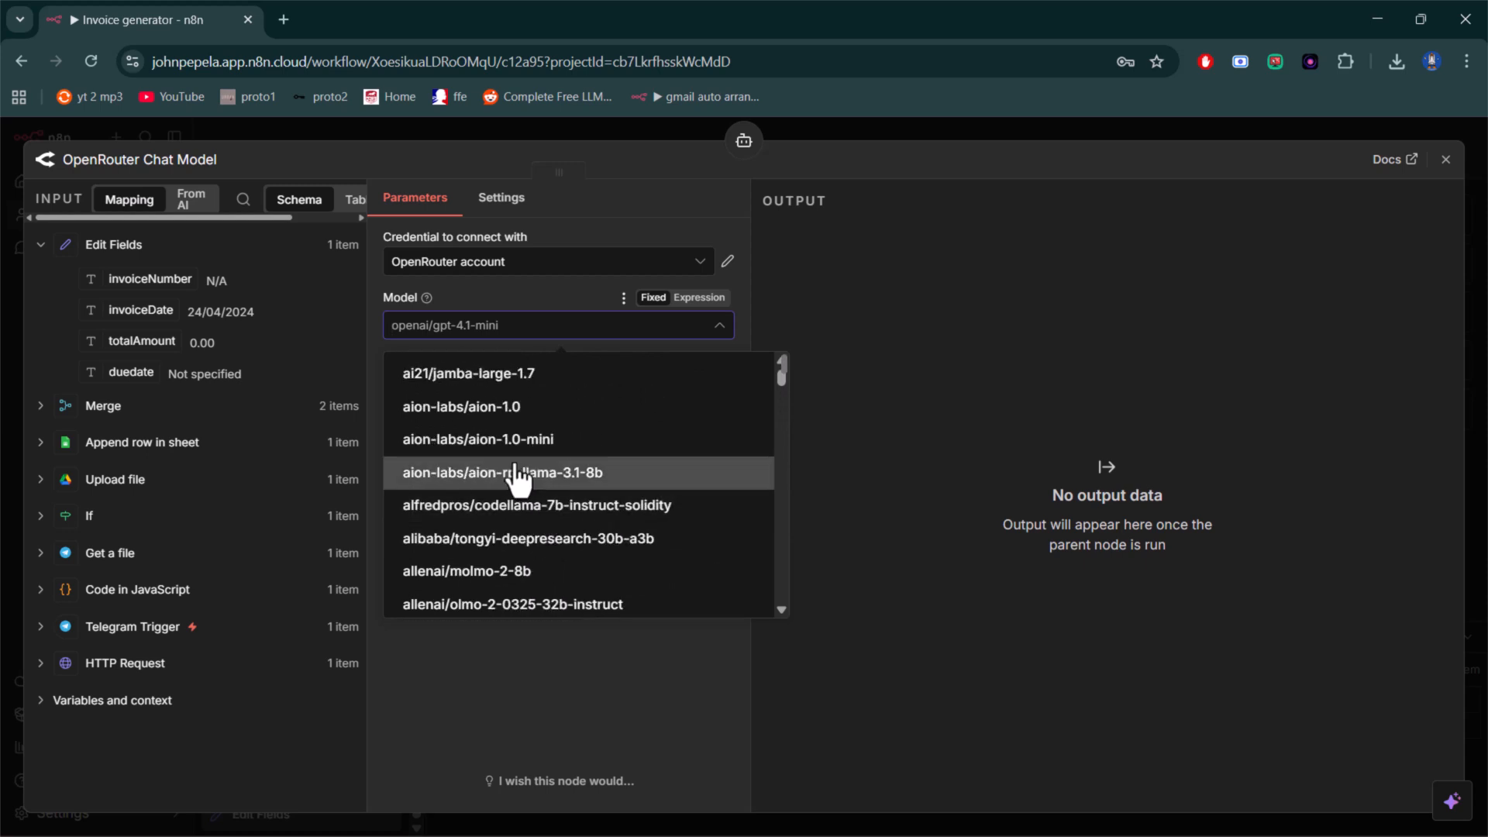
pyautogui.scroll(-3, 518, 476)
pyautogui.scroll(-3, 518, 477)
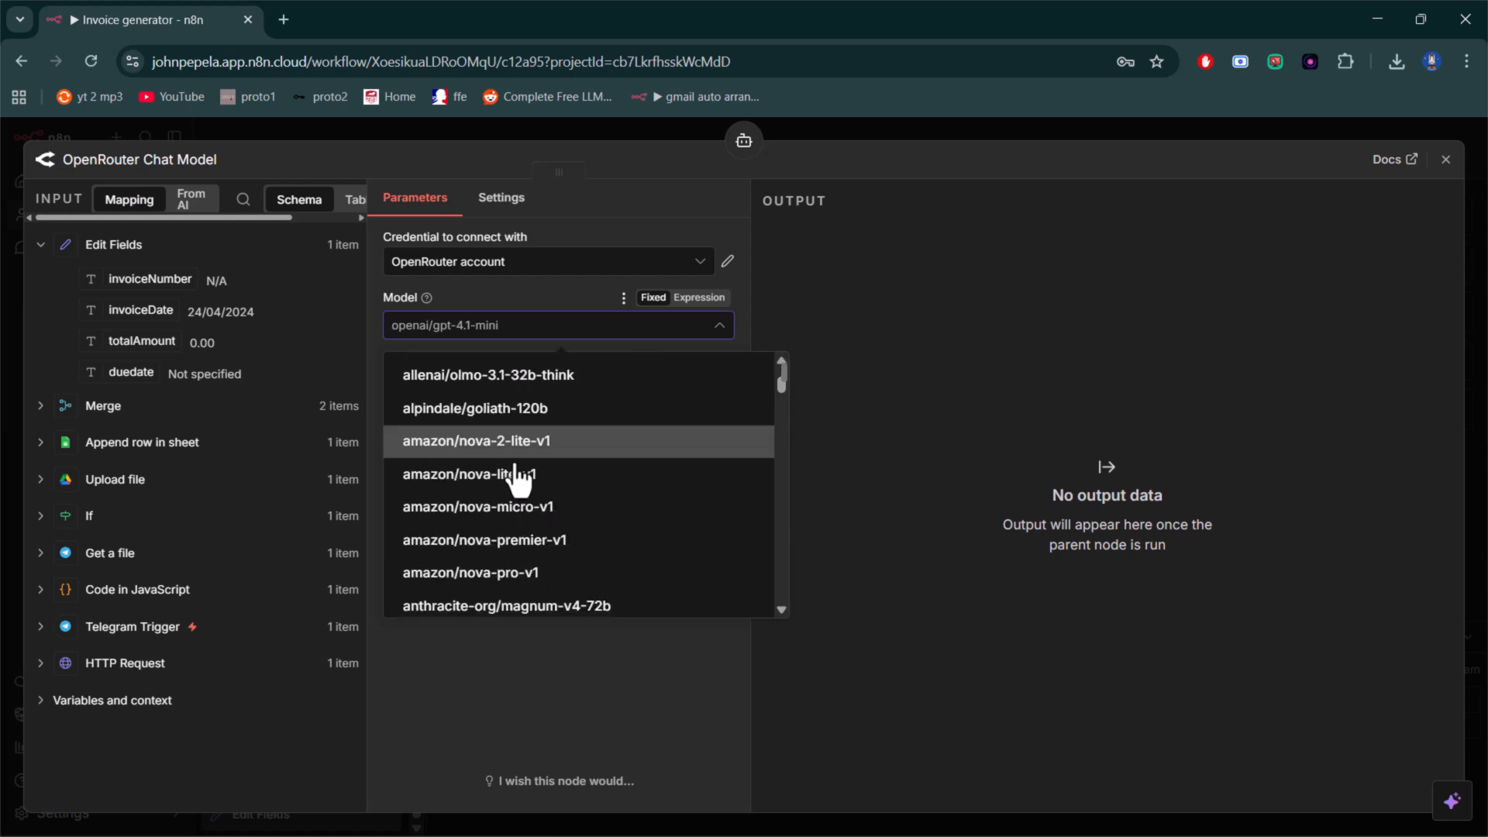
pyautogui.scroll(-3, 517, 477)
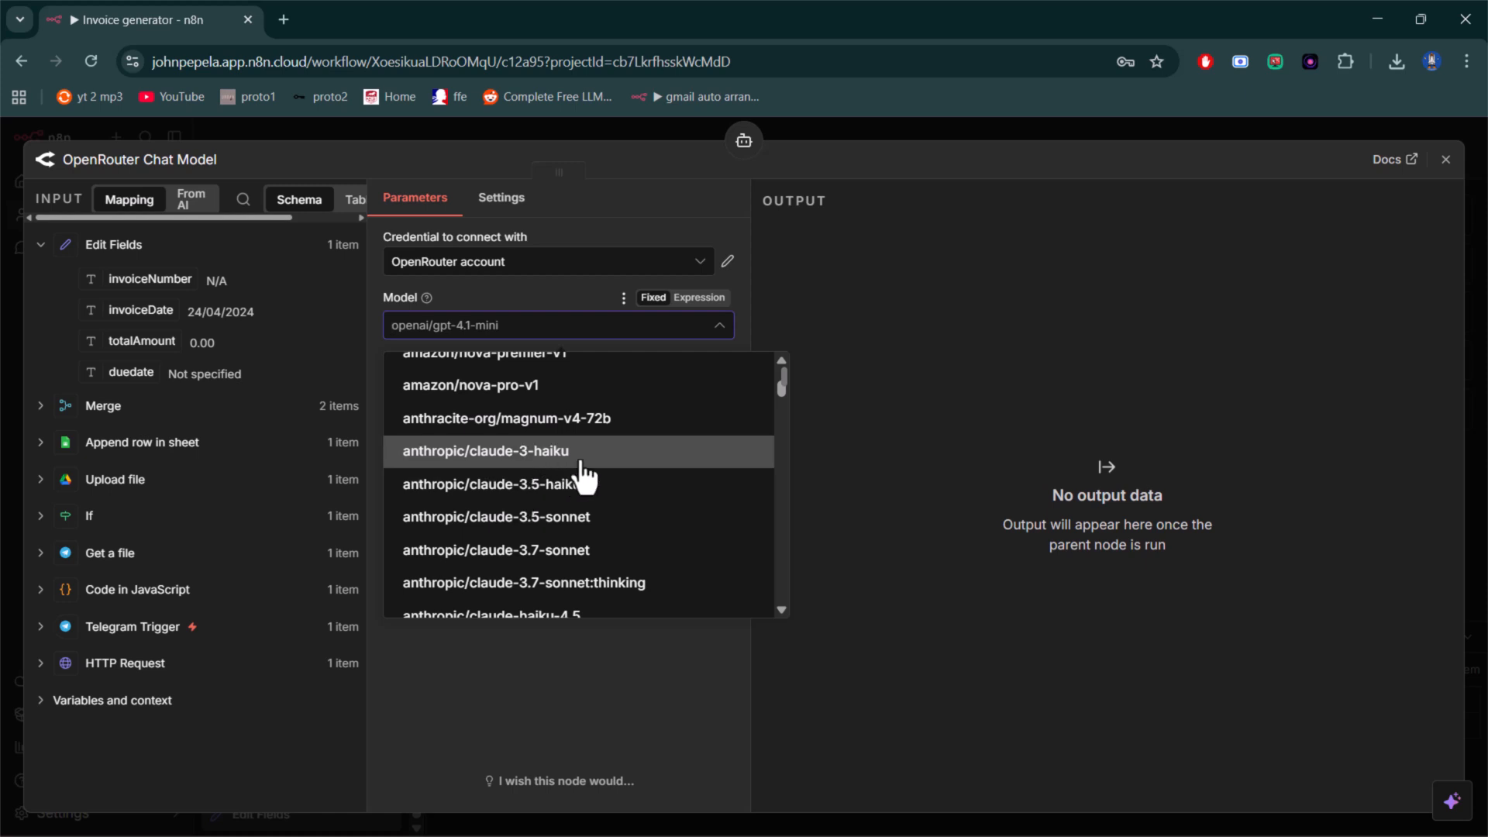
pyautogui.click(573, 516)
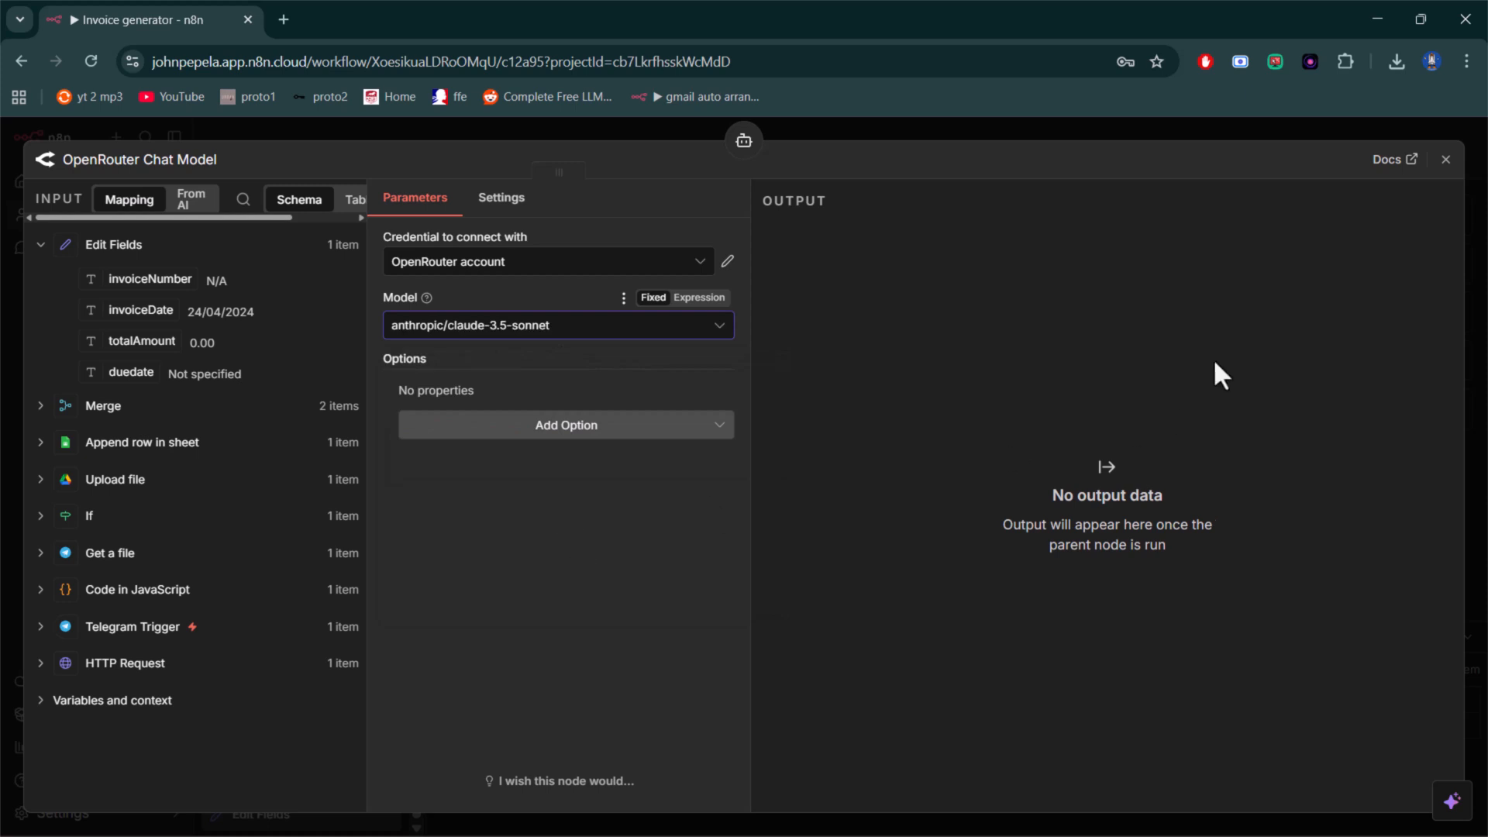
pyautogui.click(1445, 159)
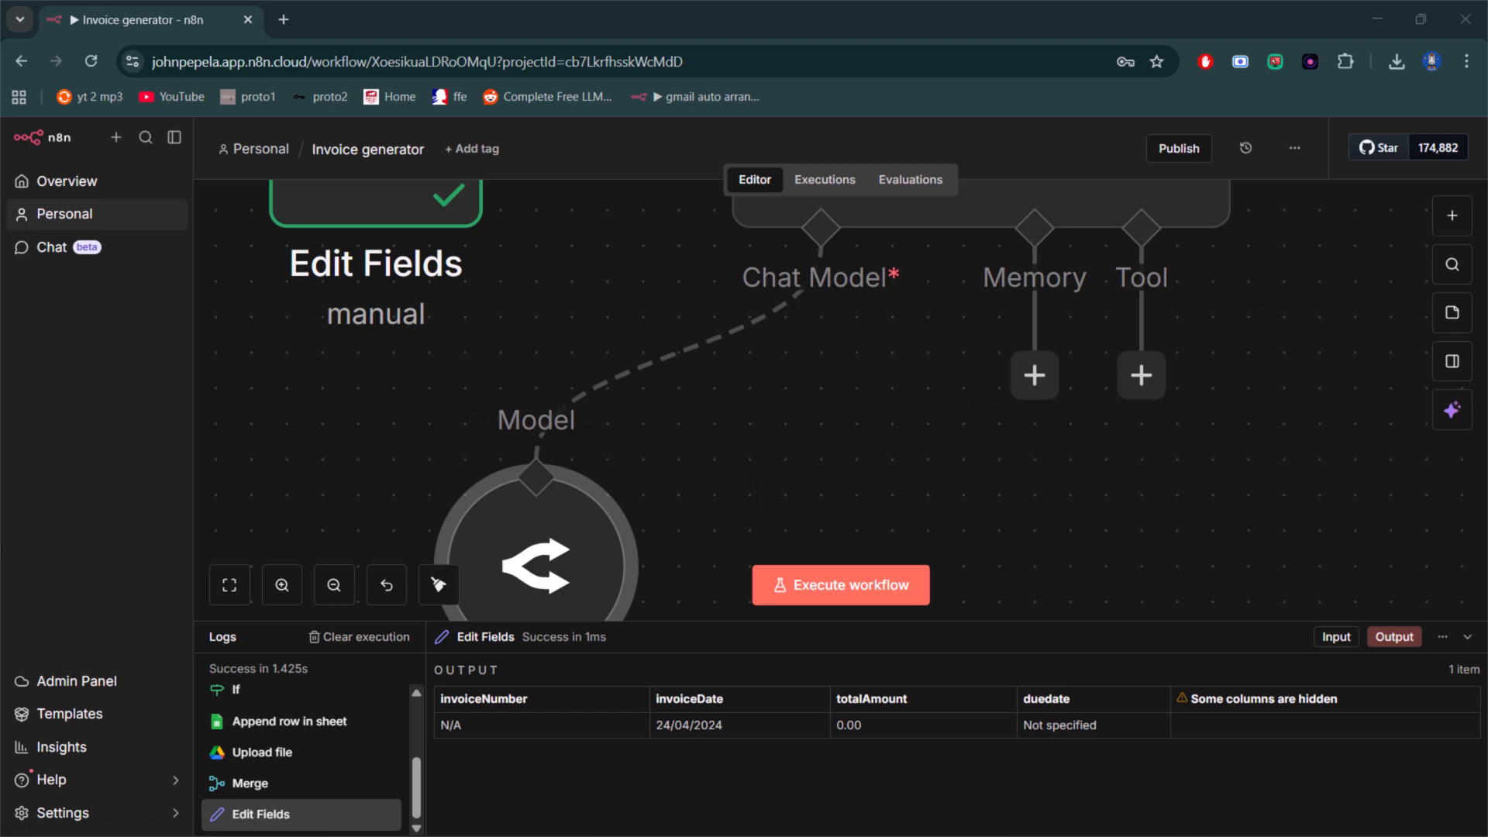
# - Attach Simple Memory to the AI Agent's Memory connector and set its Session ID to Define below
pyautogui.click(1033, 387)
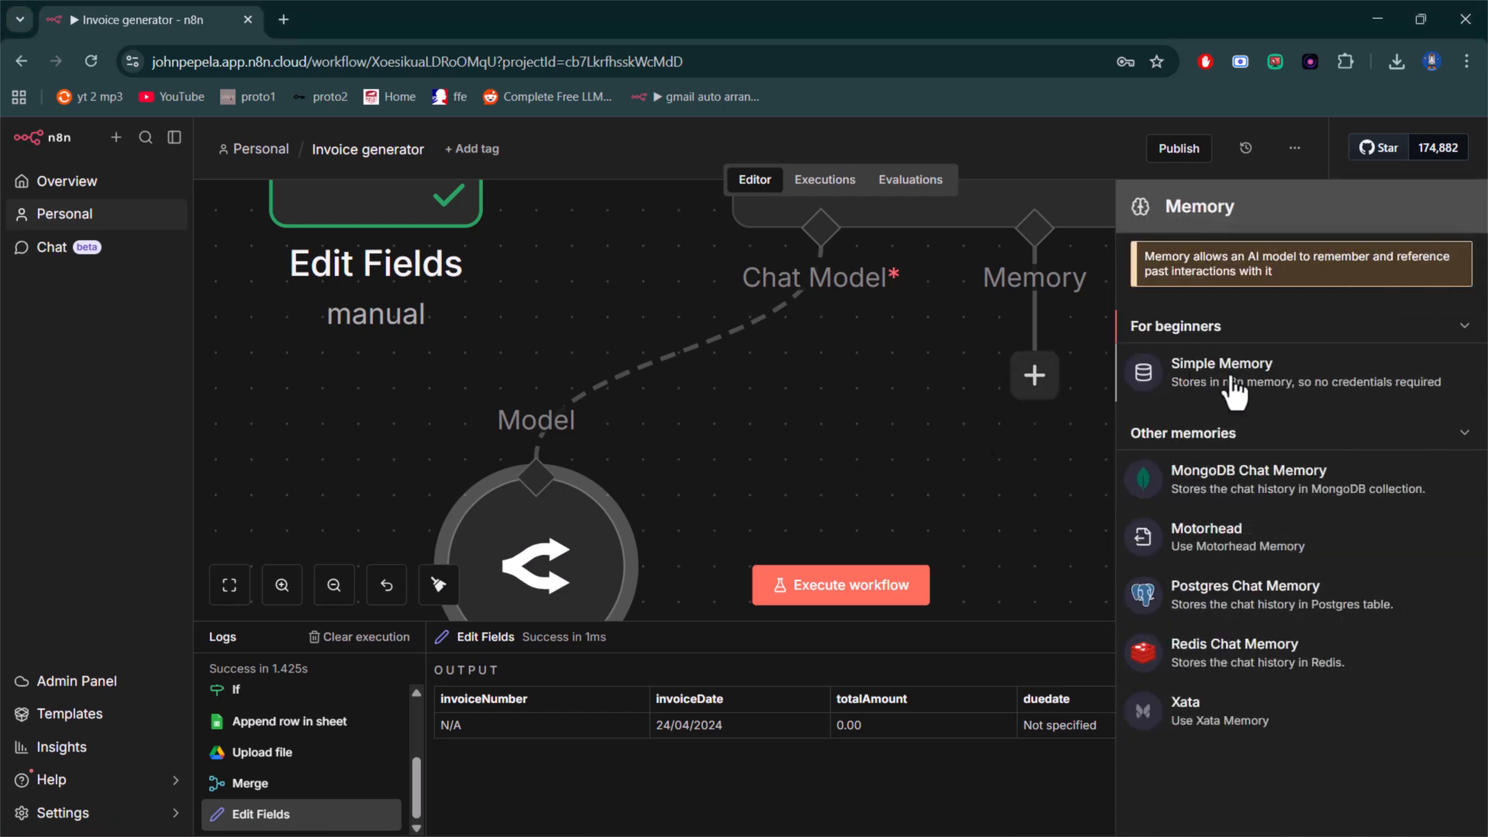
pyautogui.click(1232, 391)
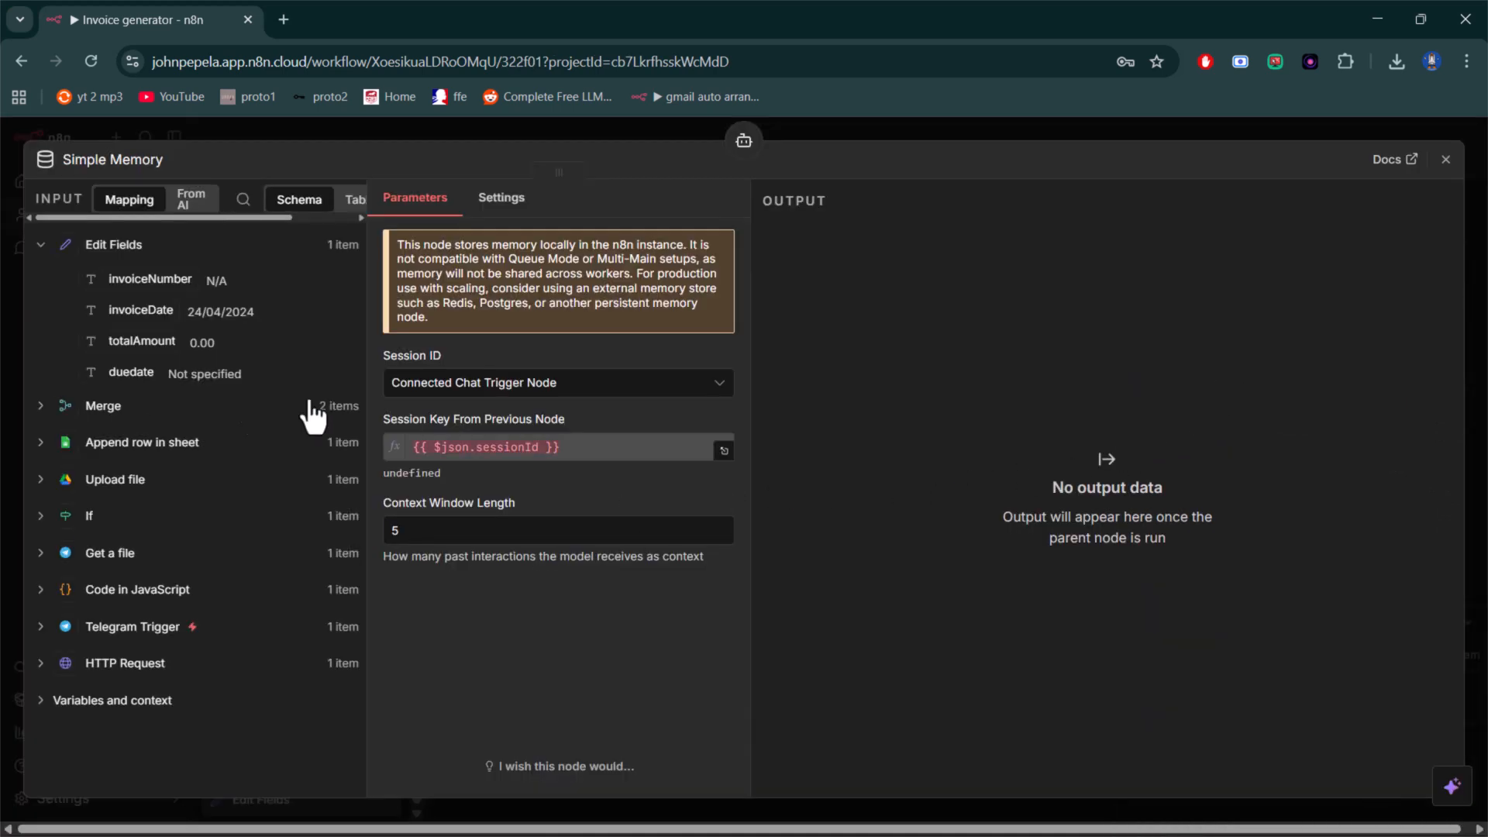
pyautogui.click(569, 388)
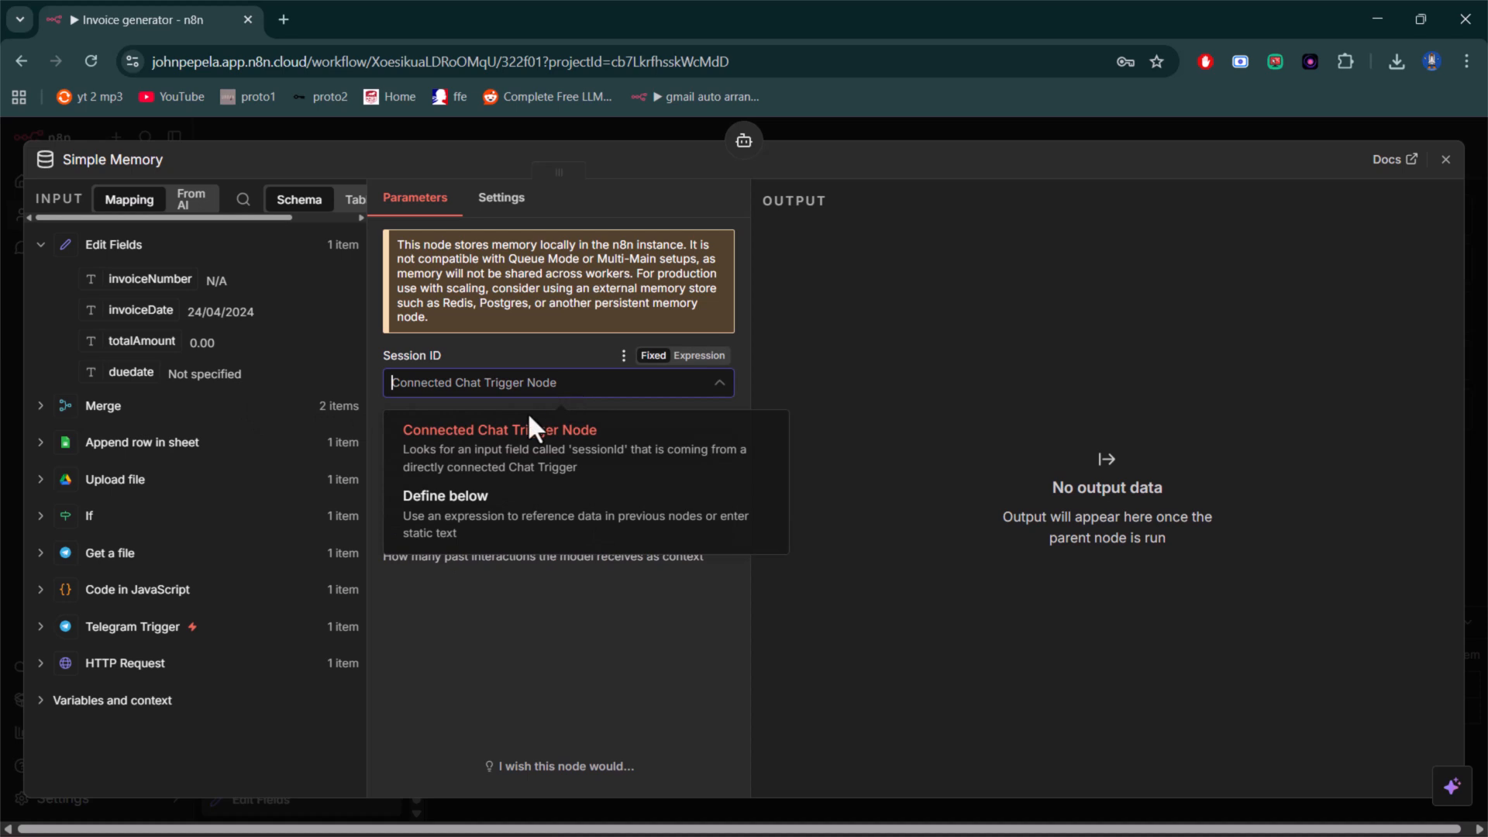
pyautogui.click(496, 500)
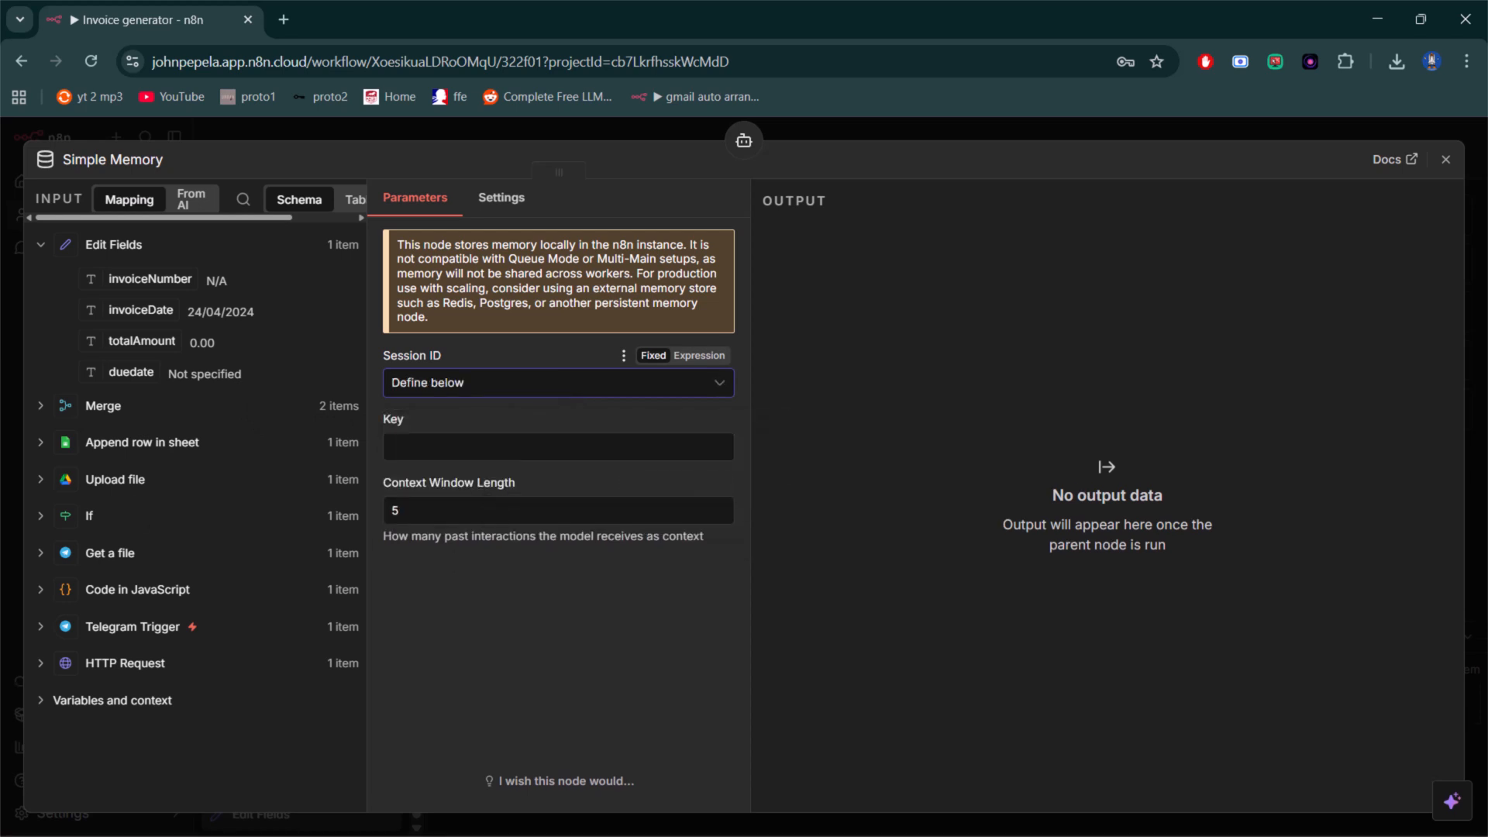
# - Paste {{ $('Telegram Trigger').item.json.message.chat.id }} as the memory's Key and close its settings
pyautogui.hotkey('alt', 'Tab')
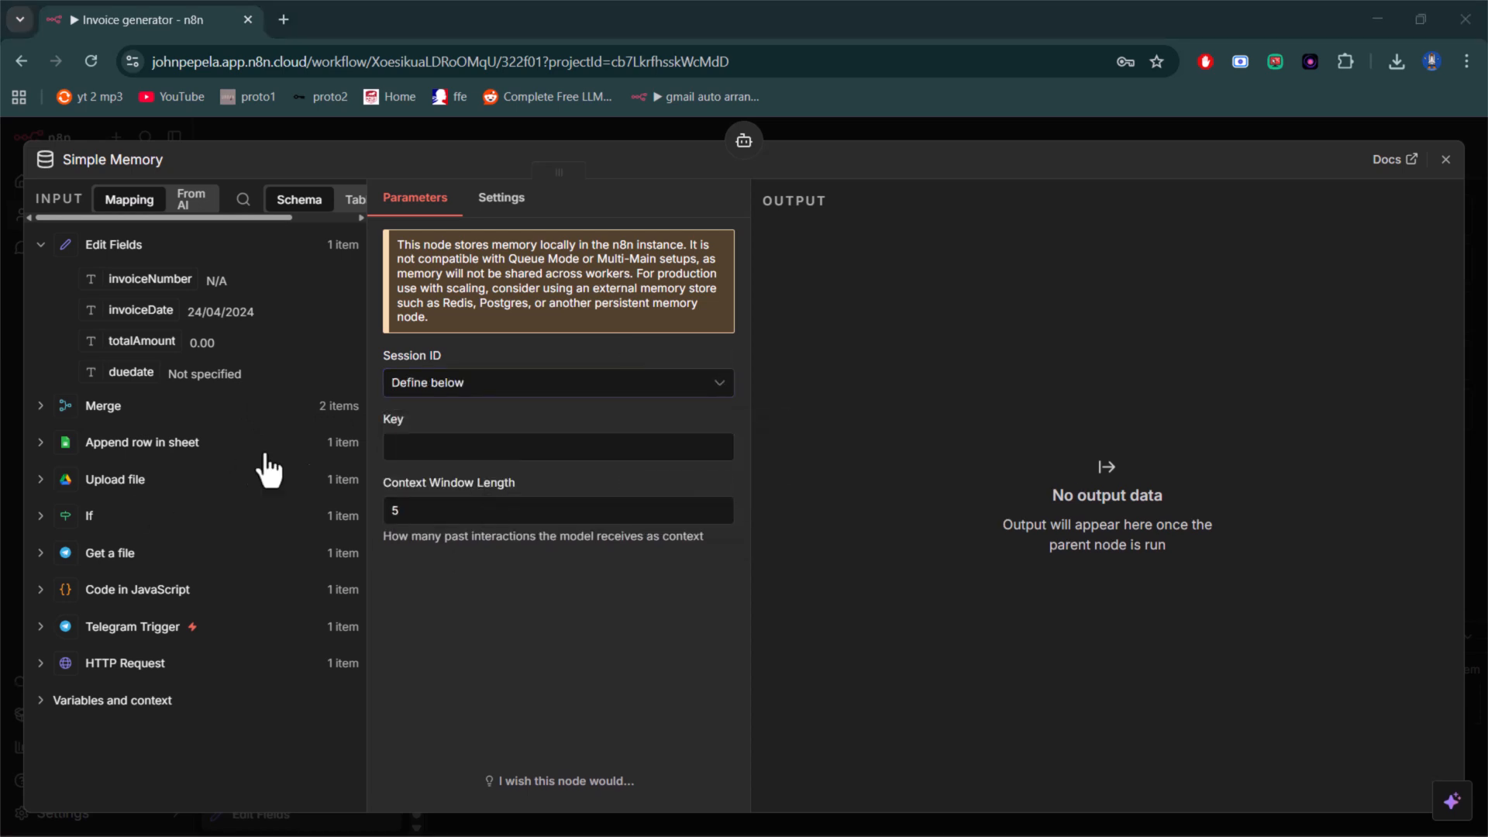
pyautogui.click(405, 446)
pyautogui.write("{{ $('Telegram Trigger').item.json.message.chat.id }}")
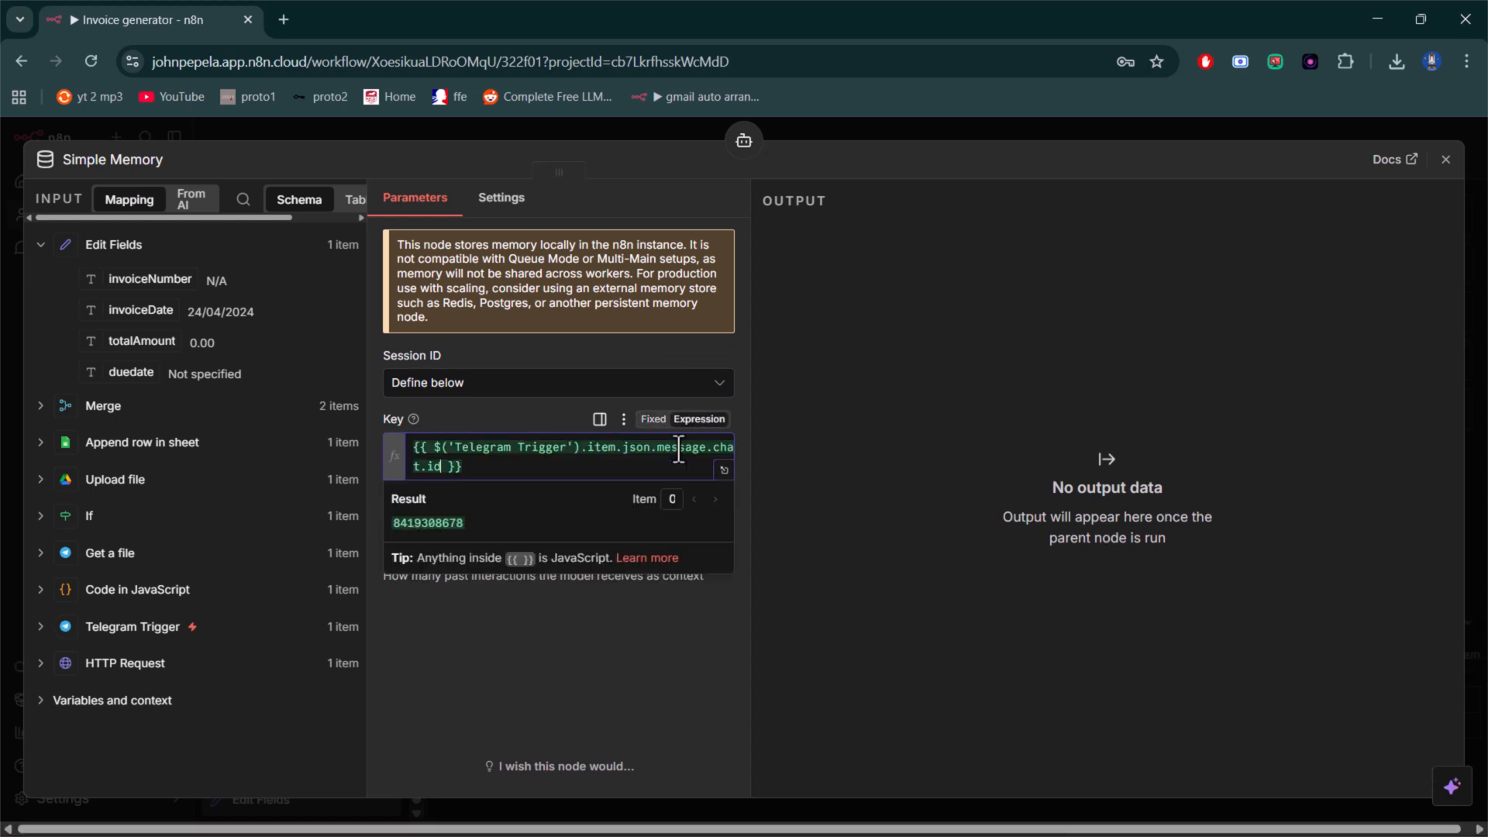
pyautogui.click(886, 388)
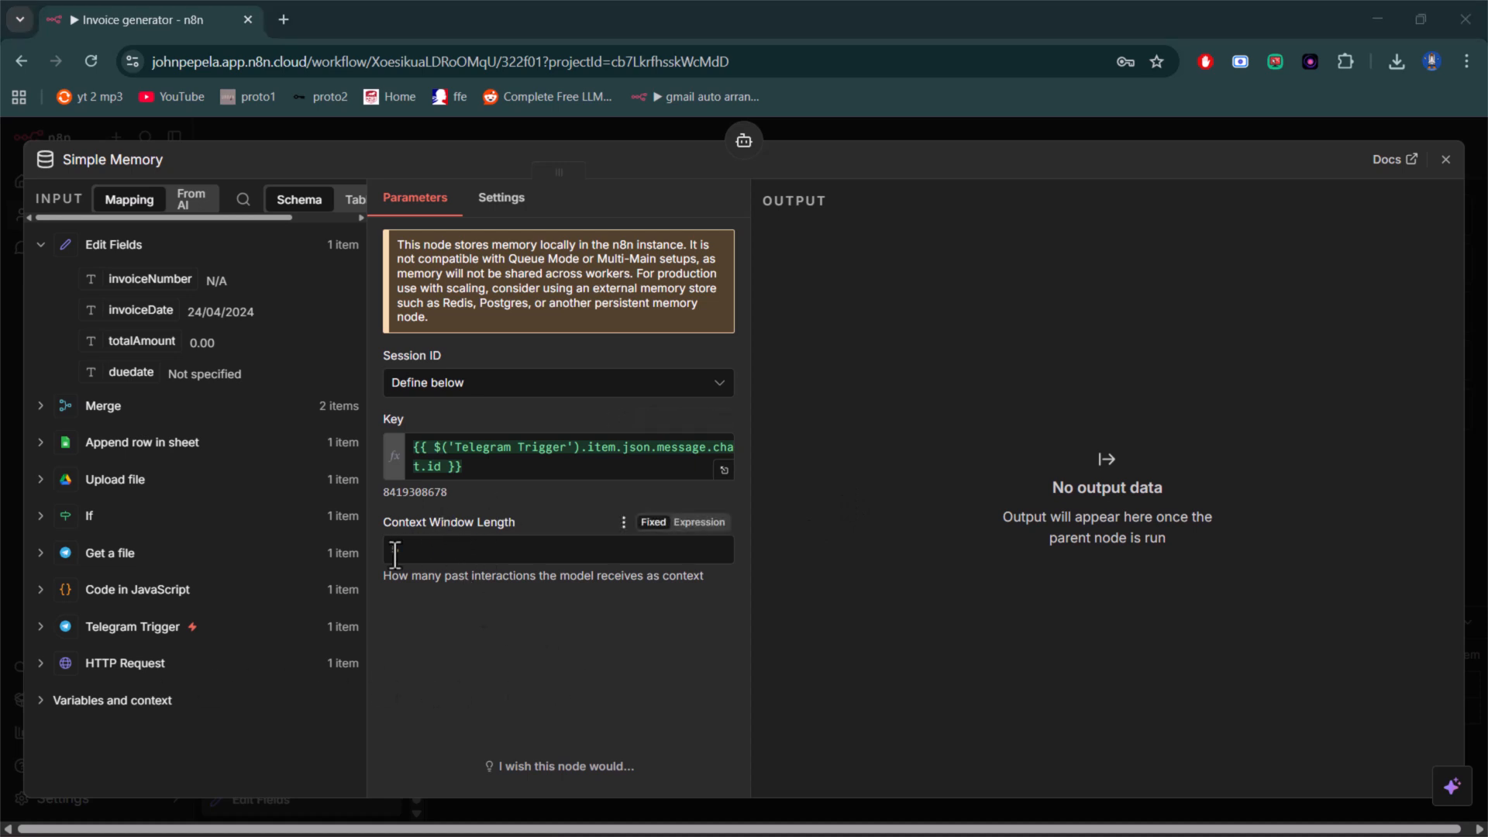
pyautogui.click(1445, 159)
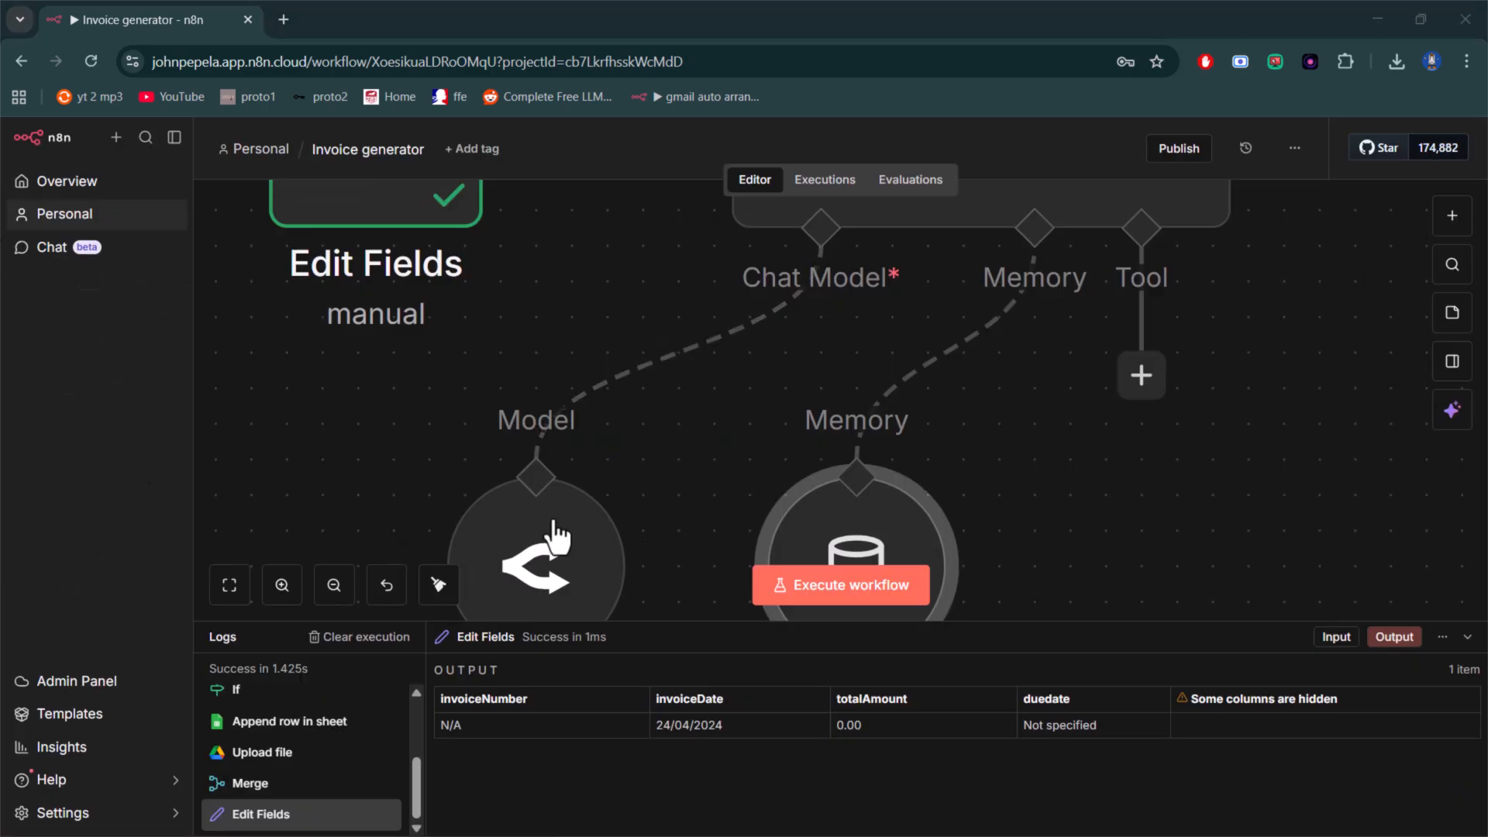
# - Add a Telegram "Send a text message" node after the AI Agent's output
pyautogui.scroll(-3, 921, 507)
pyautogui.scroll(3, 921, 508)
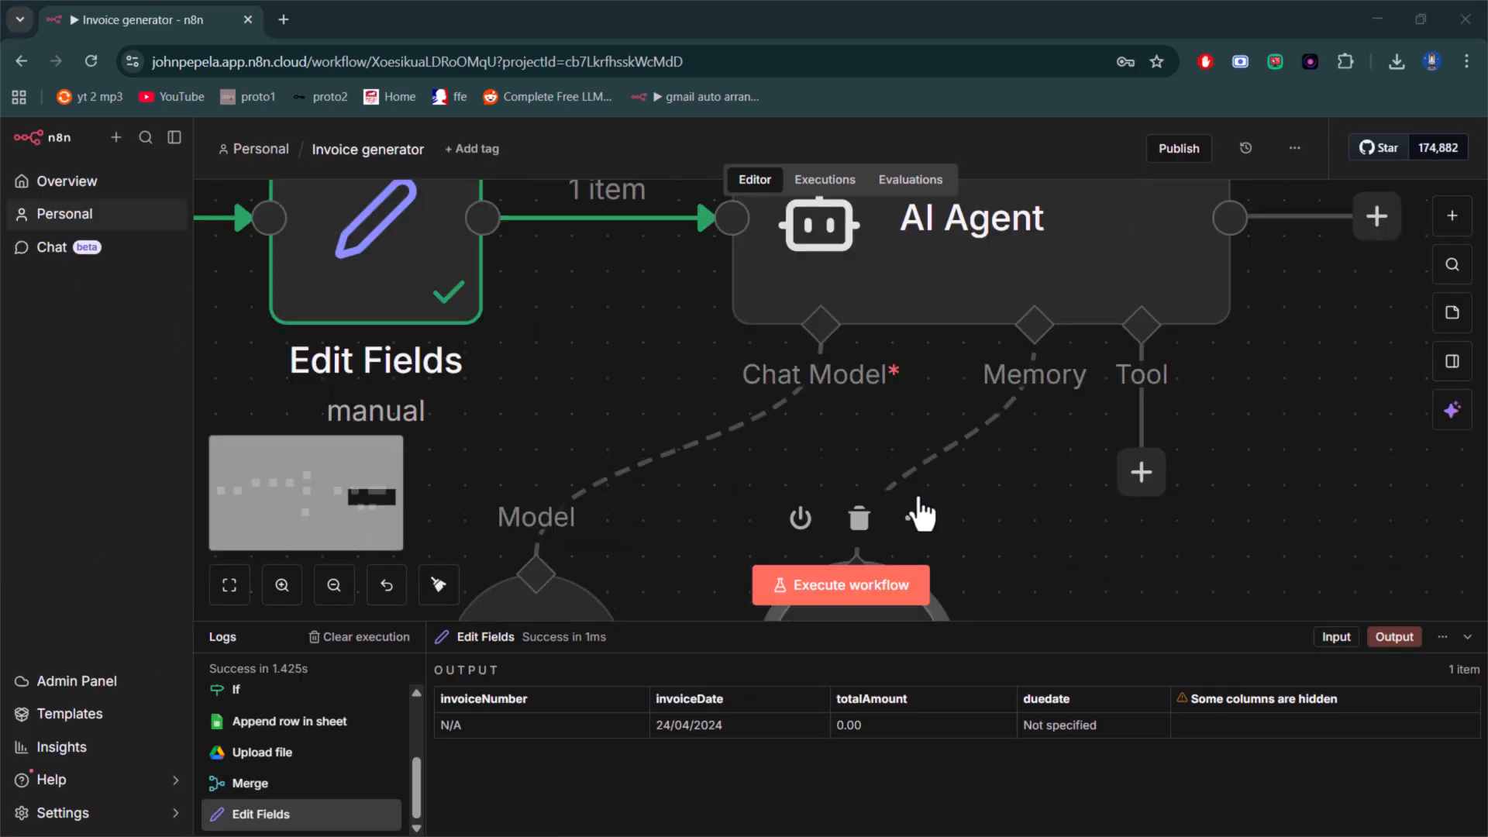
pyautogui.scroll(1, 1057, 481)
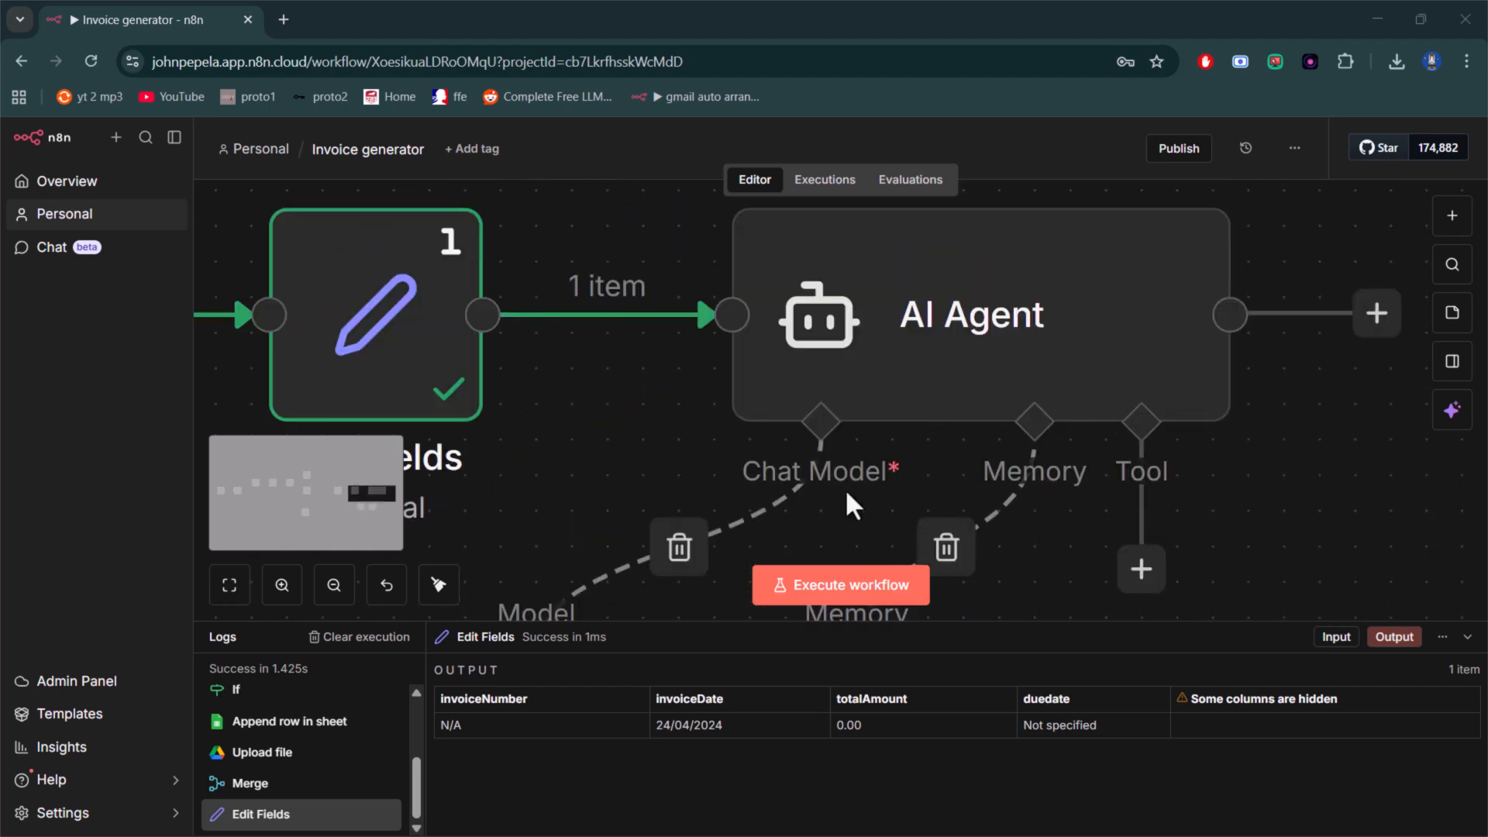
pyautogui.scroll(-3, 891, 500)
pyautogui.scroll(-3, 895, 508)
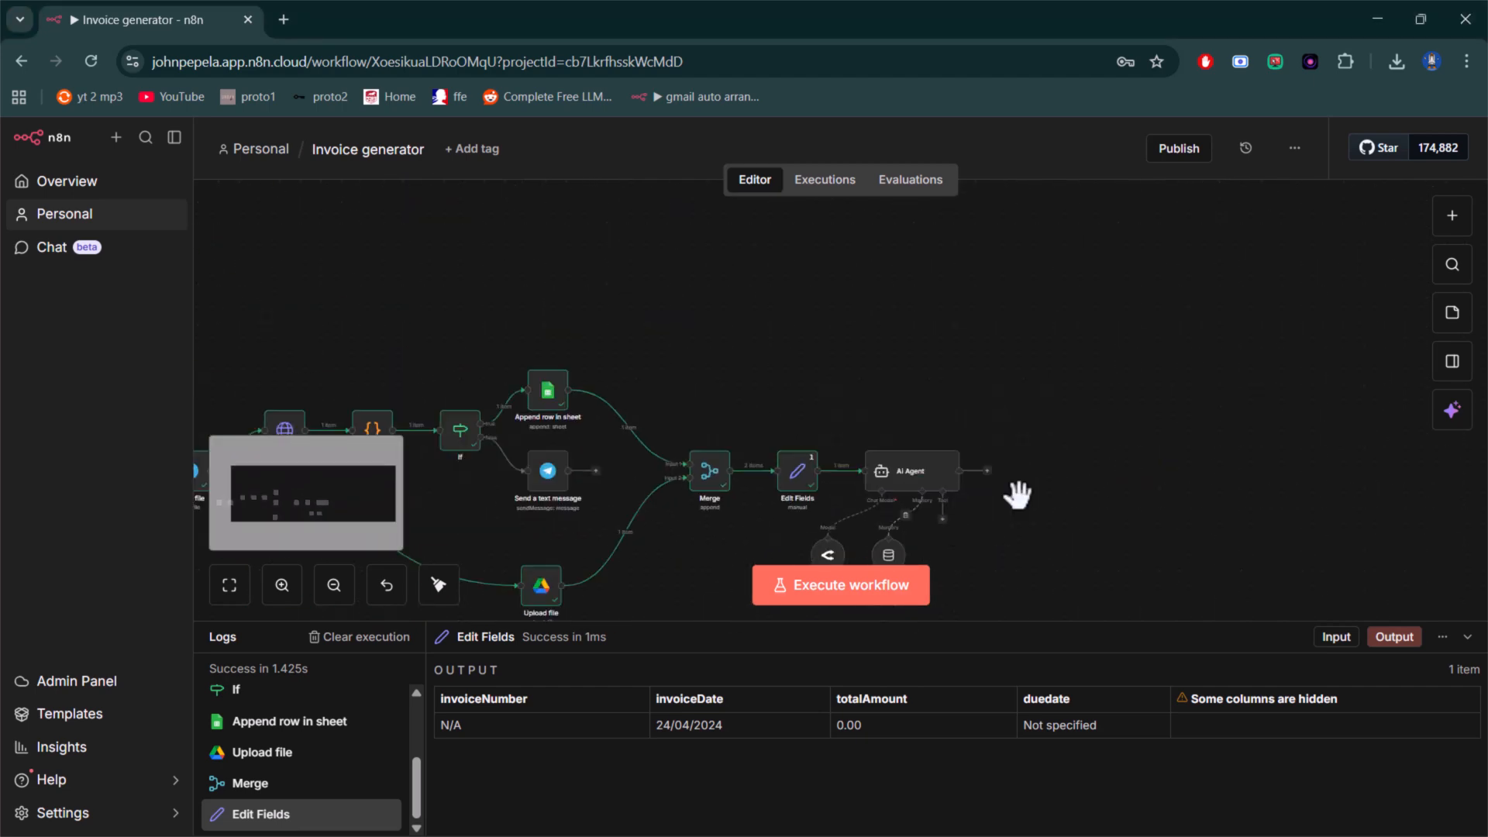
pyautogui.click(986, 470)
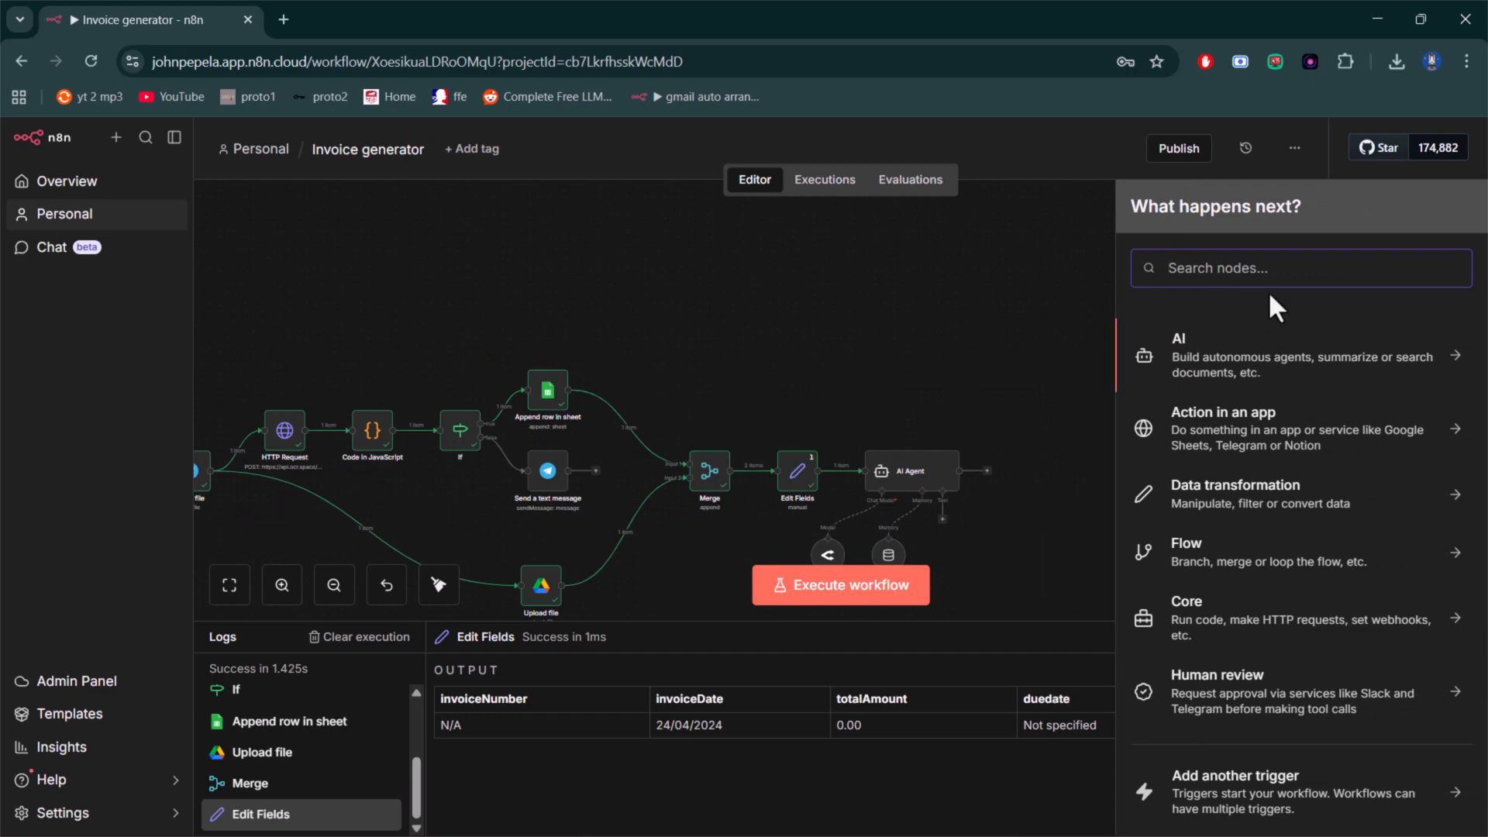
pyautogui.write('te')
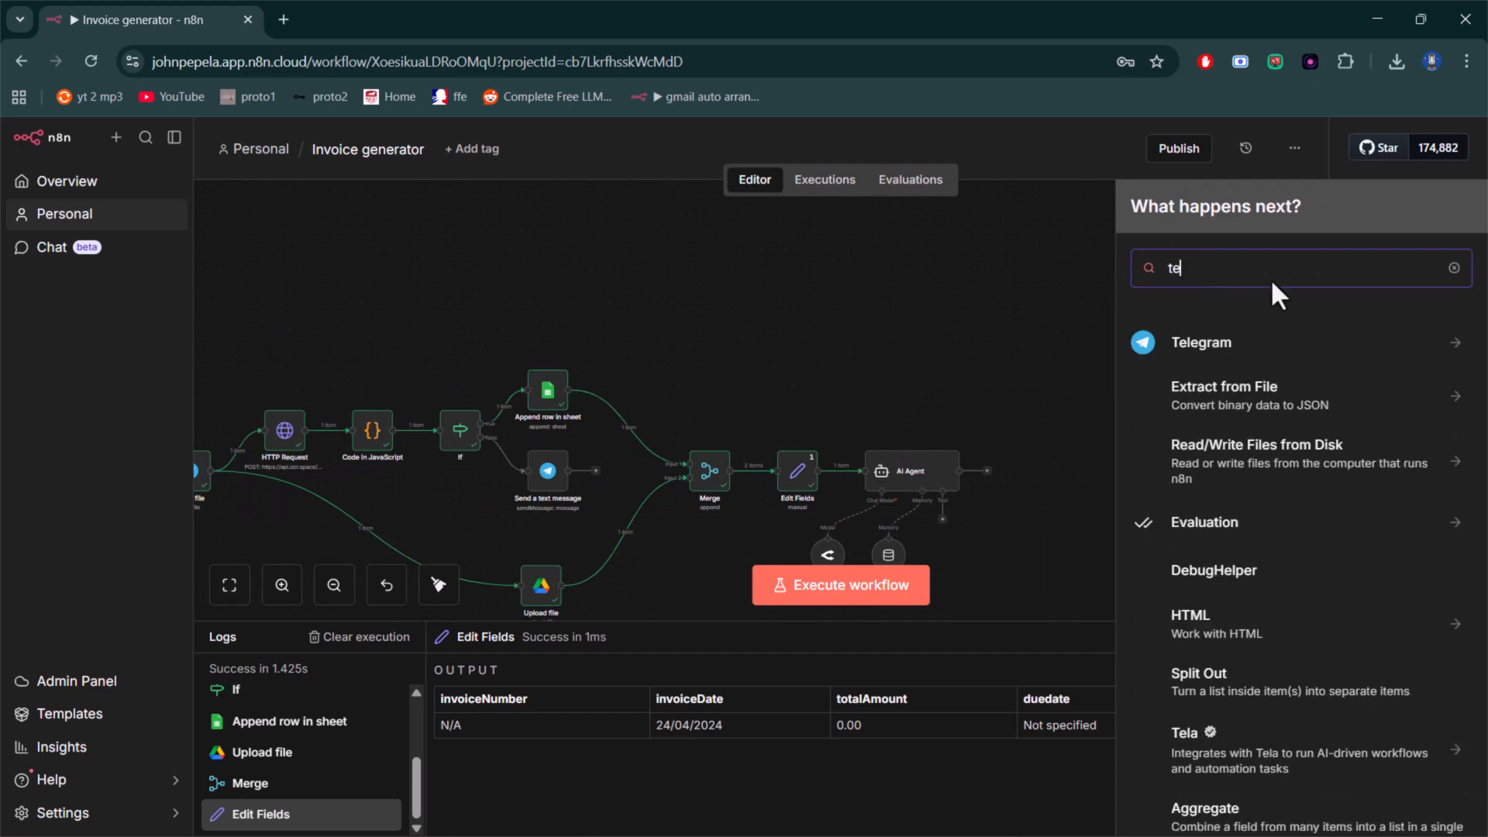
pyautogui.click(1446, 348)
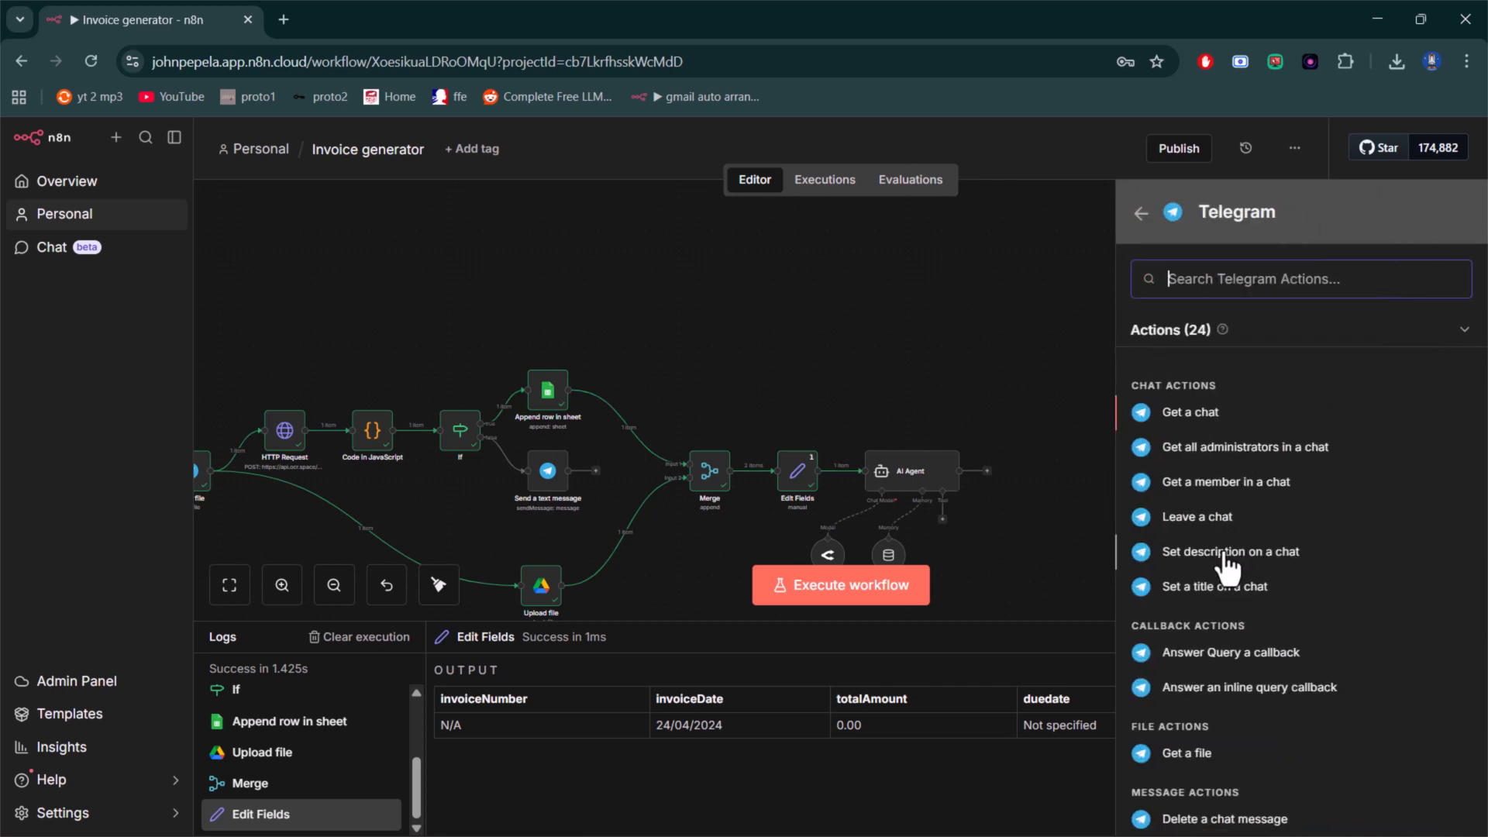
pyautogui.scroll(-2, 1216, 601)
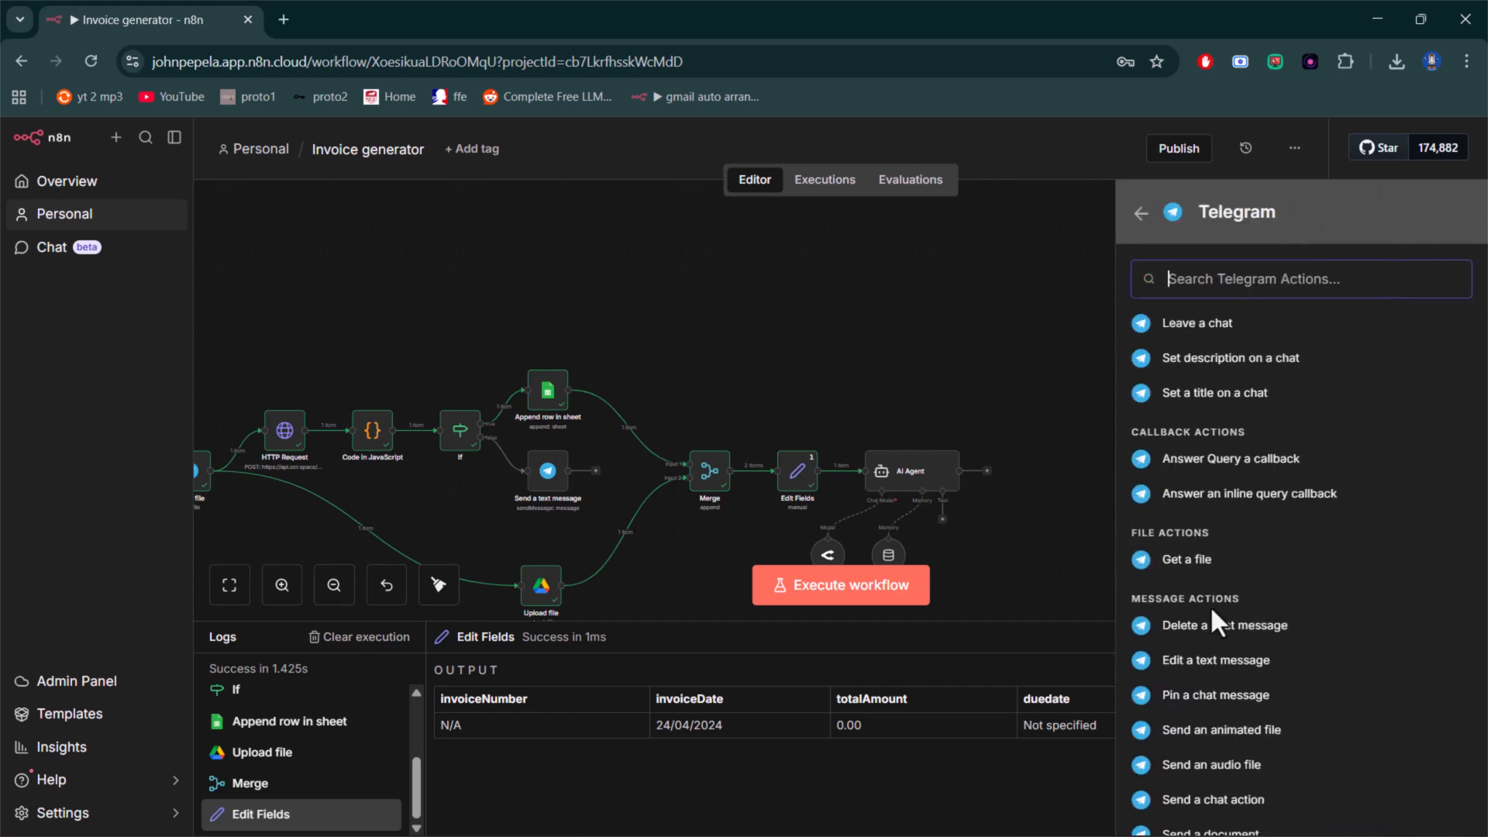
pyautogui.scroll(-2, 1229, 736)
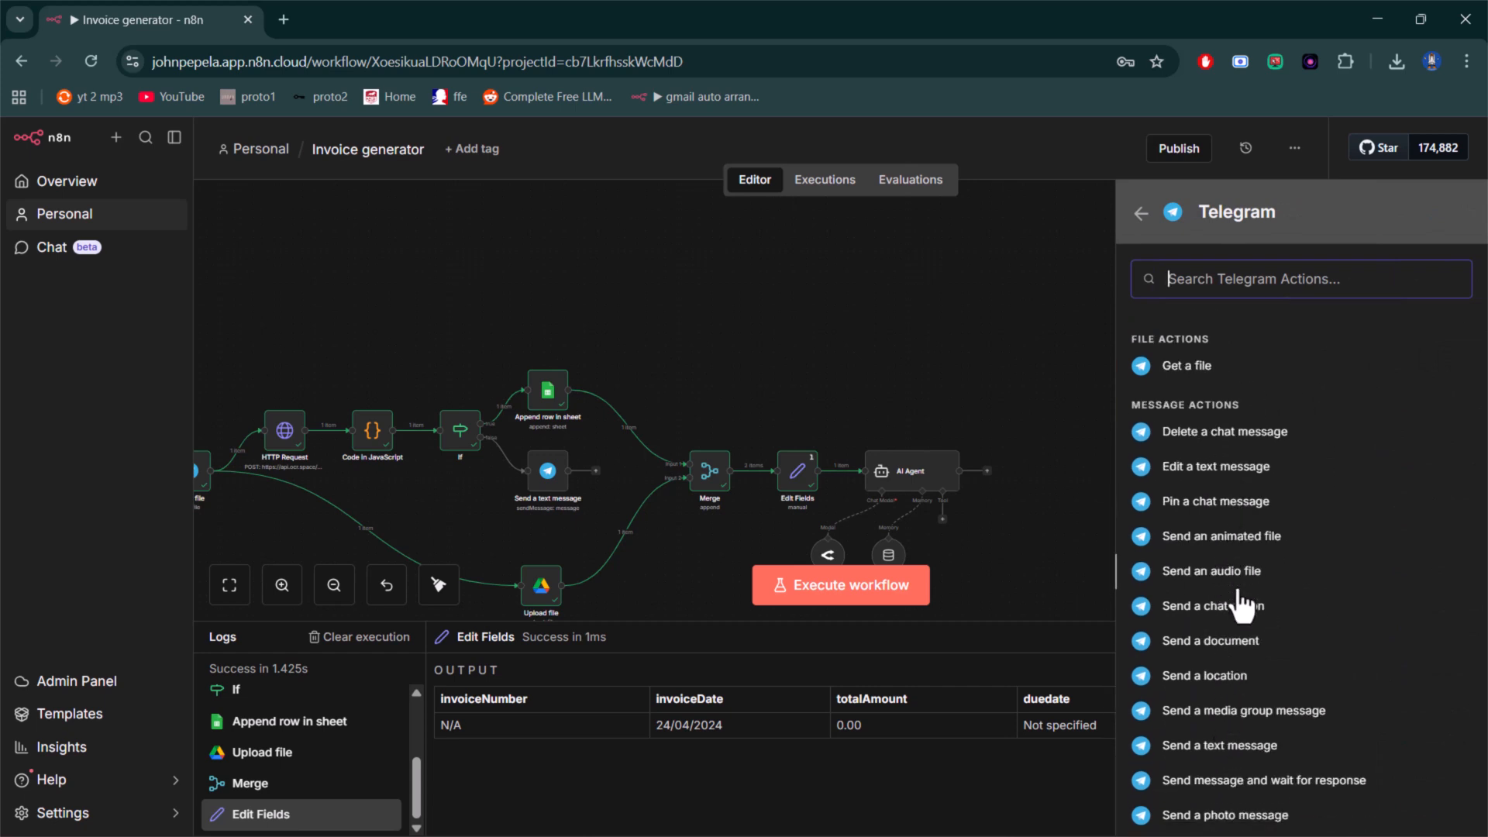
pyautogui.click(1249, 746)
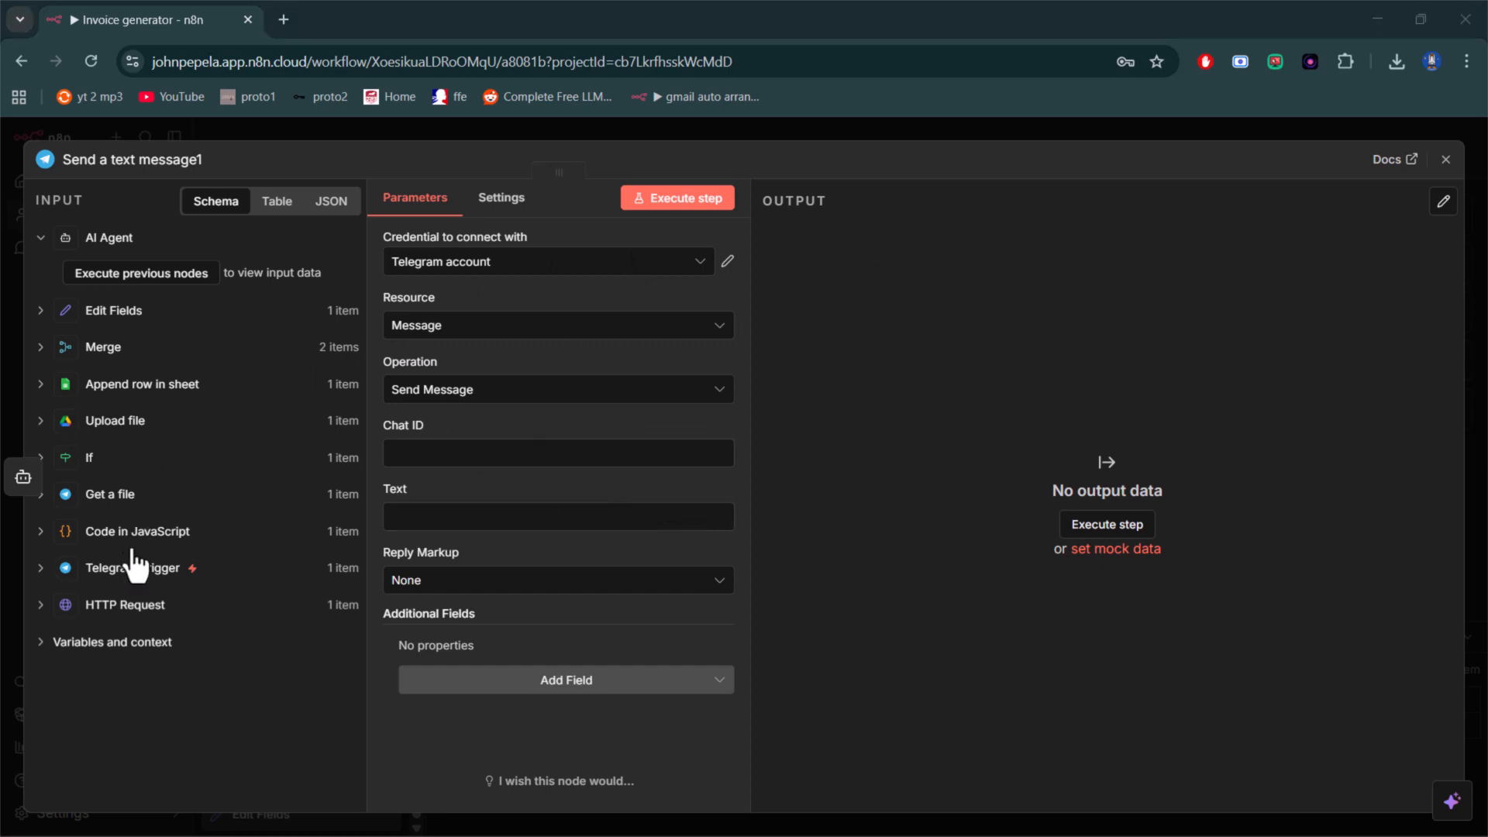
# - Map the new Telegram message's Chat ID to the chat id from the Telegram Trigger's message data
pyautogui.click(44, 574)
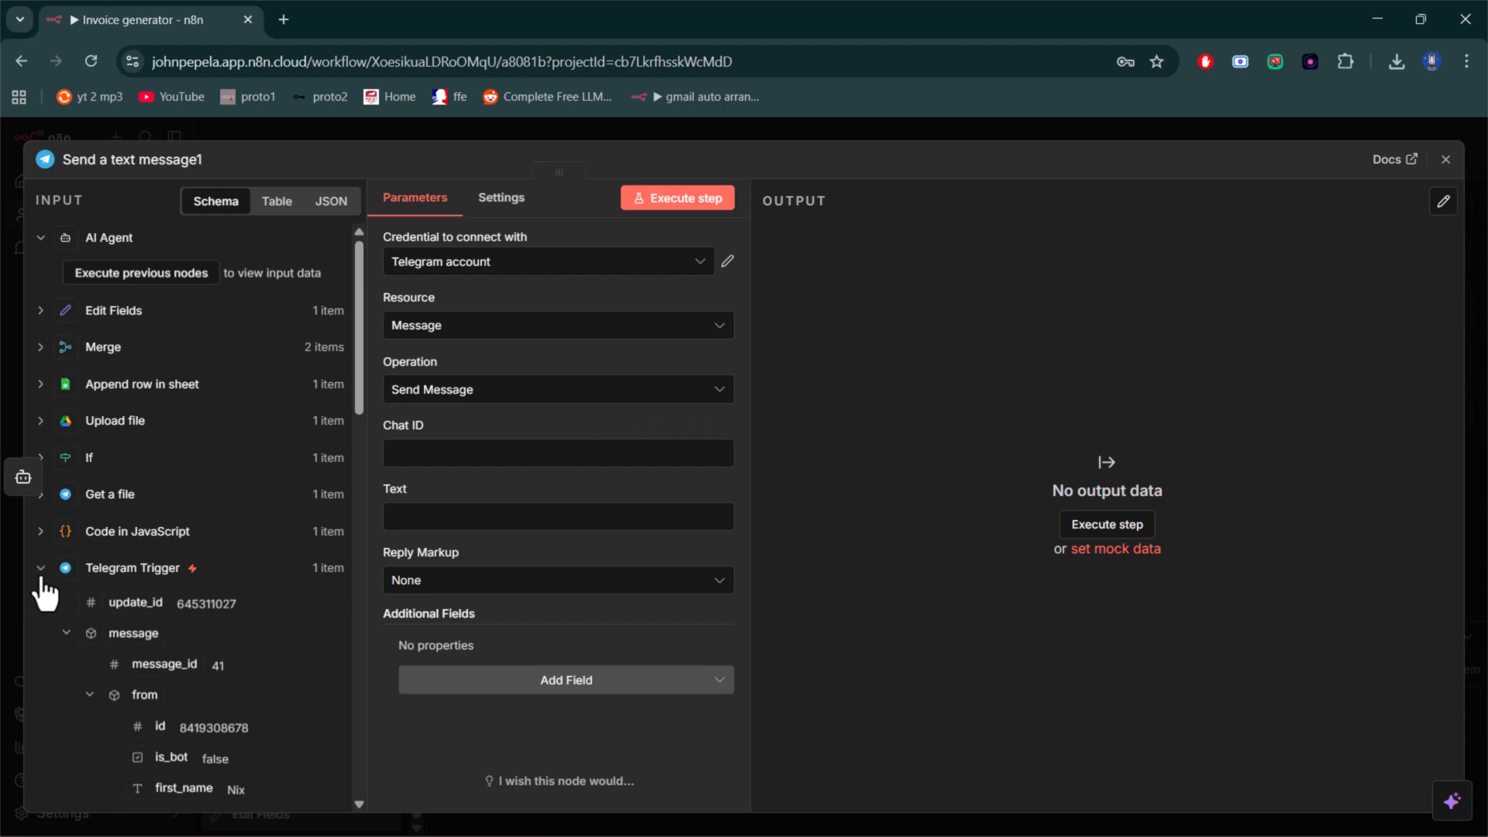
pyautogui.scroll(-3, 132, 600)
pyautogui.scroll(-2, 140, 616)
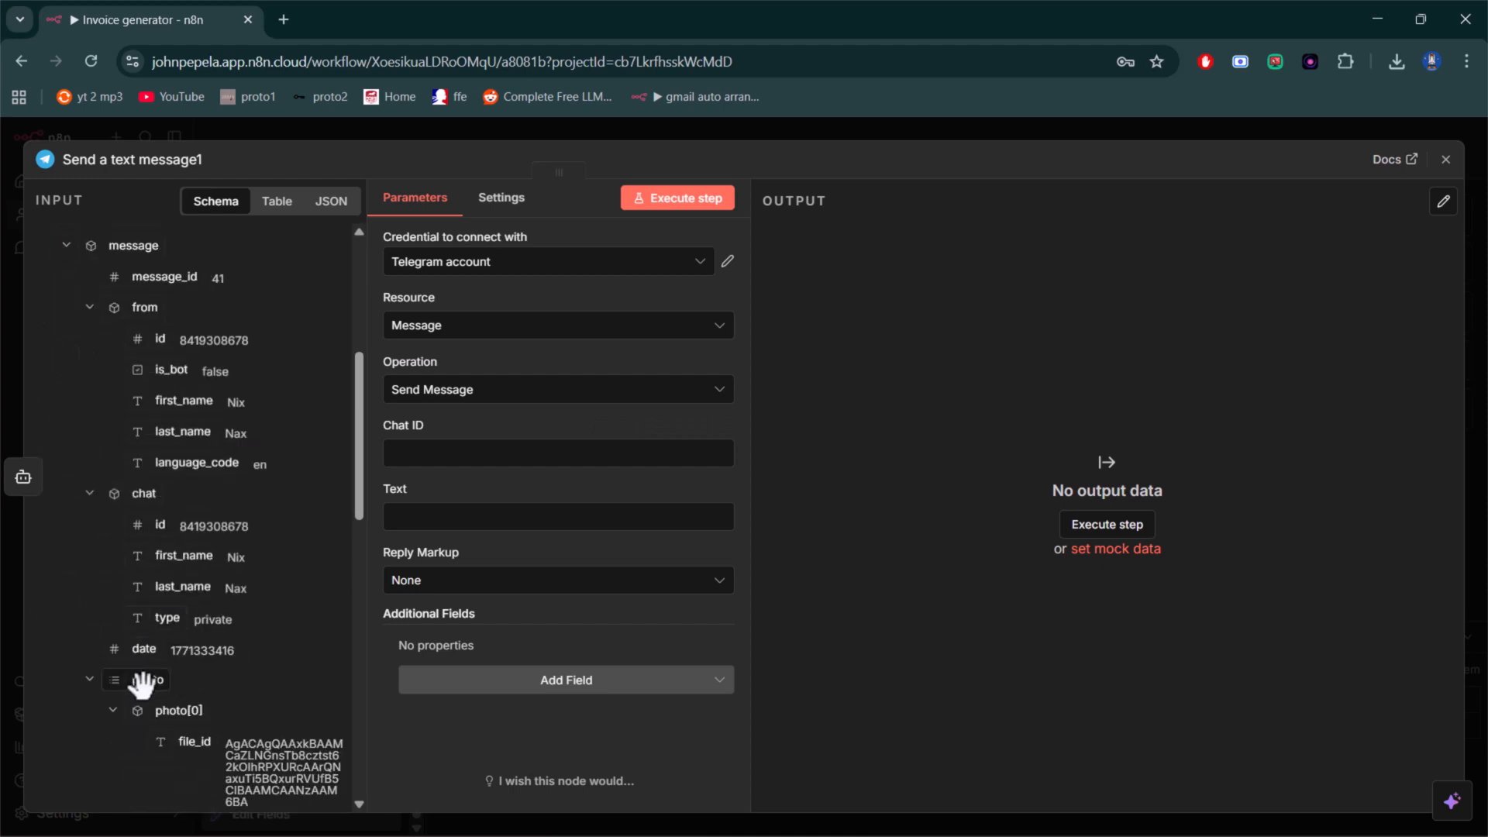
pyautogui.moveTo(155, 525); pyautogui.dragTo(416, 450)
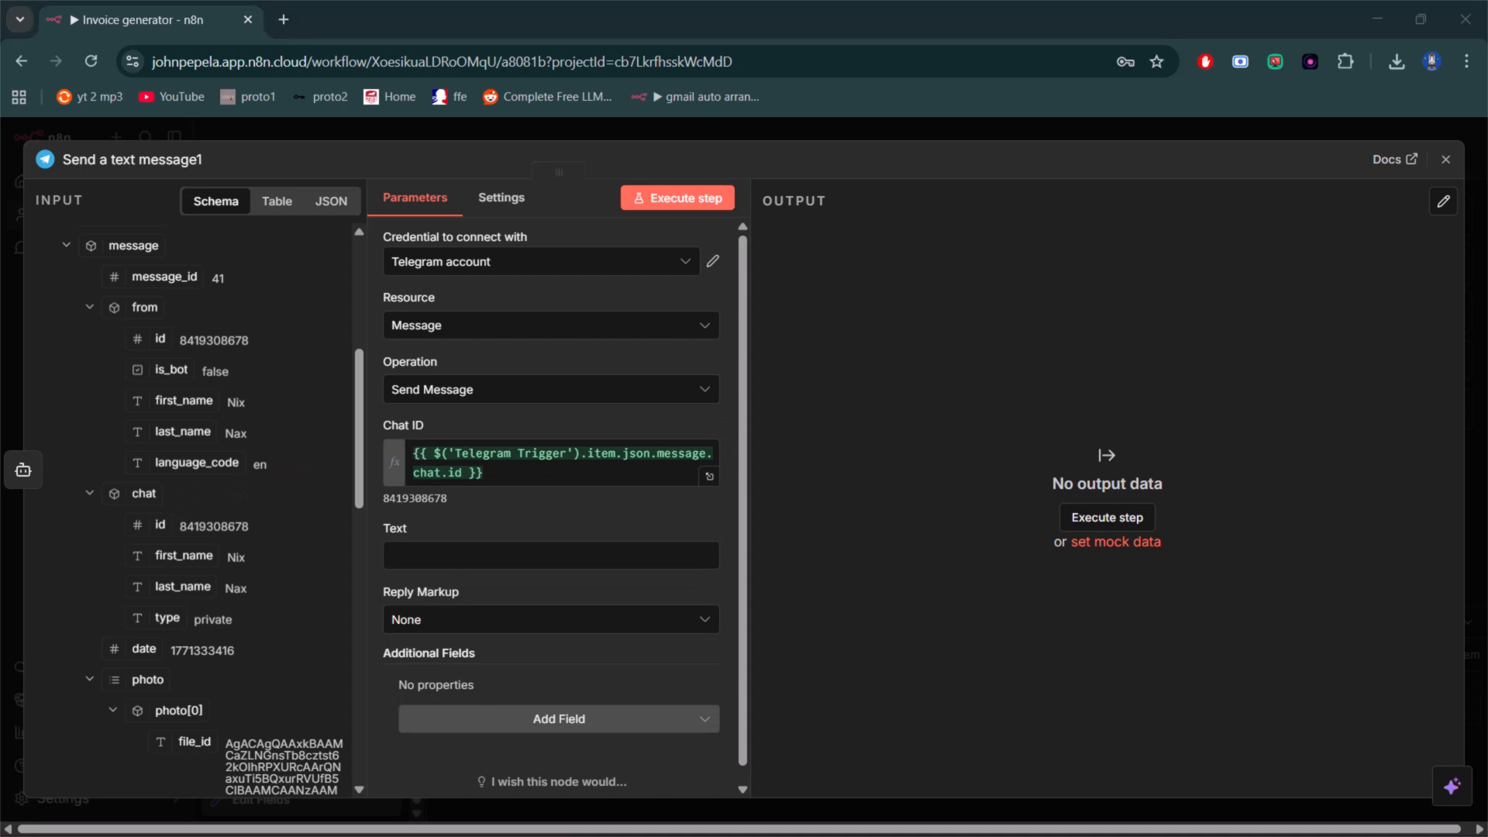
# - Set the new Telegram message's Text to the expression {{ $json.output }} and close the node's settings
pyautogui.click(545, 553)
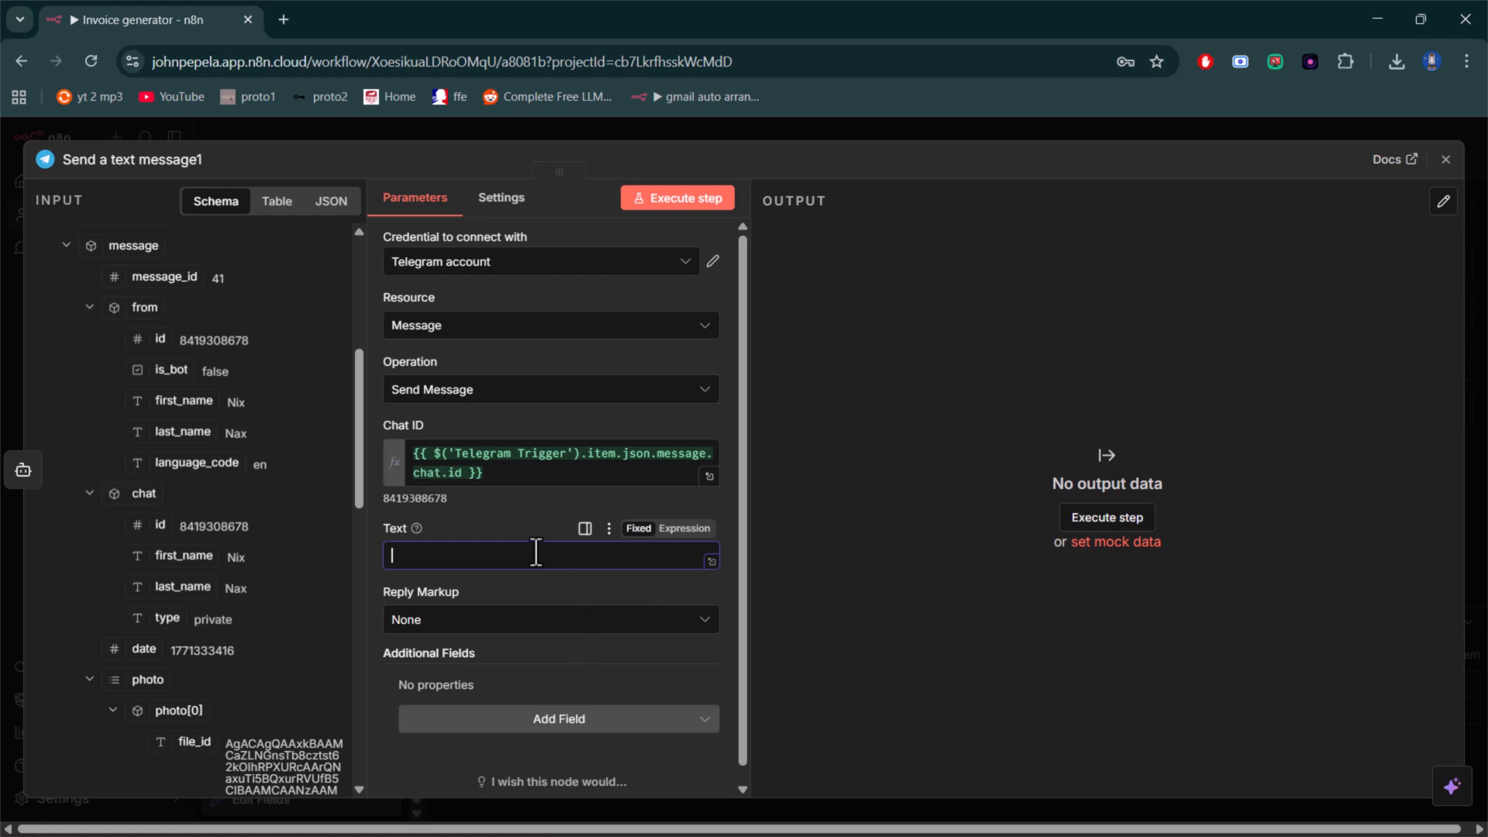
pyautogui.click(699, 530)
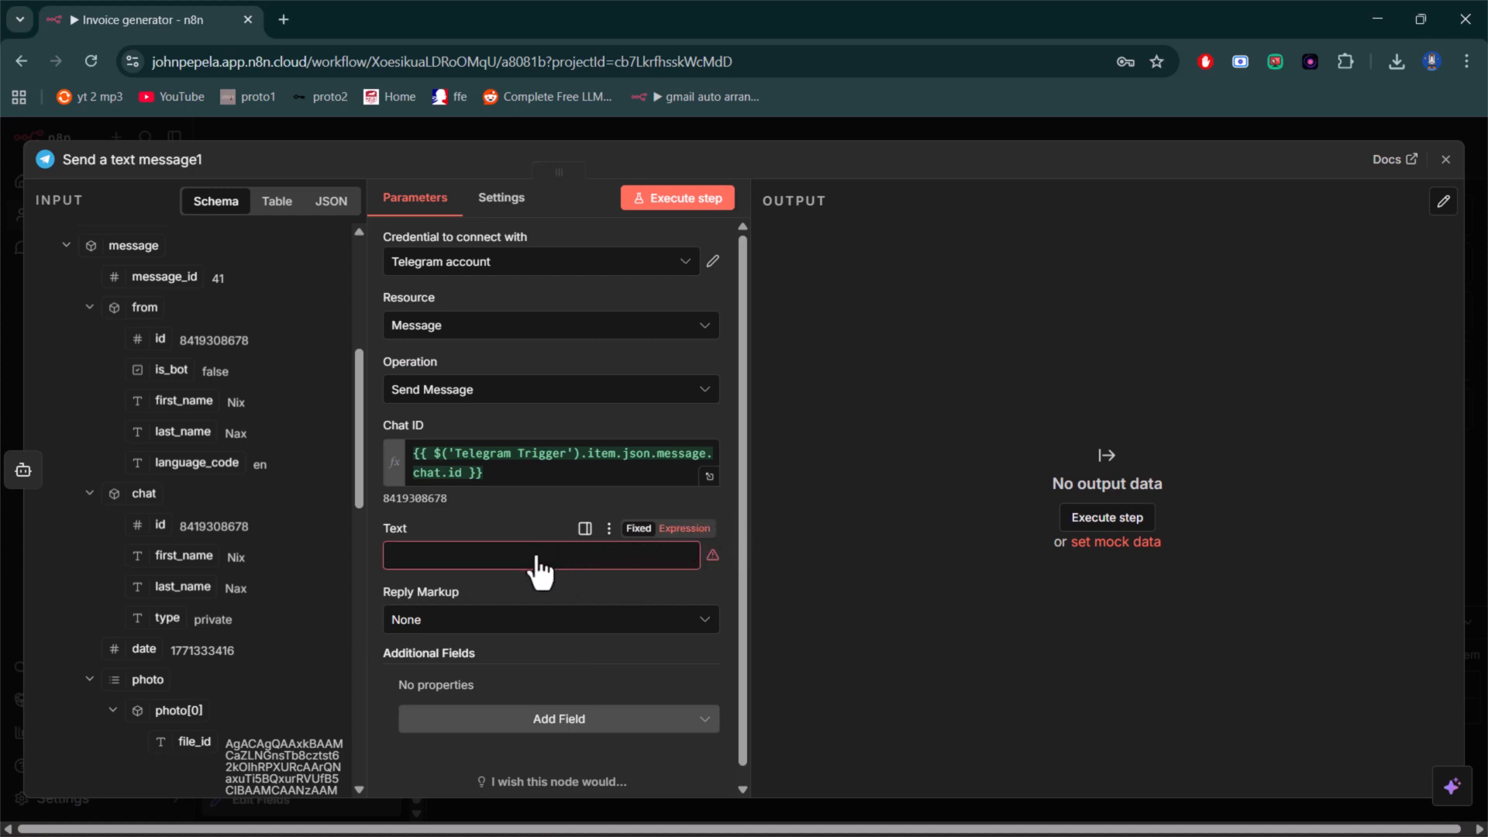
pyautogui.click(682, 529)
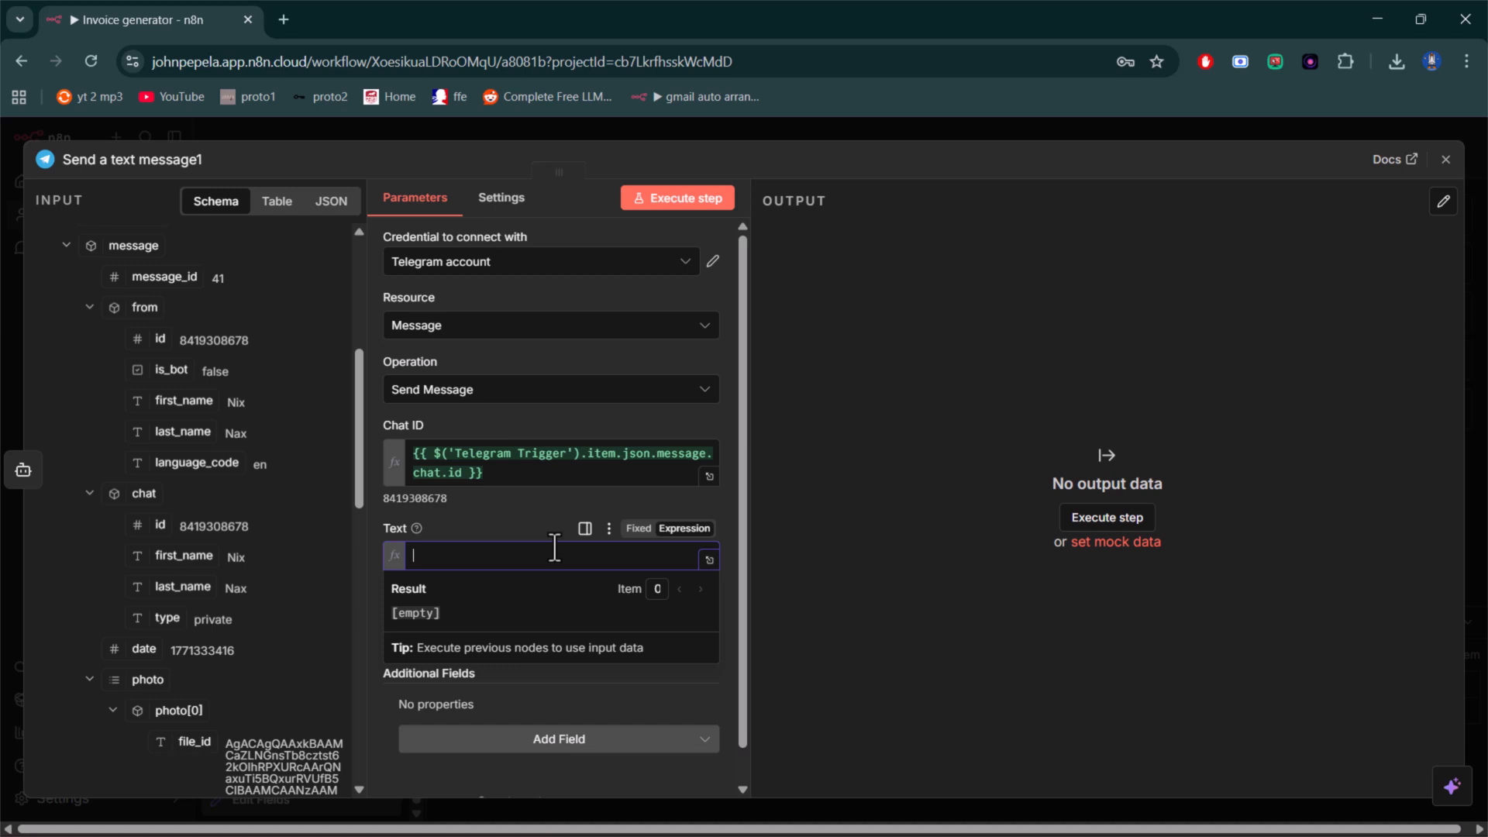
pyautogui.write('{{')
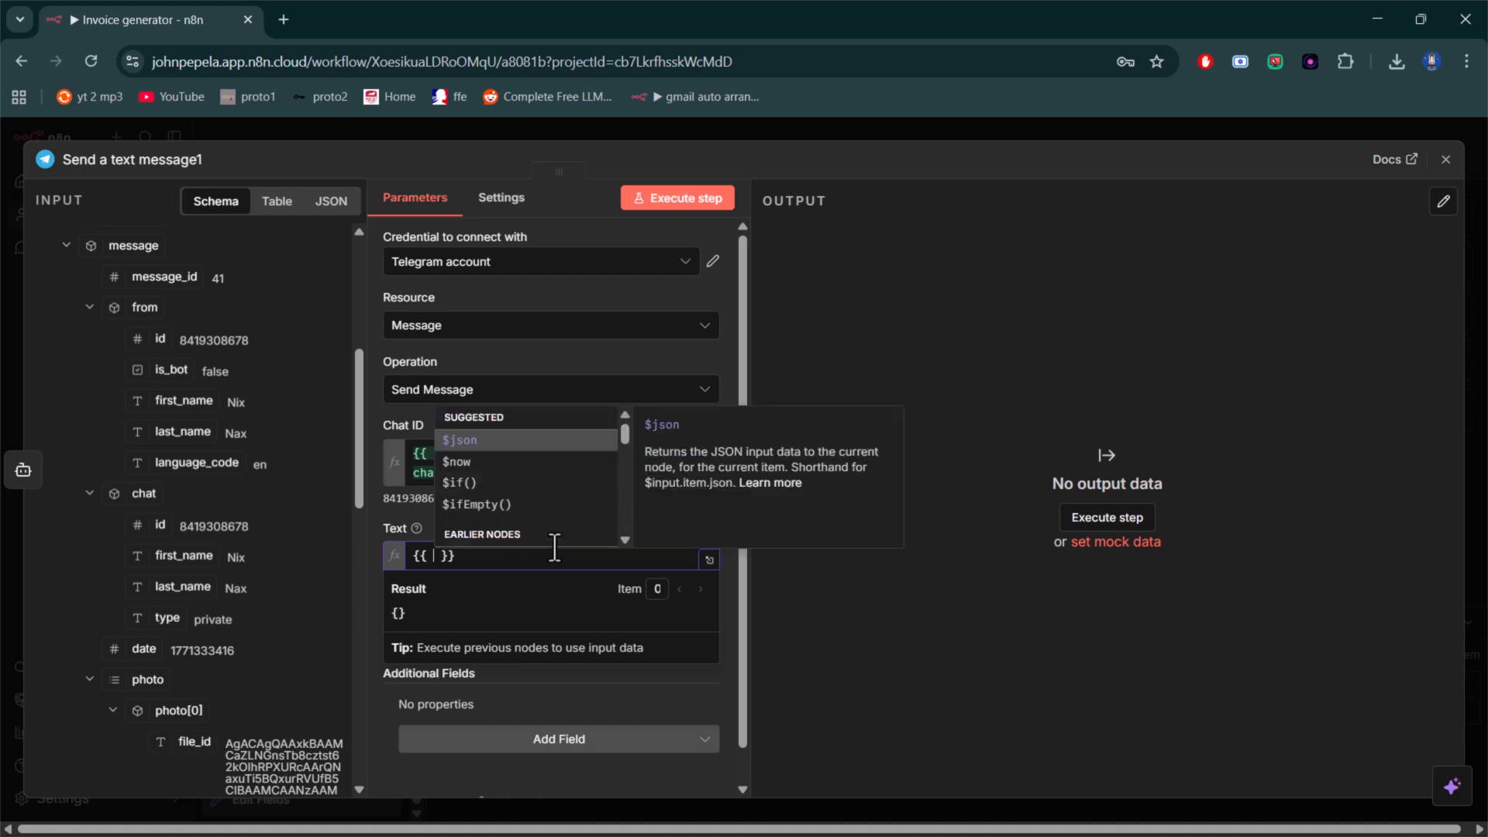
pyautogui.press('Return')
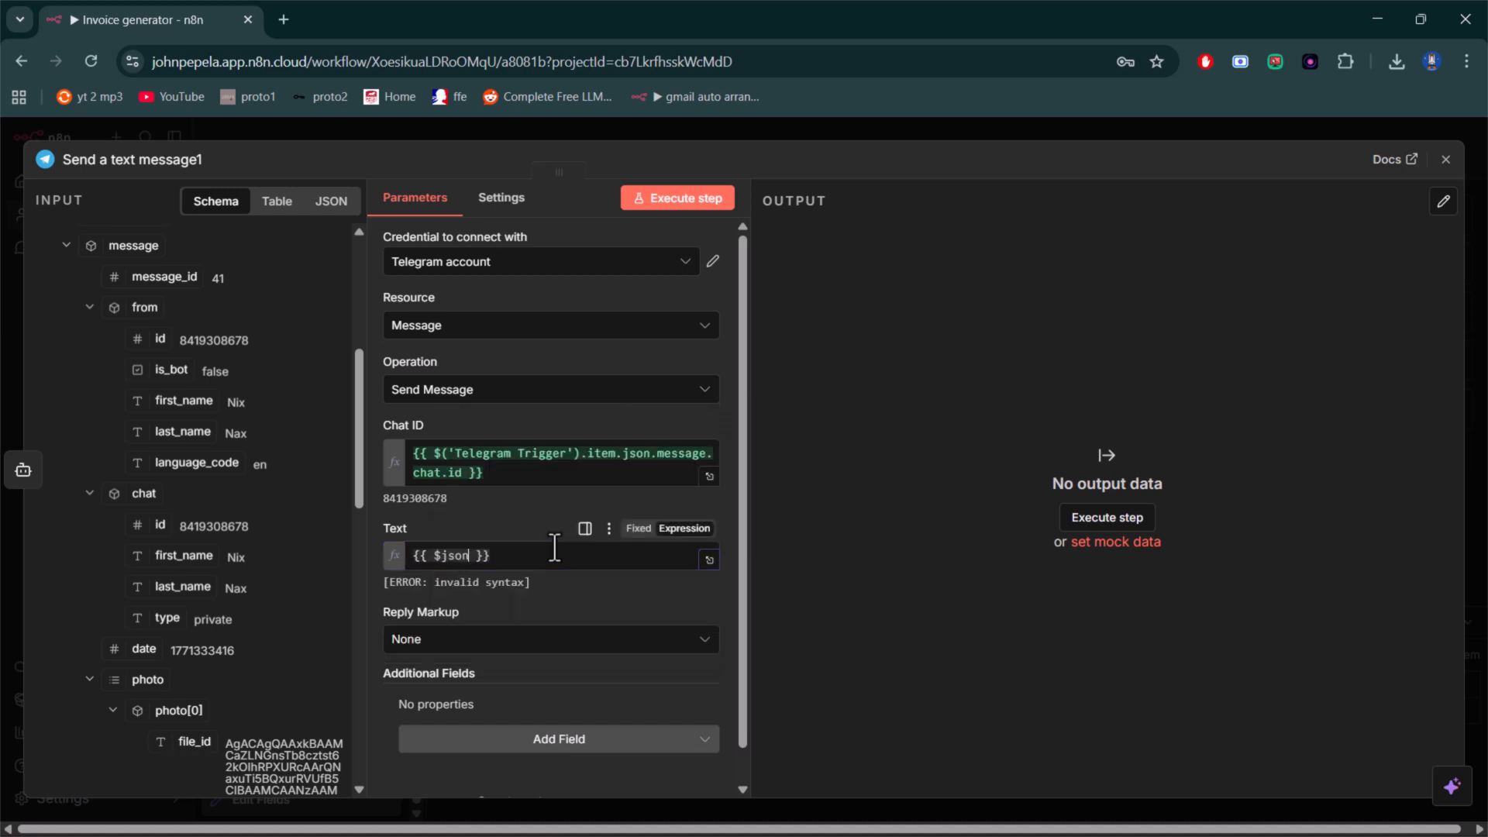
pyautogui.write('.output')
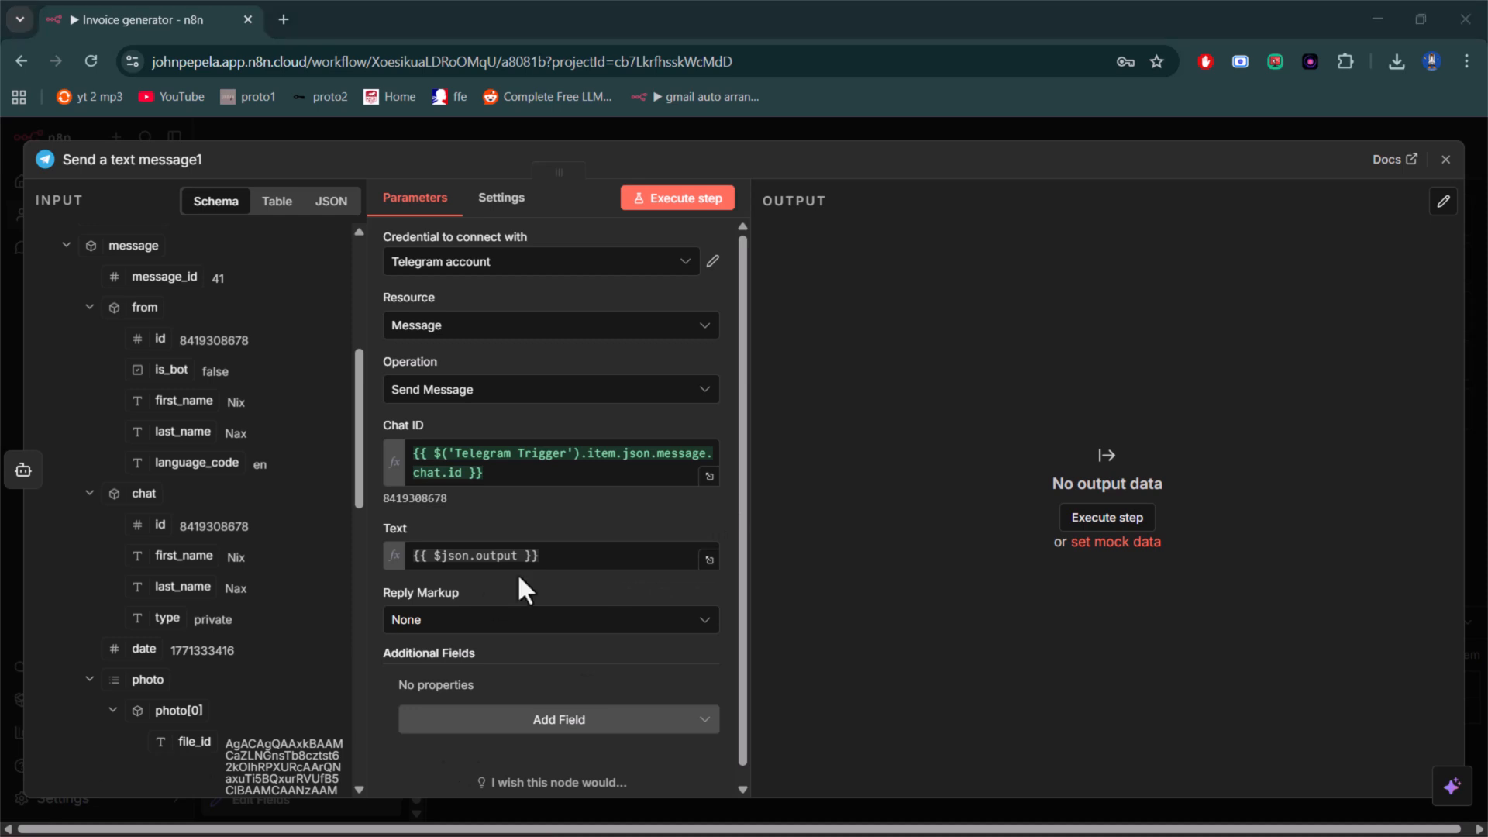
pyautogui.scroll(-1, 517, 589)
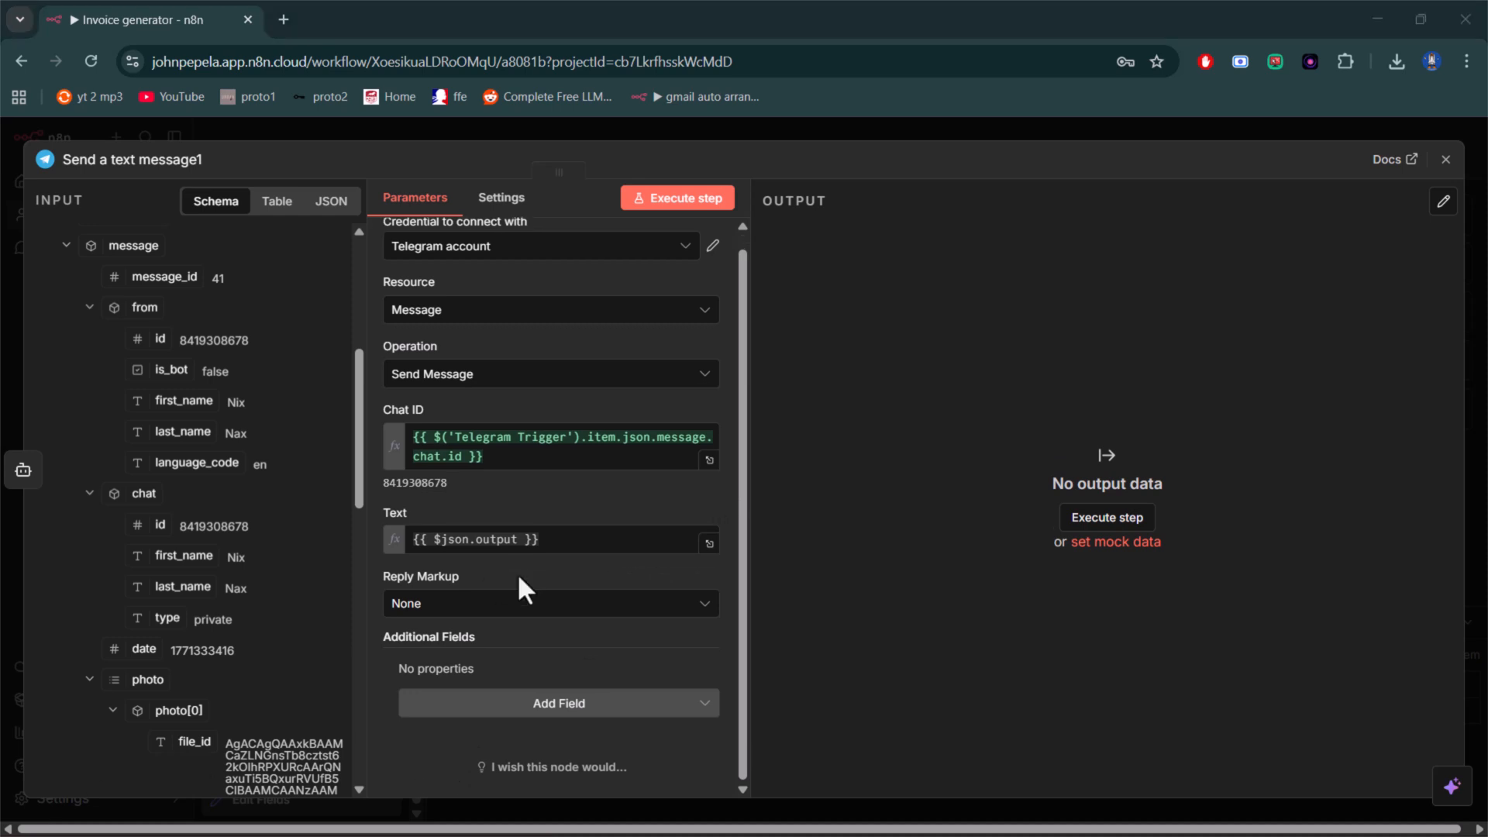
pyautogui.click(1445, 160)
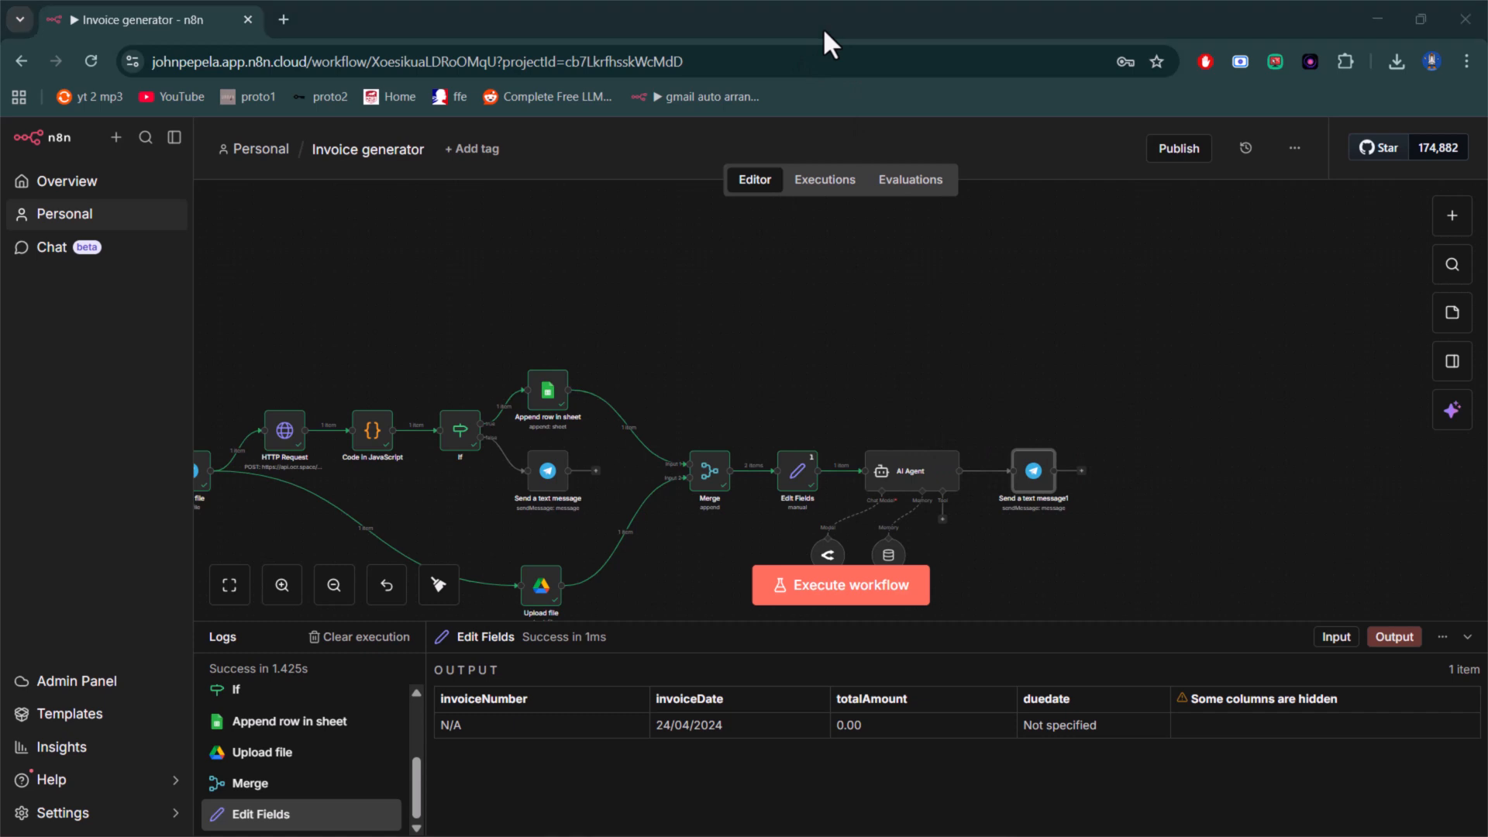
# - Execute the whole workflow and review the output of the final Telegram message node after the AI Agent
pyautogui.click(838, 599)
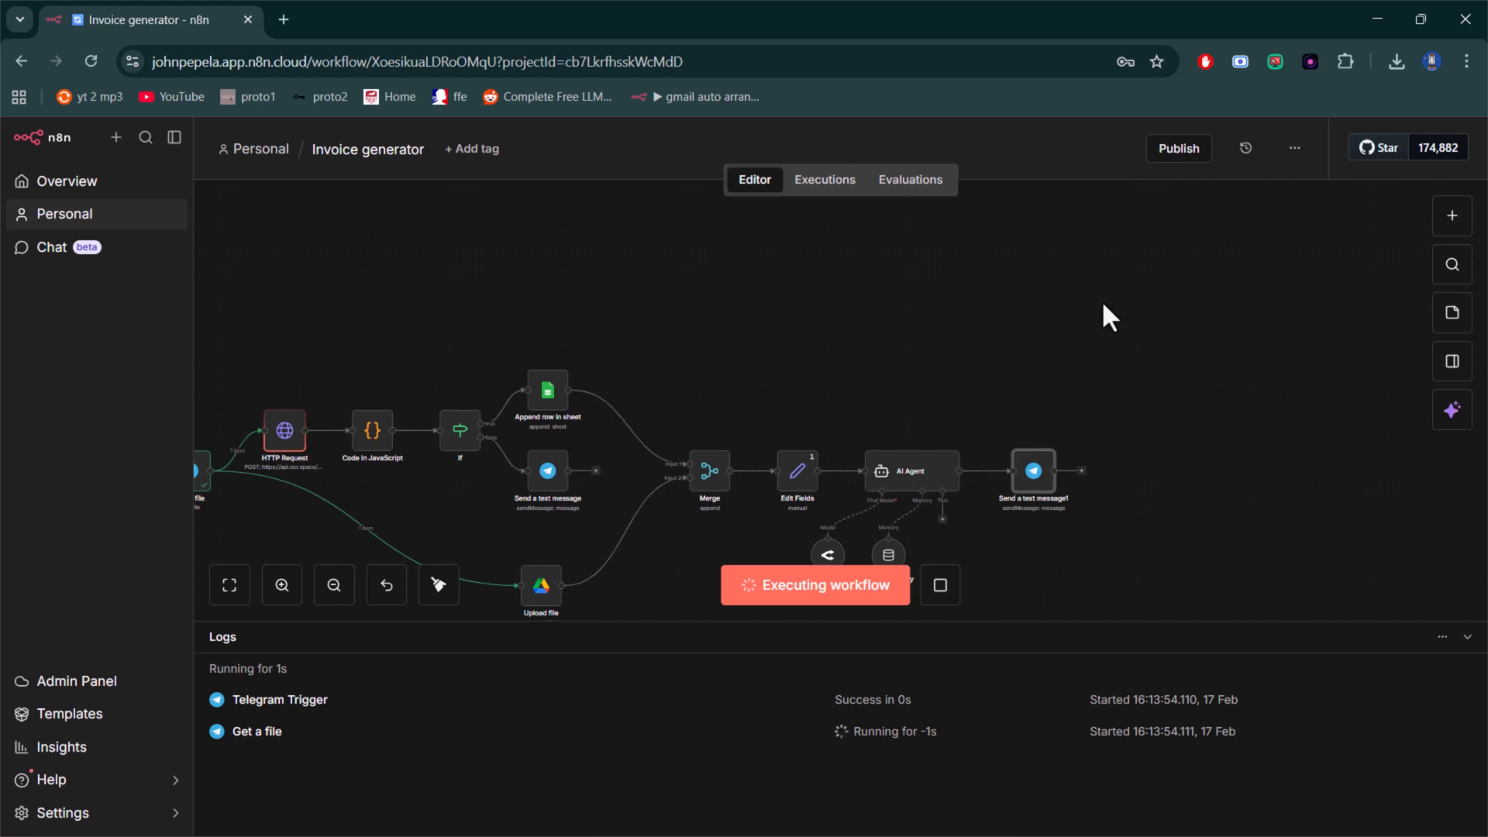
pyautogui.scroll(-5, 1025, 358)
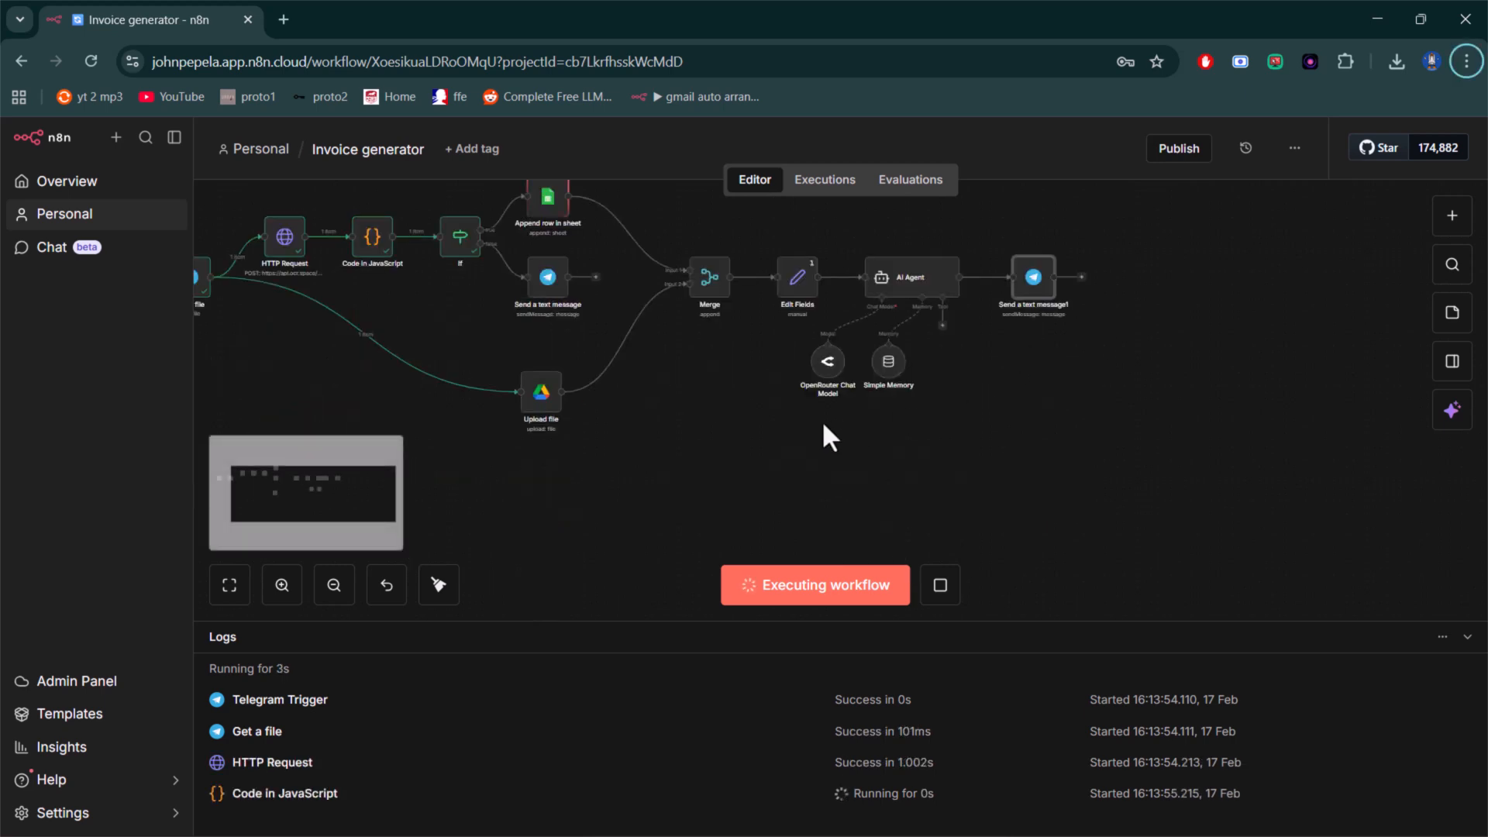
pyautogui.click(231, 589)
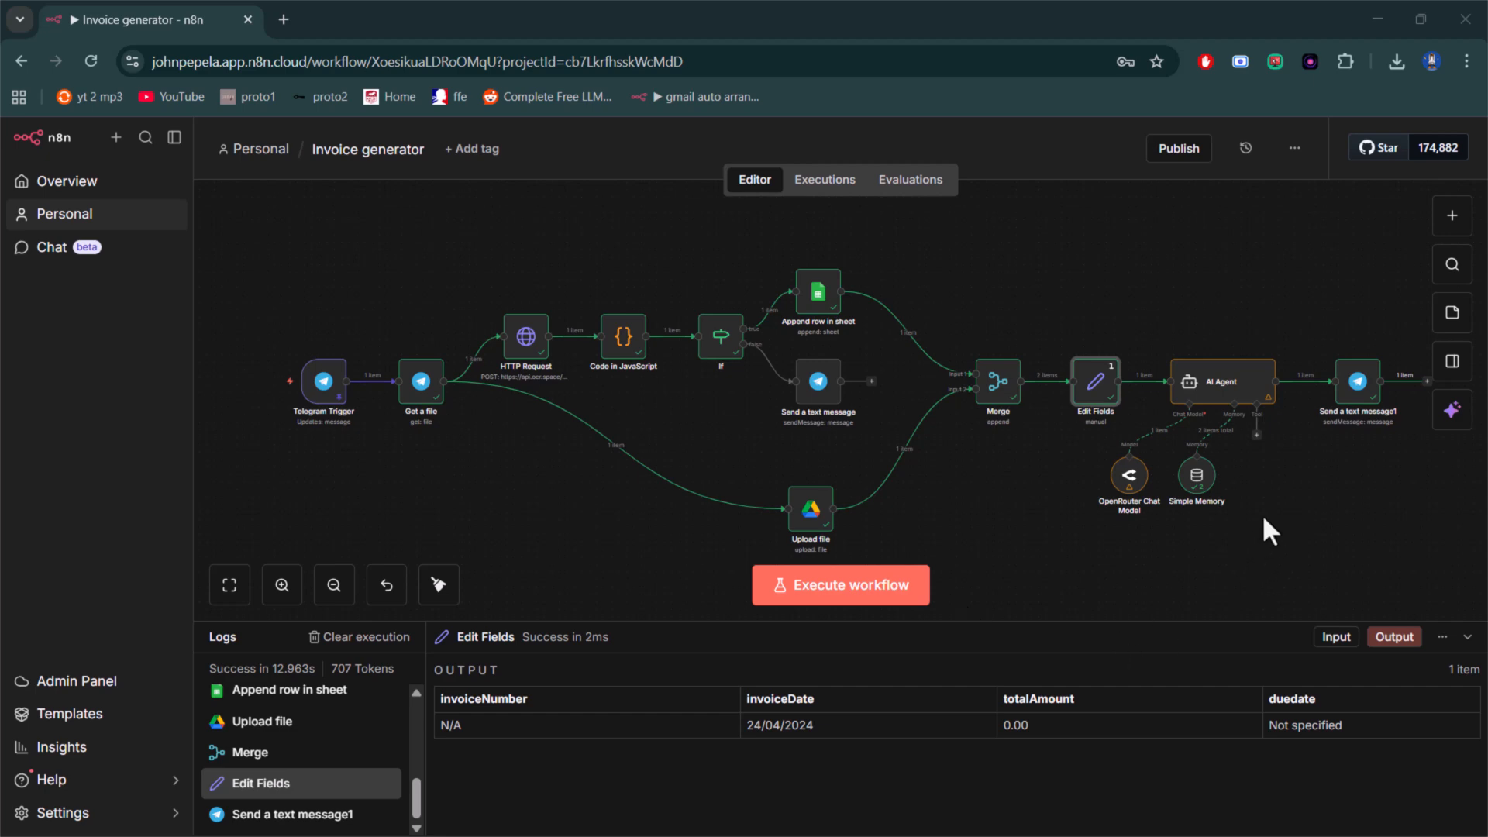
pyautogui.doubleClick(1354, 411)
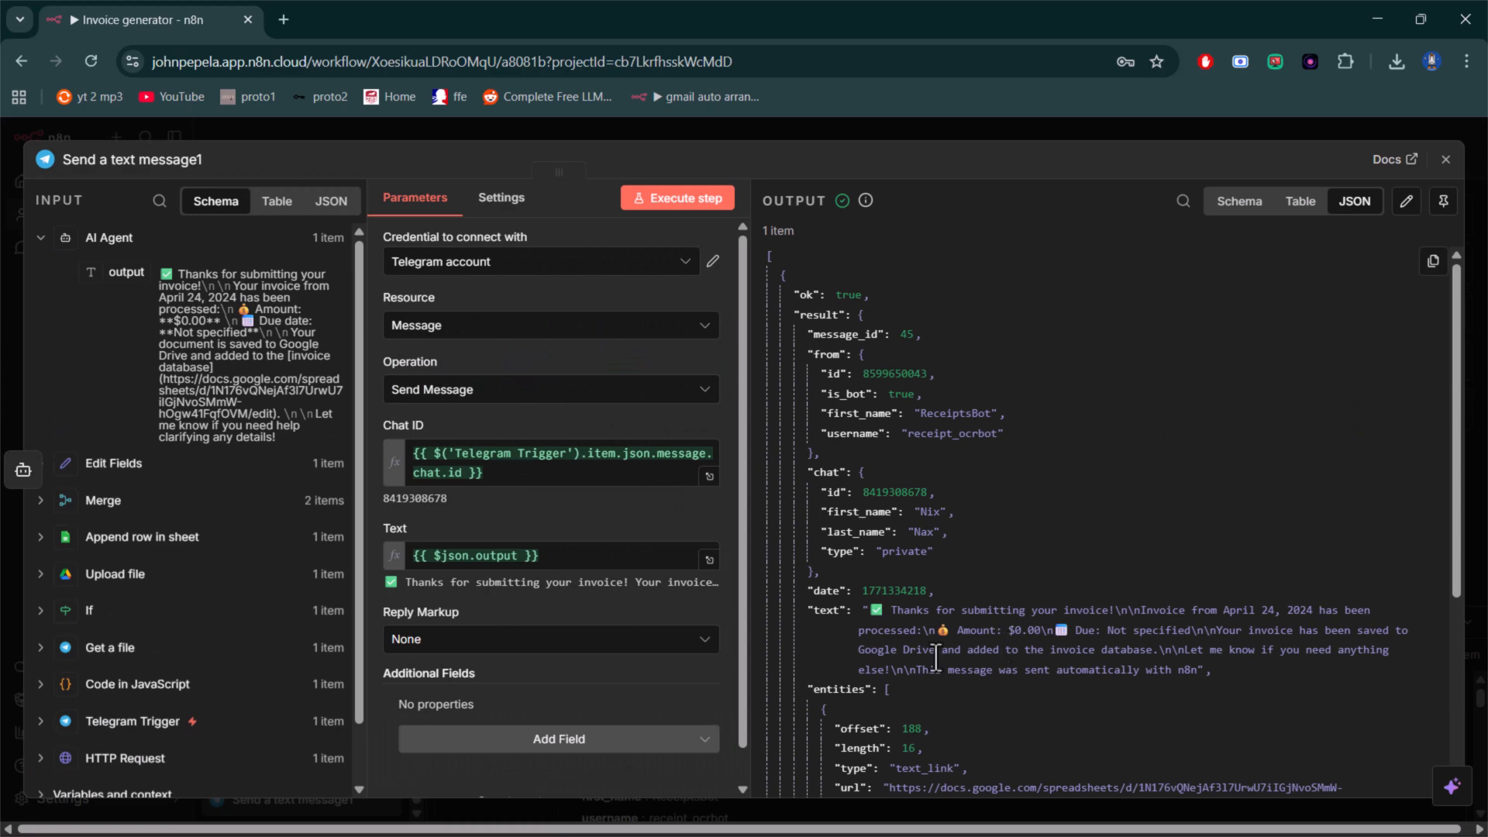
pyautogui.click(1445, 159)
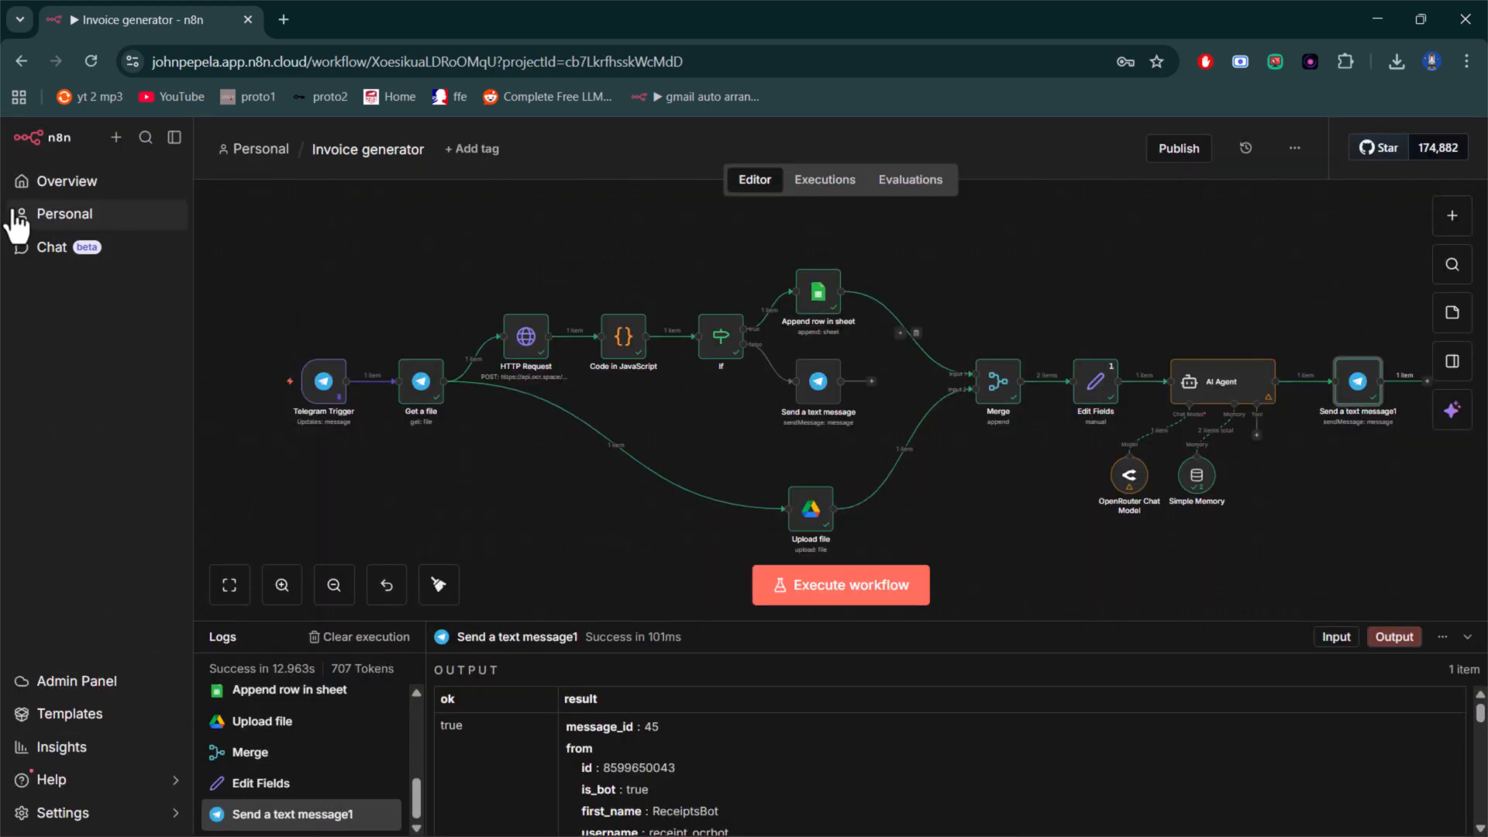